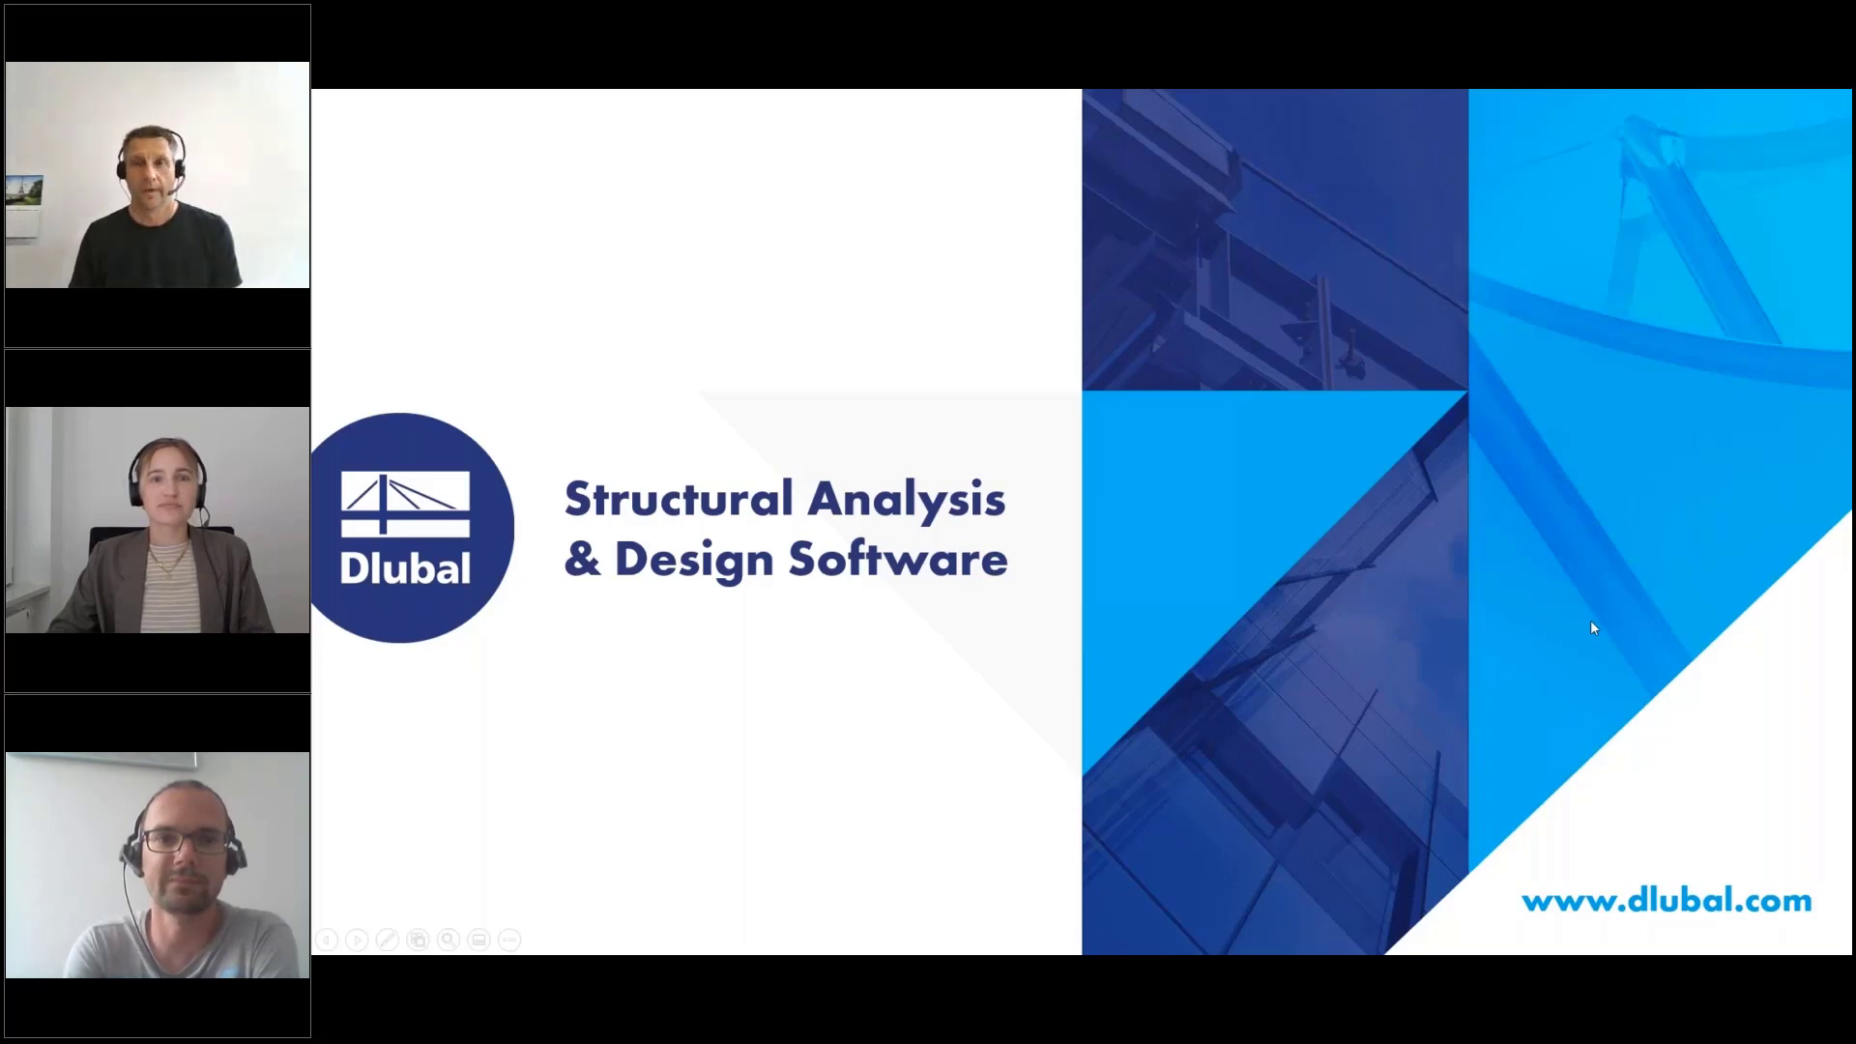
# Step: Advance the webinar slideshow from the Dlubal title slide to the speakers slide
pyautogui.press('Right')
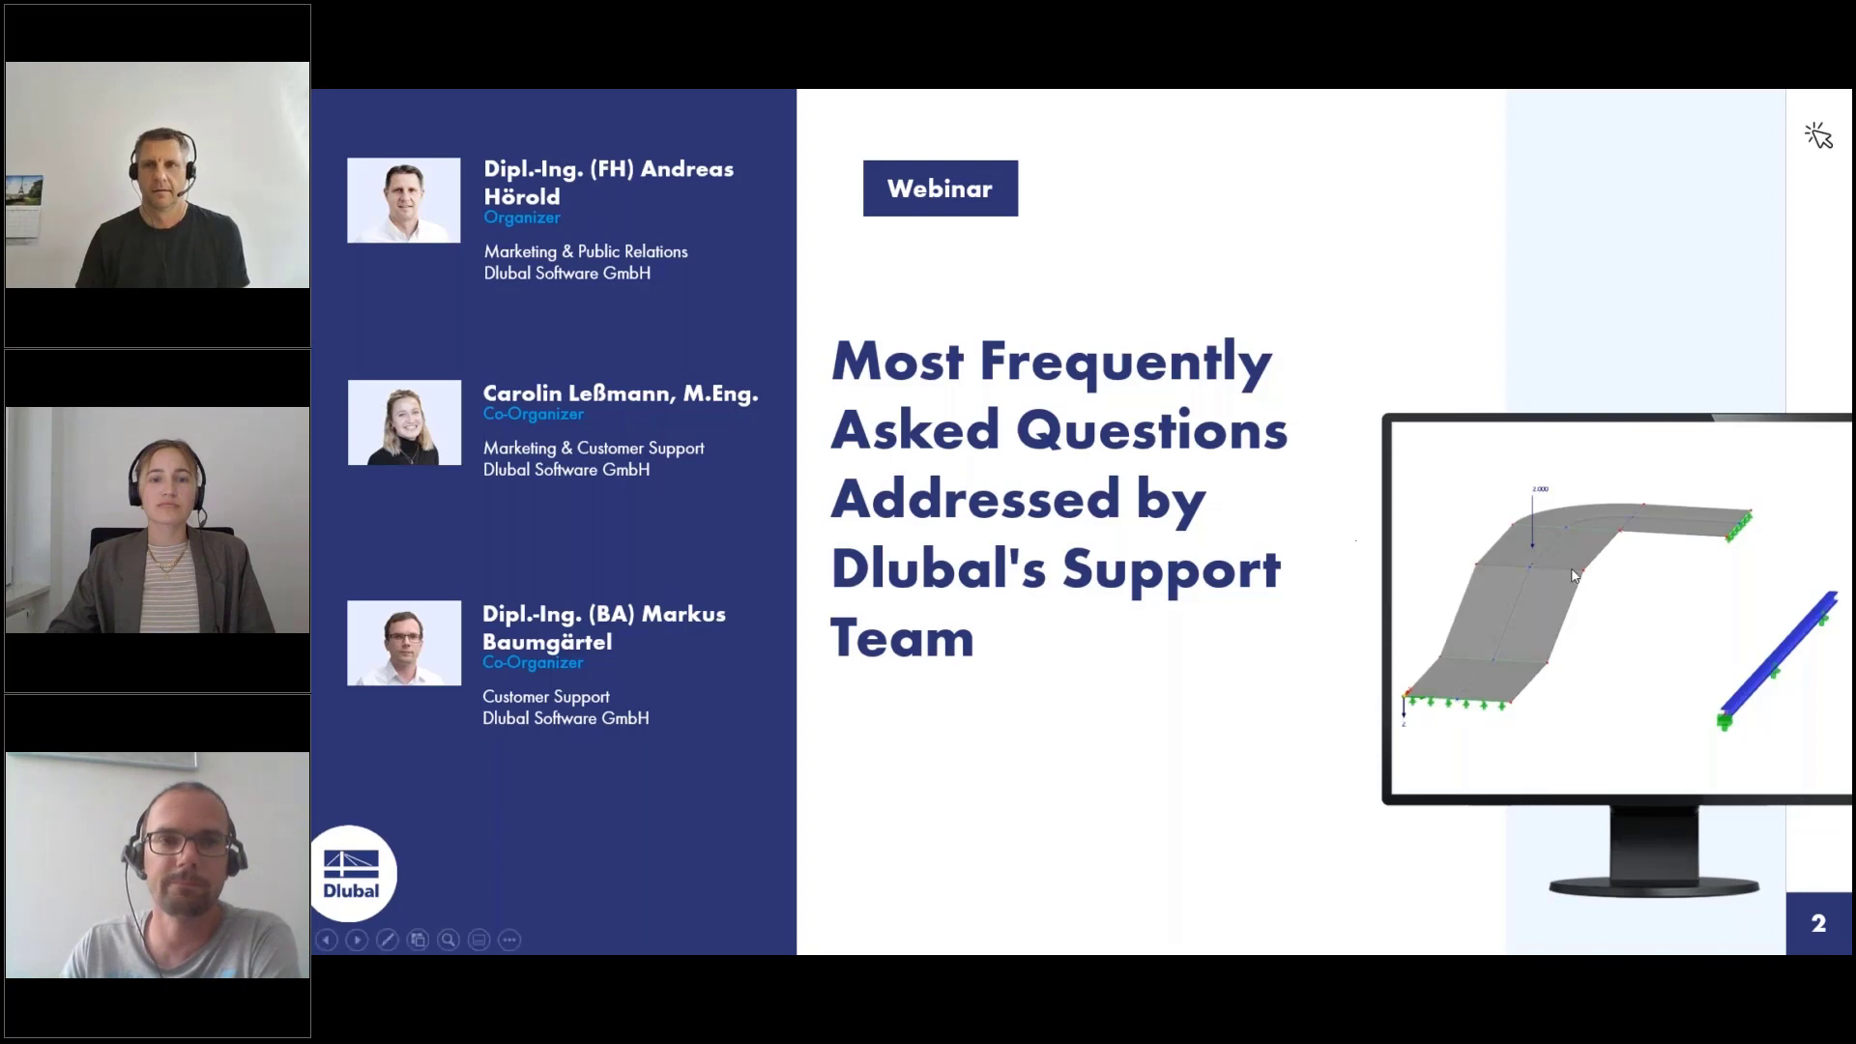
# Step: Advance the slideshow to slide 3, Questions During the Presentation
pyautogui.click(1585, 610)
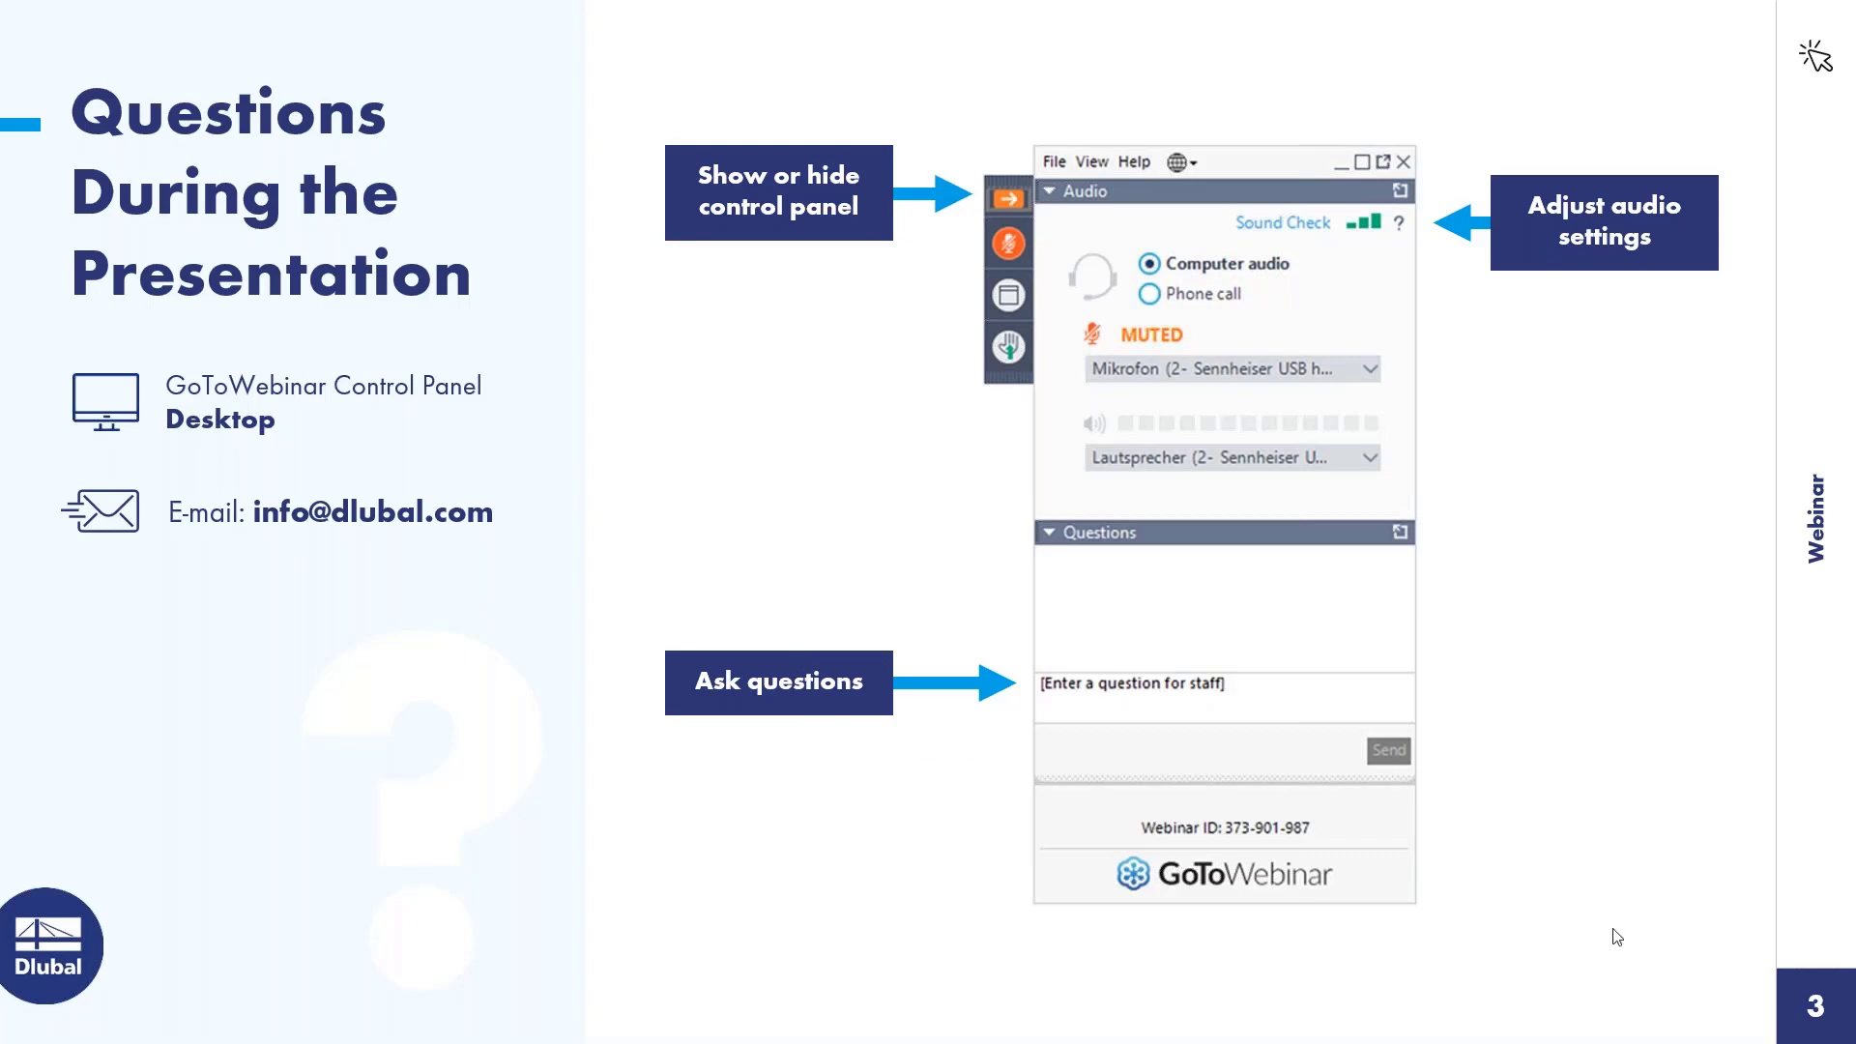
# Step: Leave the slideshow for the RFEM window showing Moving load.rf6
pyautogui.hotkey('alt', 'Tab')
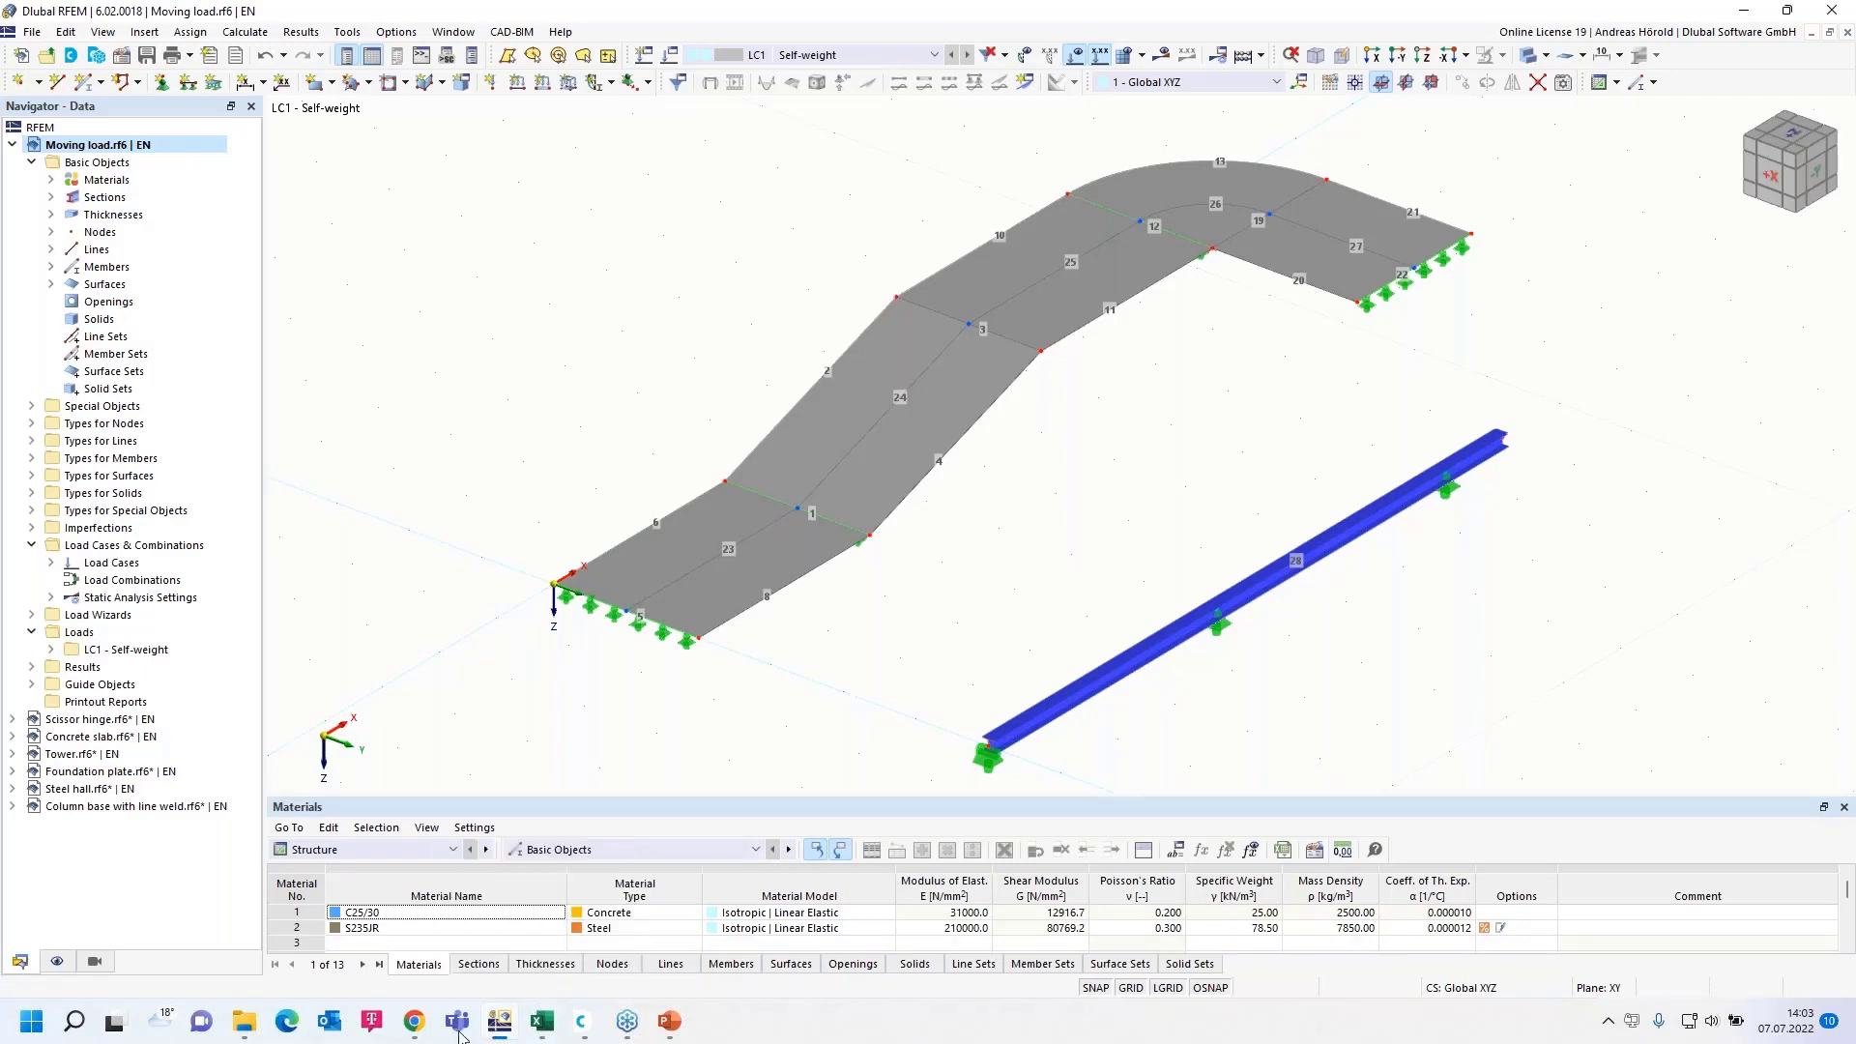
# Step: Open the dlubal.com Webinars listing, then bring the user_scripts folder window forward
pyautogui.click(415, 1022)
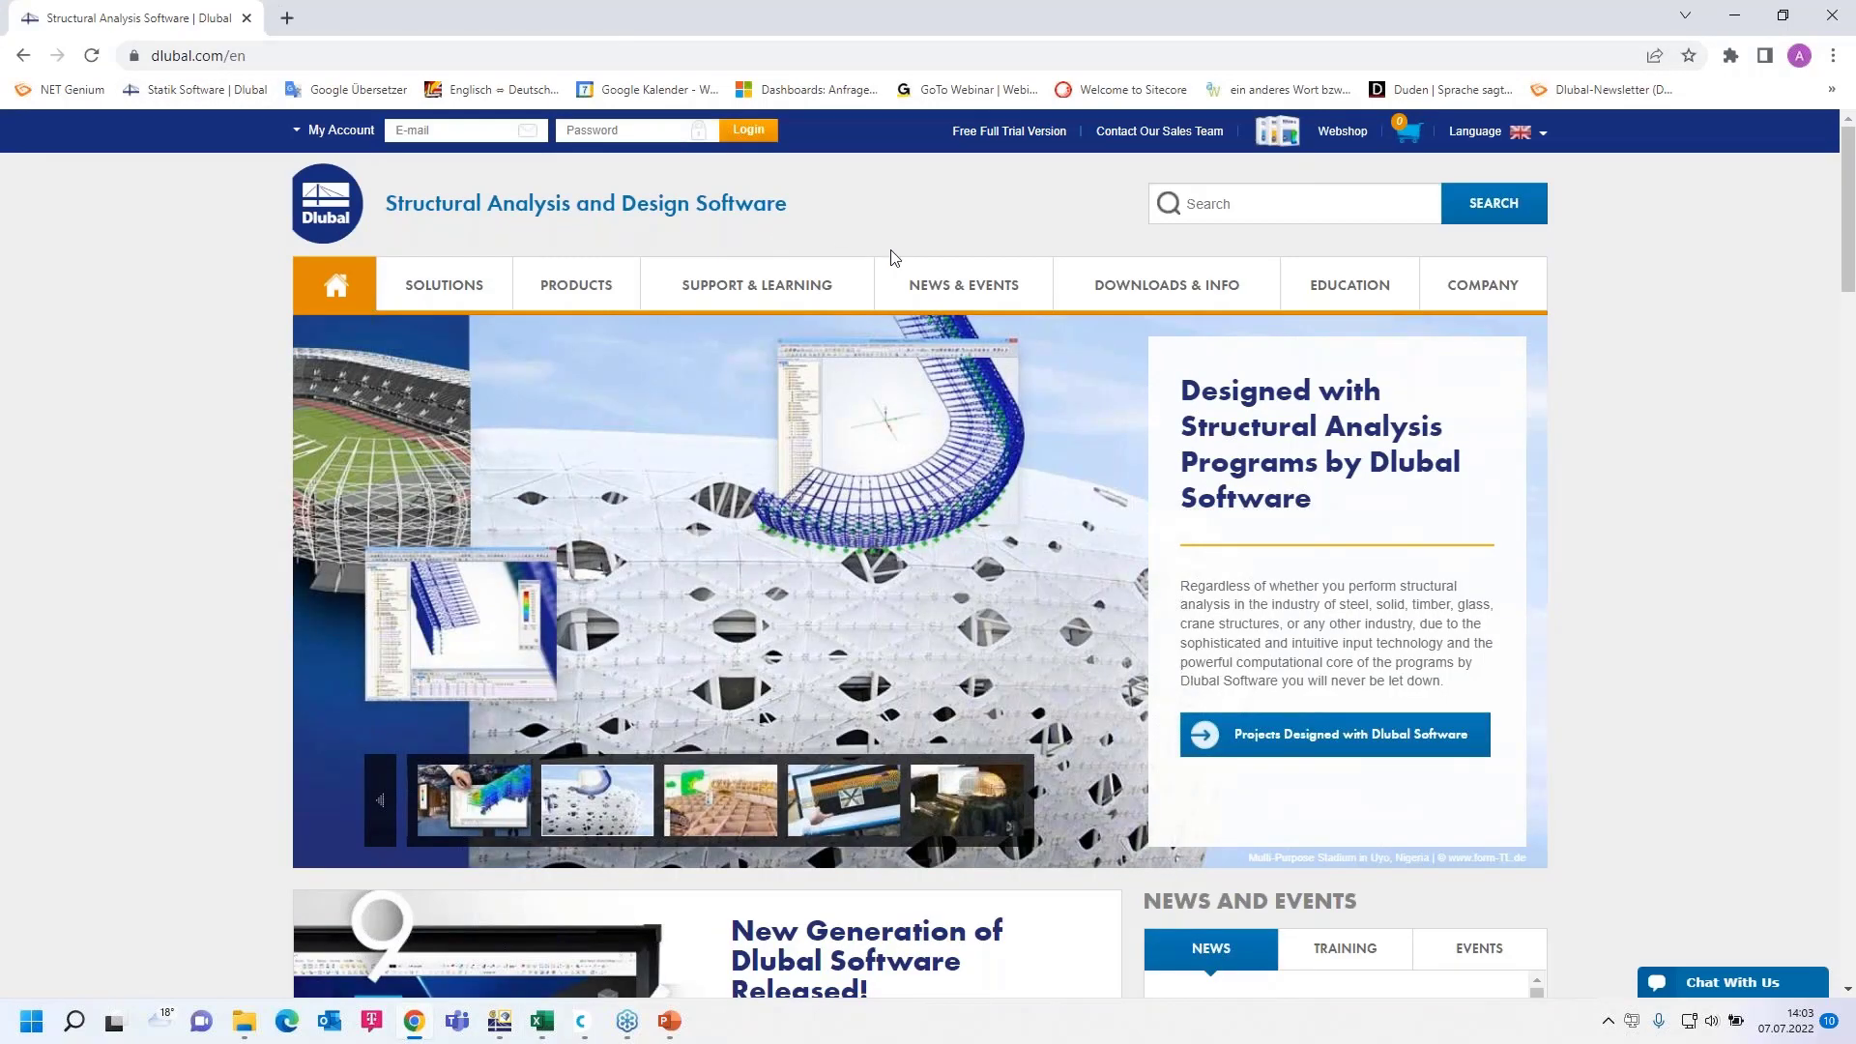
pyautogui.moveTo(963, 284)
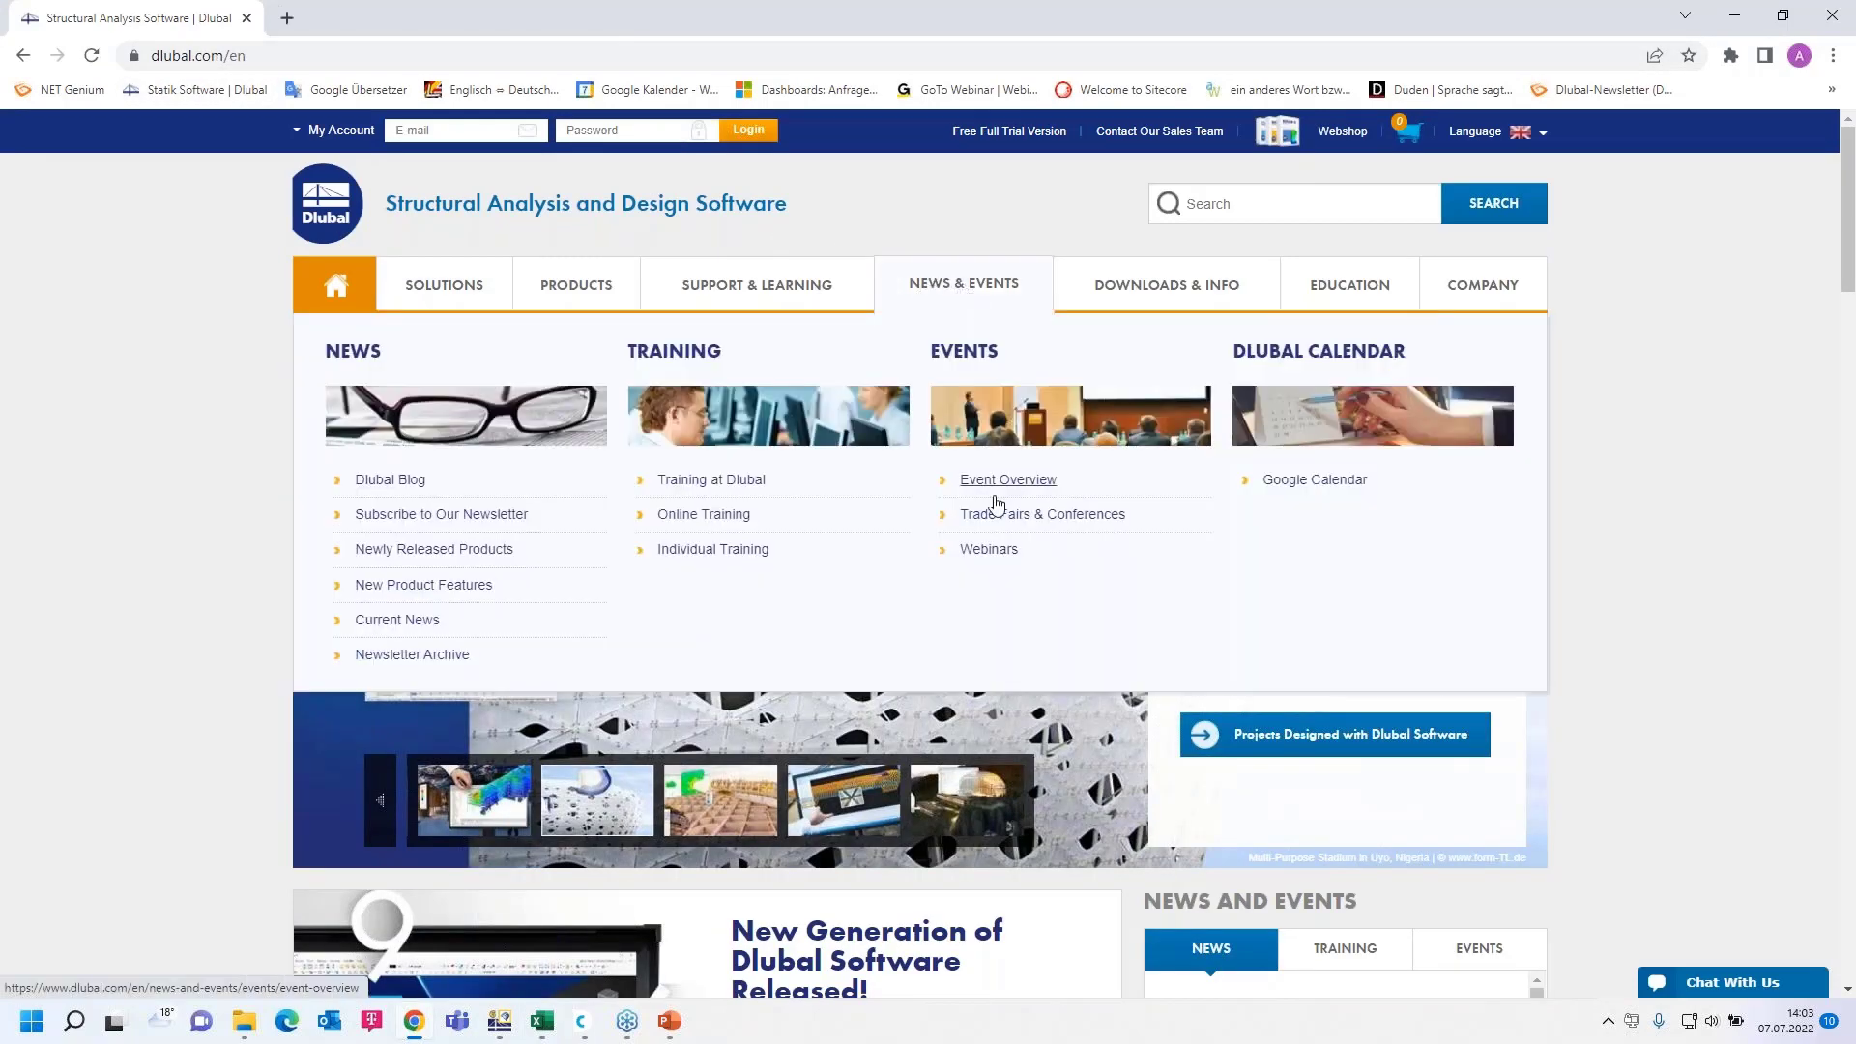
pyautogui.click(986, 556)
pyautogui.scroll(-3, 947, 528)
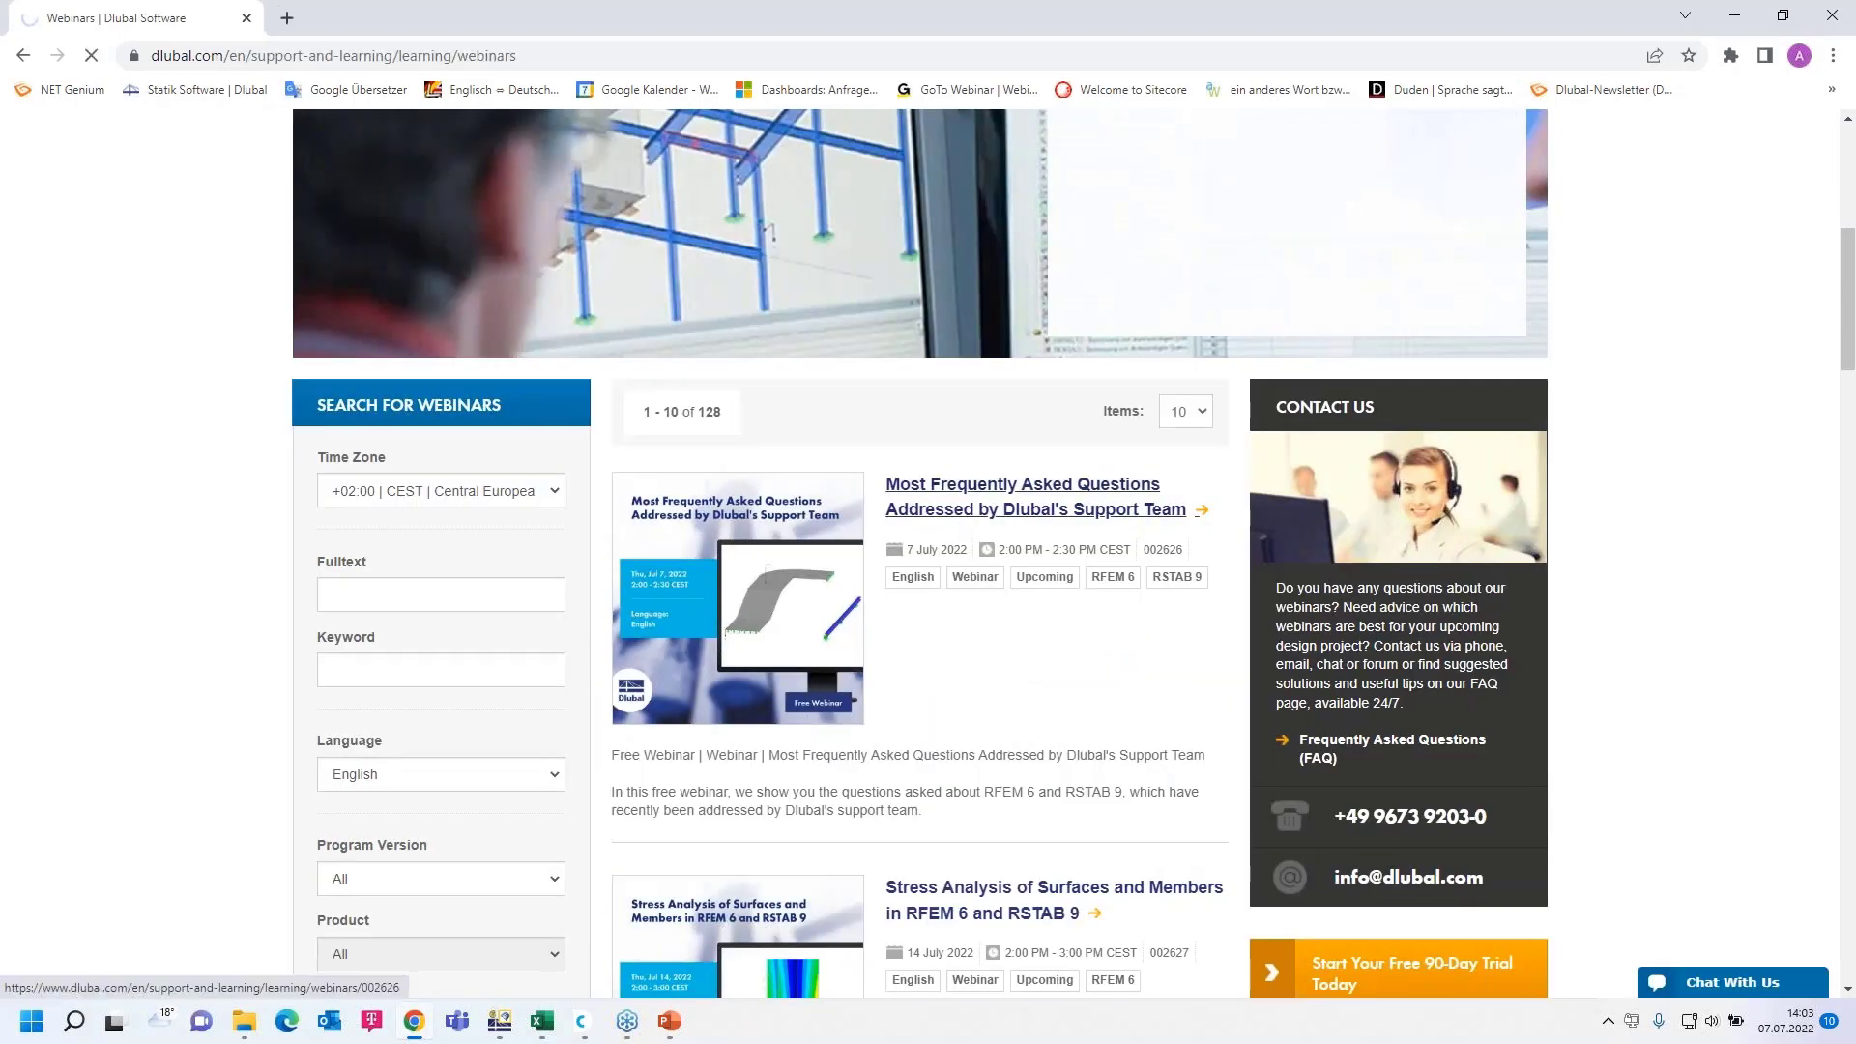
pyautogui.scroll(-5, 928, 552)
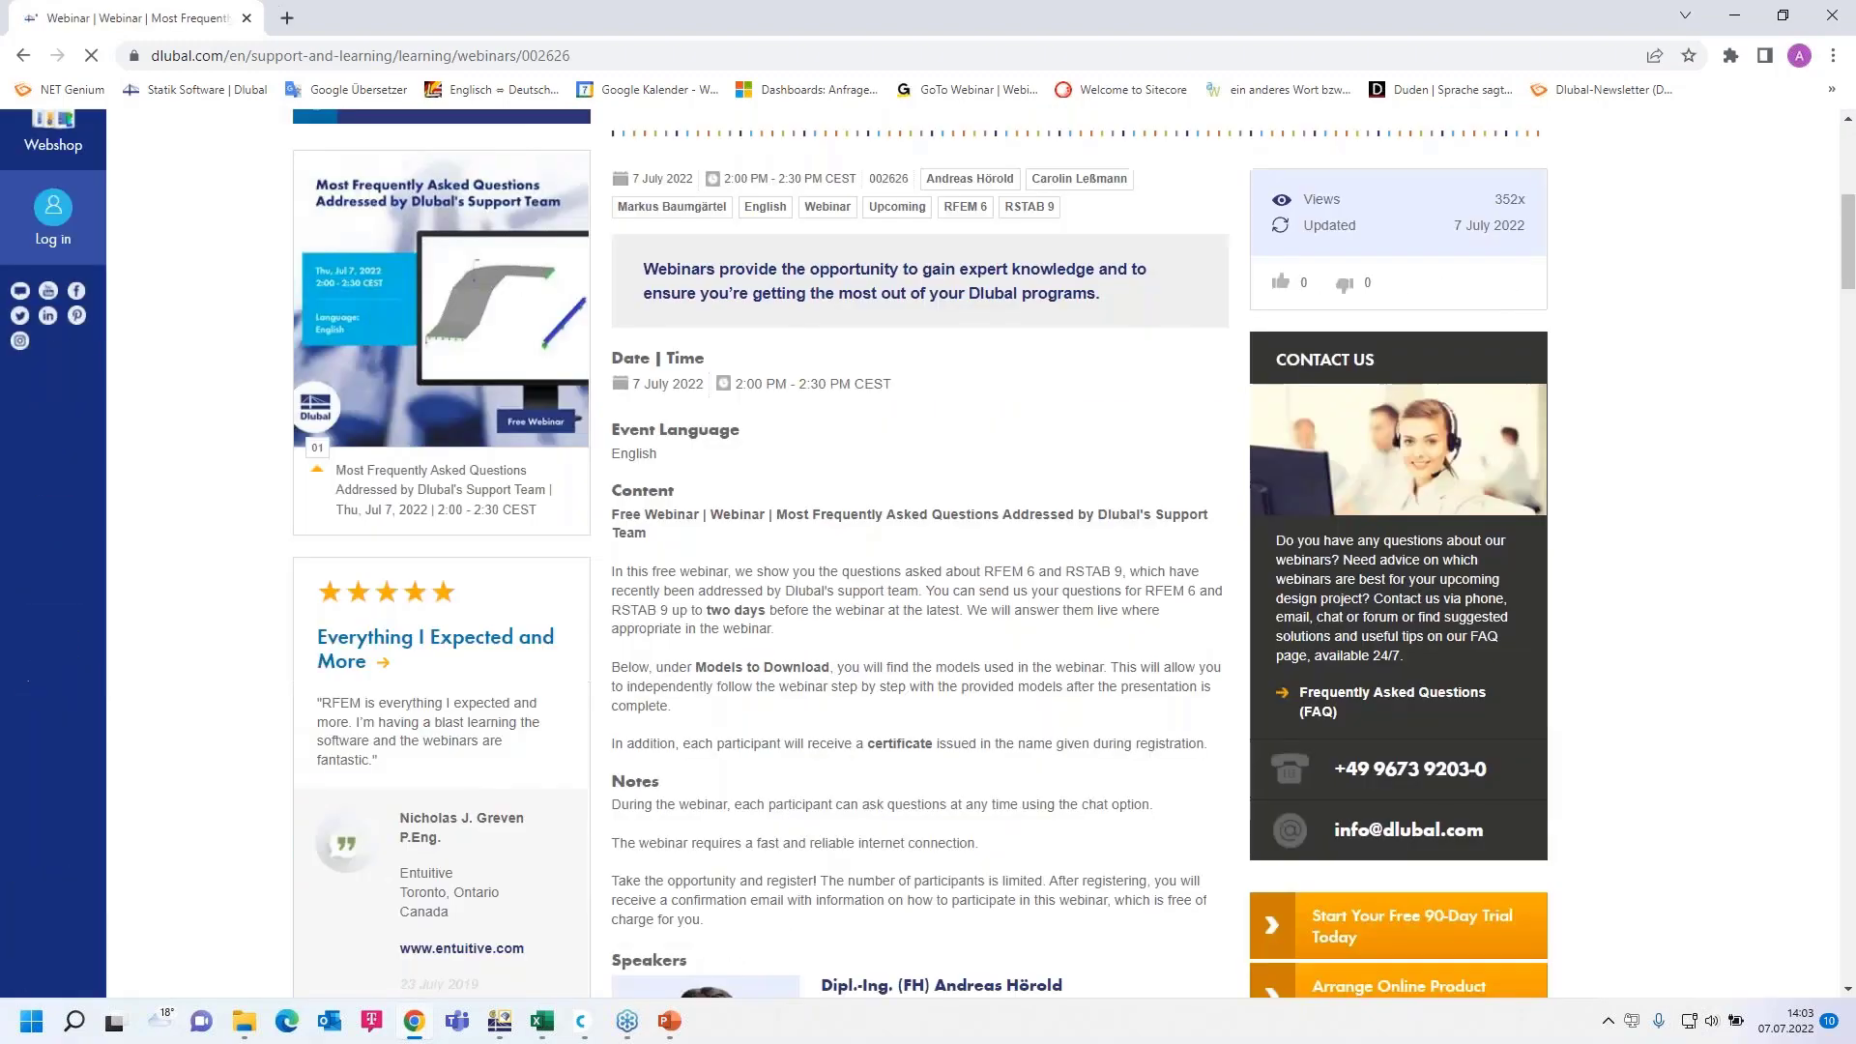
pyautogui.scroll(-5, 928, 551)
pyautogui.scroll(-1, 857, 667)
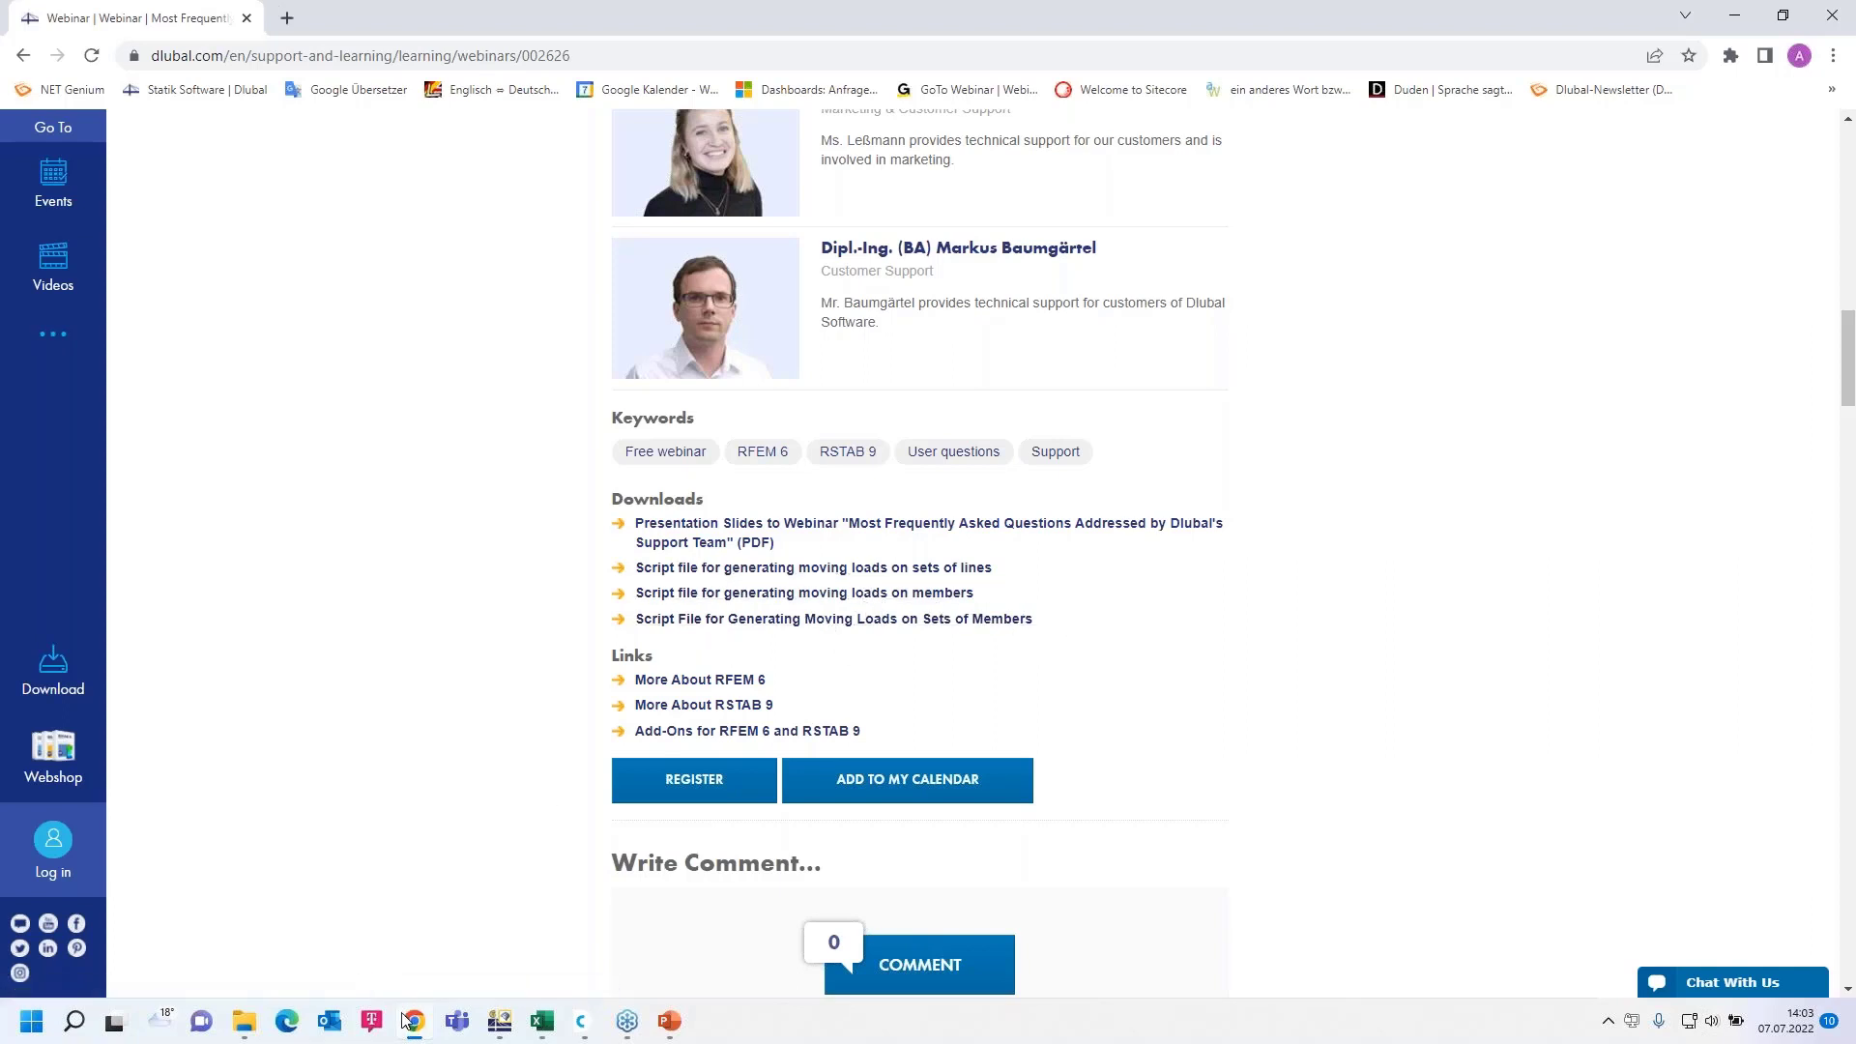
pyautogui.moveTo(244, 1022)
pyautogui.click(204, 929)
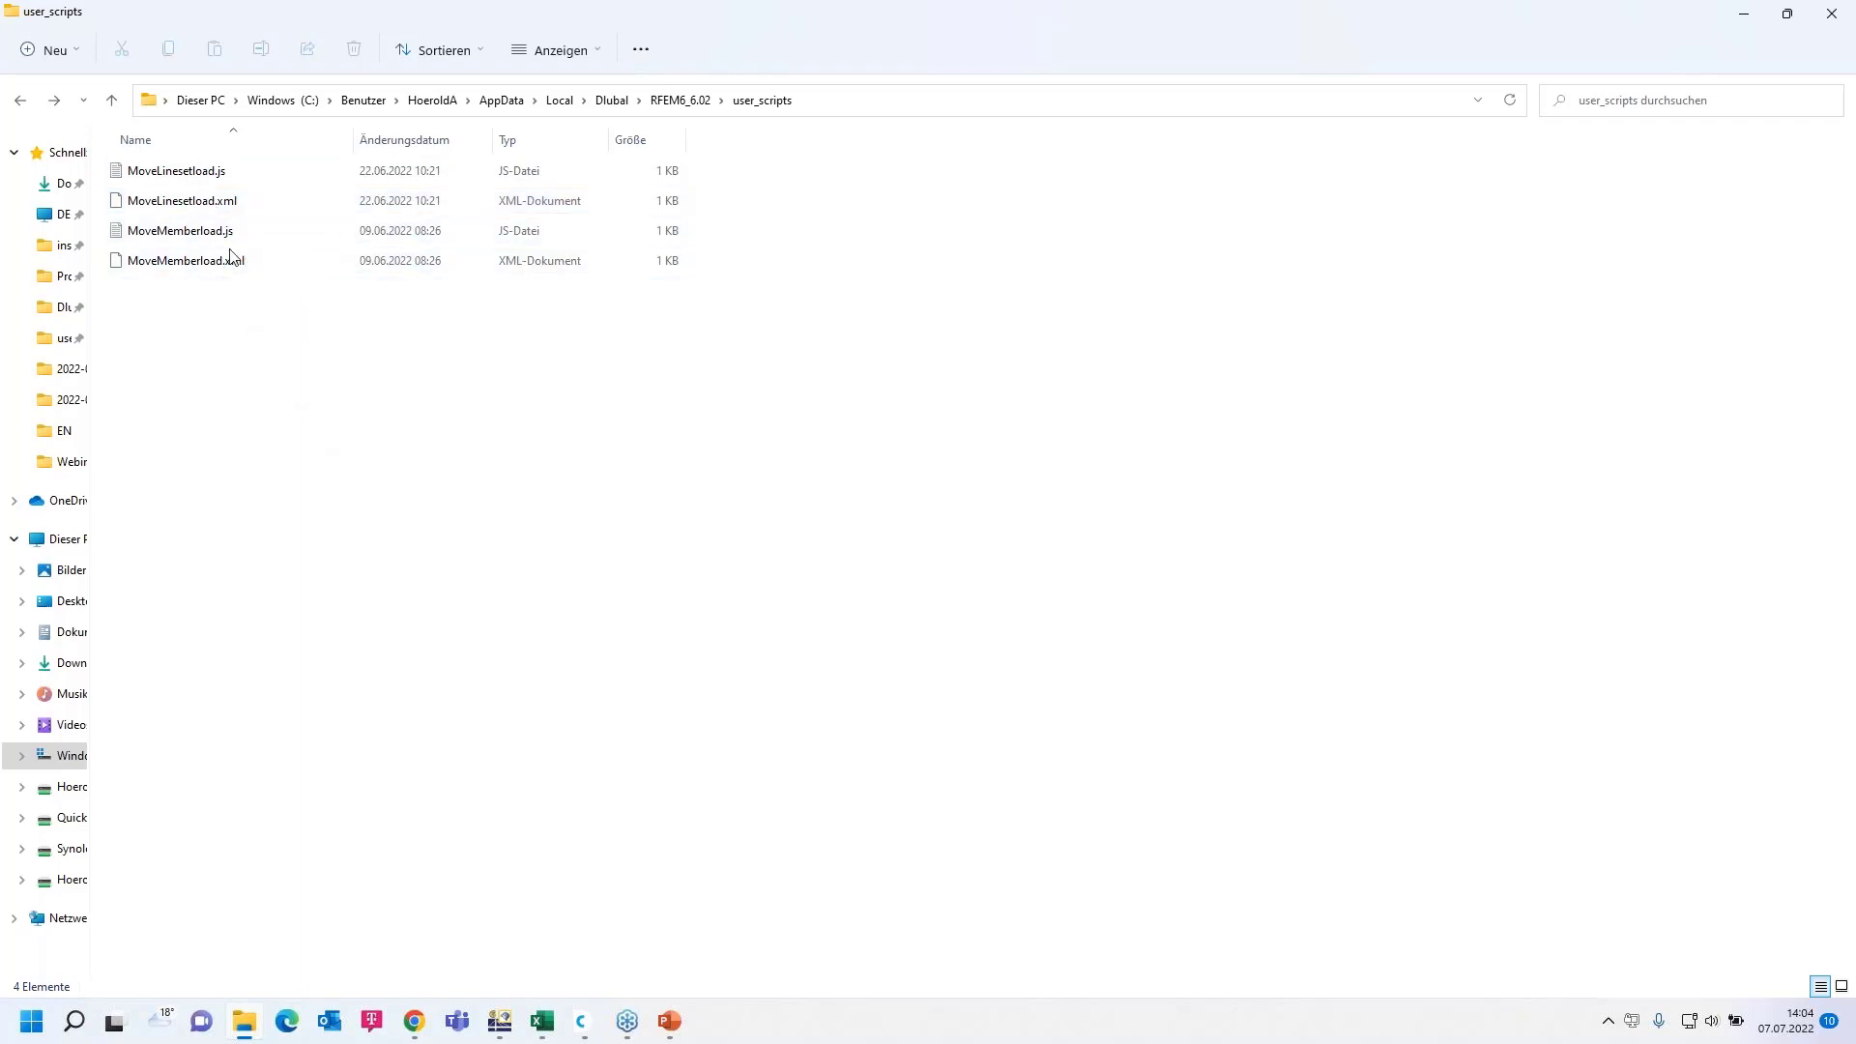
# Step: Return from the user_scripts folder to the RFEM Moving load model window
pyautogui.click(500, 1026)
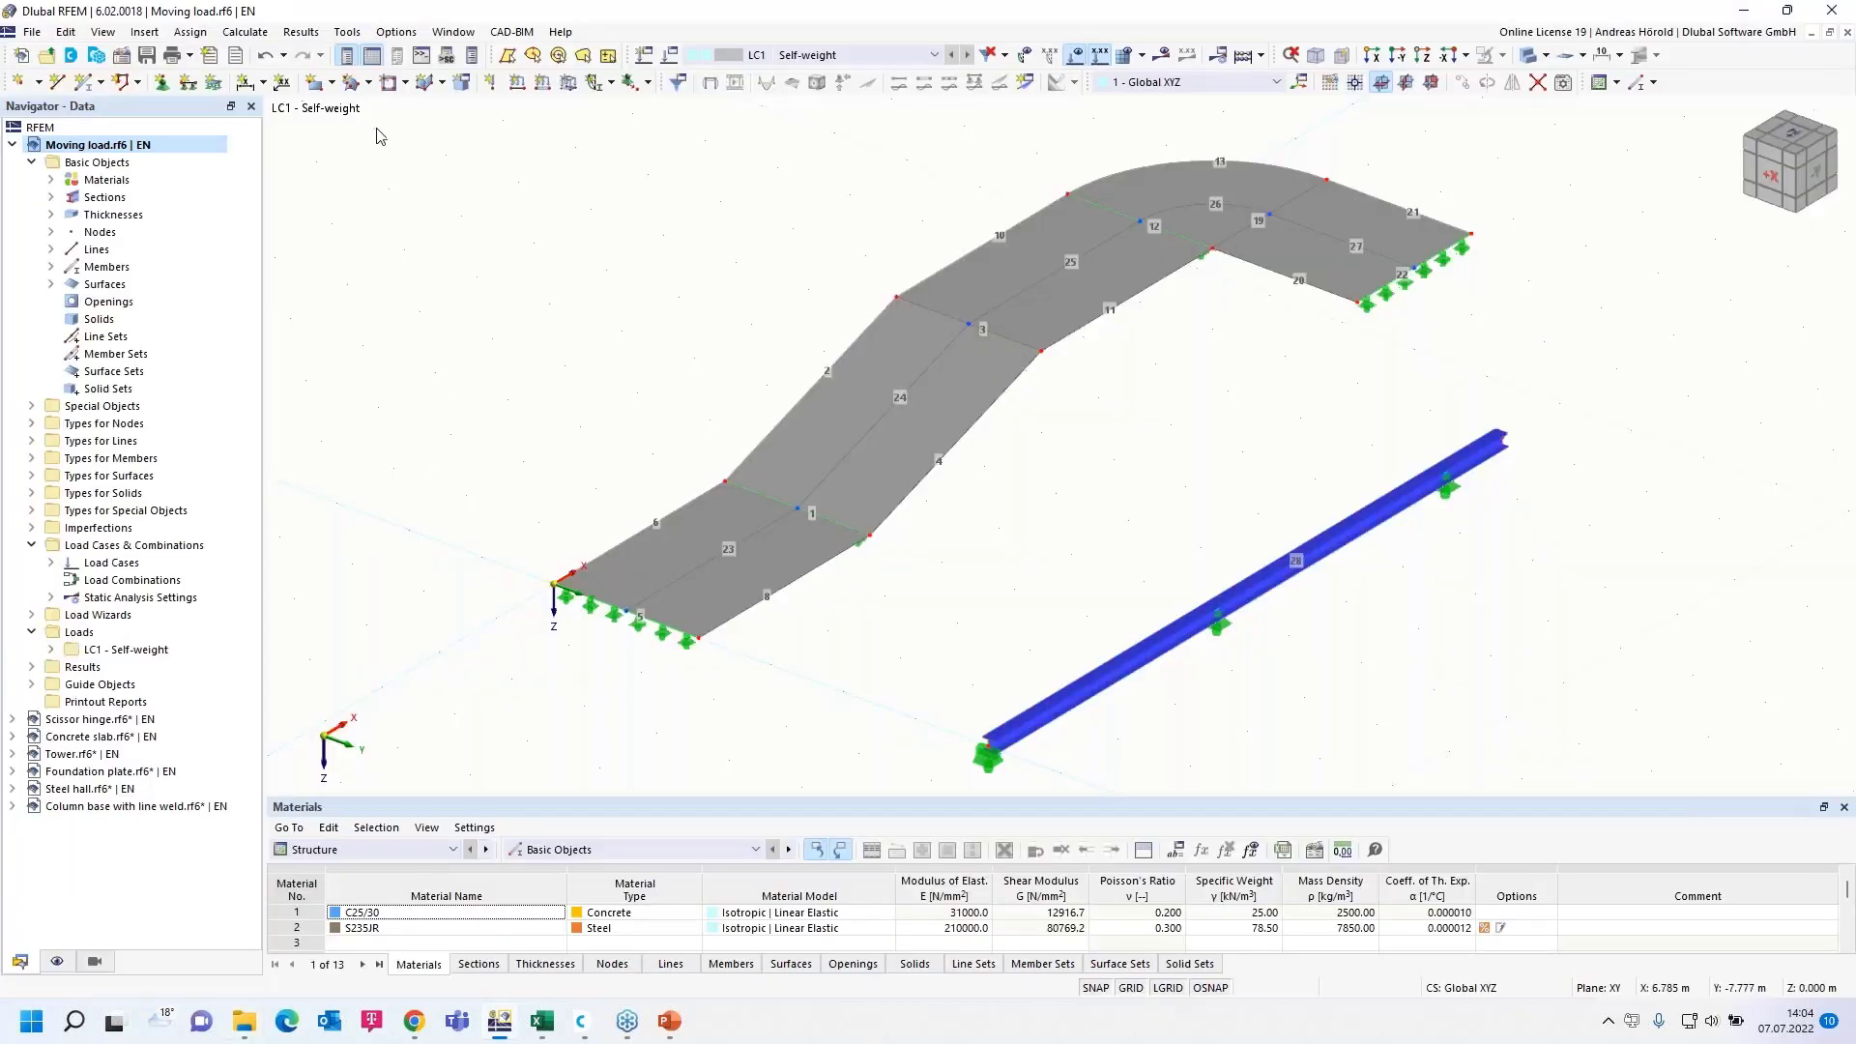
# Step: Show the Script Manager and select slab lines 23, 24, 25, 26 and 27
pyautogui.click(449, 59)
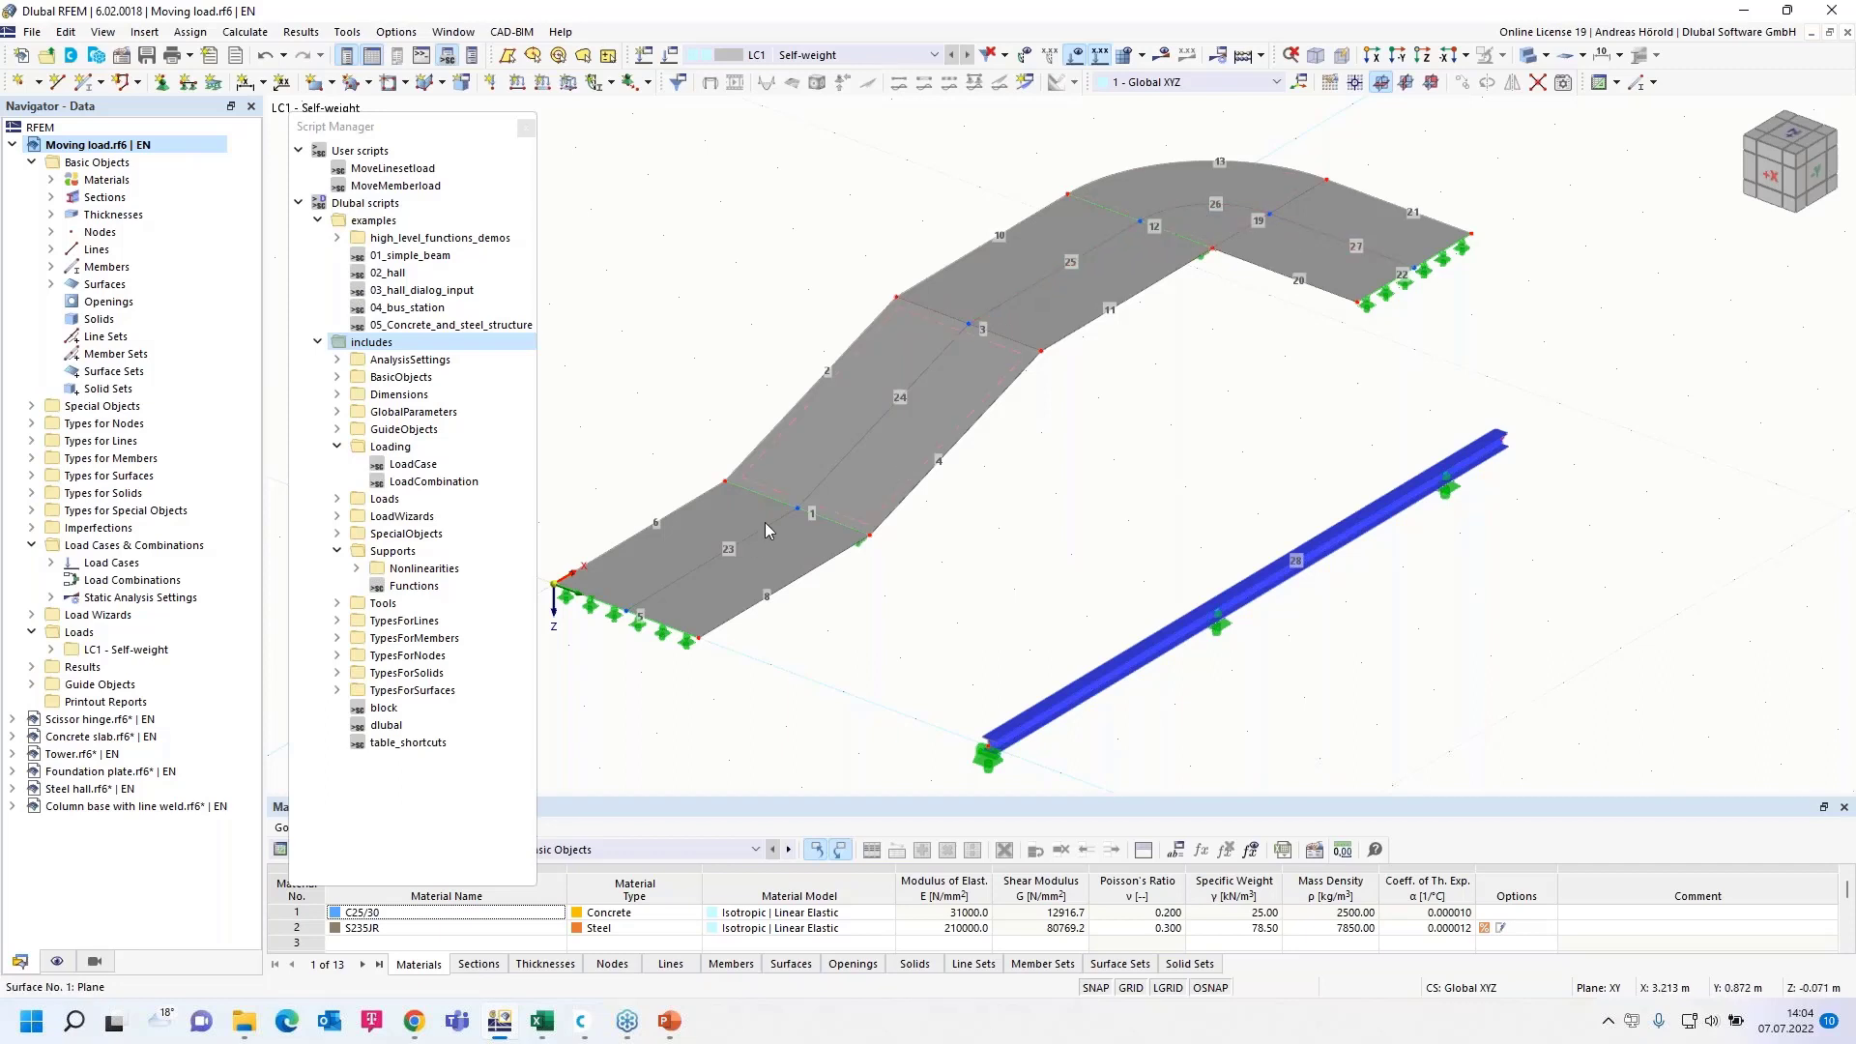
pyautogui.click(748, 545)
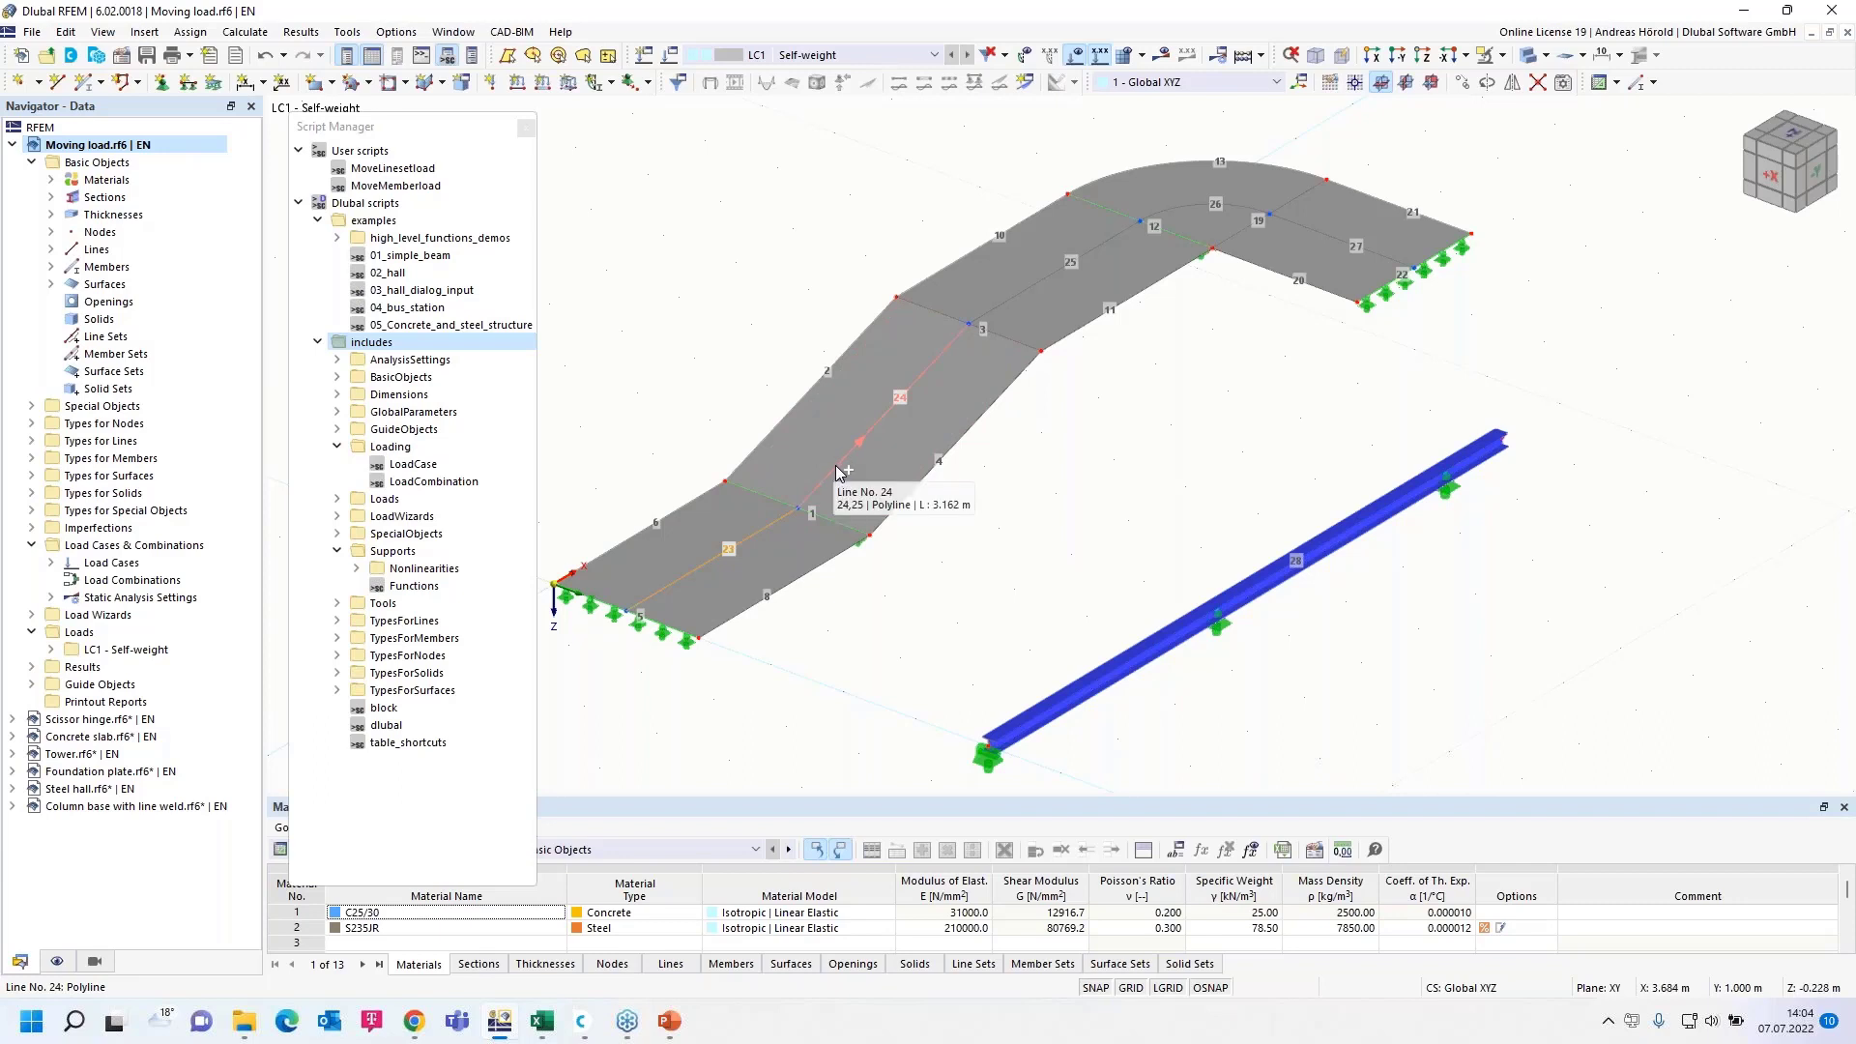
pyautogui.click(832, 474)
pyautogui.click(1042, 288)
pyautogui.click(1184, 213)
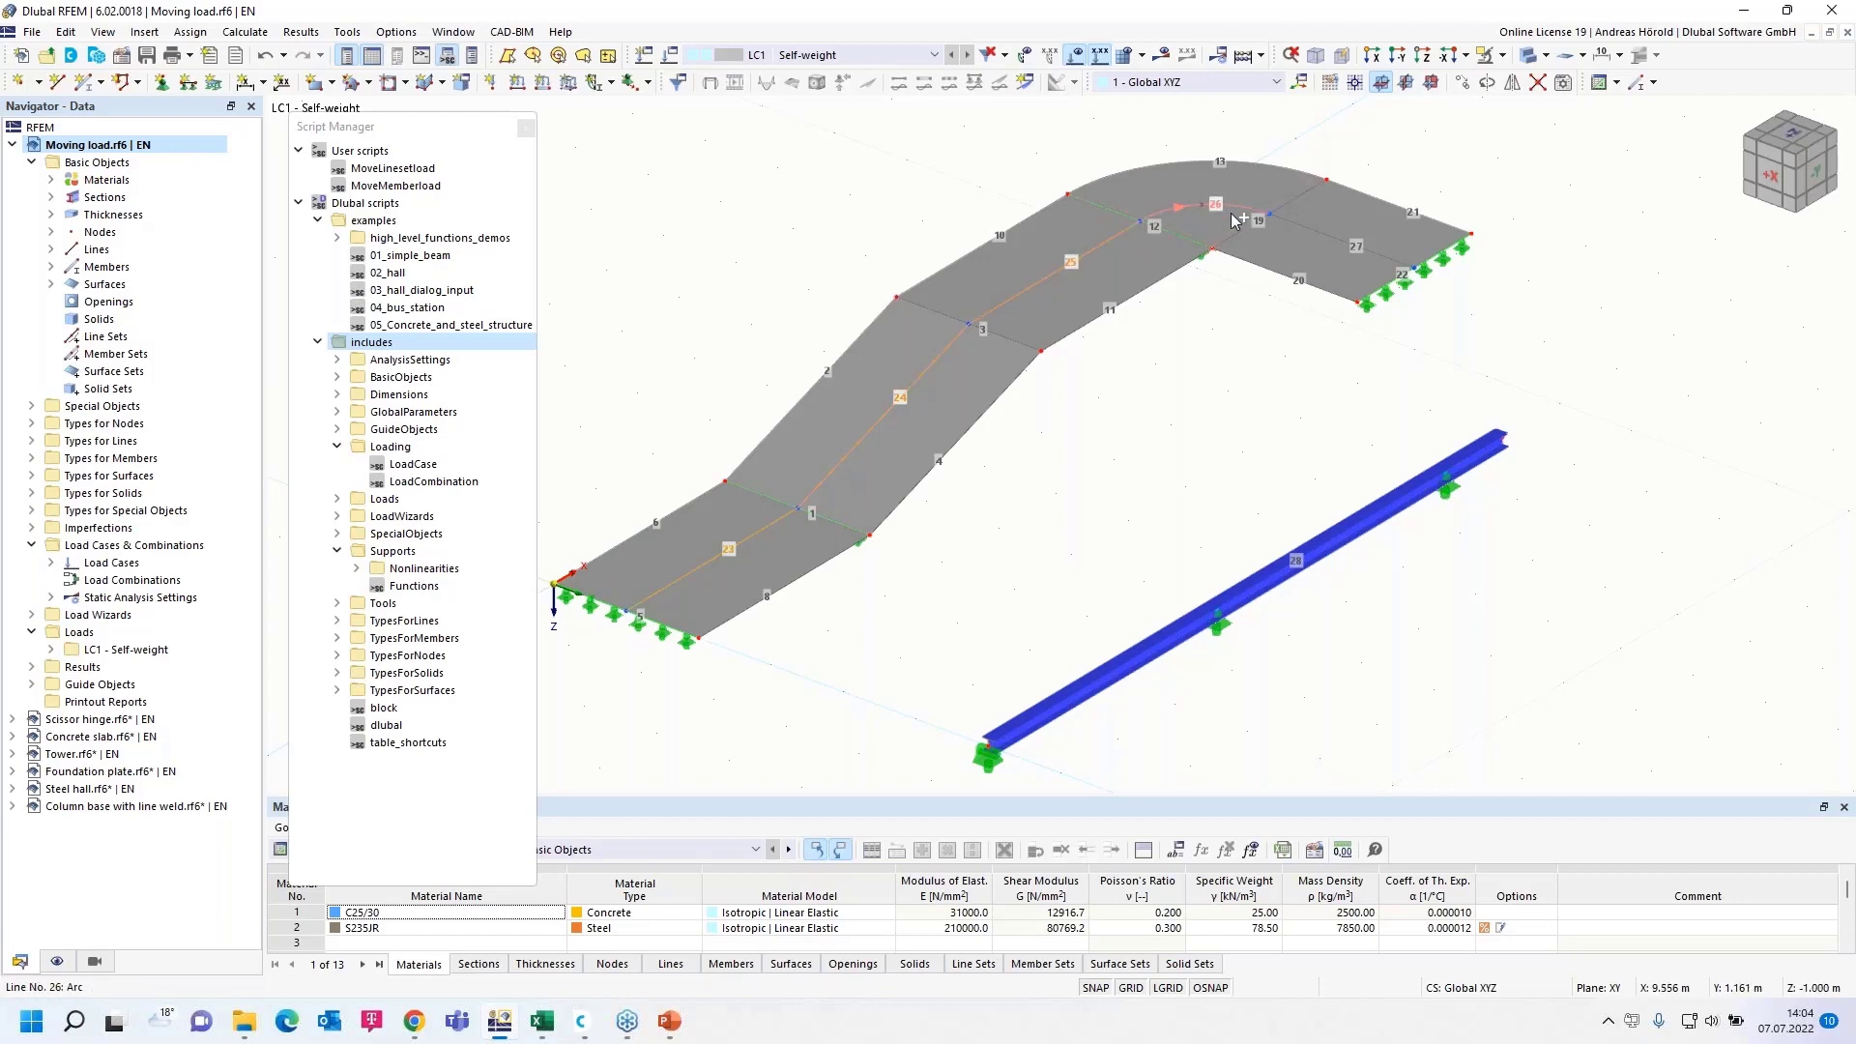
# Step: Make lines 23–27 into continuous line set 1, 12.741 m long
pyautogui.rightClick(1317, 235)
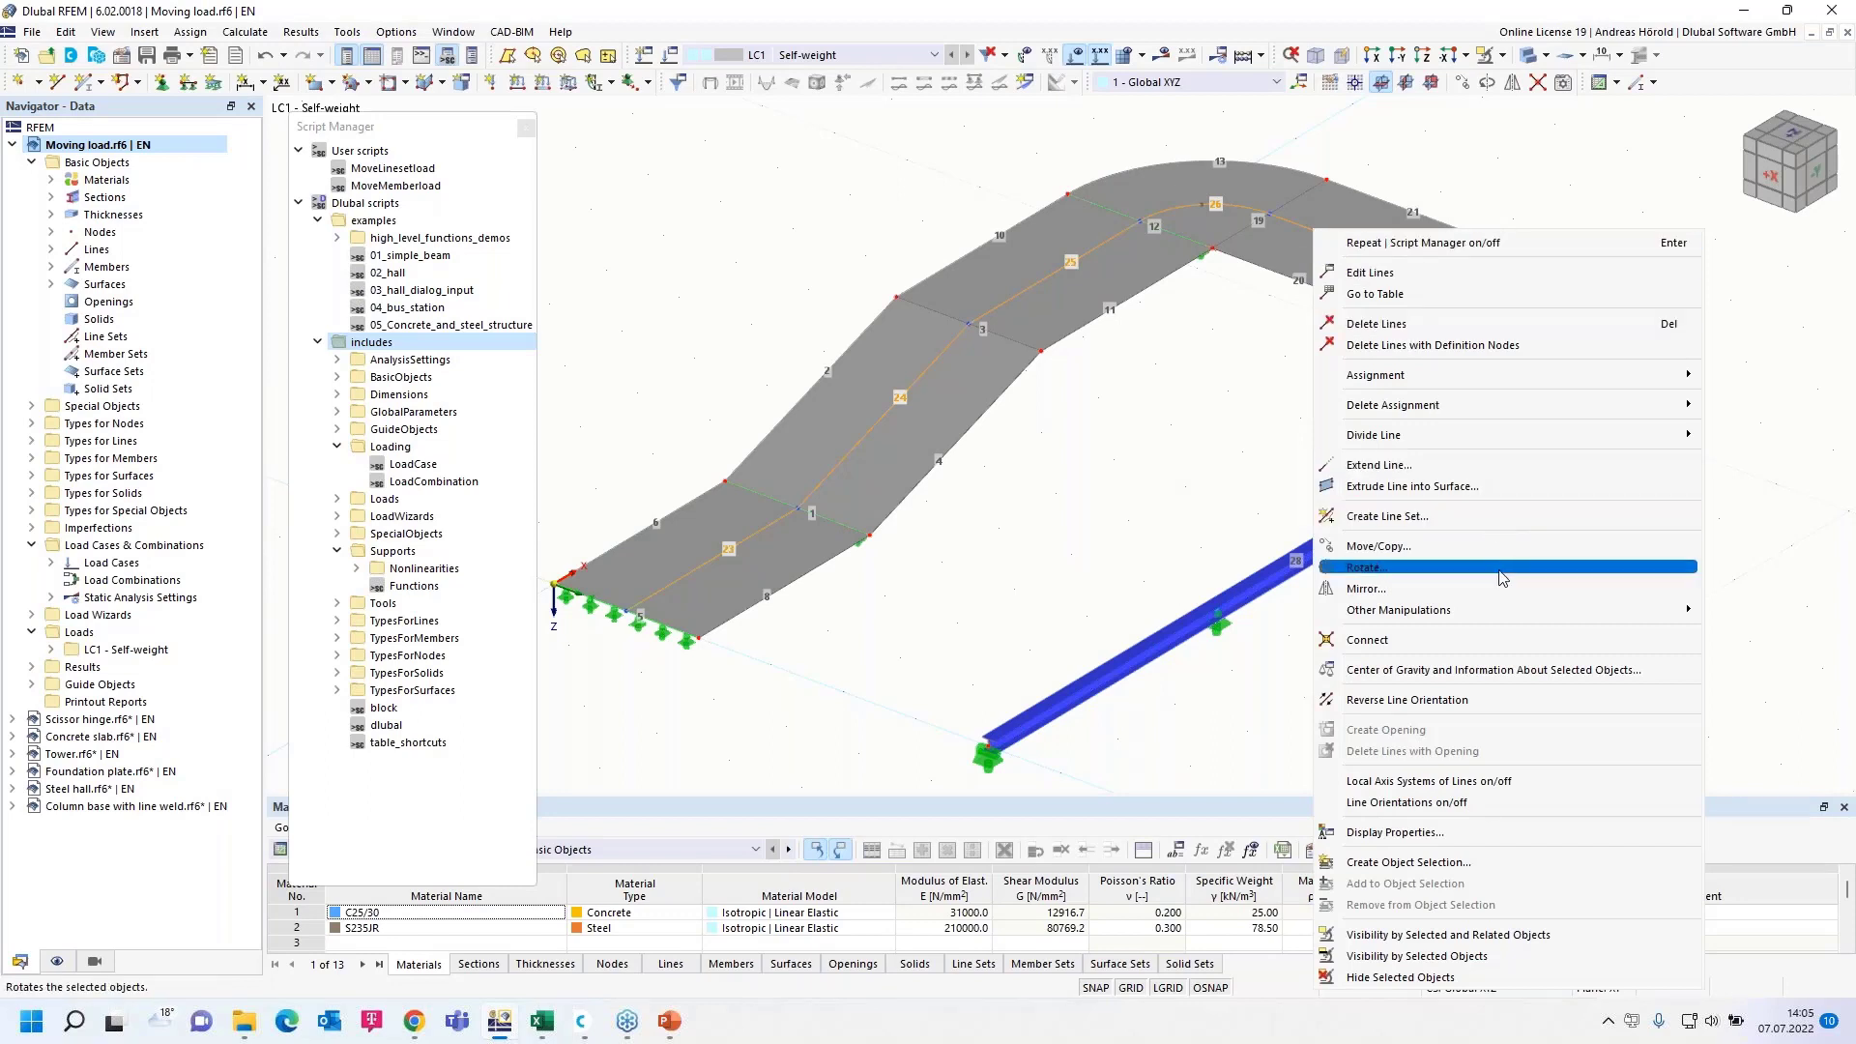
pyautogui.click(1424, 518)
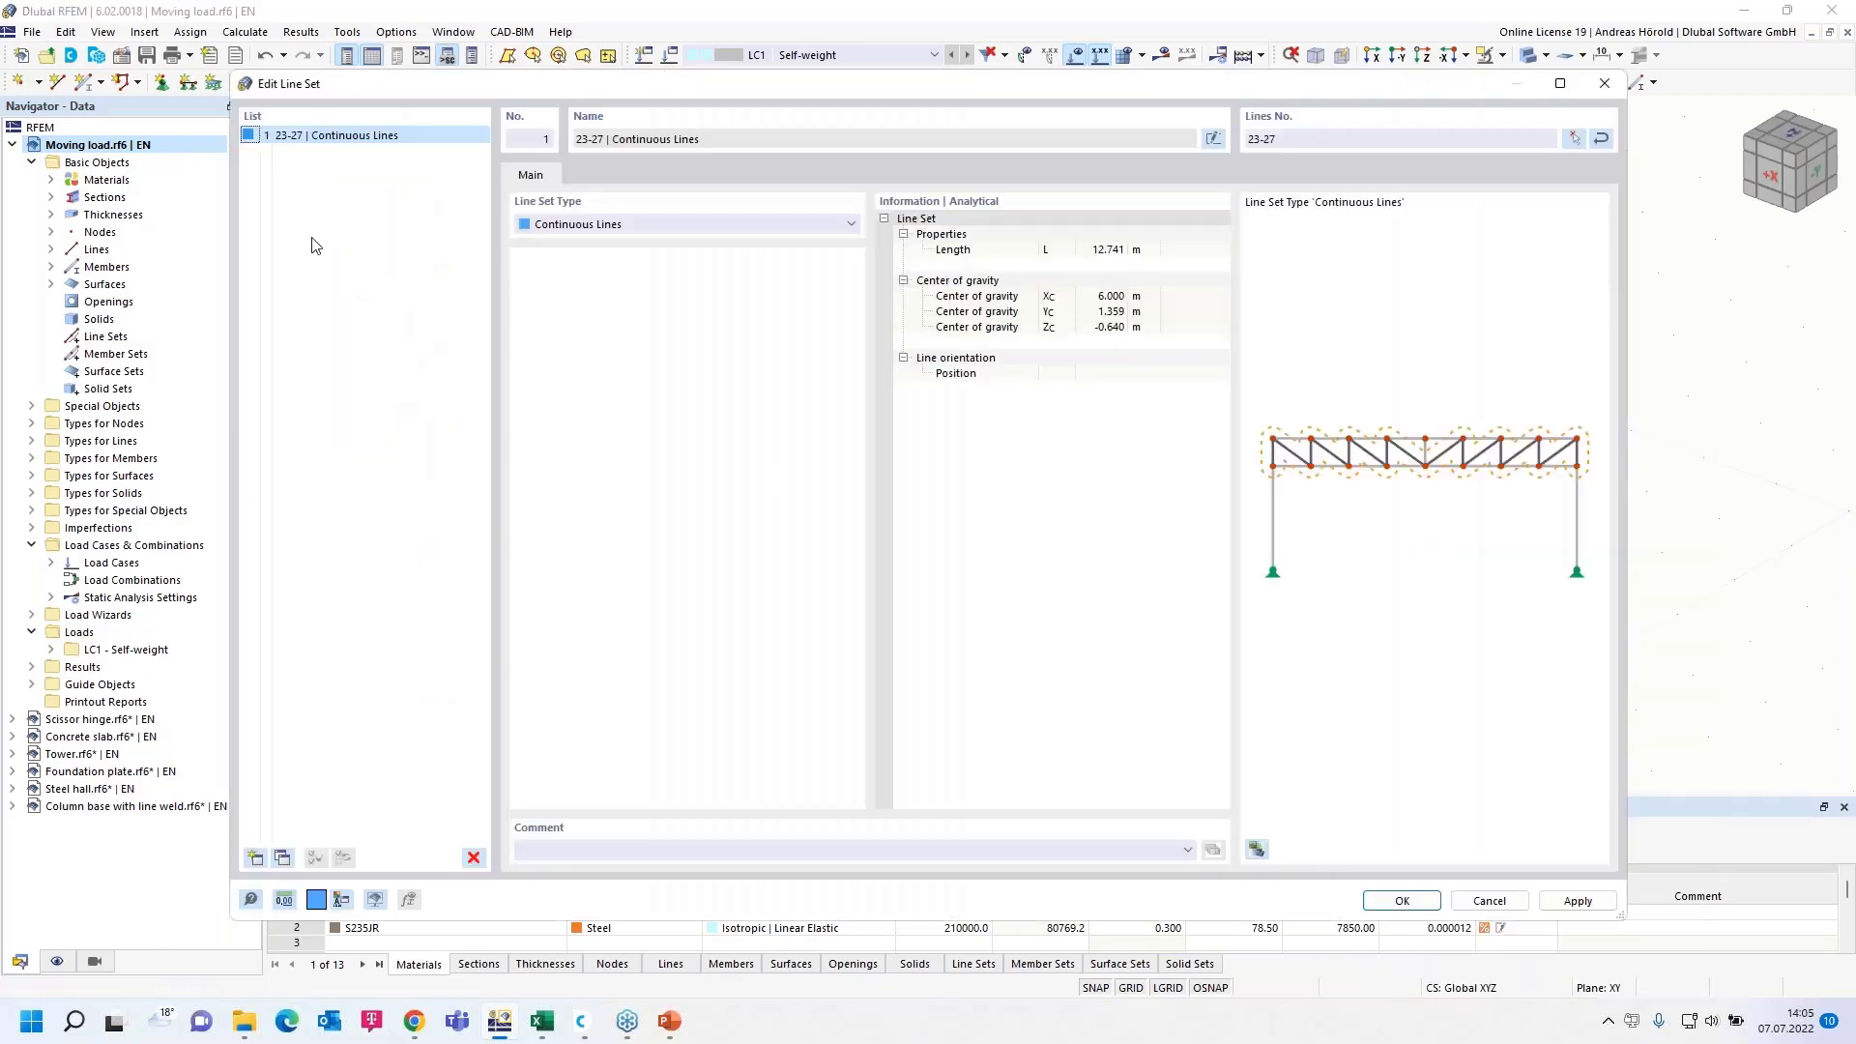
pyautogui.click(1399, 902)
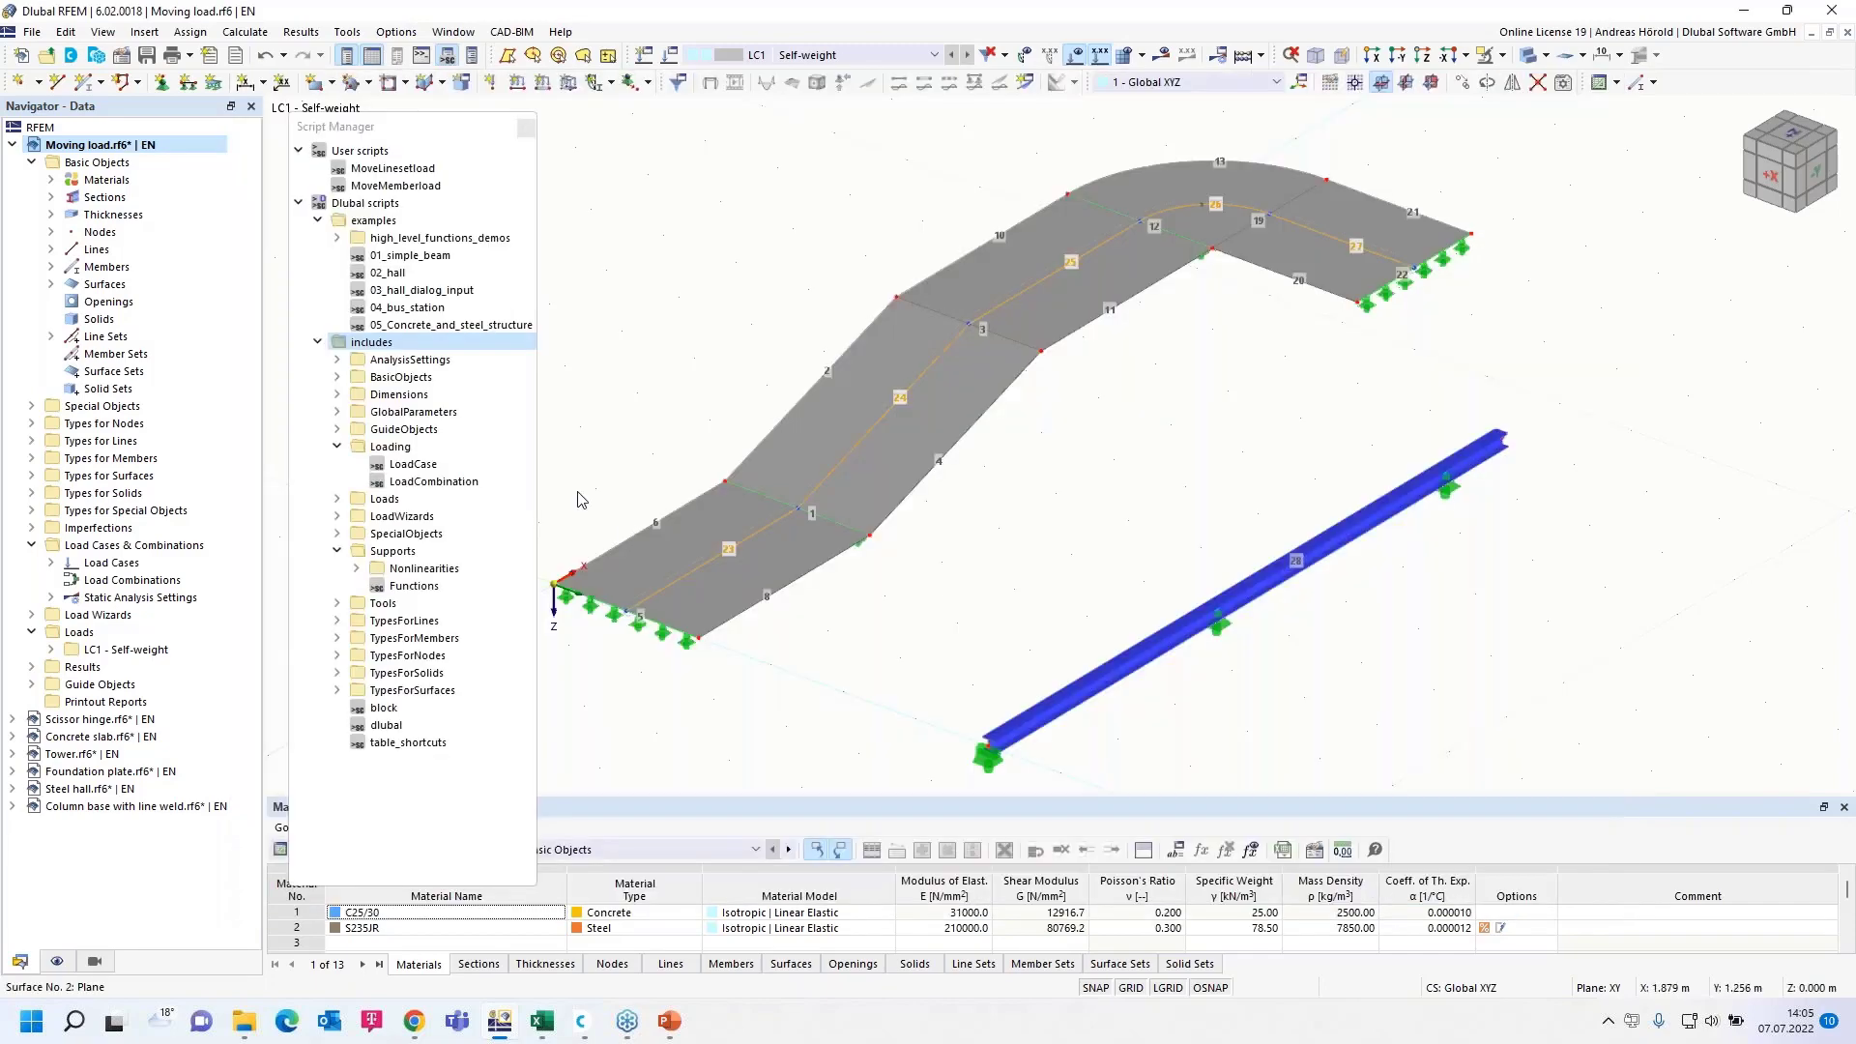
# Step: Run the MoveLinesetload script with 10 steps on line set 1
pyautogui.doubleClick(391, 169)
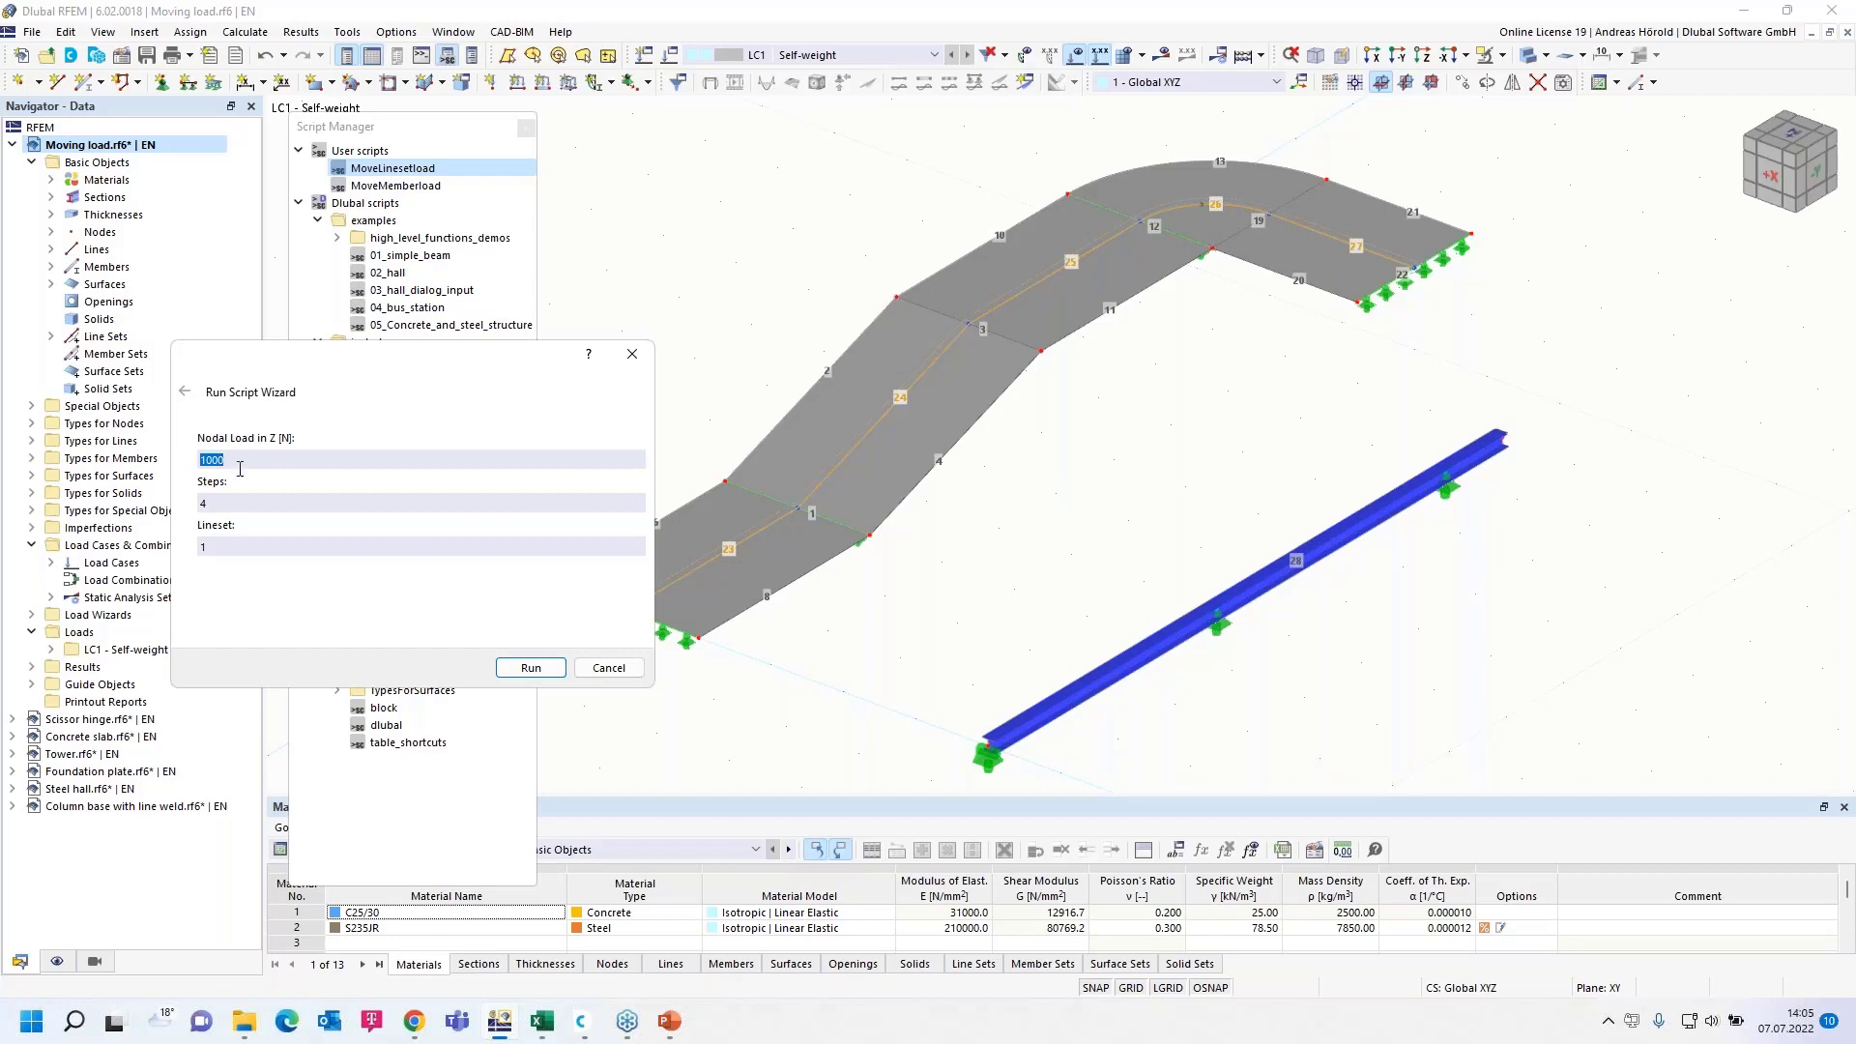
pyautogui.moveTo(237, 500); pyautogui.dragTo(203, 501)
pyautogui.click(529, 670)
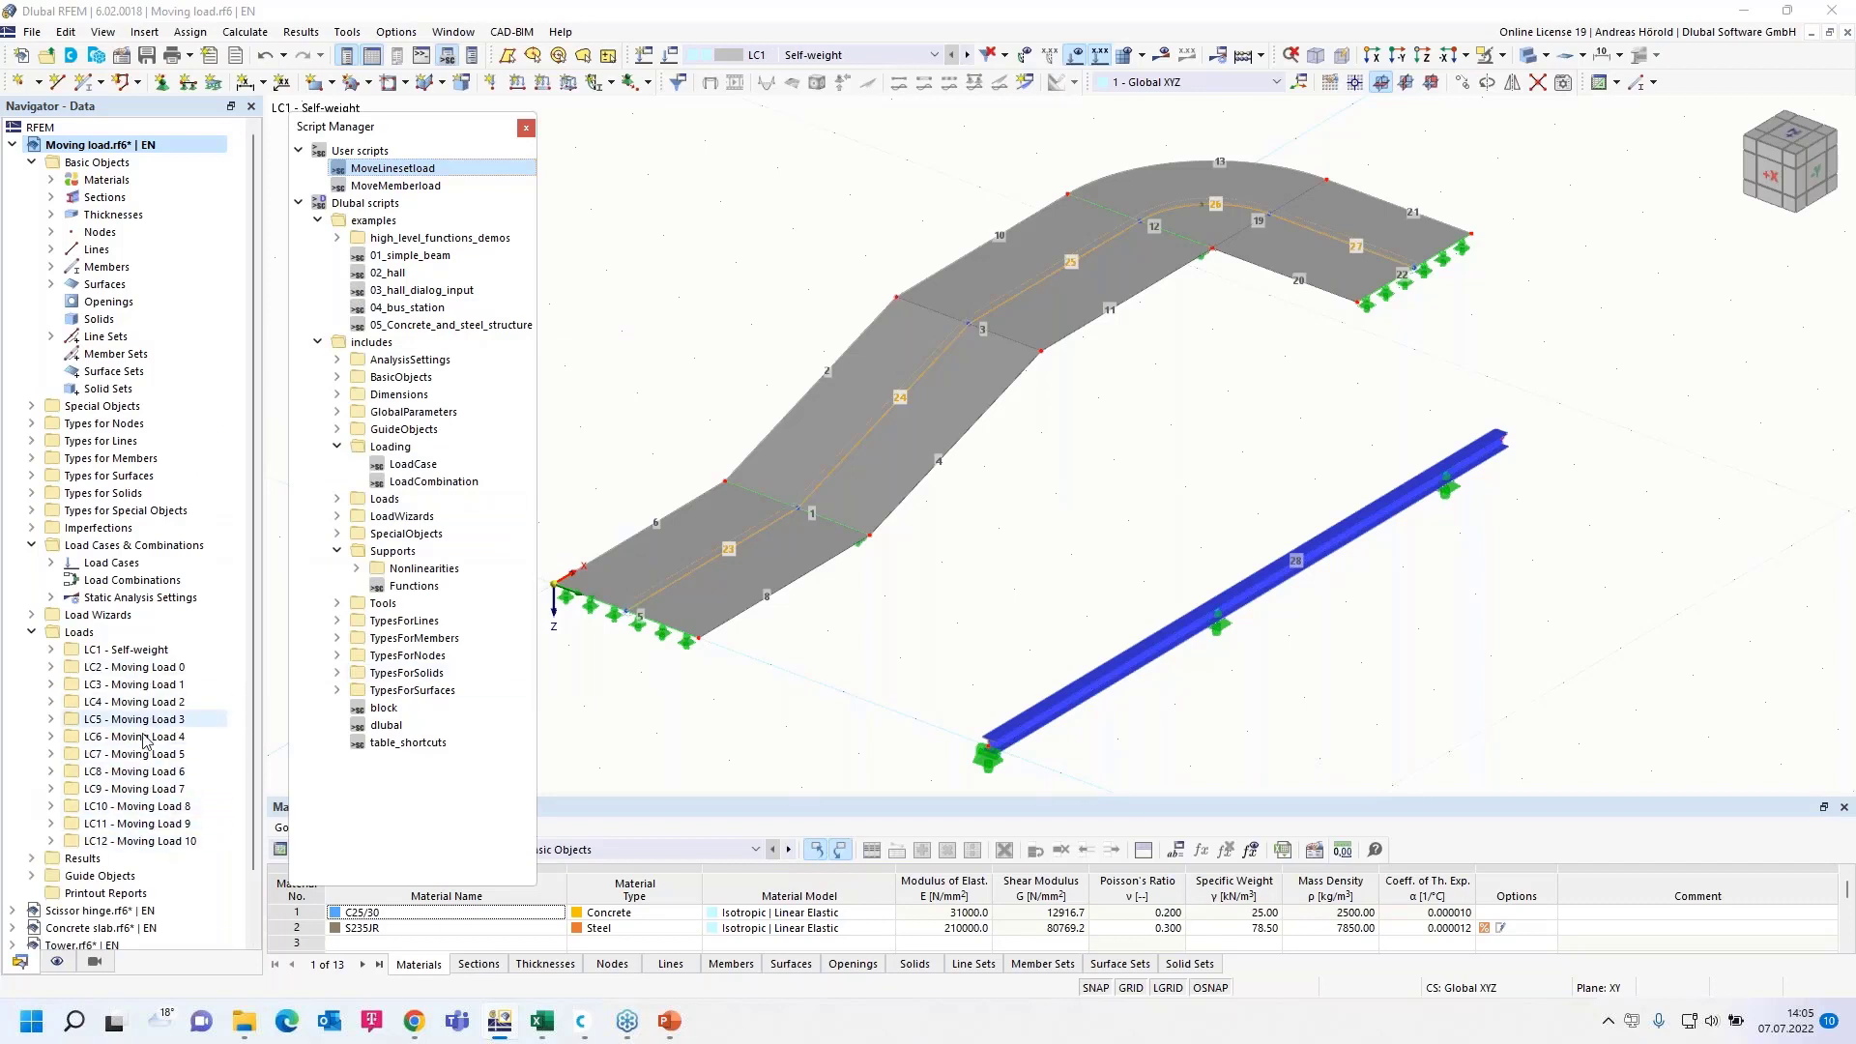
# Step: Switch to LC2 Moving Load 0 and step through the moving load cases
pyautogui.click(922, 56)
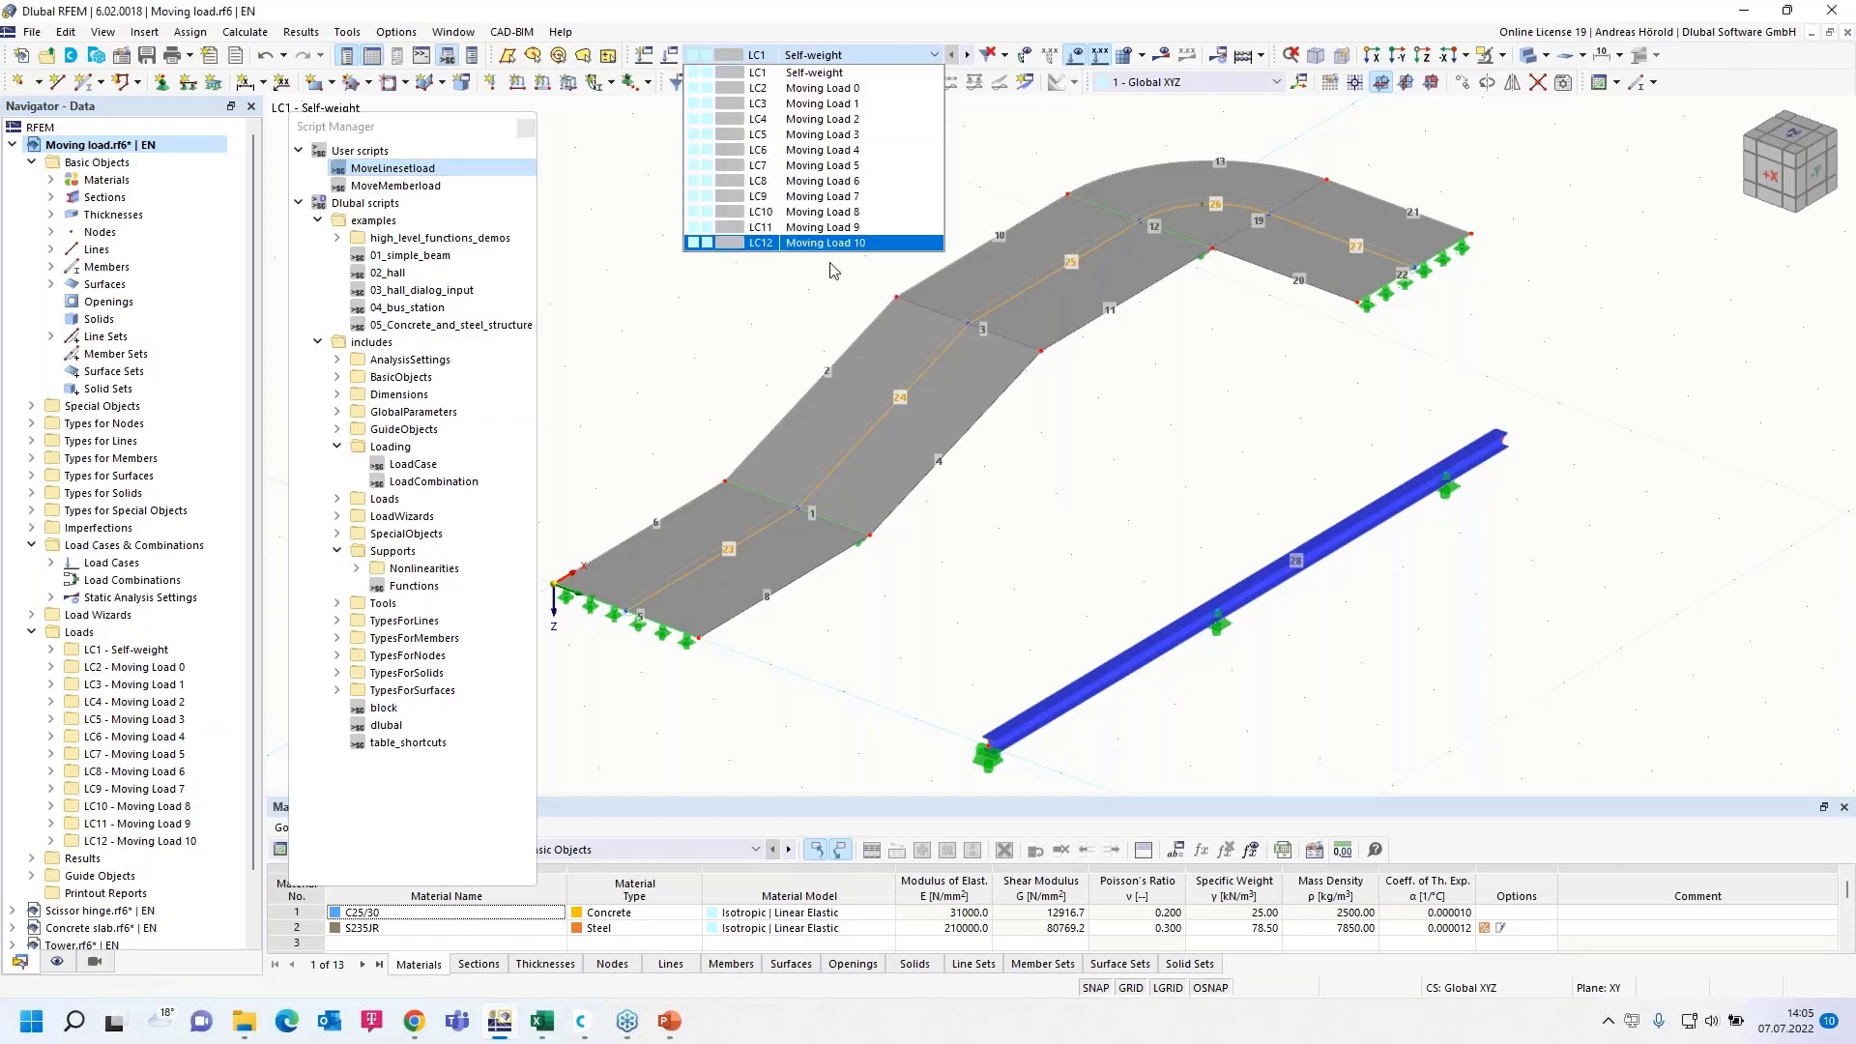
pyautogui.click(856, 88)
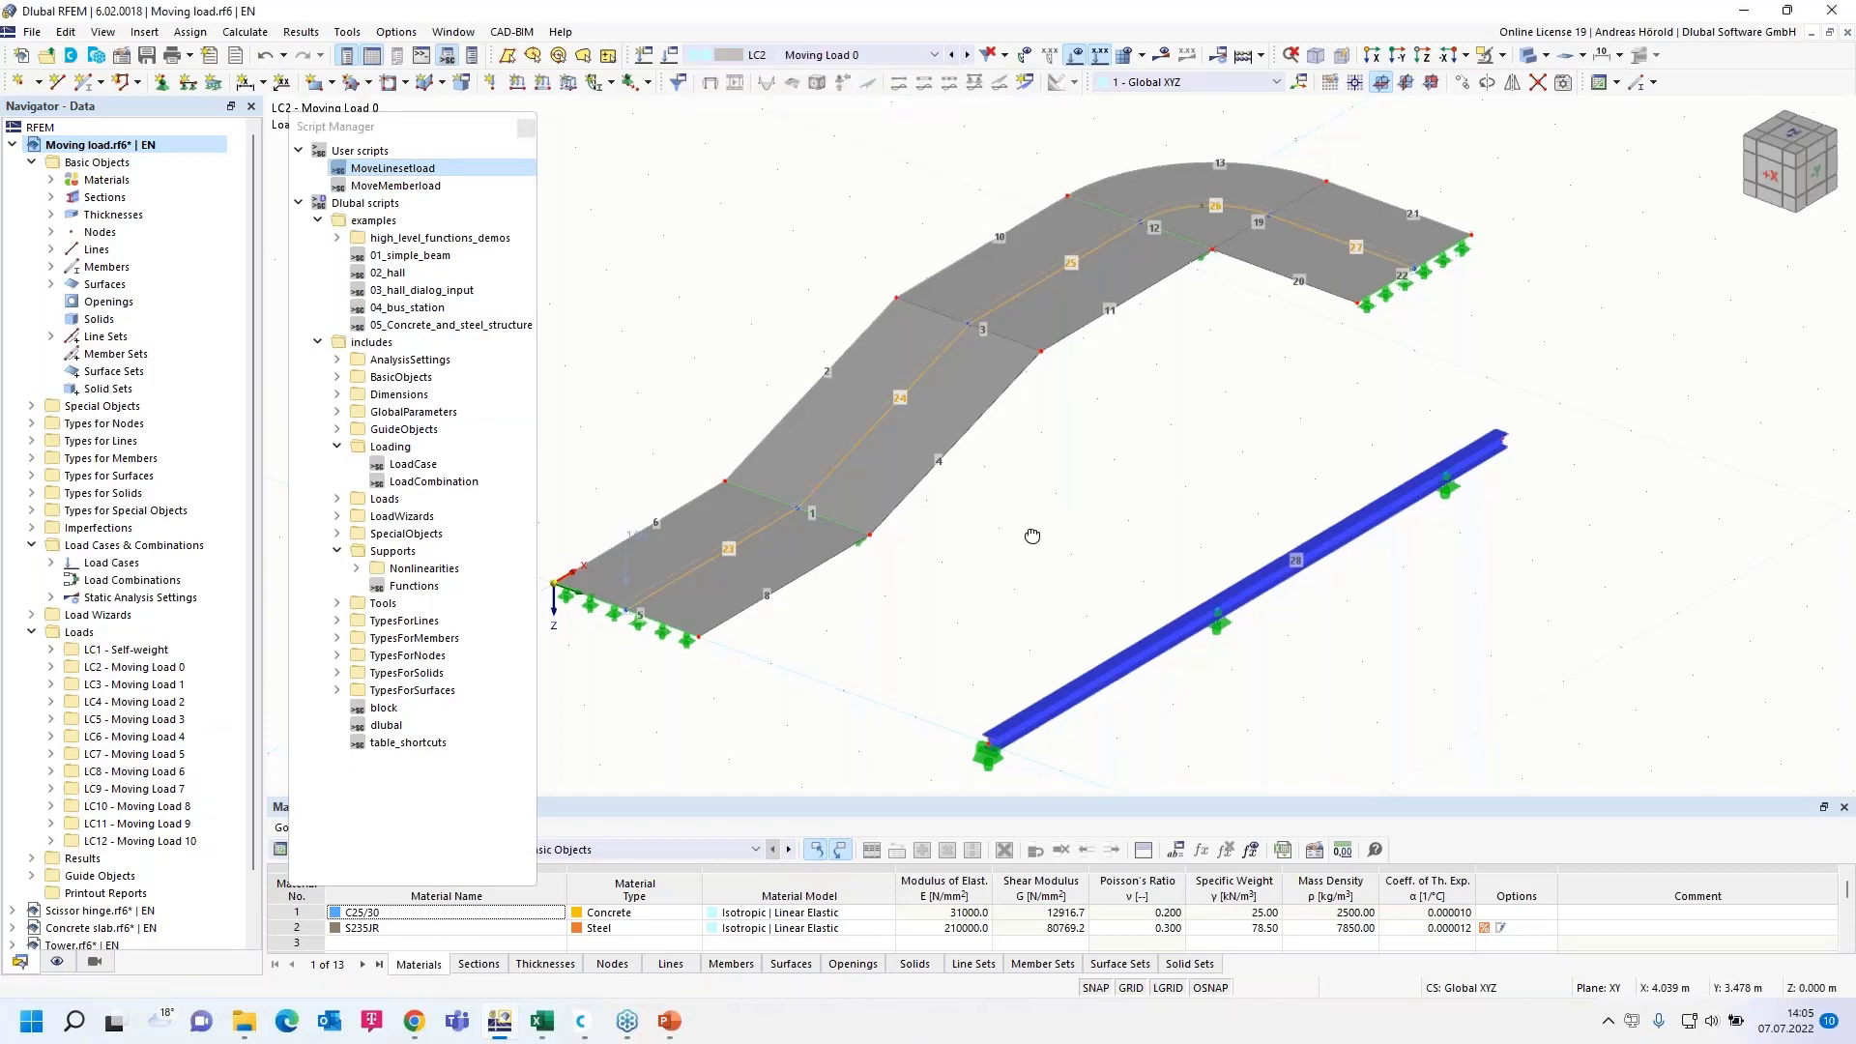
pyautogui.moveTo(1037, 548); pyautogui.dragTo(1028, 465, button='right')
pyautogui.click(716, 293)
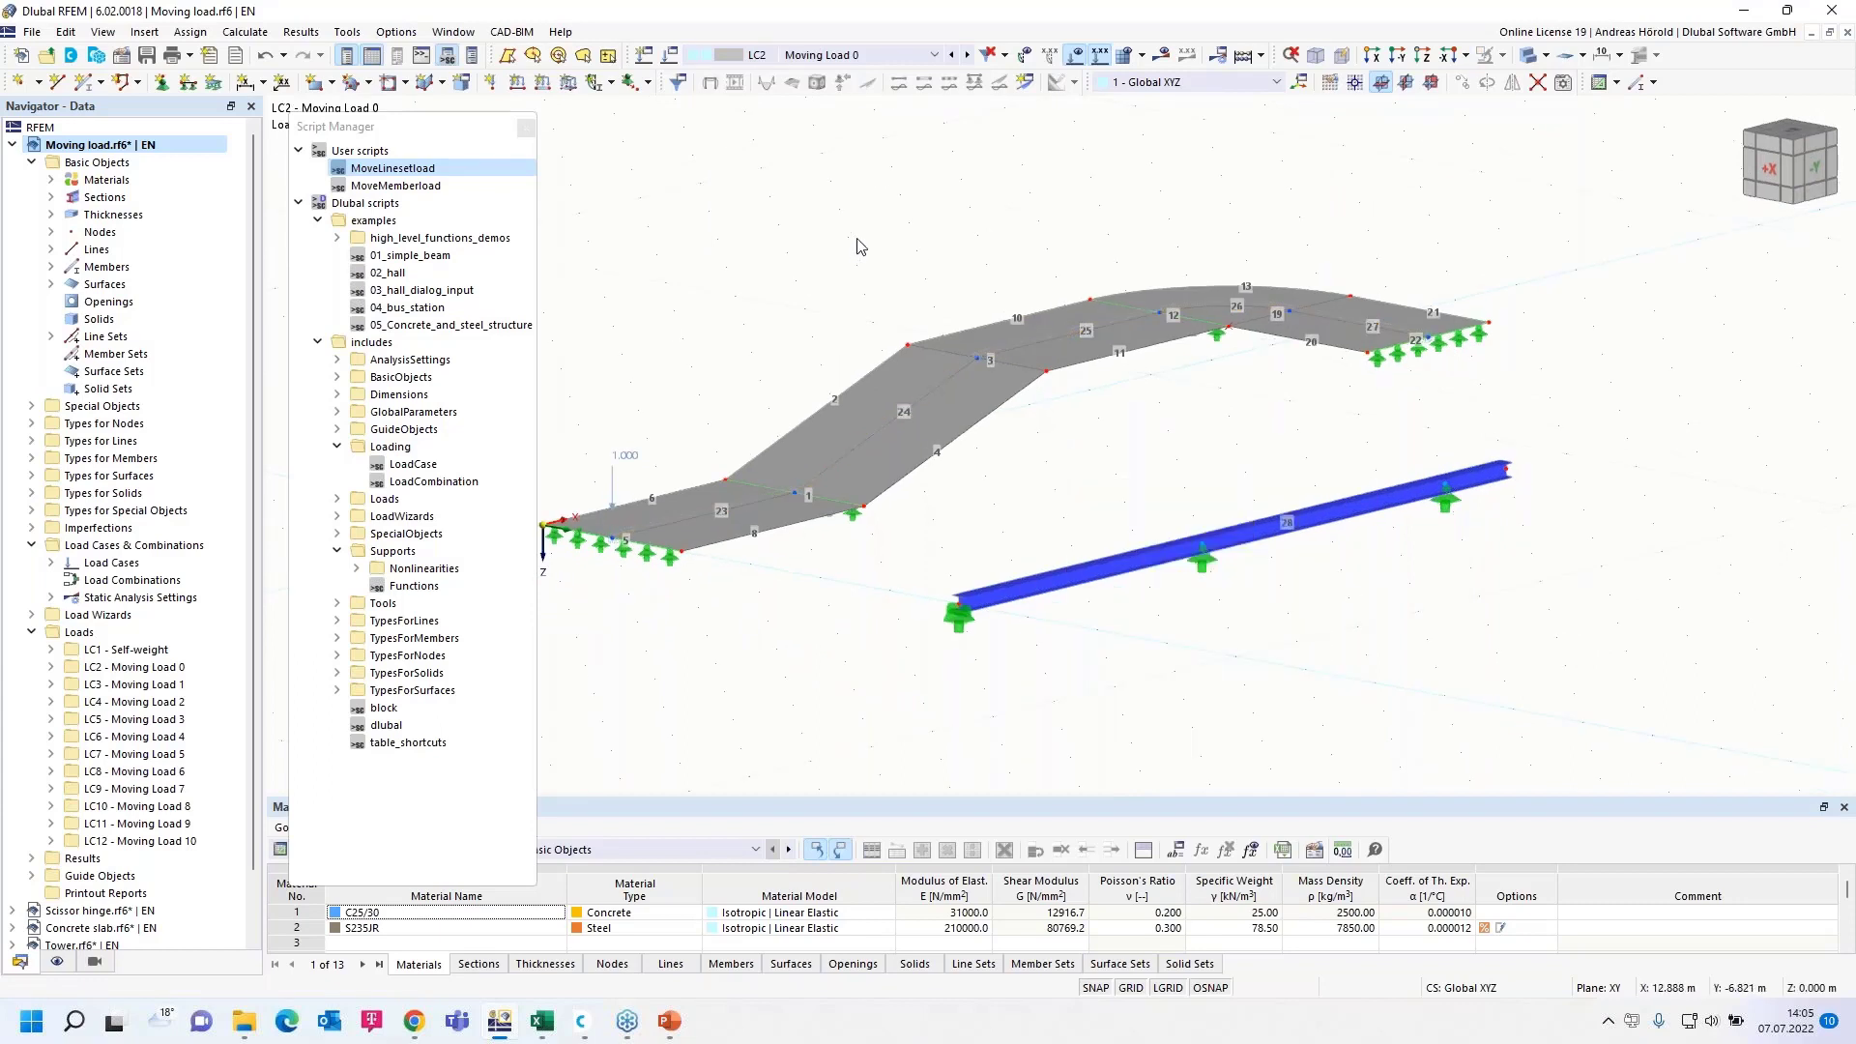
pyautogui.click(969, 62)
pyautogui.click(969, 61)
pyautogui.click(970, 61)
pyautogui.click(969, 62)
pyautogui.click(969, 61)
pyautogui.click(970, 62)
pyautogui.click(969, 62)
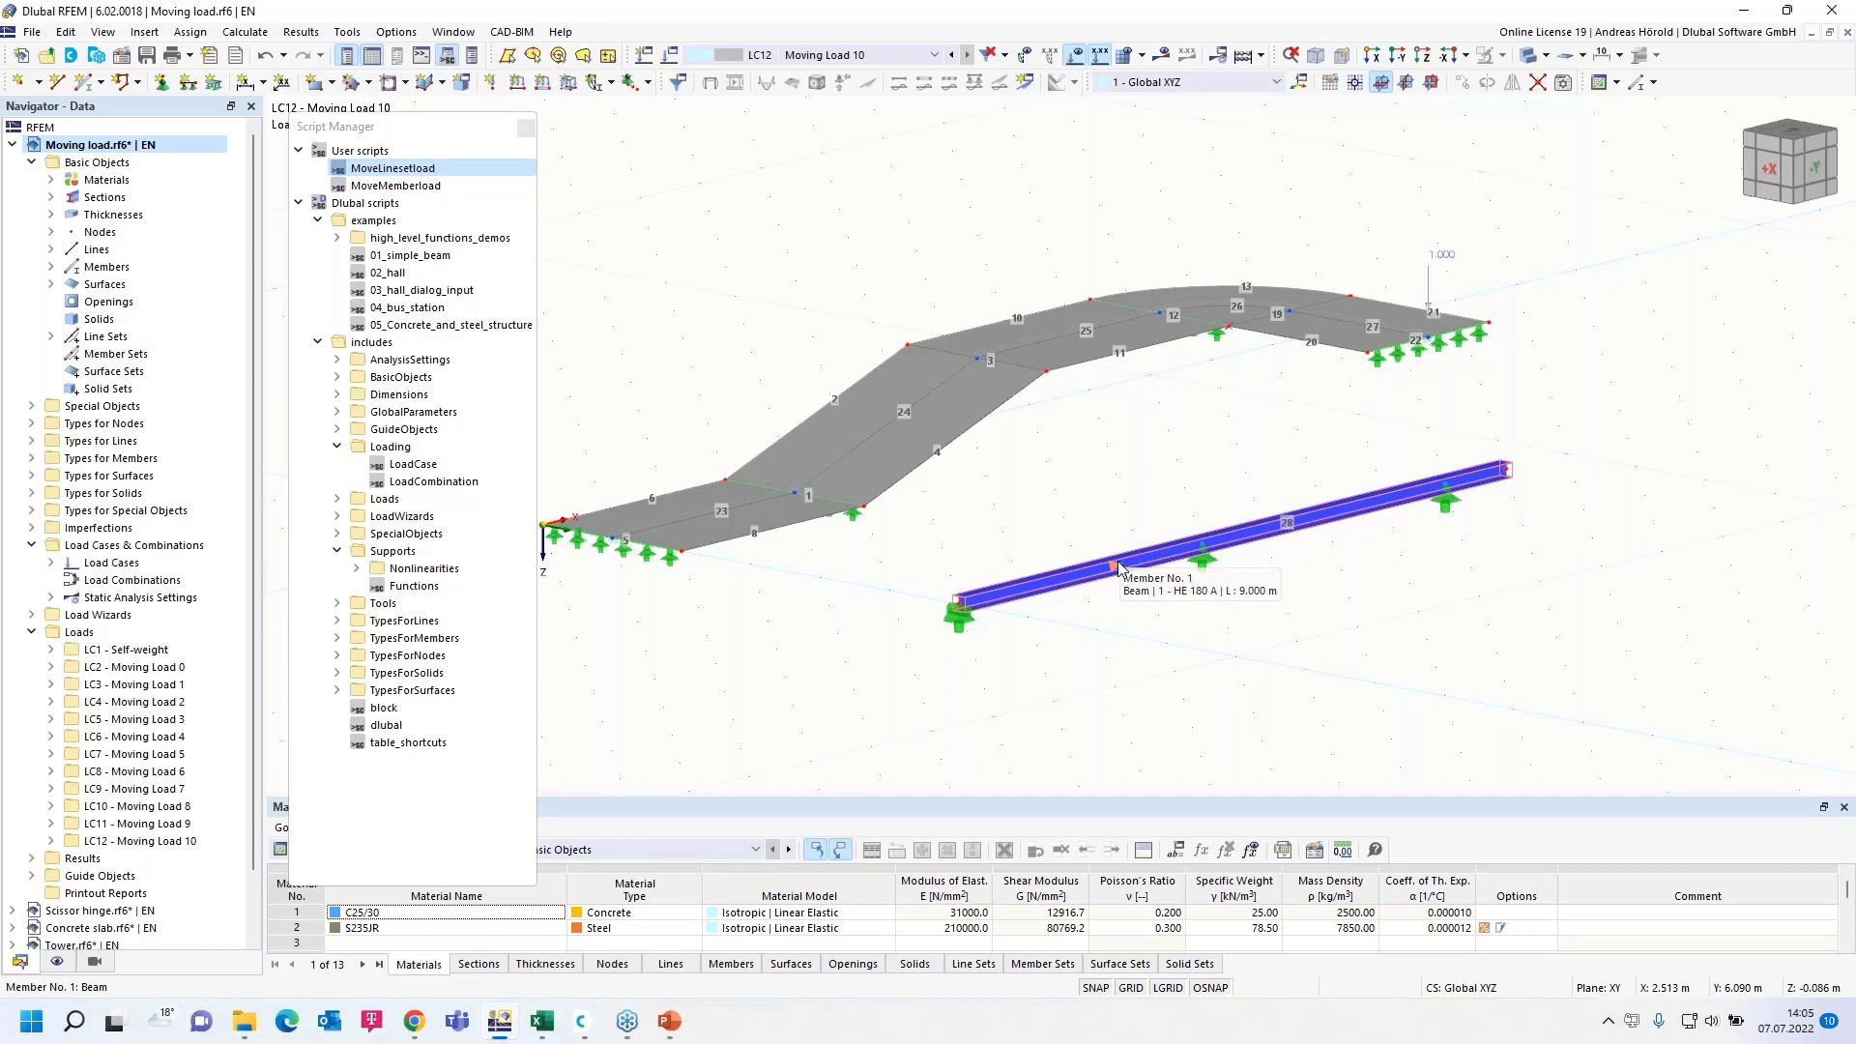
# Step: Run the MoveMemberload script with a 2000 N load in 10 steps on member 1
pyautogui.click(377, 192)
pyautogui.doubleClick(378, 187)
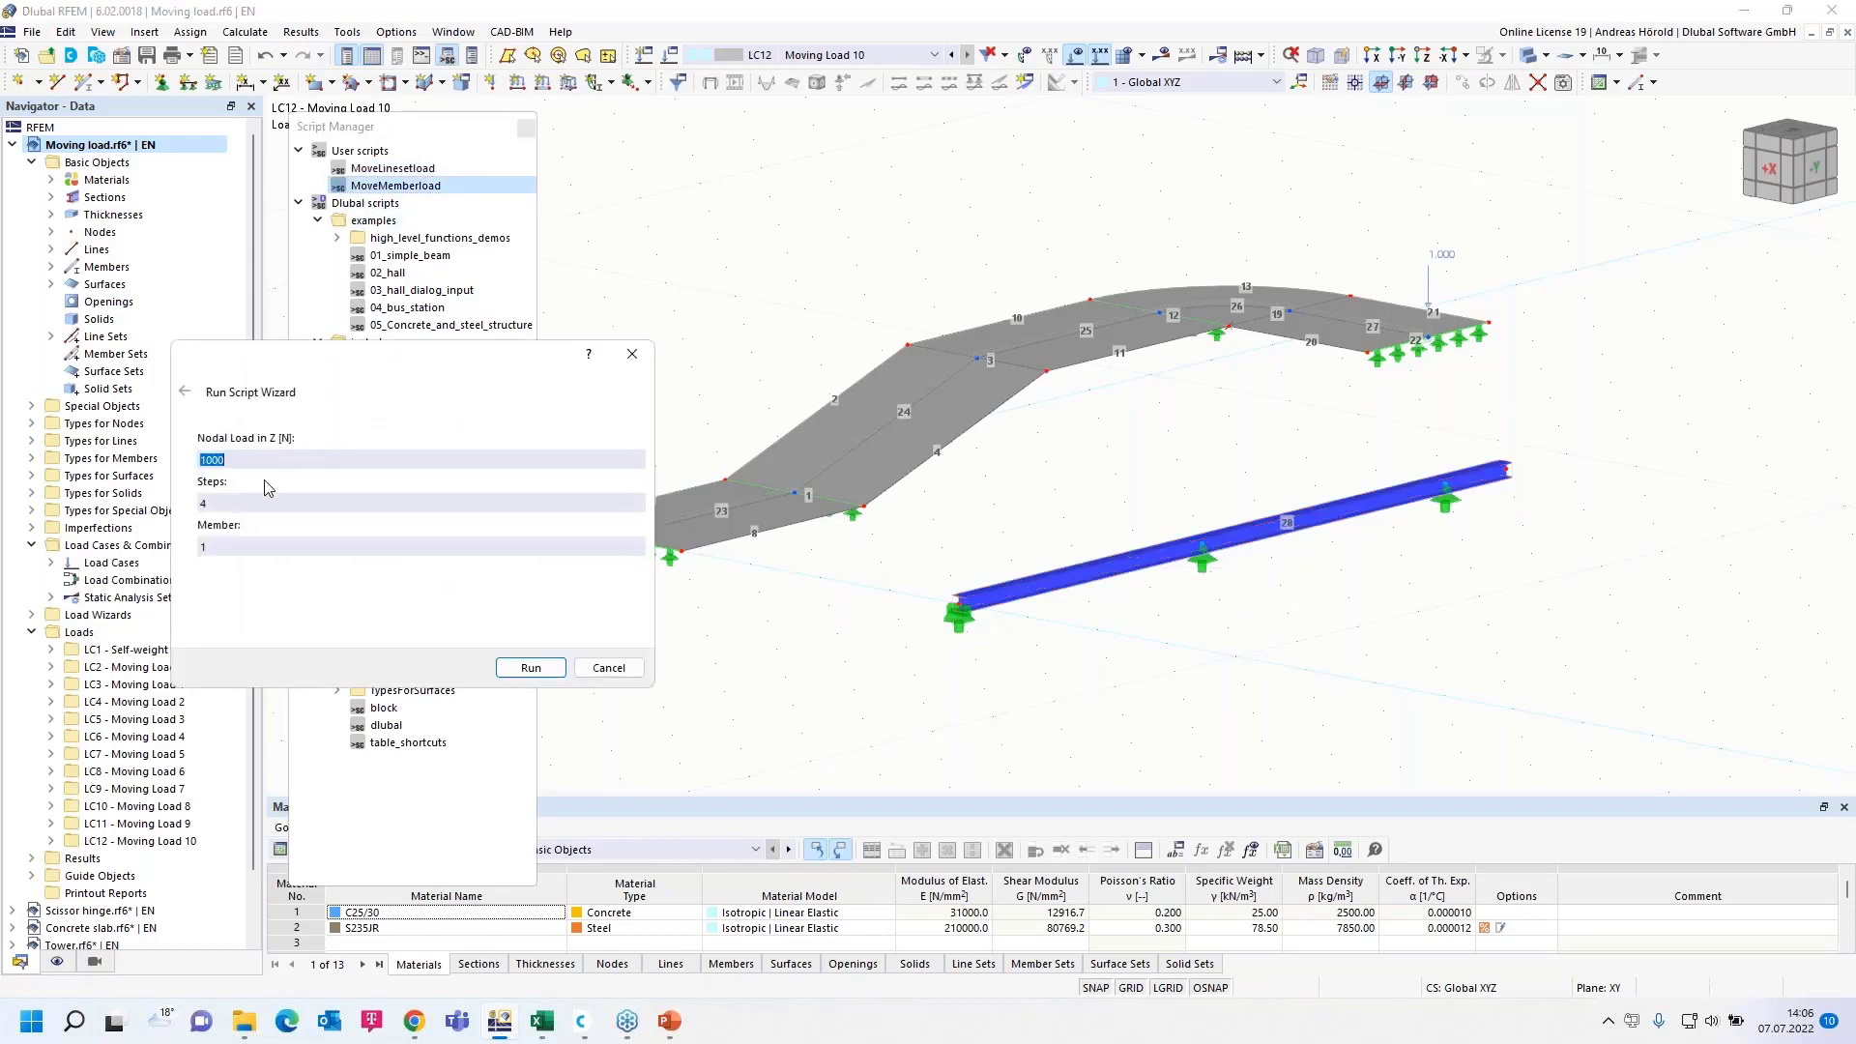
pyautogui.write('2')
pyautogui.write('10')
pyautogui.click(532, 669)
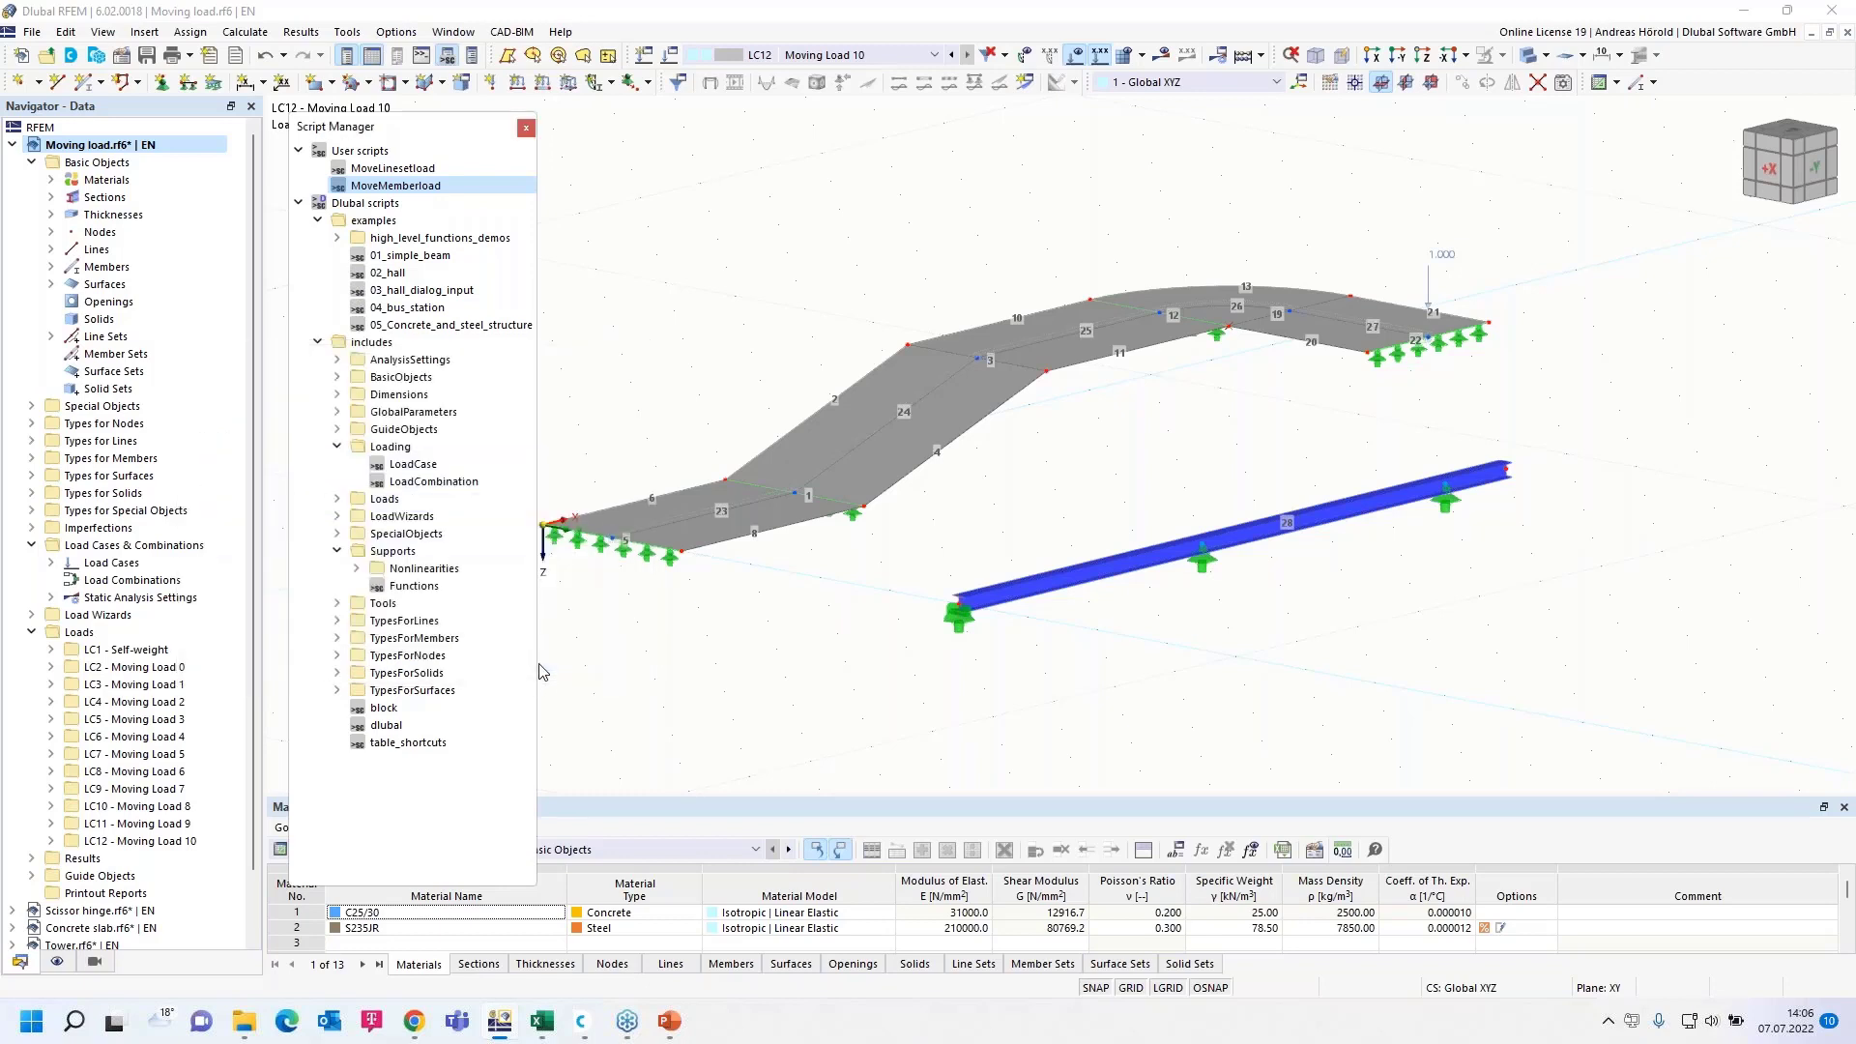
# Step: Step through the member moving load cases toward LC23 and tilt the view
pyautogui.click(970, 61)
pyautogui.click(970, 62)
pyautogui.click(971, 60)
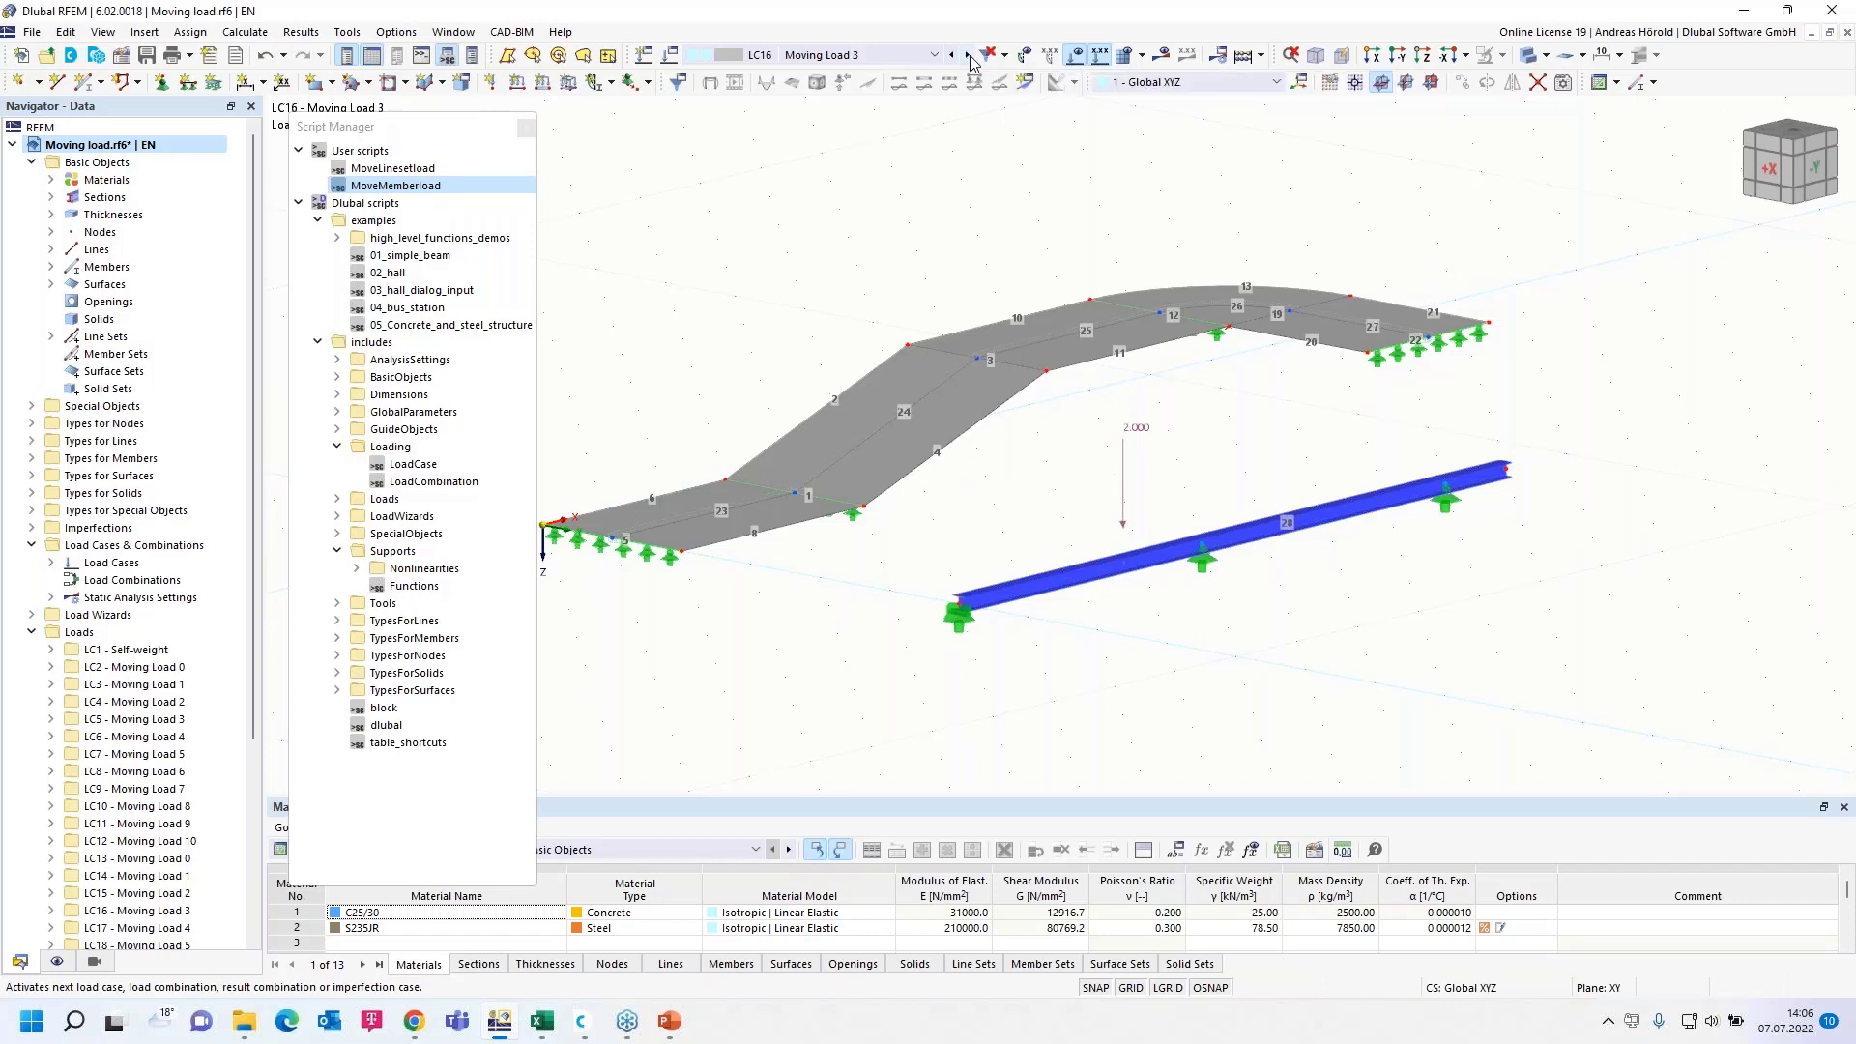
pyautogui.click(970, 61)
pyautogui.click(969, 62)
pyautogui.click(971, 61)
pyautogui.click(971, 61)
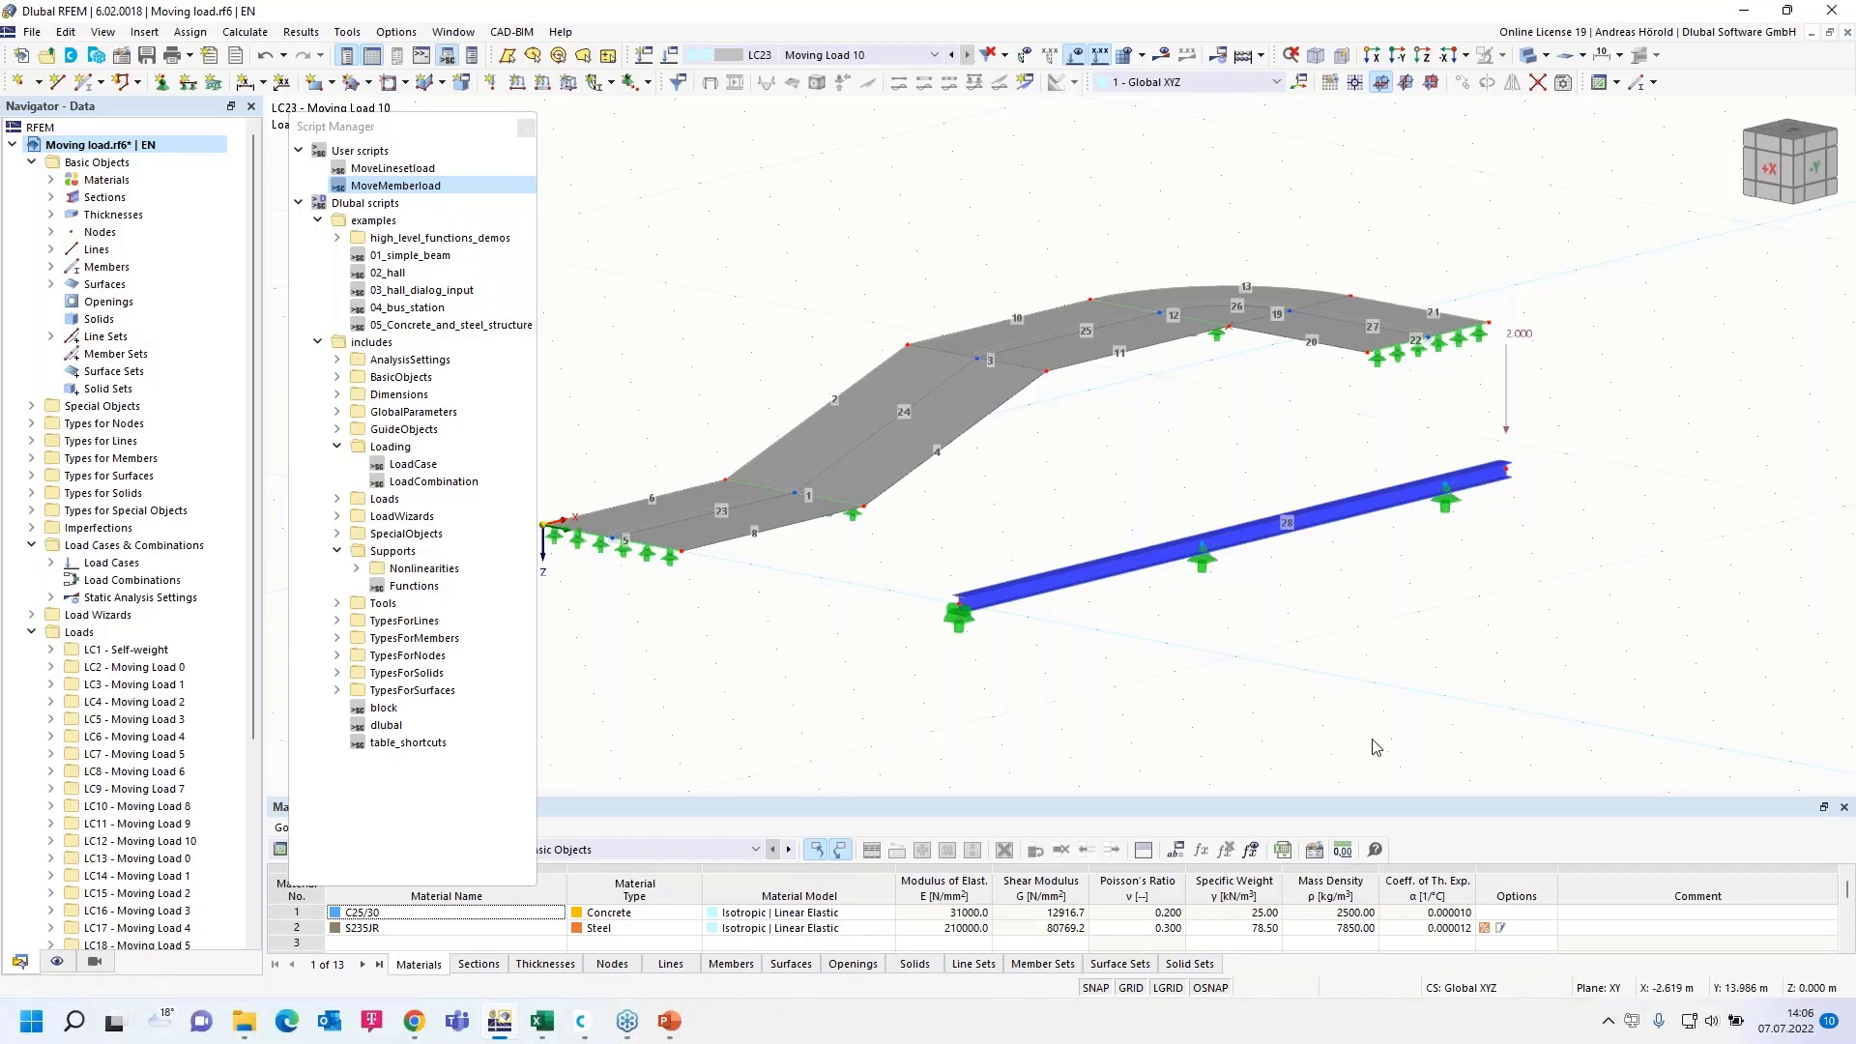
pyautogui.keyDown('ctrl'); pyautogui.moveTo(1339, 652); pyautogui.dragTo(1352, 686, button='middle'); pyautogui.keyUp('ctrl')
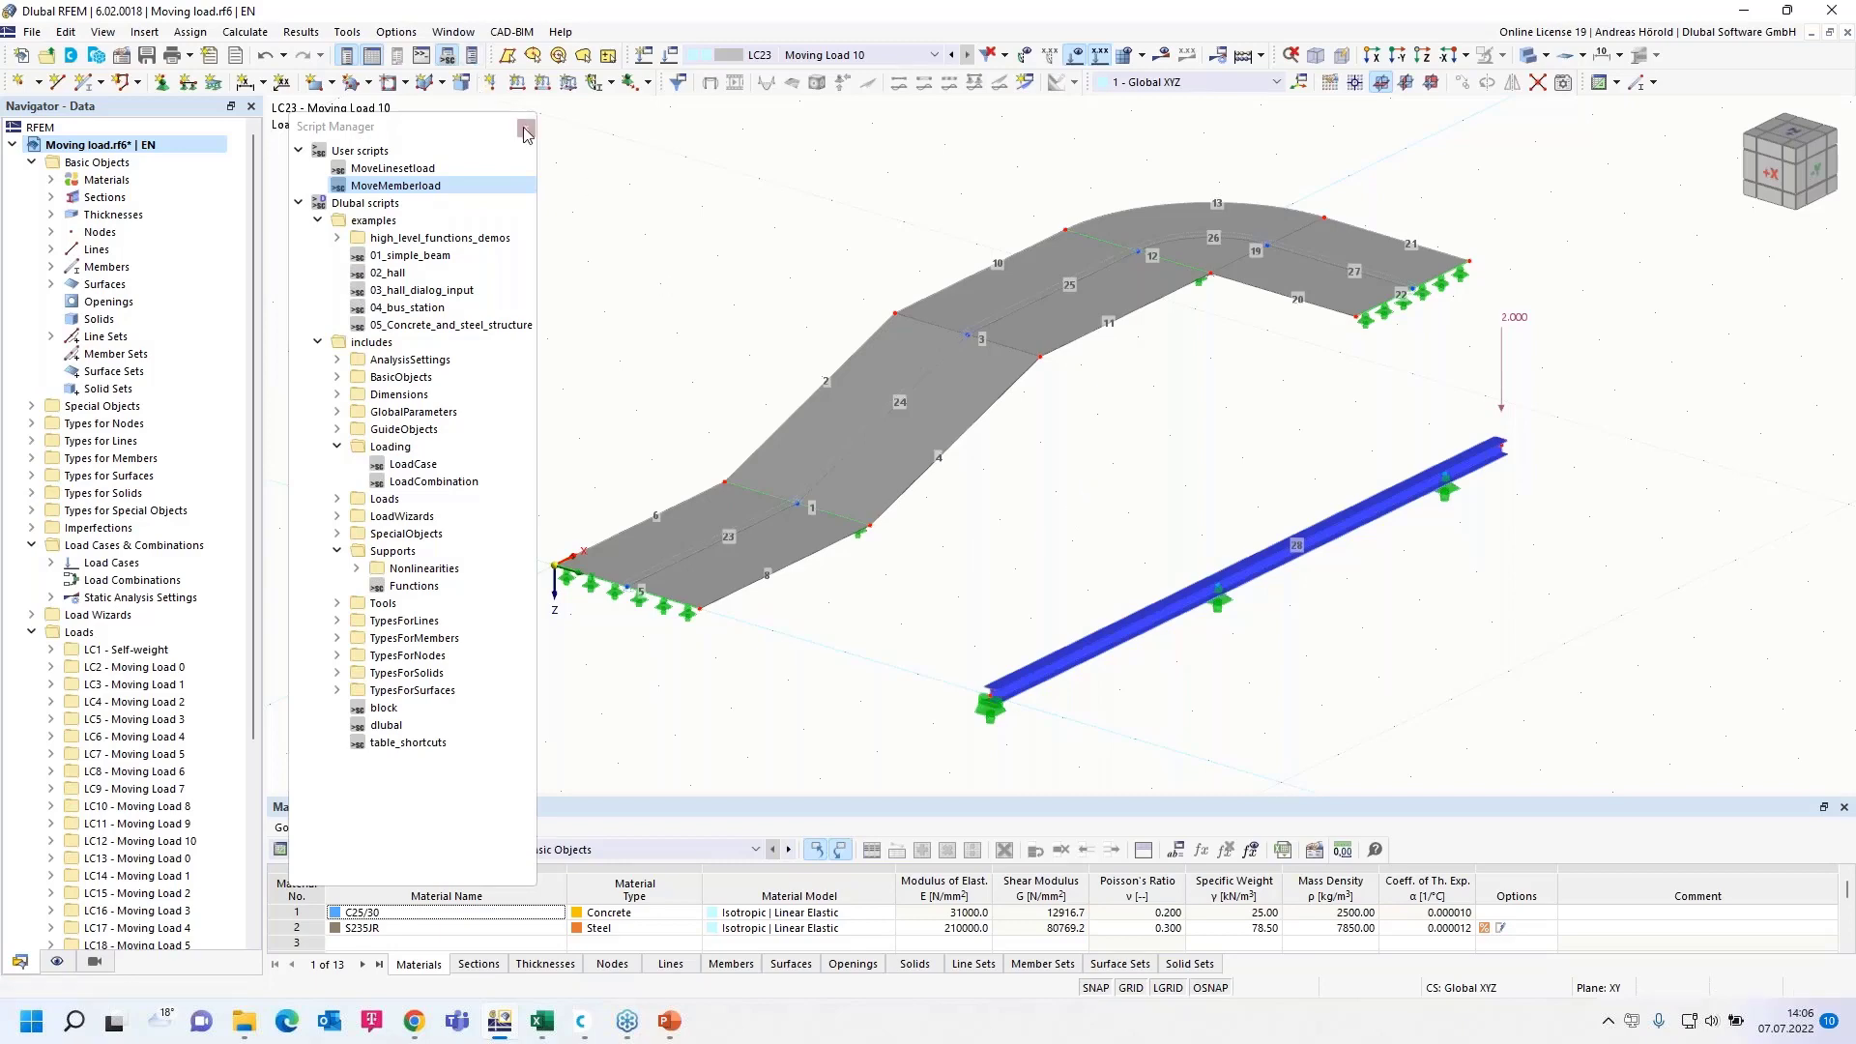
# Step: Close the Script Manager and collapse the Moving load.rf6 tree to list all seven models
pyautogui.click(526, 127)
pyautogui.click(31, 162)
# Step: Make Scissor hinge.rf6 the active project in the Navigator to show its crossing beams
pyautogui.click(14, 146)
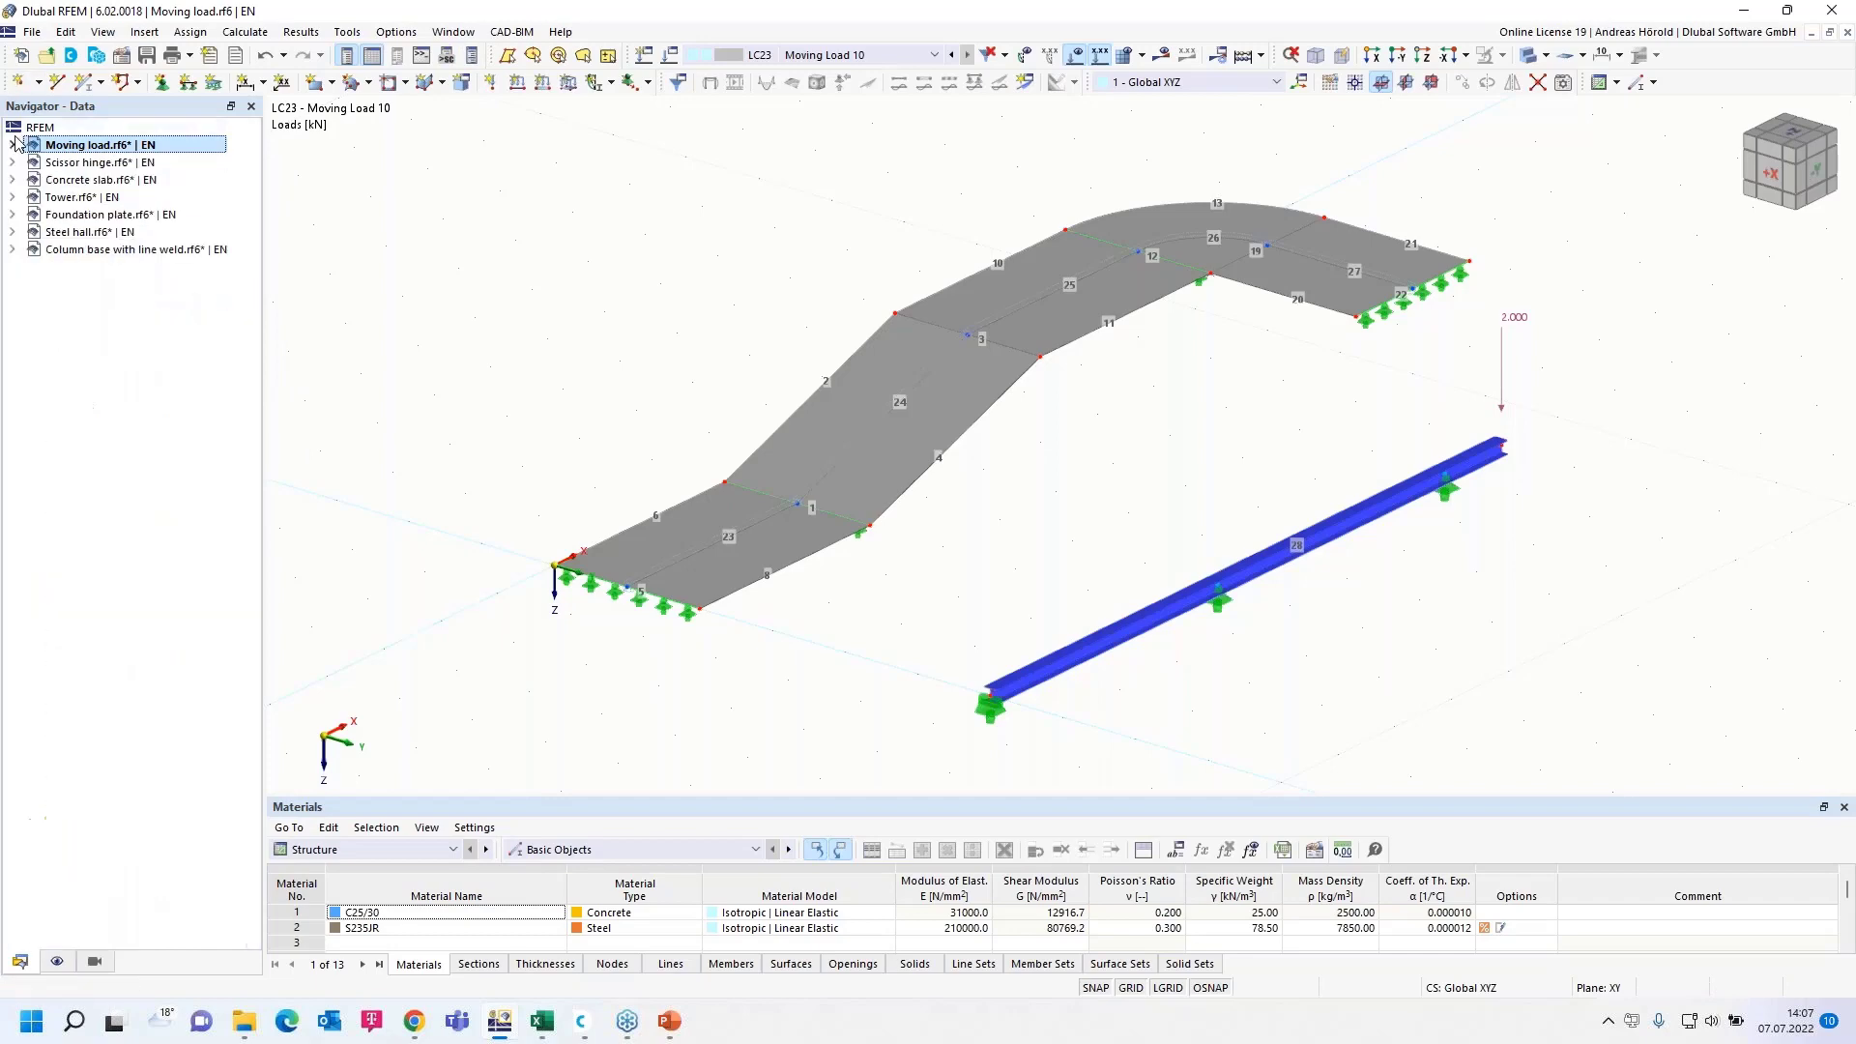
pyautogui.click(109, 162)
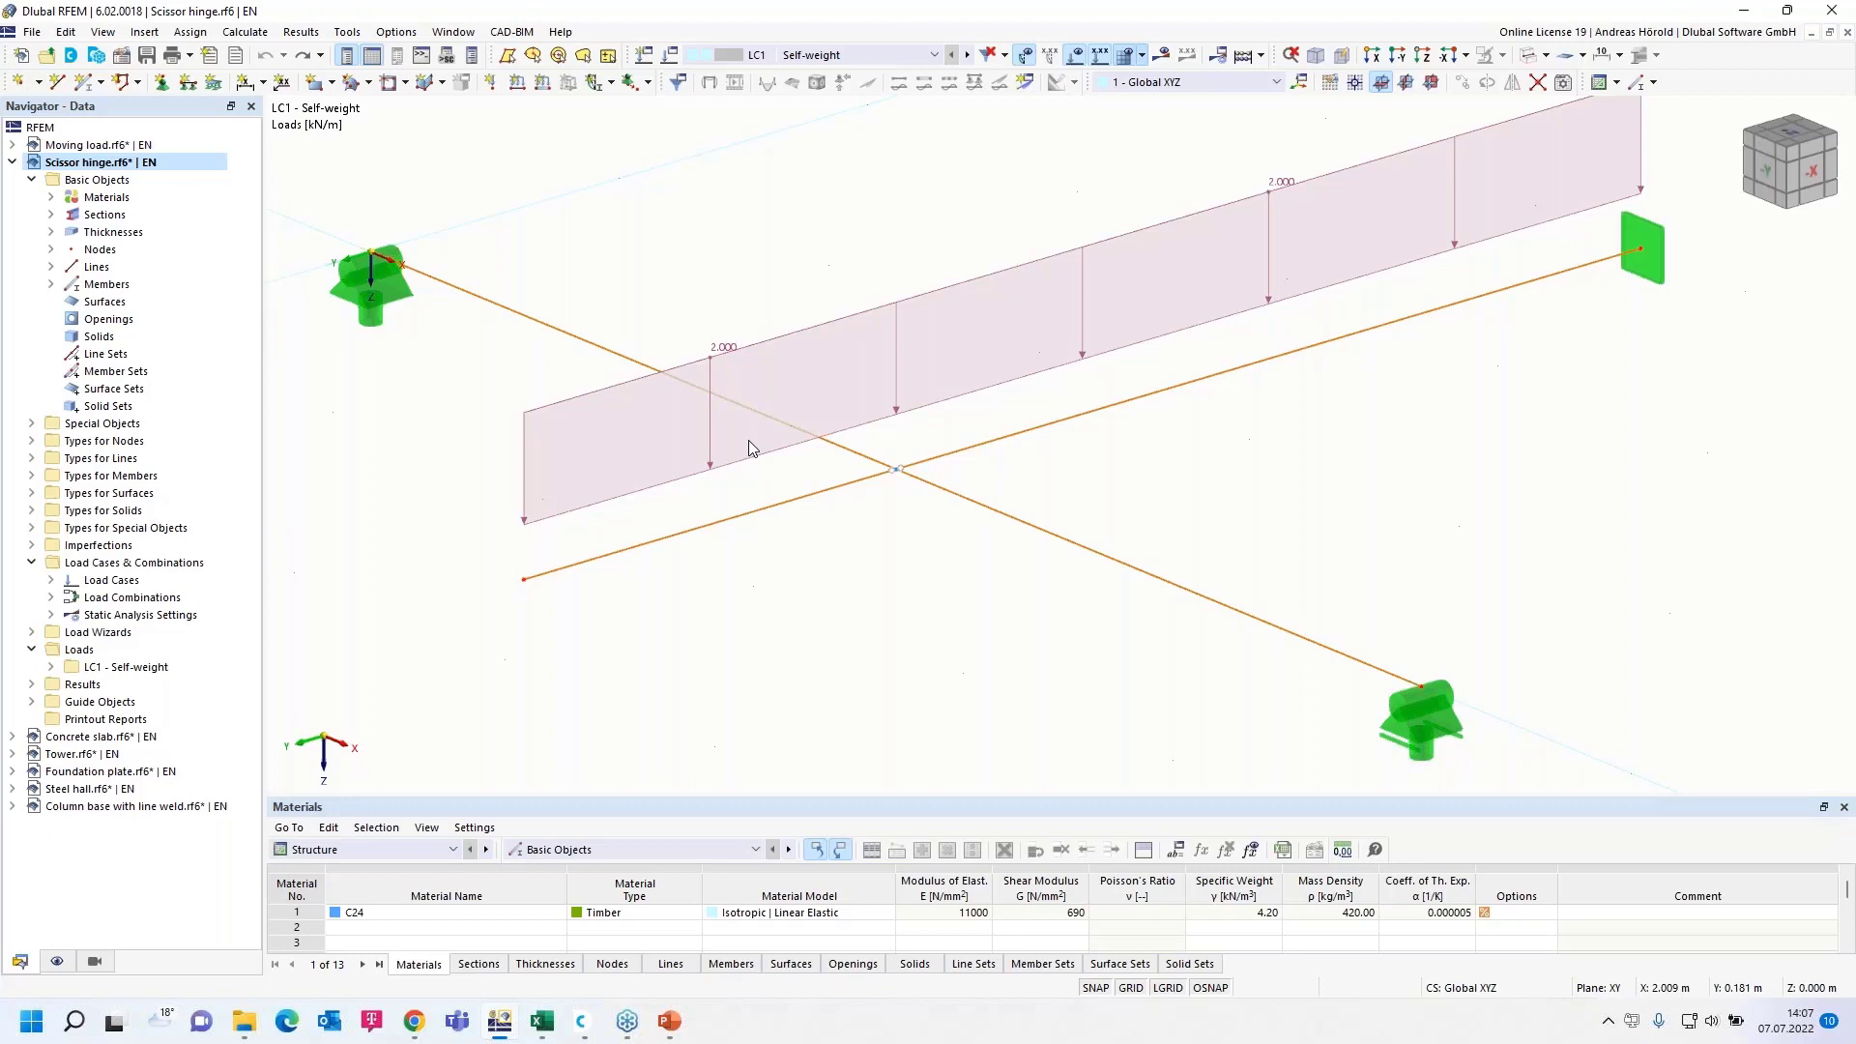
# Step: Show the crossing beams as a Transparent Model and orbit around the beam crossing
pyautogui.click(1531, 53)
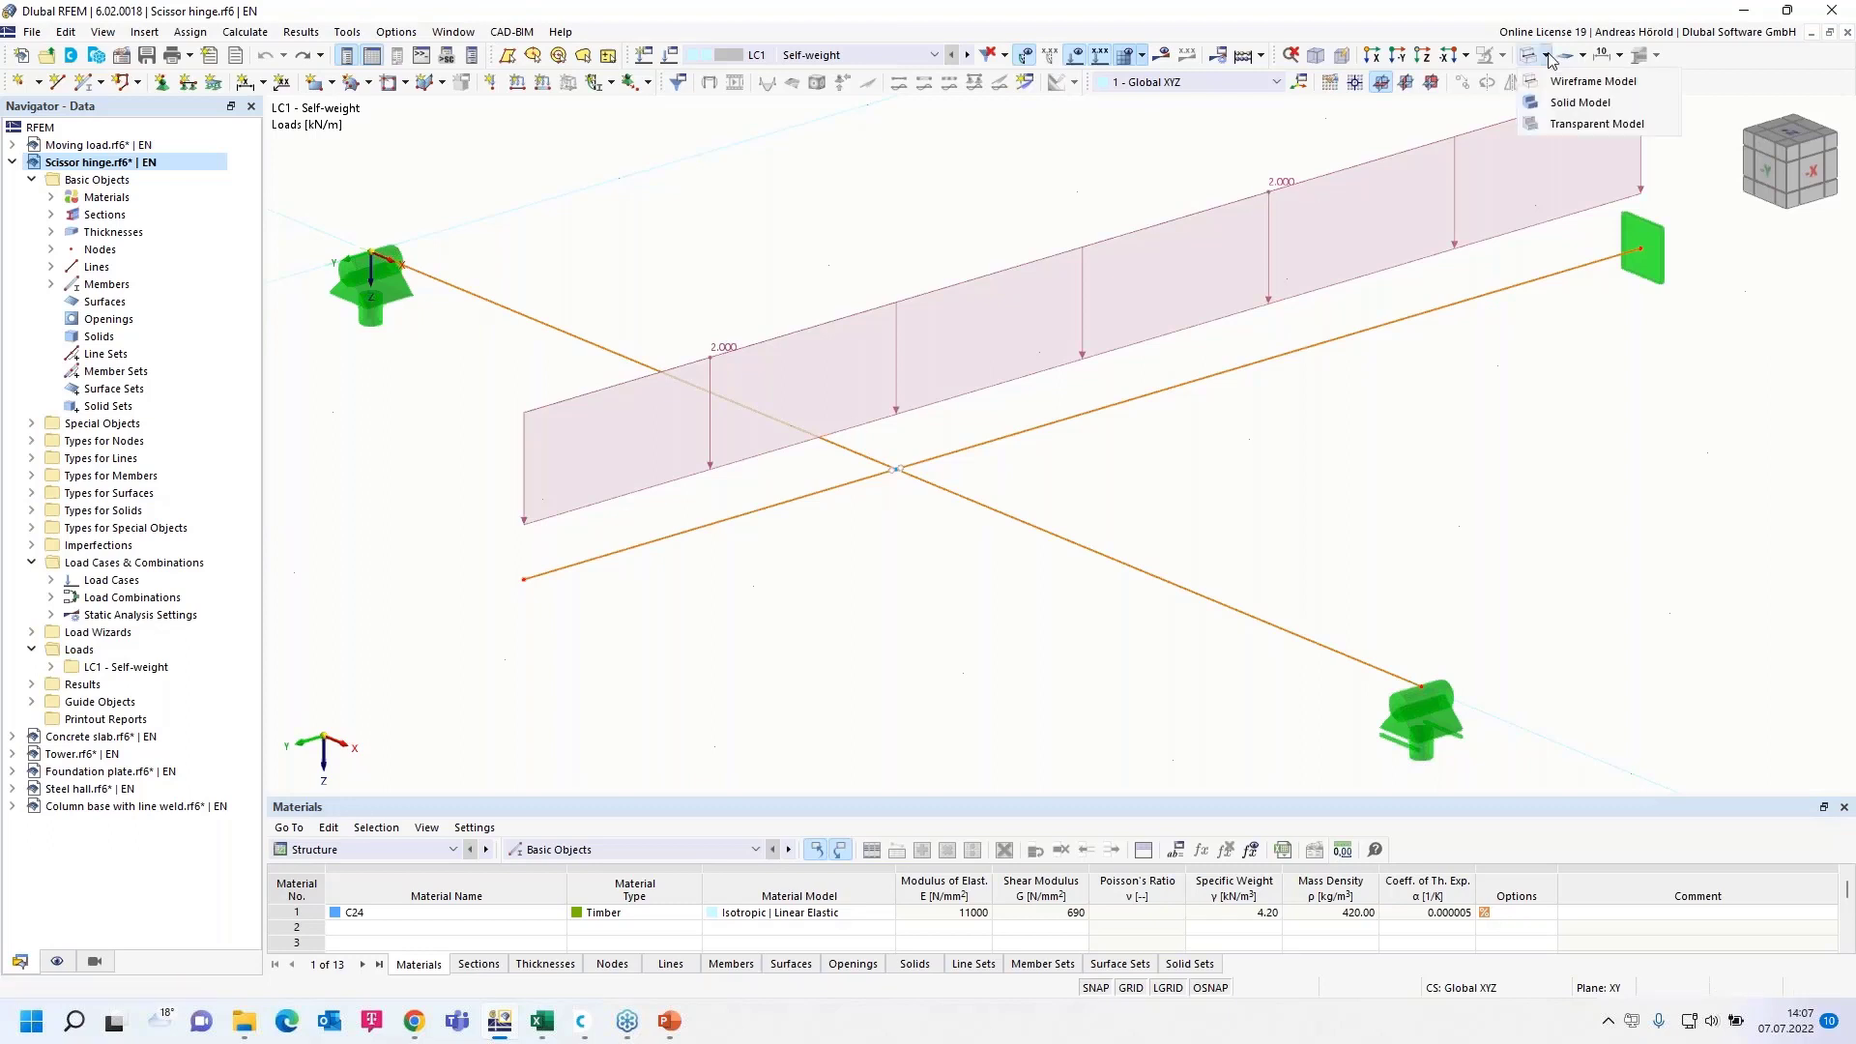
pyautogui.click(1560, 125)
pyautogui.moveTo(1479, 514)
pyautogui.keyDown('ctrl'); pyautogui.mouseDown(button='middle')
pyautogui.moveTo(1459, 448)
pyautogui.moveTo(1490, 499)
pyautogui.mouseUp(button='middle'); pyautogui.keyUp('ctrl')
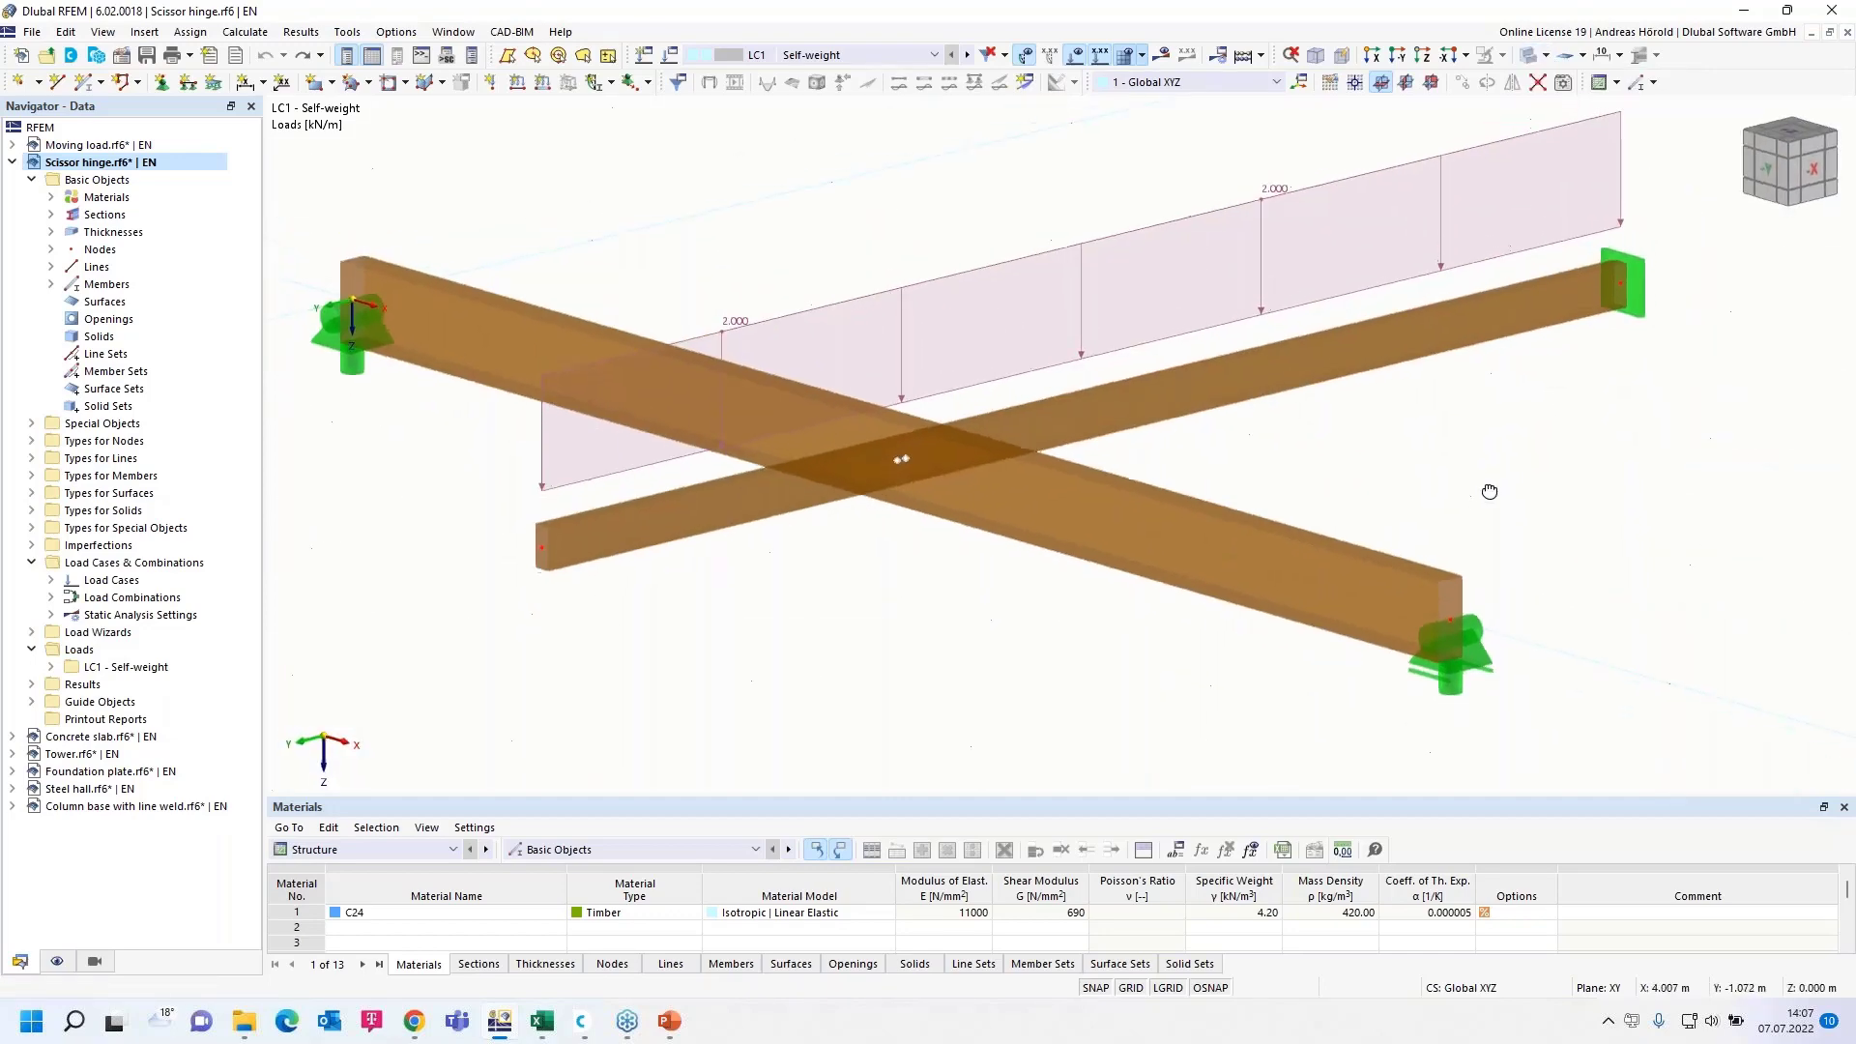
pyautogui.keyDown('ctrl'); pyautogui.moveTo(1490, 491); pyautogui.dragTo(1489, 488, button='middle'); pyautogui.keyUp('ctrl')
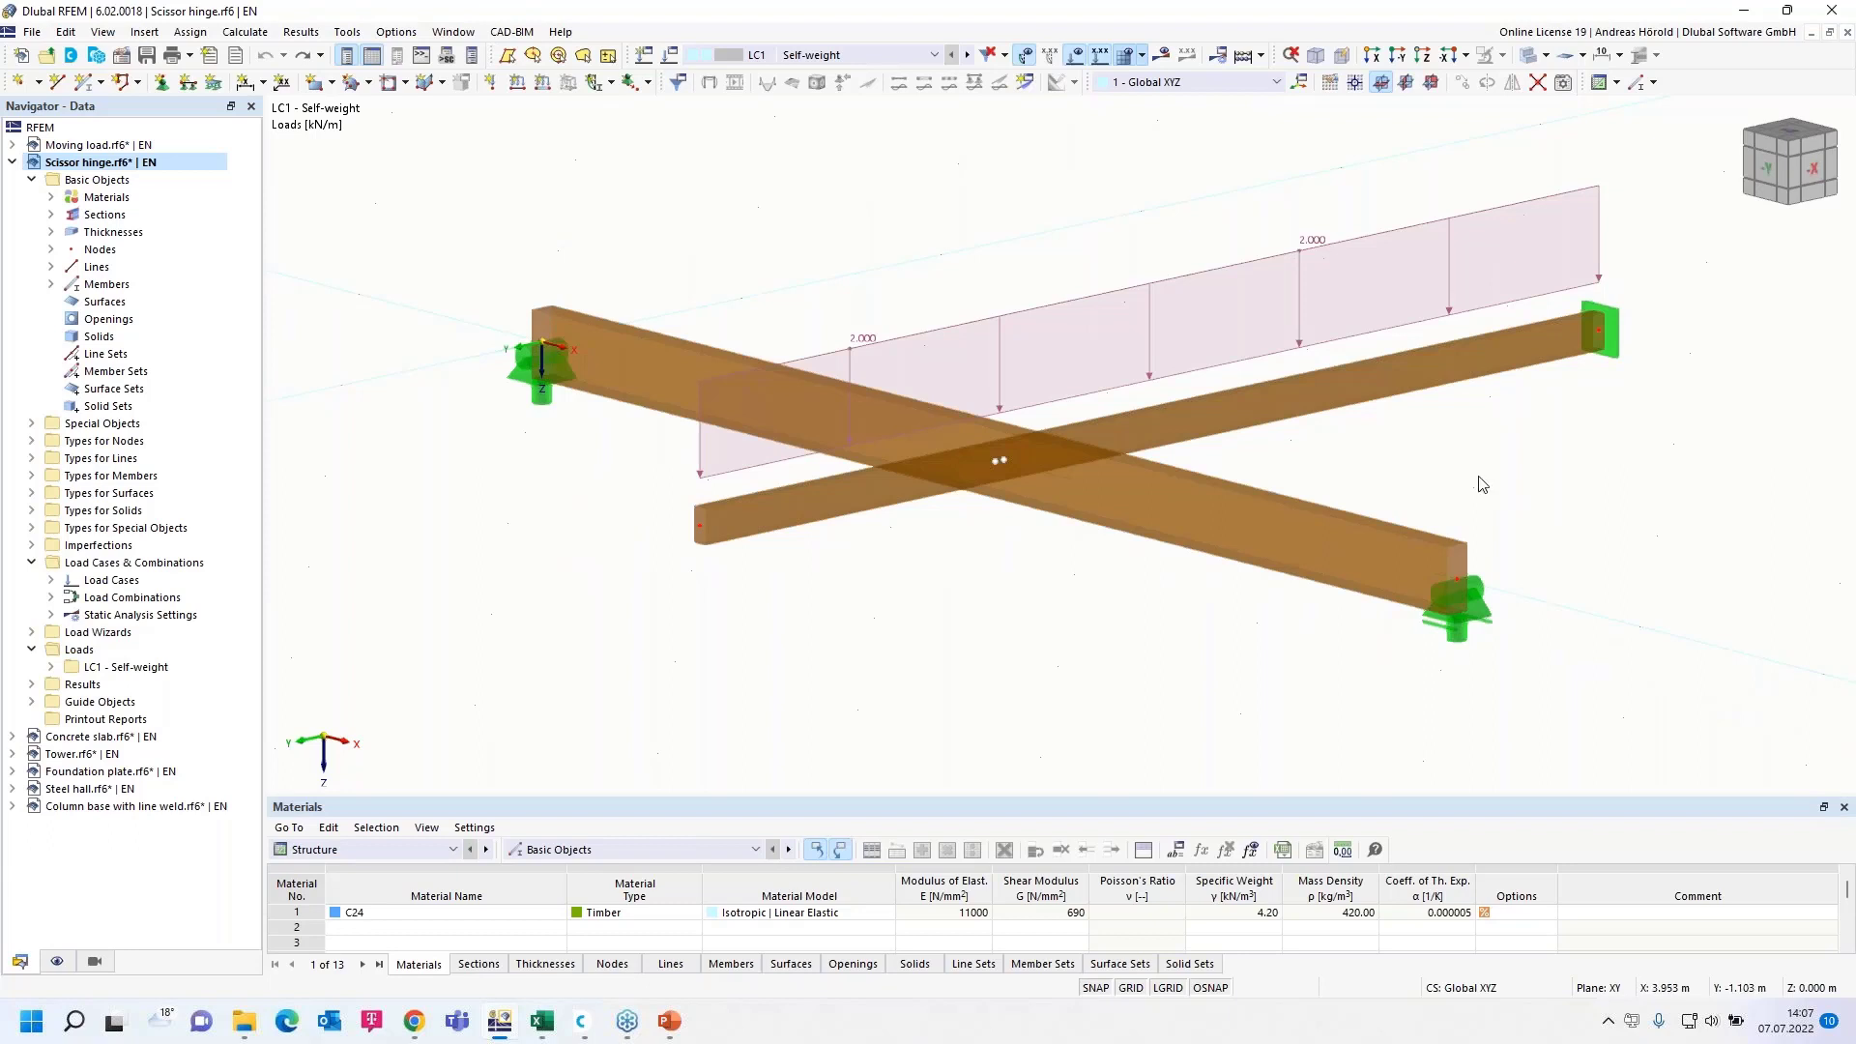
pyautogui.moveTo(1481, 484)
pyautogui.keyDown('ctrl'); pyautogui.mouseDown(button='middle')
pyautogui.moveTo(1412, 480)
pyautogui.moveTo(1415, 497)
pyautogui.moveTo(1475, 469)
pyautogui.moveTo(1455, 490)
pyautogui.moveTo(1437, 471)
pyautogui.mouseUp(button='middle'); pyautogui.keyUp('ctrl')
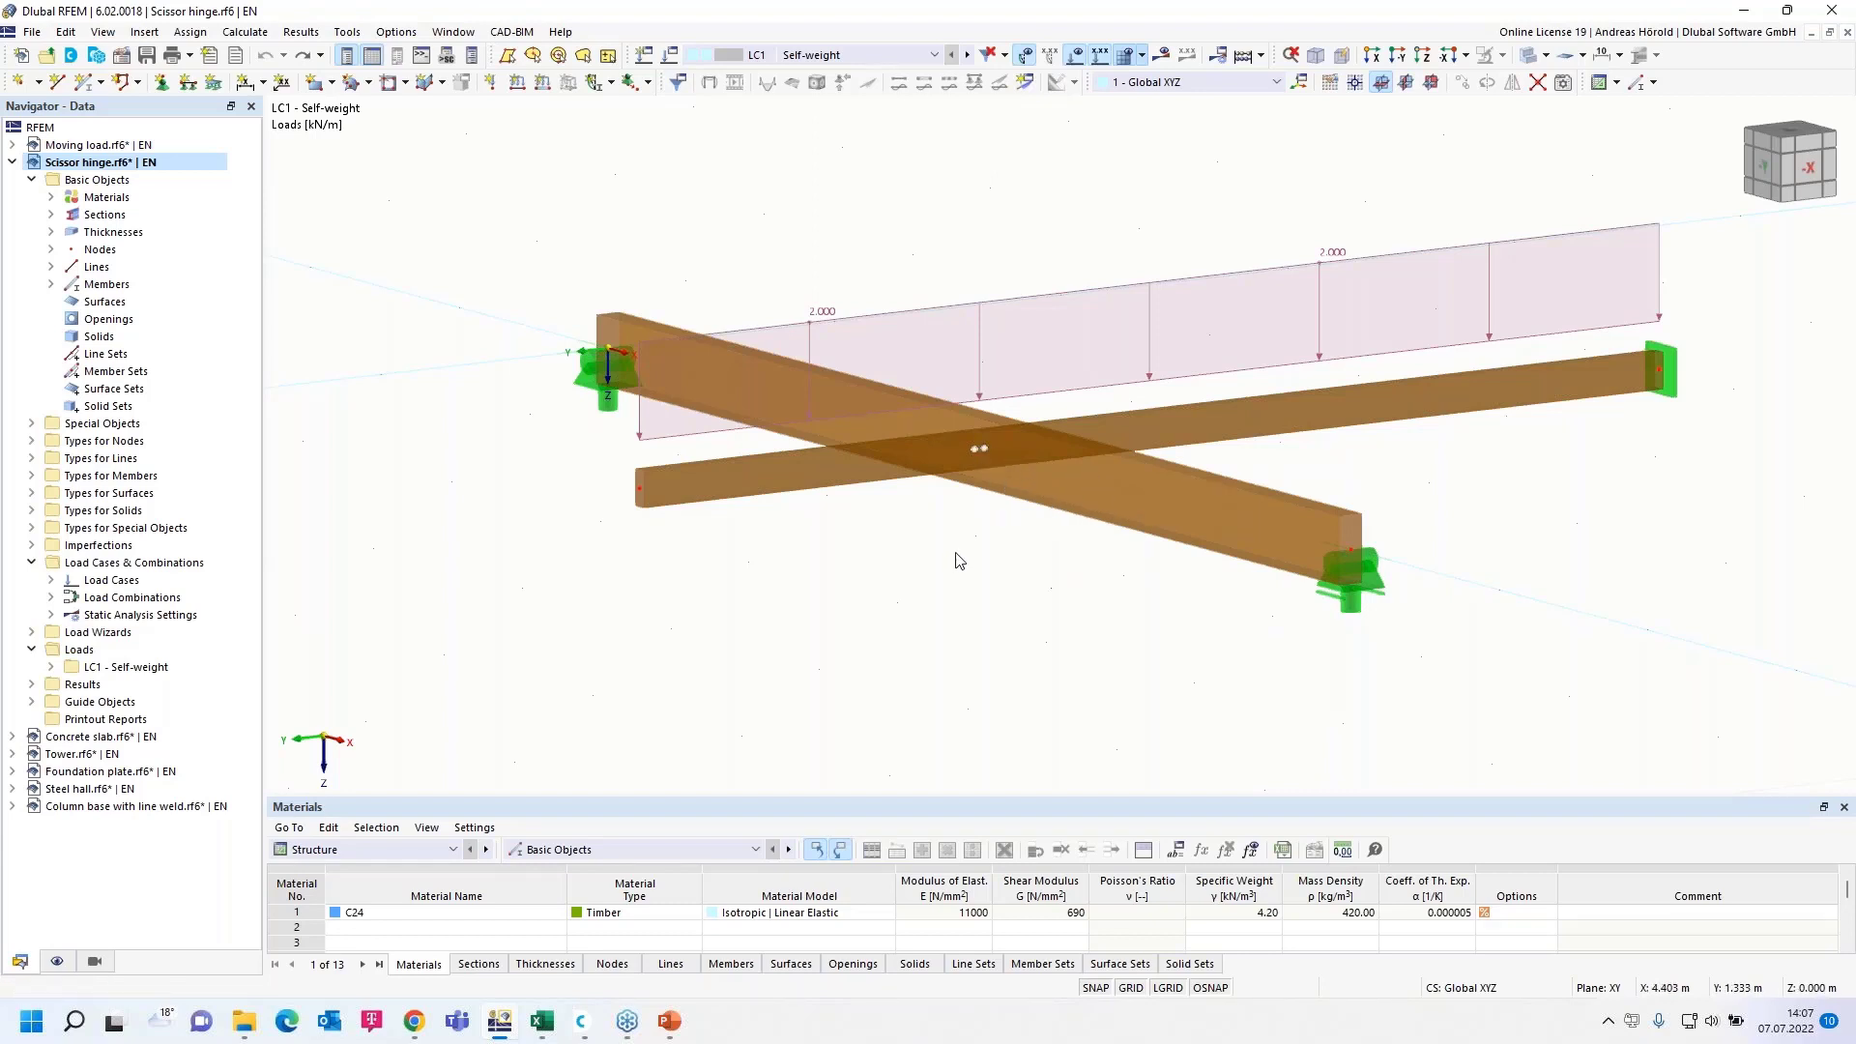
pyautogui.keyDown('ctrl'); pyautogui.moveTo(966, 551); pyautogui.dragTo(1185, 388, button='middle'); pyautogui.keyUp('ctrl')
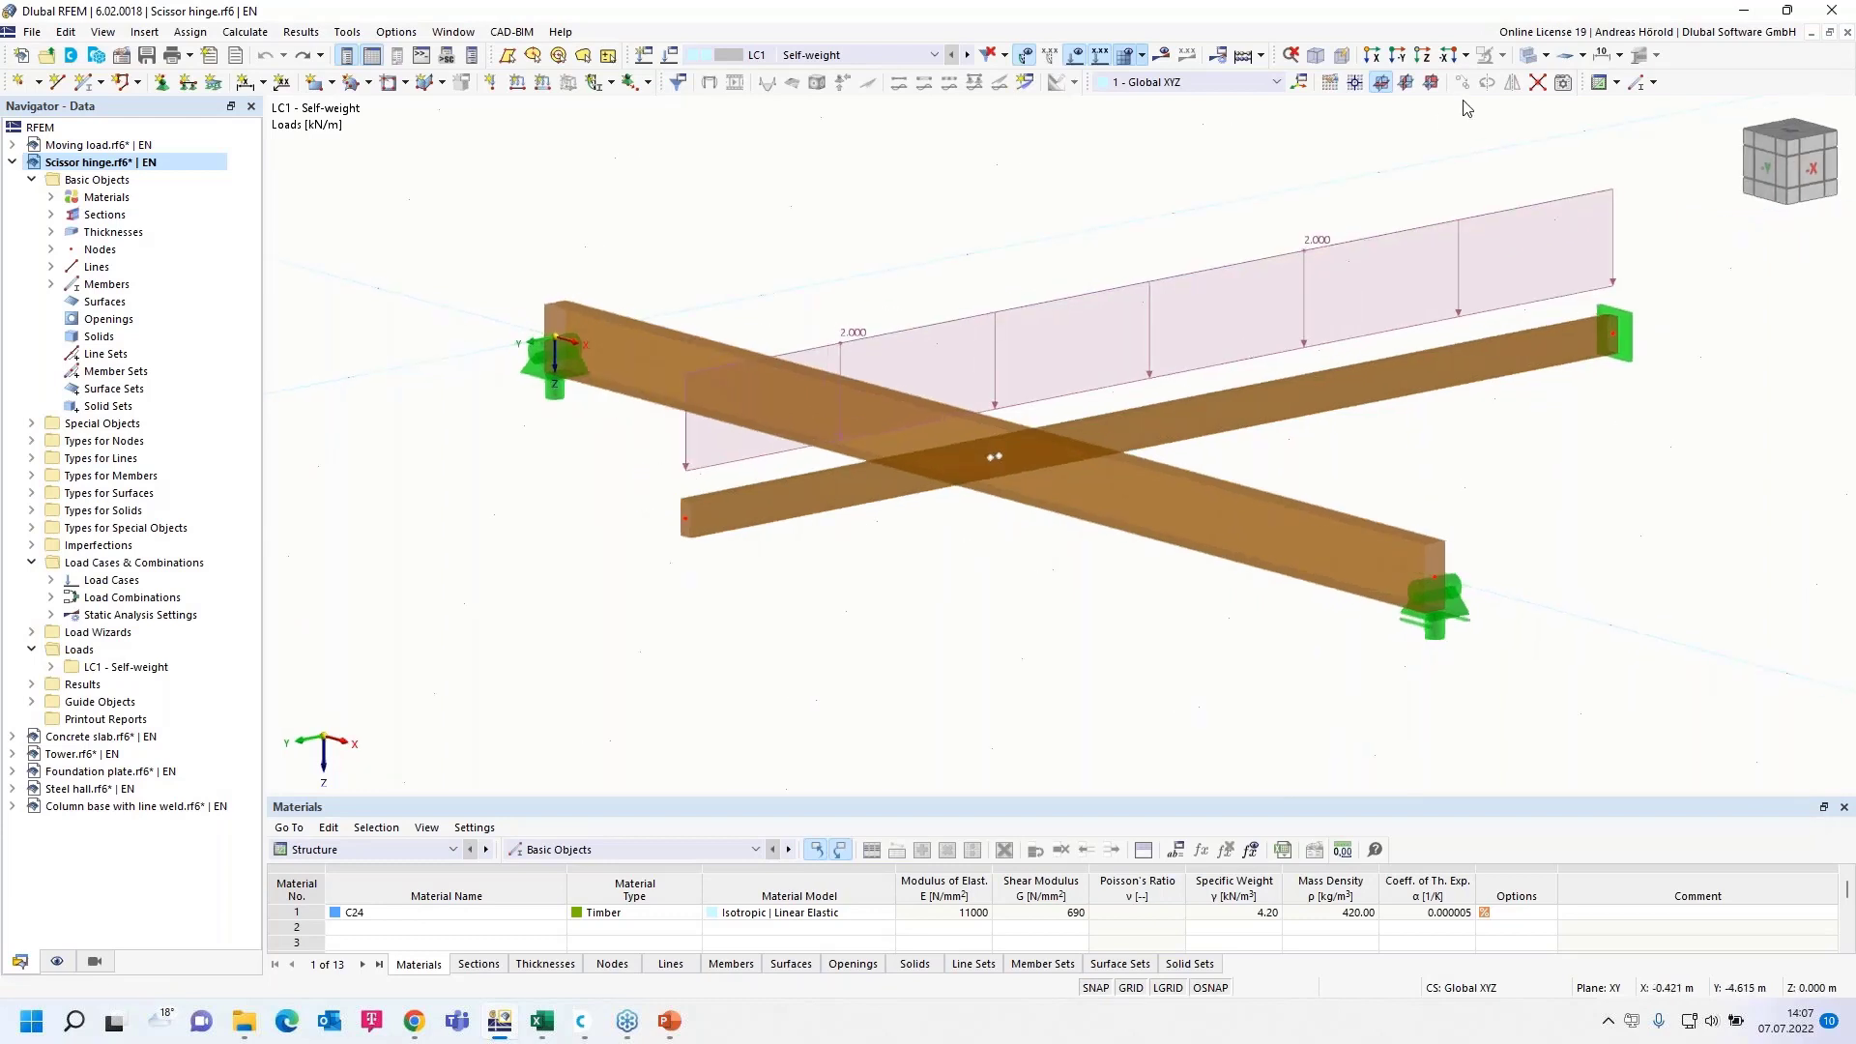
# Step: Set the model display style back to Wireframe Model
pyautogui.click(1544, 55)
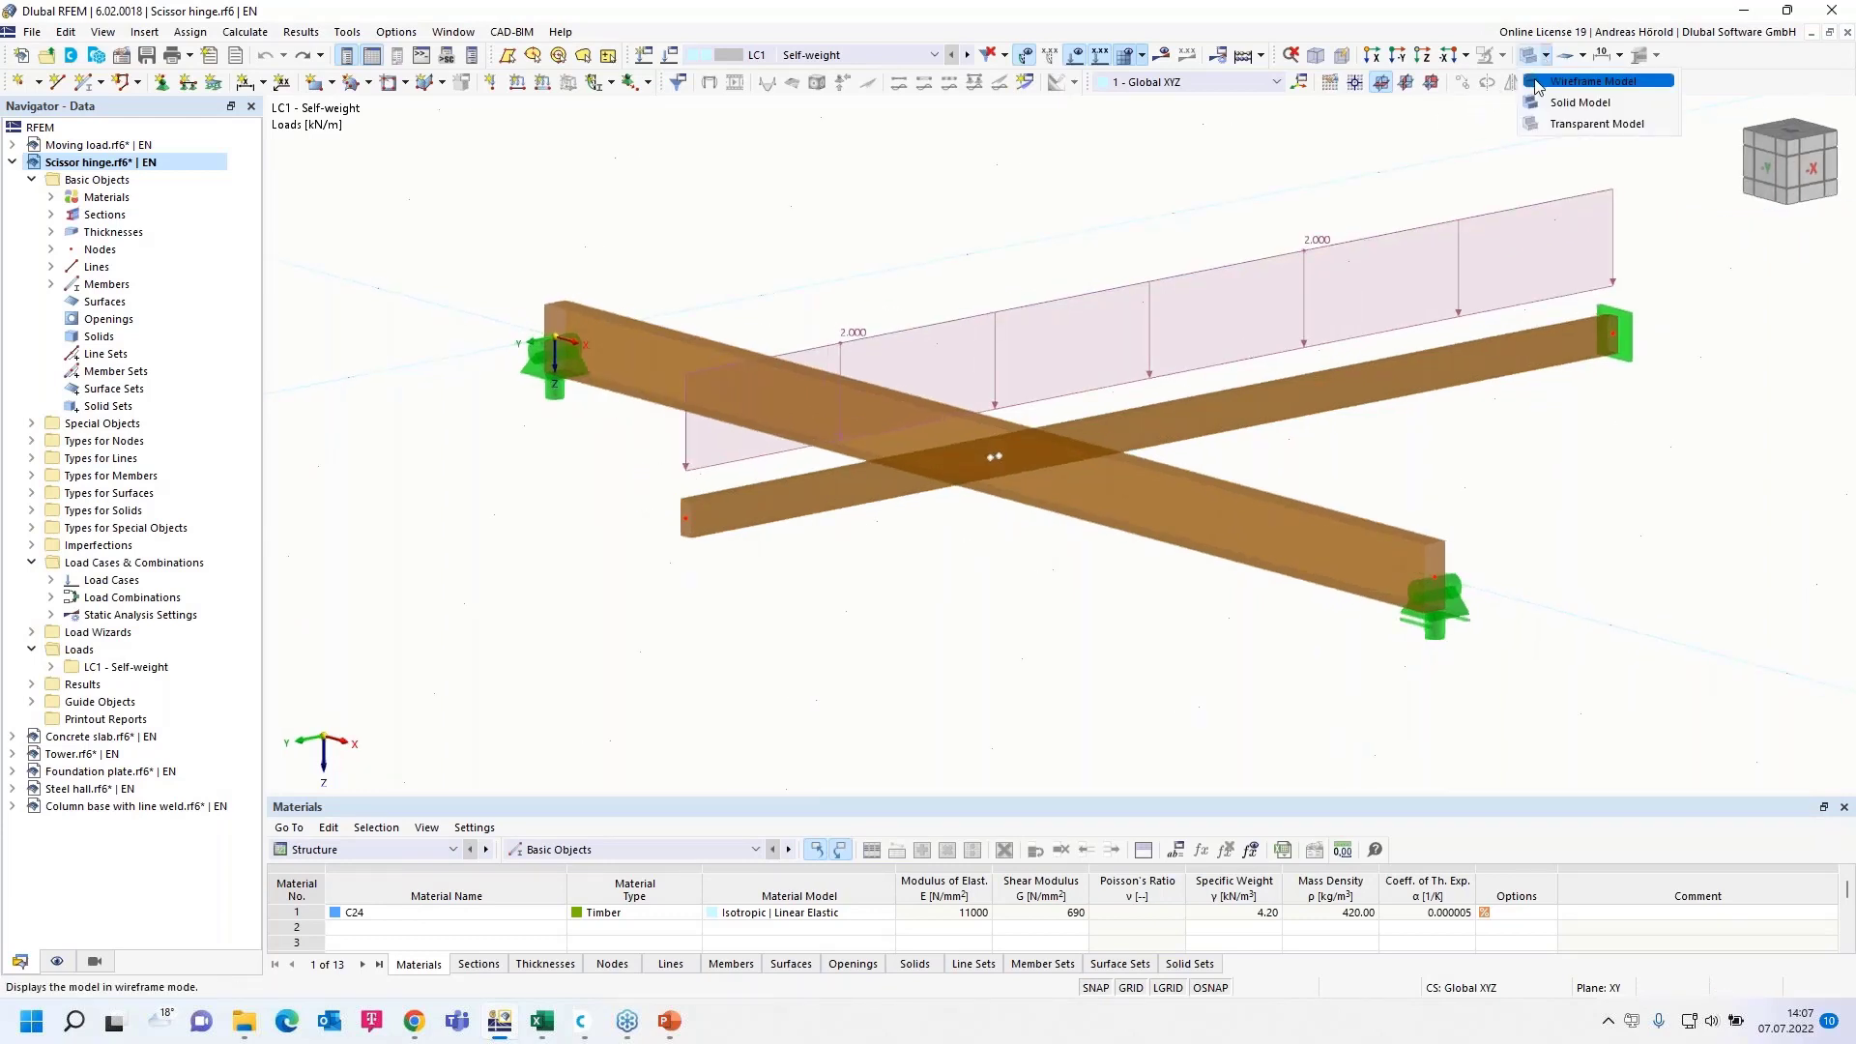
pyautogui.click(1545, 82)
pyautogui.scroll(2, 987, 550)
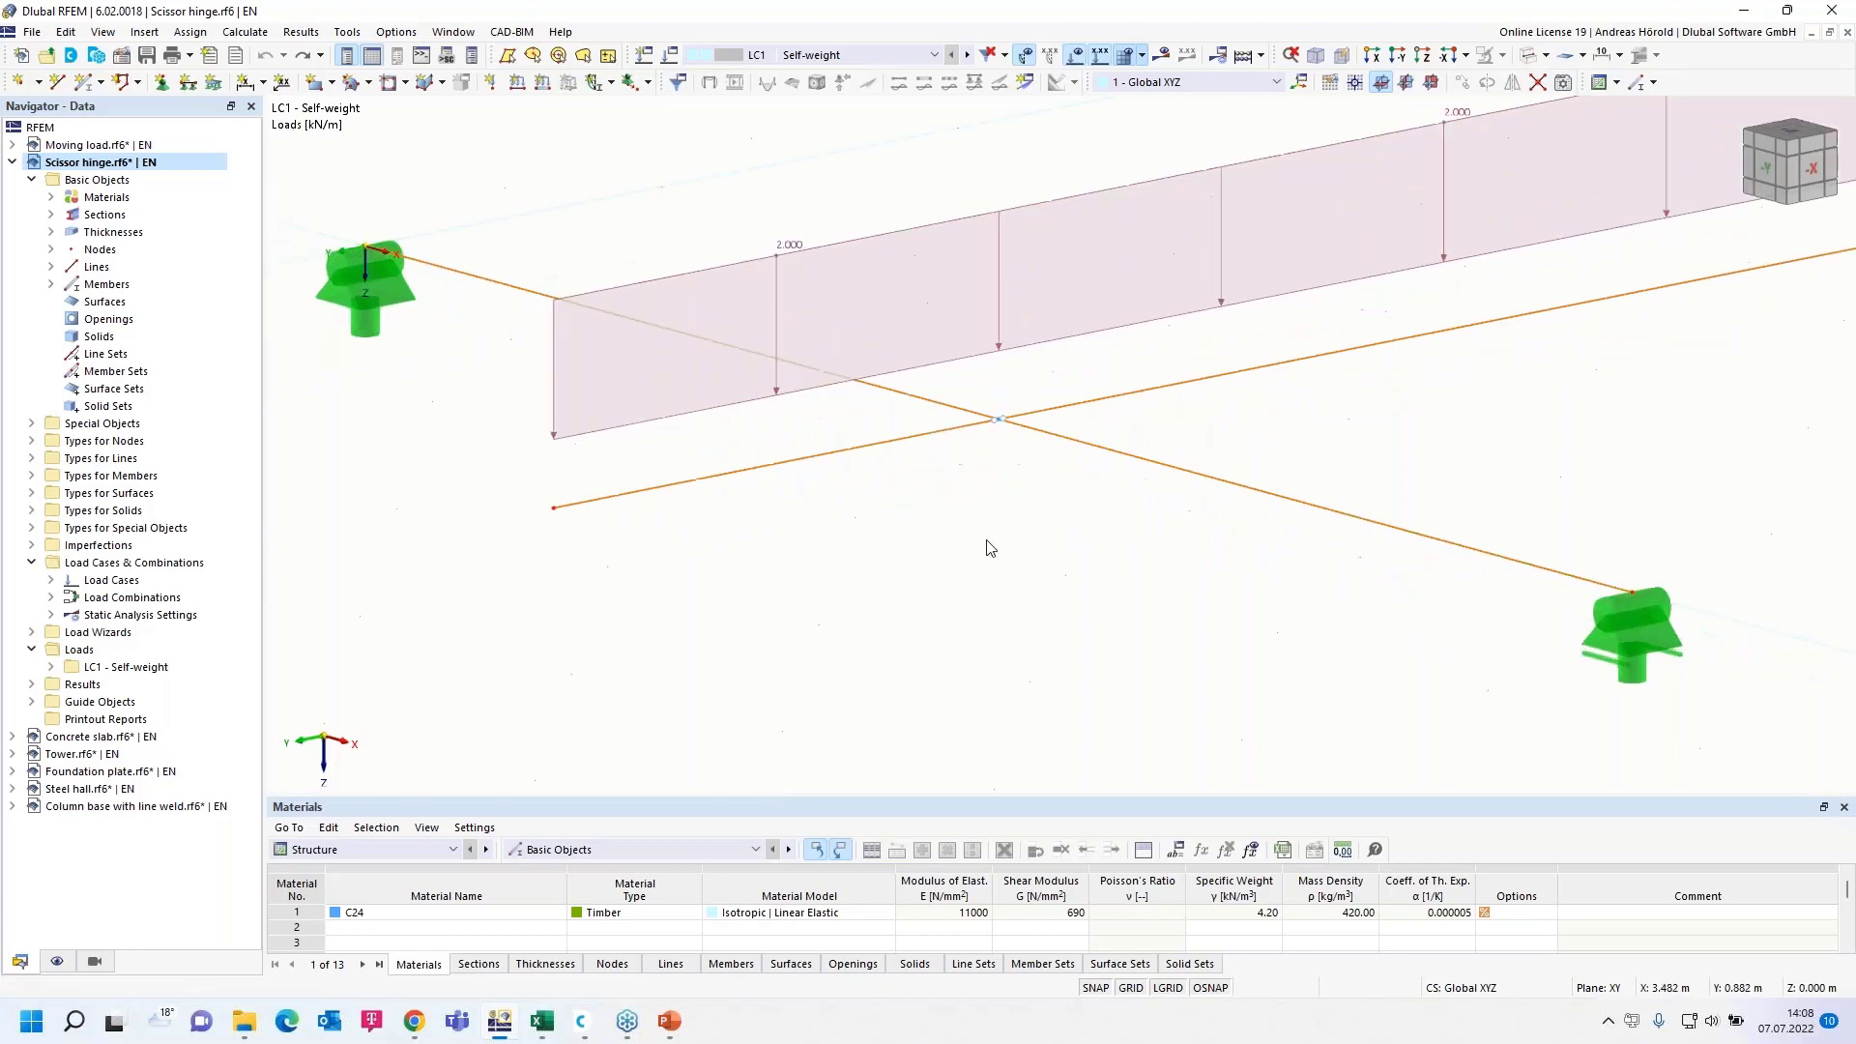
pyautogui.scroll(2, 999, 513)
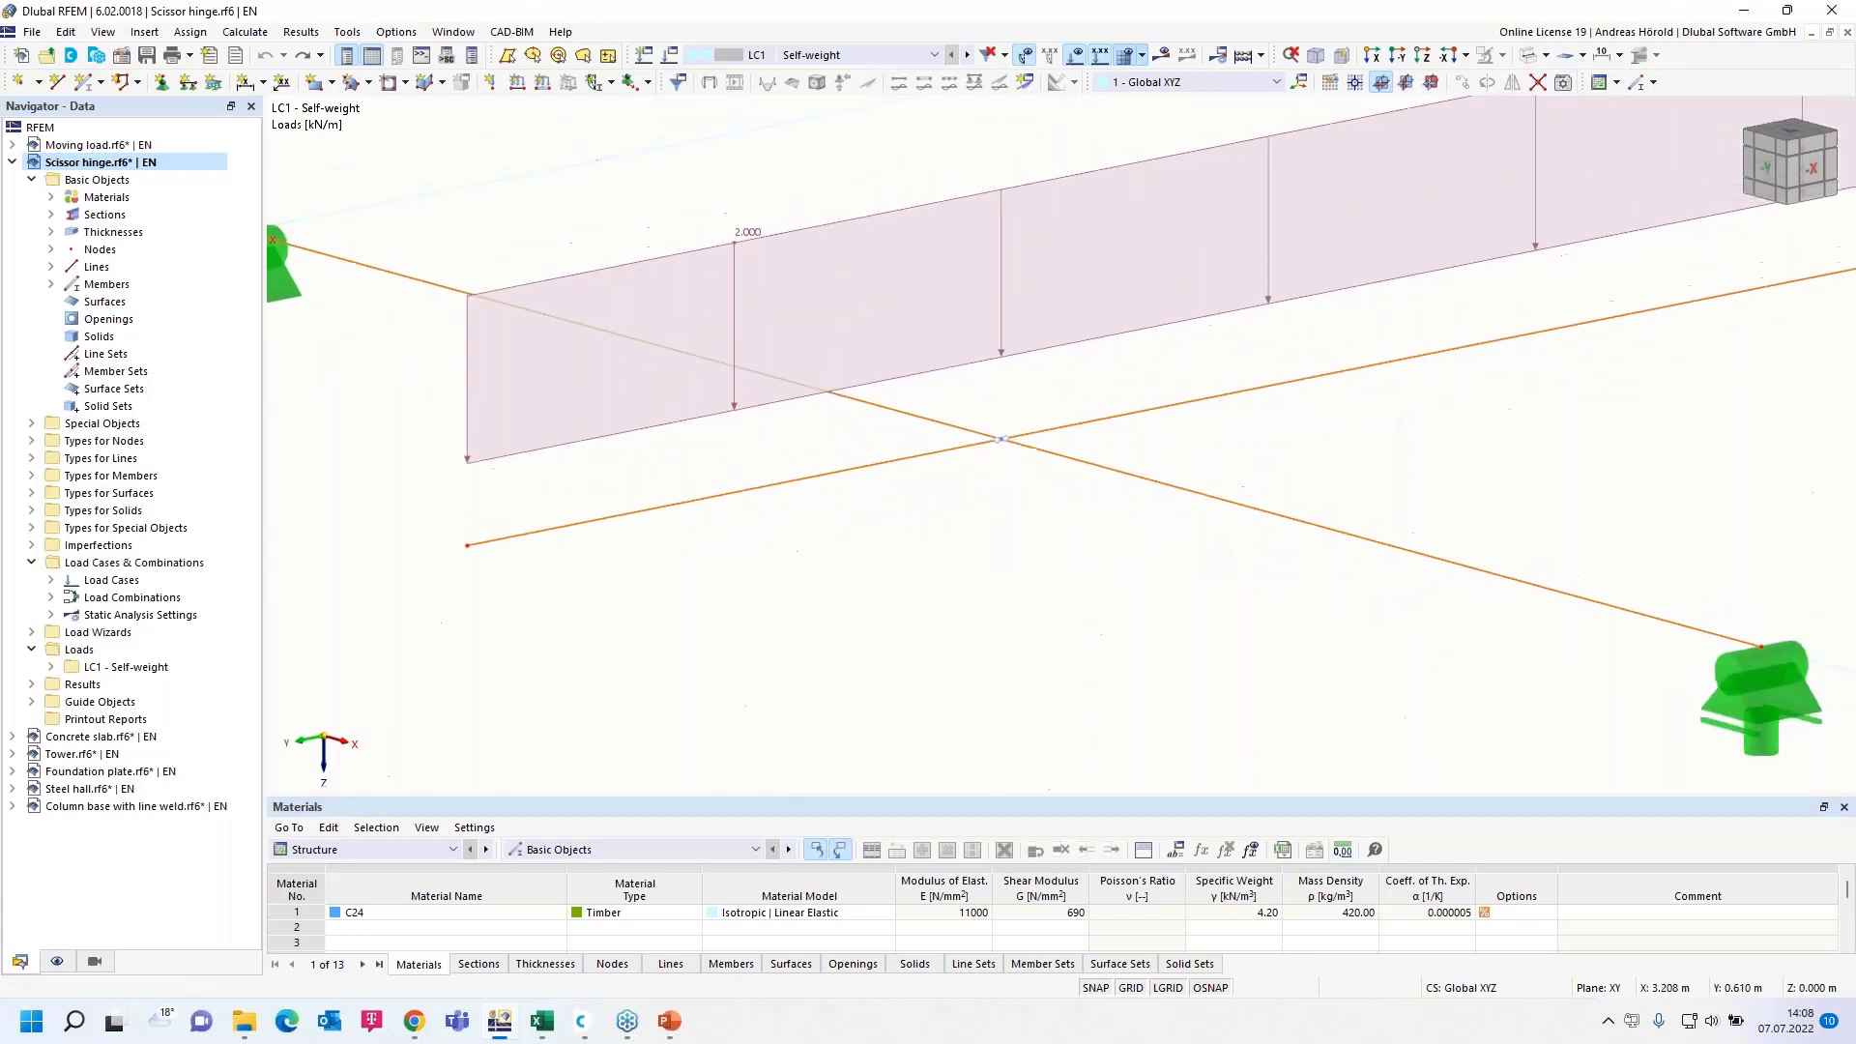
# Step: Open the settings of member 2's start hinge from its Hinges tab
pyautogui.doubleClick(977, 453)
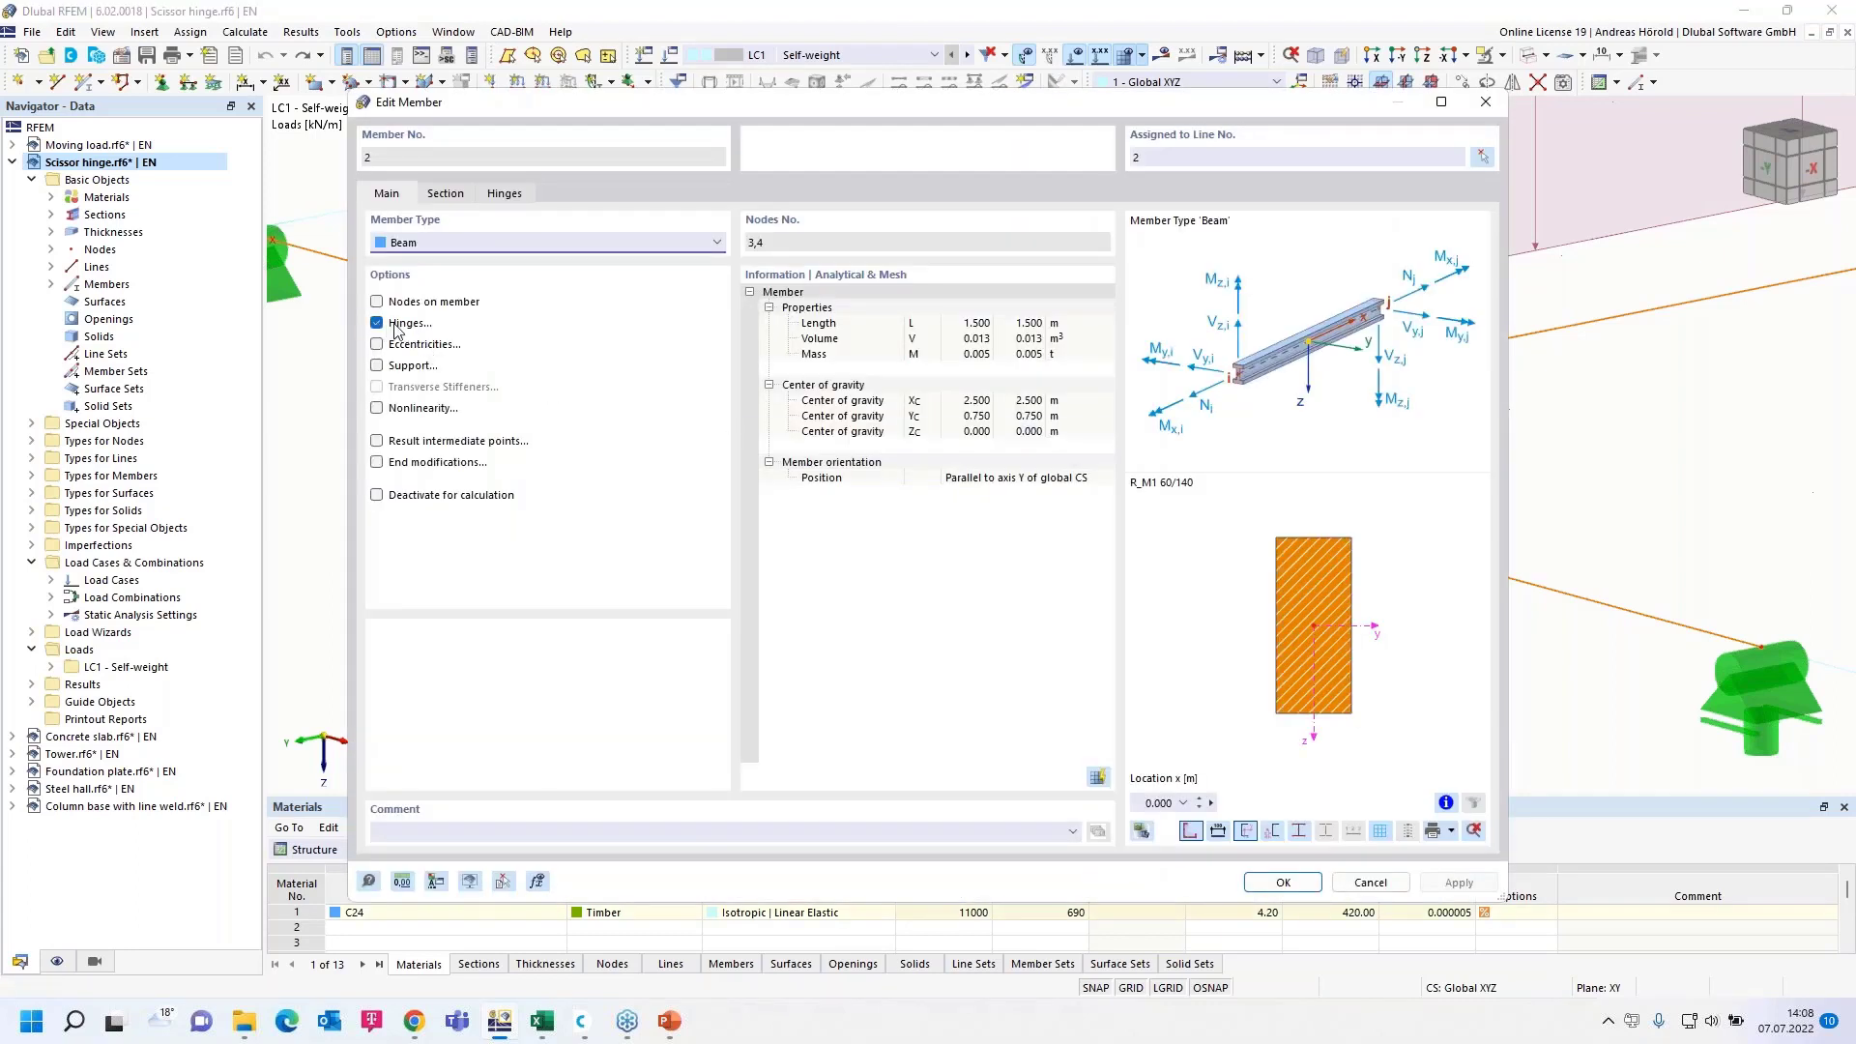
pyautogui.click(505, 194)
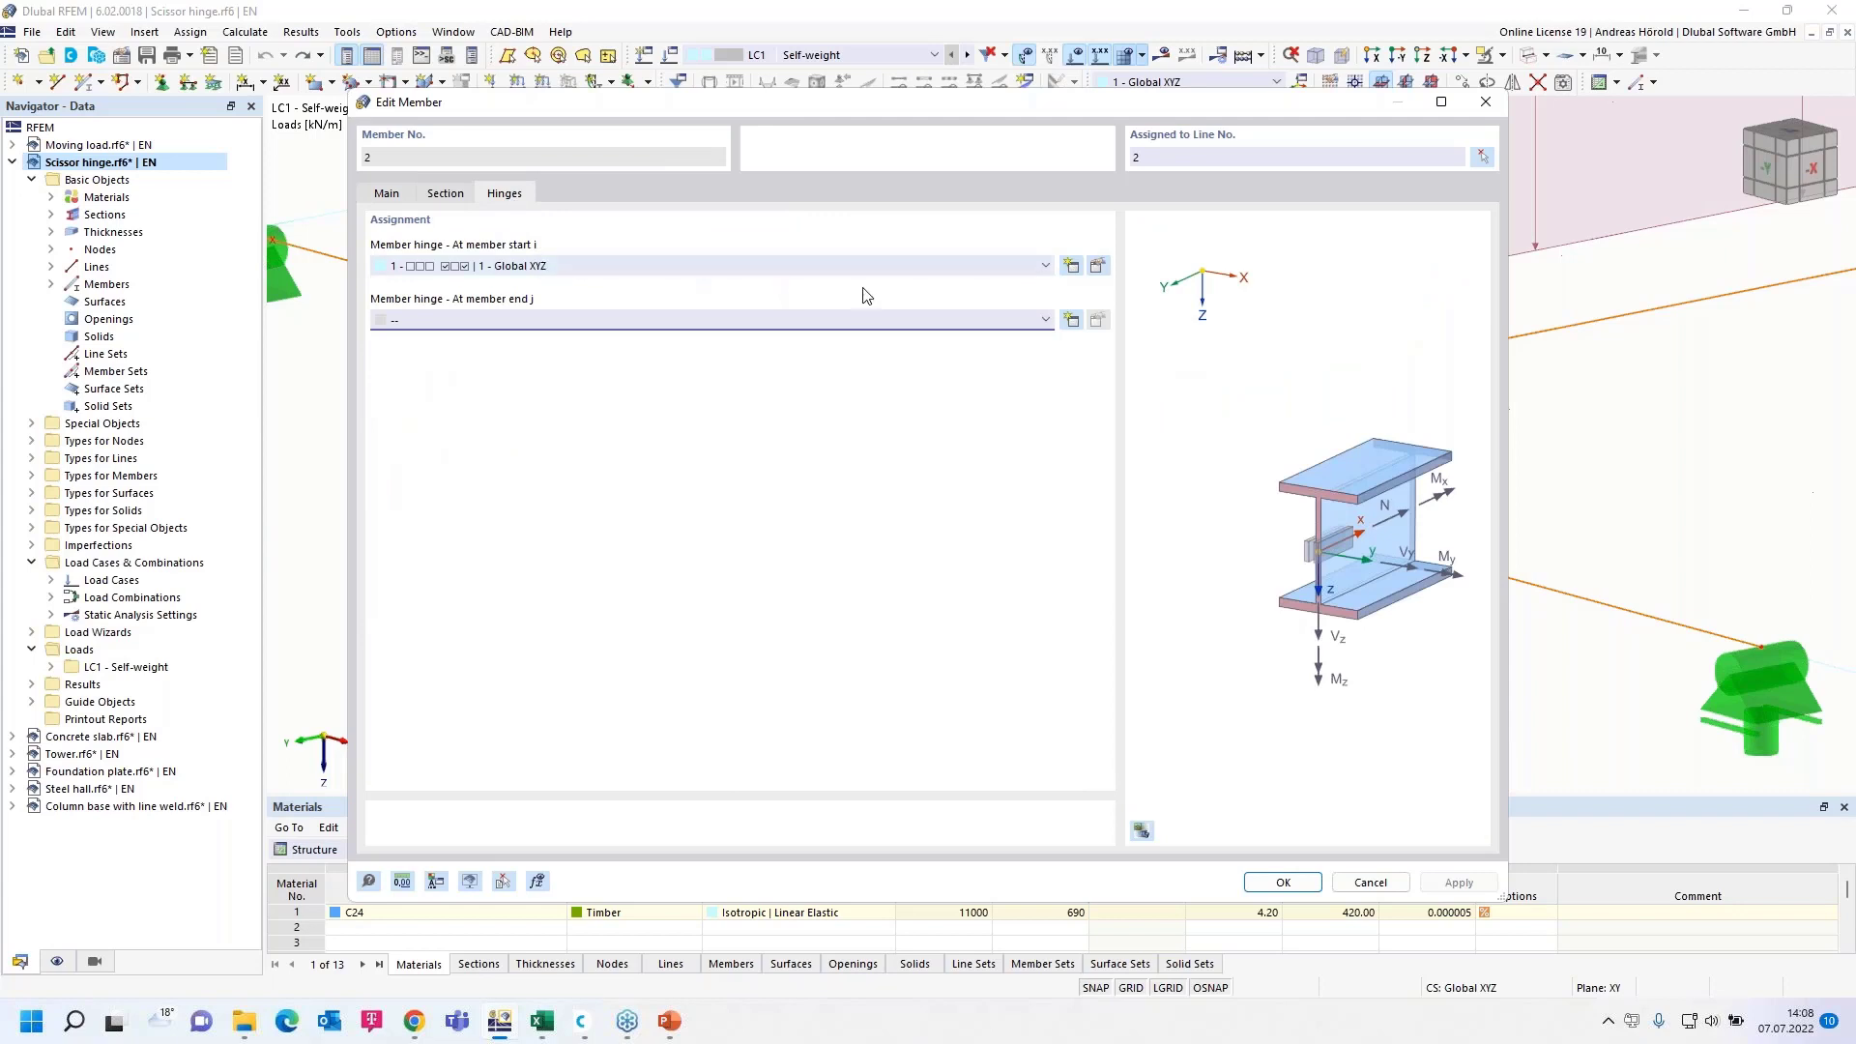
pyautogui.click(1100, 268)
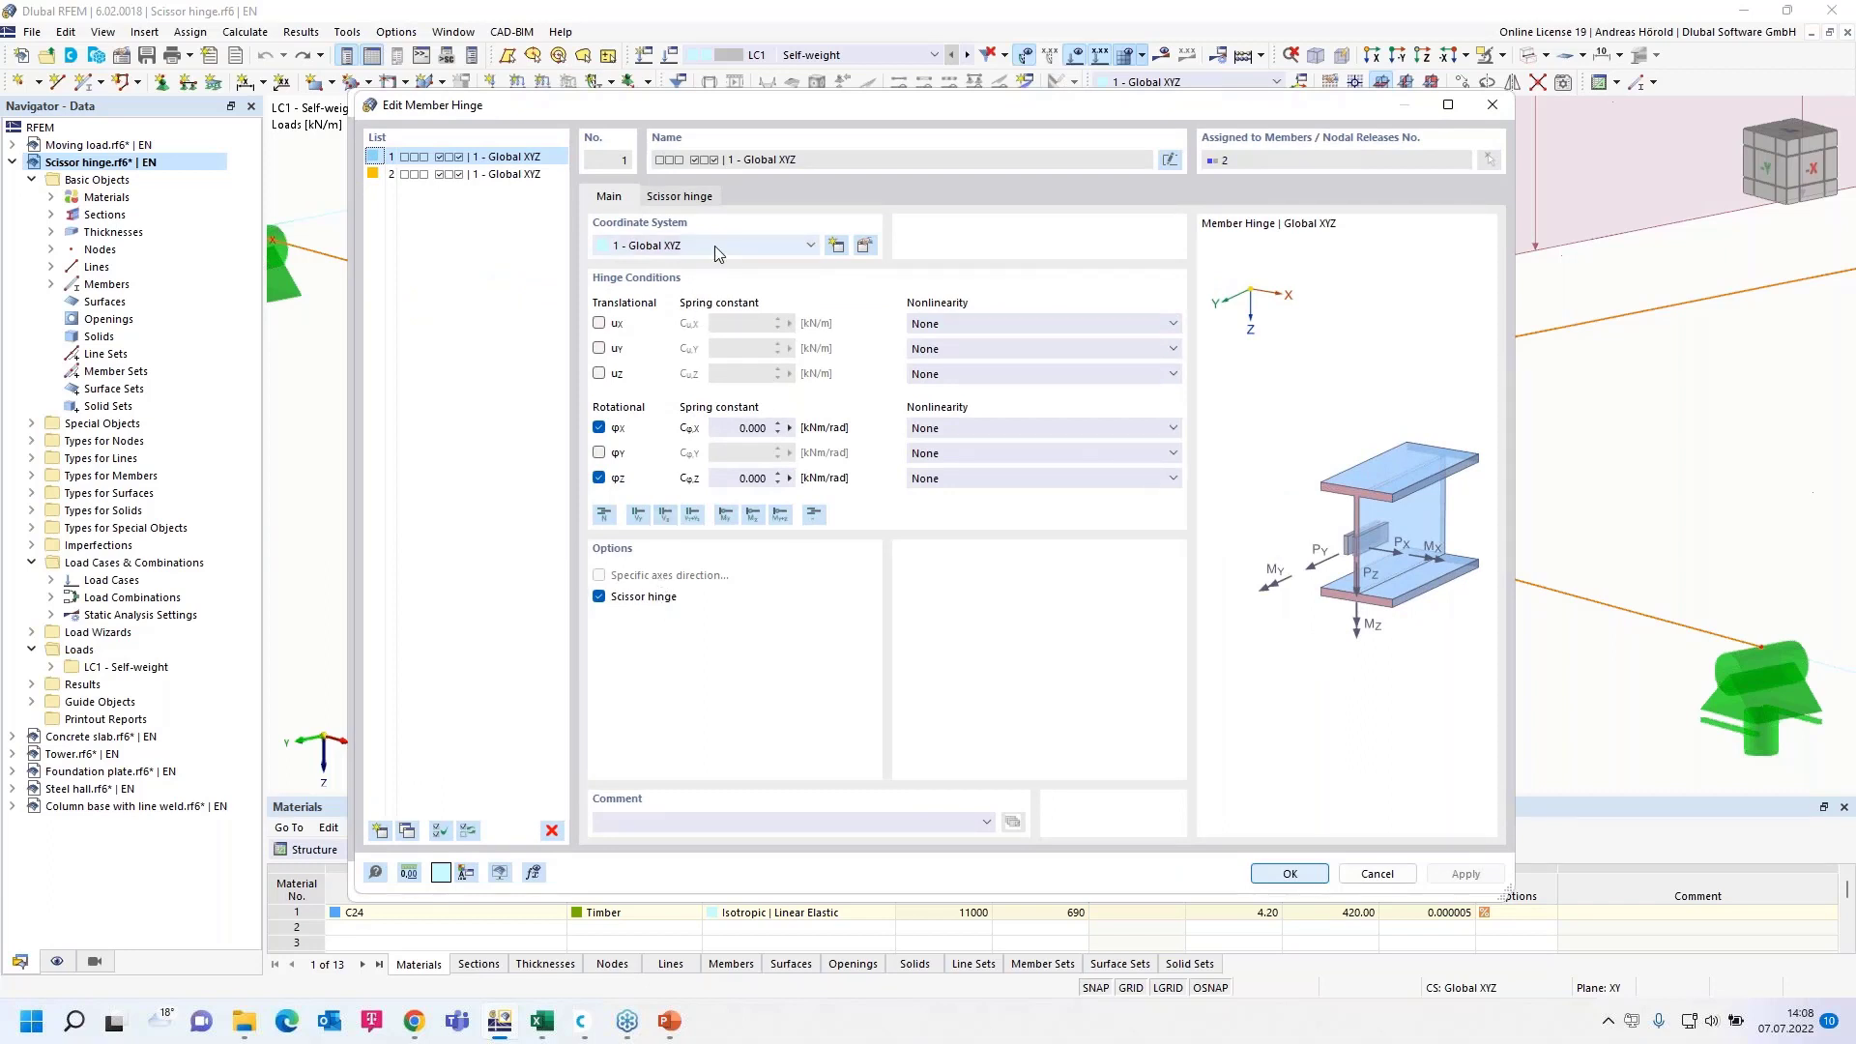
pyautogui.click(717, 247)
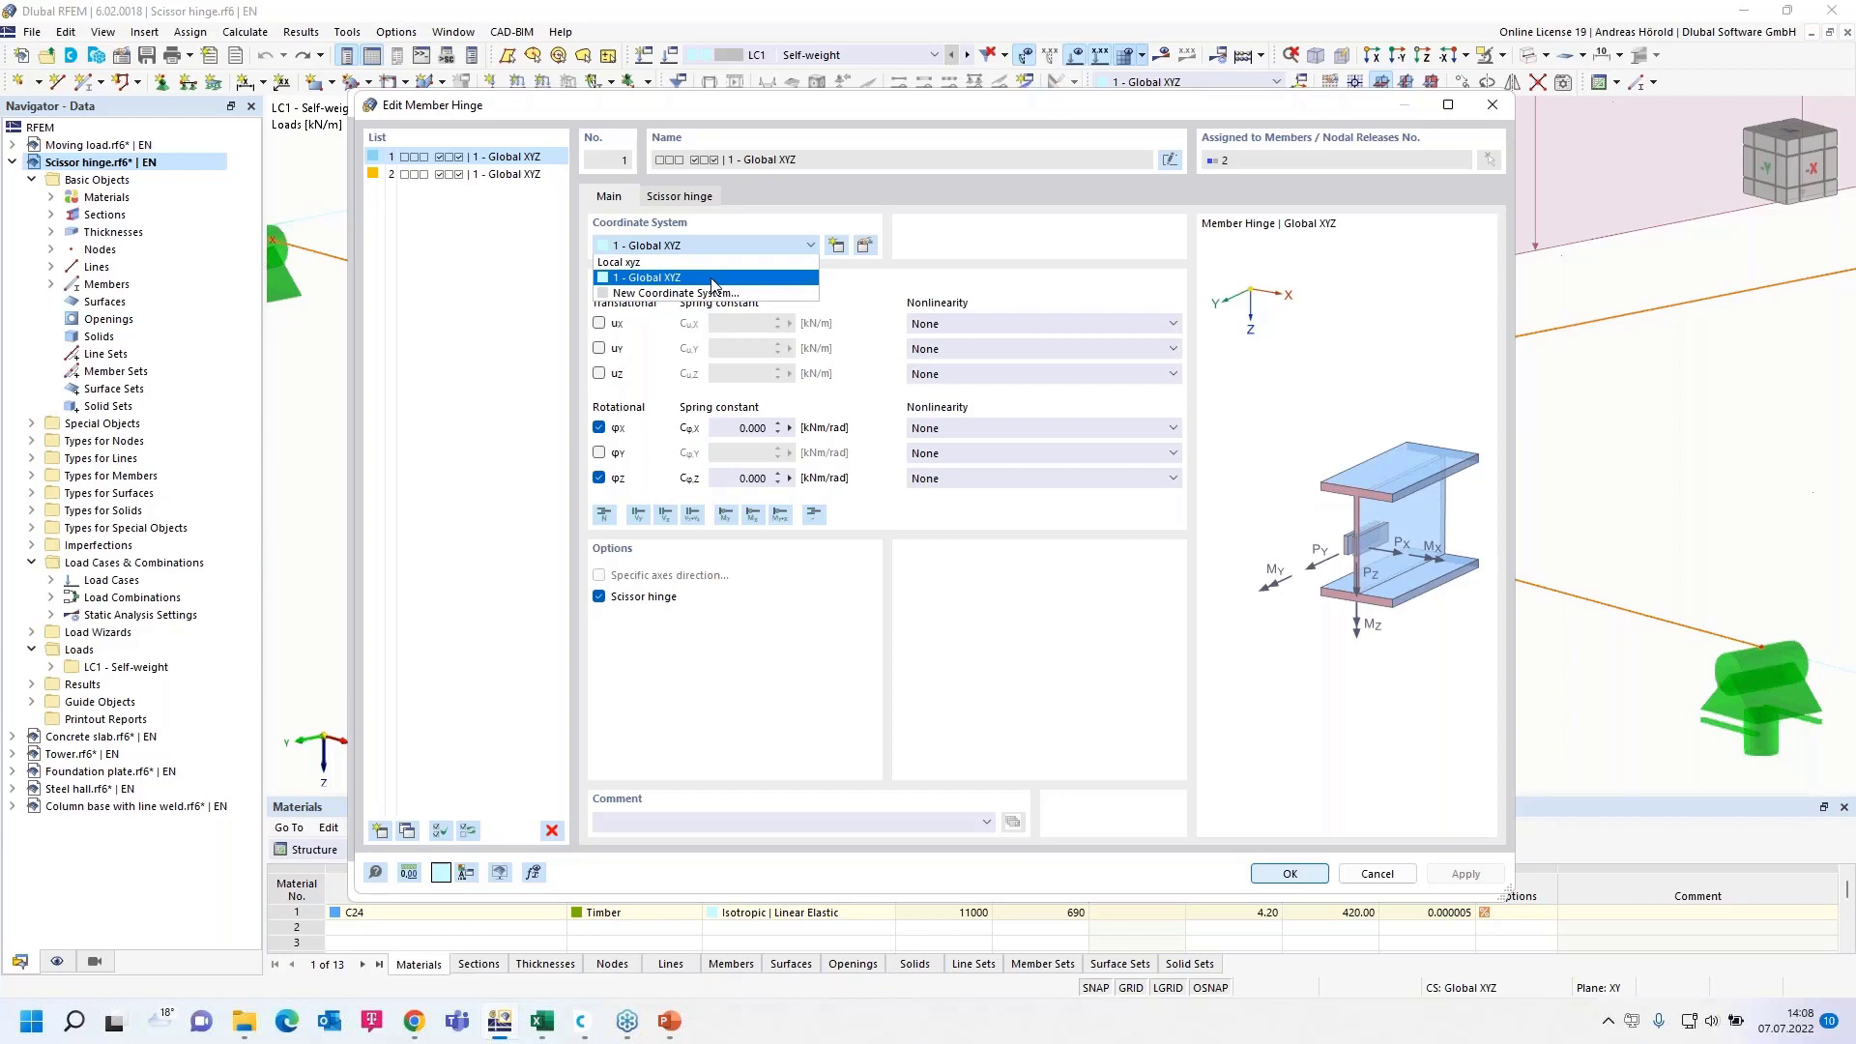
pyautogui.click(713, 284)
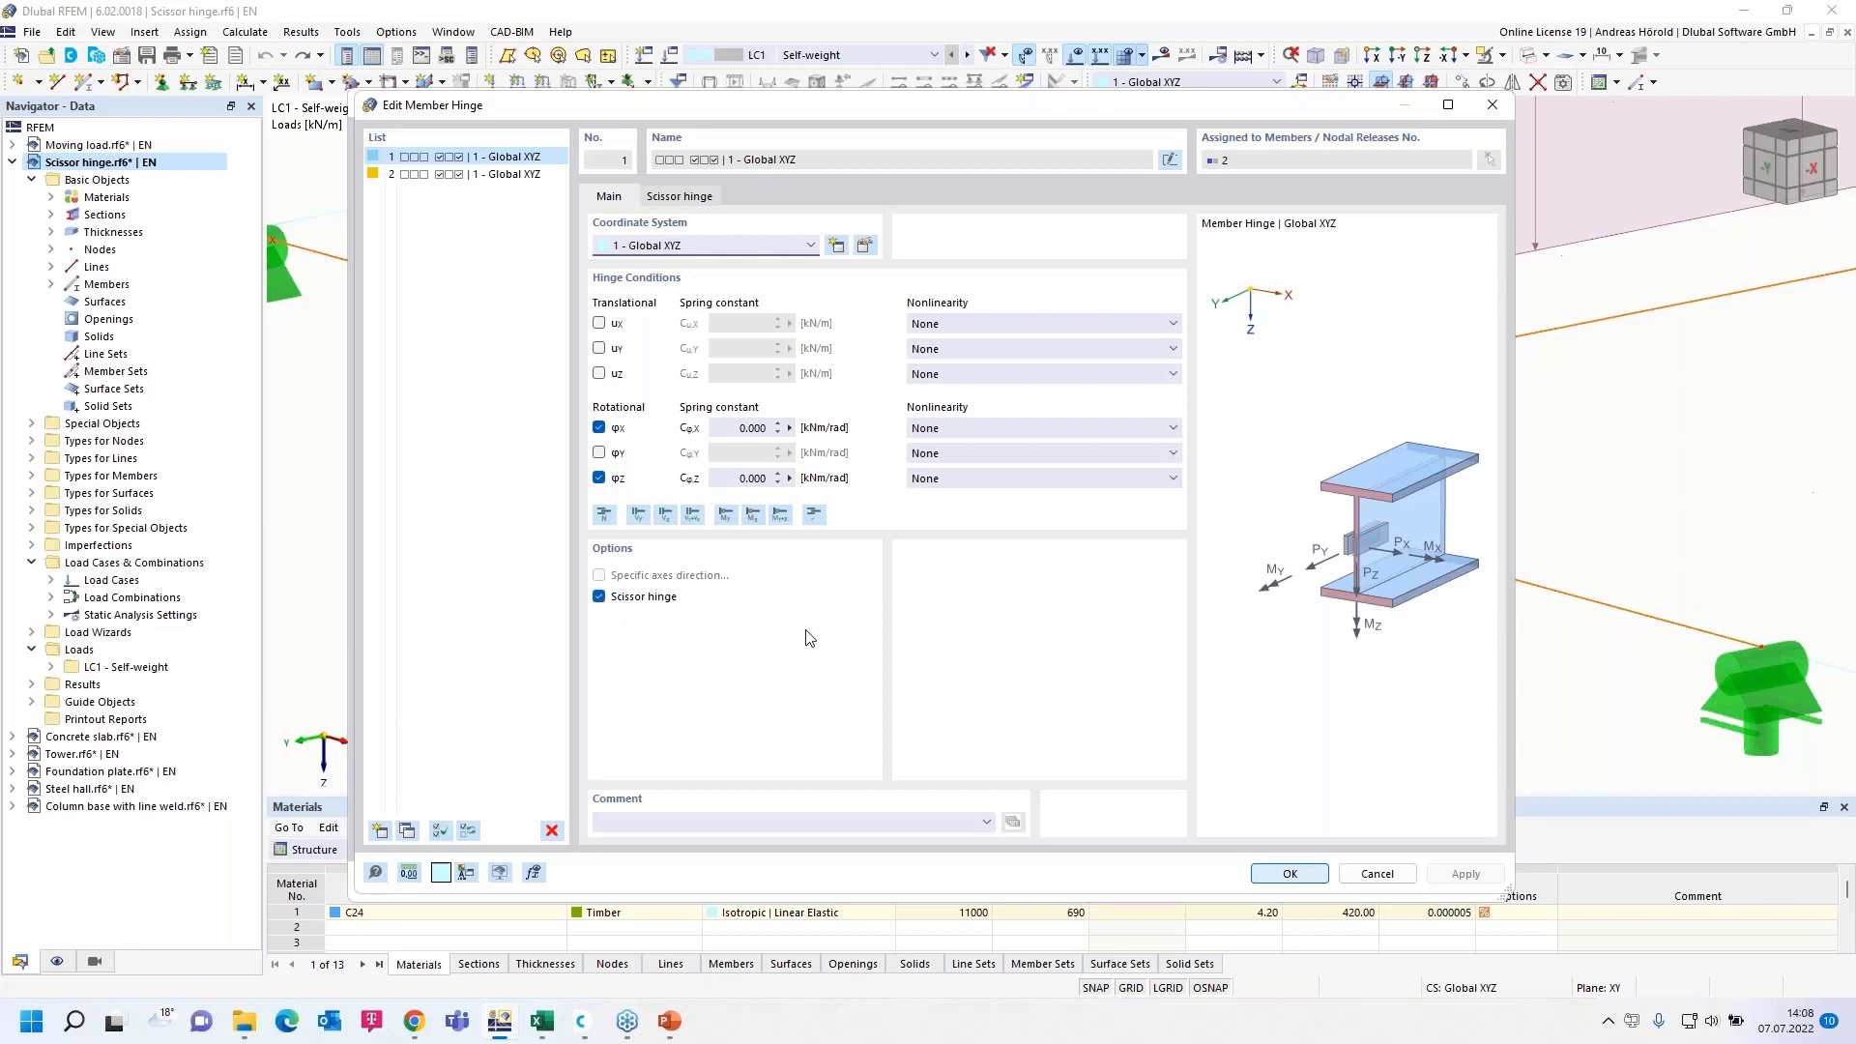
pyautogui.click(1378, 871)
pyautogui.click(1373, 889)
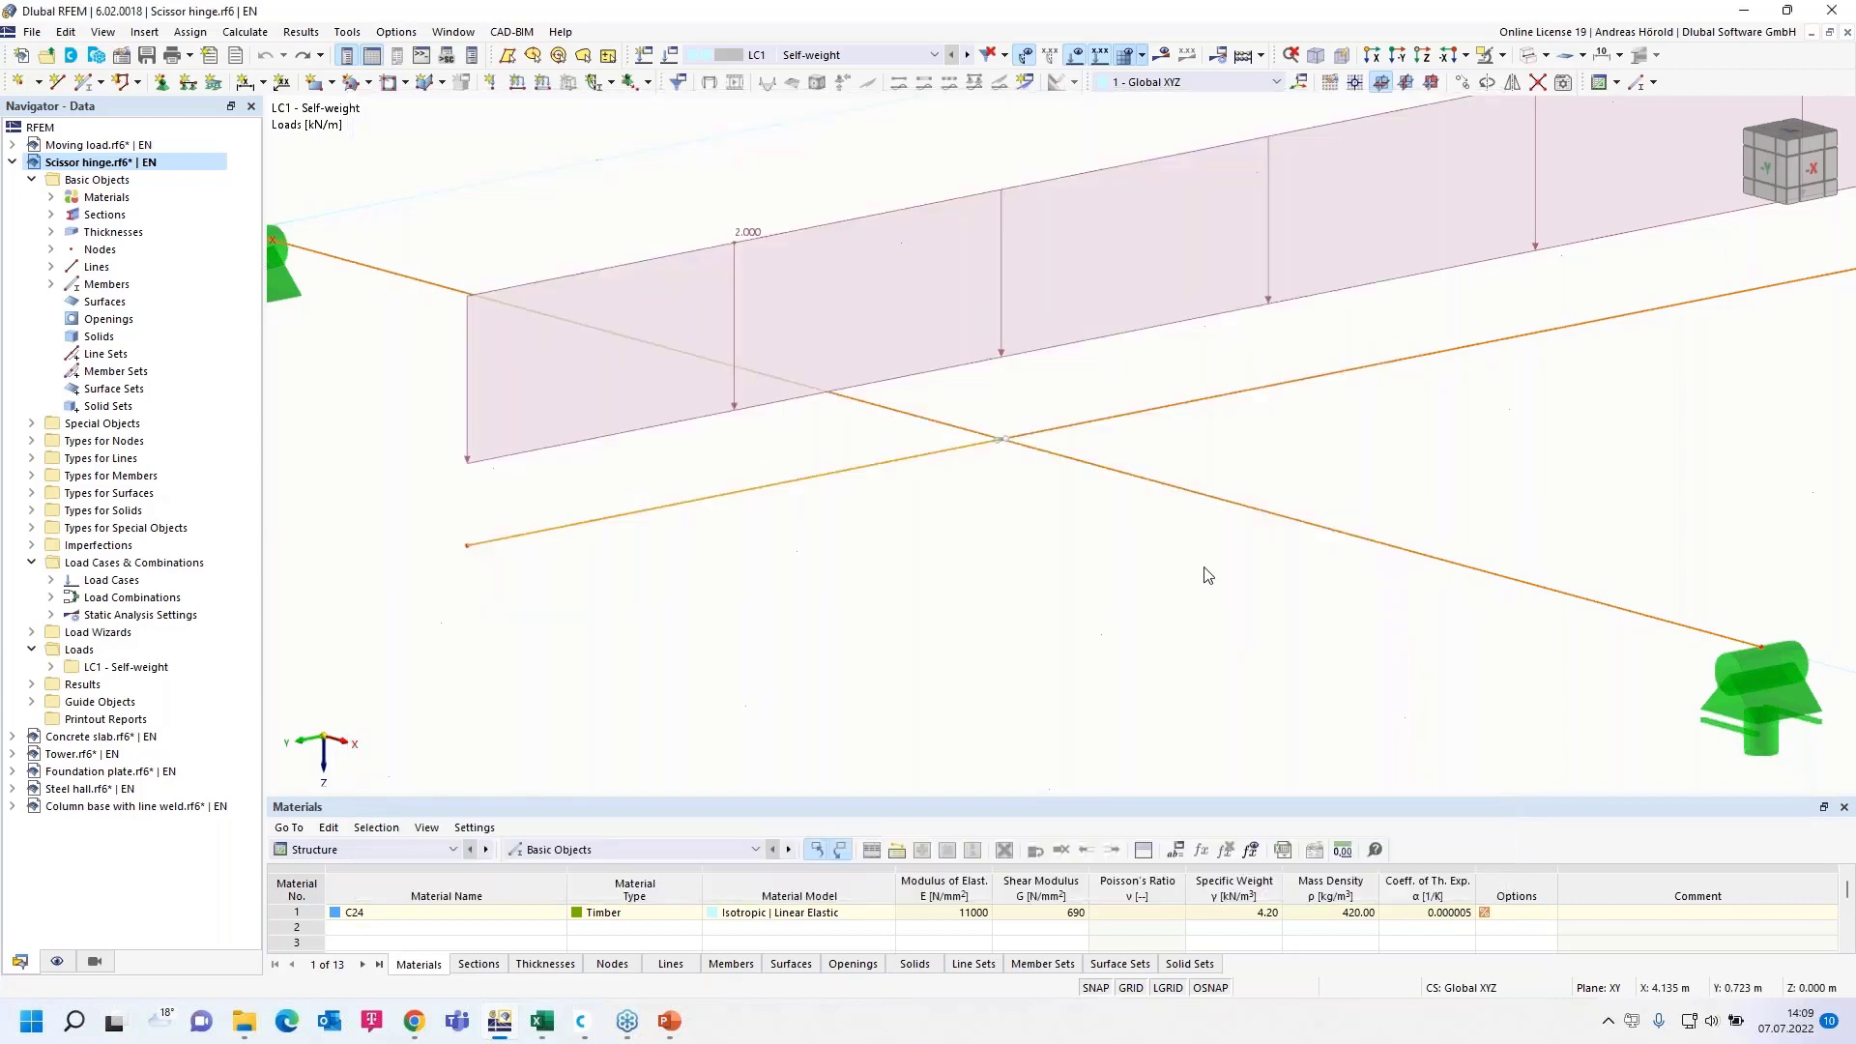
pyautogui.doubleClick(1091, 429)
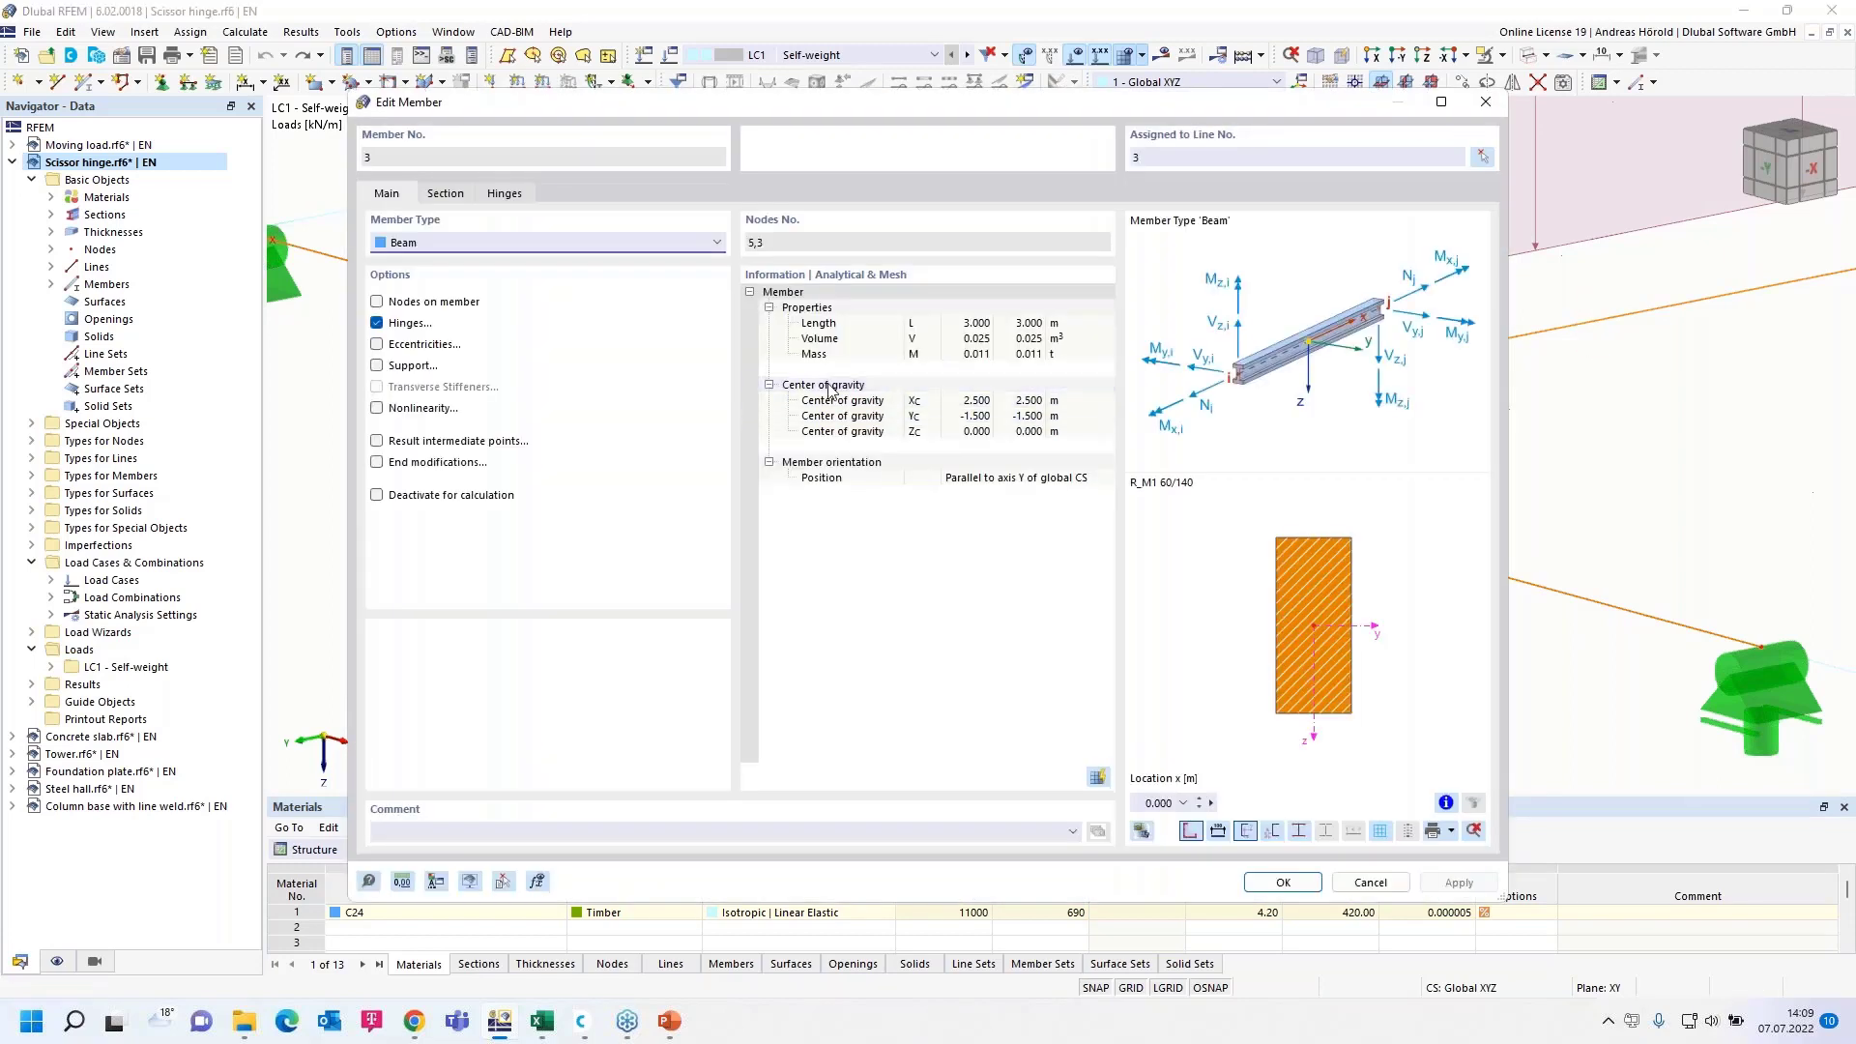
pyautogui.click(505, 193)
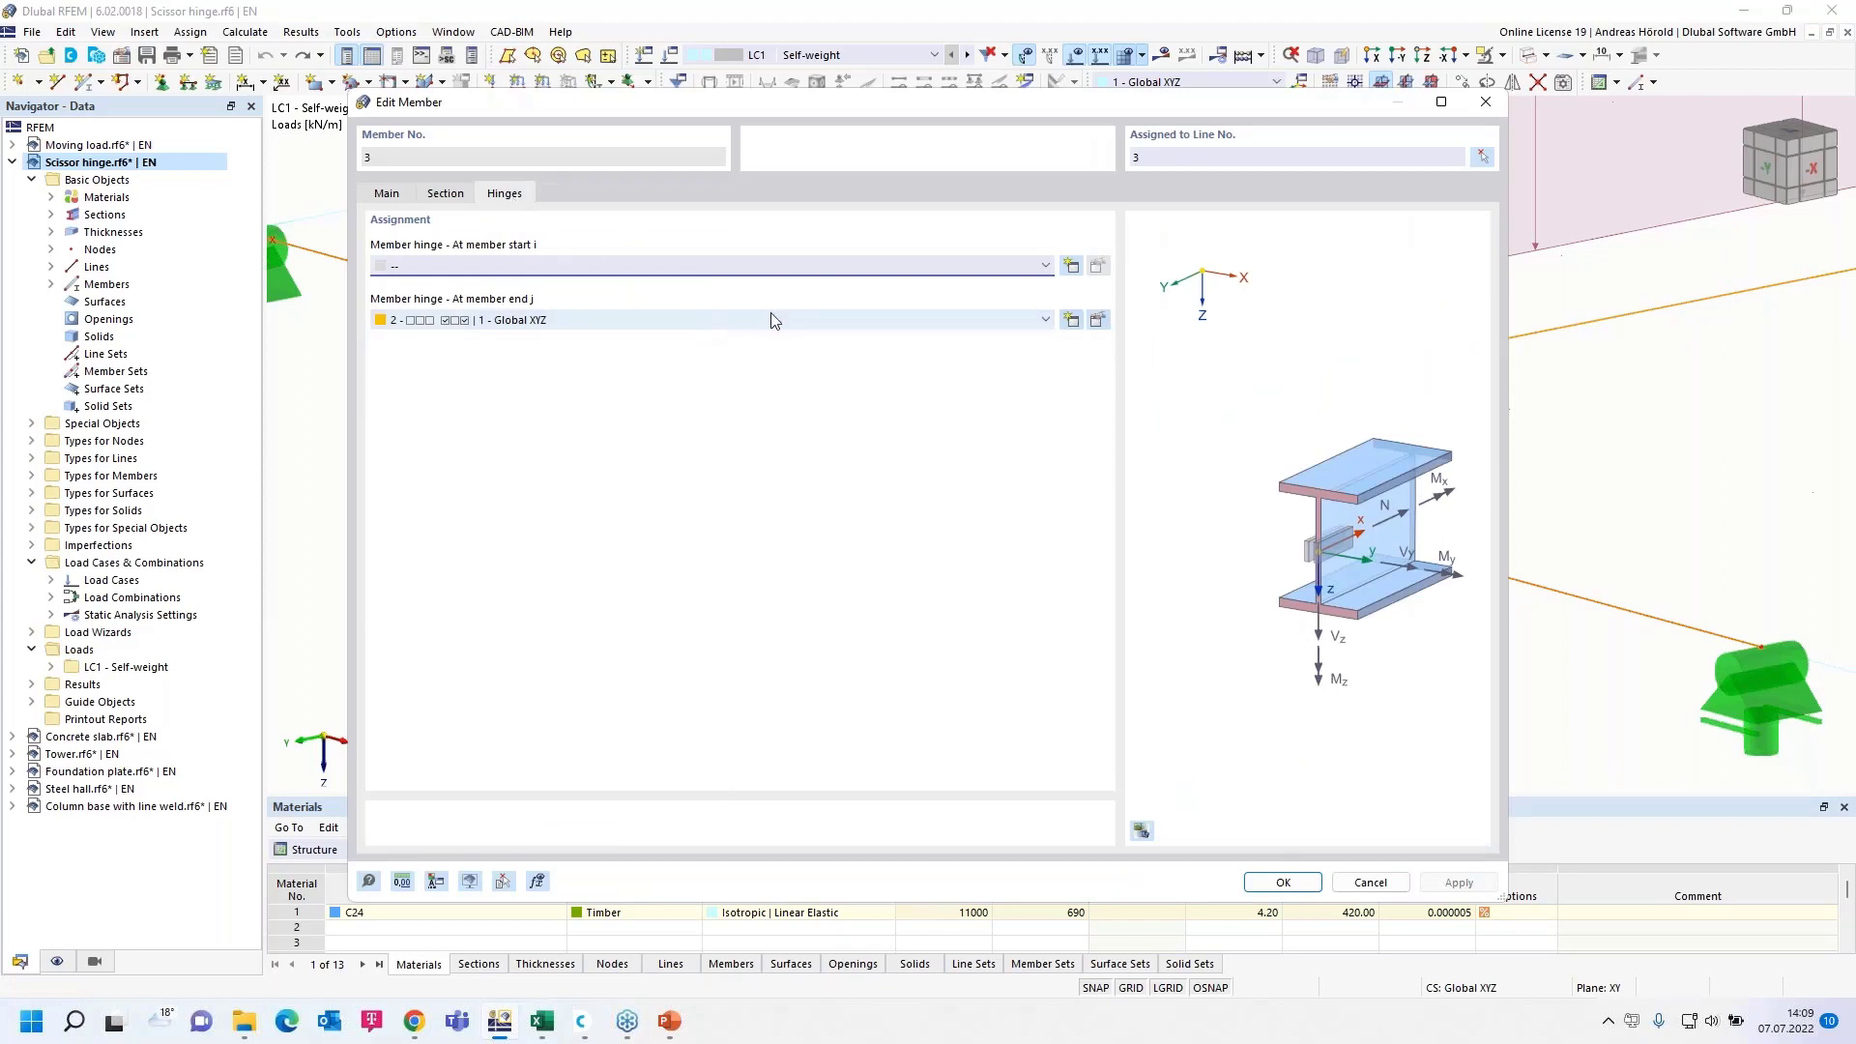
pyautogui.click(1097, 319)
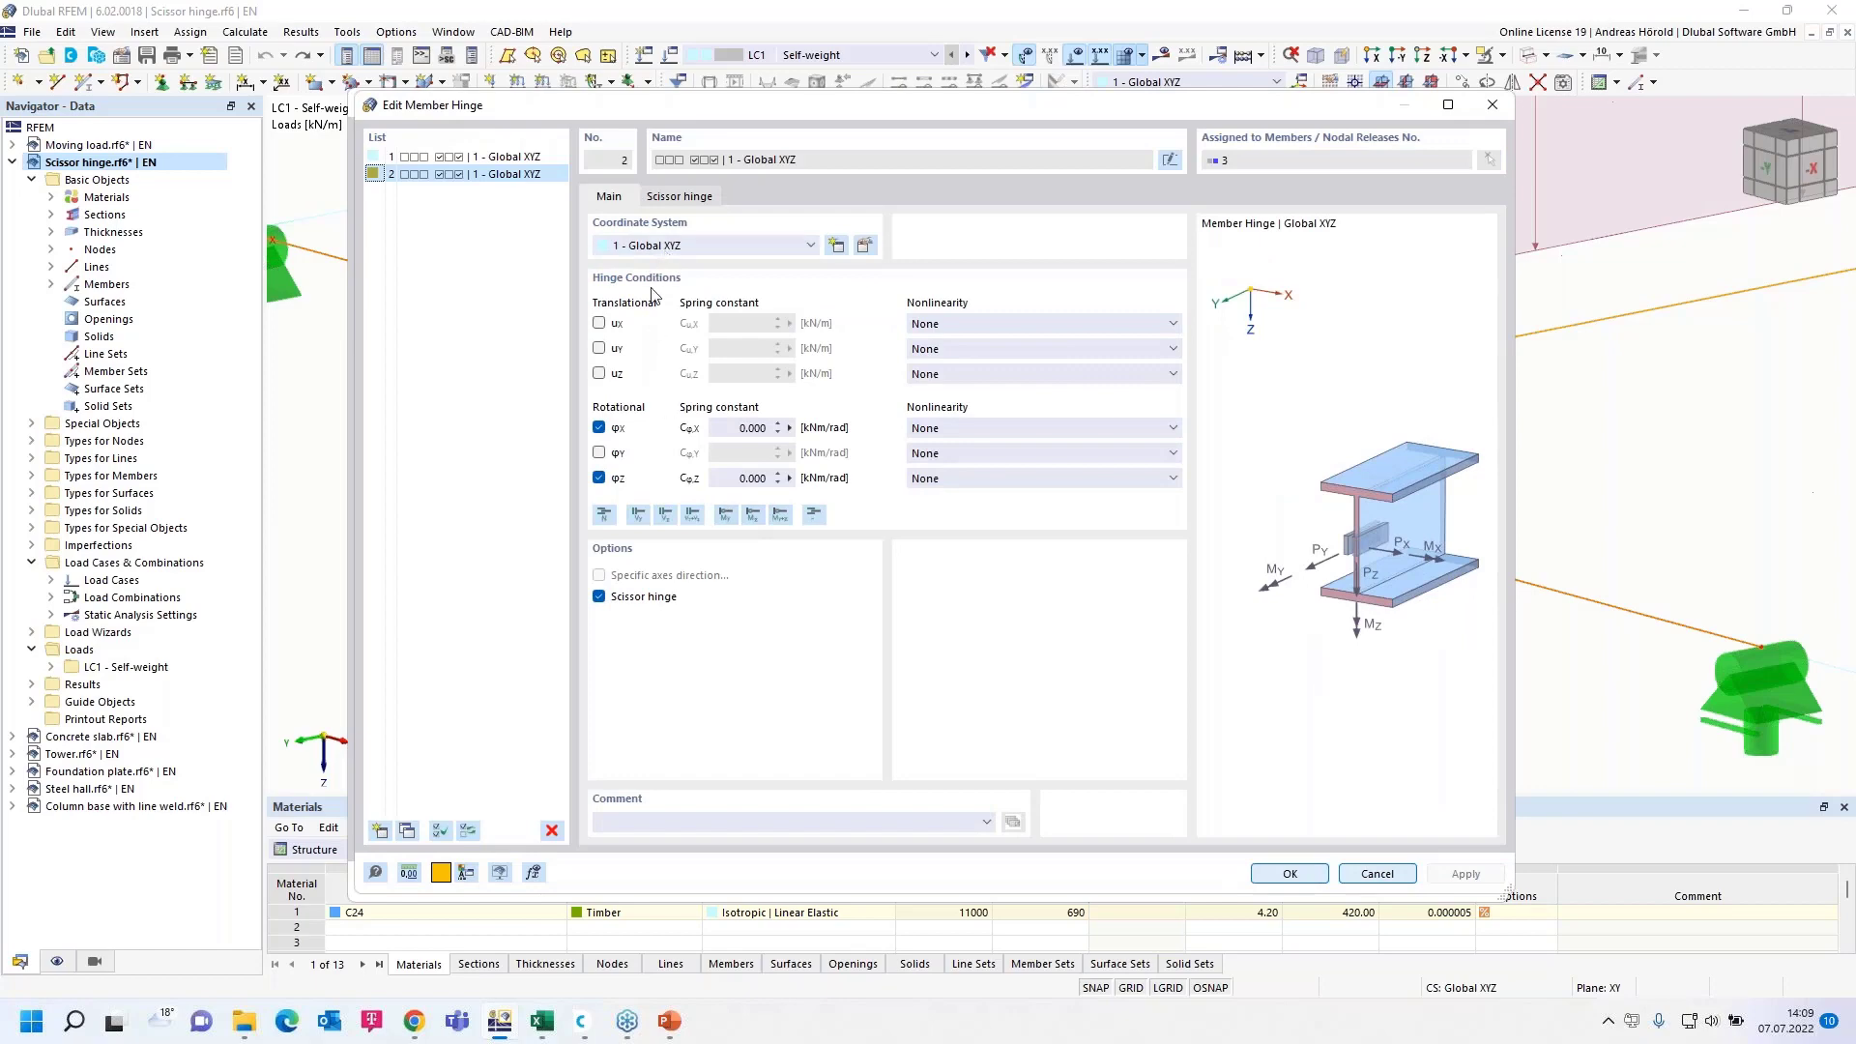
pyautogui.click(1377, 874)
# Step: Close member 3's properties, run the calculation and dismiss the singular stiffness matrix error
pyautogui.click(1371, 878)
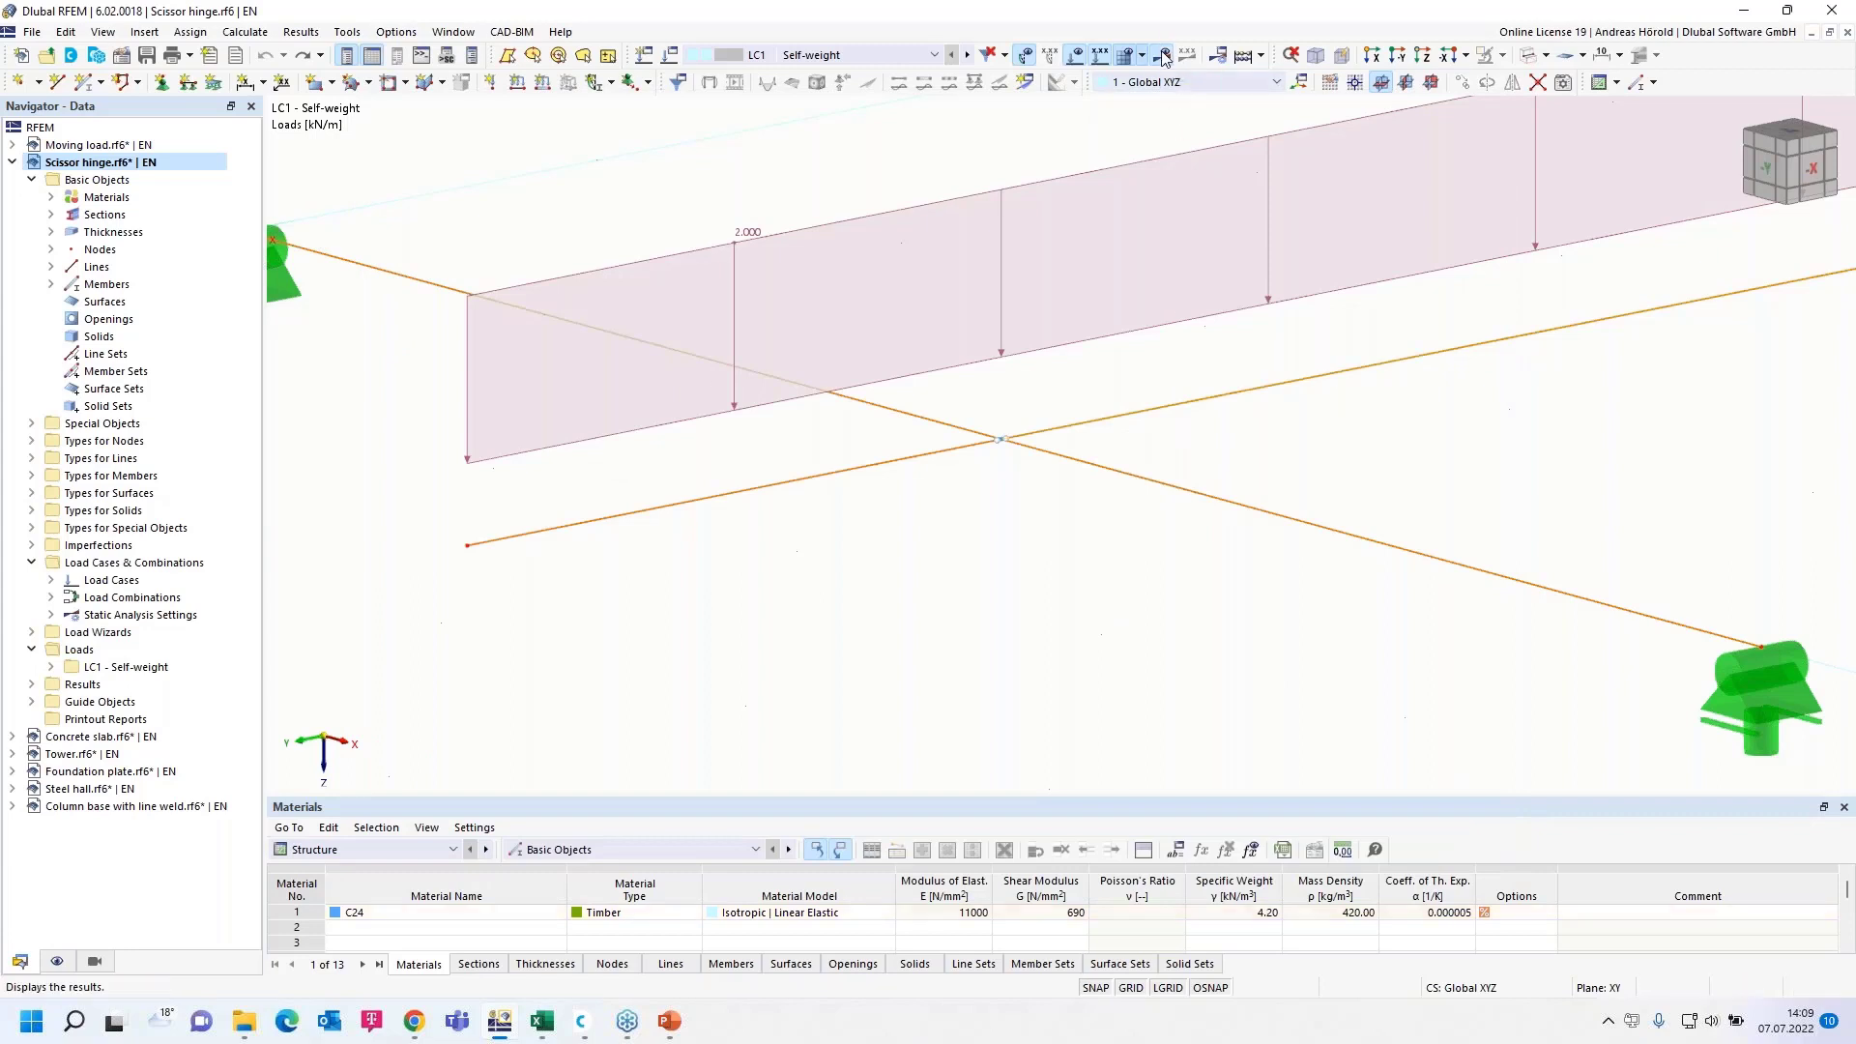
pyautogui.click(1006, 588)
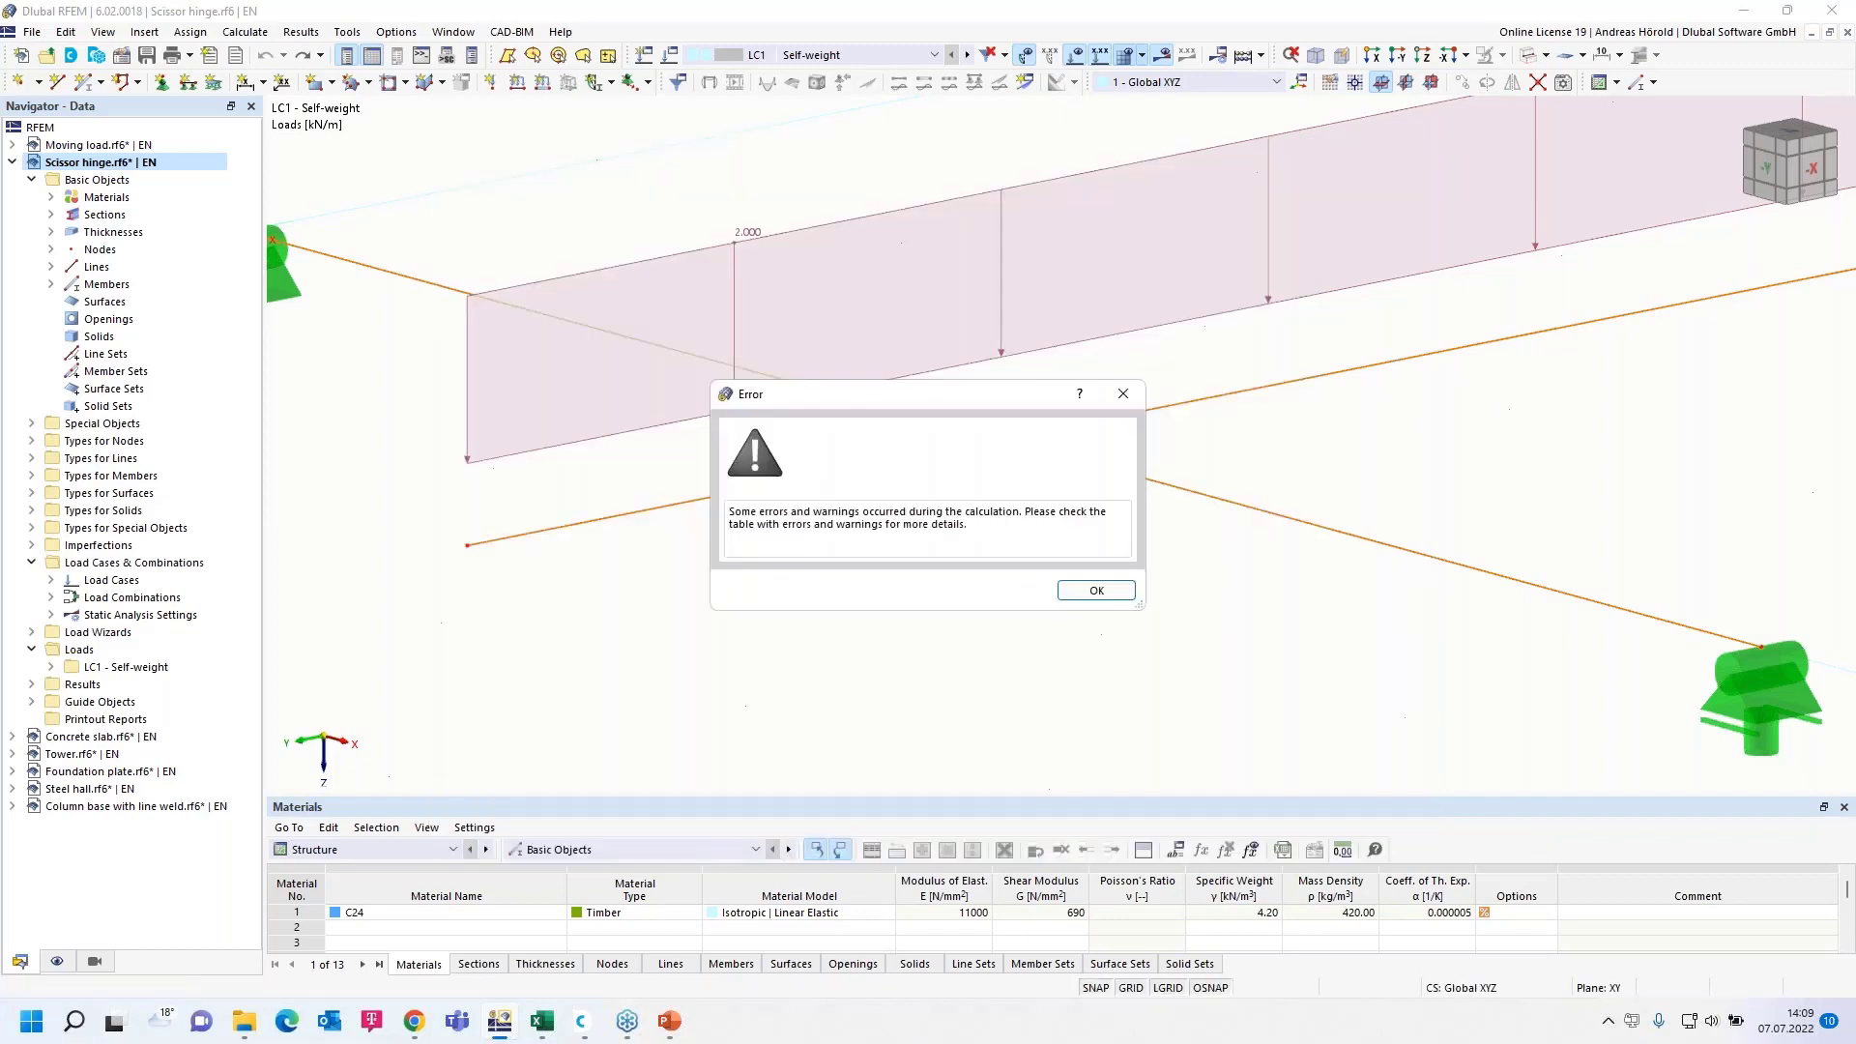
pyautogui.click(1097, 591)
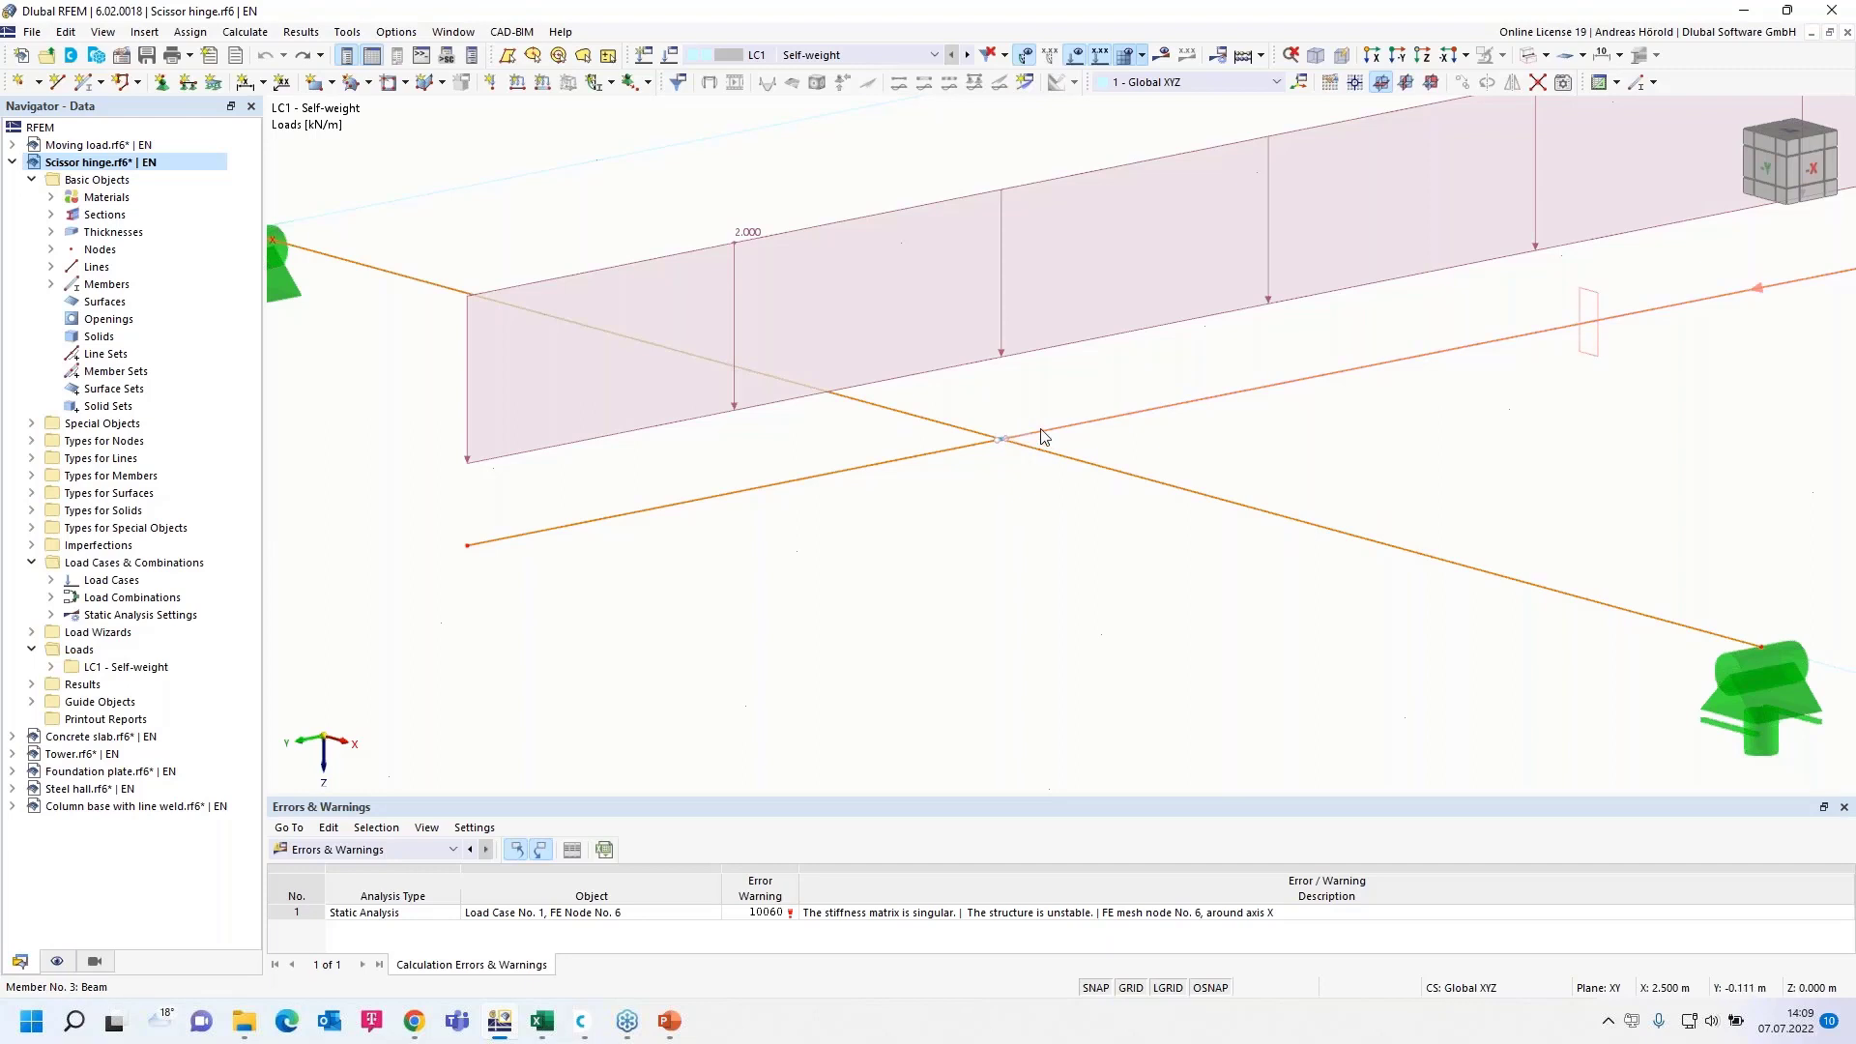
# Step: Set member 3's end j hinge to 1 - Global XYZ and confirm
pyautogui.doubleClick(1040, 437)
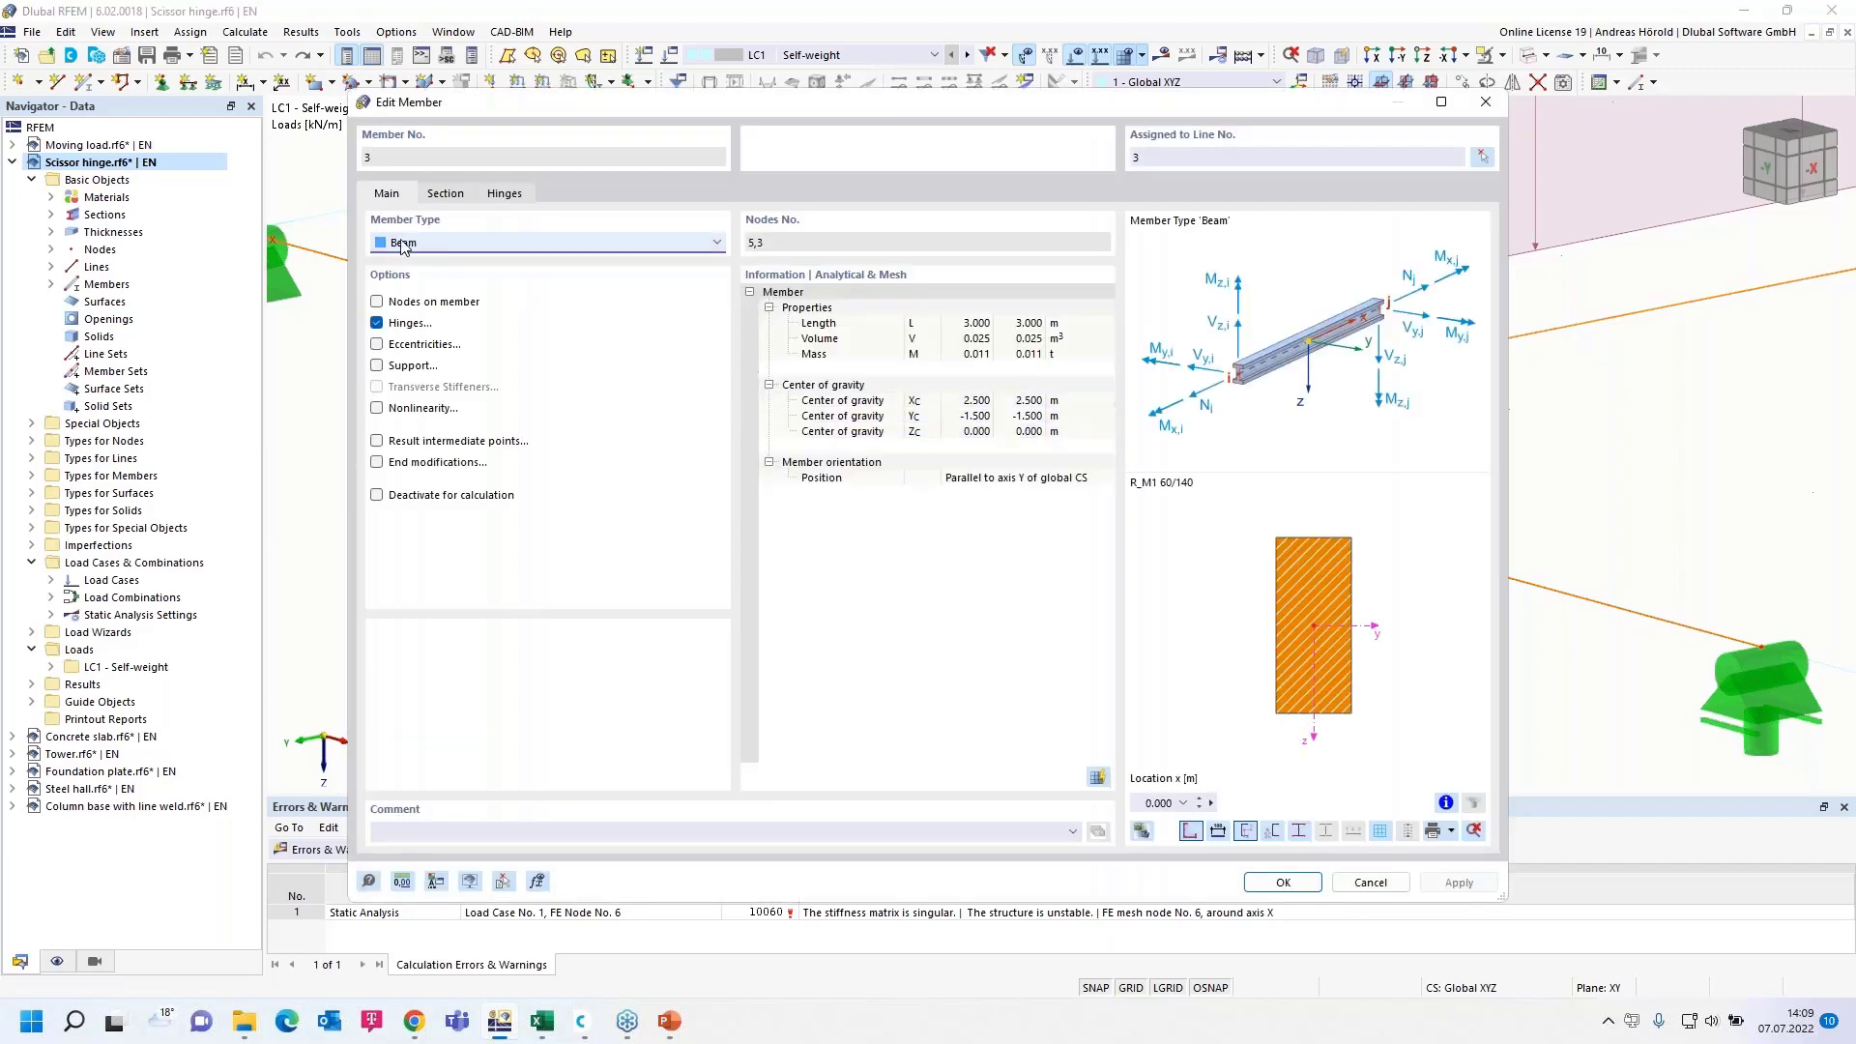
pyautogui.click(508, 201)
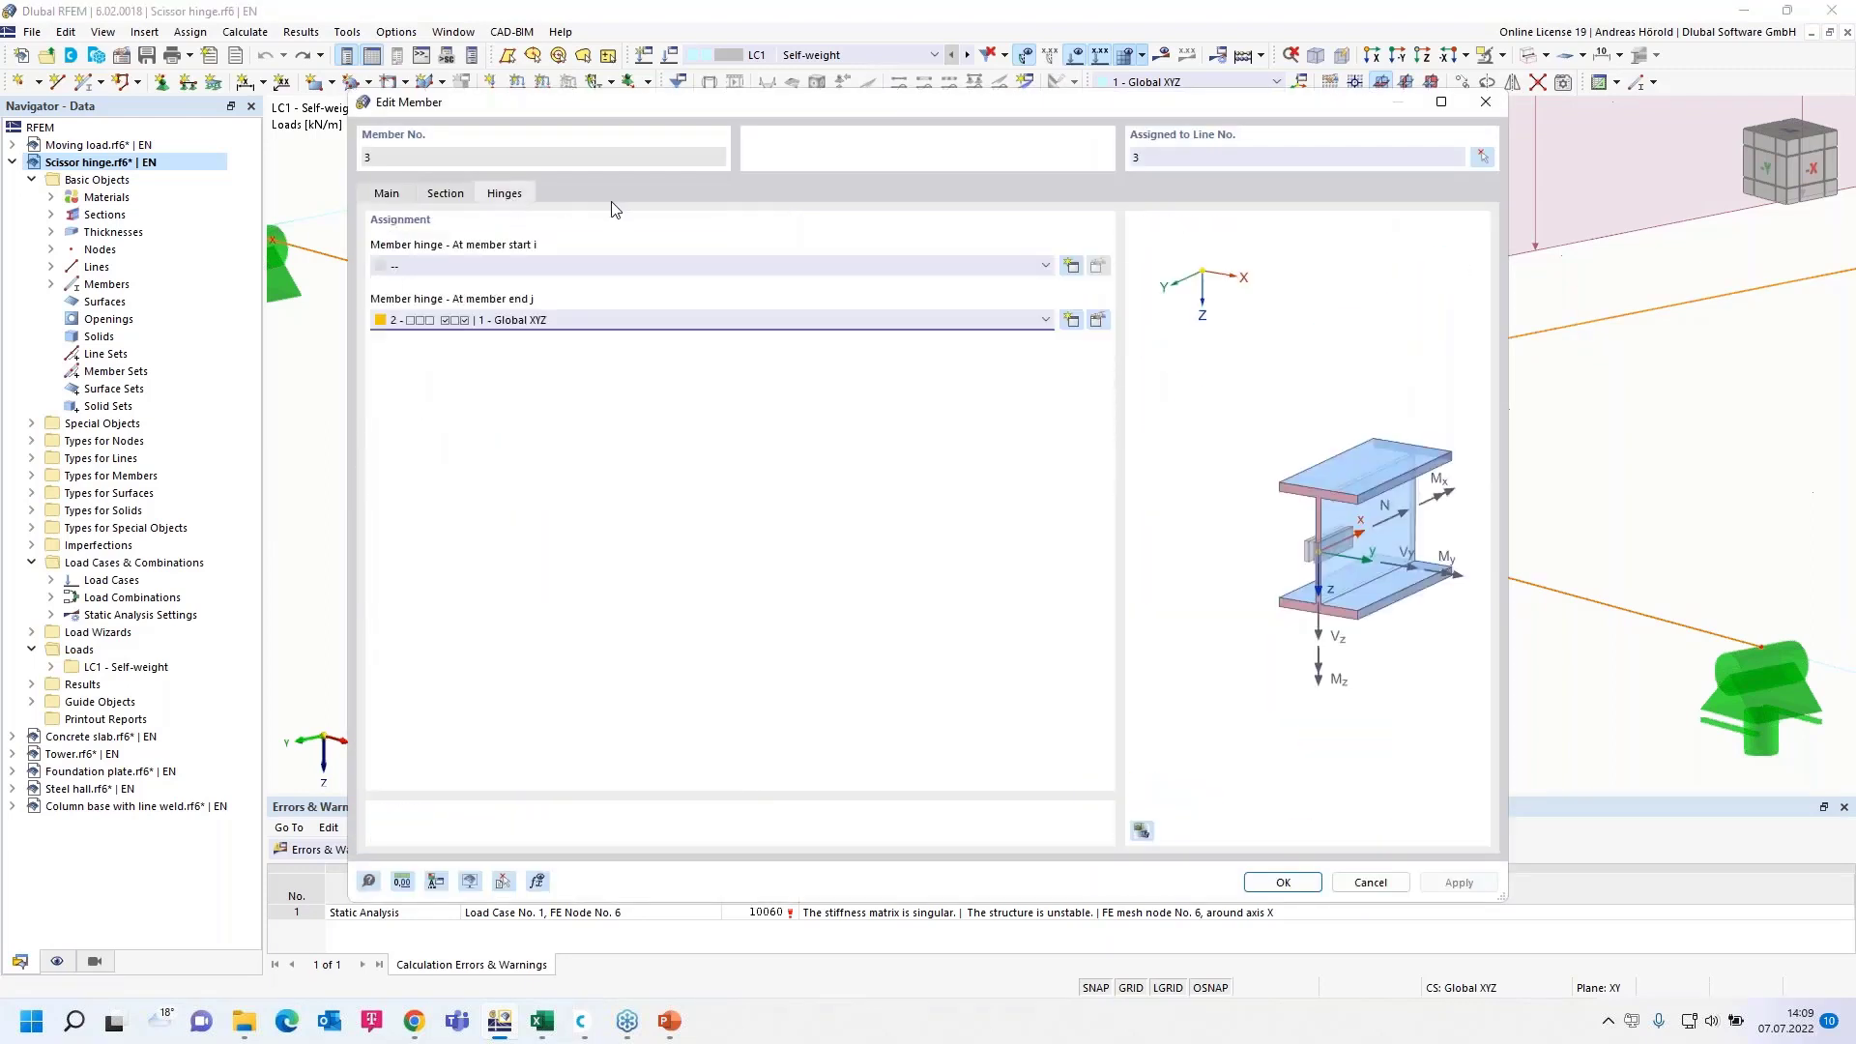
pyautogui.click(598, 322)
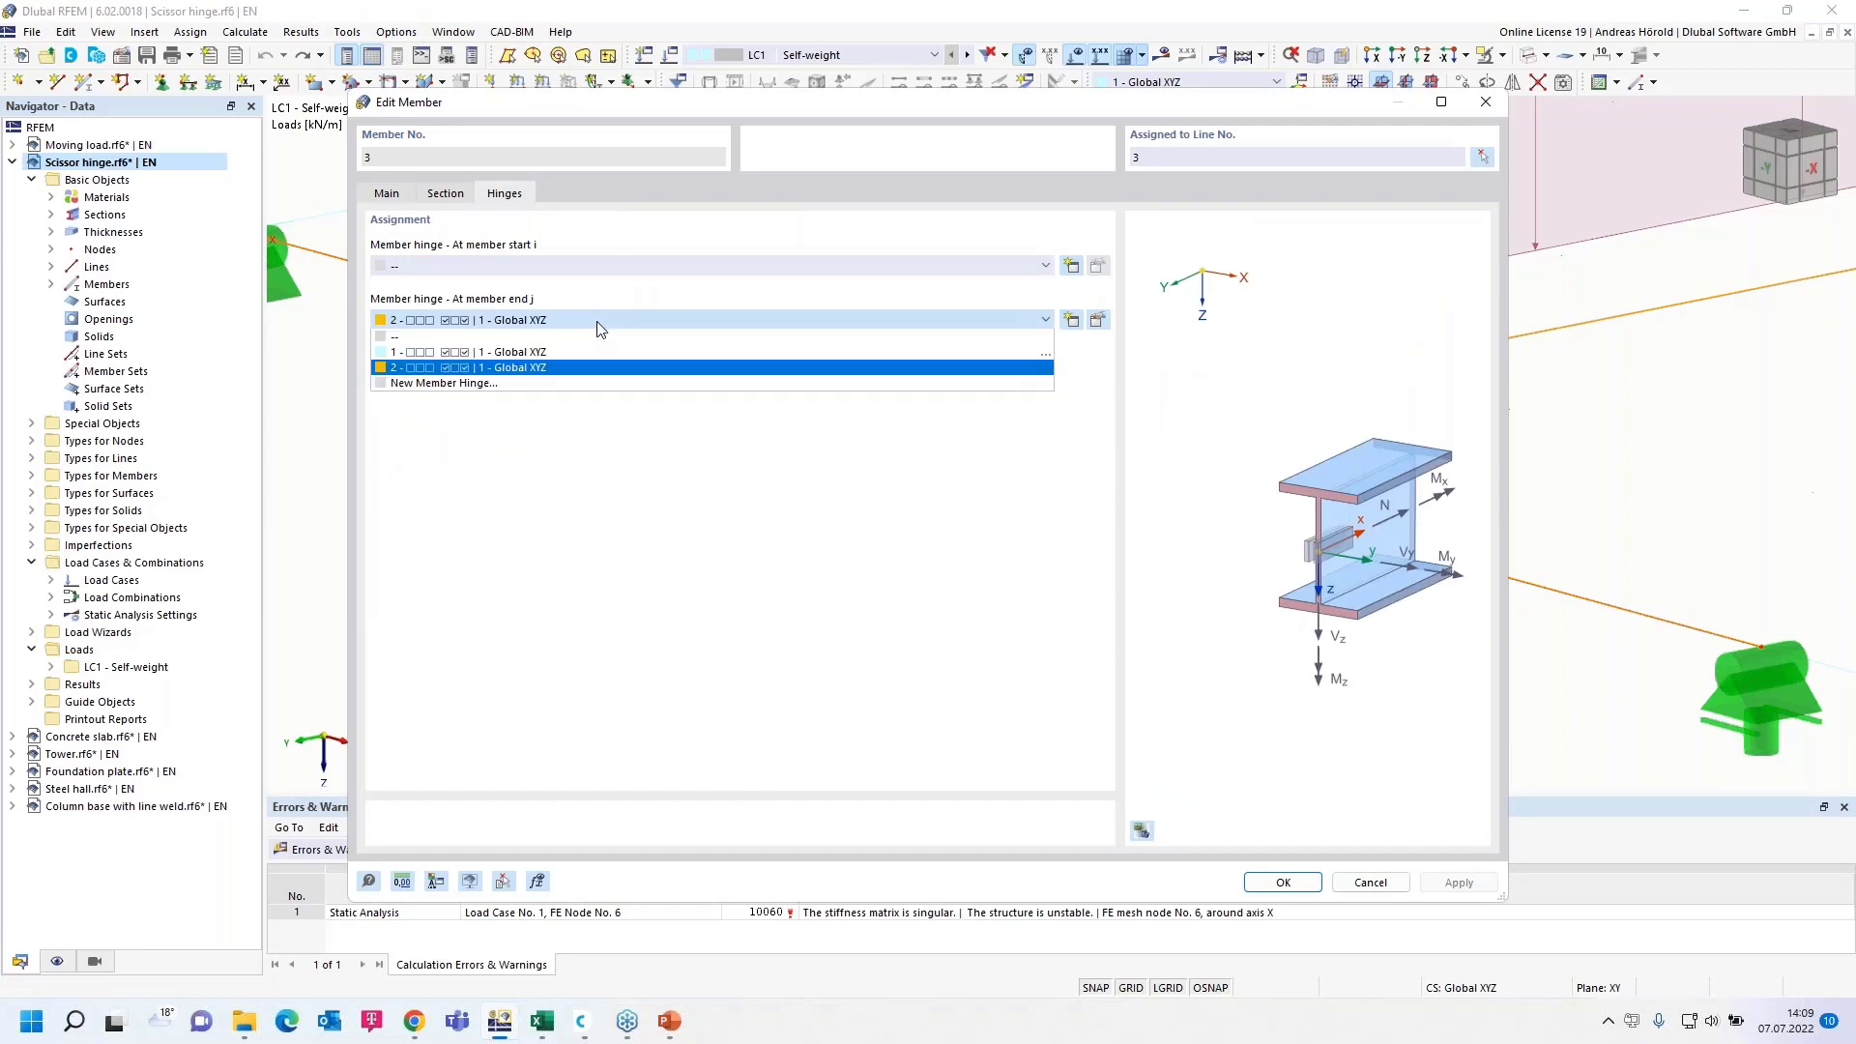
pyautogui.click(592, 353)
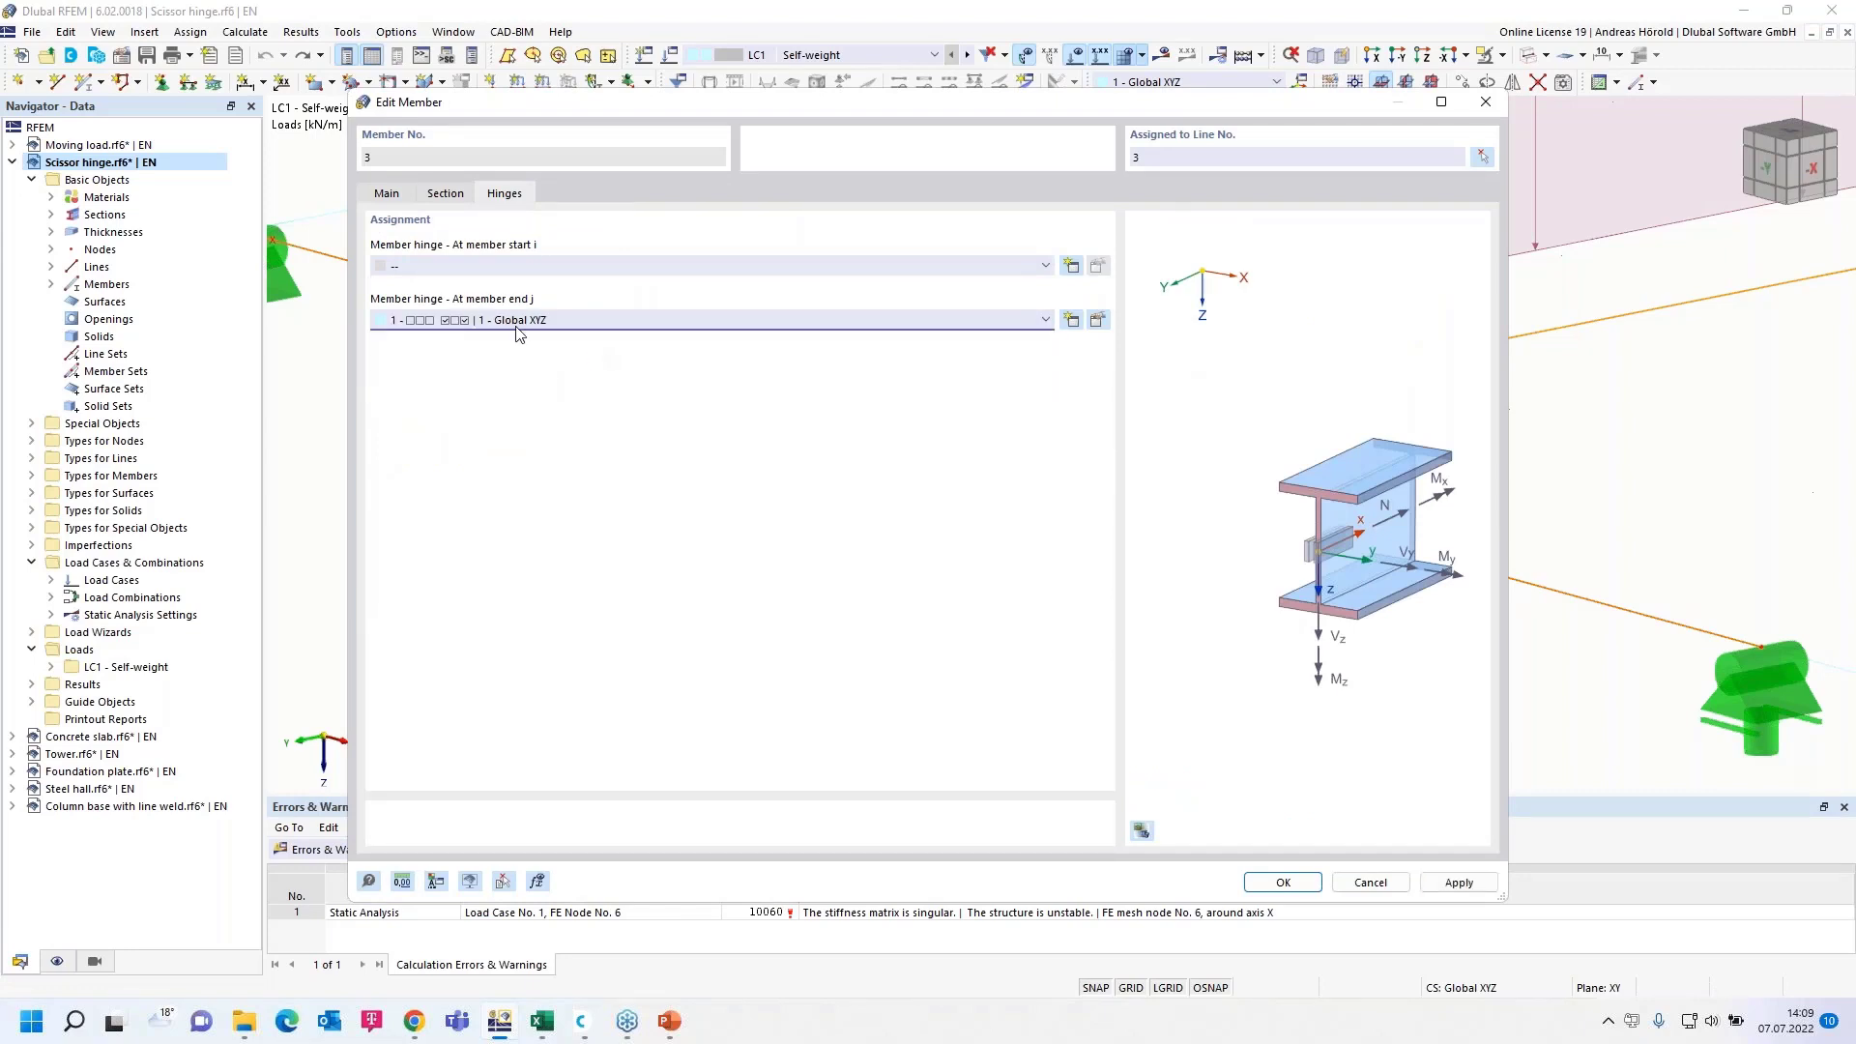
pyautogui.click(1283, 883)
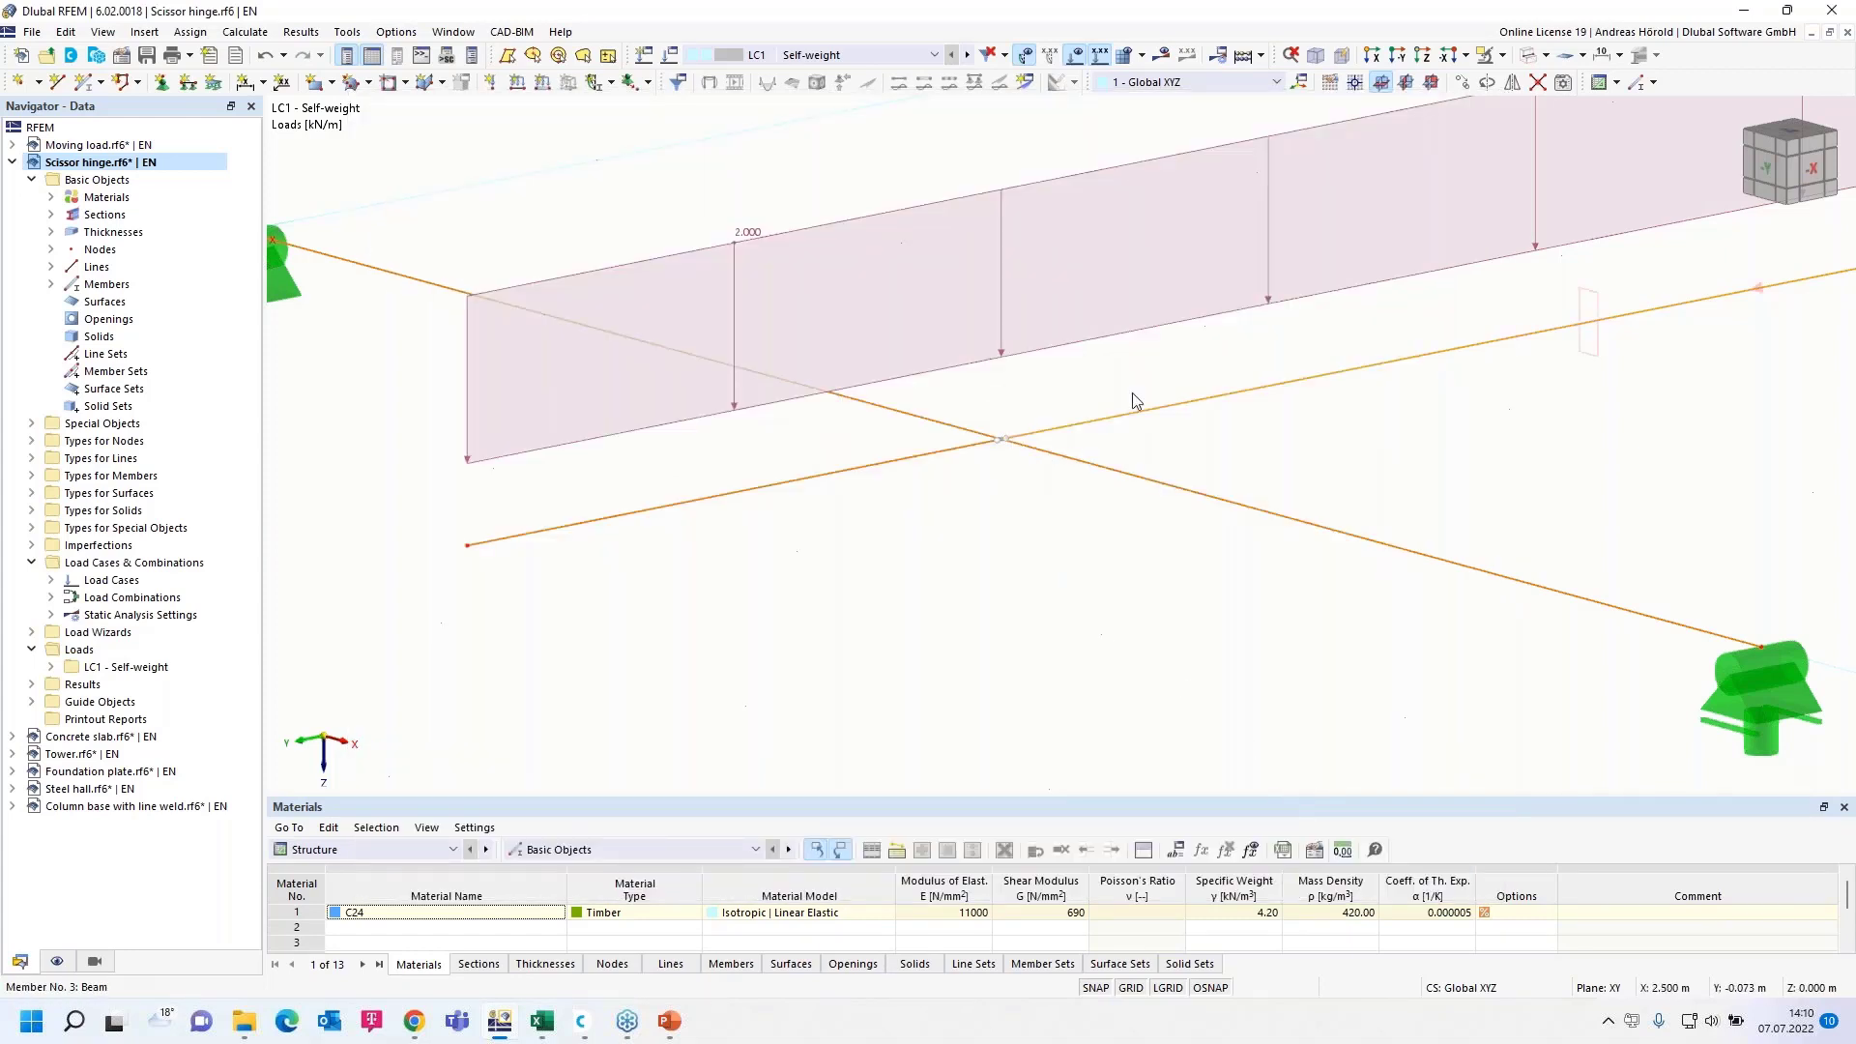
# Step: Rerun the LC1 calculation and orbit to view the My diagram (8.212 to −2.290 kNm)
pyautogui.click(1215, 56)
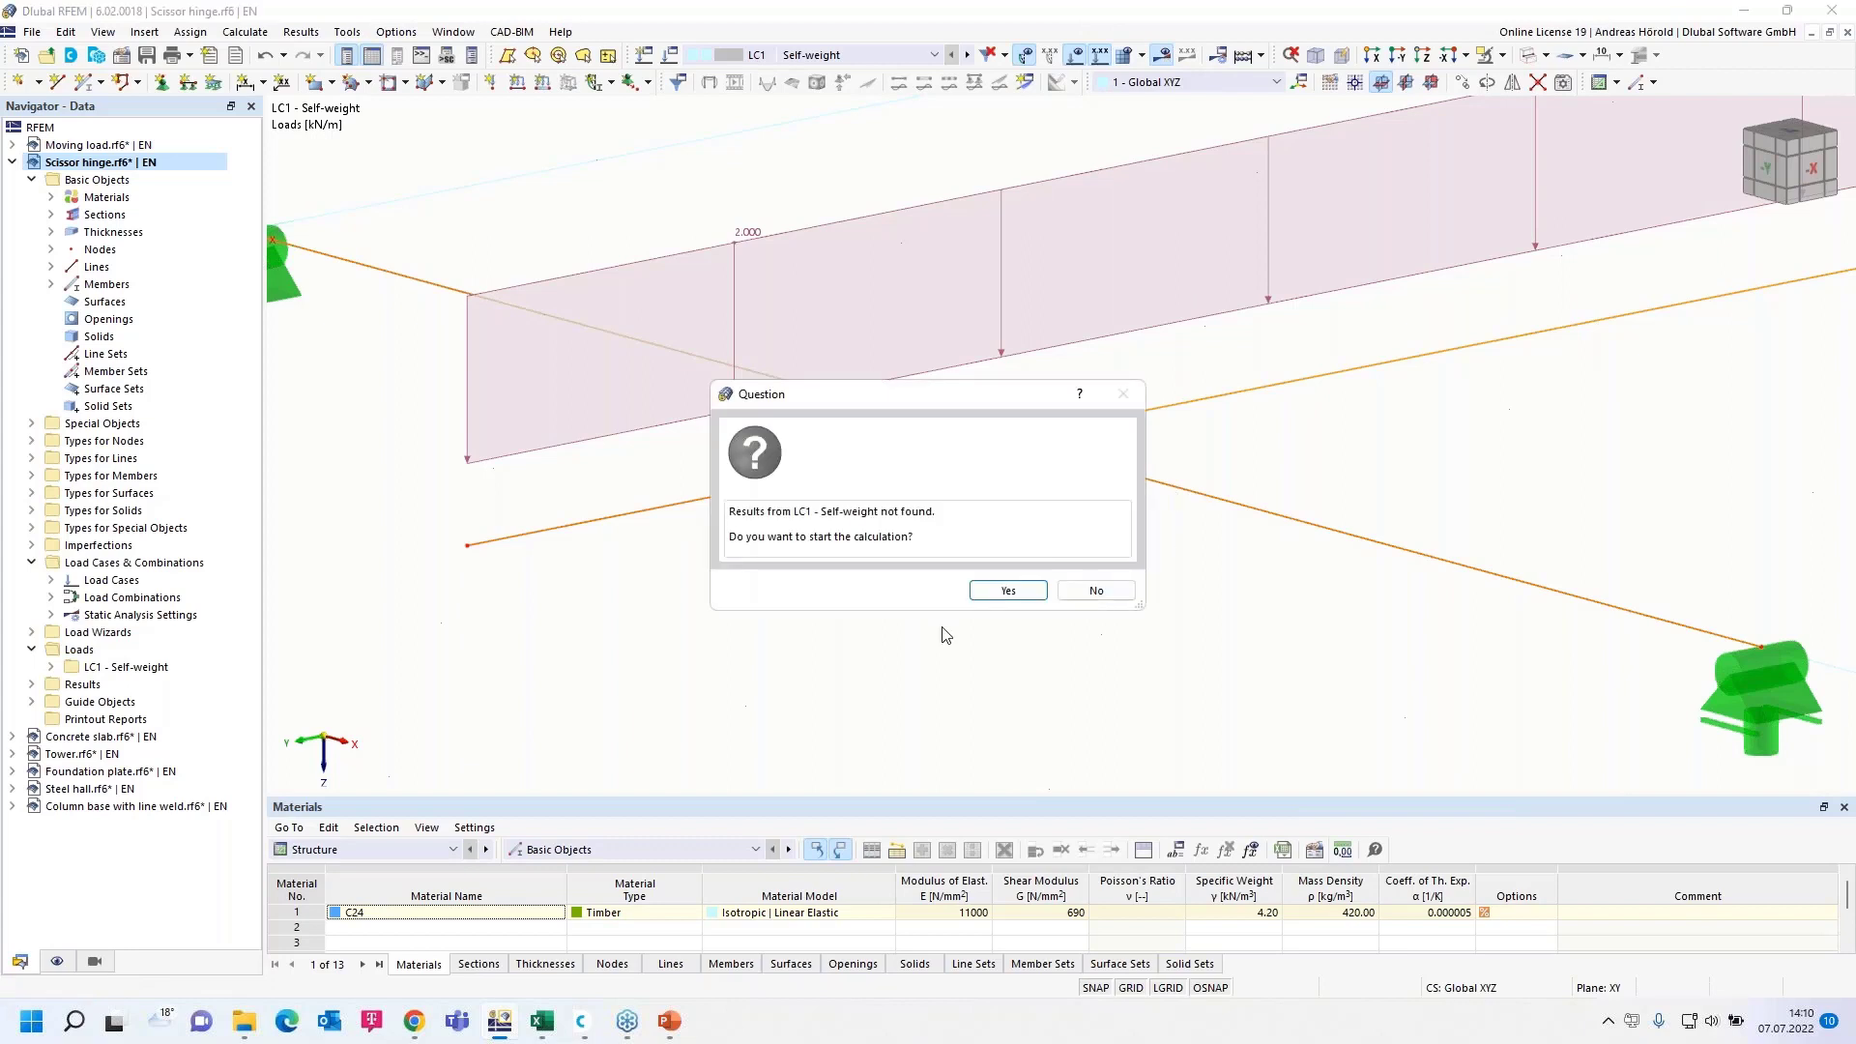
pyautogui.click(1011, 592)
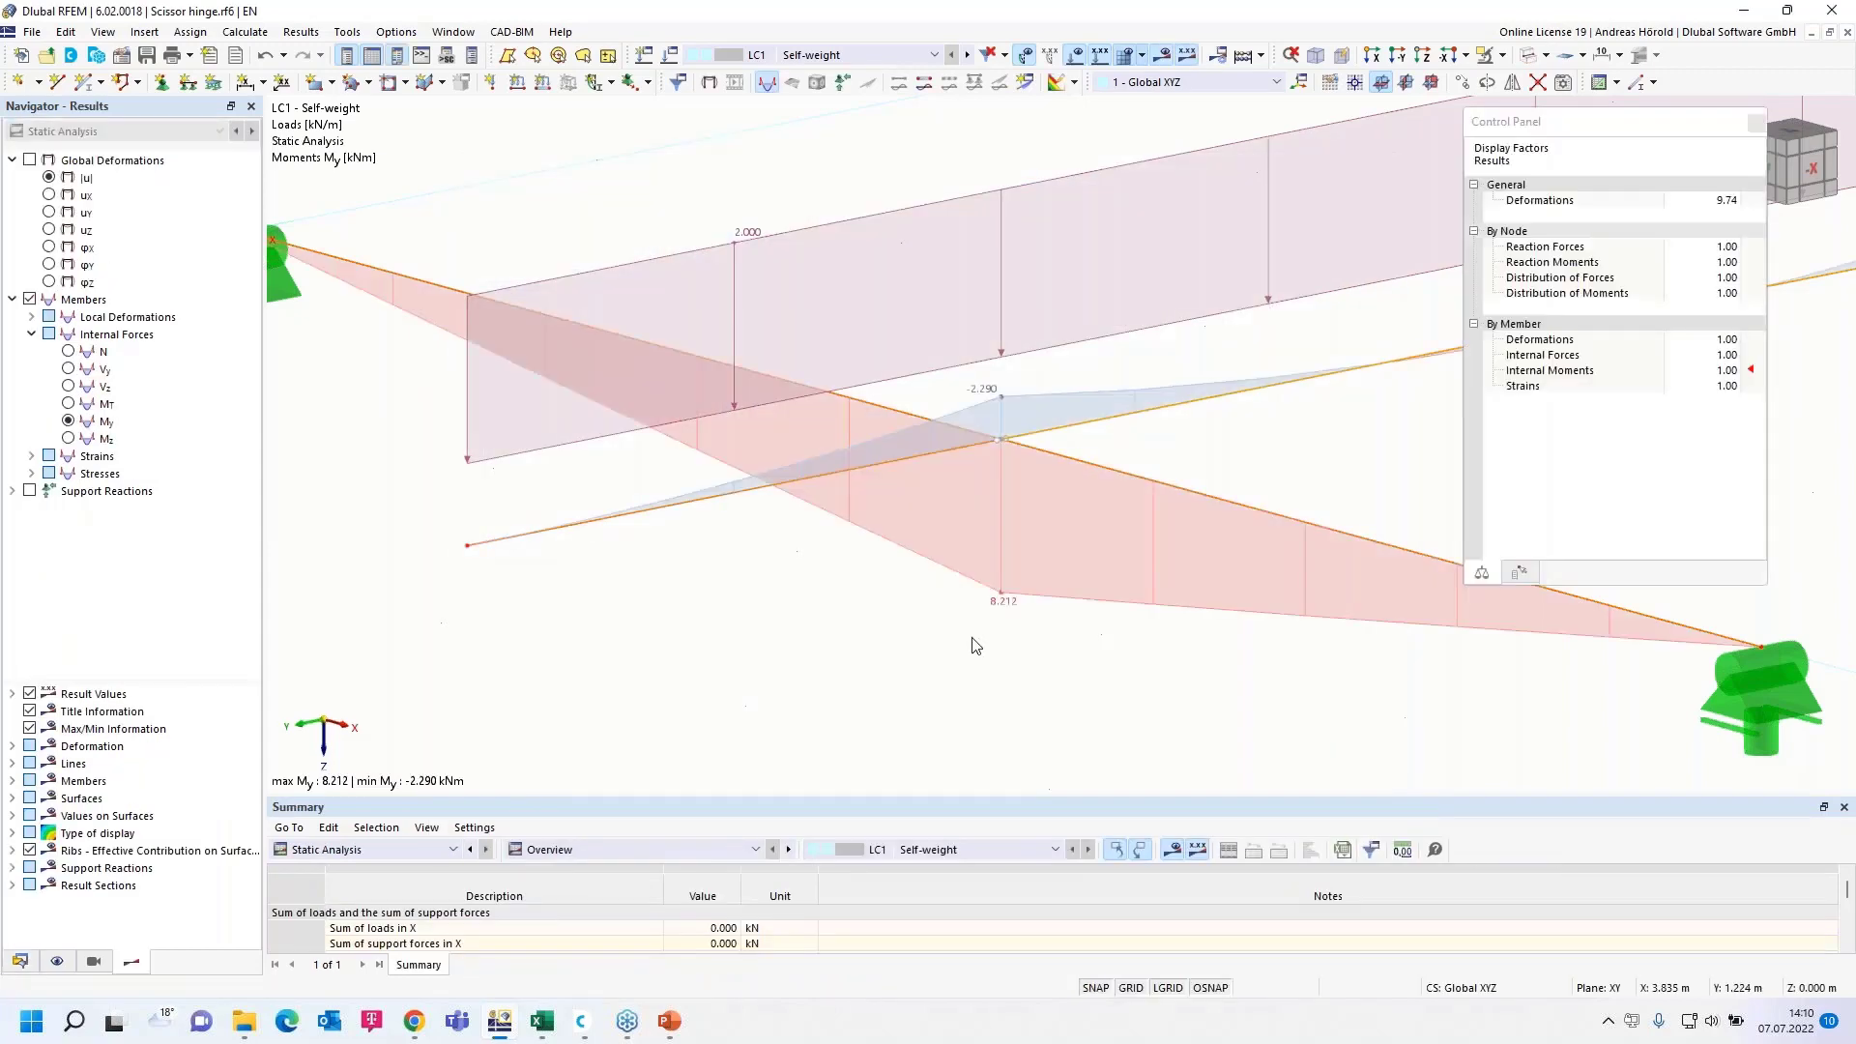
pyautogui.scroll(-1, 973, 645)
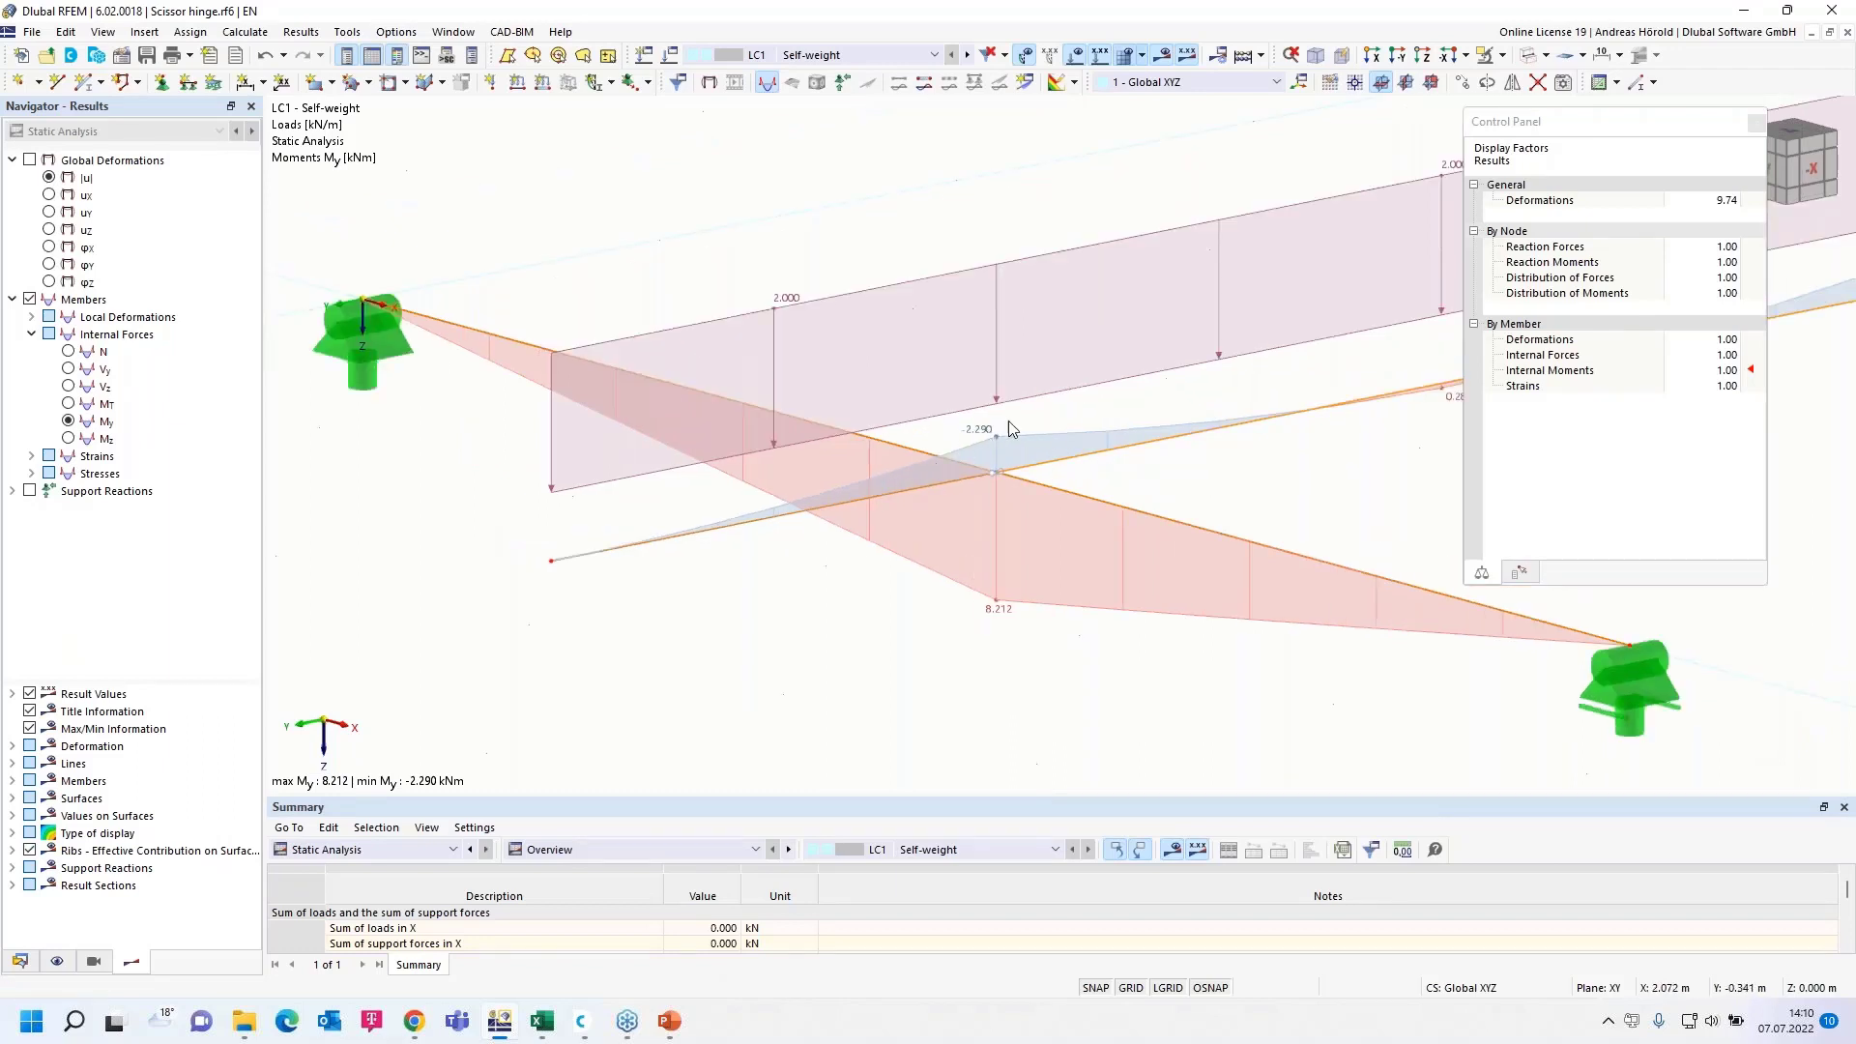
pyautogui.moveTo(1044, 655)
pyautogui.keyDown('ctrl'); pyautogui.mouseDown(button='middle')
pyautogui.moveTo(928, 674)
pyautogui.moveTo(1040, 518)
pyautogui.mouseUp(button='middle'); pyautogui.keyUp('ctrl')
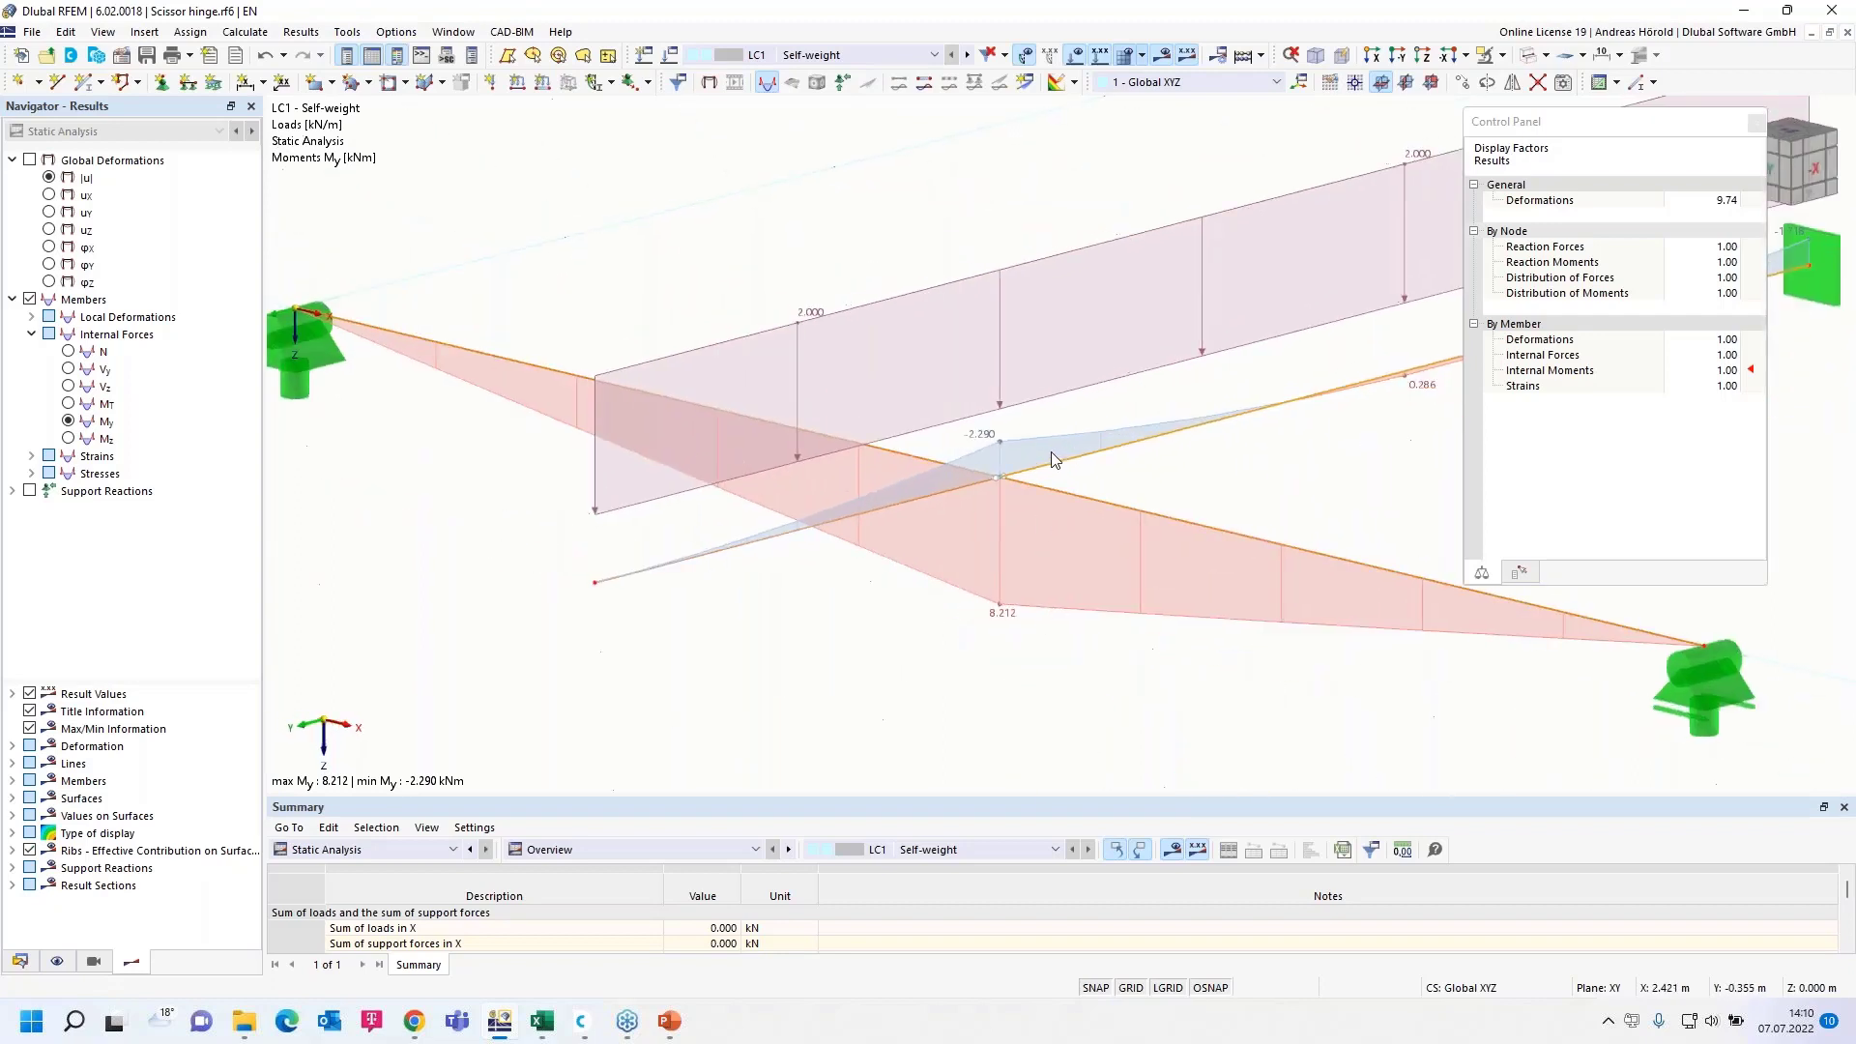
# Step: Switch between the MT and My diagrams, then show the Navigator's Data tree
pyautogui.click(69, 403)
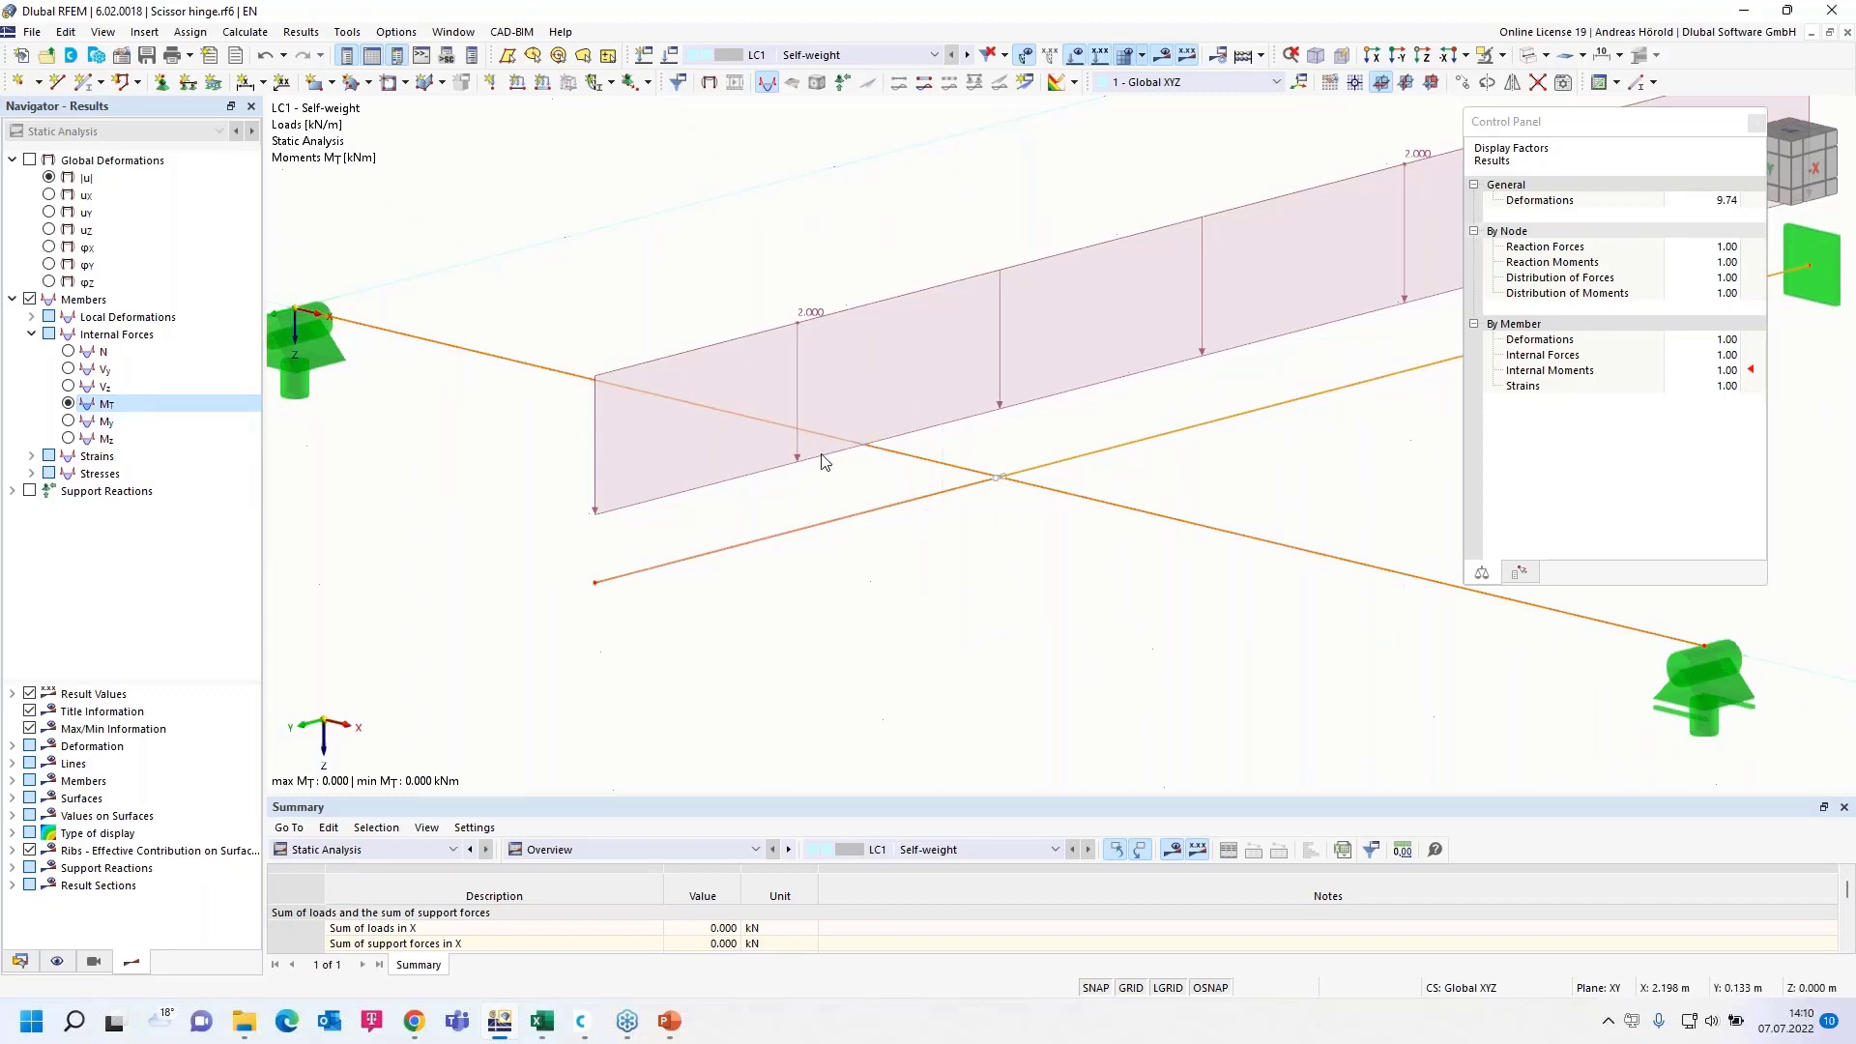
pyautogui.click(68, 422)
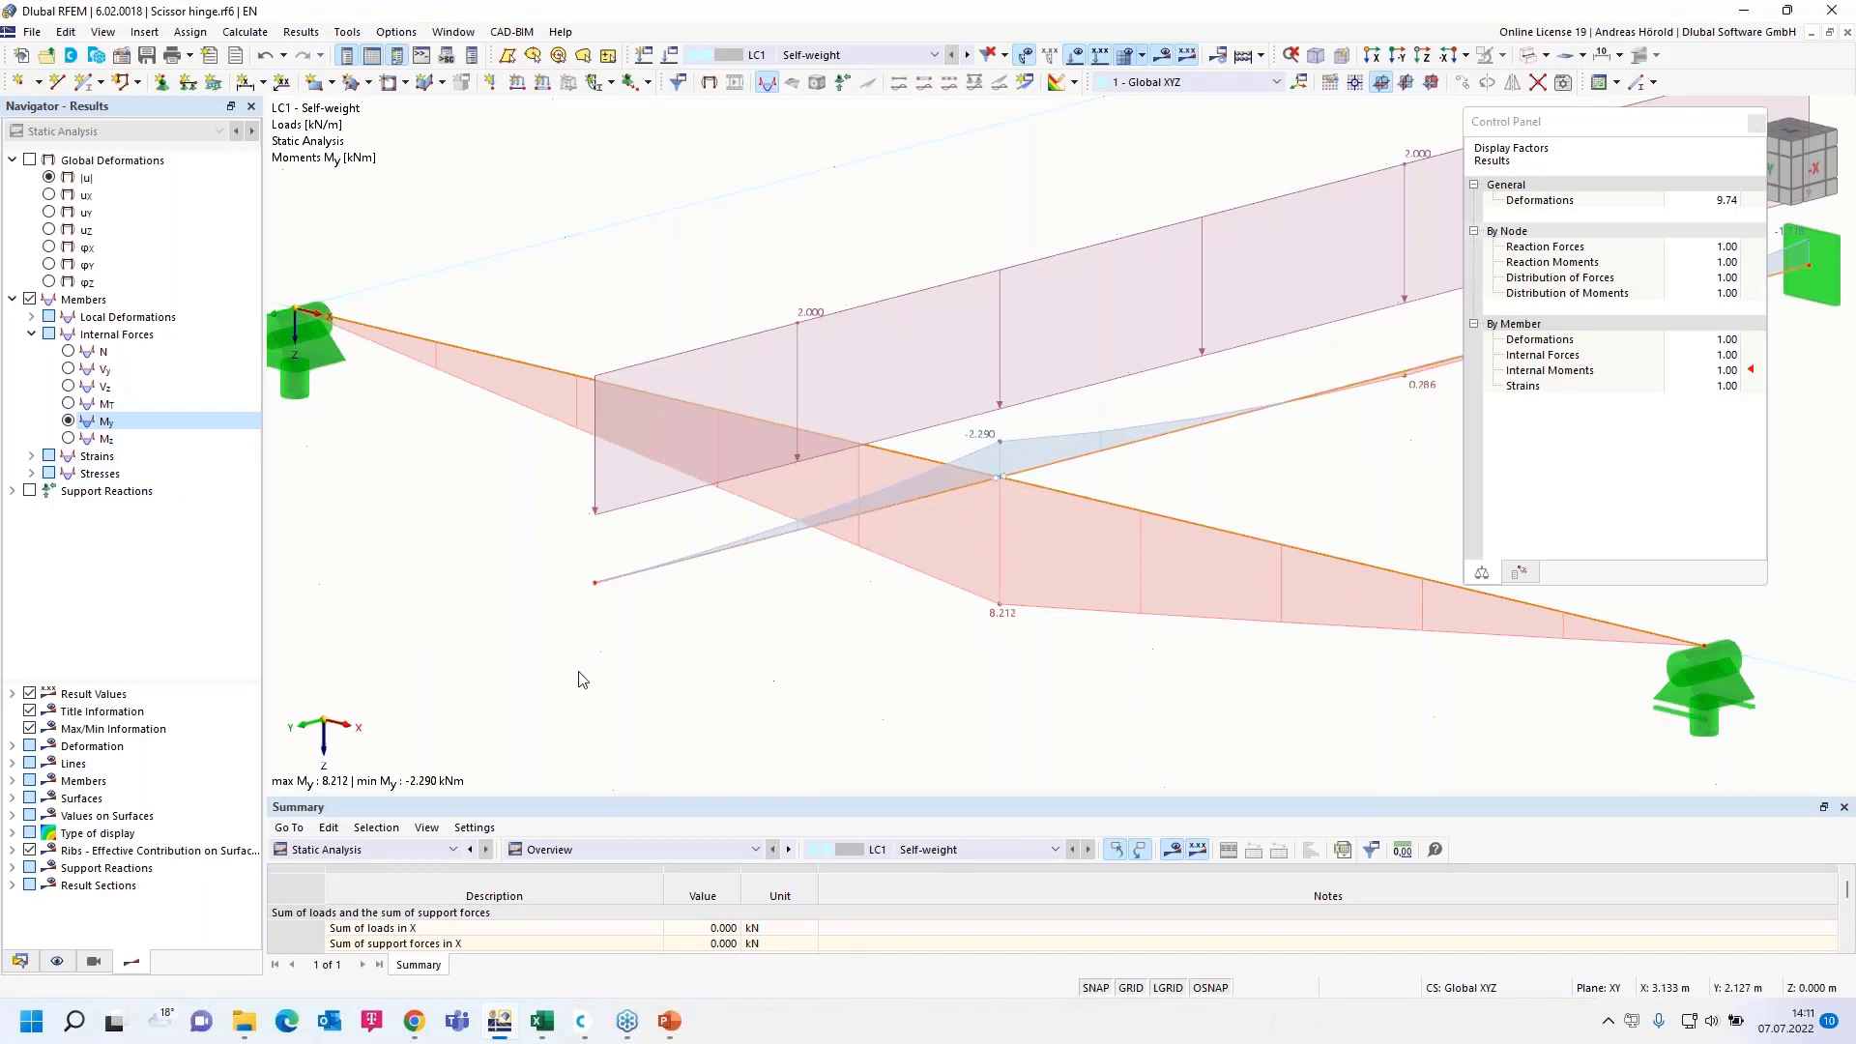
pyautogui.click(20, 963)
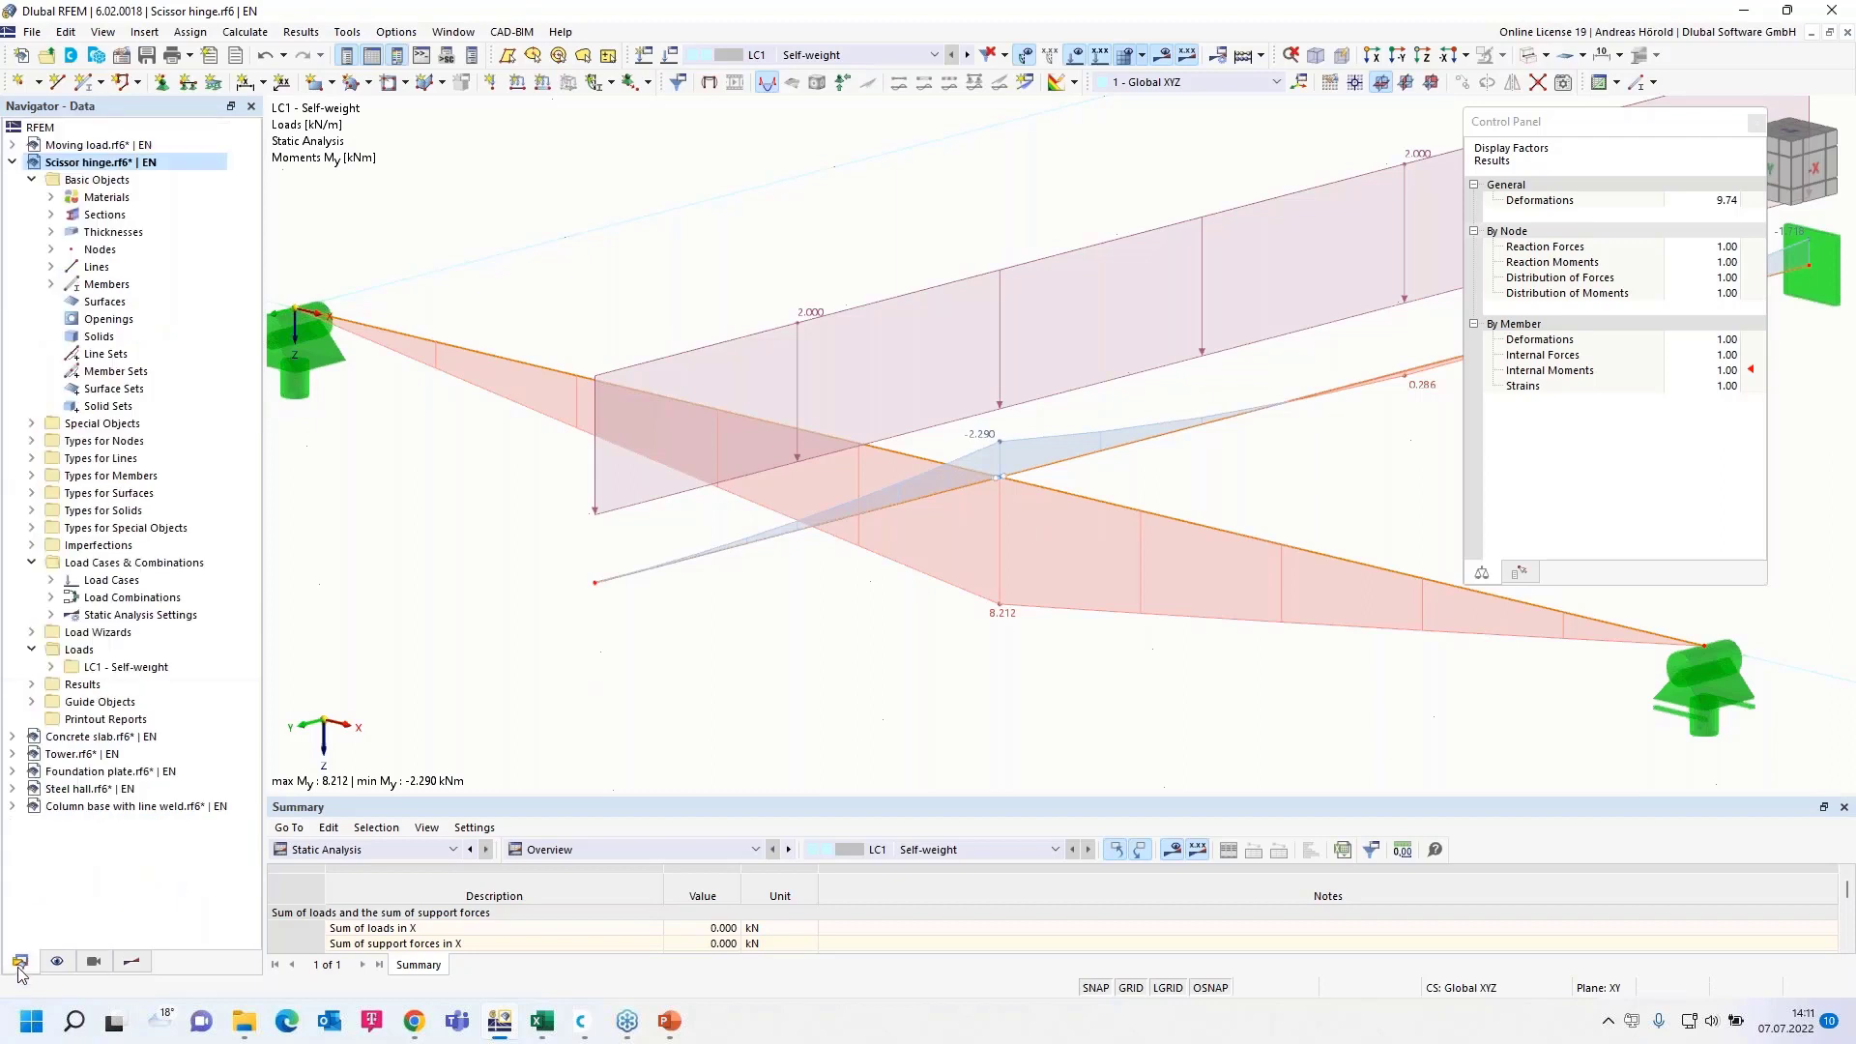
# Step: Collapse Scissor hinge, activate Concrete slab.rf6 and orbit to a low edge view
pyautogui.click(13, 164)
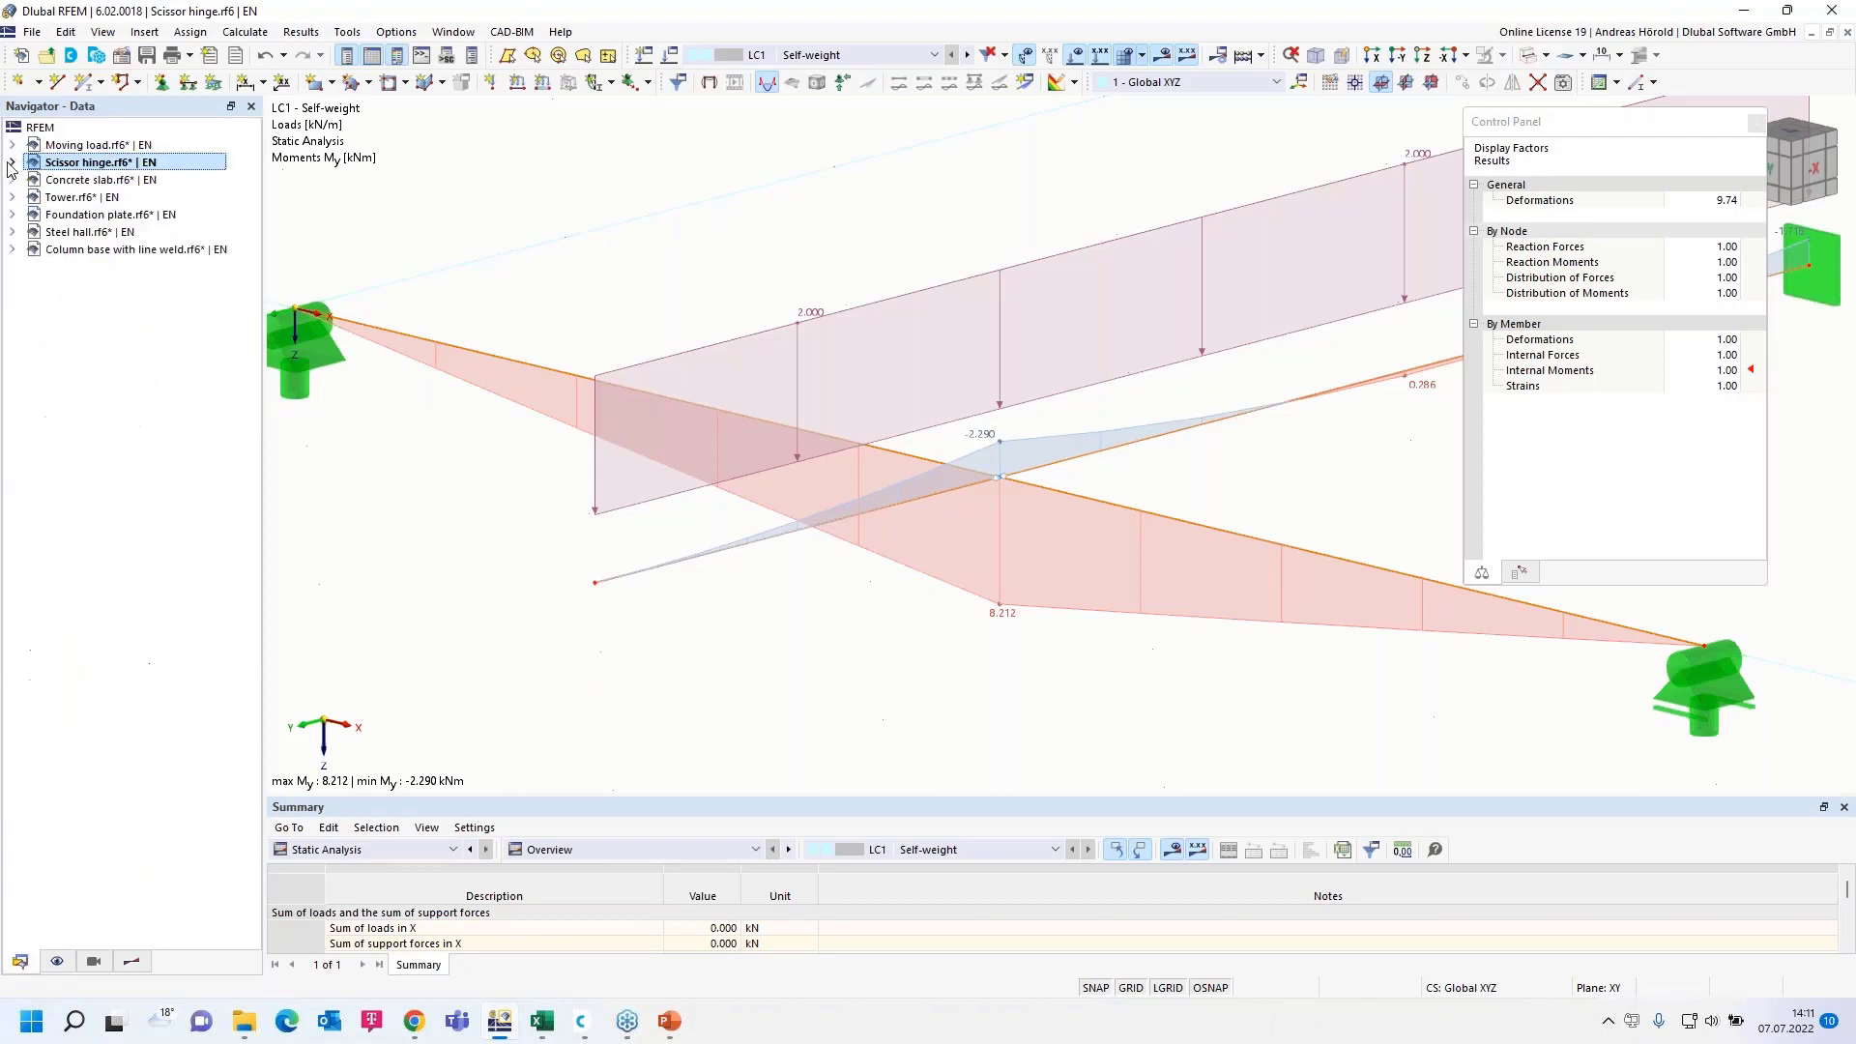
pyautogui.click(95, 180)
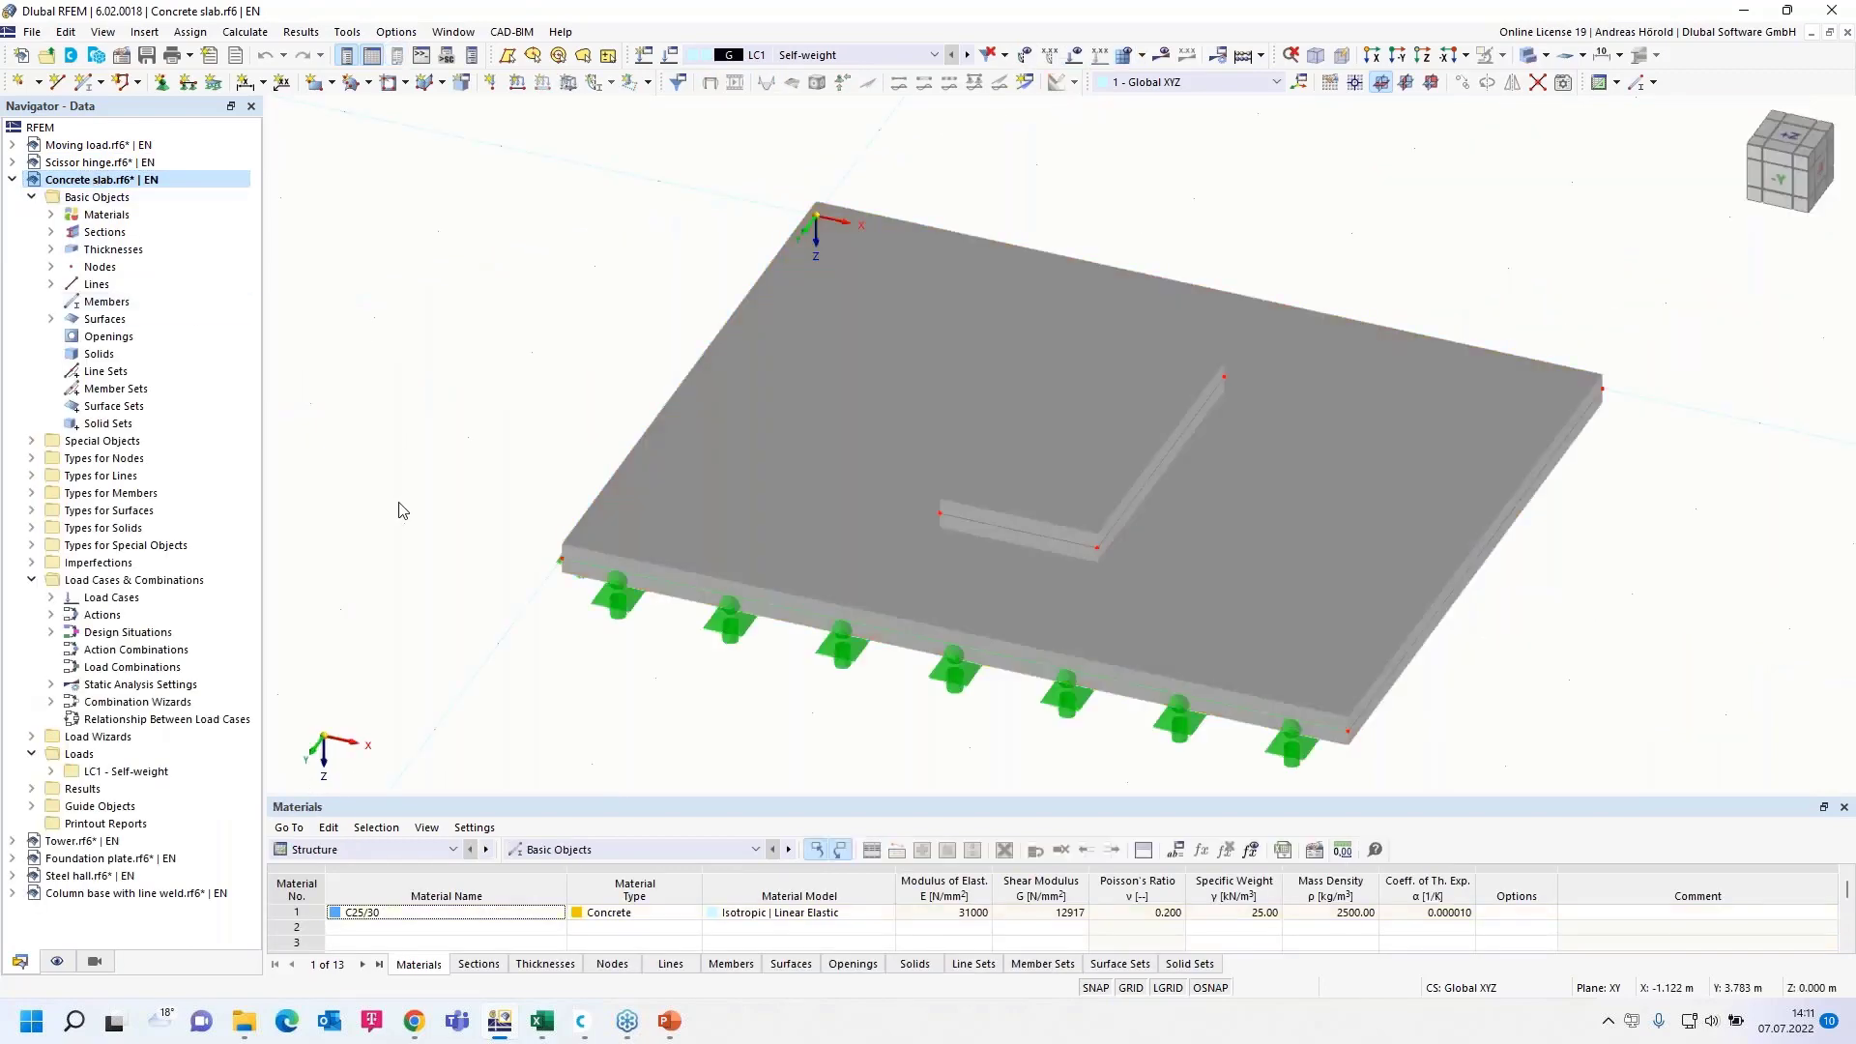
pyautogui.moveTo(402, 510); pyautogui.dragTo(384, 444, button='right')
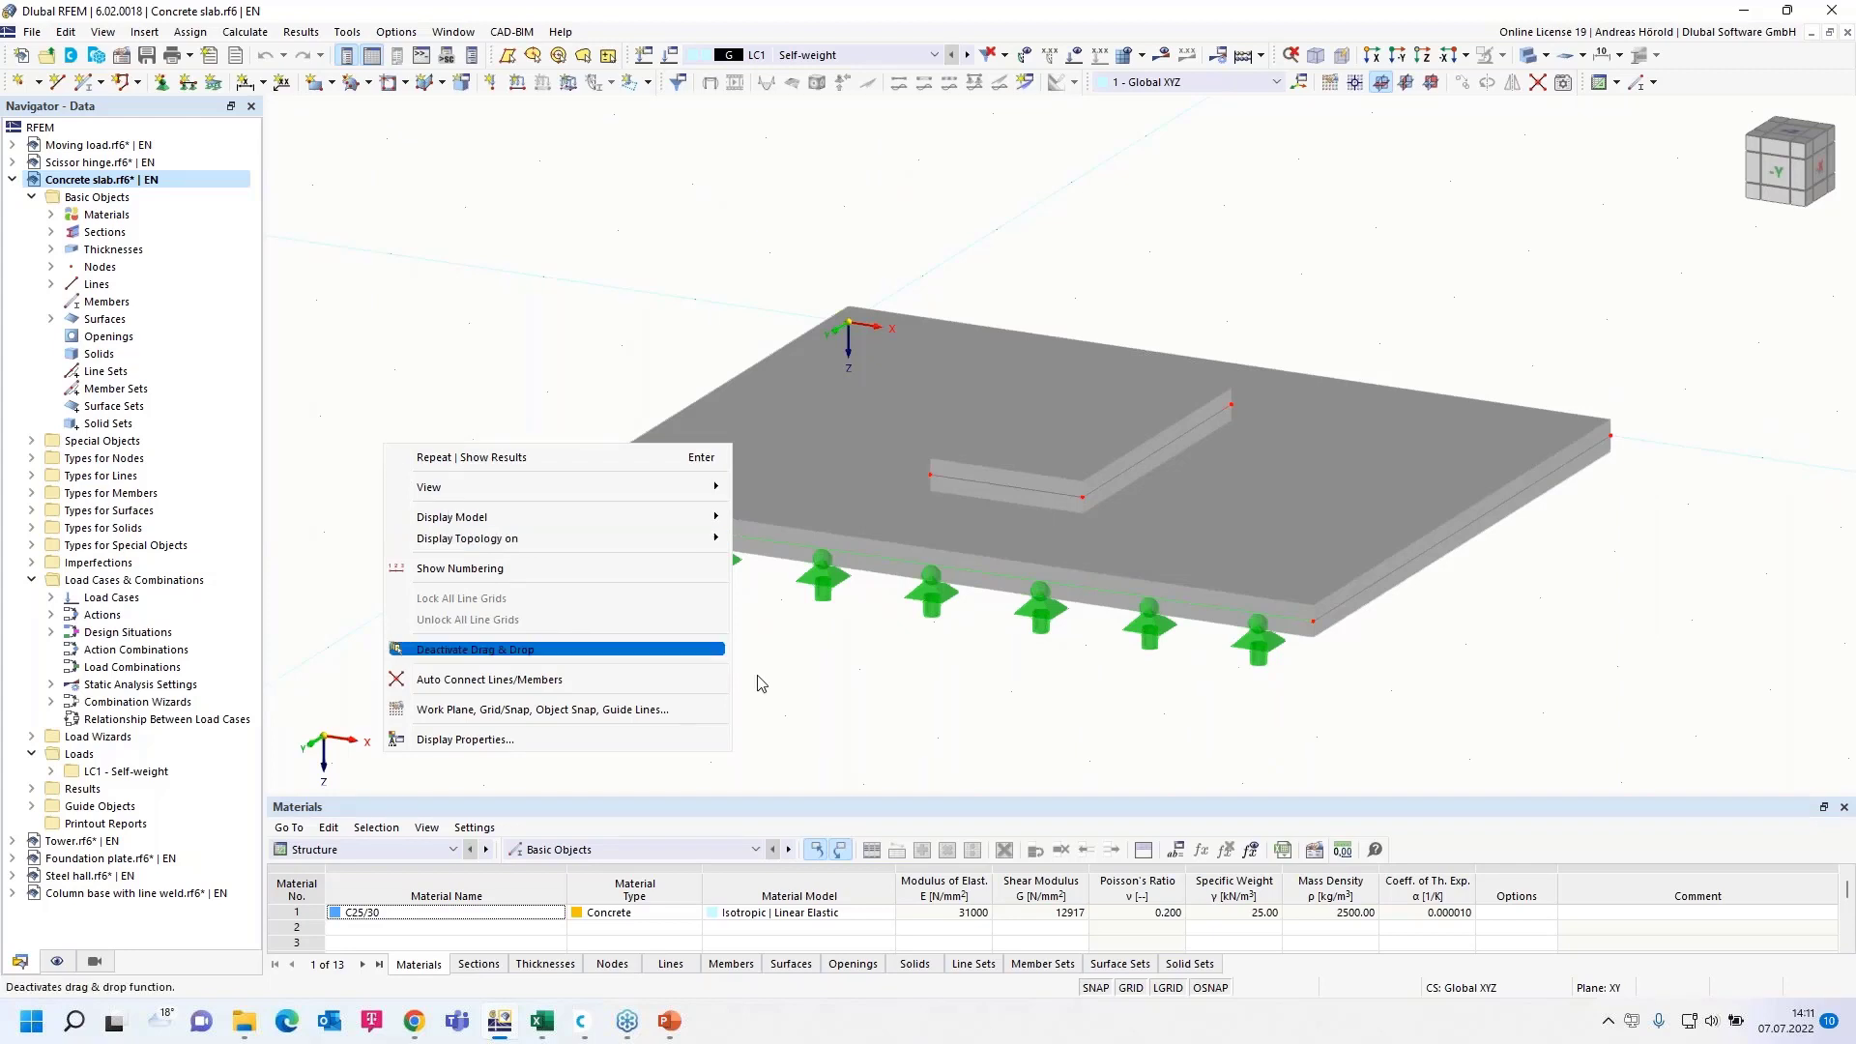
pyautogui.click(912, 696)
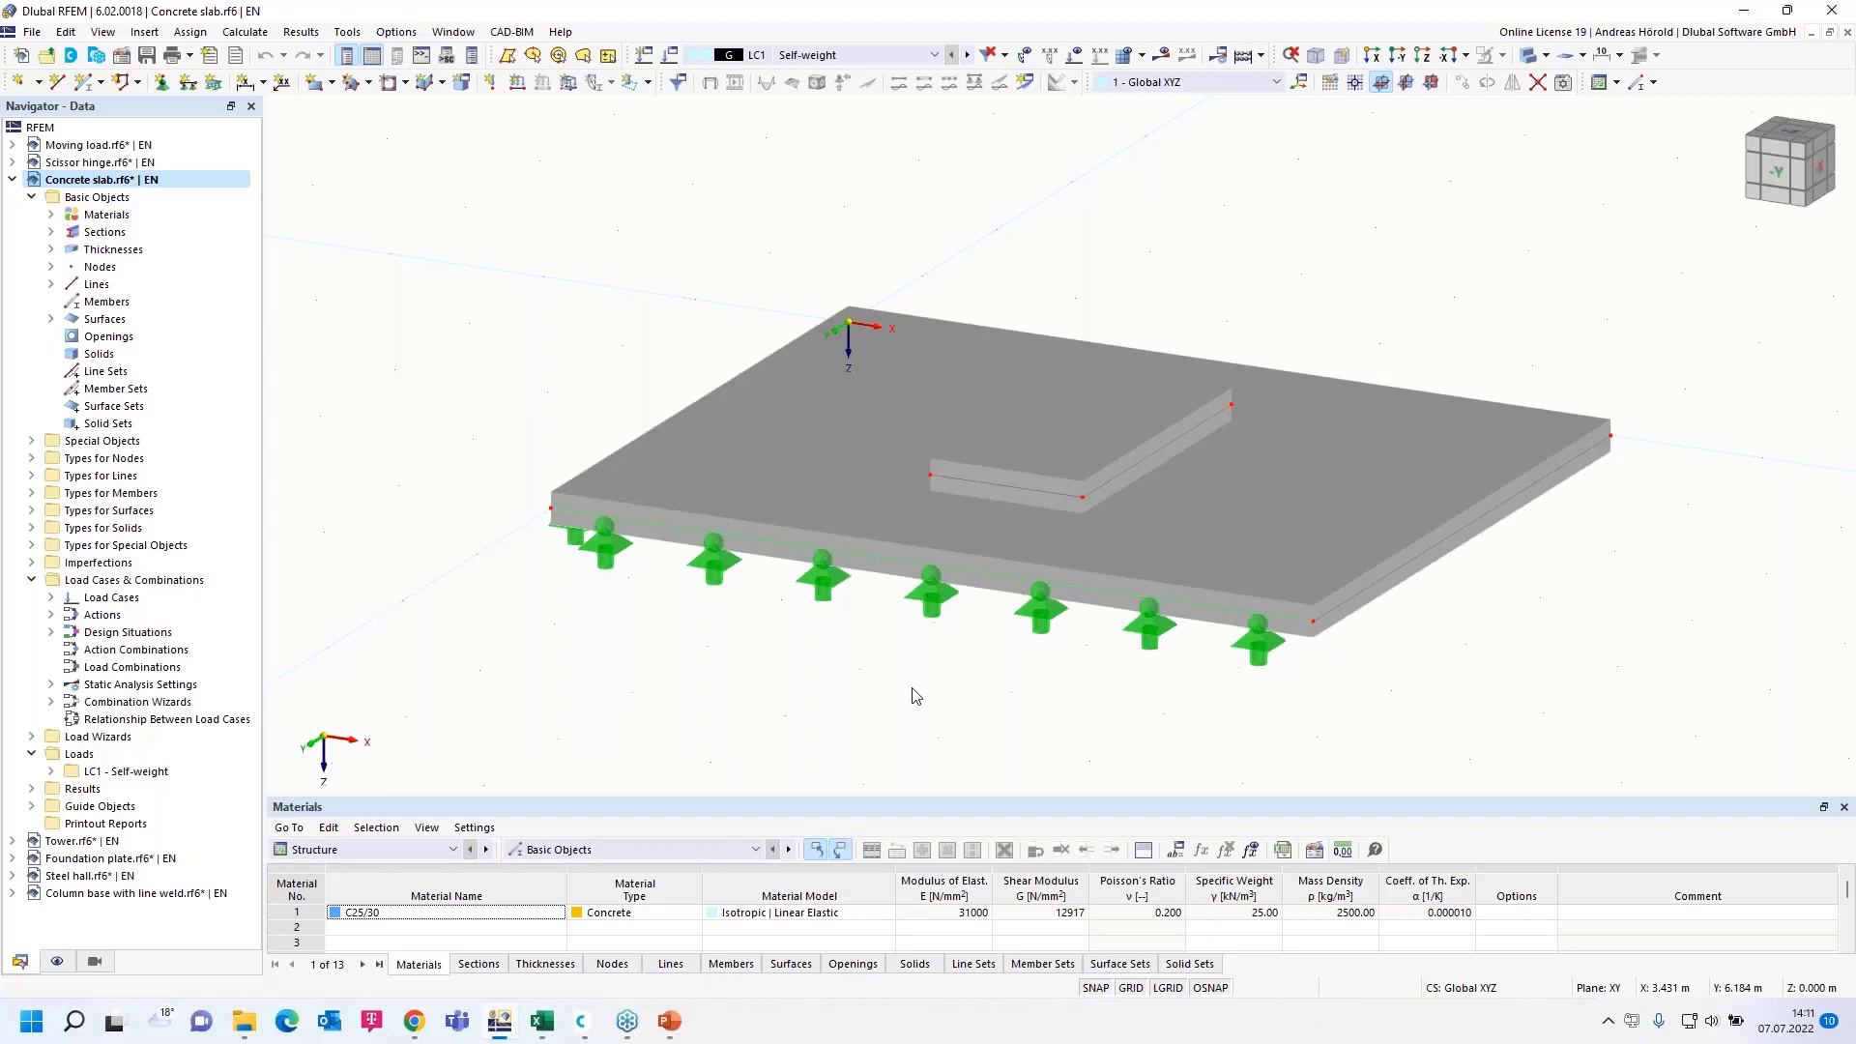
pyautogui.keyDown('ctrl'); pyautogui.moveTo(855, 714); pyautogui.dragTo(870, 670, button='middle'); pyautogui.keyUp('ctrl')
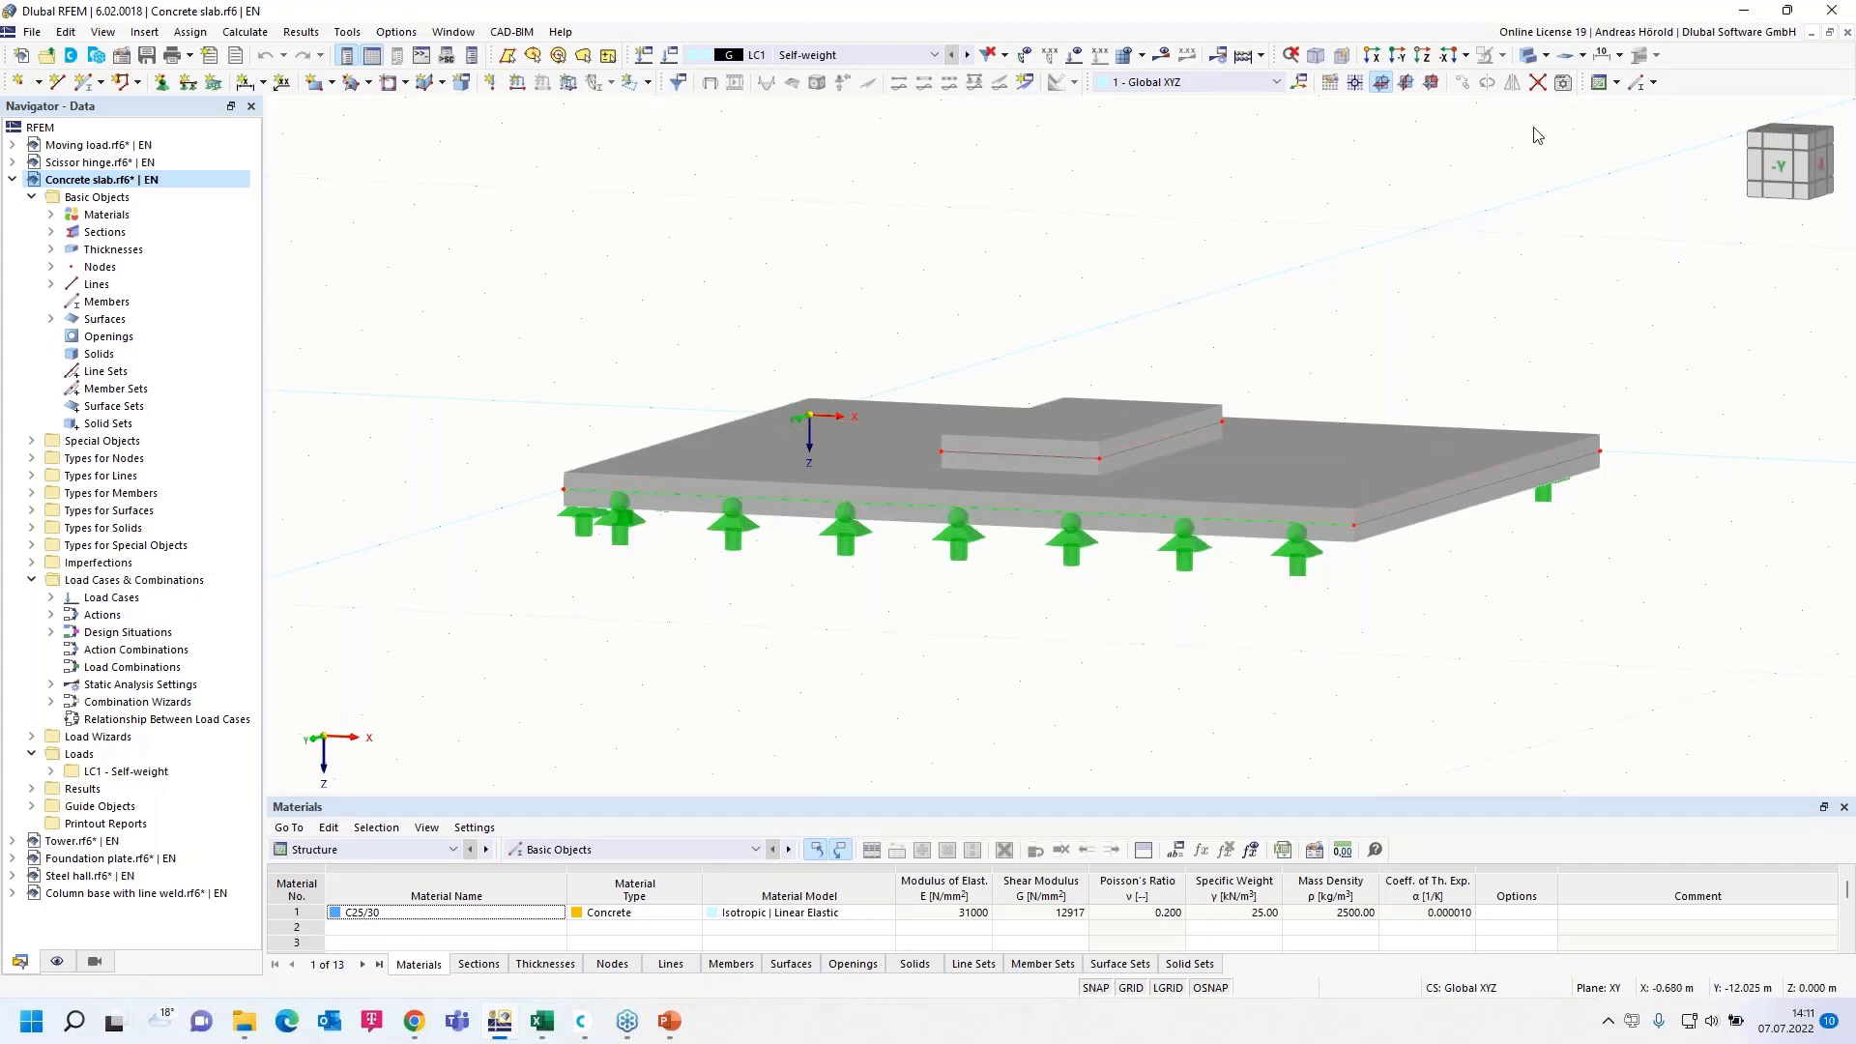
# Step: Show the slab as Wireframe Model, tilt the view and expand Special Objects
pyautogui.click(1547, 56)
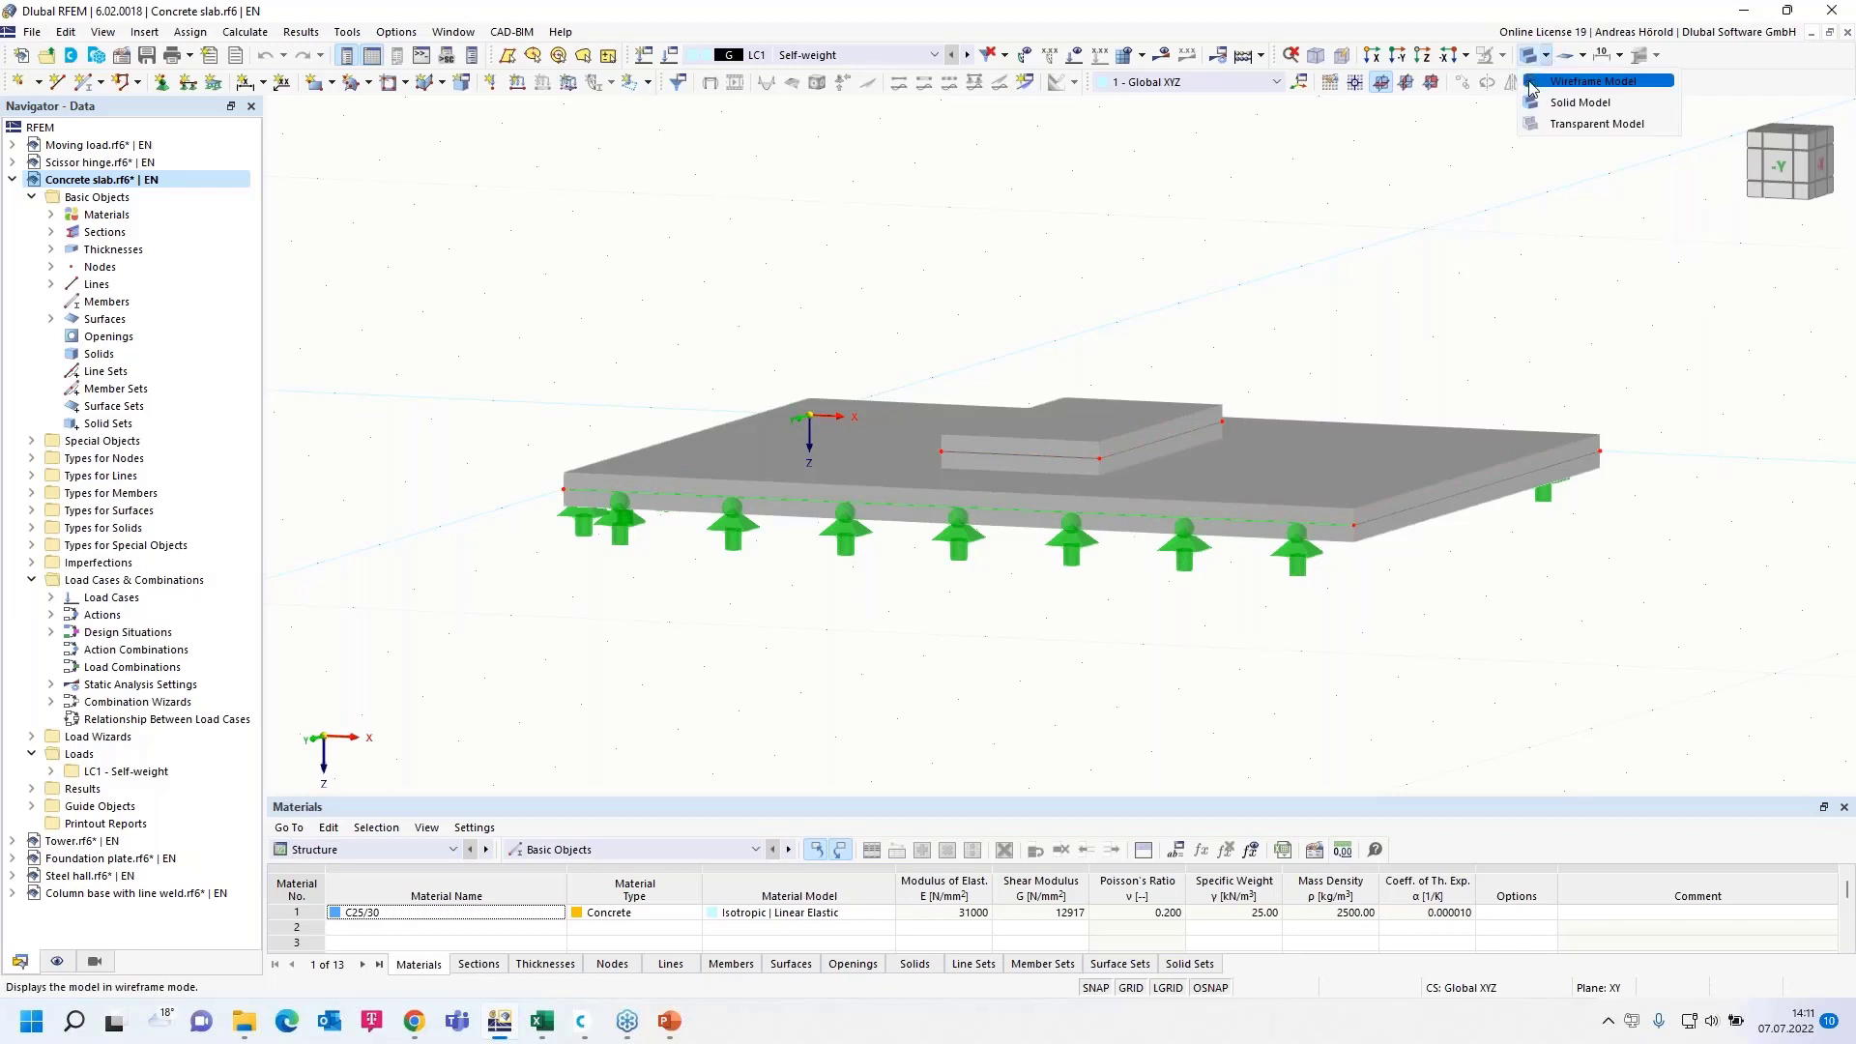
pyautogui.click(1543, 81)
pyautogui.moveTo(1114, 730)
pyautogui.keyDown('ctrl'); pyautogui.mouseDown(button='middle')
pyautogui.moveTo(1127, 788)
pyautogui.moveTo(1138, 697)
pyautogui.mouseUp(button='middle'); pyautogui.keyUp('ctrl')
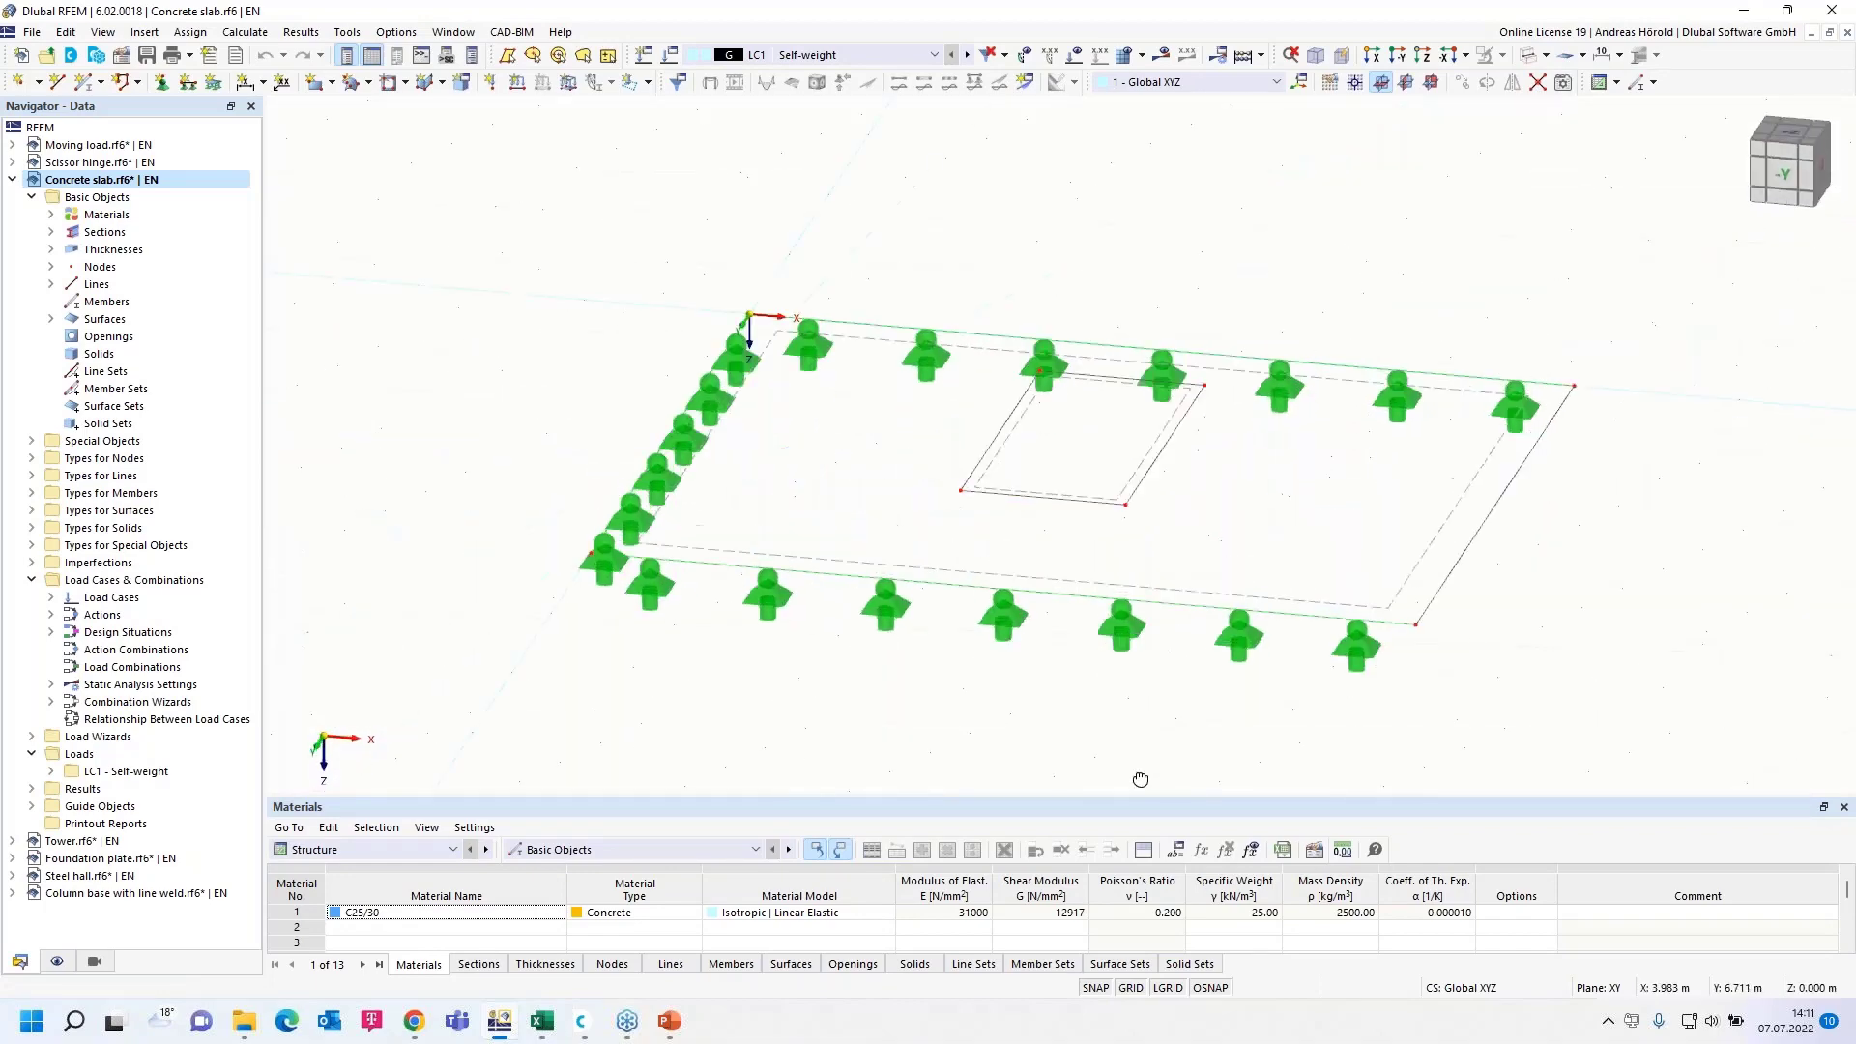
pyautogui.keyDown('ctrl'); pyautogui.moveTo(1139, 696); pyautogui.dragTo(1135, 788, button='right'); pyautogui.keyUp('ctrl')
pyautogui.click(708, 788)
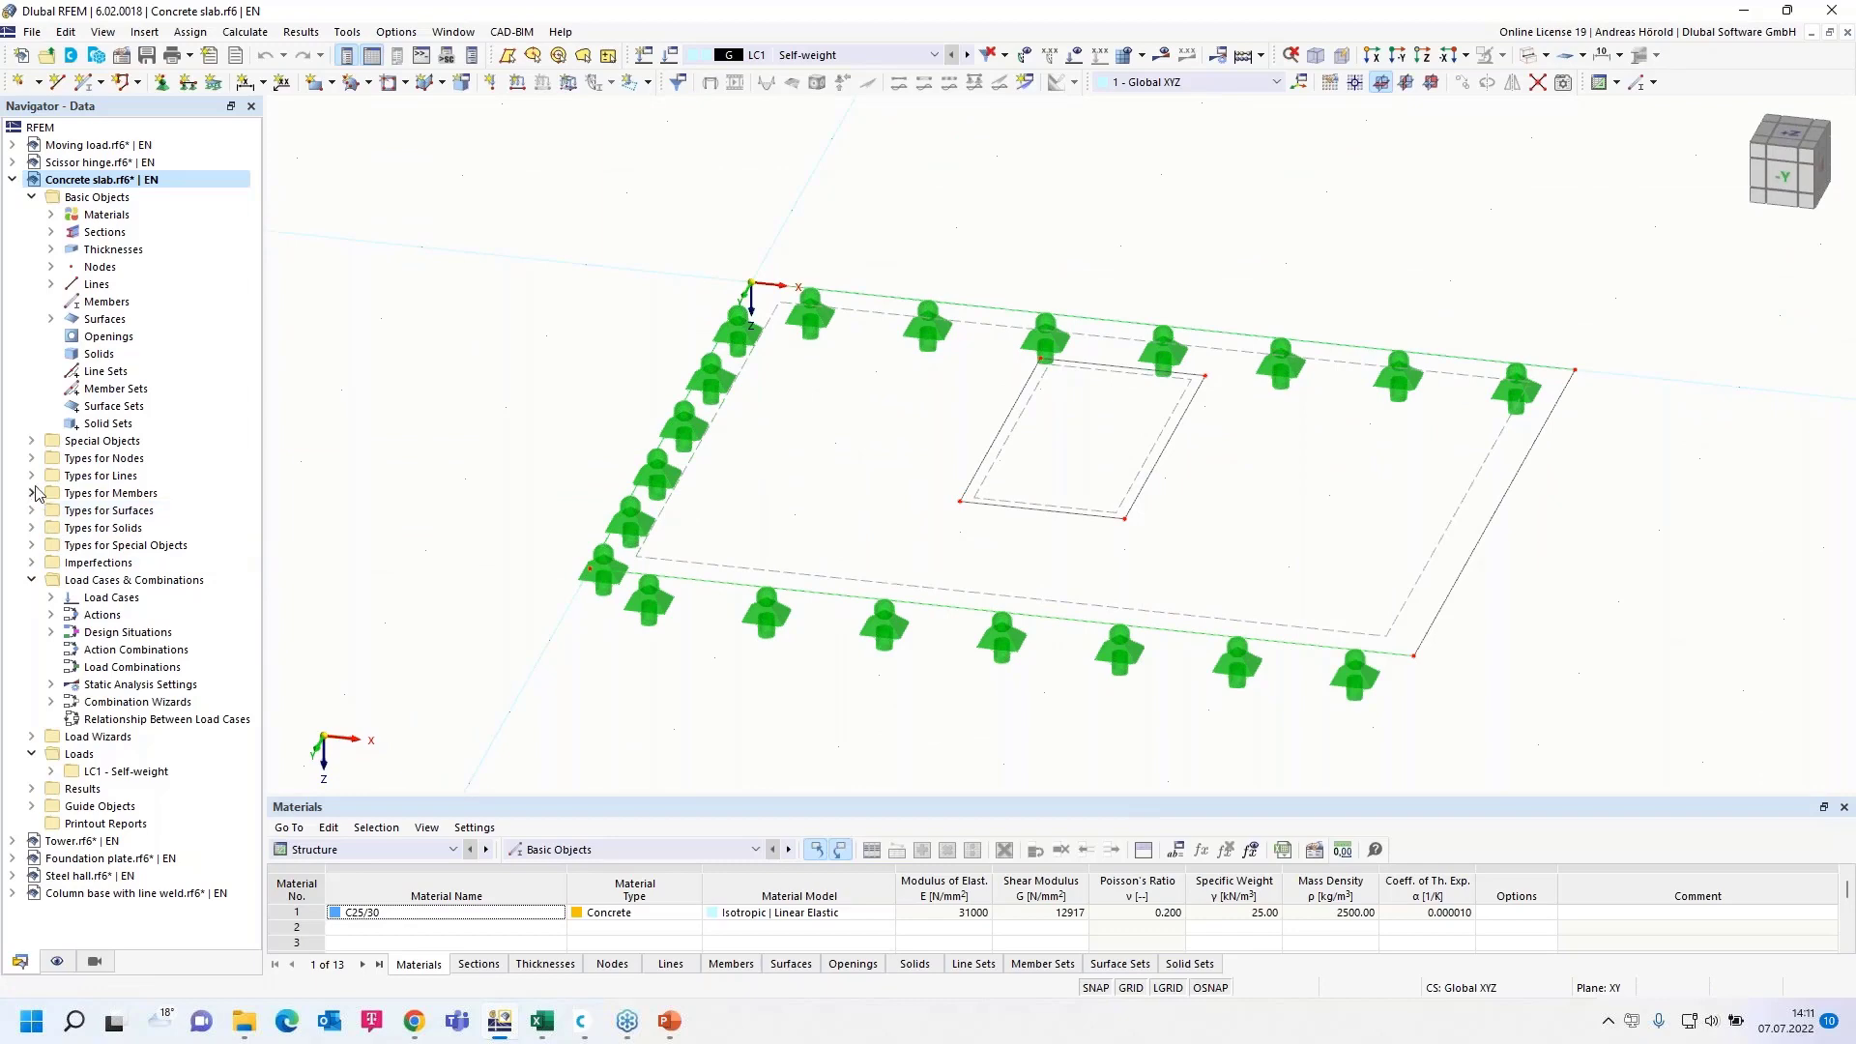
pyautogui.click(24, 430)
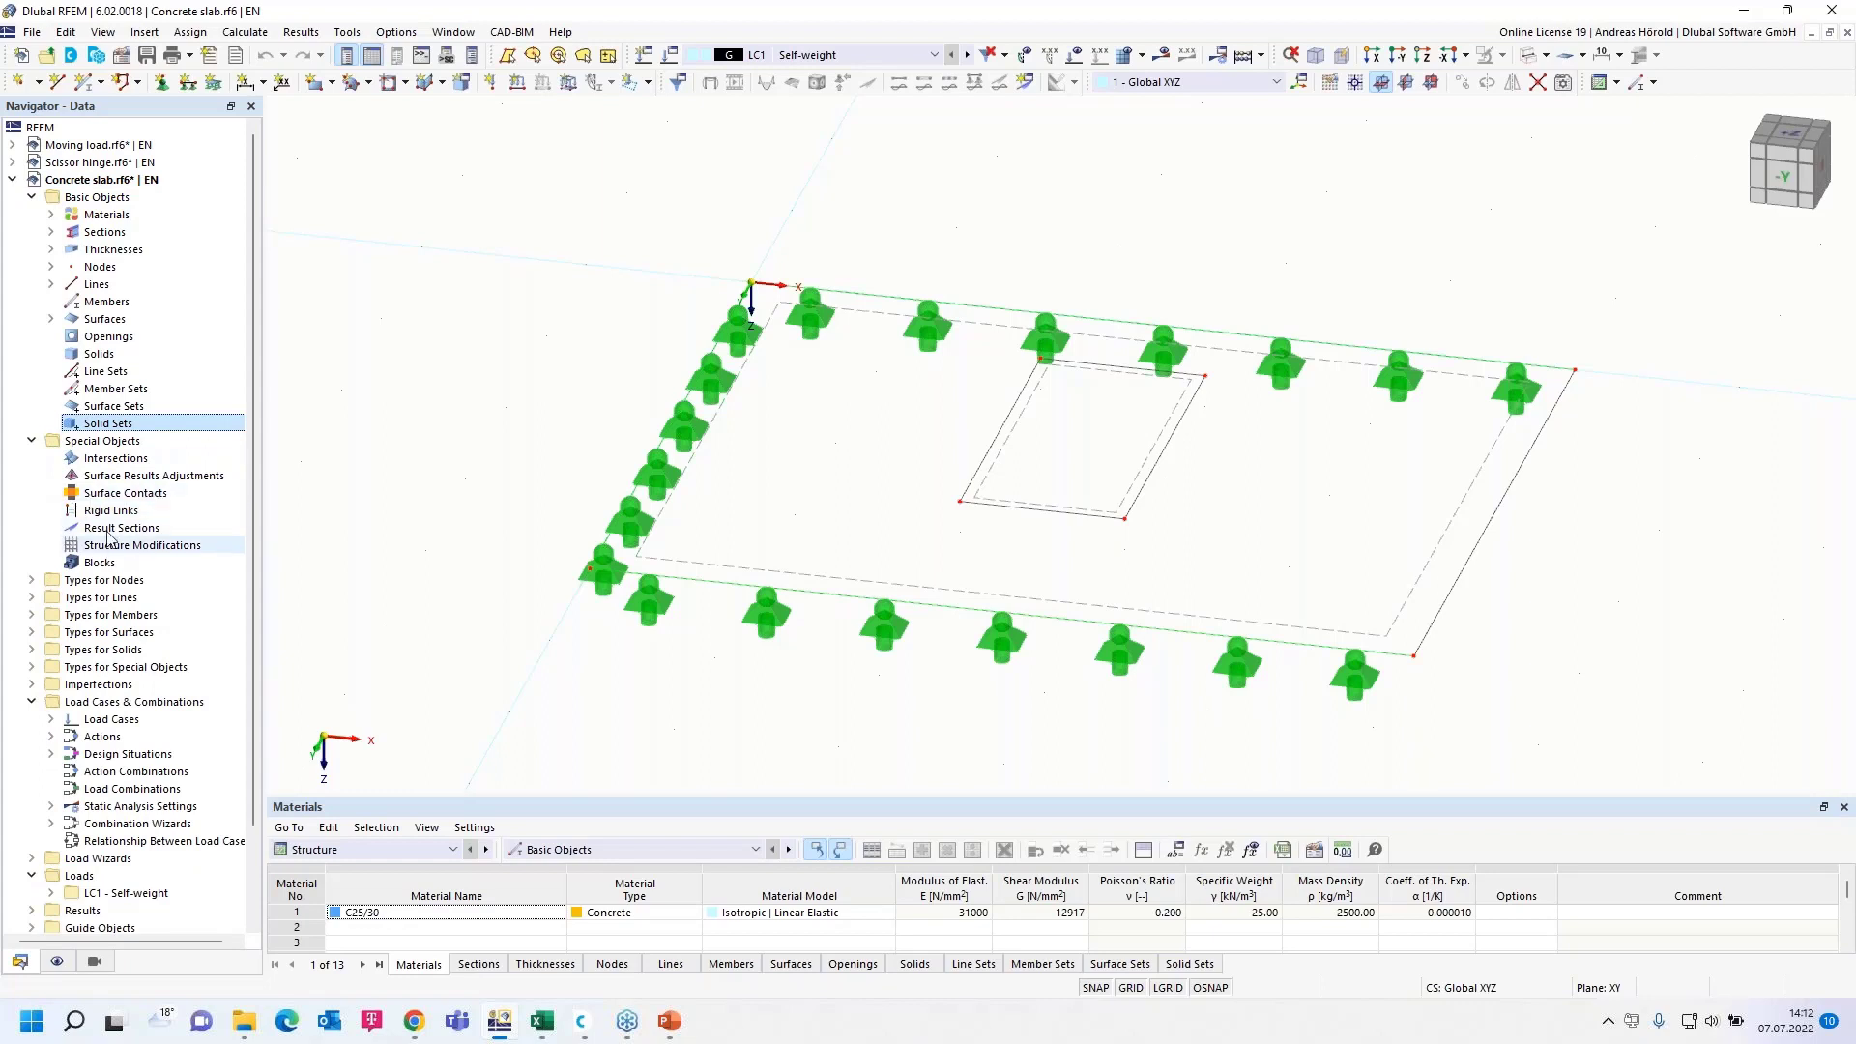
# Step: Create surface contact 1 with surface 2 as Group 1 and surface 1 as Group 2
pyautogui.rightClick(132, 501)
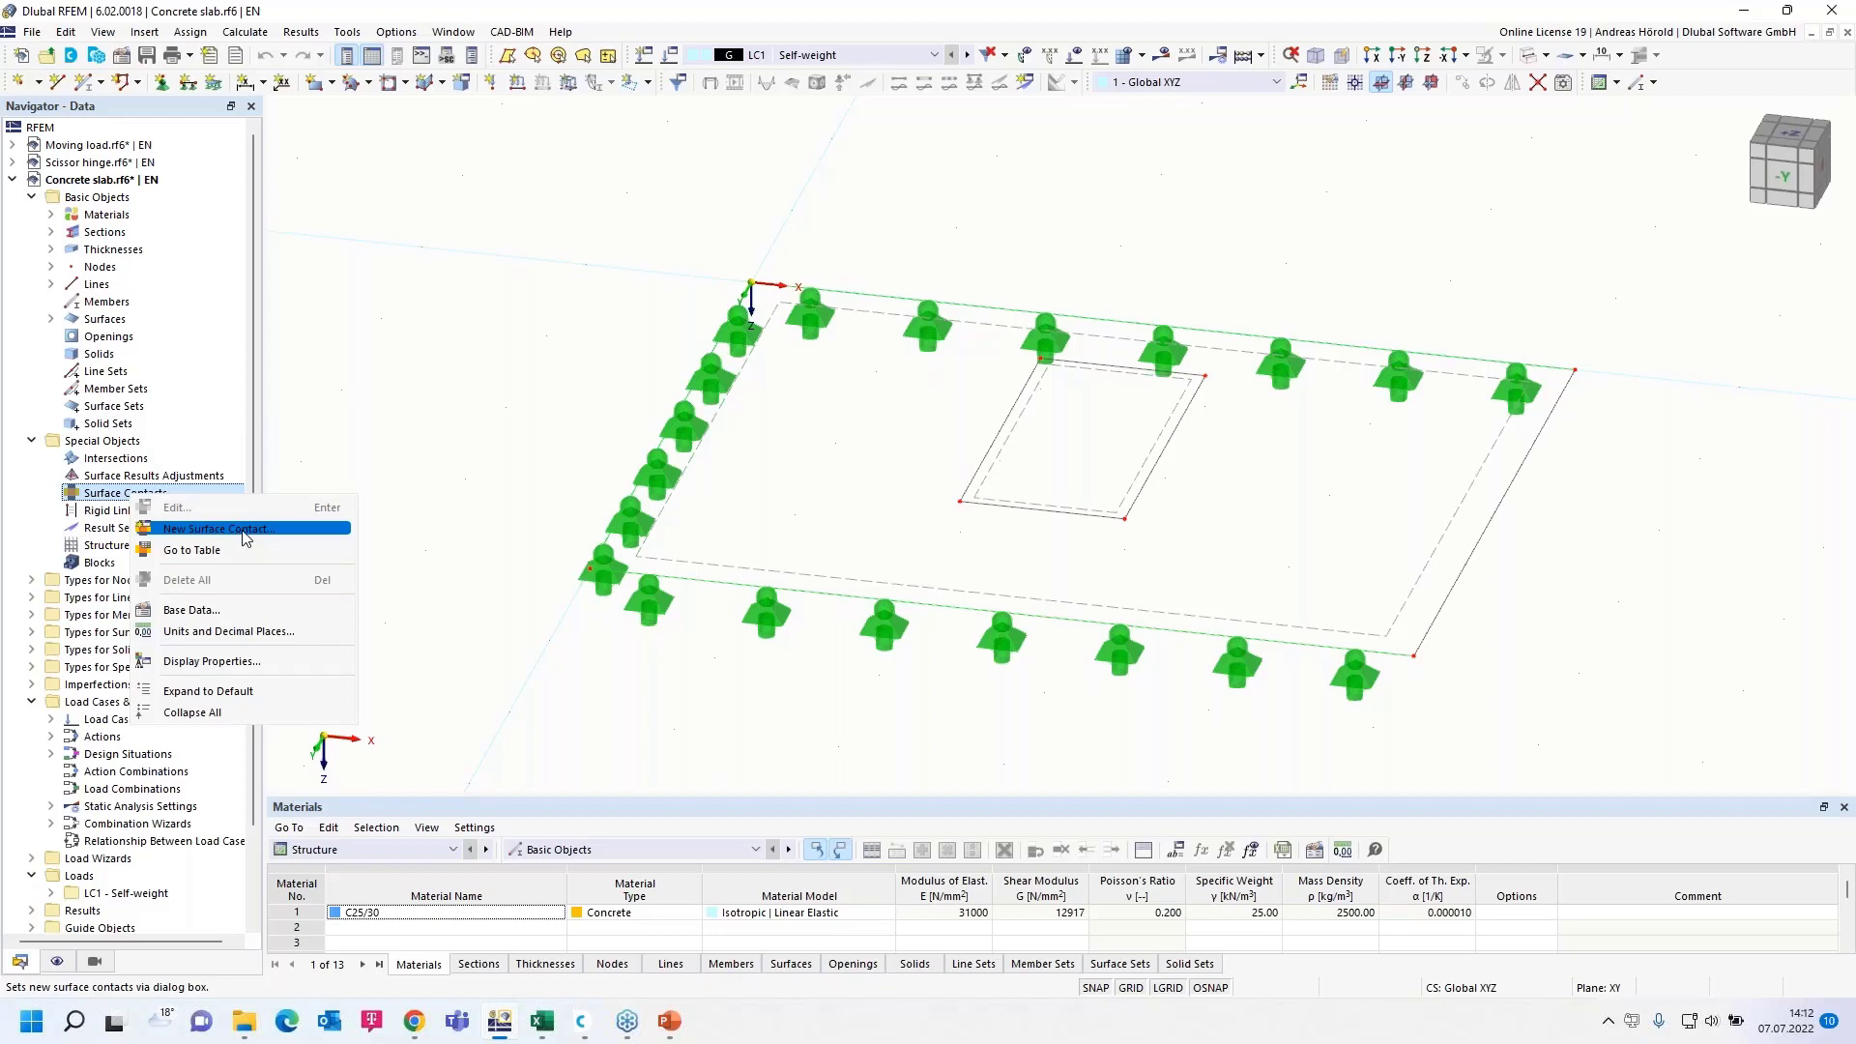
pyautogui.click(243, 535)
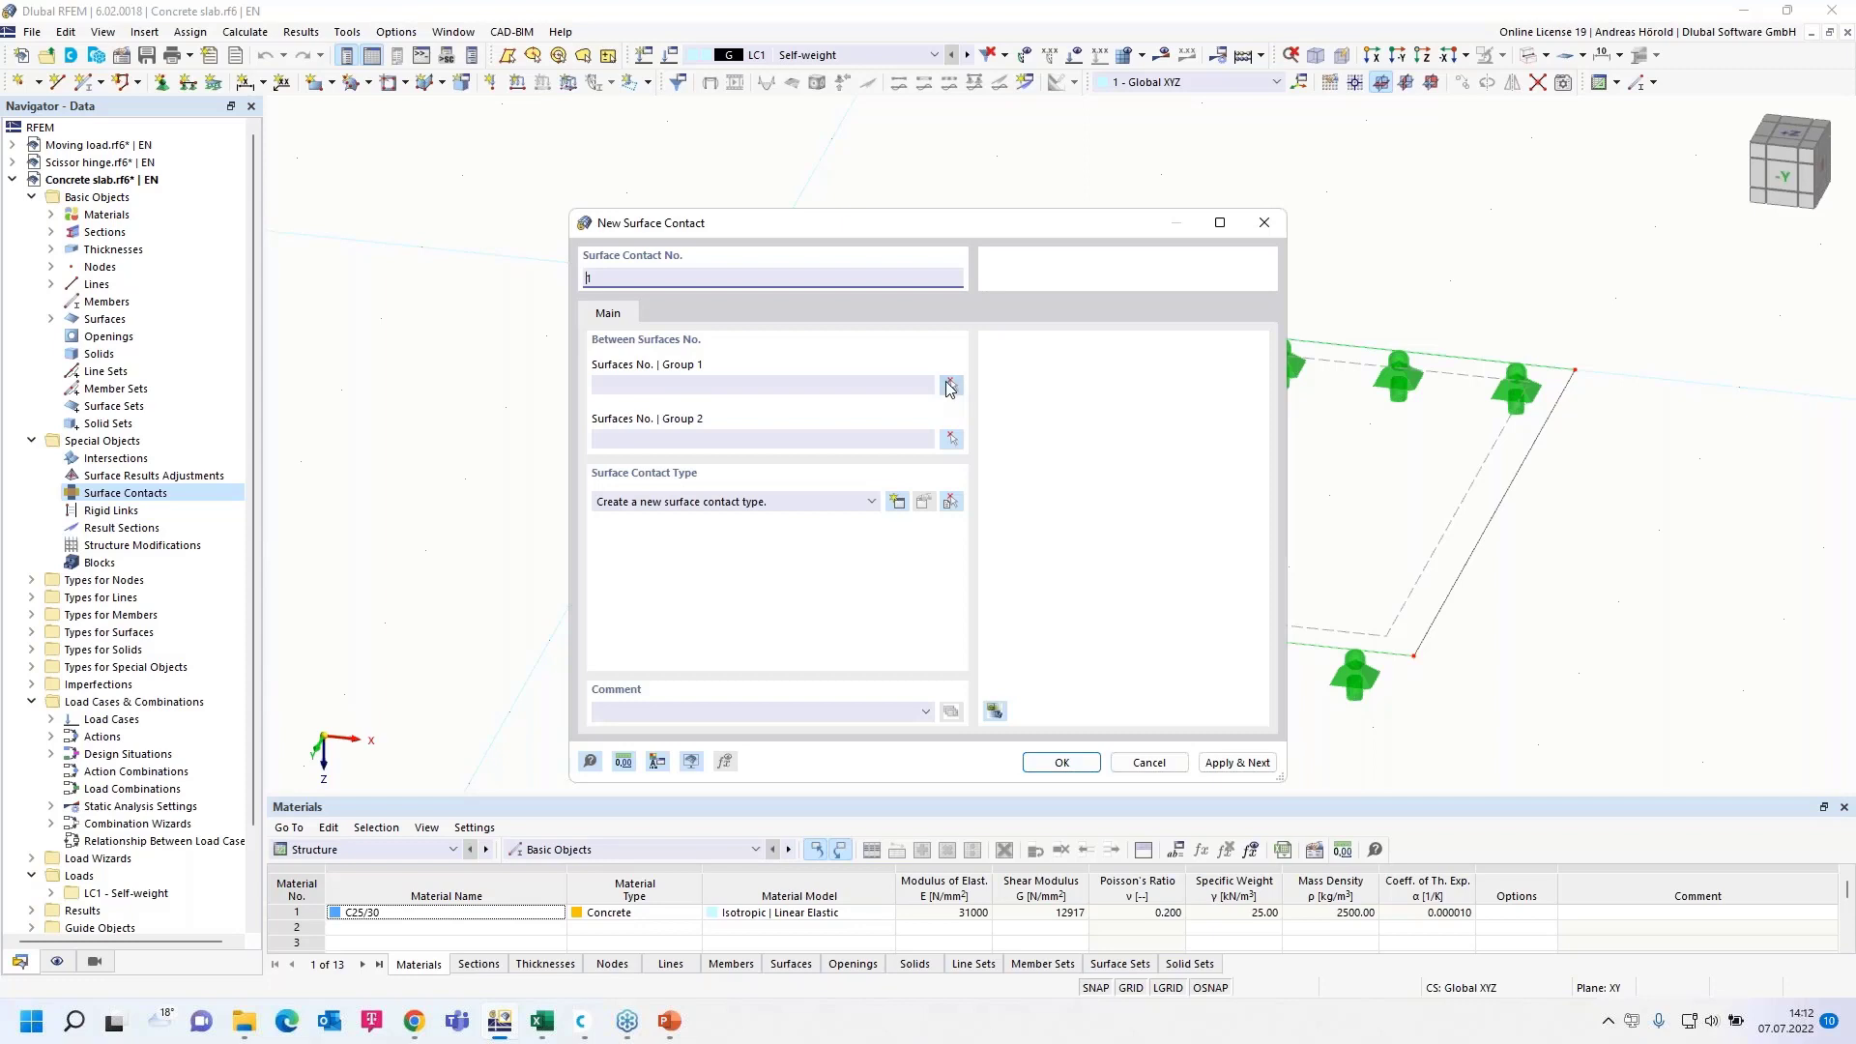
pyautogui.click(954, 386)
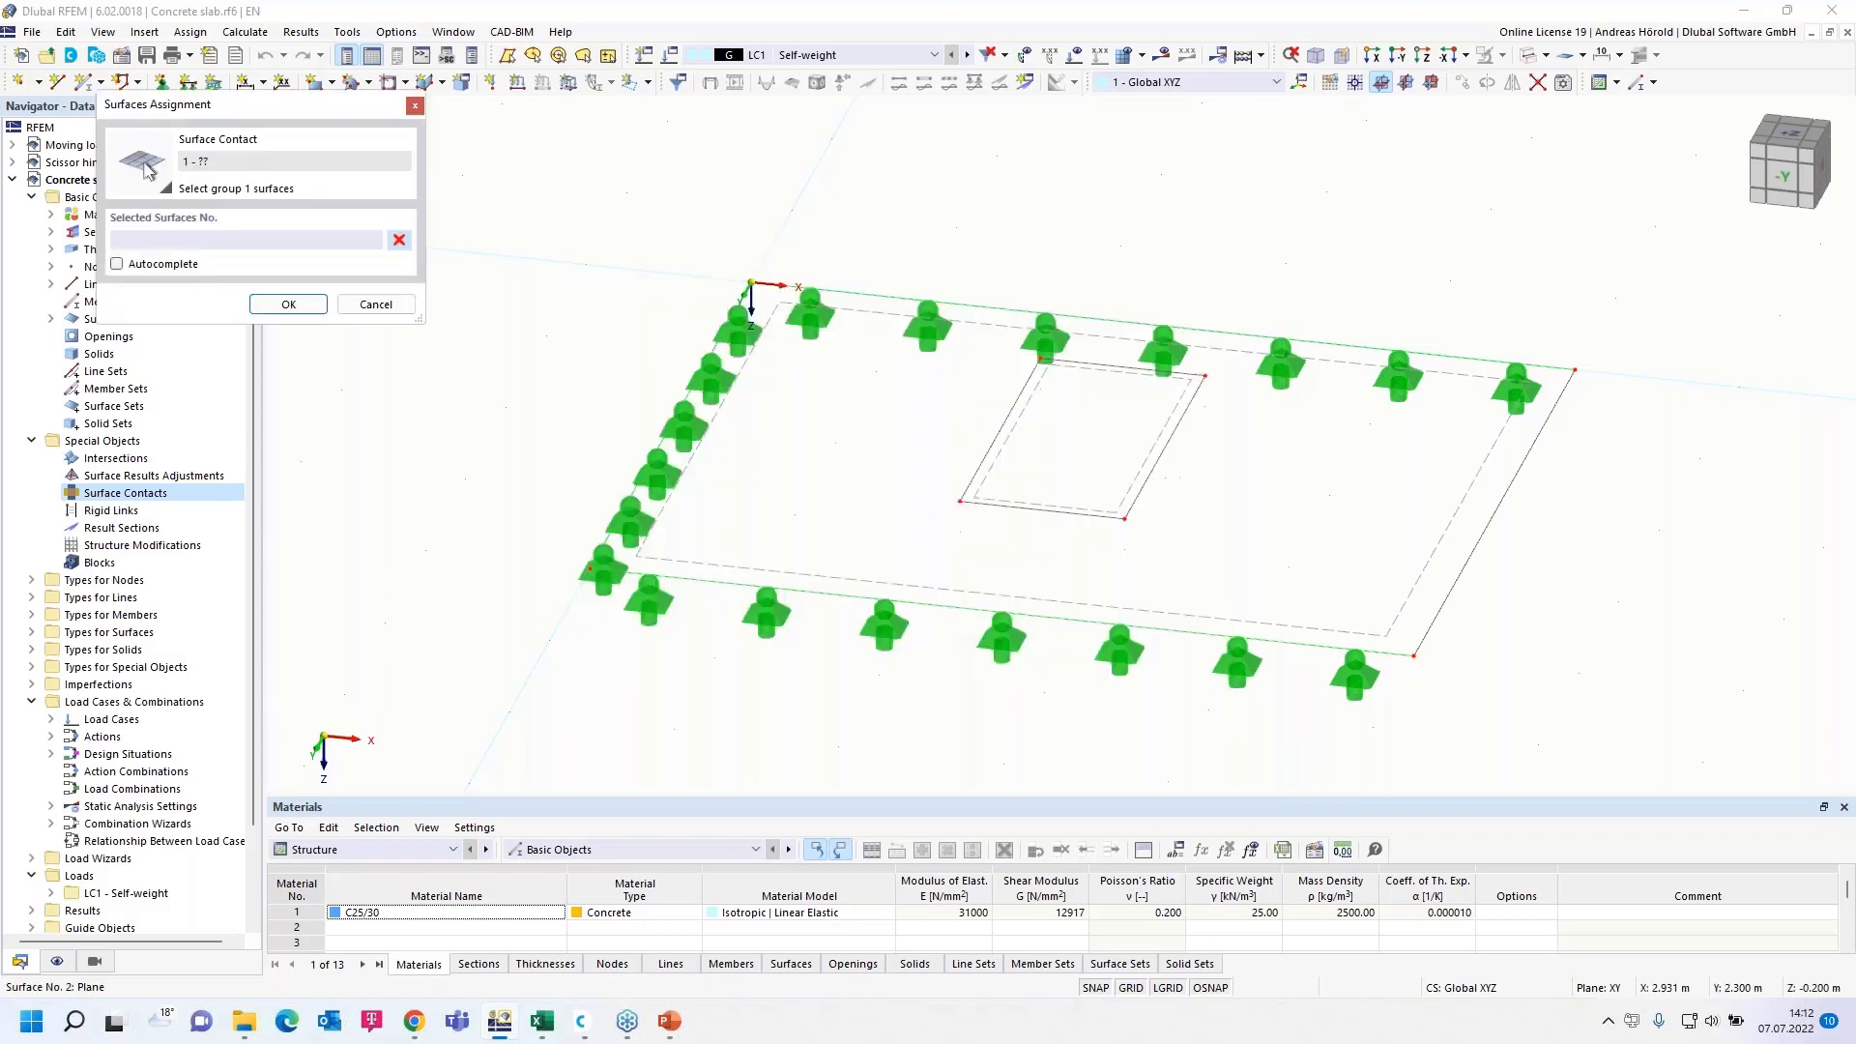
pyautogui.click(1137, 468)
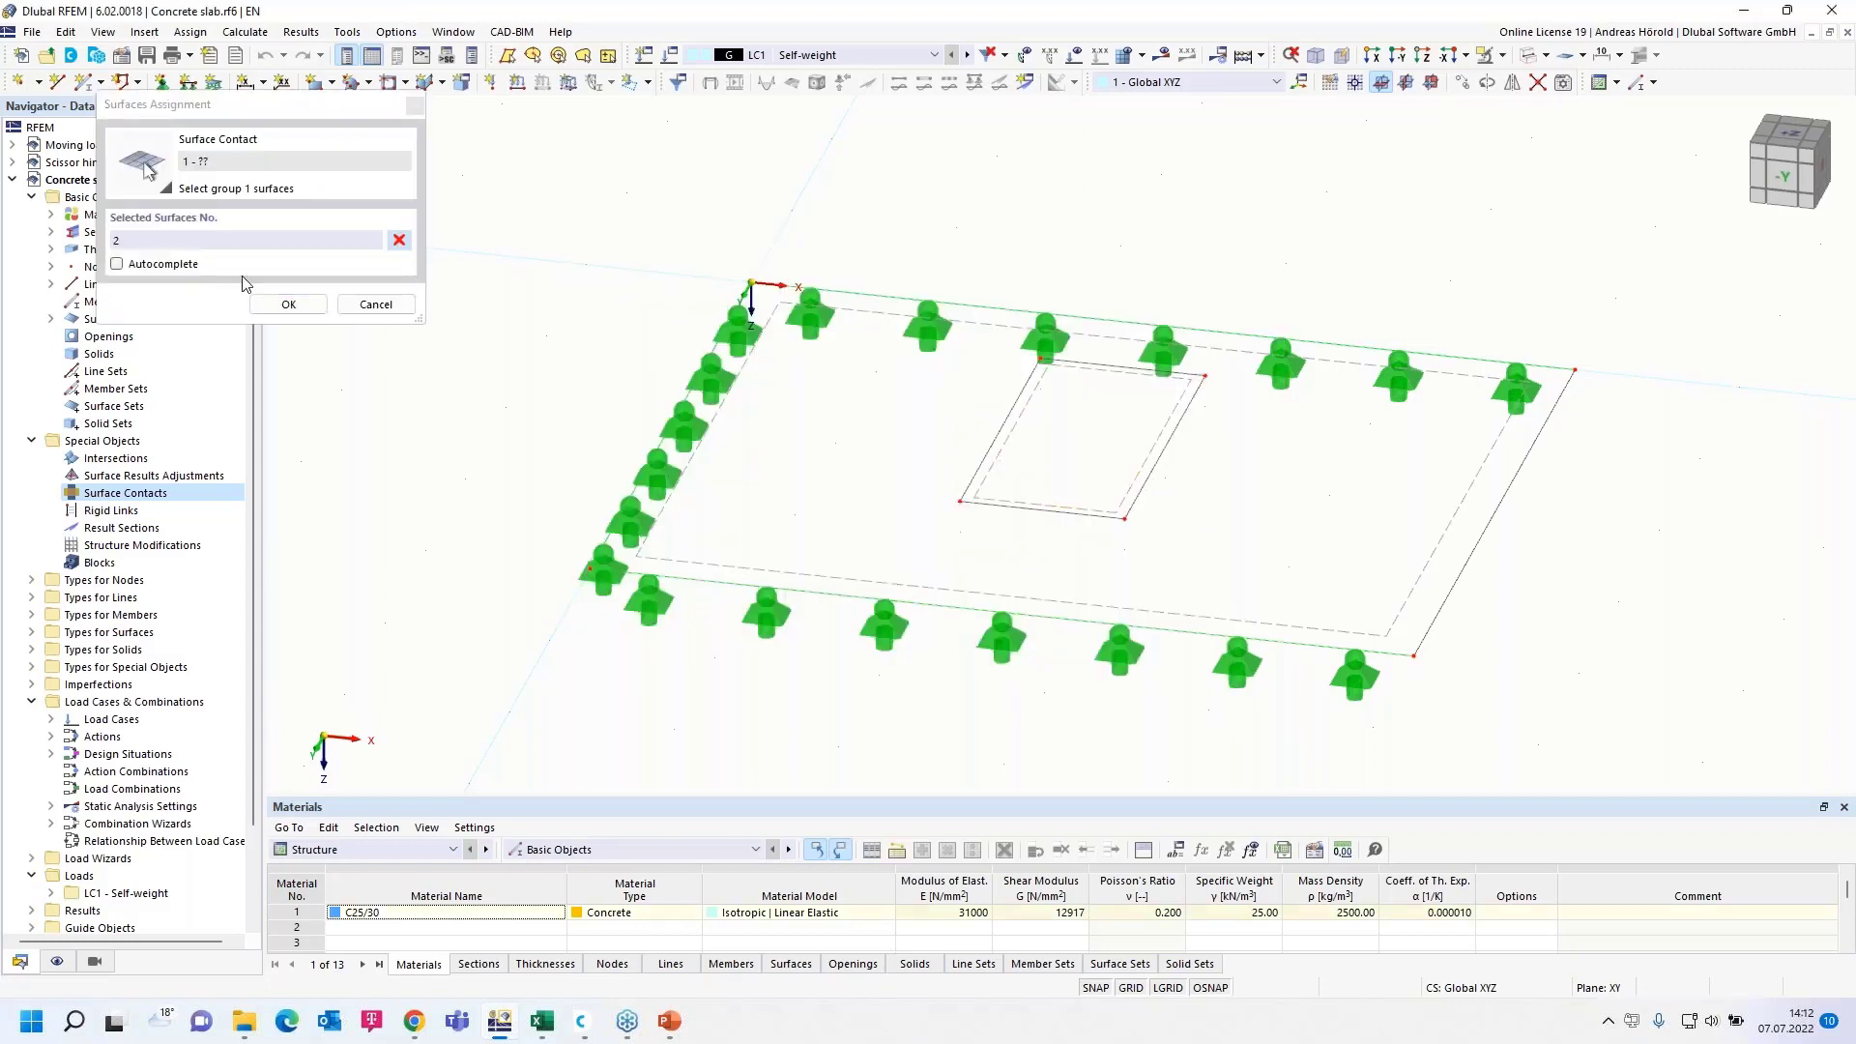
pyautogui.click(289, 304)
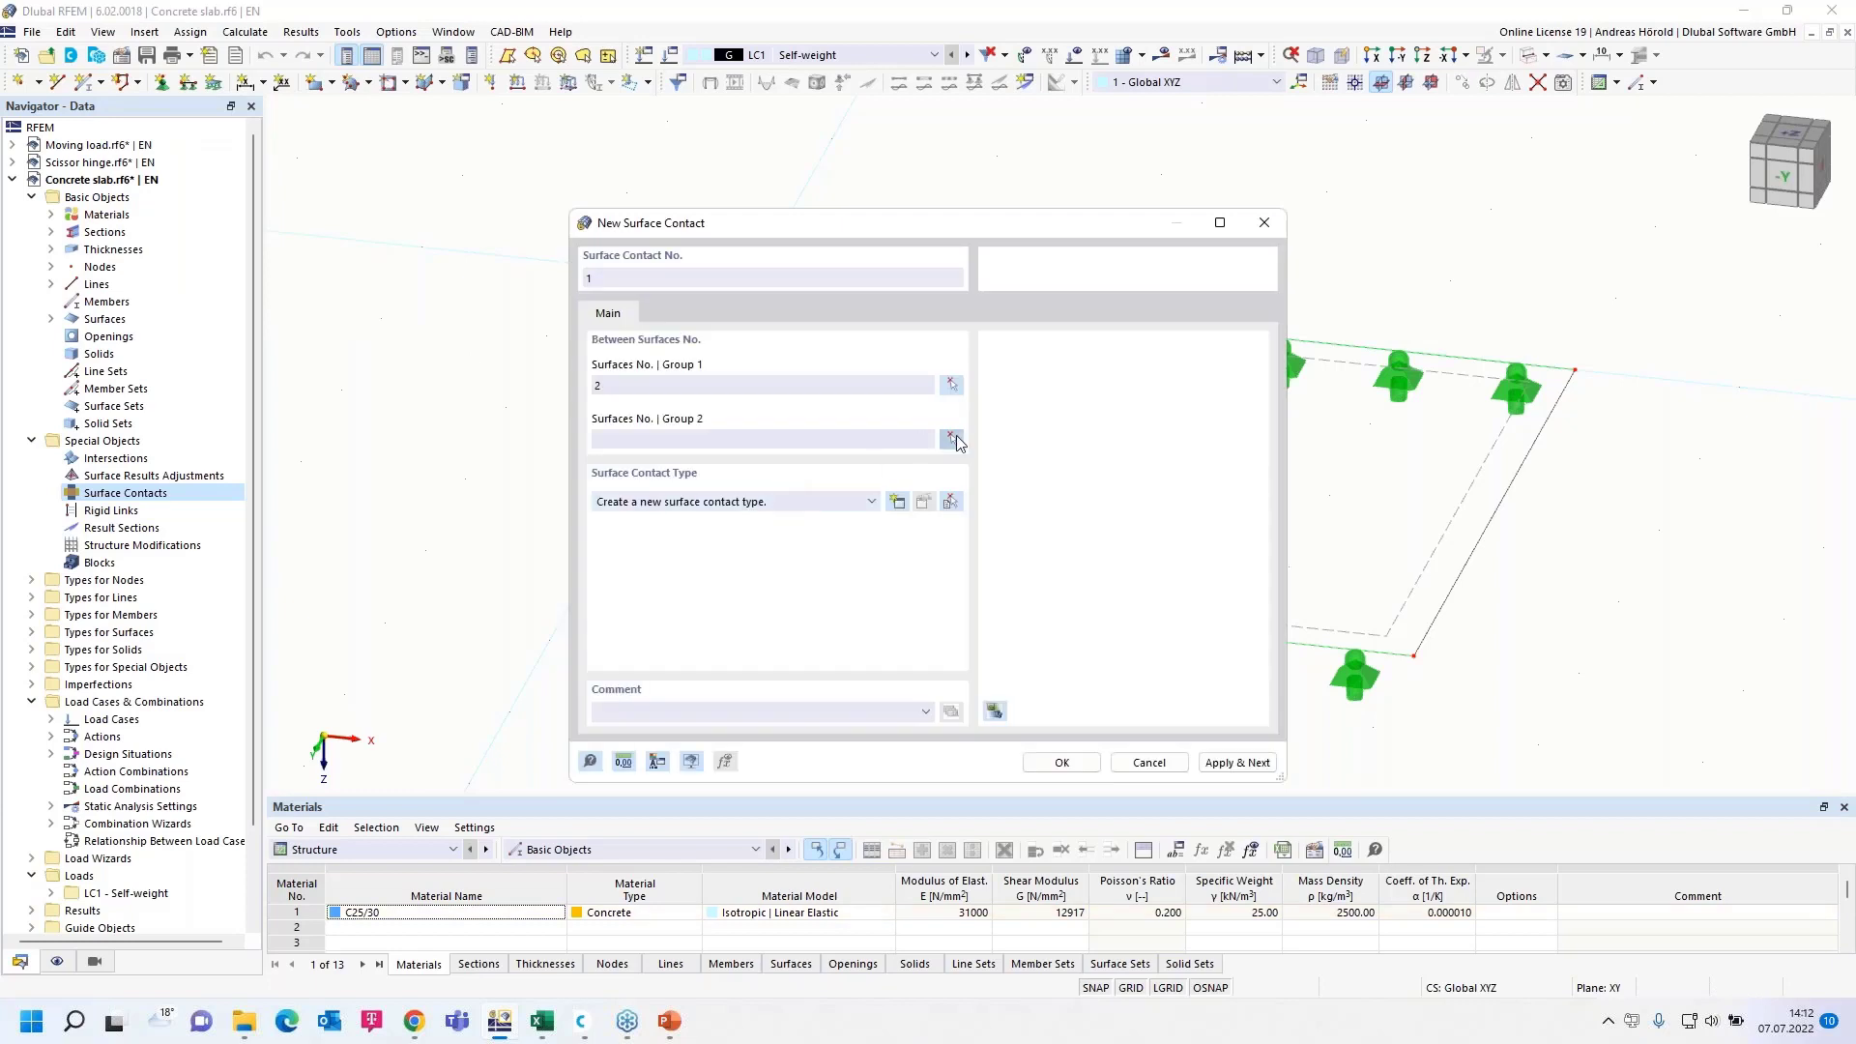
pyautogui.click(952, 438)
pyautogui.click(1136, 611)
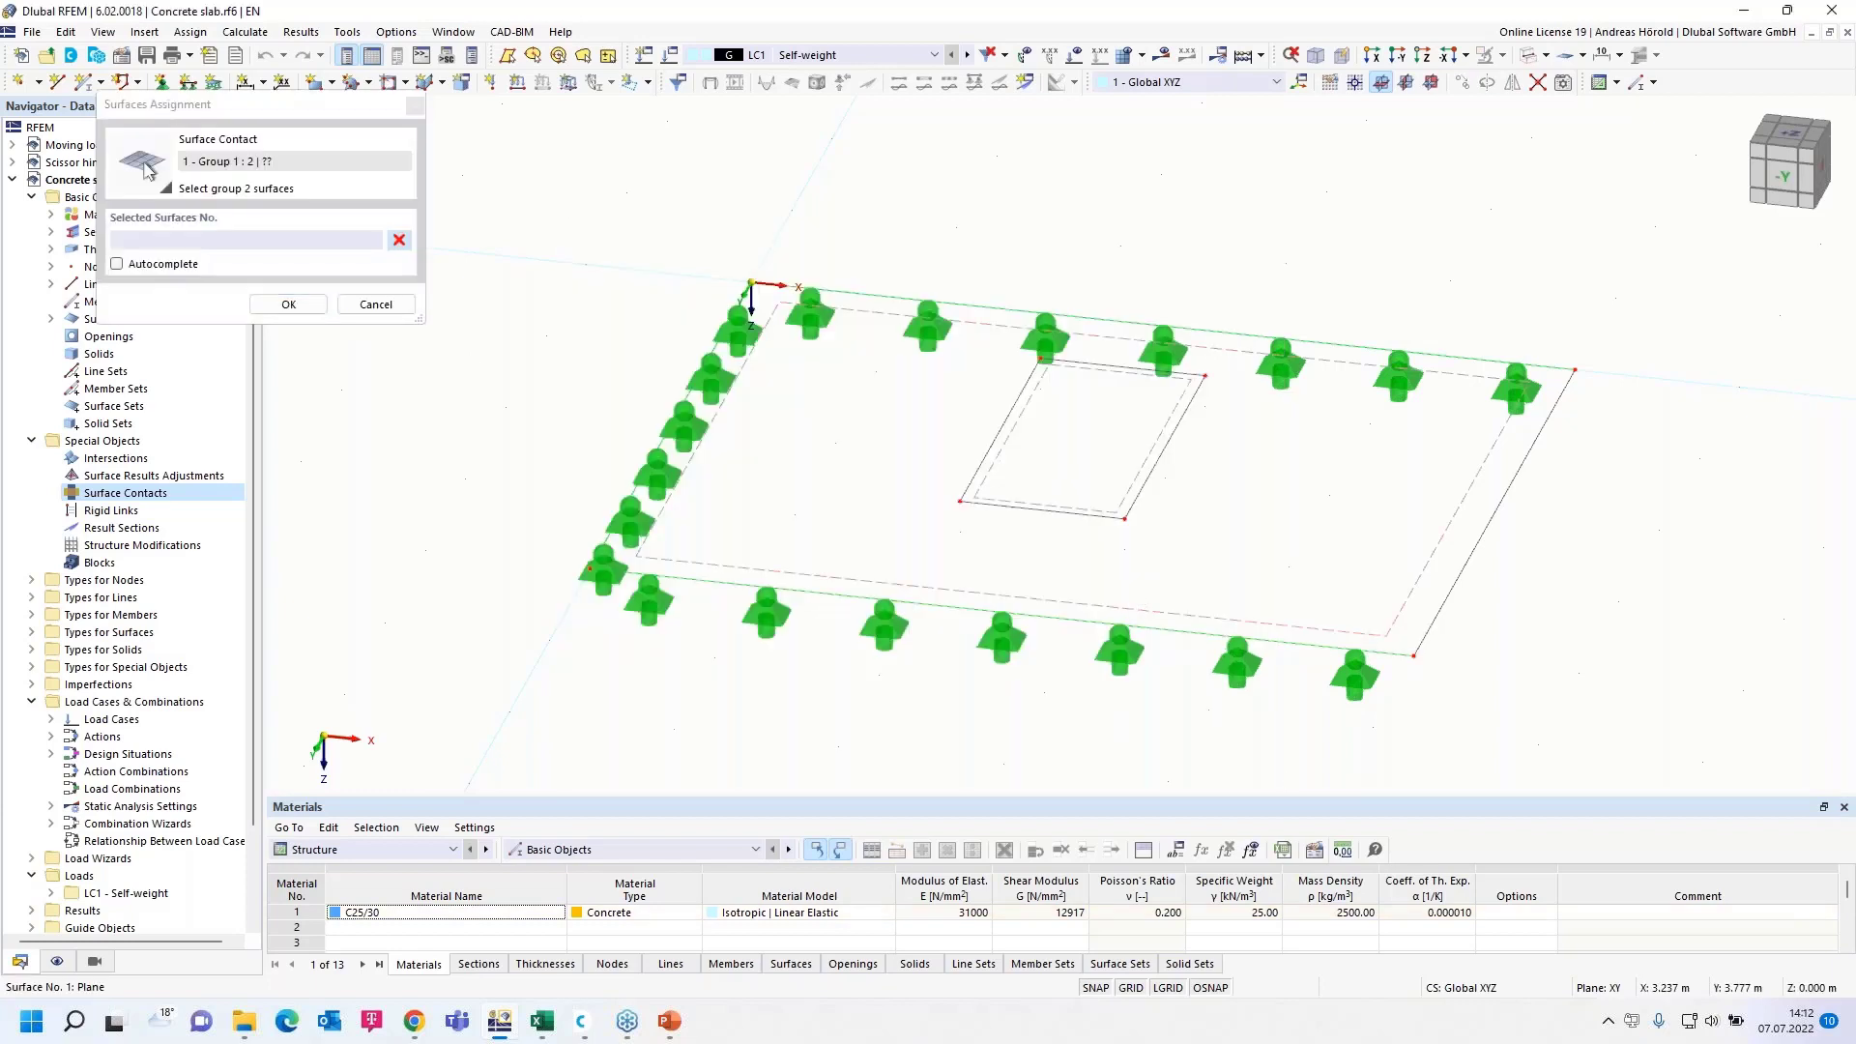
pyautogui.click(289, 303)
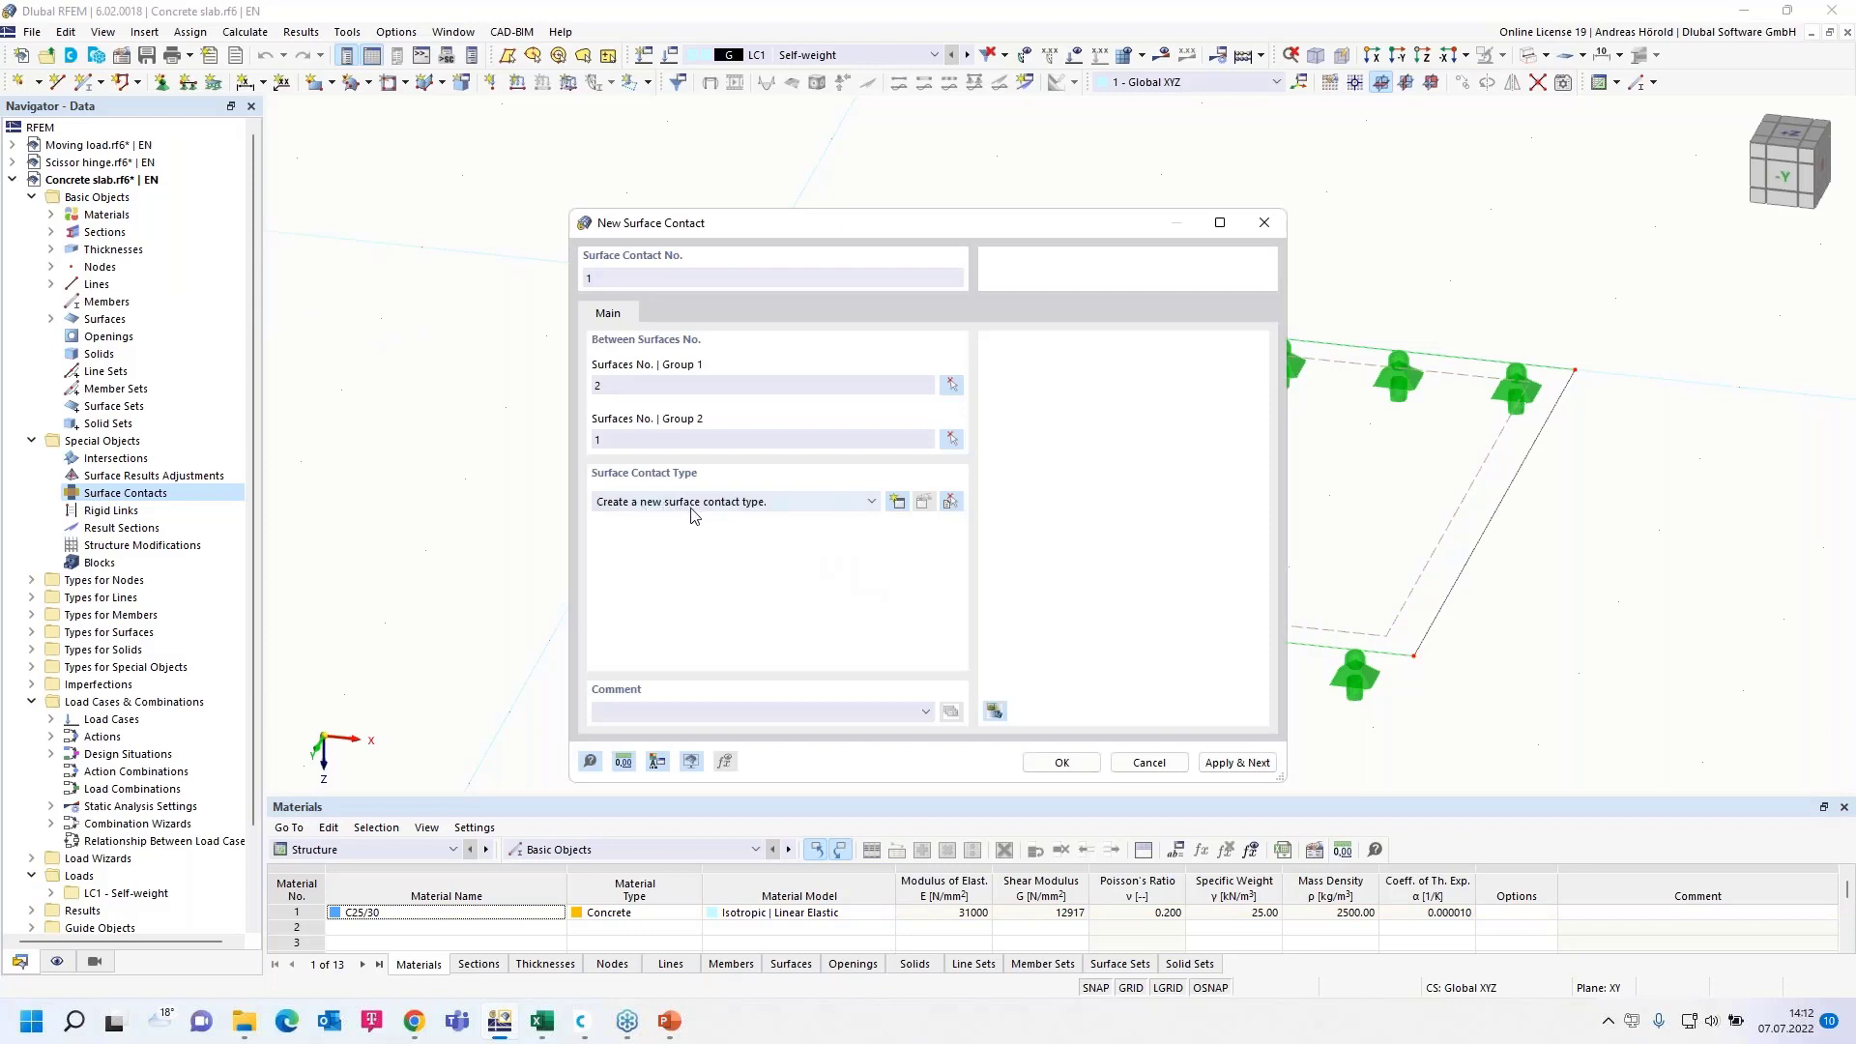
# Step: Add a contact type: Full force transmission perpendicular, Rigid friction parallel
pyautogui.click(897, 502)
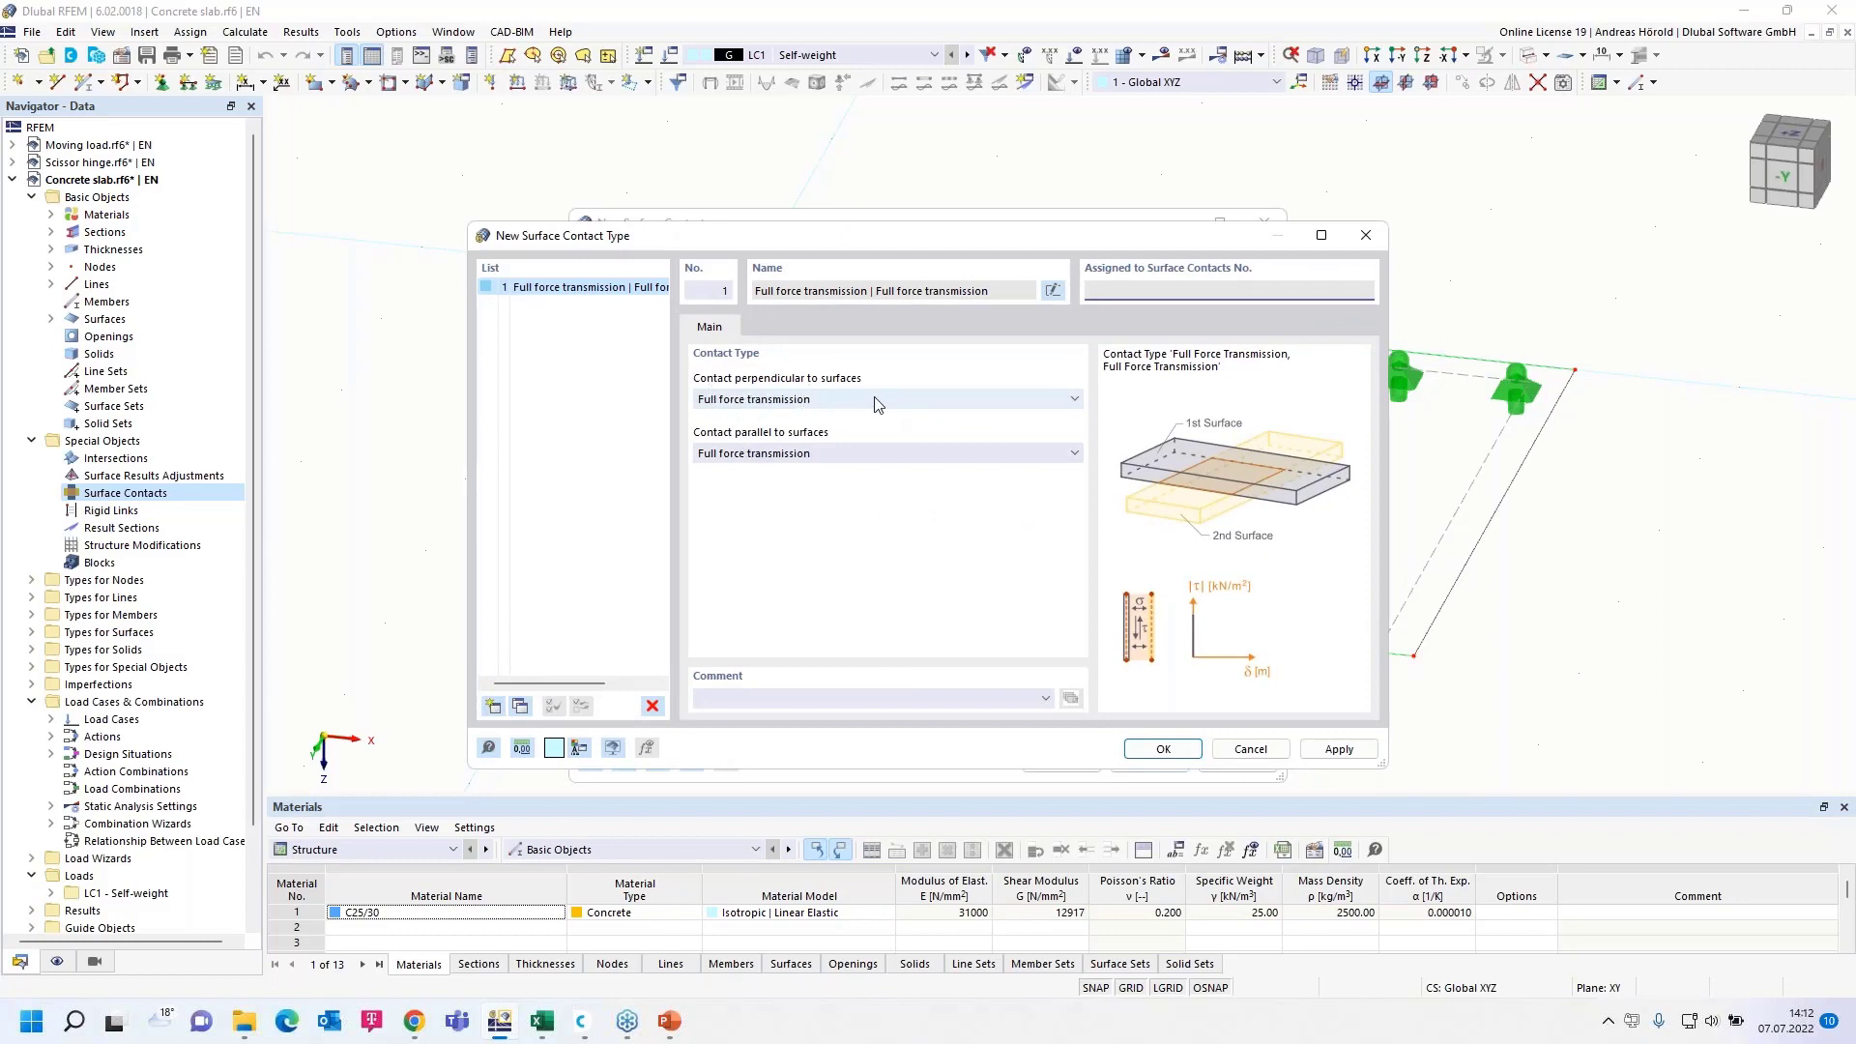
pyautogui.click(1073, 398)
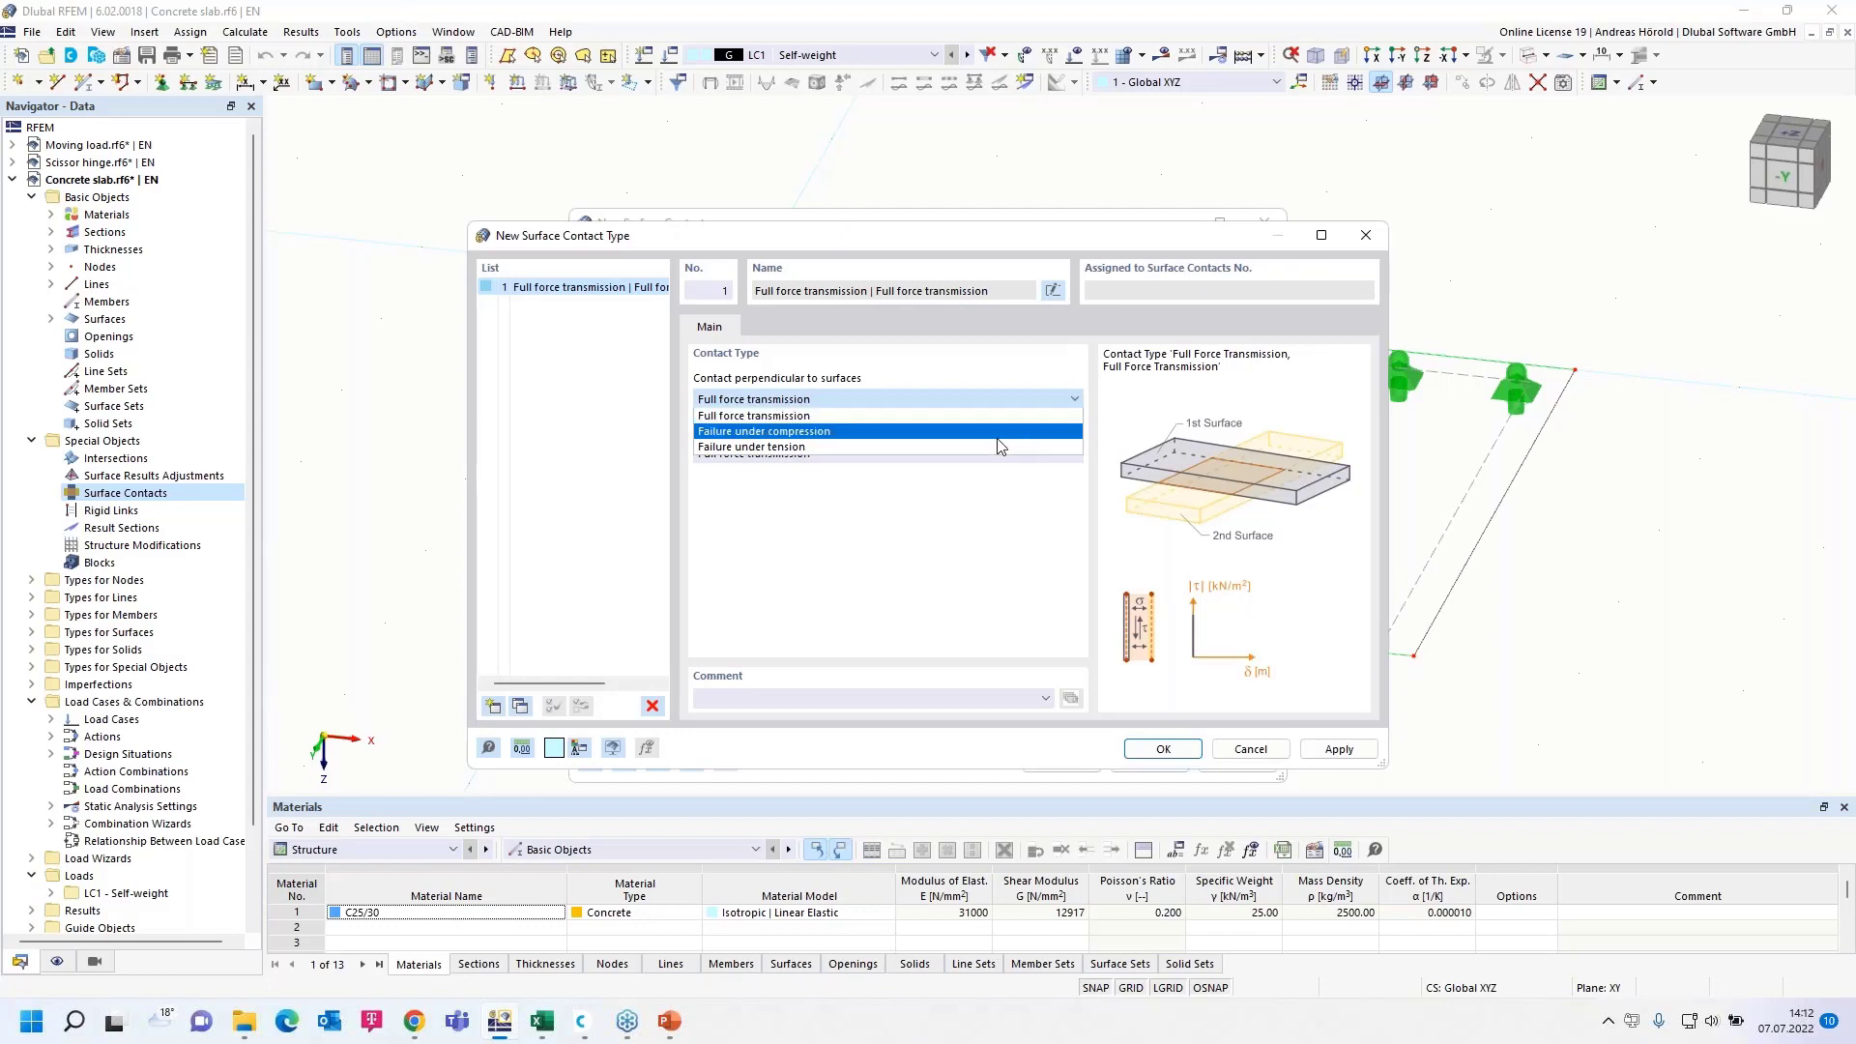
pyautogui.click(907, 417)
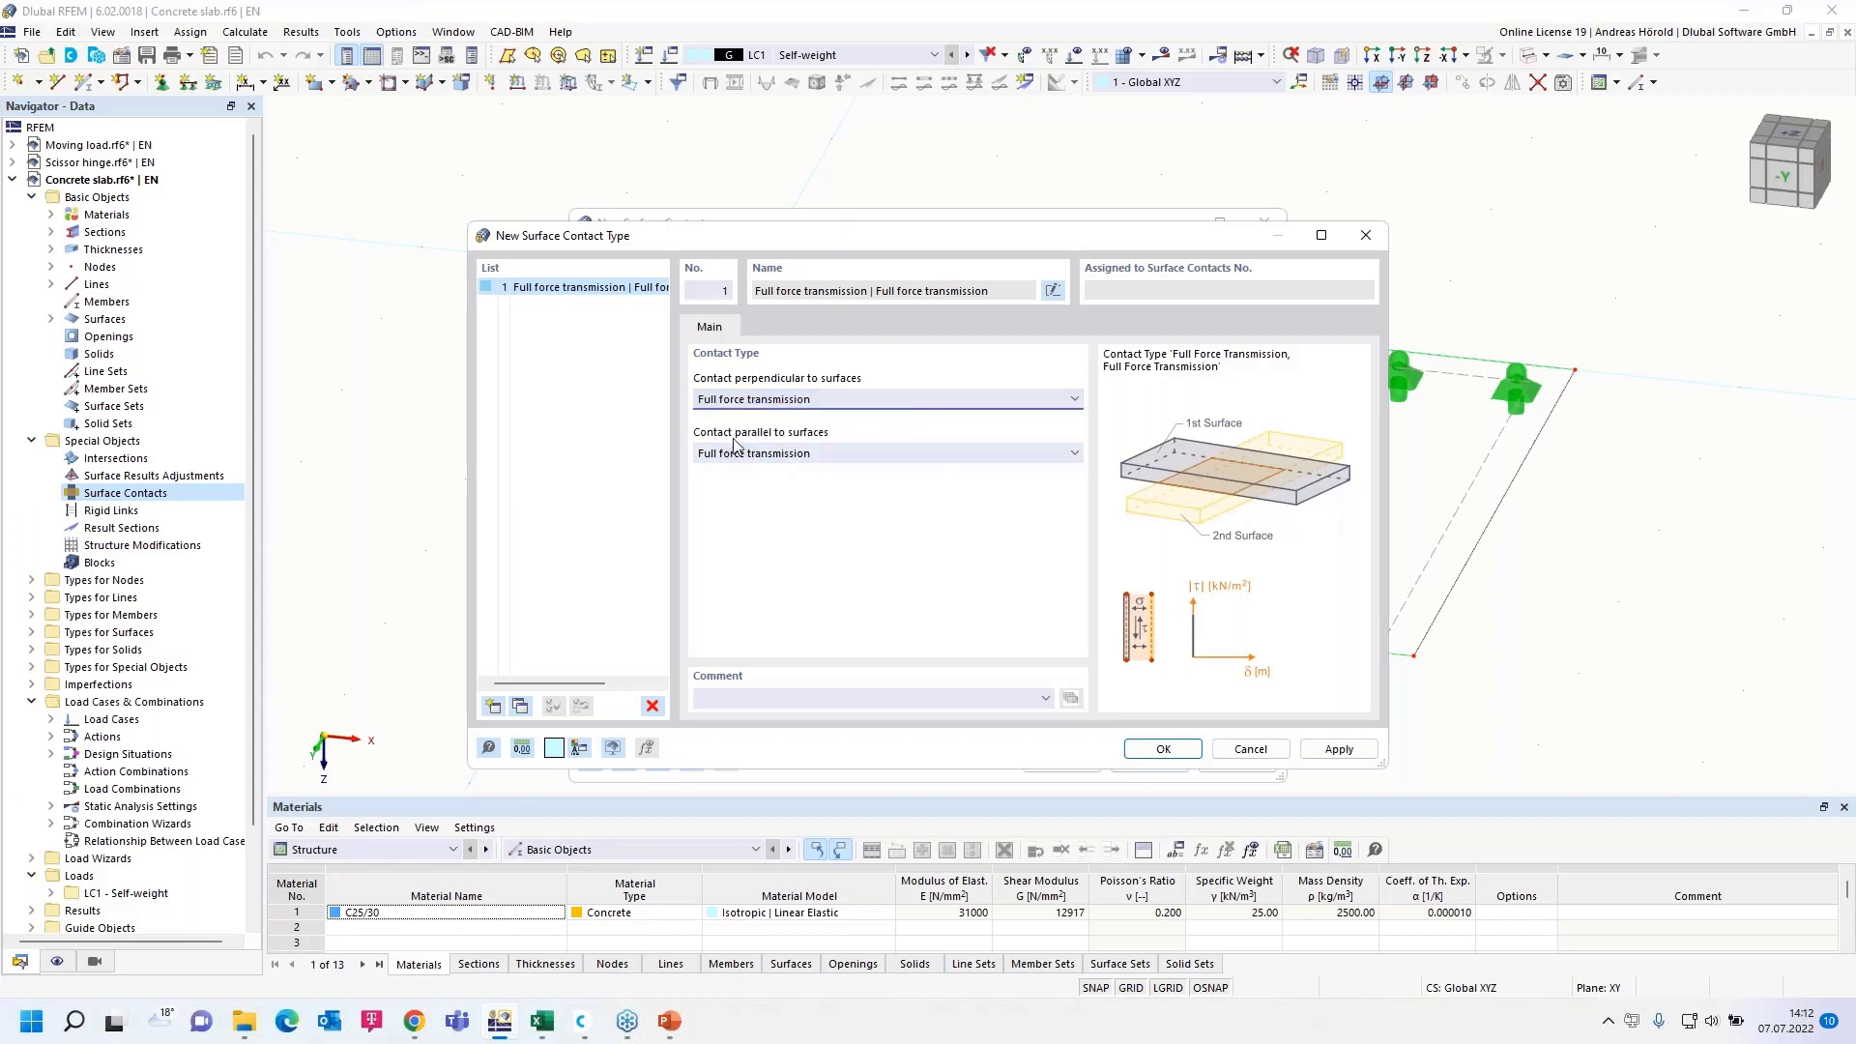
pyautogui.click(962, 453)
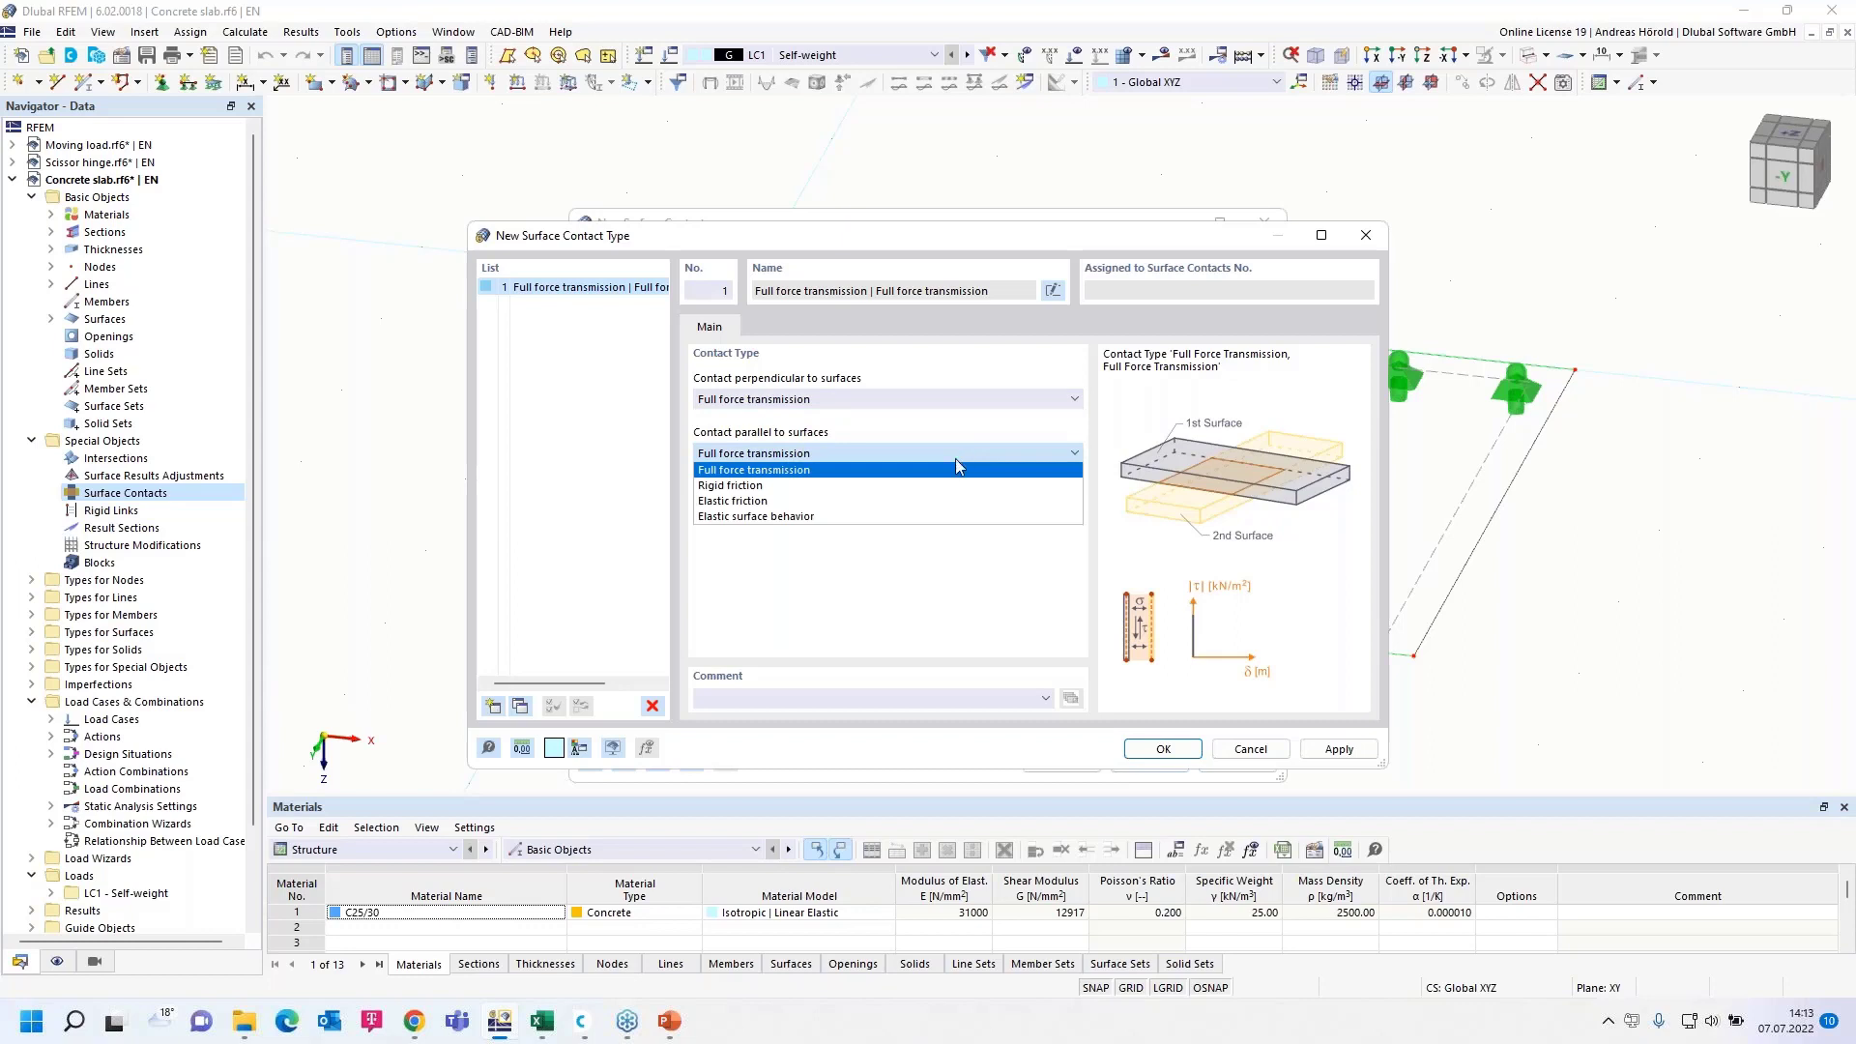
pyautogui.click(915, 492)
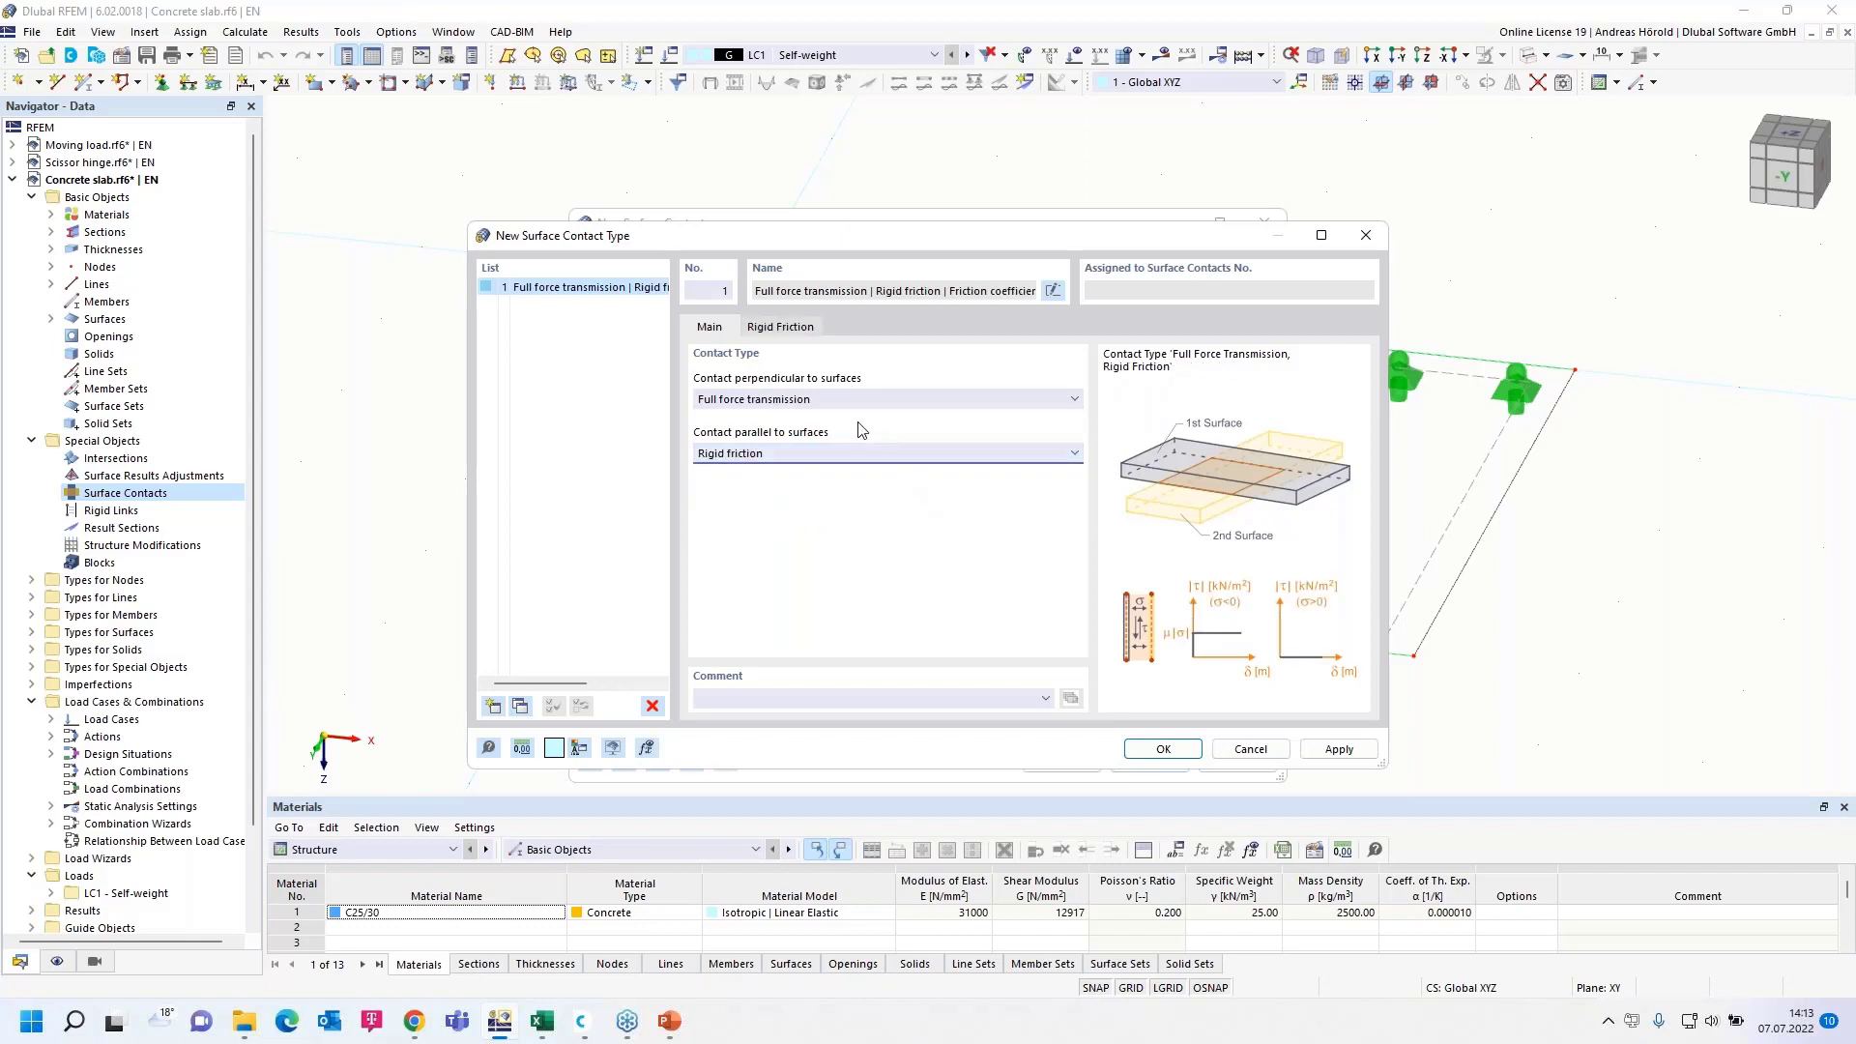
# Step: Set the rigid friction coefficient μ to 0.01 and confirm the new contact type
pyautogui.click(778, 329)
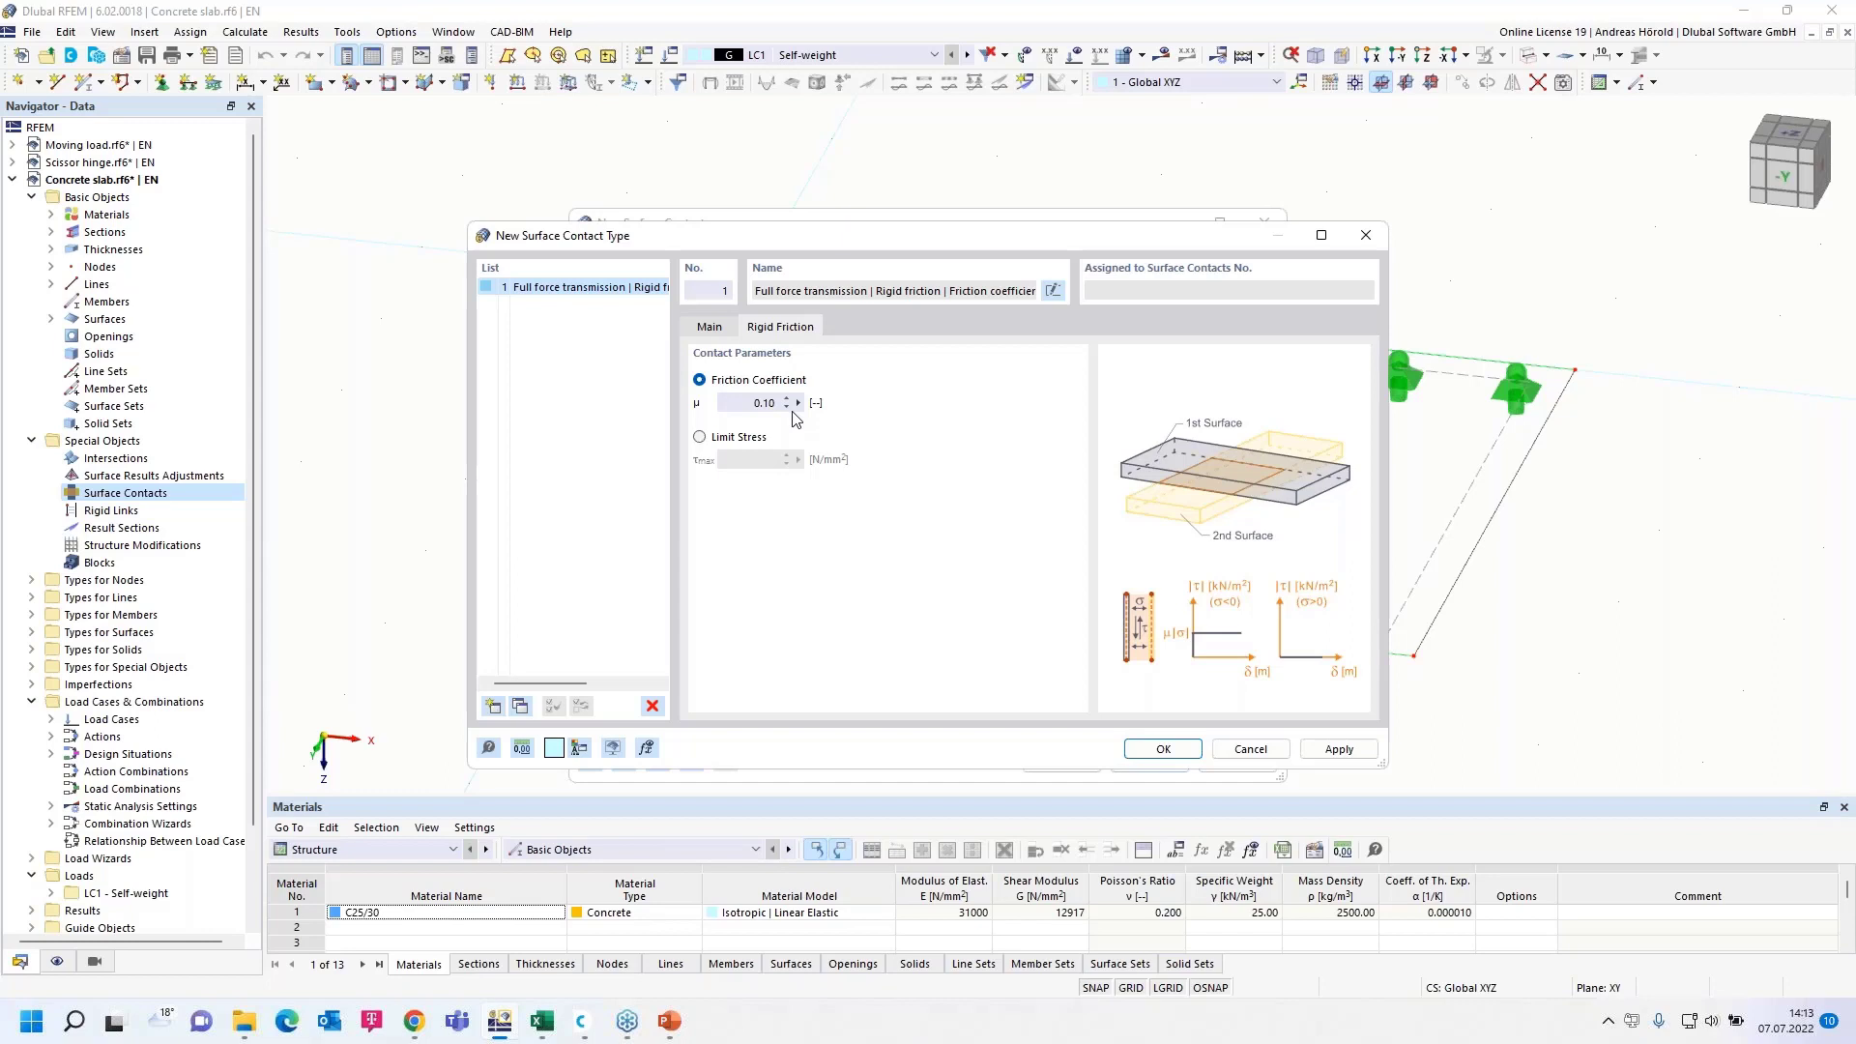
pyautogui.click(767, 405)
pyautogui.write('0.0')
pyautogui.click(1166, 751)
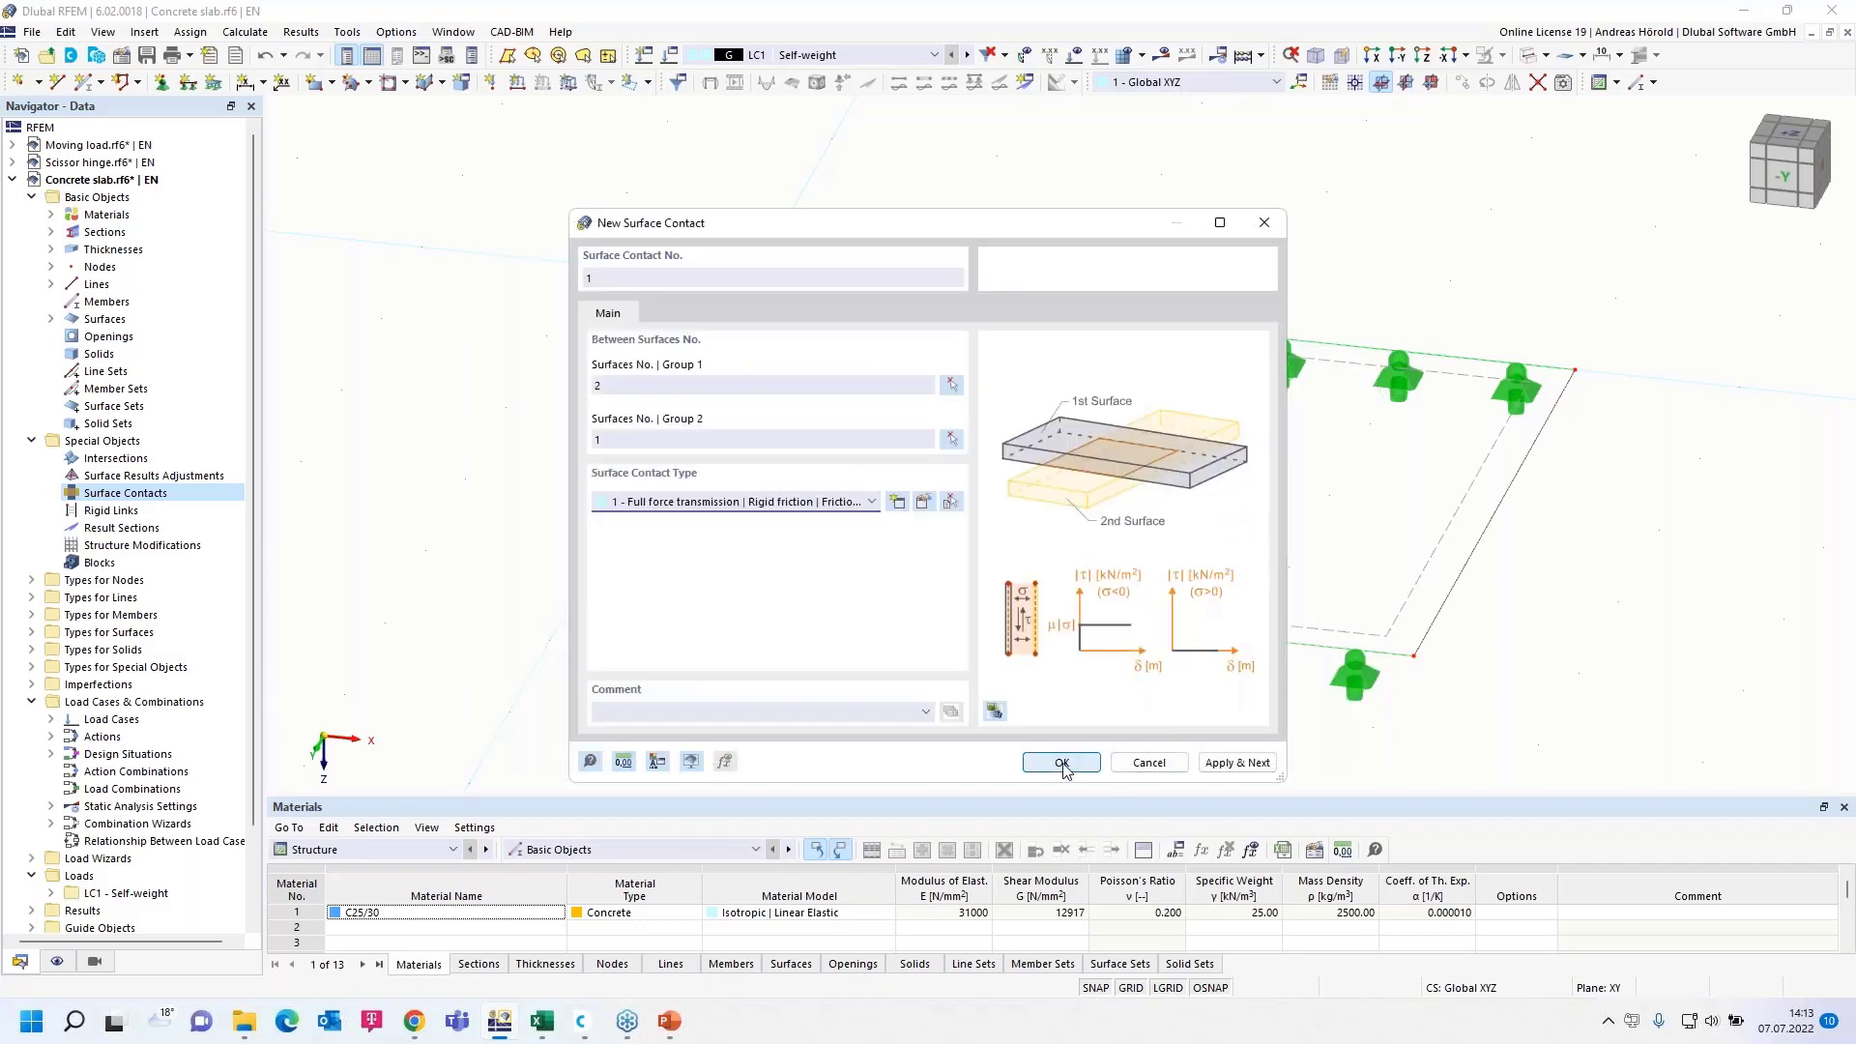
# Step: Create surface contact 1, calculate the model, and inspect LC1 deformations up to 0.8 mm
pyautogui.click(1067, 765)
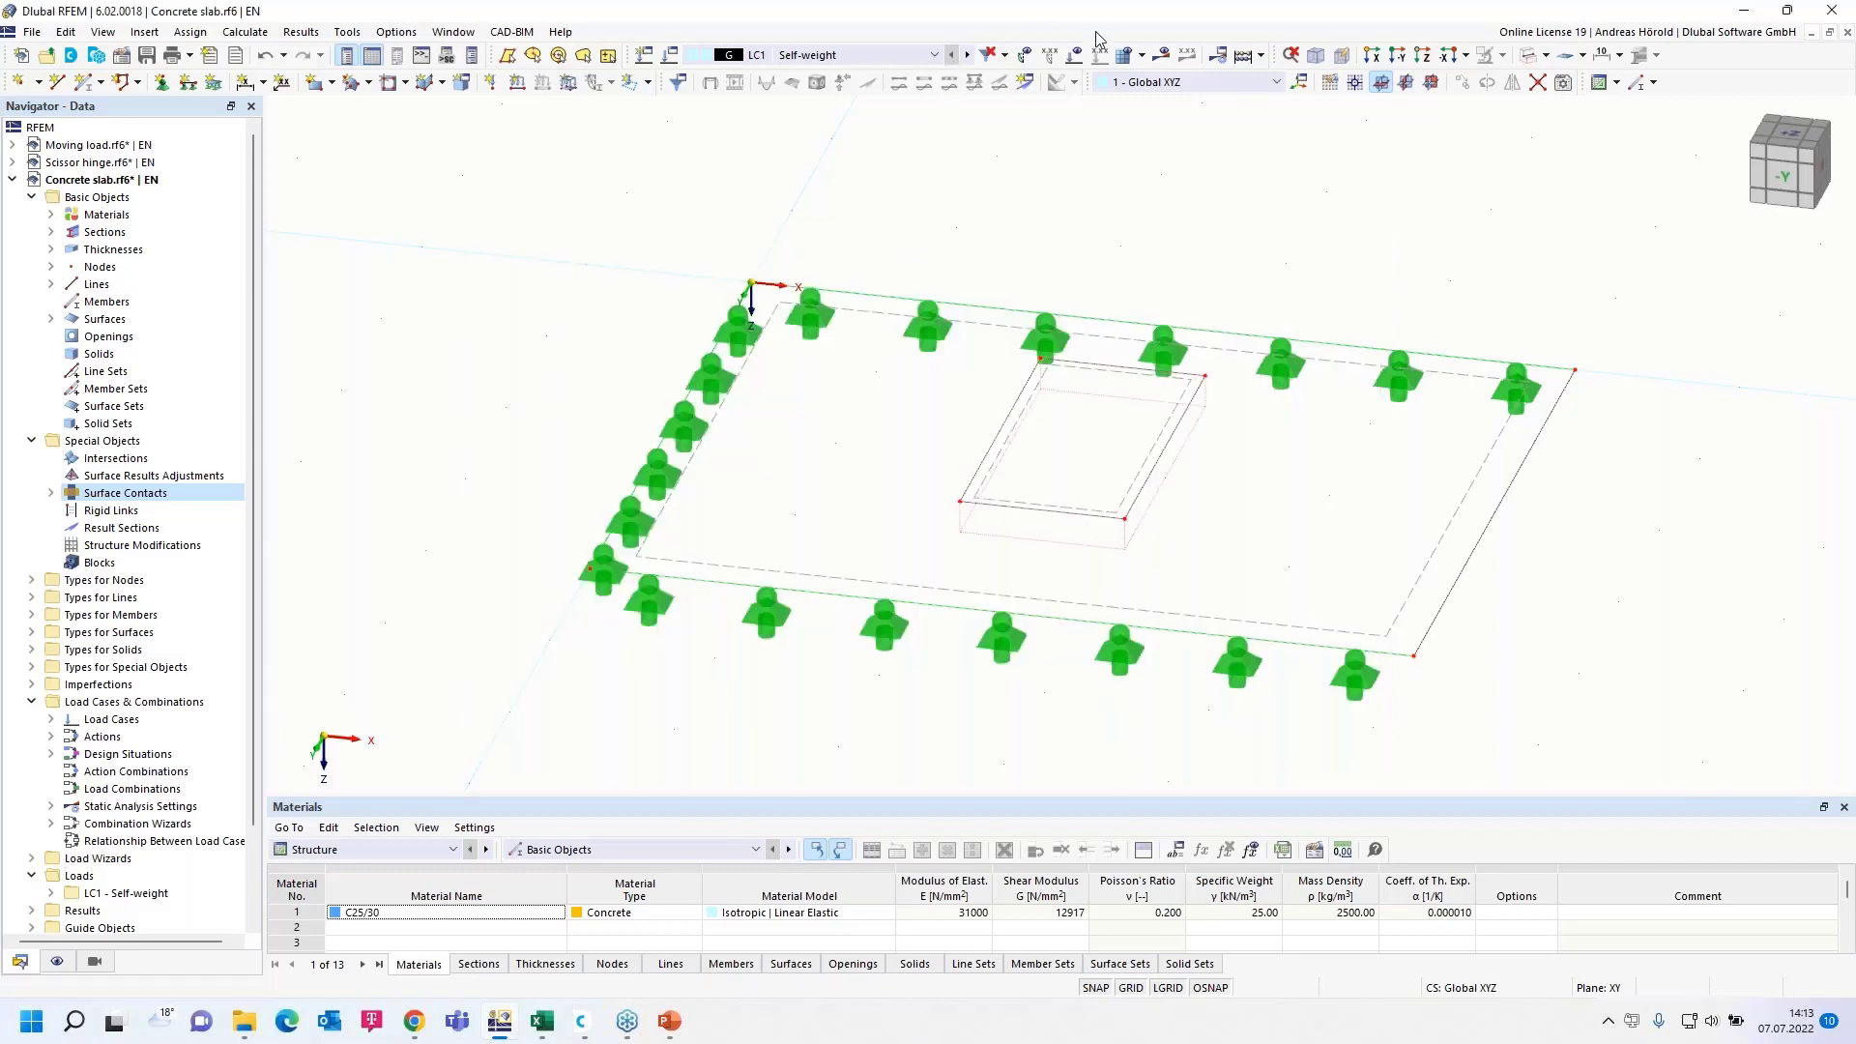
pyautogui.click(1161, 58)
pyautogui.click(1016, 590)
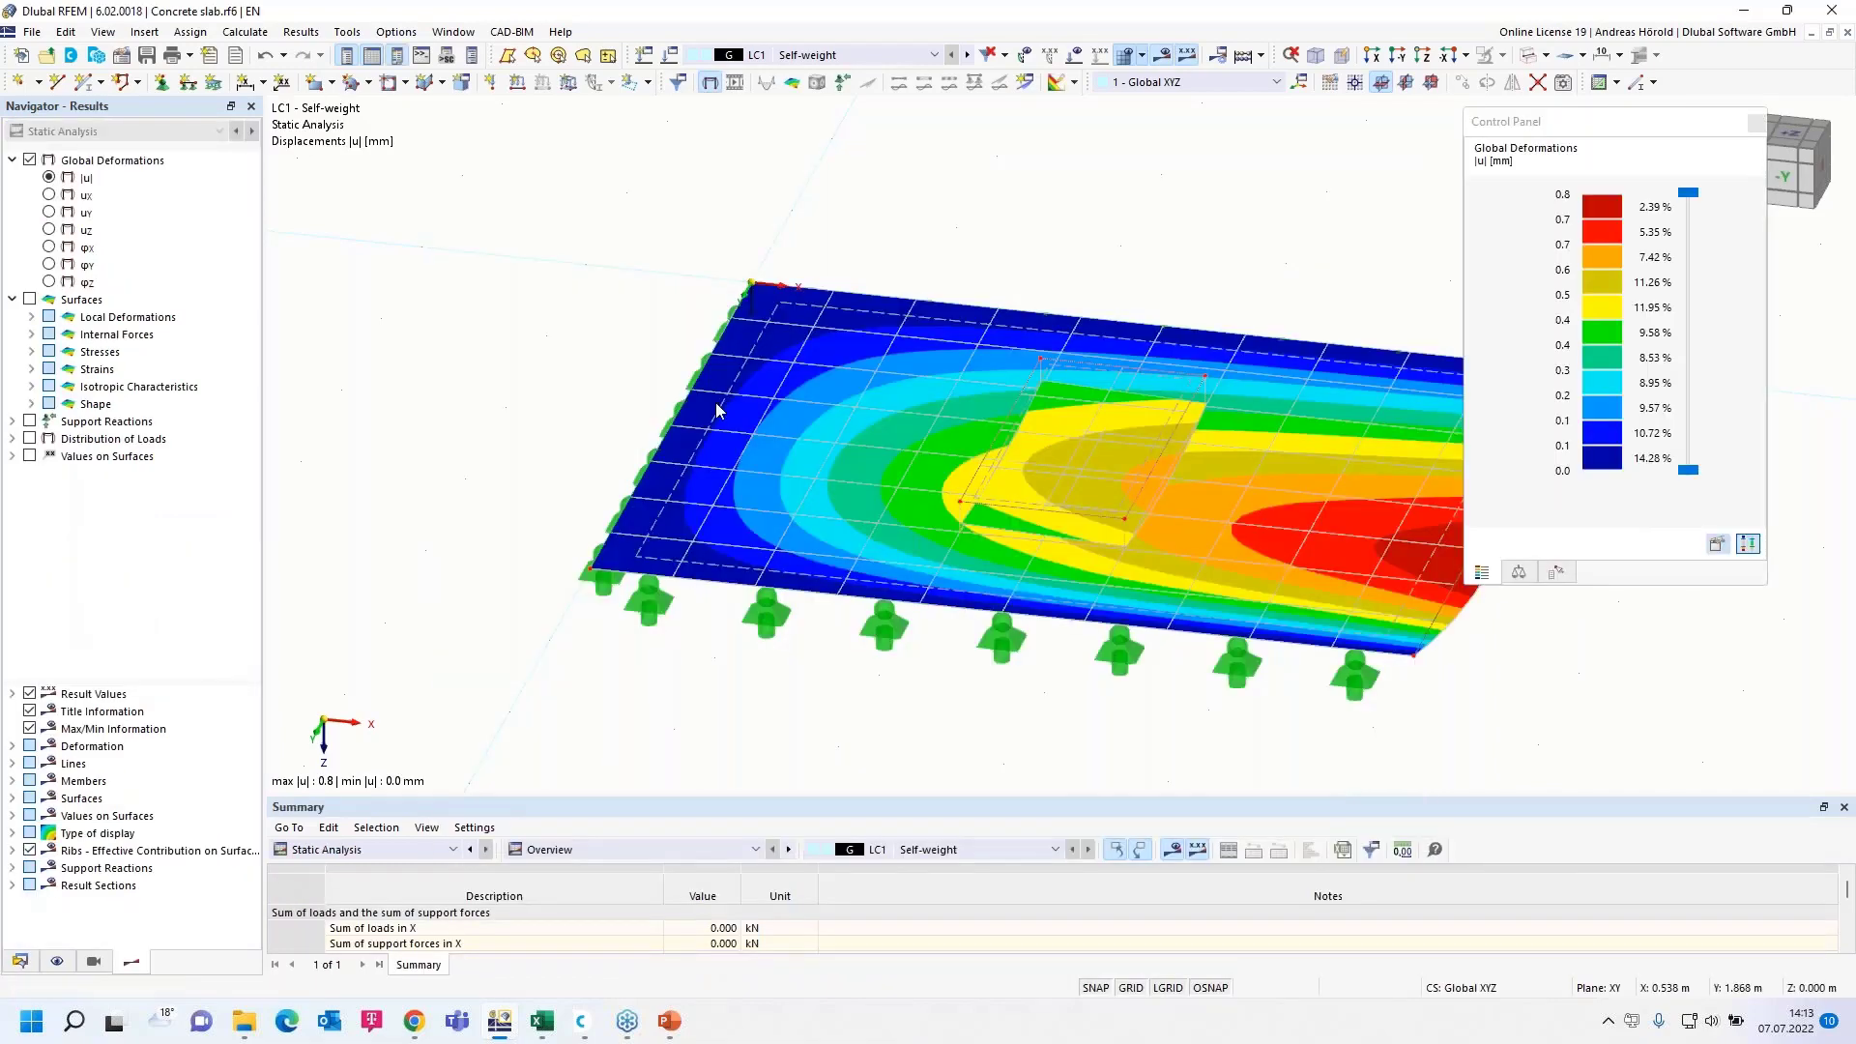
pyautogui.moveTo(594, 344)
pyautogui.keyDown('ctrl'); pyautogui.mouseDown(button='middle')
pyautogui.moveTo(607, 588)
pyautogui.moveTo(605, 315)
pyautogui.moveTo(642, 614)
pyautogui.mouseUp(button='middle'); pyautogui.keyUp('ctrl')
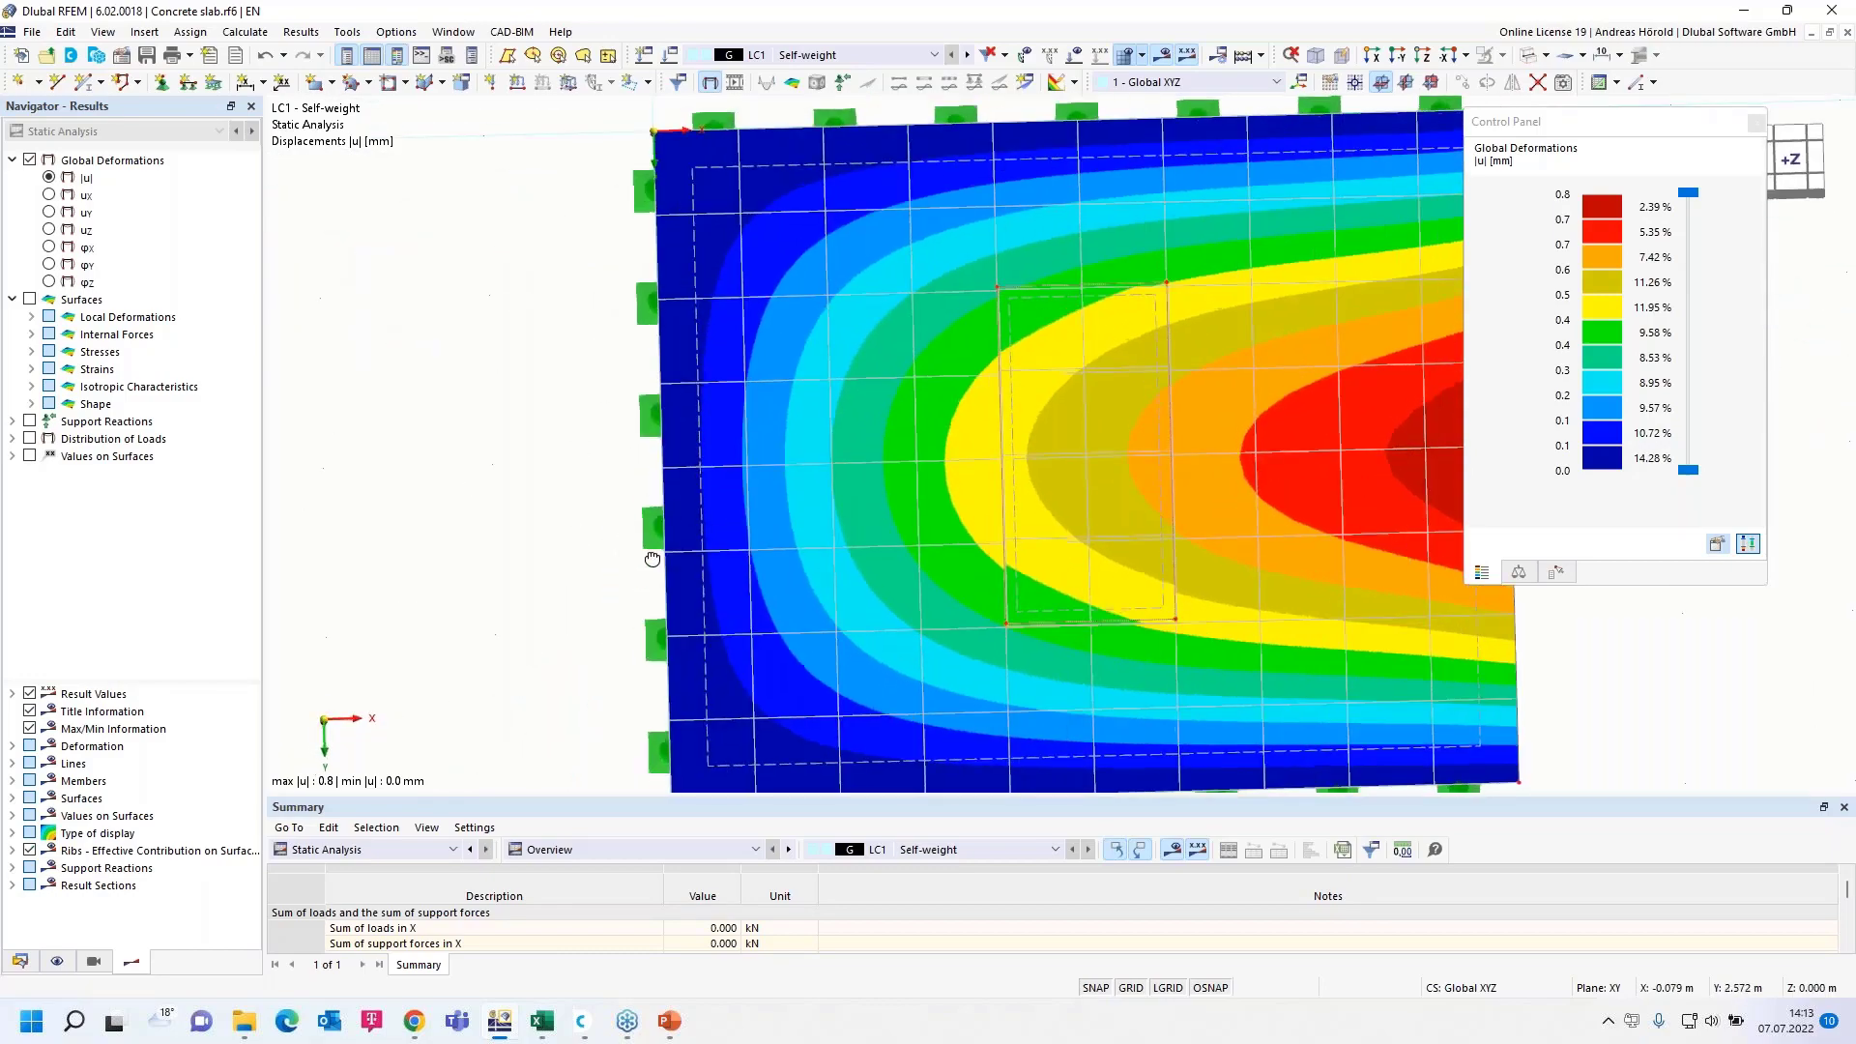
pyautogui.moveTo(643, 613)
pyautogui.keyDown('ctrl'); pyautogui.mouseDown(button='middle')
pyautogui.moveTo(418, 297)
pyautogui.moveTo(436, 307)
pyautogui.mouseUp(button='middle'); pyautogui.keyUp('ctrl')
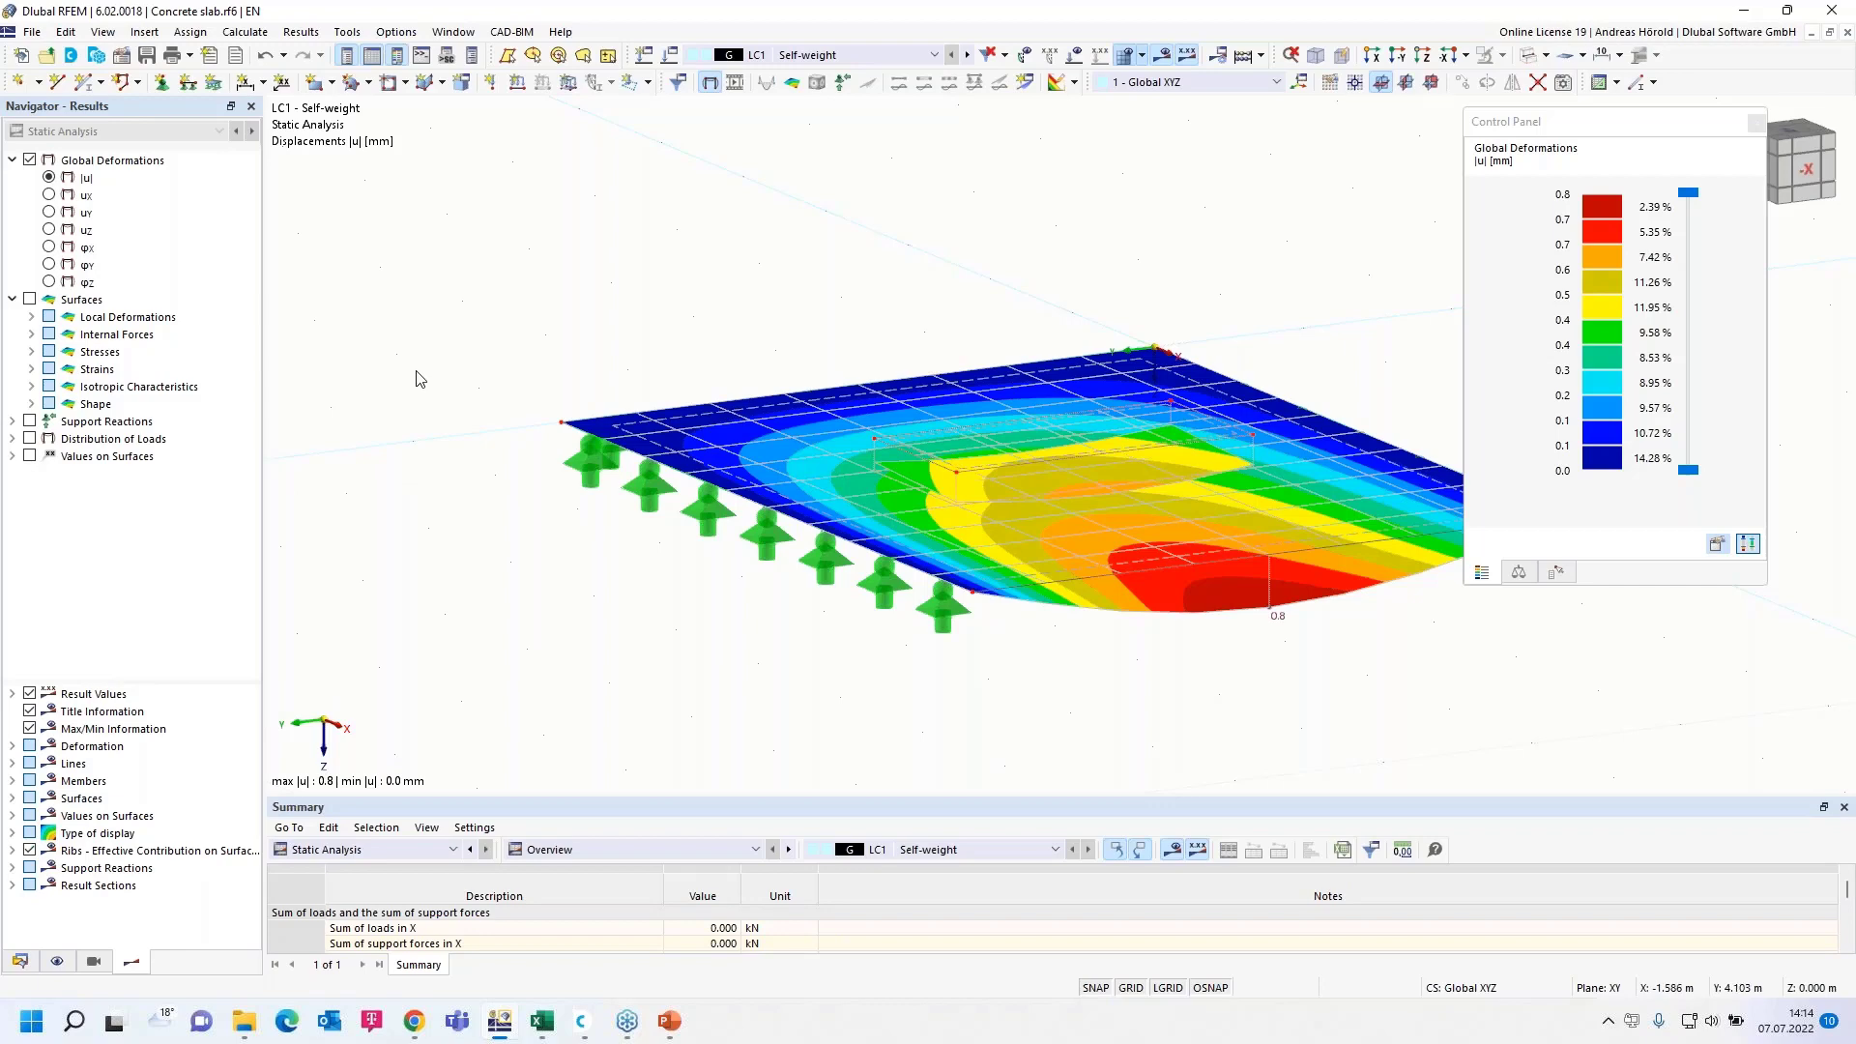
# Step: Browse the Script Manager's Loads, TypesForLines and TypesForSolids folders, then close it
pyautogui.click(446, 55)
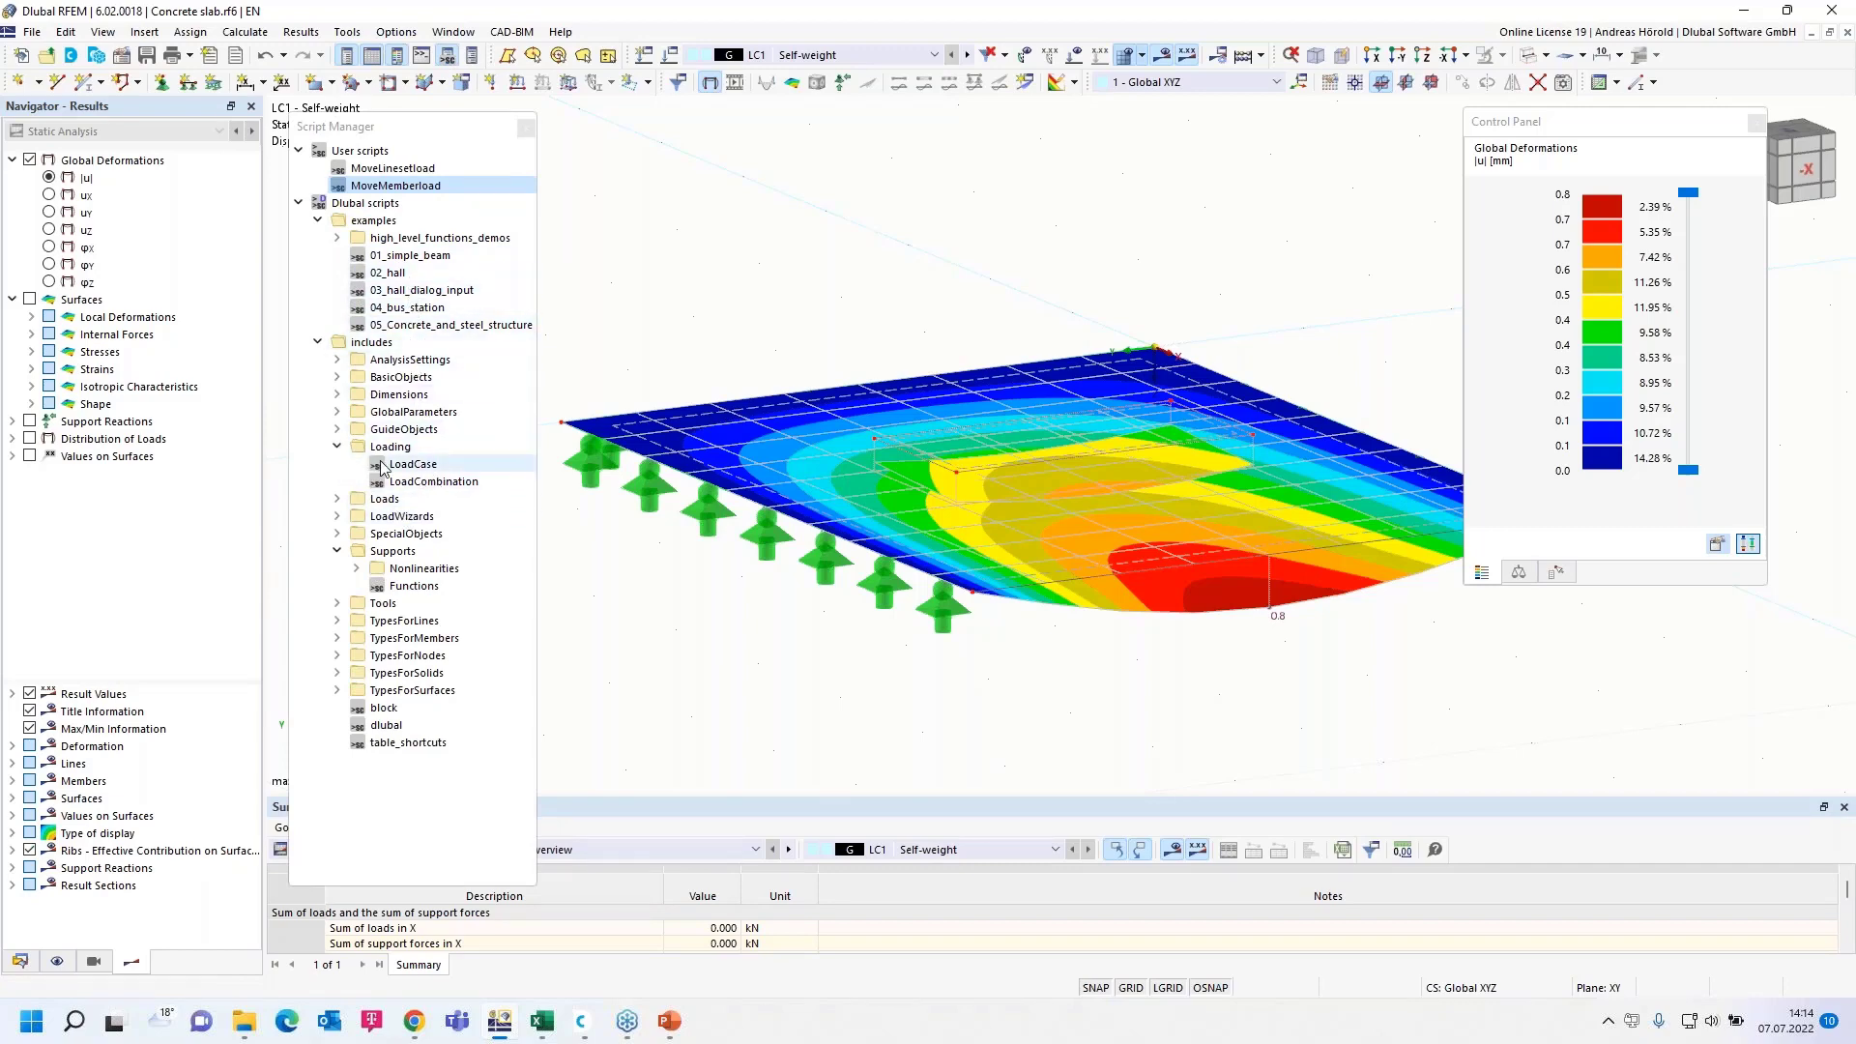
pyautogui.click(341, 503)
pyautogui.scroll(-4, 348, 609)
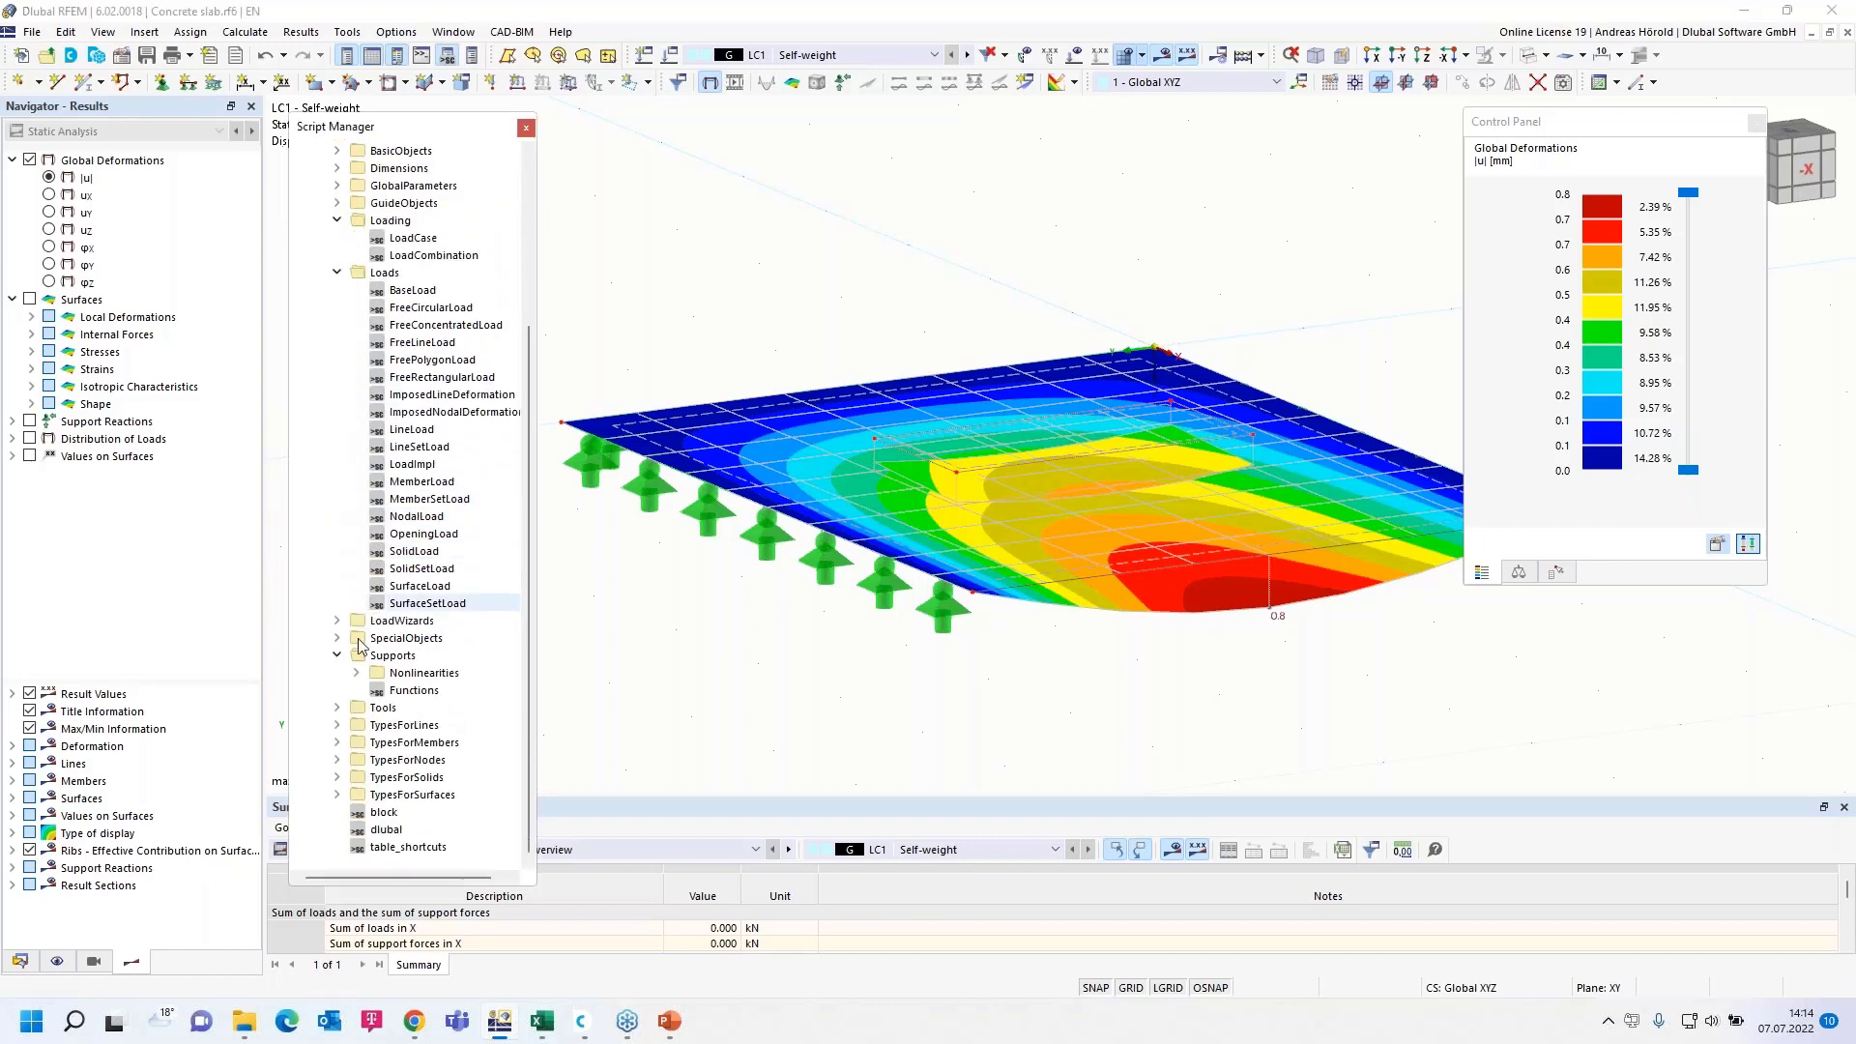
pyautogui.click(337, 724)
pyautogui.scroll(-1, 345, 746)
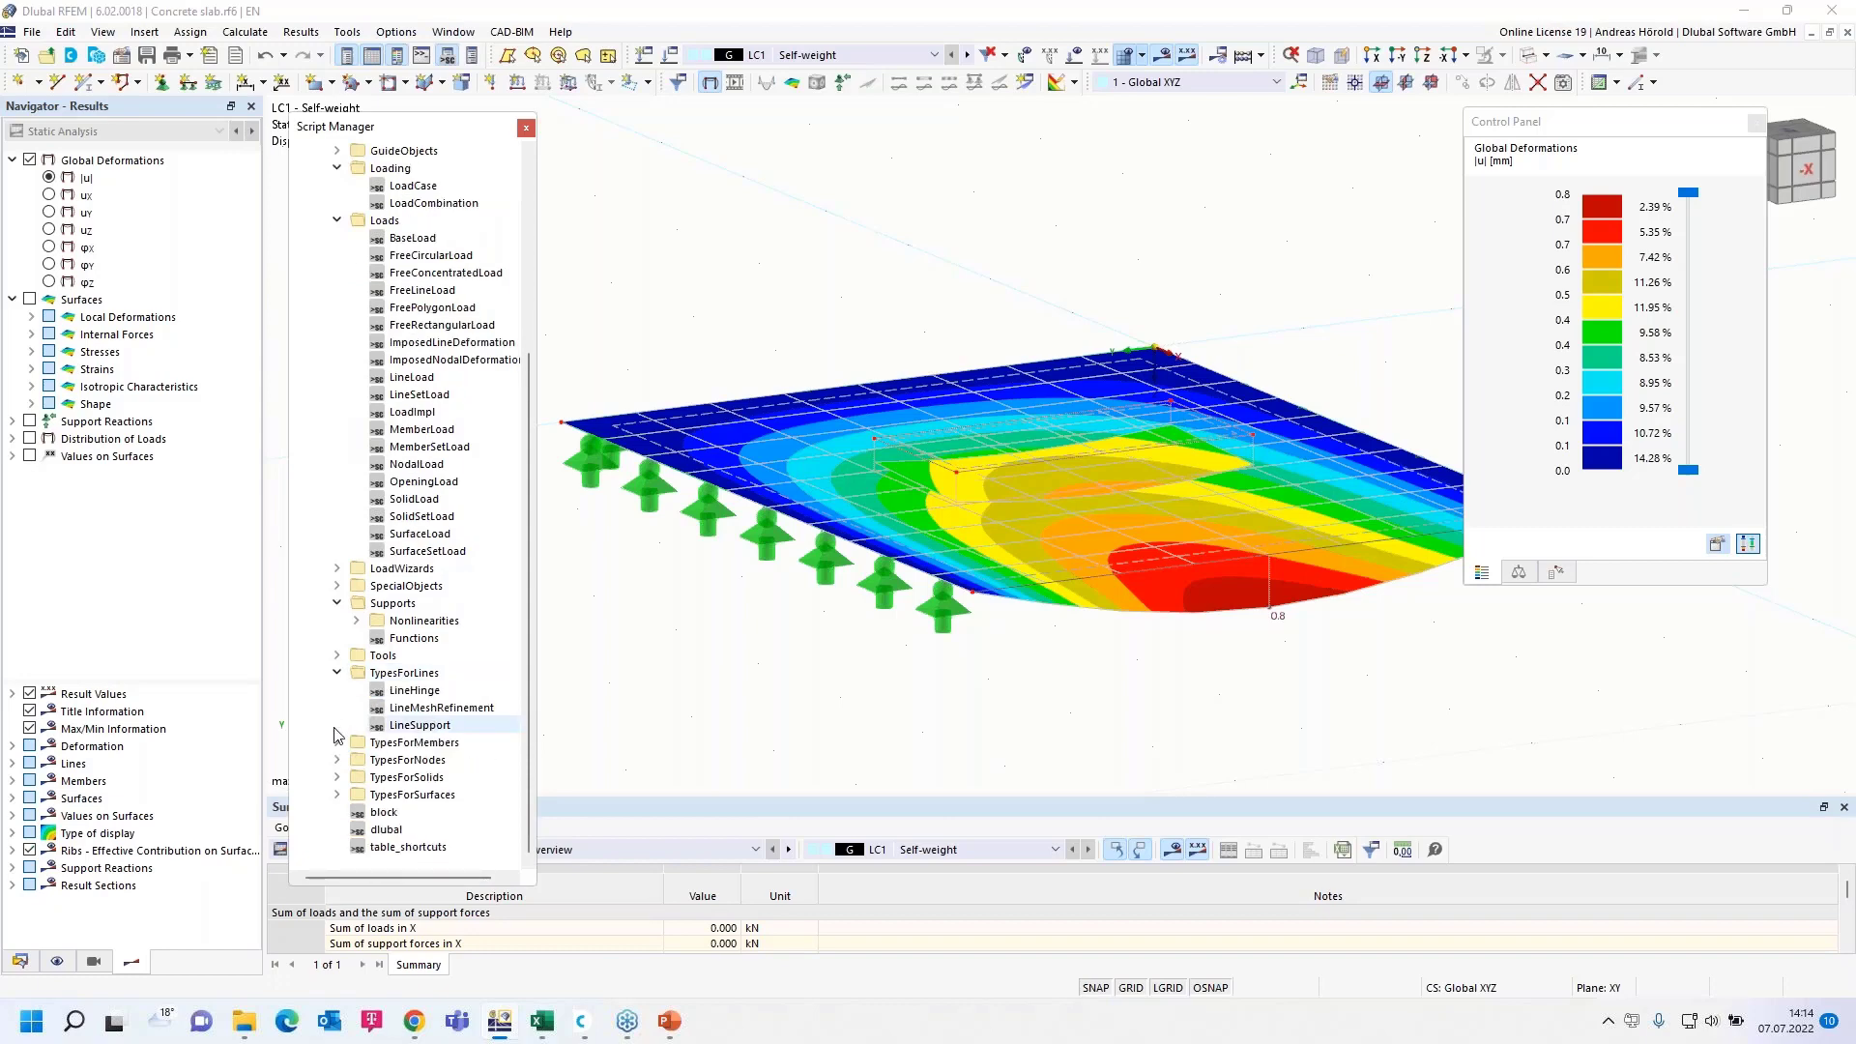
pyautogui.click(338, 779)
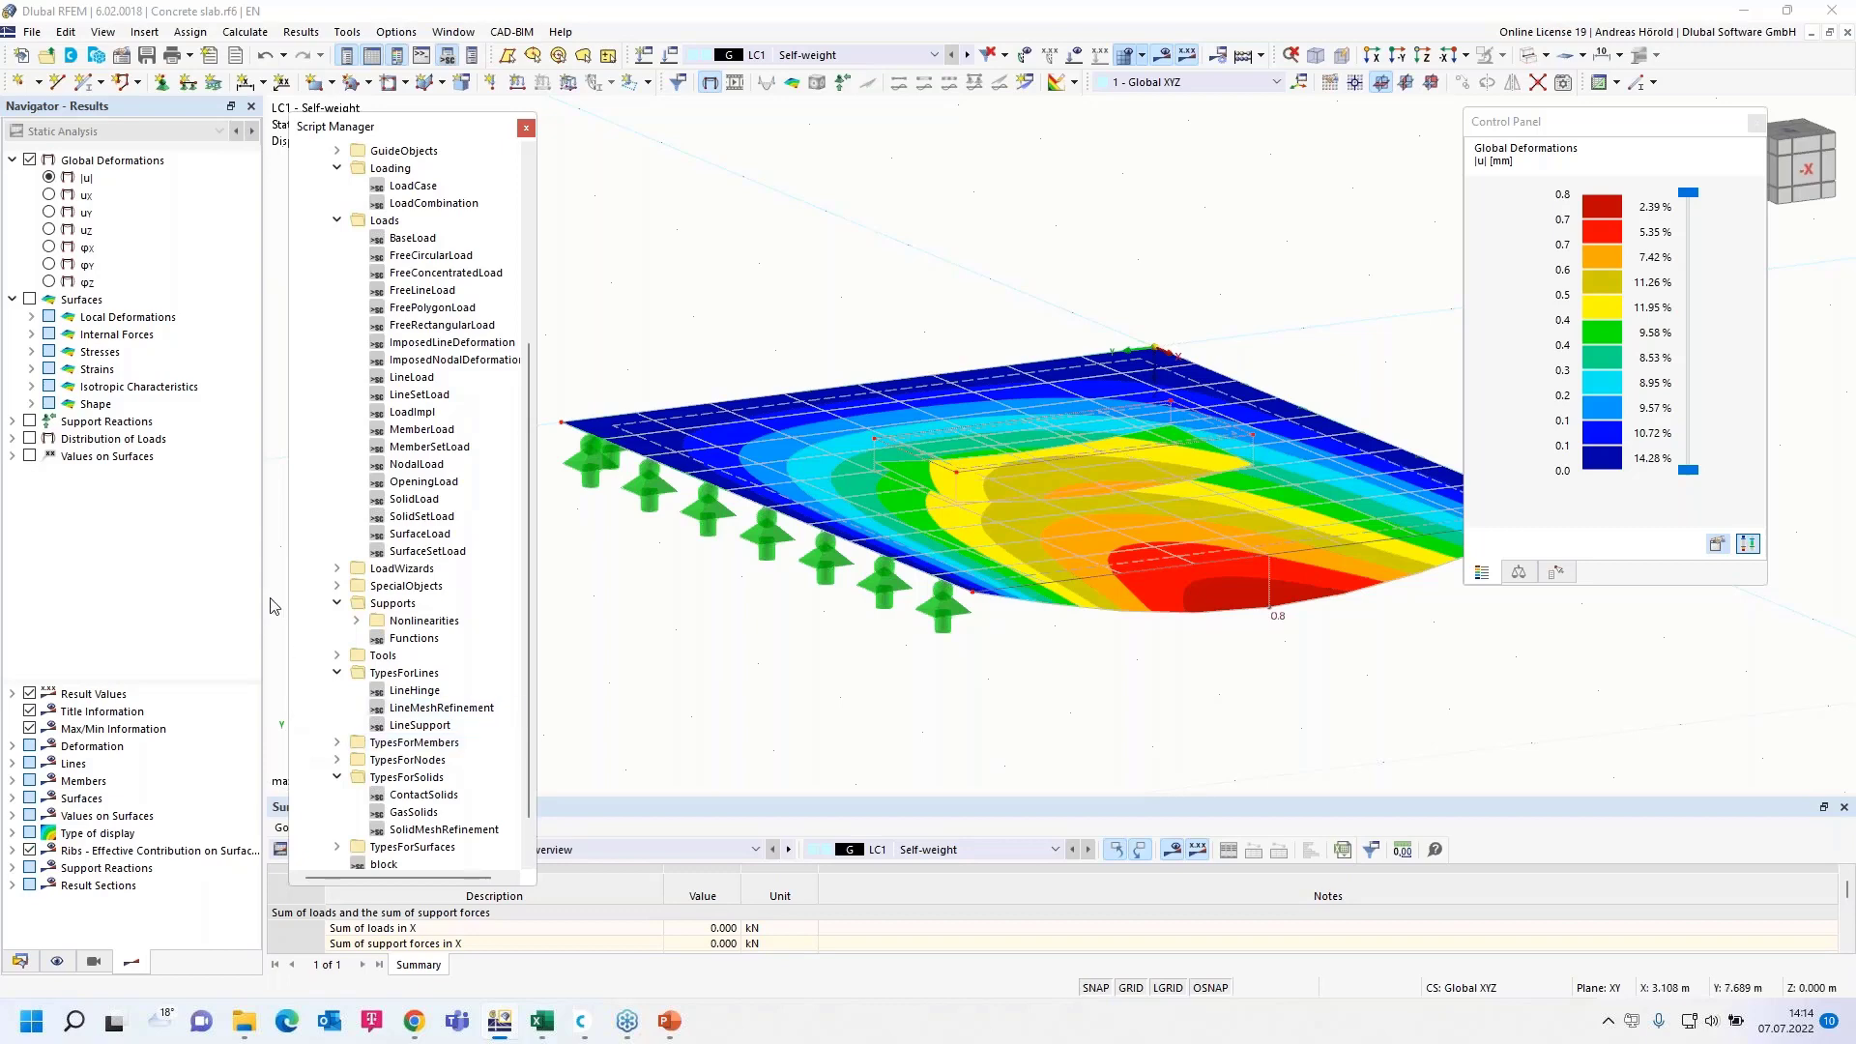
pyautogui.click(526, 127)
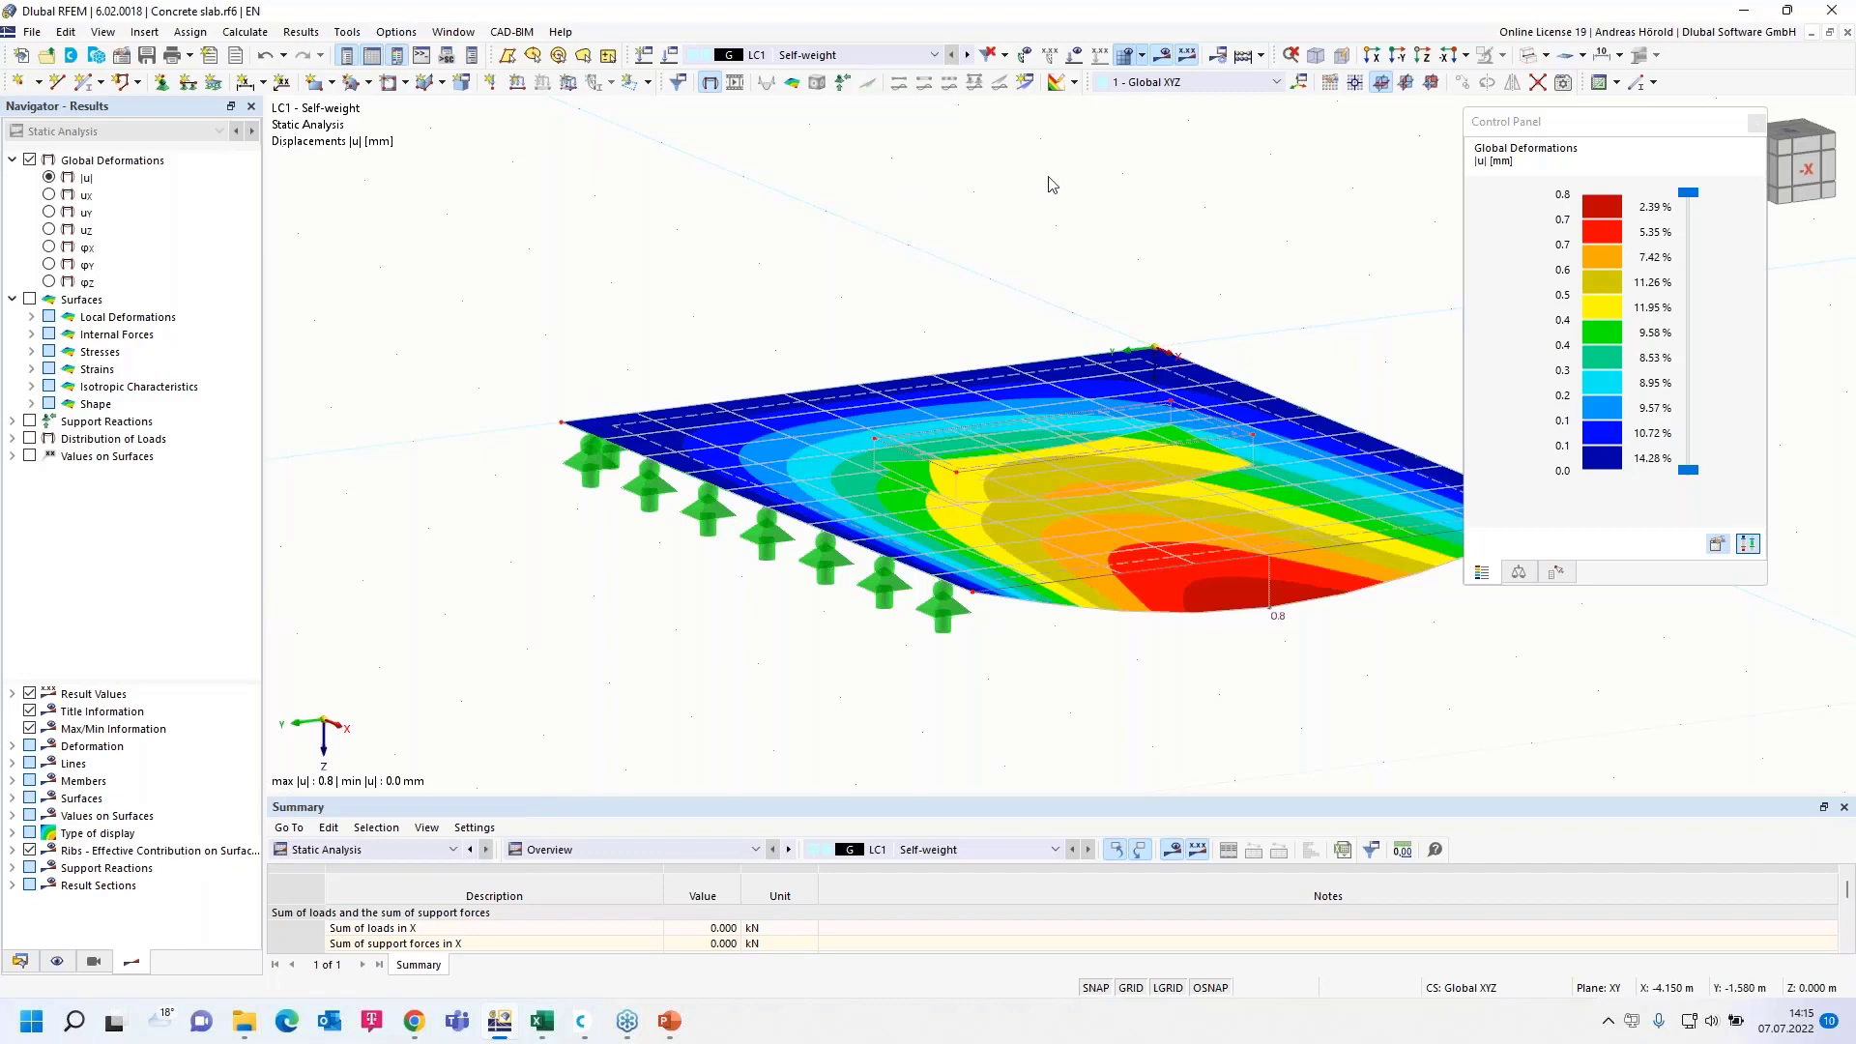
# Step: Open the block library full screen and browse column, arched beam, 2D and 3D truss blocks
pyautogui.click(96, 56)
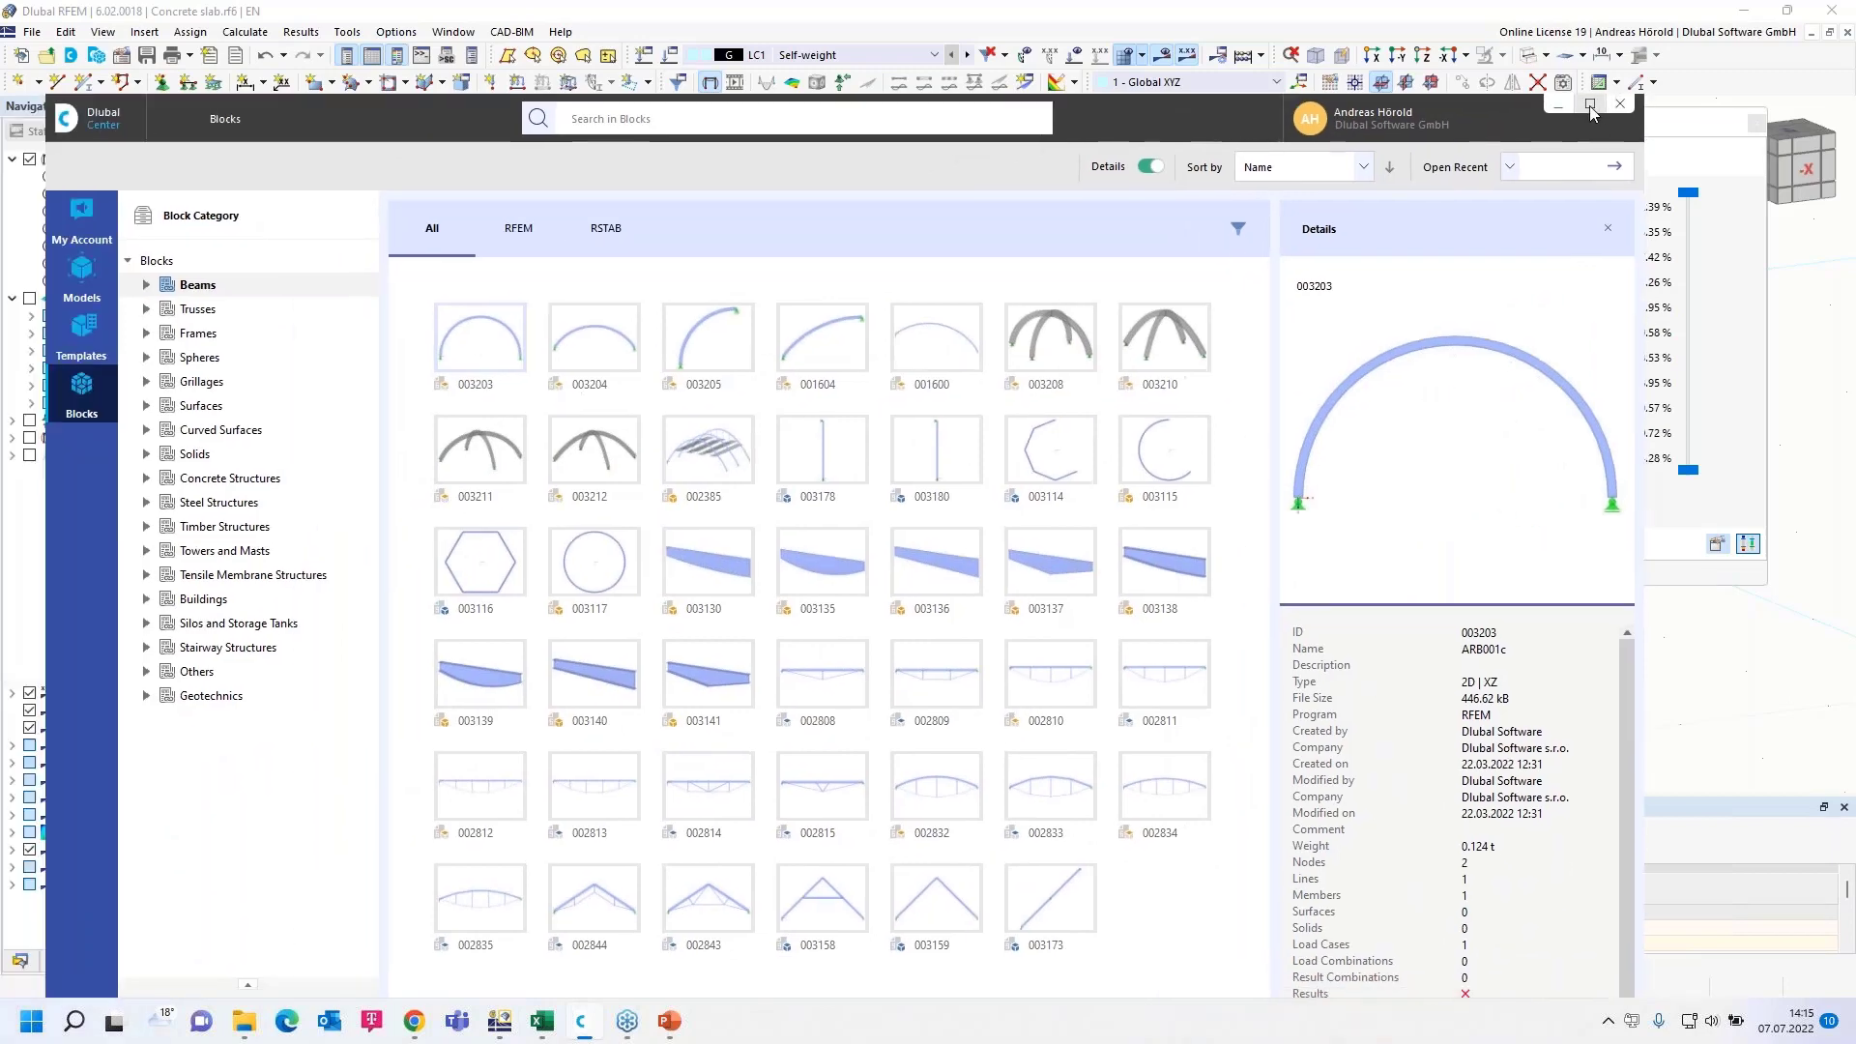
pyautogui.click(1593, 106)
pyautogui.click(100, 192)
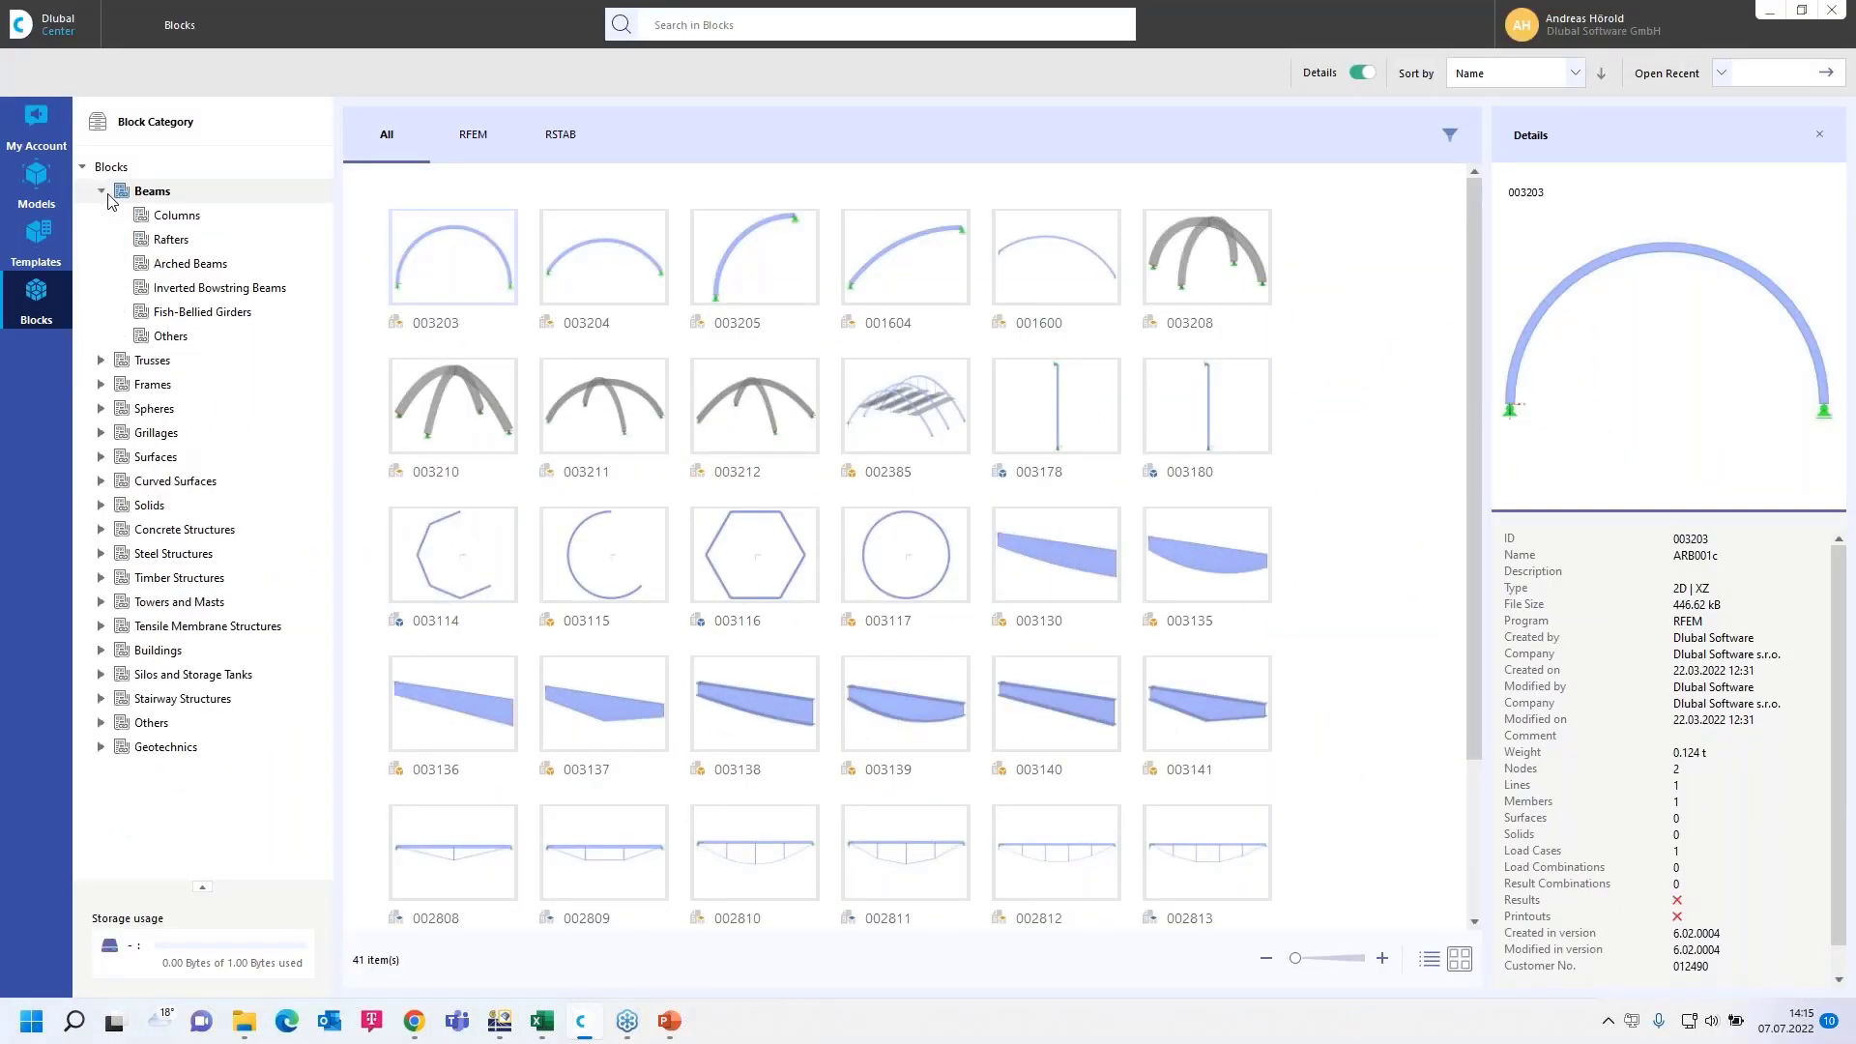
pyautogui.click(202, 220)
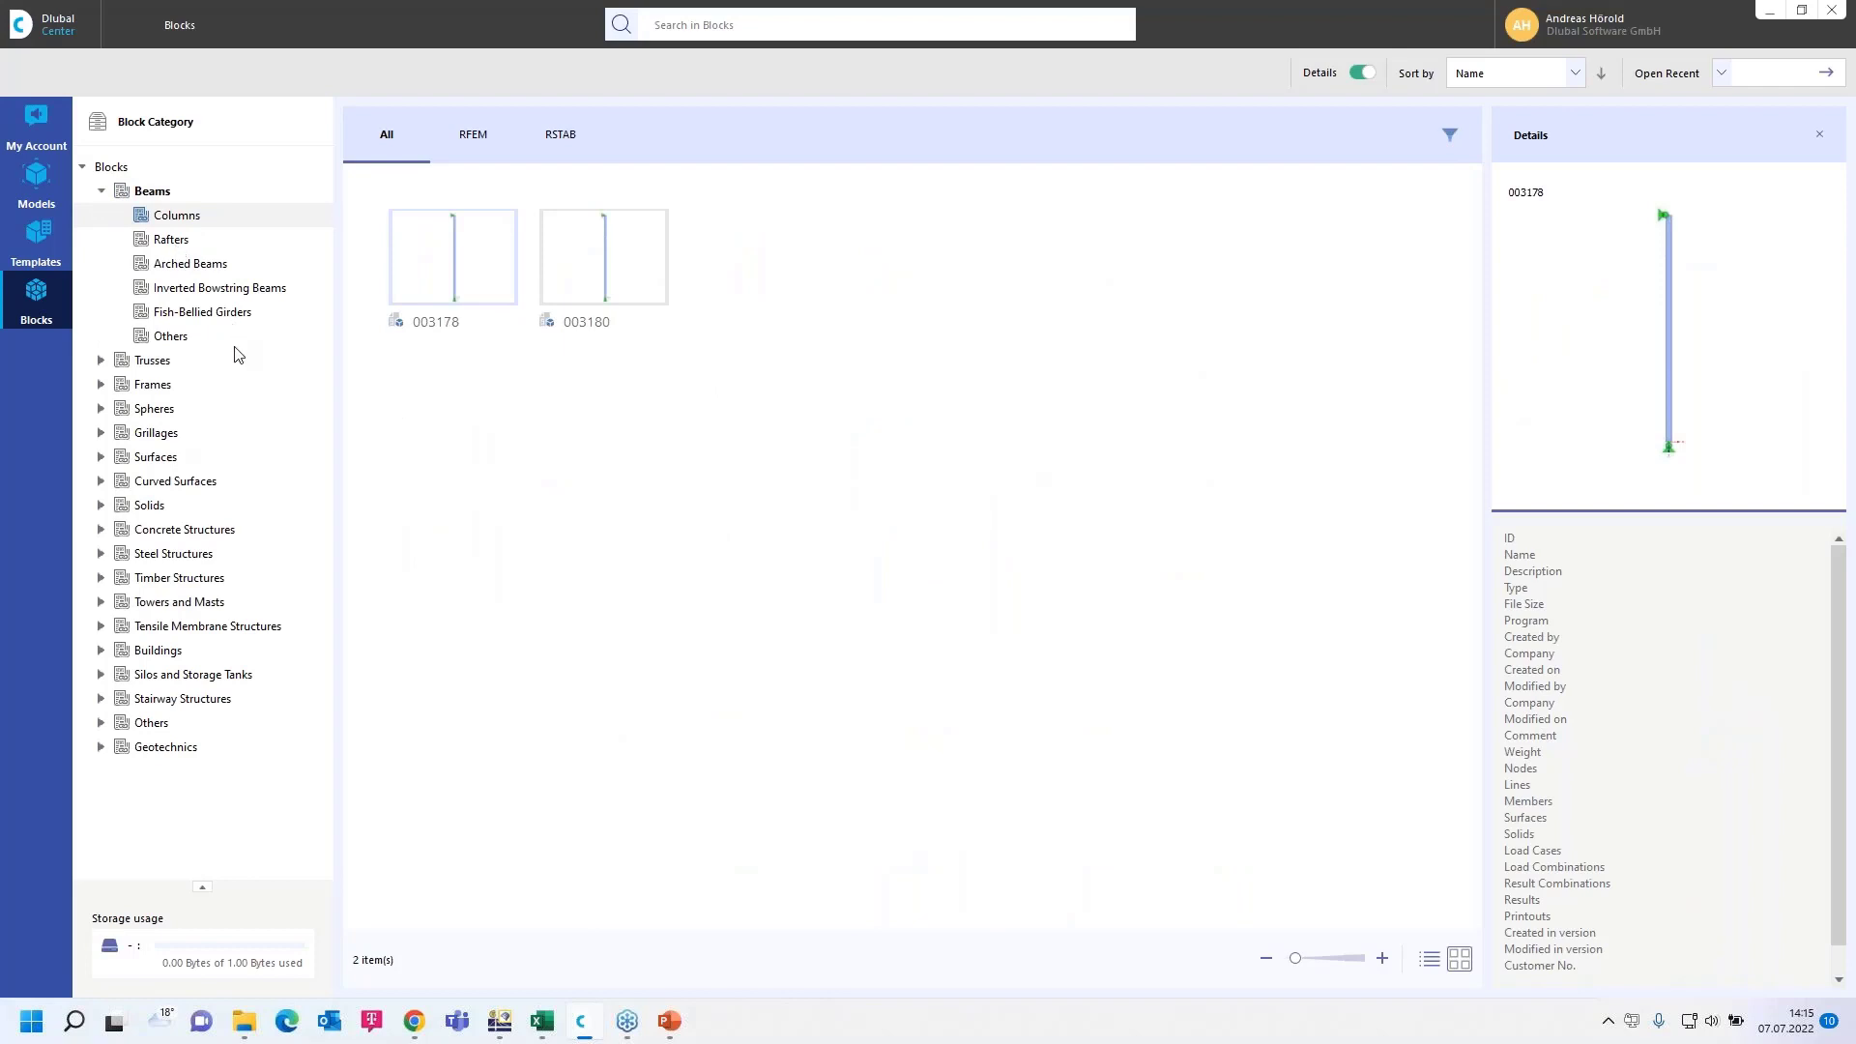
pyautogui.click(178, 265)
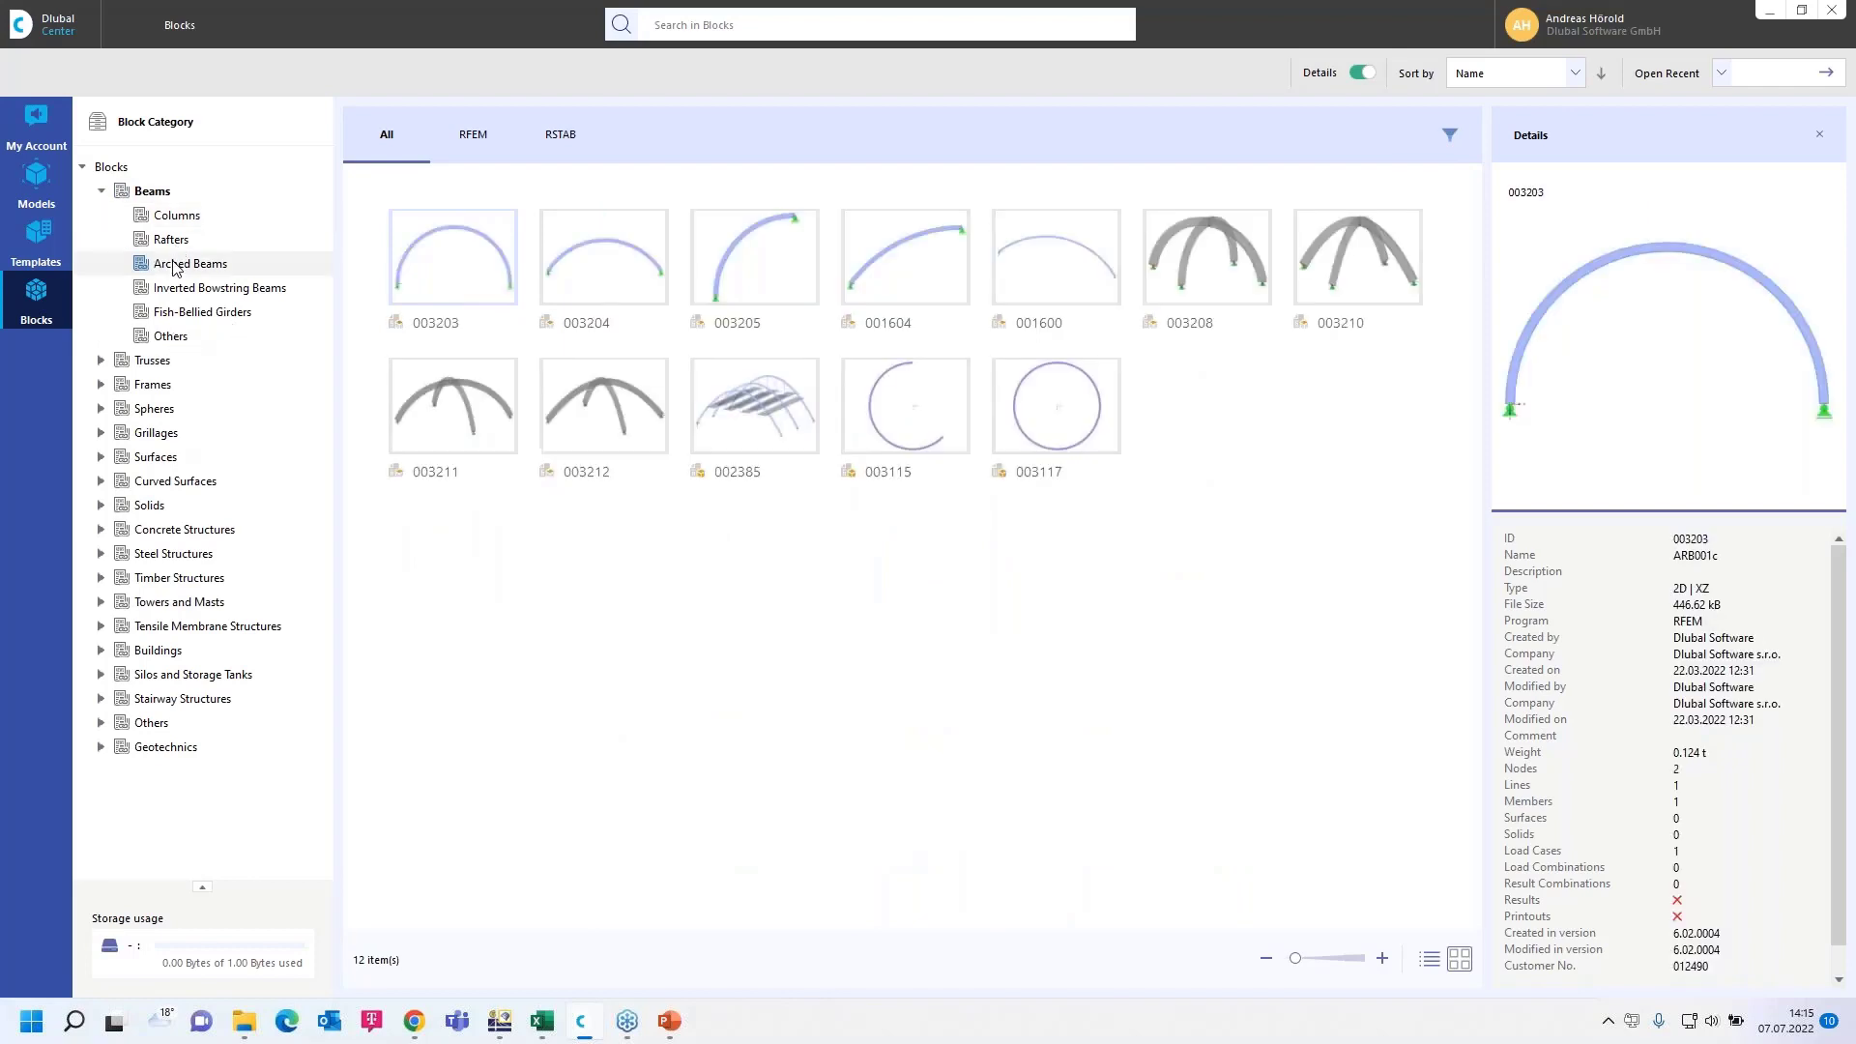
pyautogui.click(101, 359)
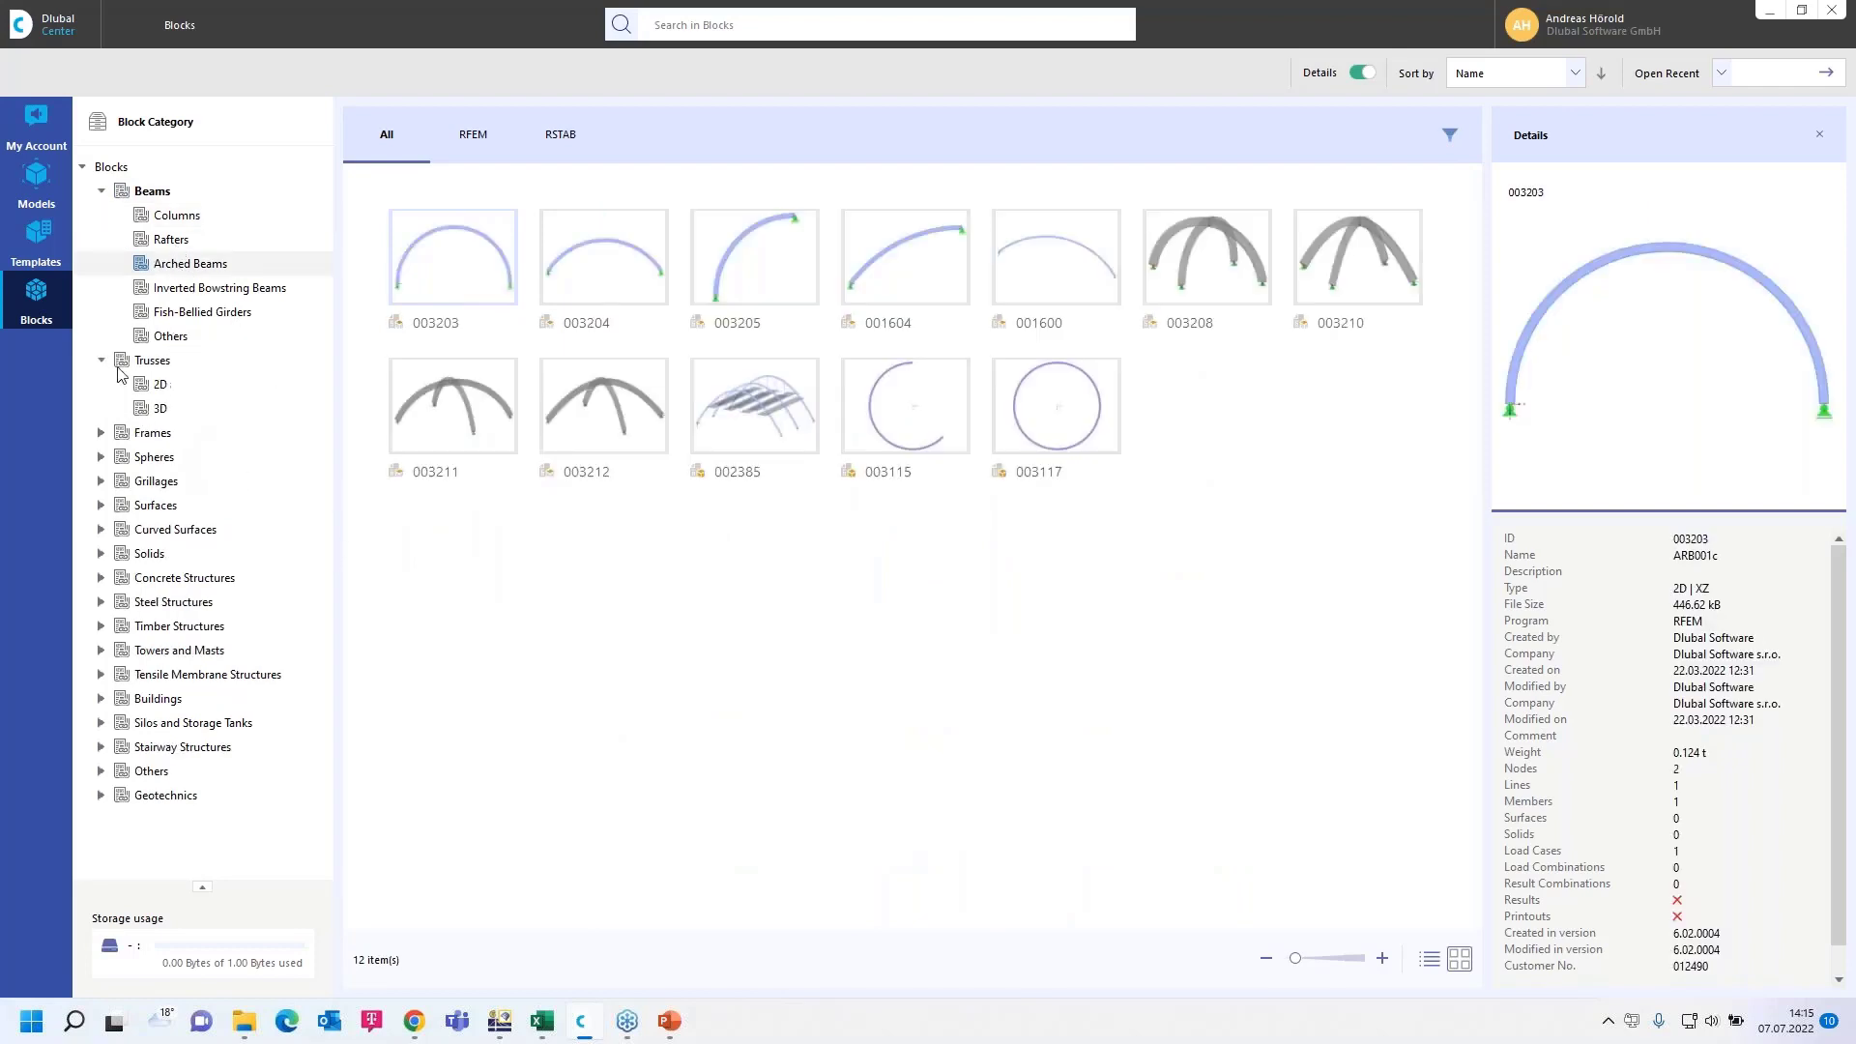
pyautogui.click(154, 386)
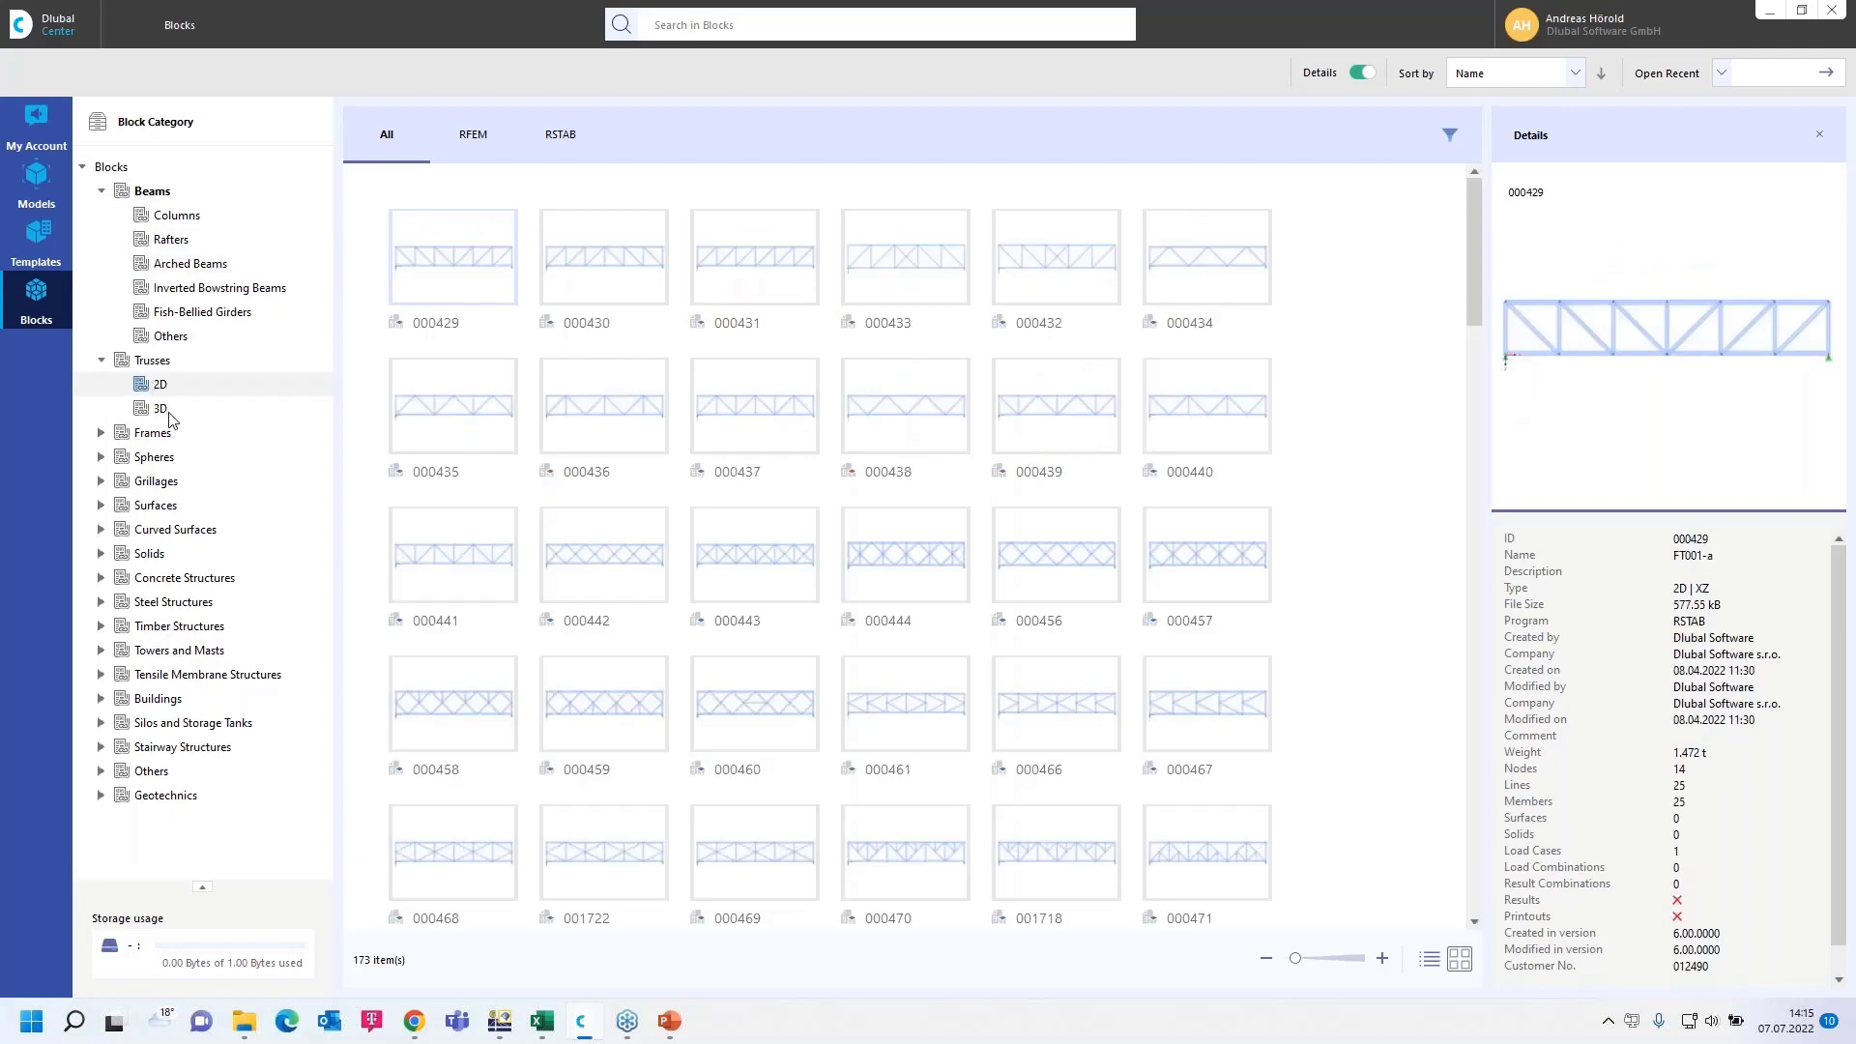
pyautogui.click(161, 410)
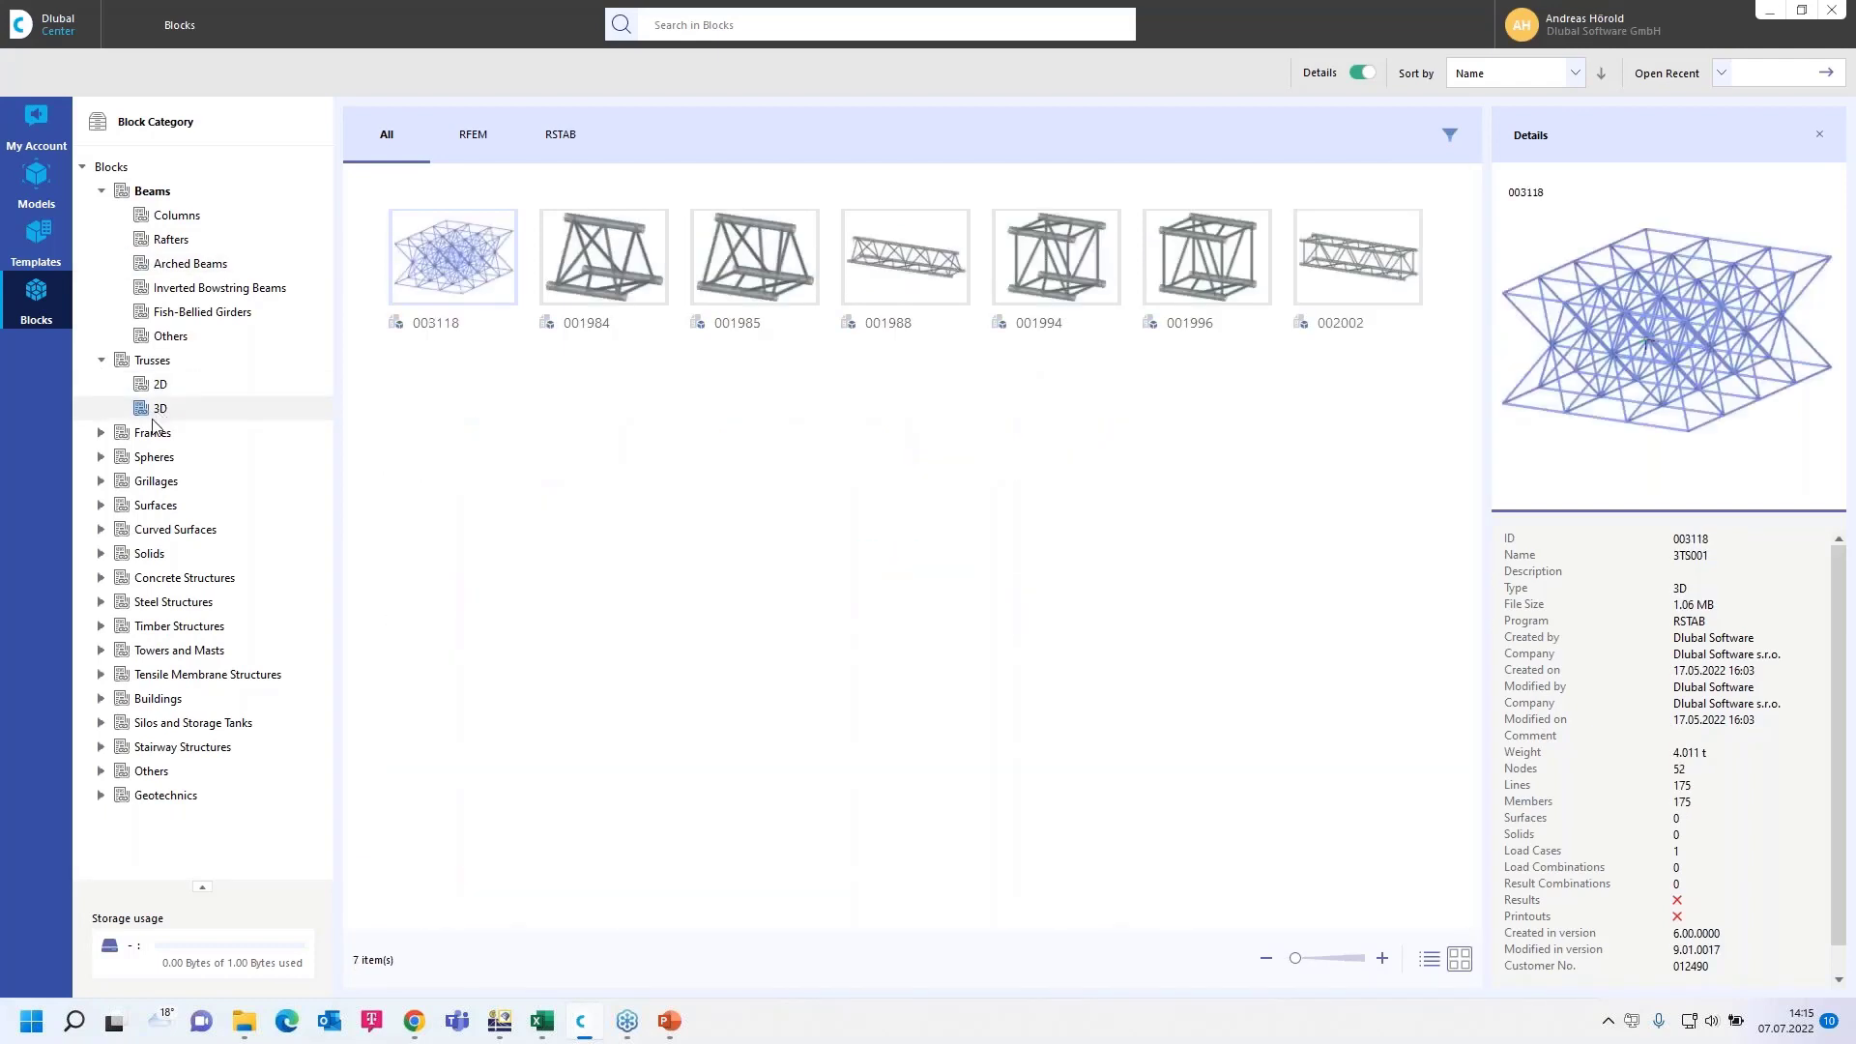
# Step: Browse multi-bay, tapered, hall and 3D frame blocks, ending on general timber structures
pyautogui.click(101, 434)
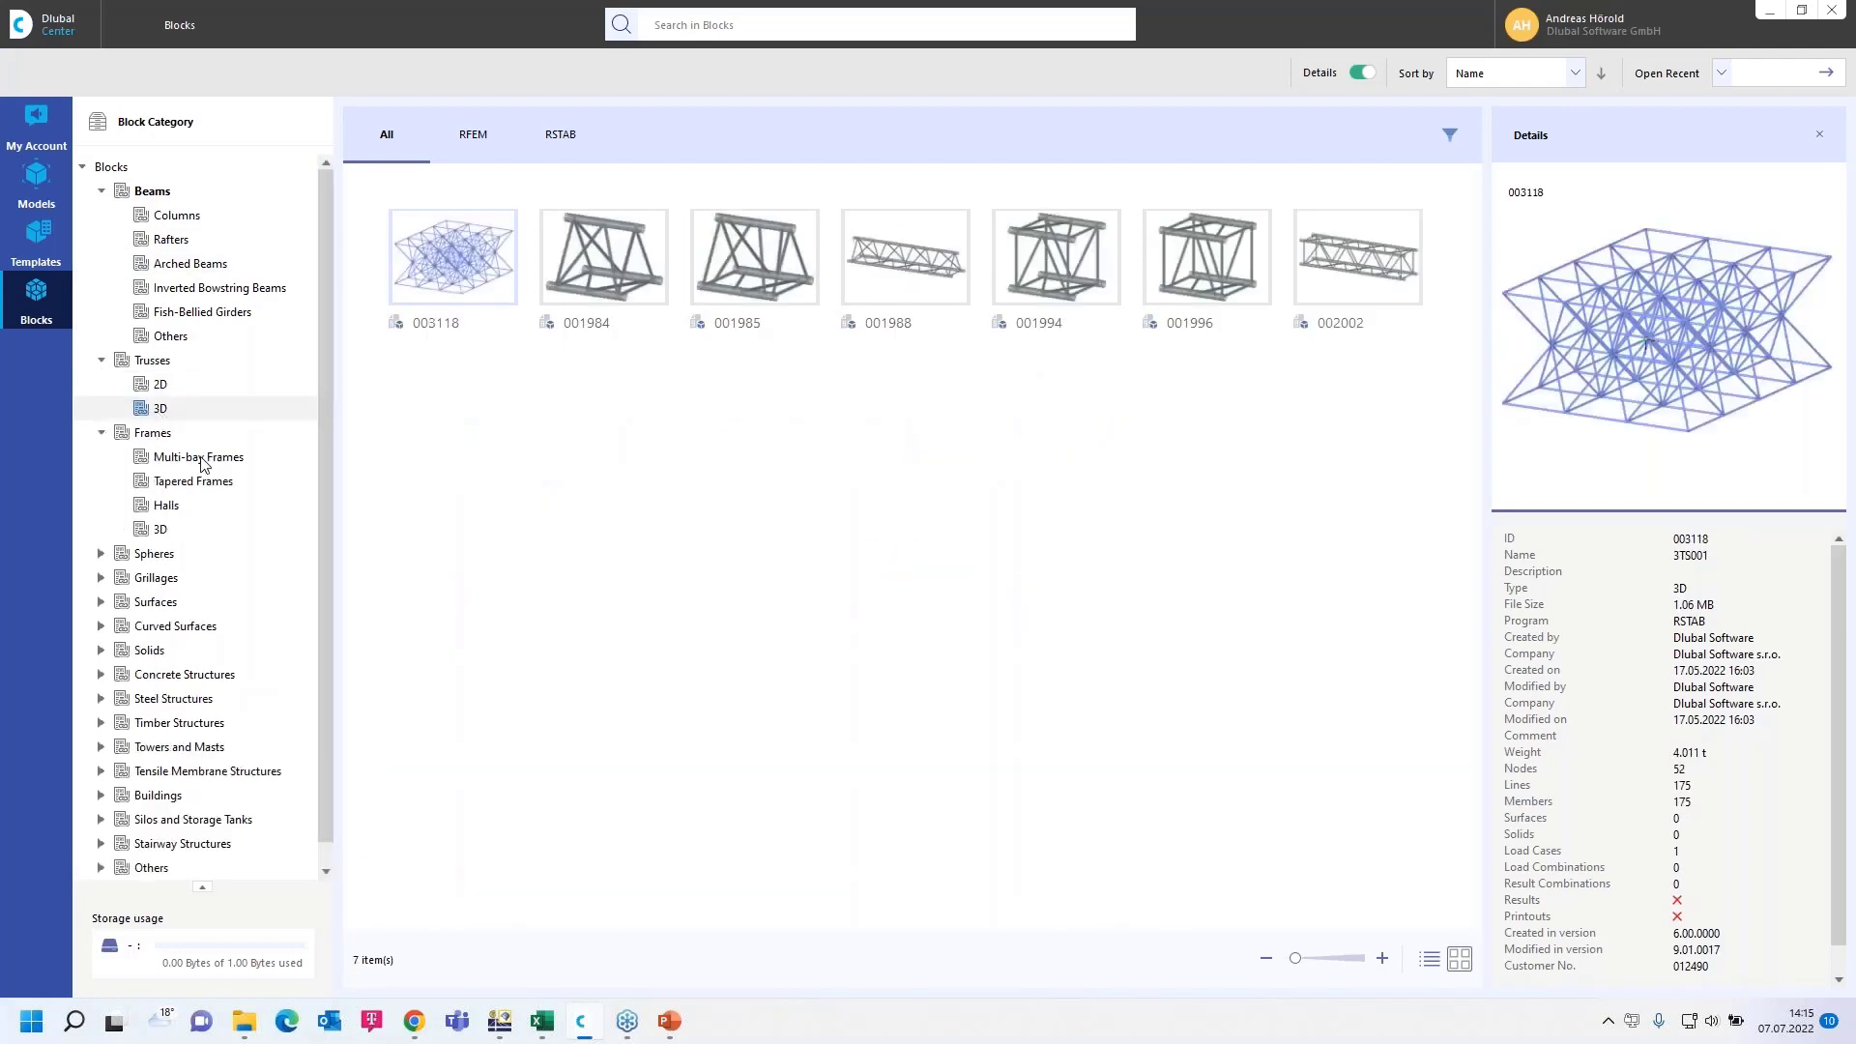
pyautogui.click(204, 459)
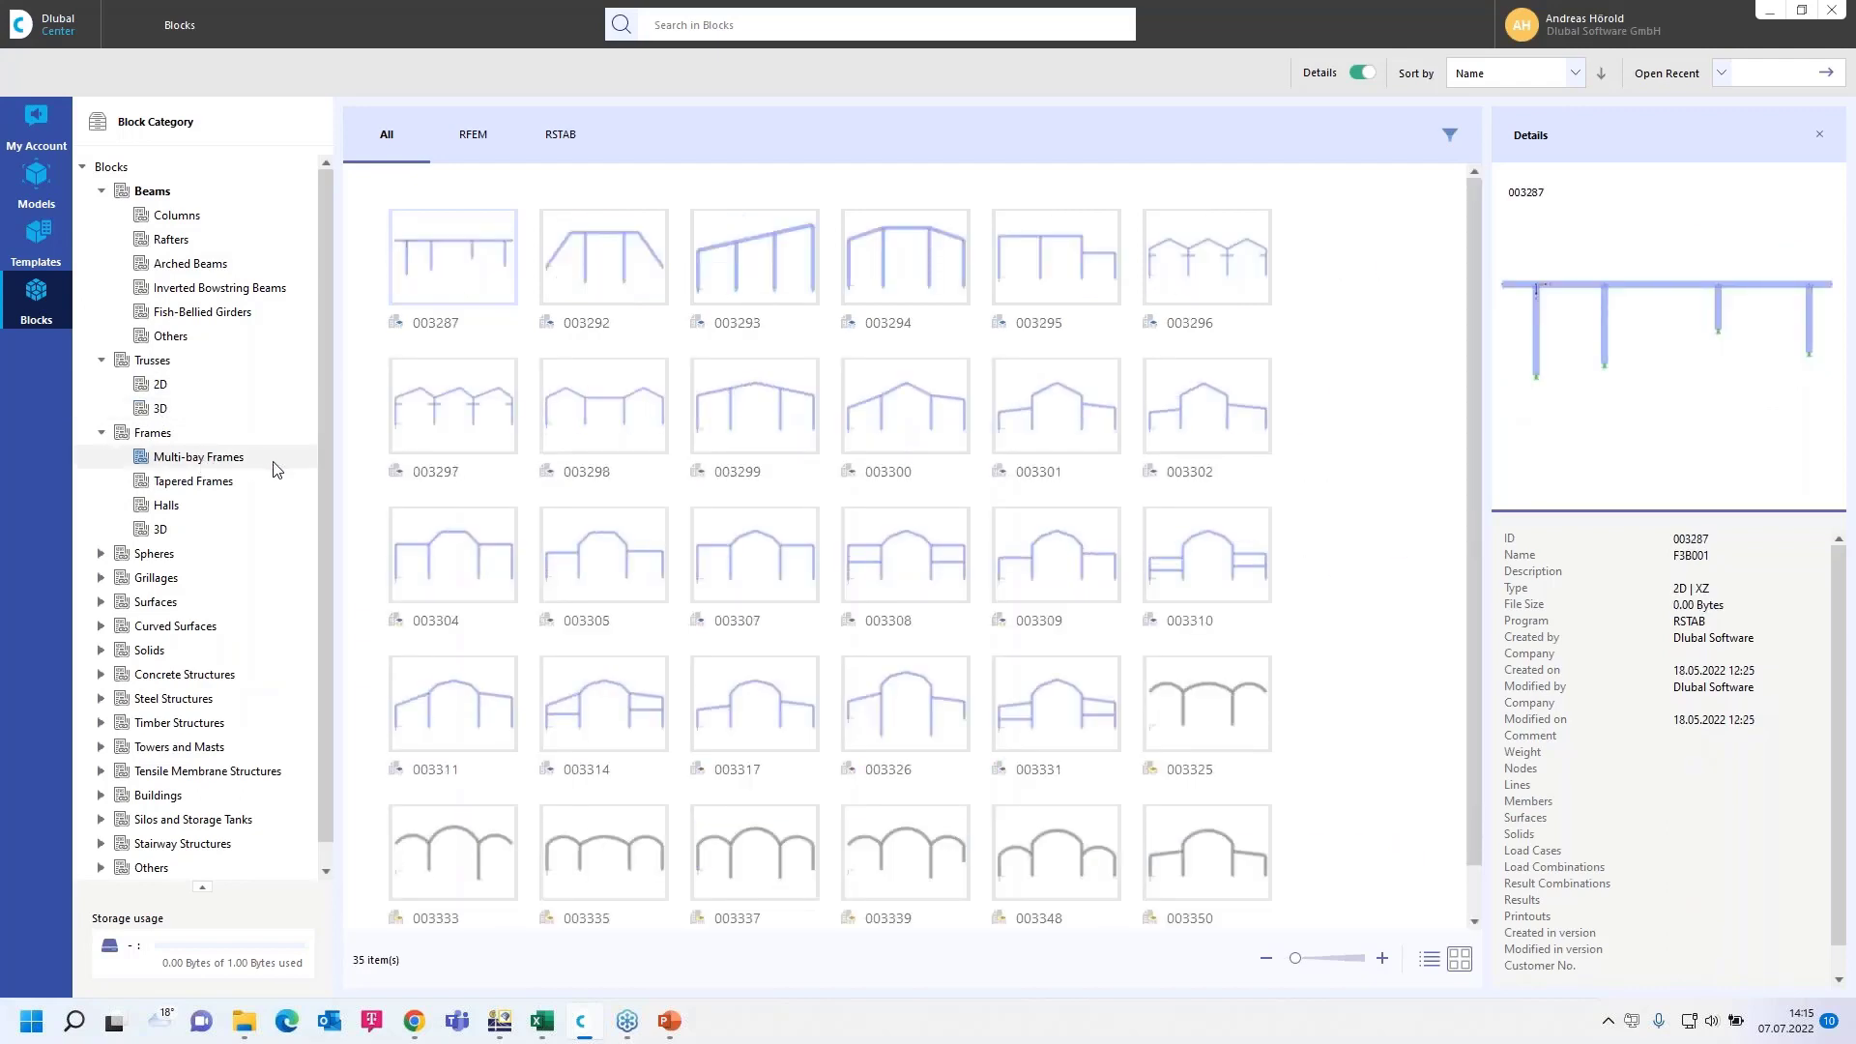
pyautogui.click(178, 487)
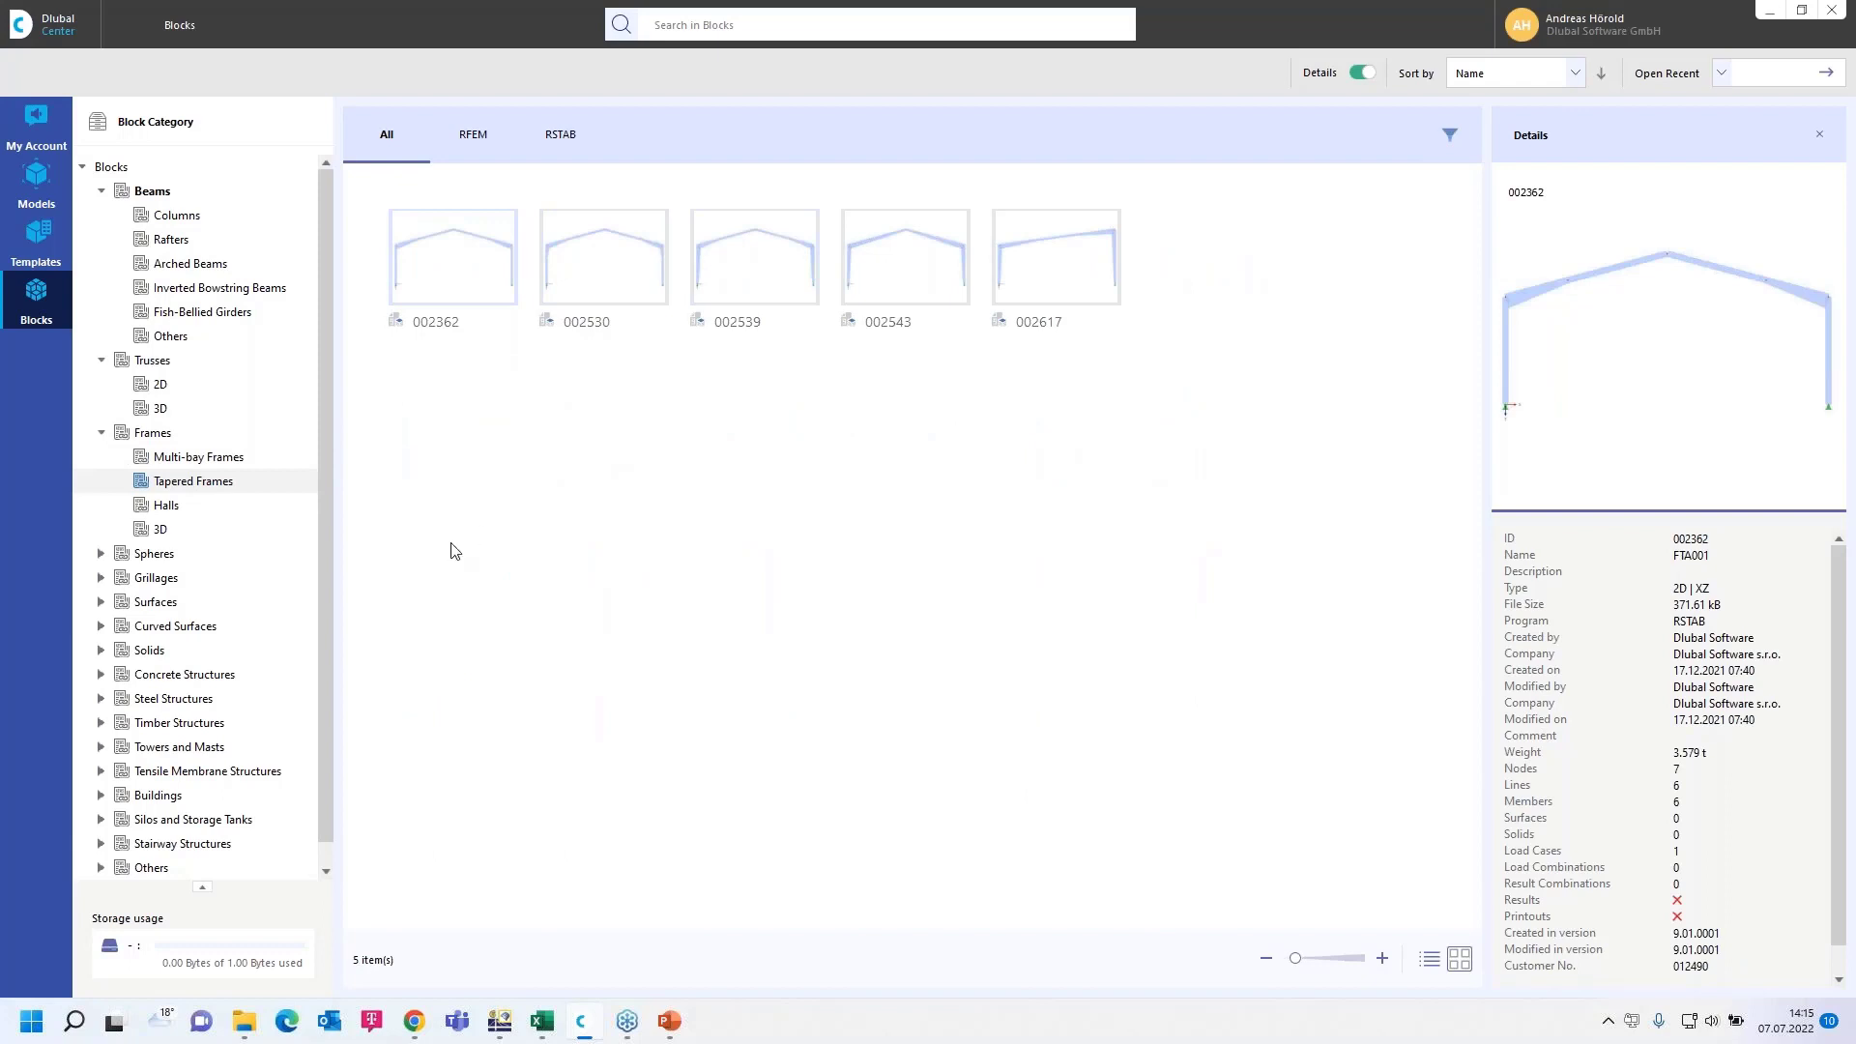
pyautogui.click(176, 508)
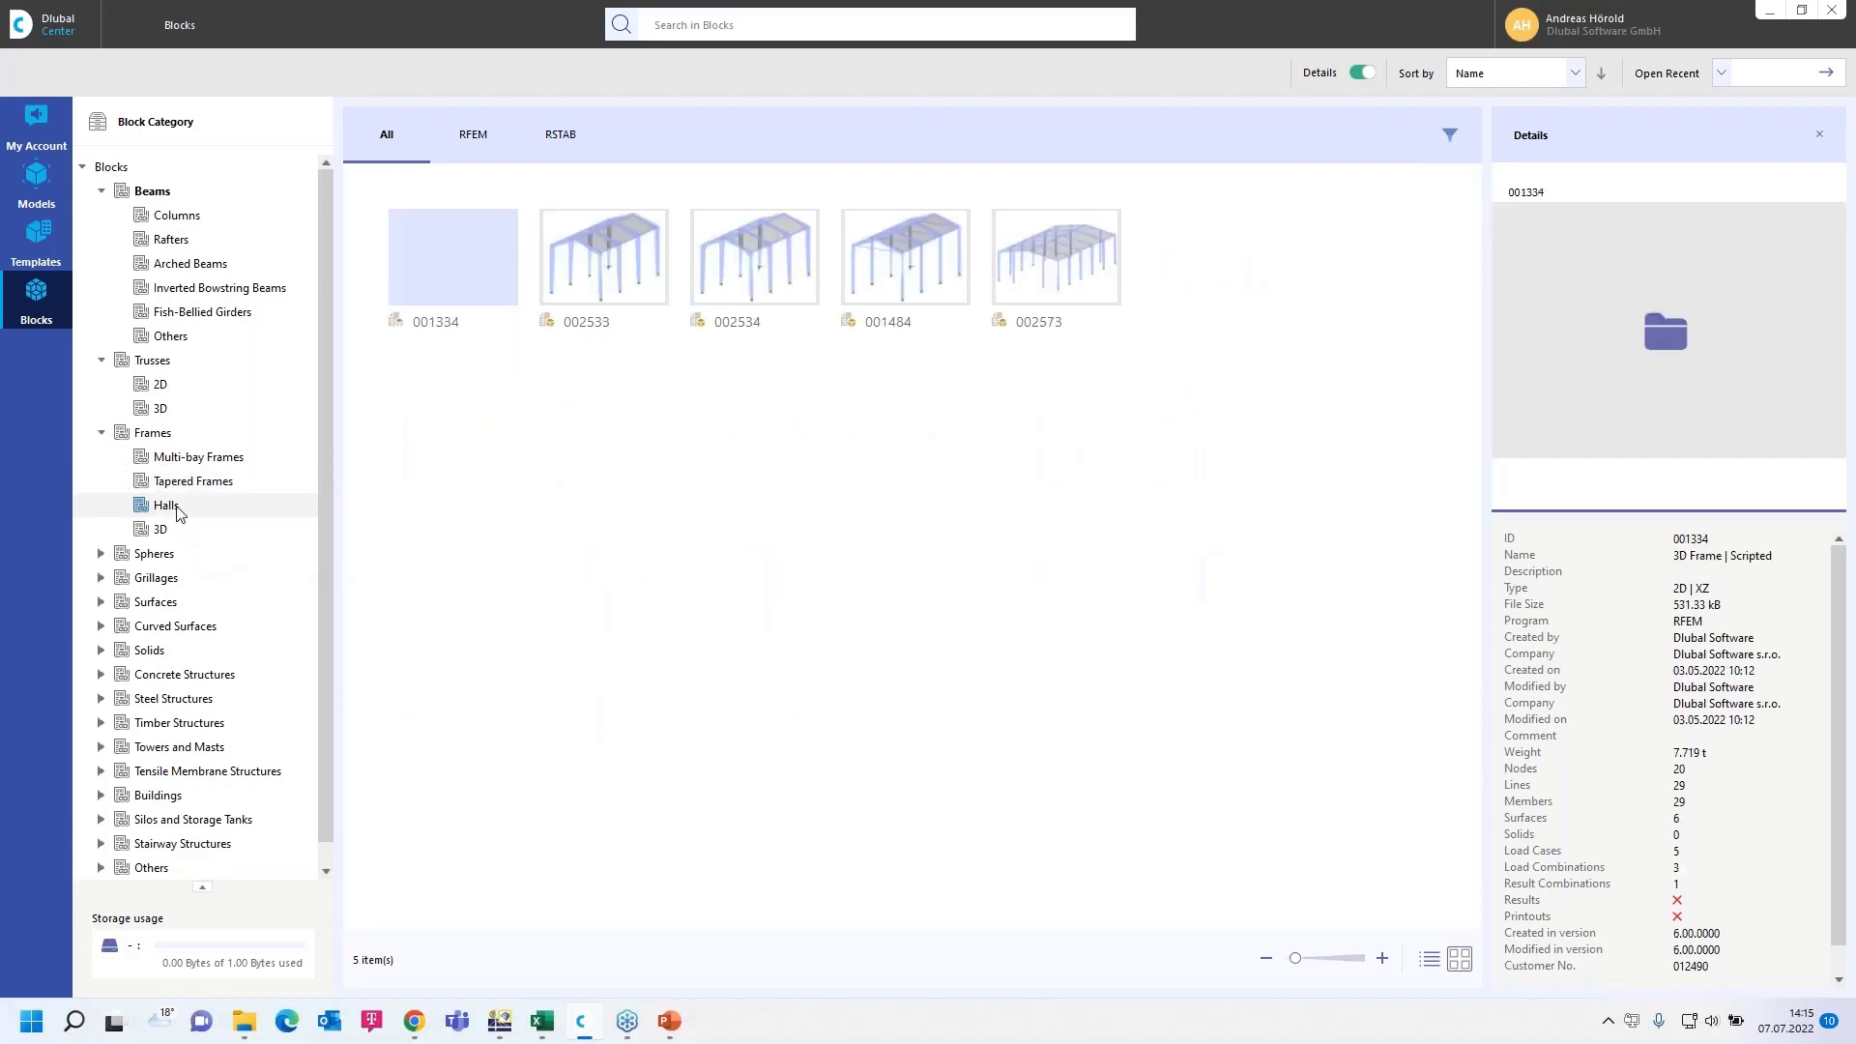
pyautogui.click(188, 485)
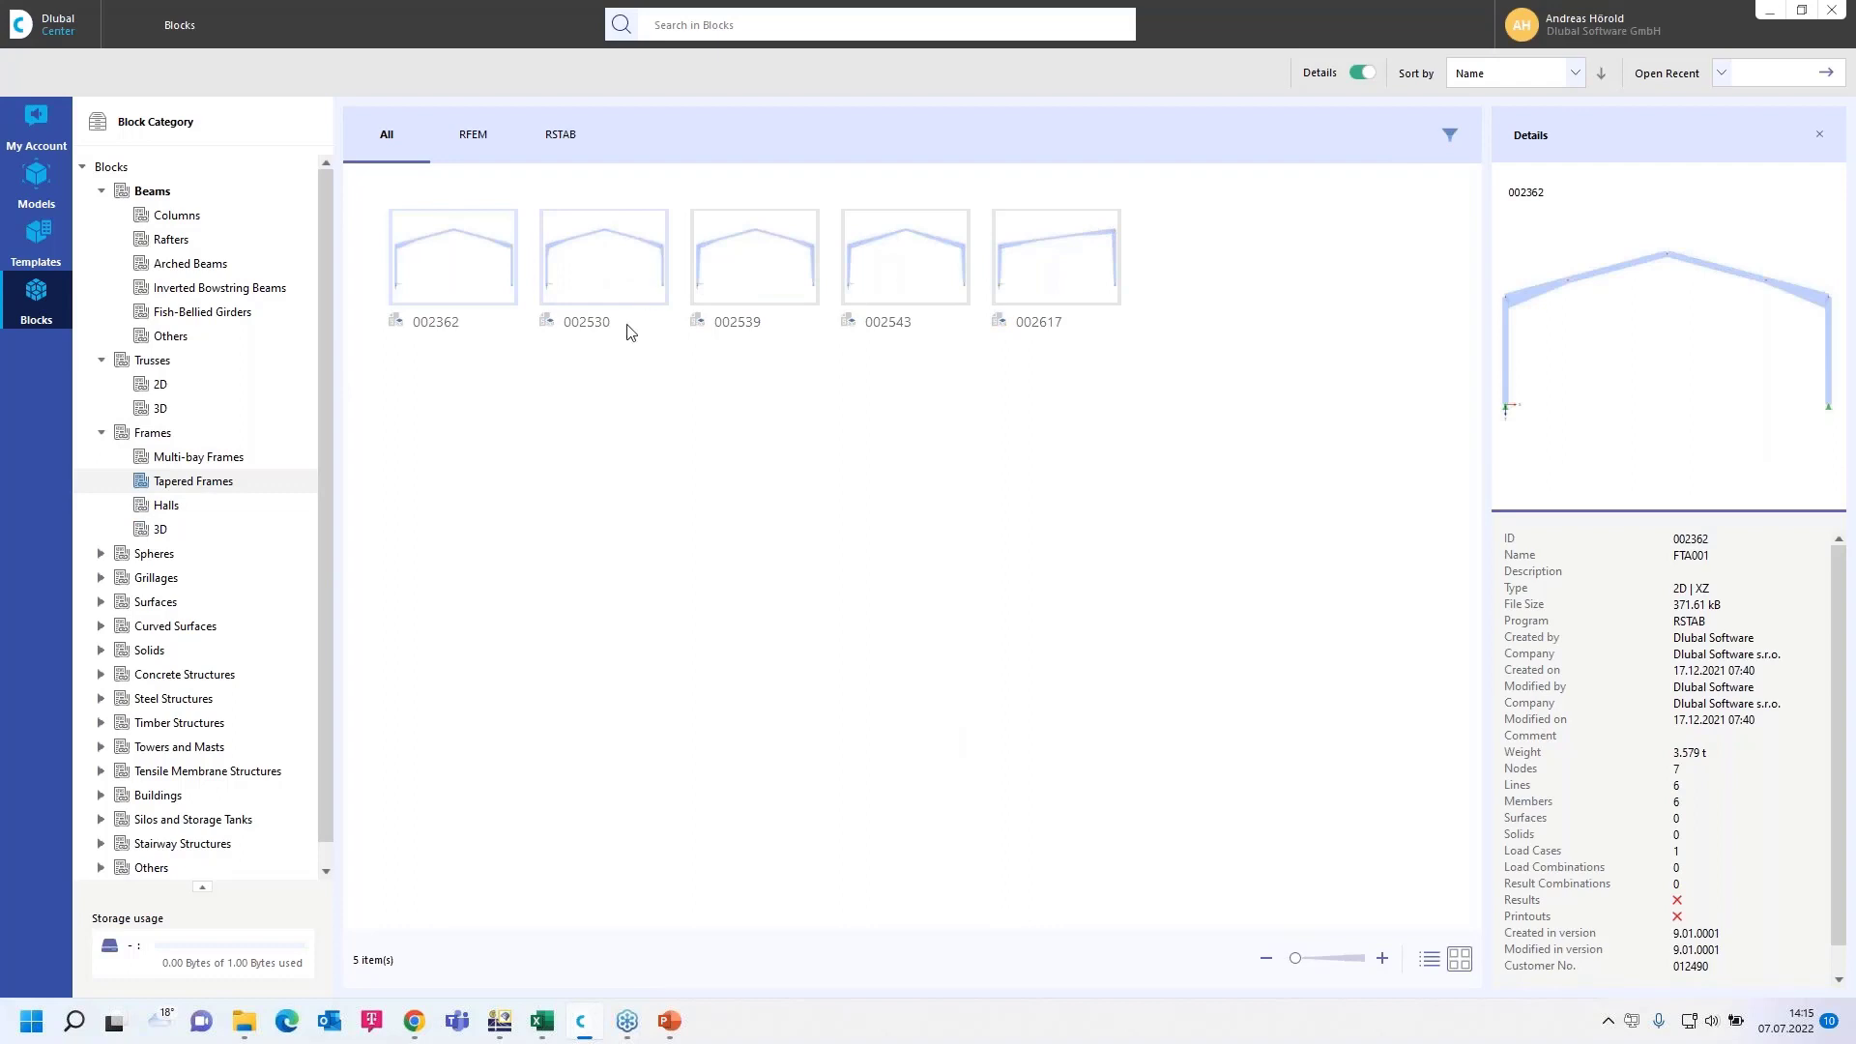
pyautogui.click(167, 508)
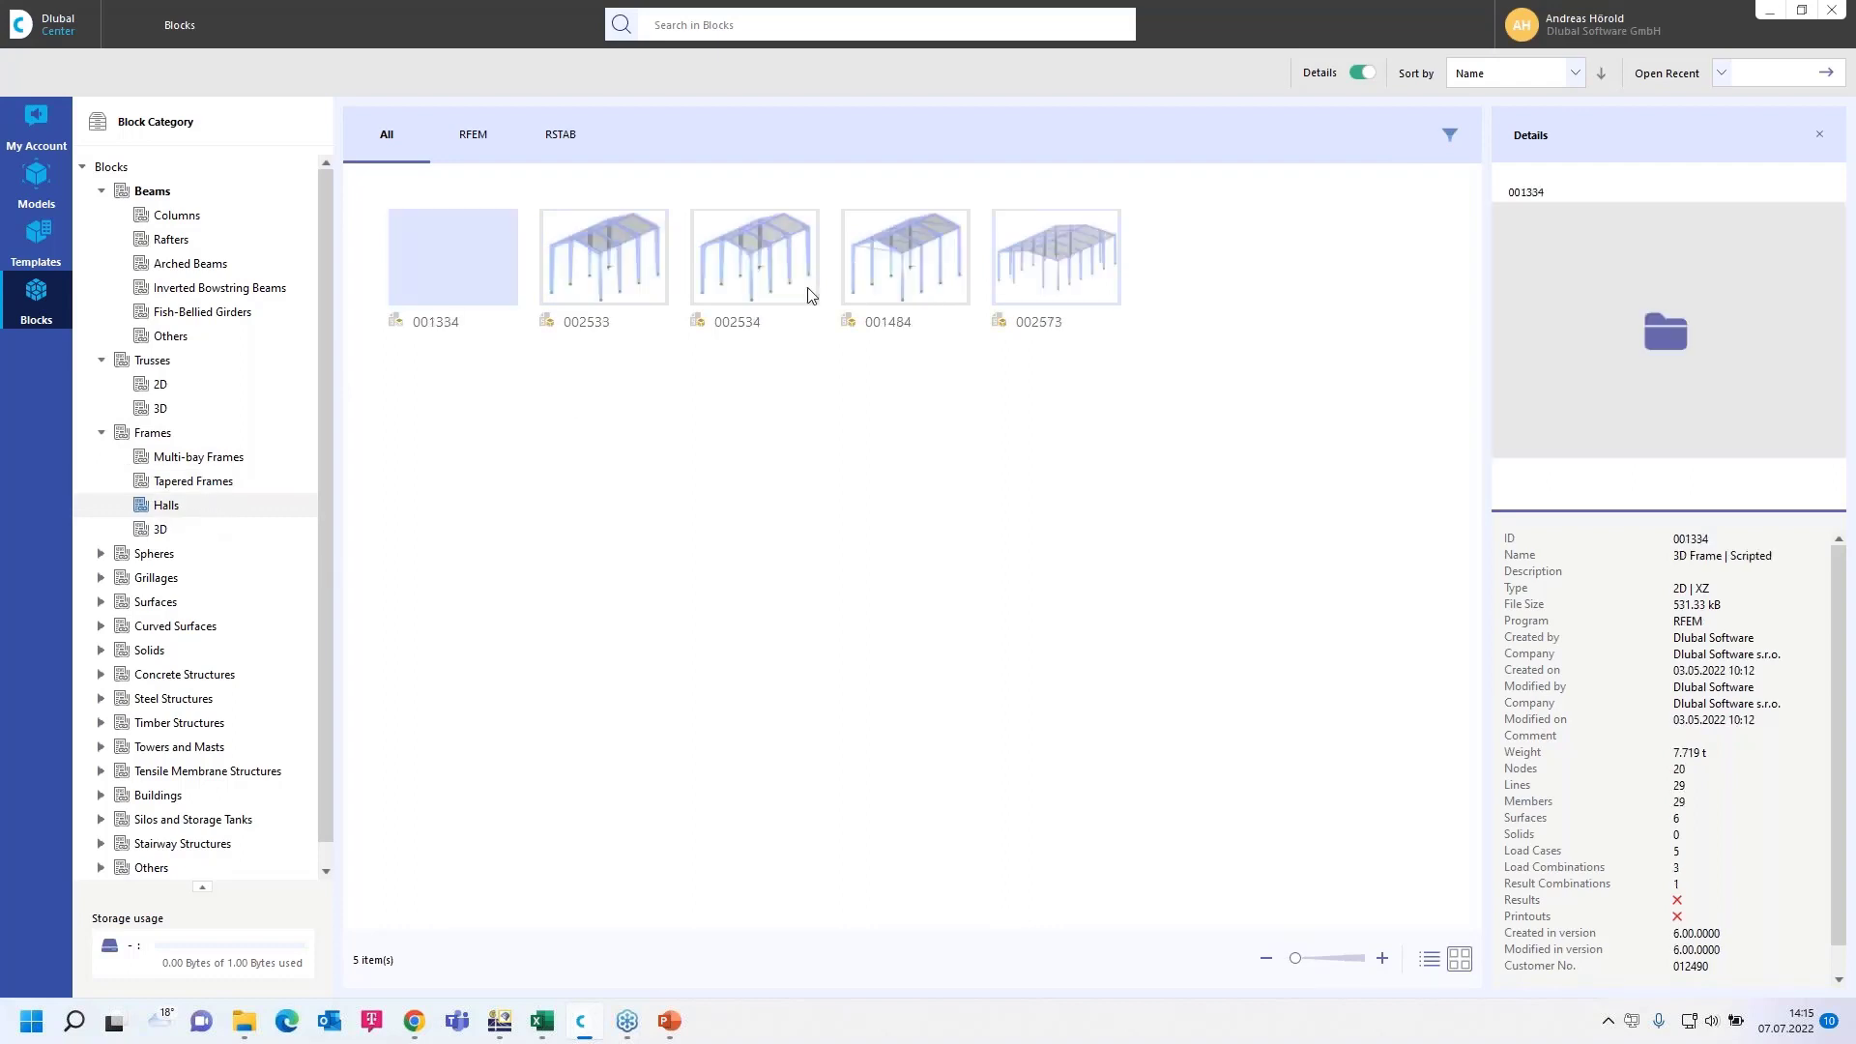
pyautogui.click(158, 528)
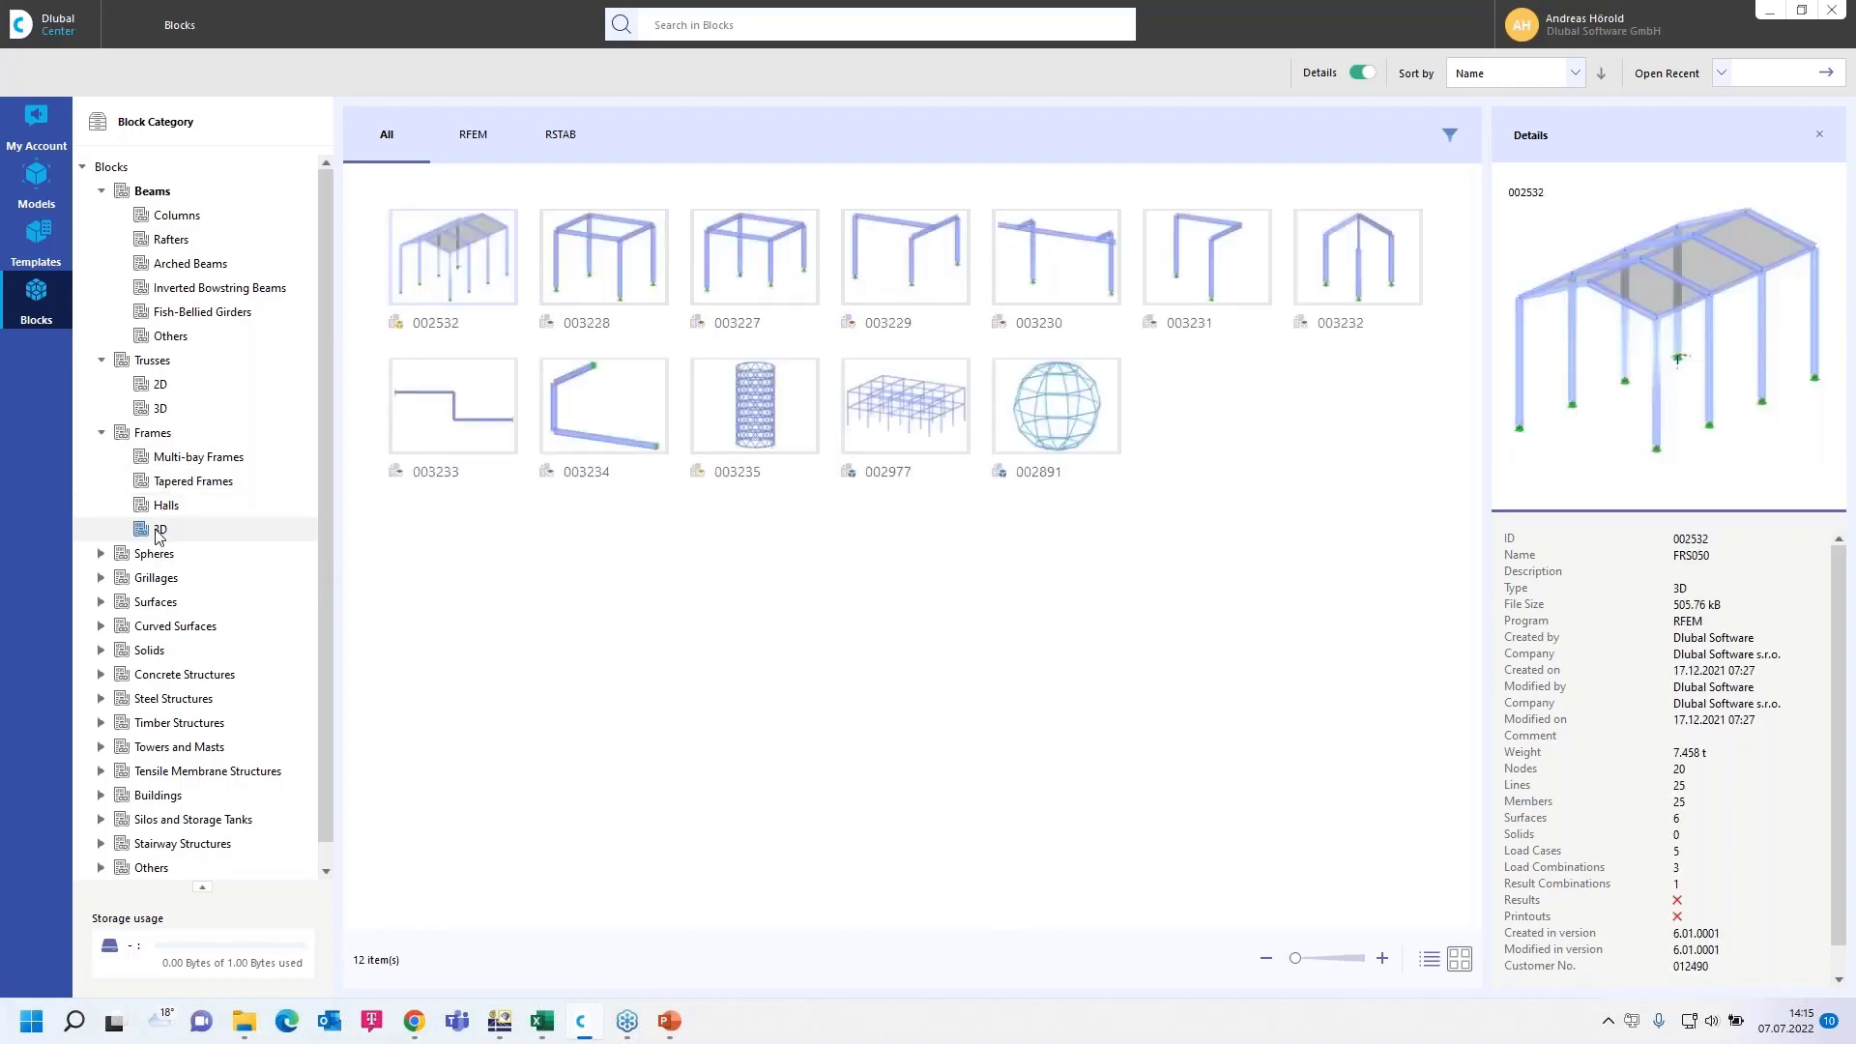
pyautogui.scroll(-1, 157, 536)
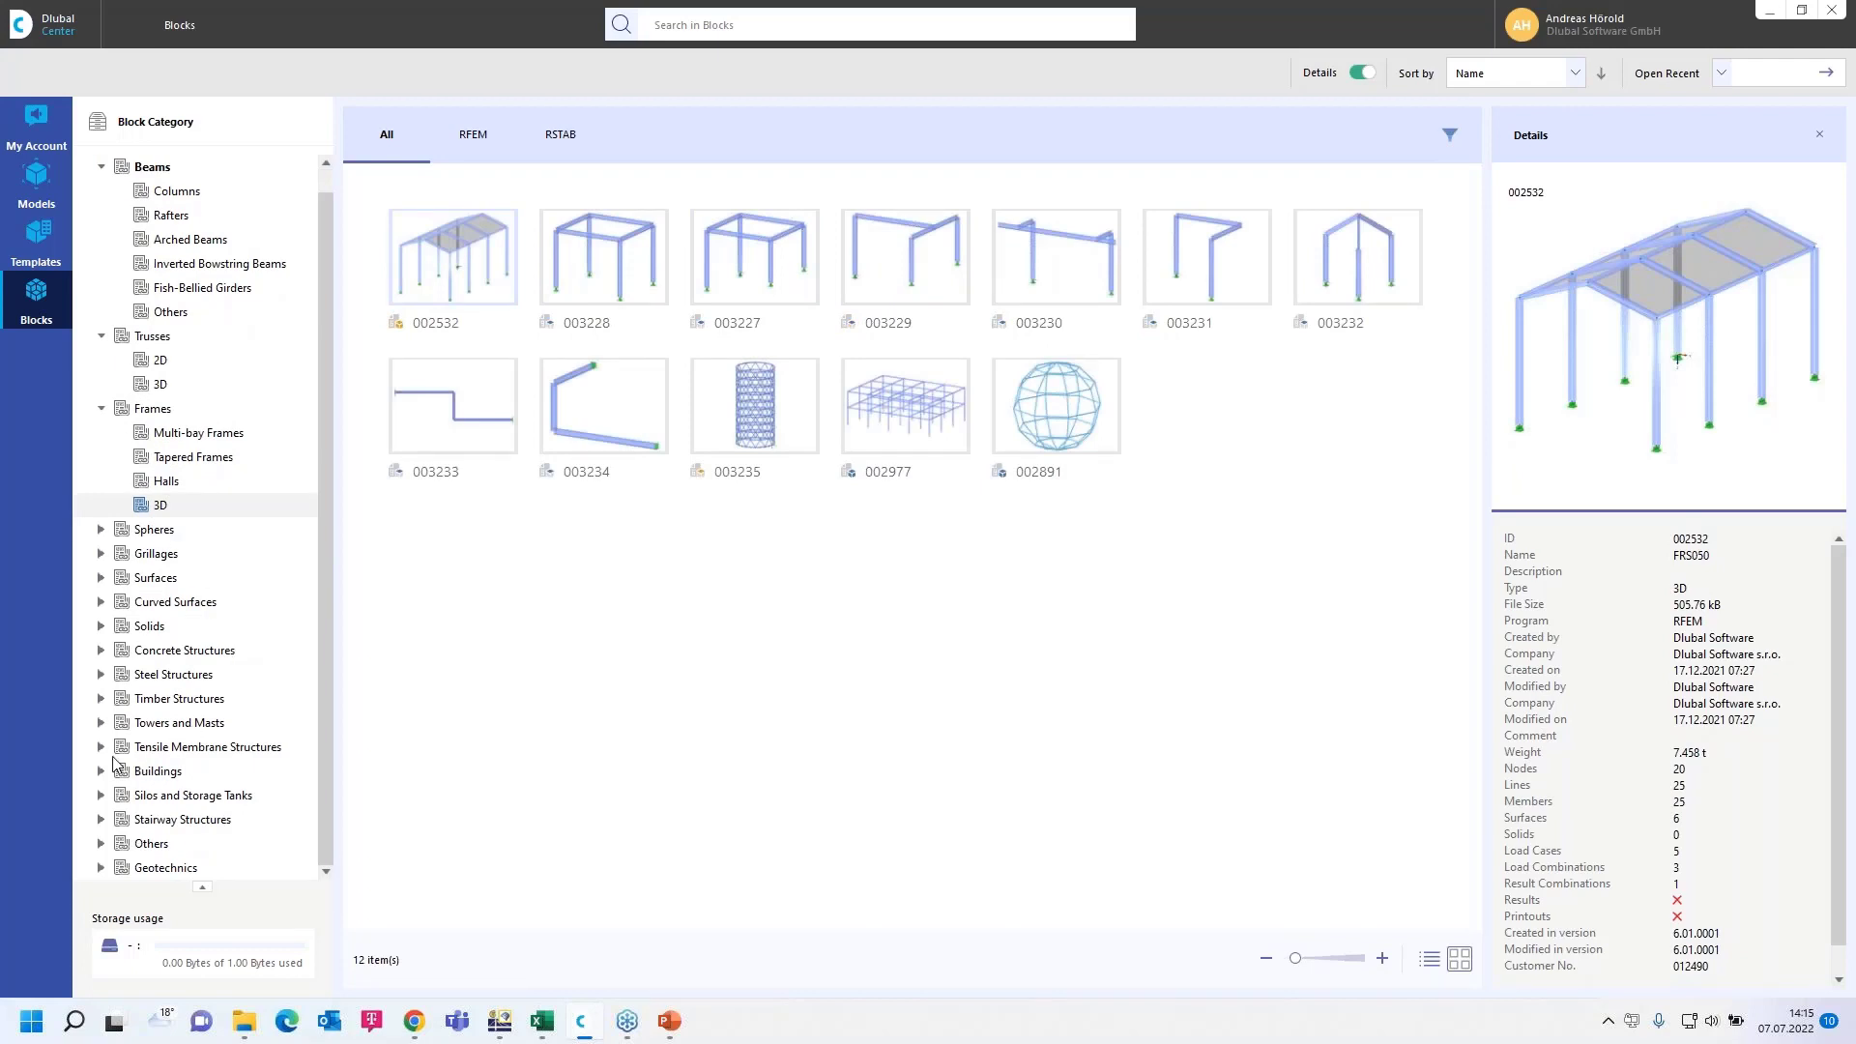
pyautogui.click(100, 700)
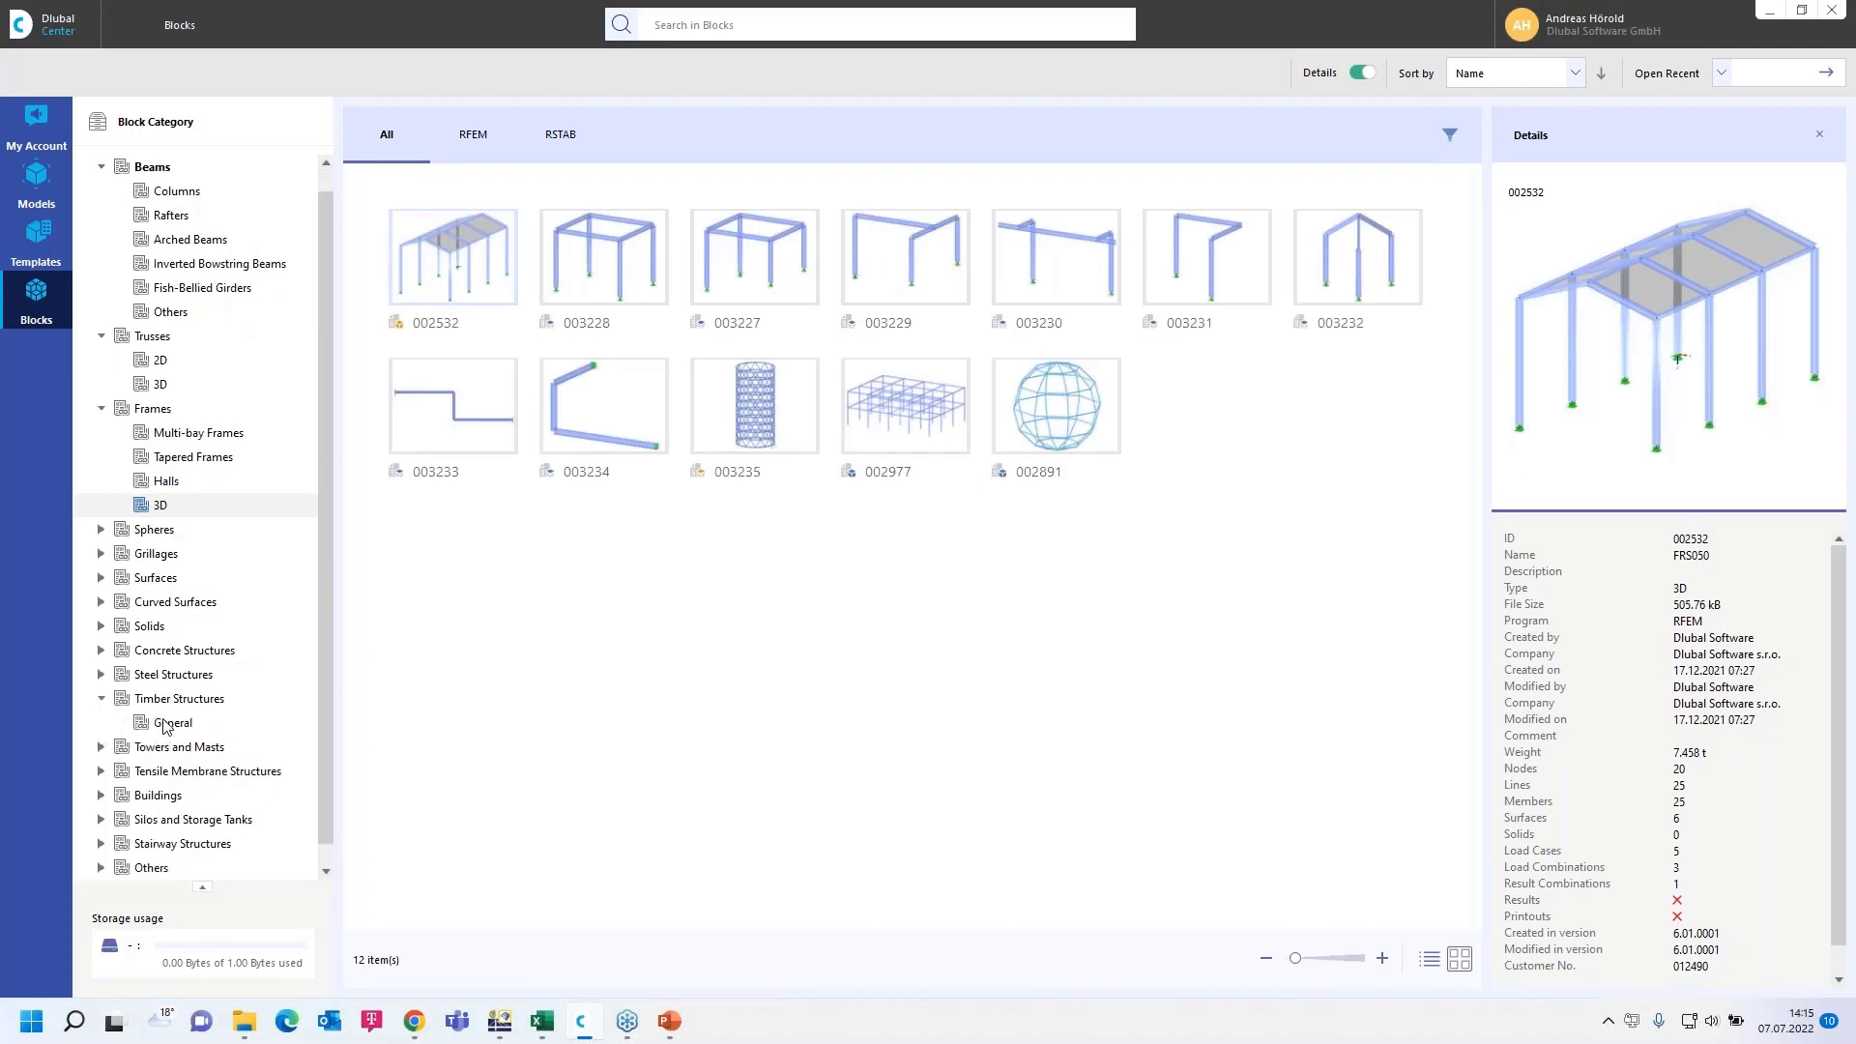
pyautogui.click(164, 723)
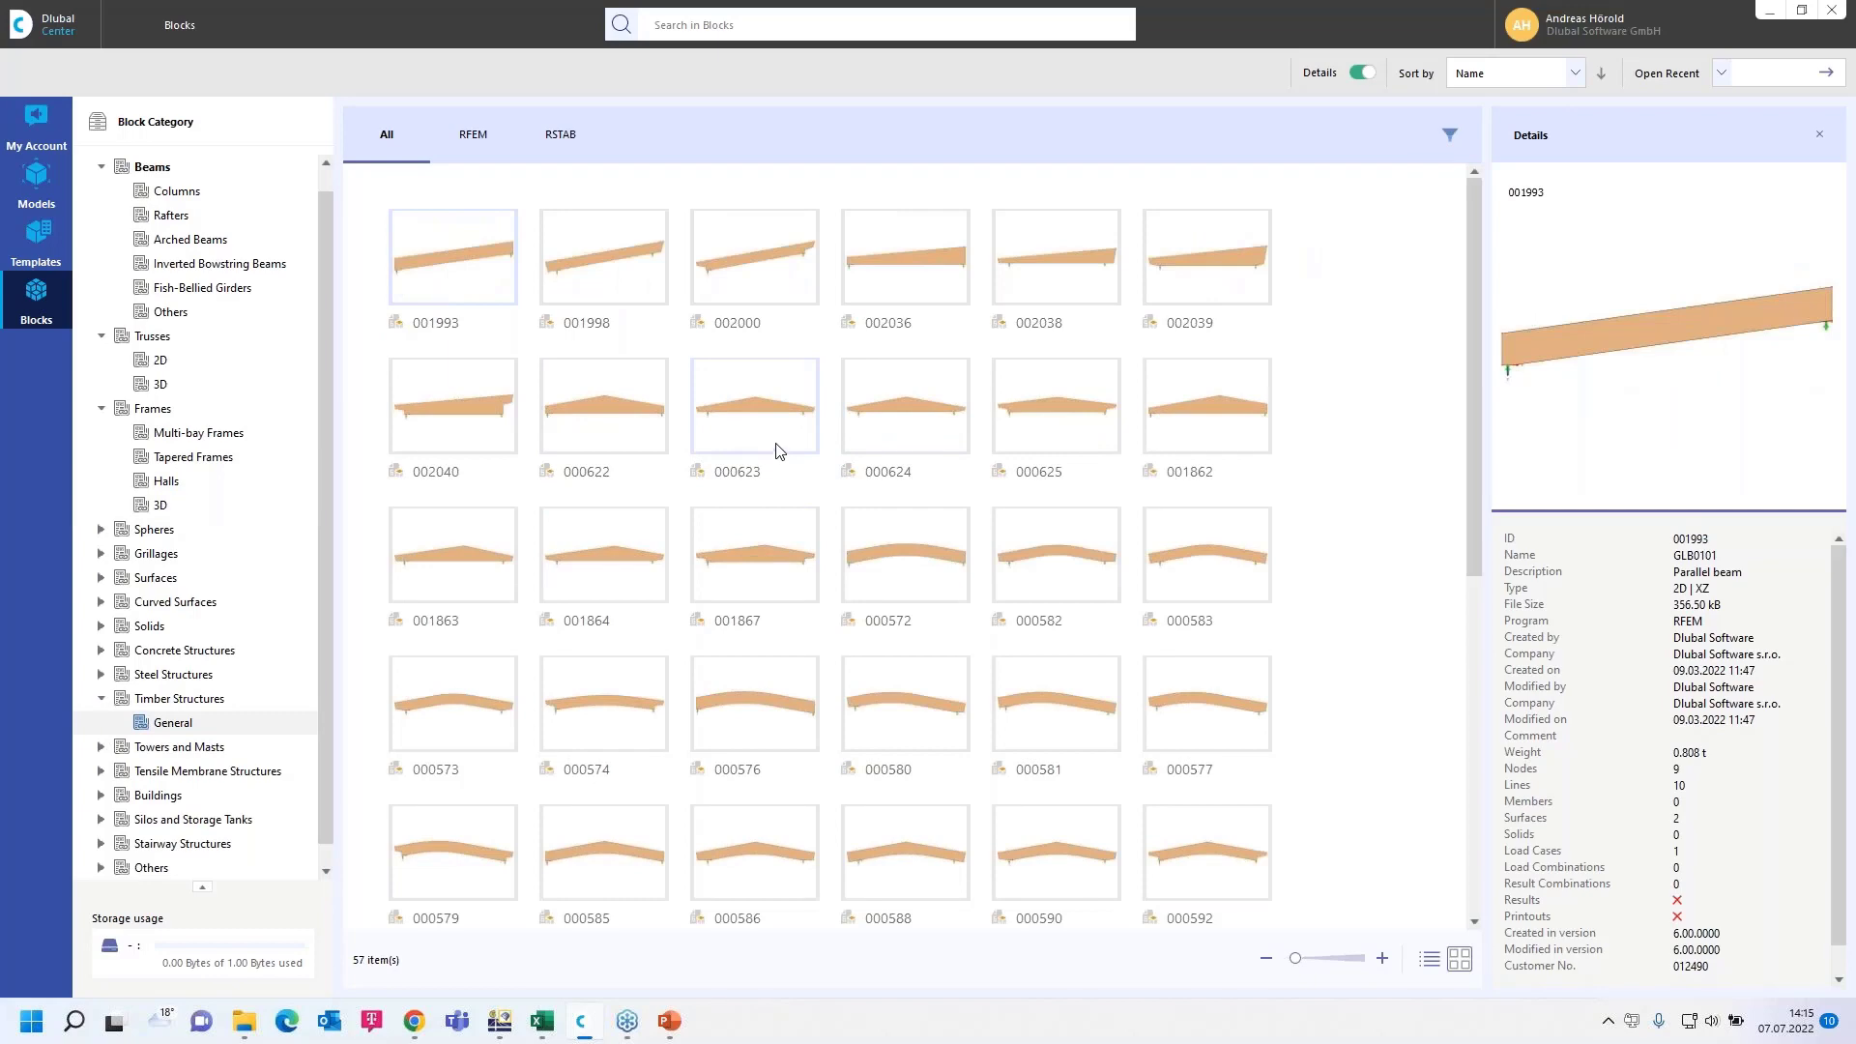
pyautogui.scroll(-3, 766, 535)
pyautogui.scroll(-3, 766, 536)
pyautogui.scroll(-3, 766, 536)
pyautogui.scroll(10, 766, 536)
# Step: Show the 2D truss blocks, then close the FT001-a Edit Blocks dialog
pyautogui.click(161, 363)
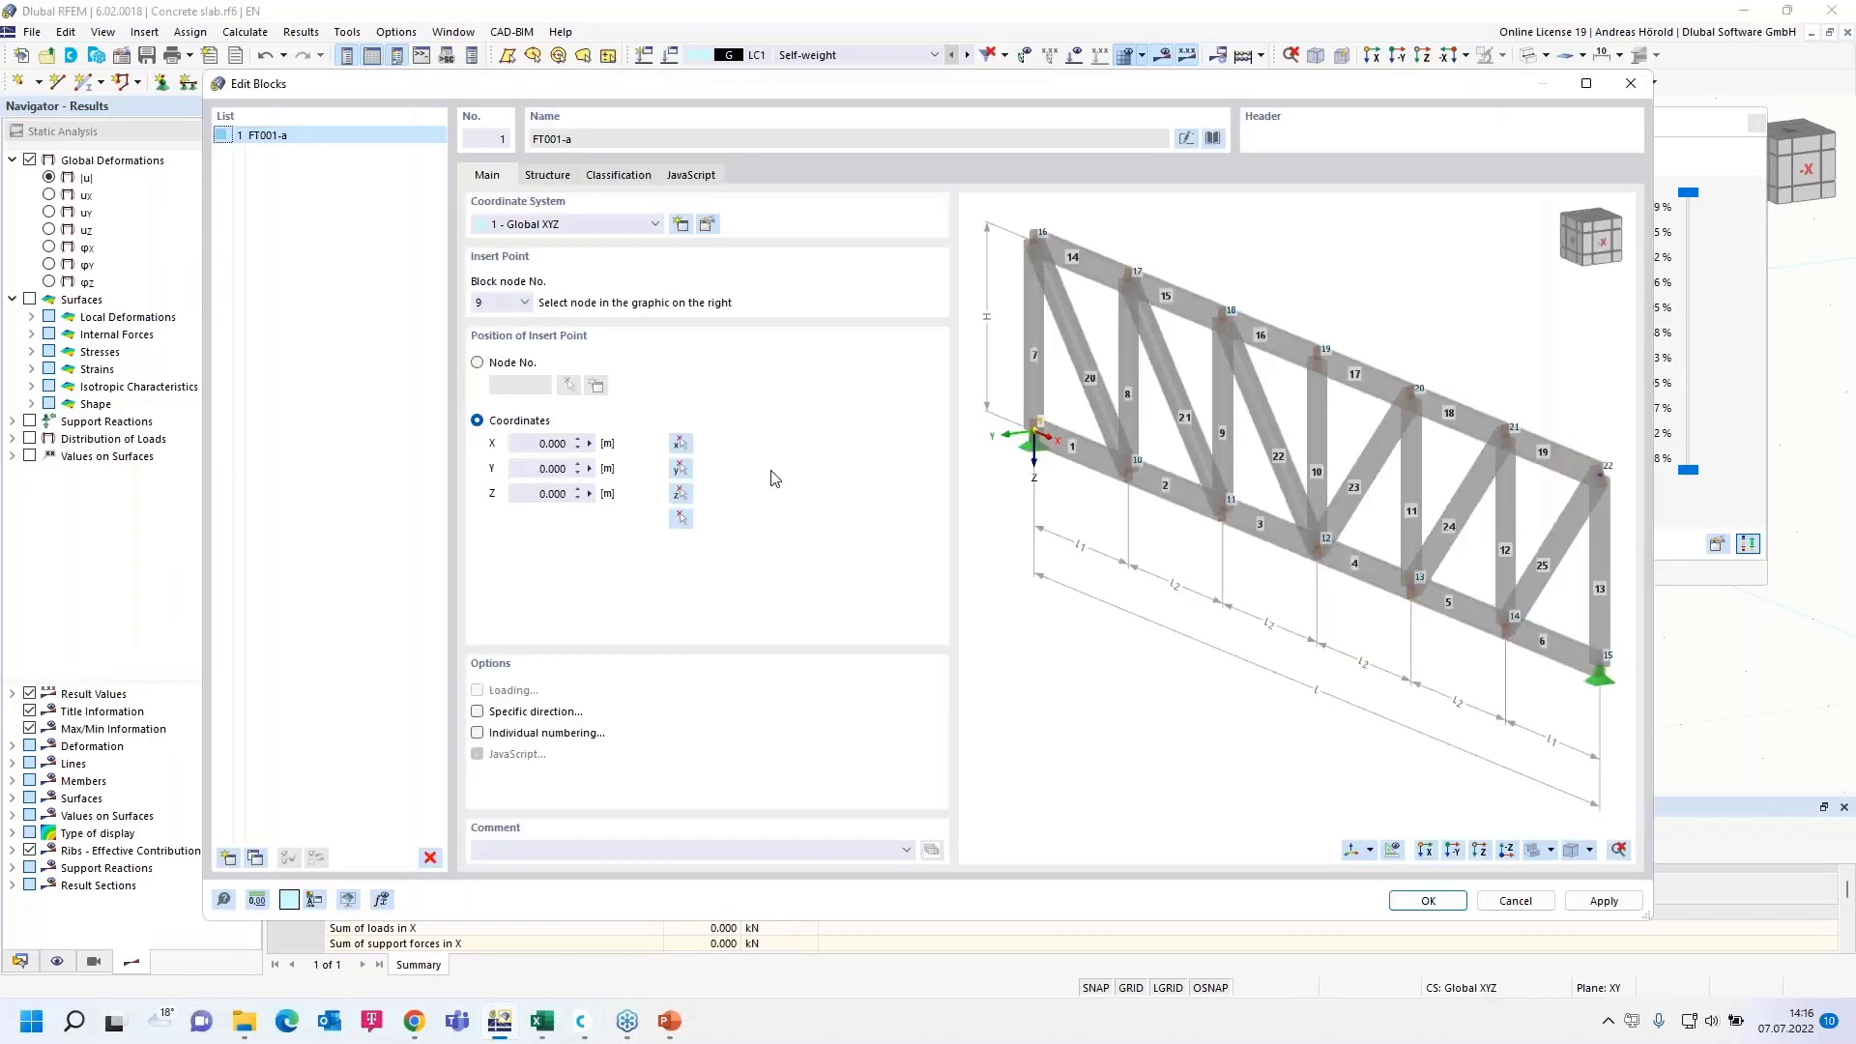
pyautogui.click(1636, 84)
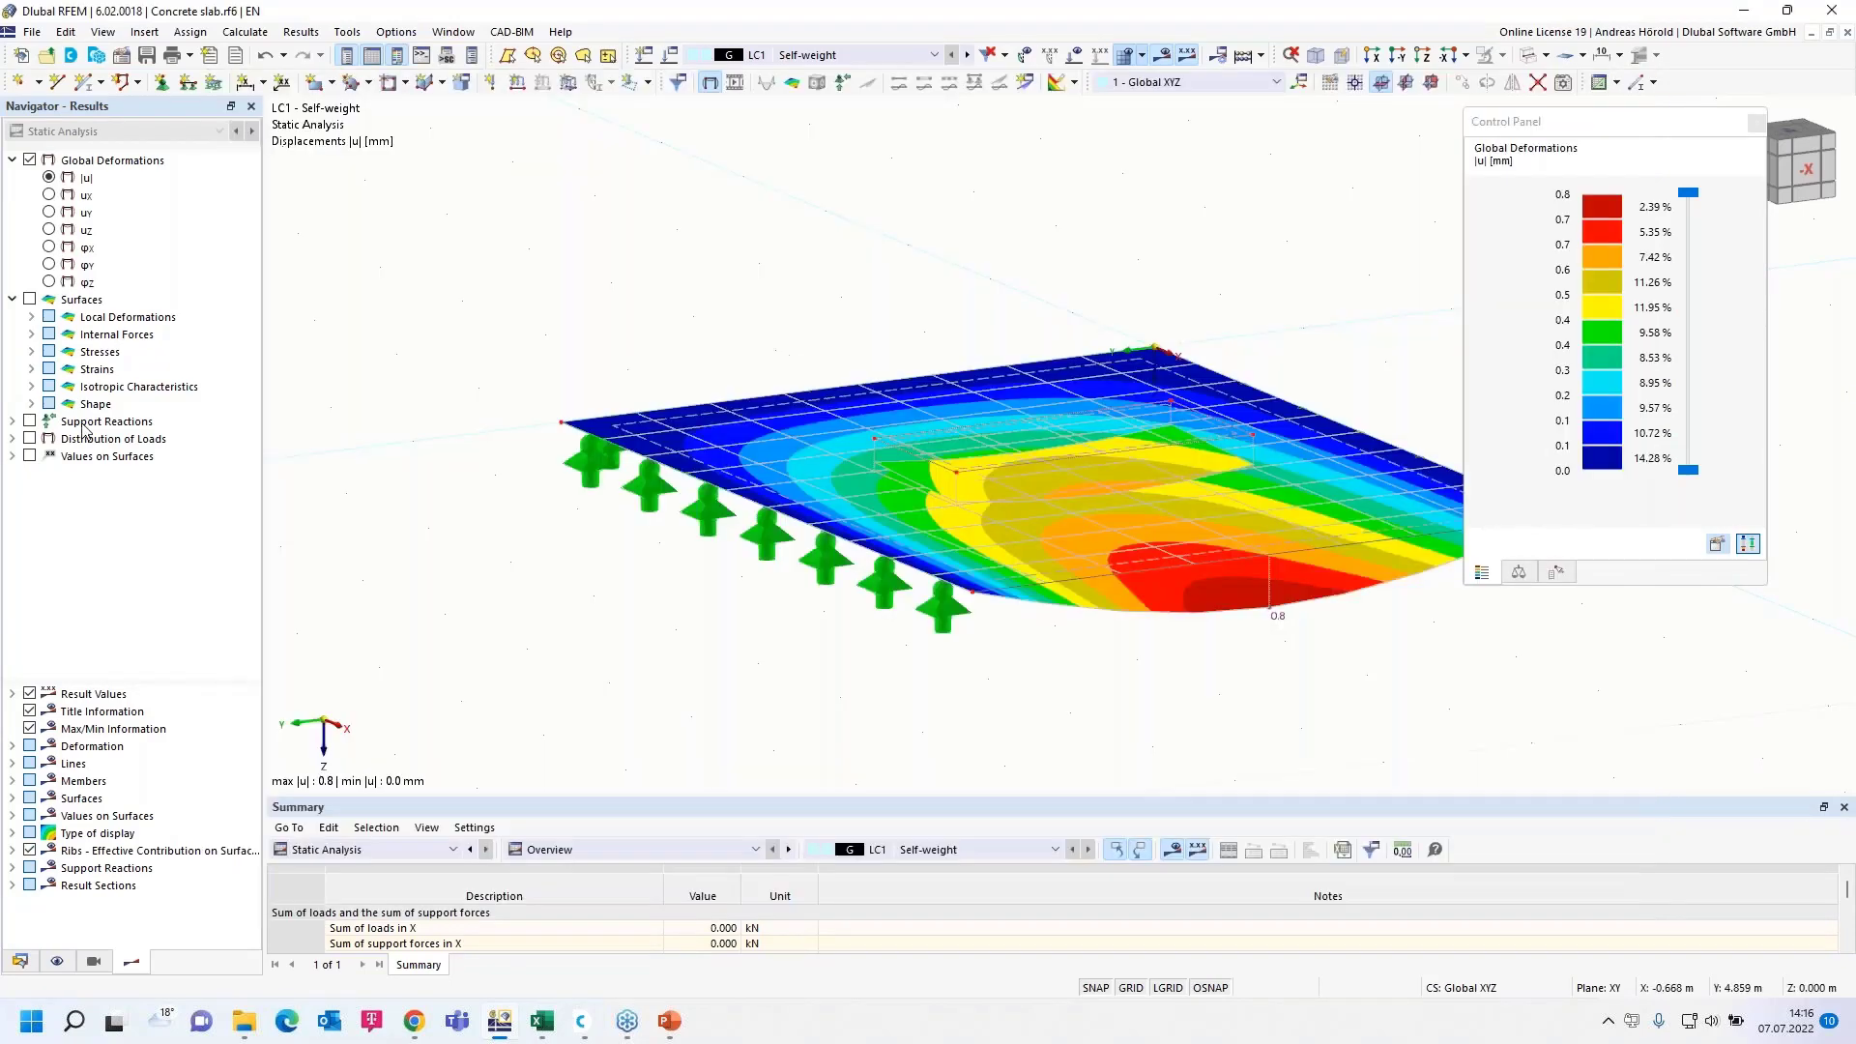
# Step: Start a new blank model named 1 and confirm its base data
pyautogui.click(32, 32)
pyautogui.press('Escape')
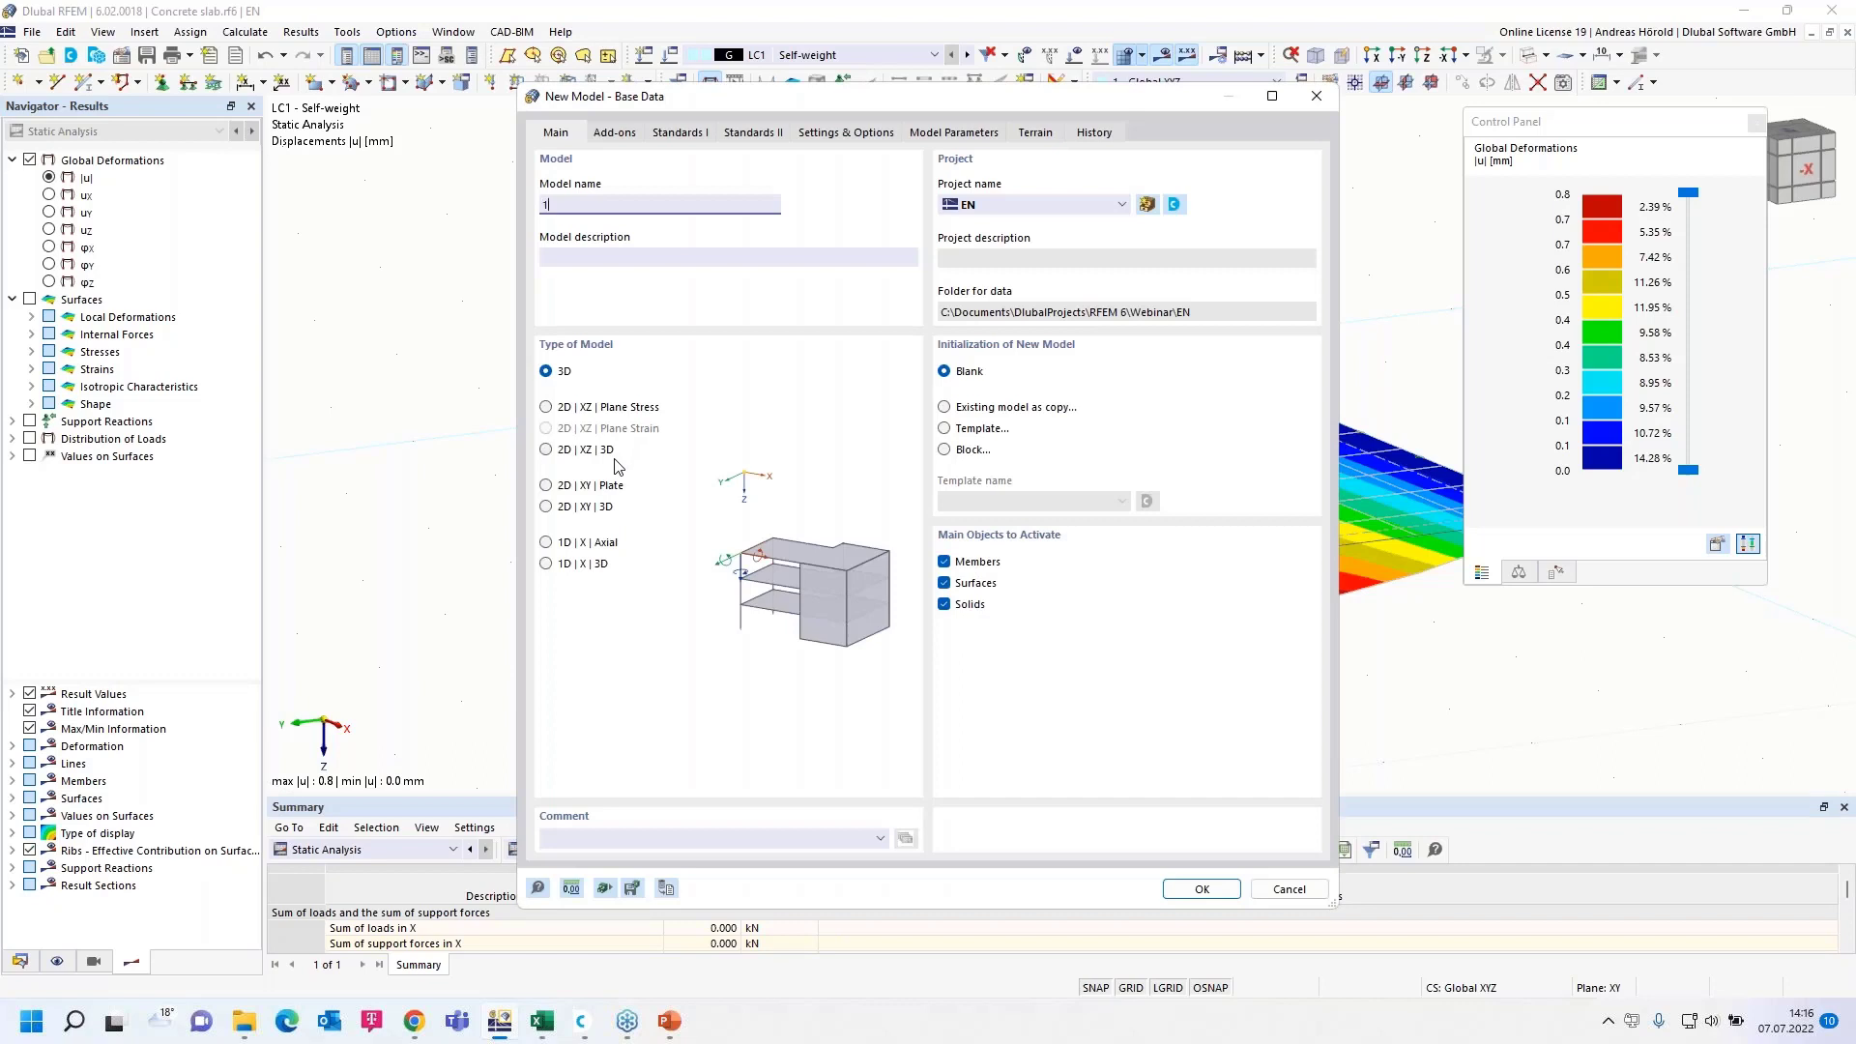
pyautogui.click(1196, 890)
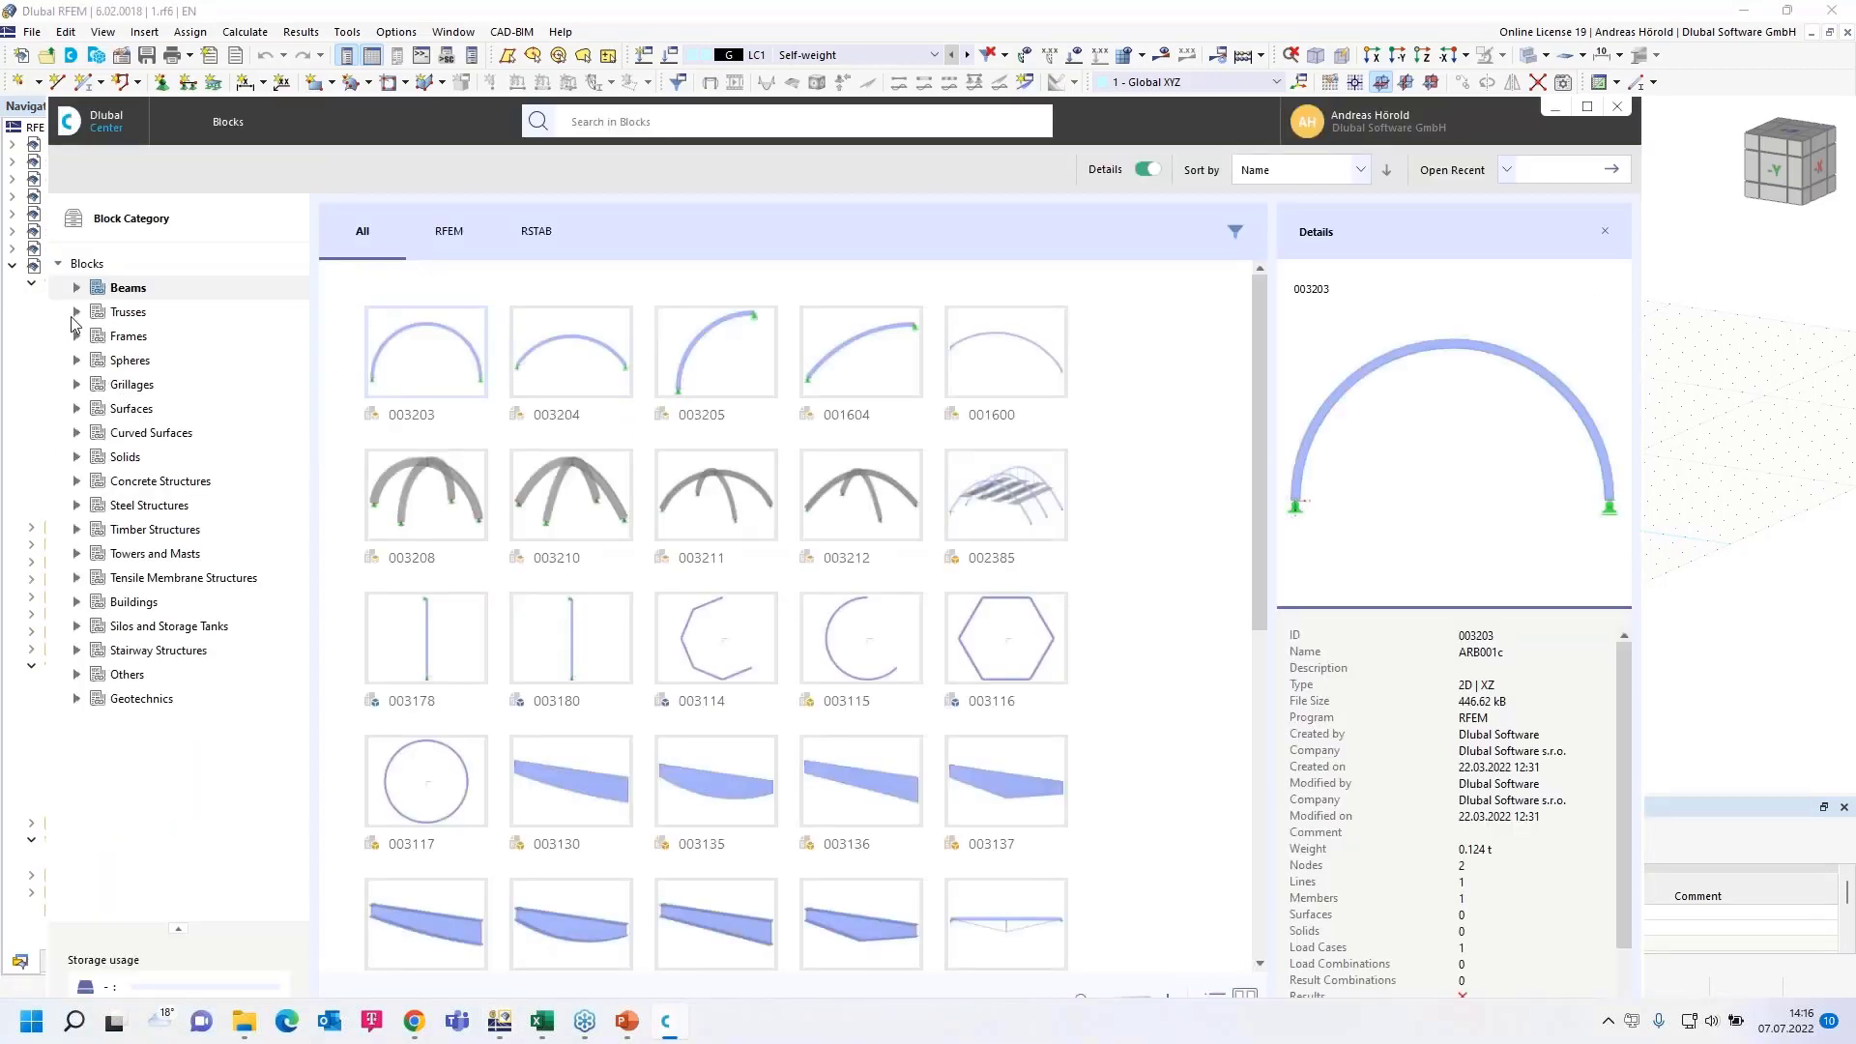
# Step: Load 2D truss block 000429 (FT001-a) from the Trusses category into Edit Blocks
pyautogui.click(75, 314)
pyautogui.click(128, 336)
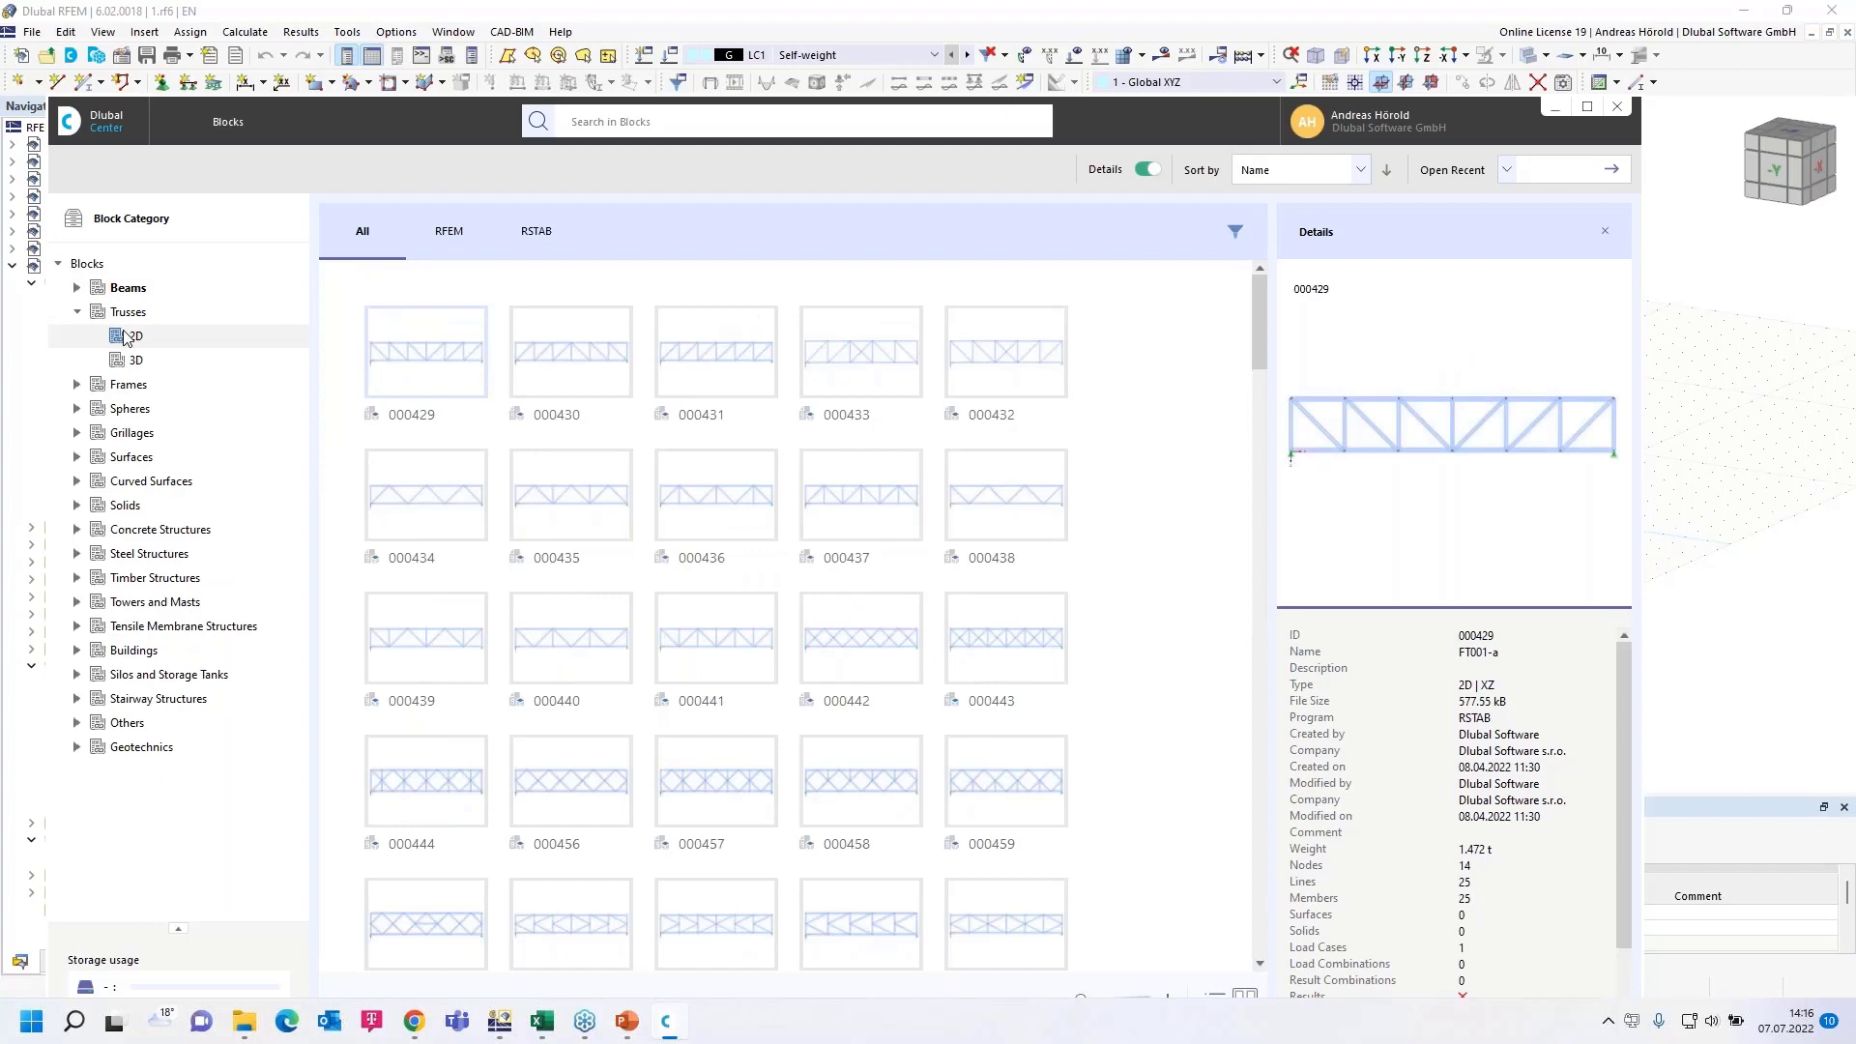
pyautogui.doubleClick(419, 368)
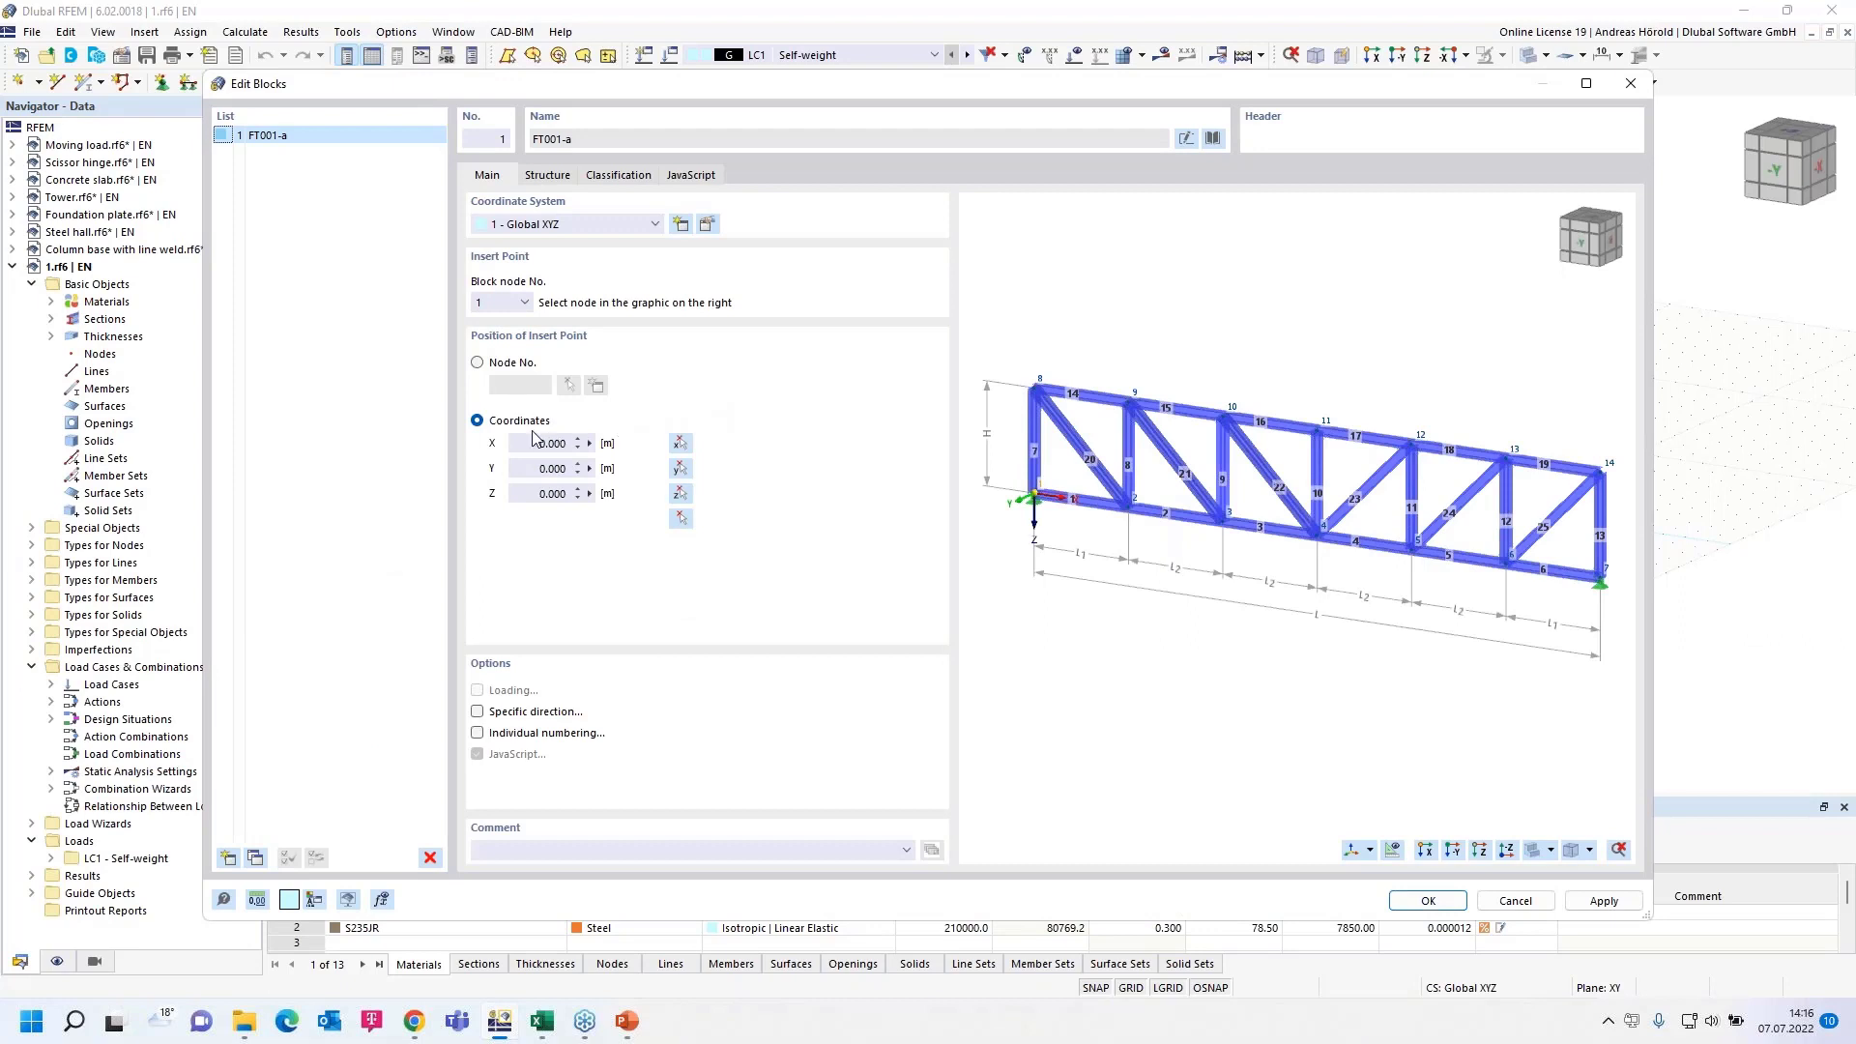
# Step: Give truss FT001-a S235JR material and 3 m outer and inner bays, then apply
pyautogui.click(546, 175)
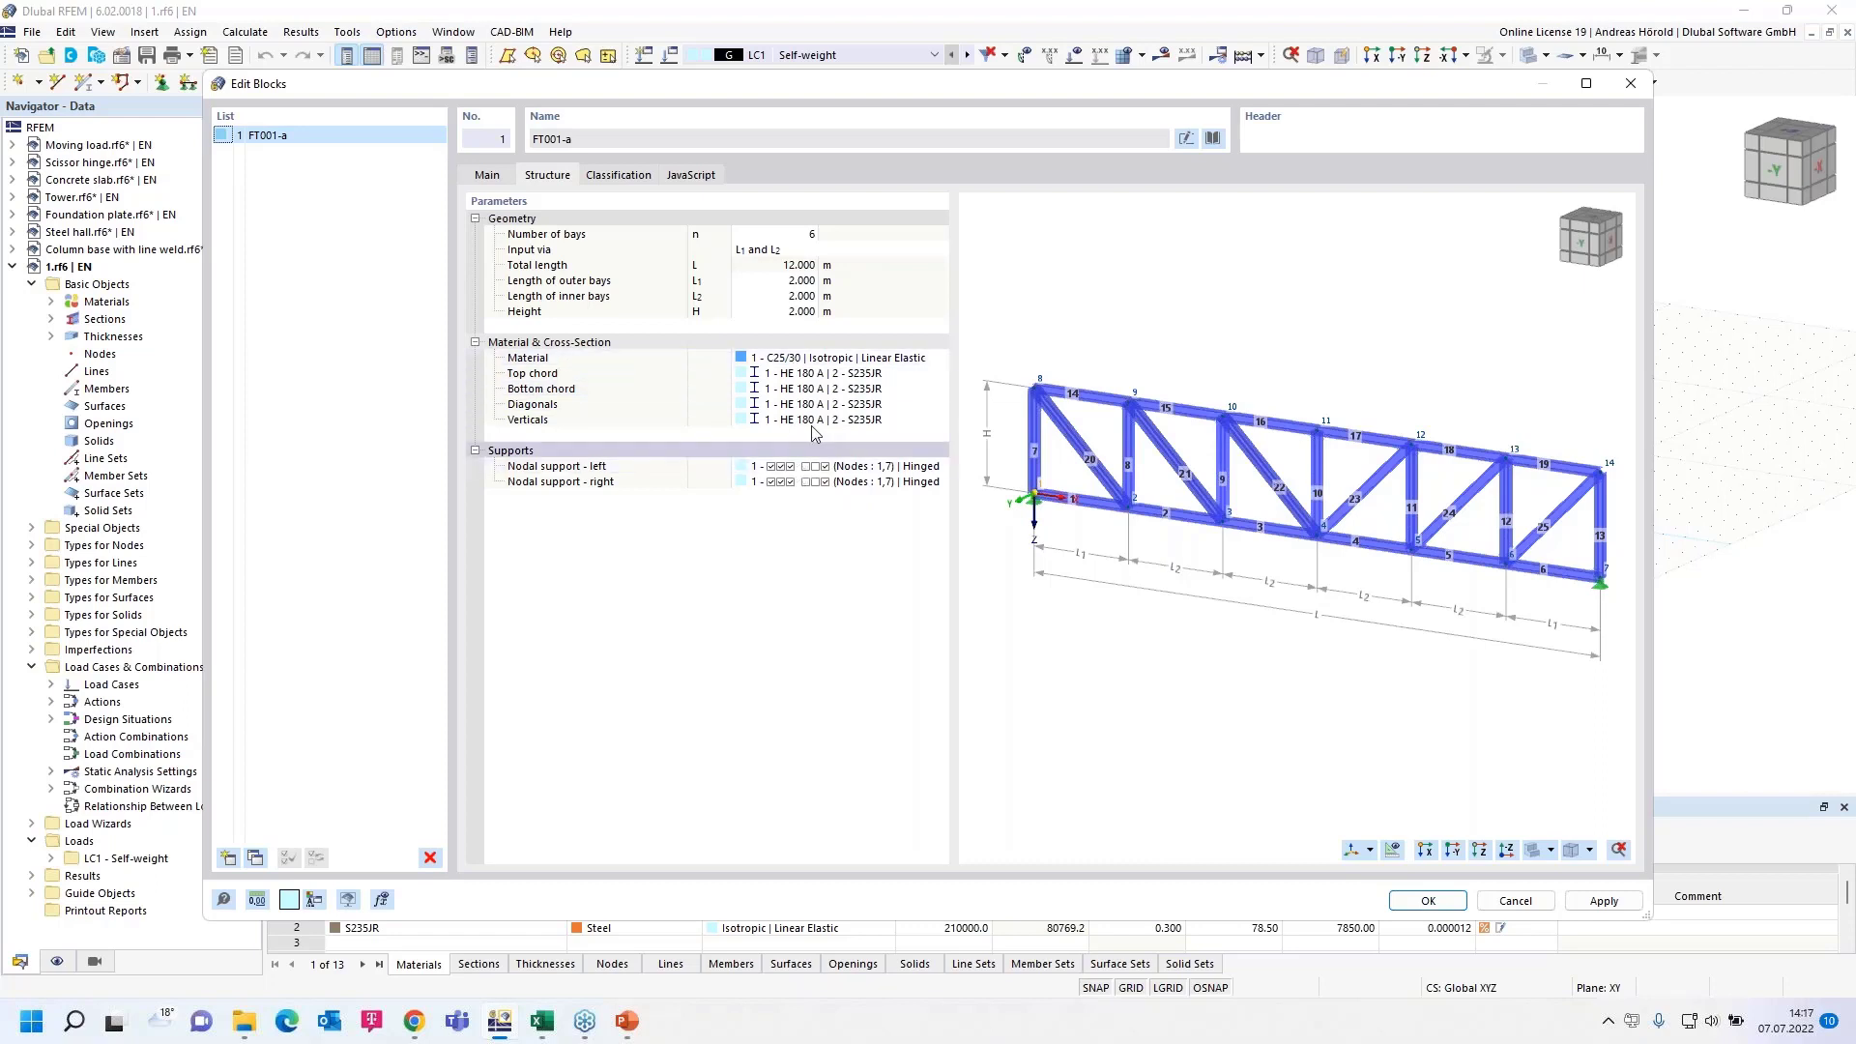
pyautogui.click(846, 361)
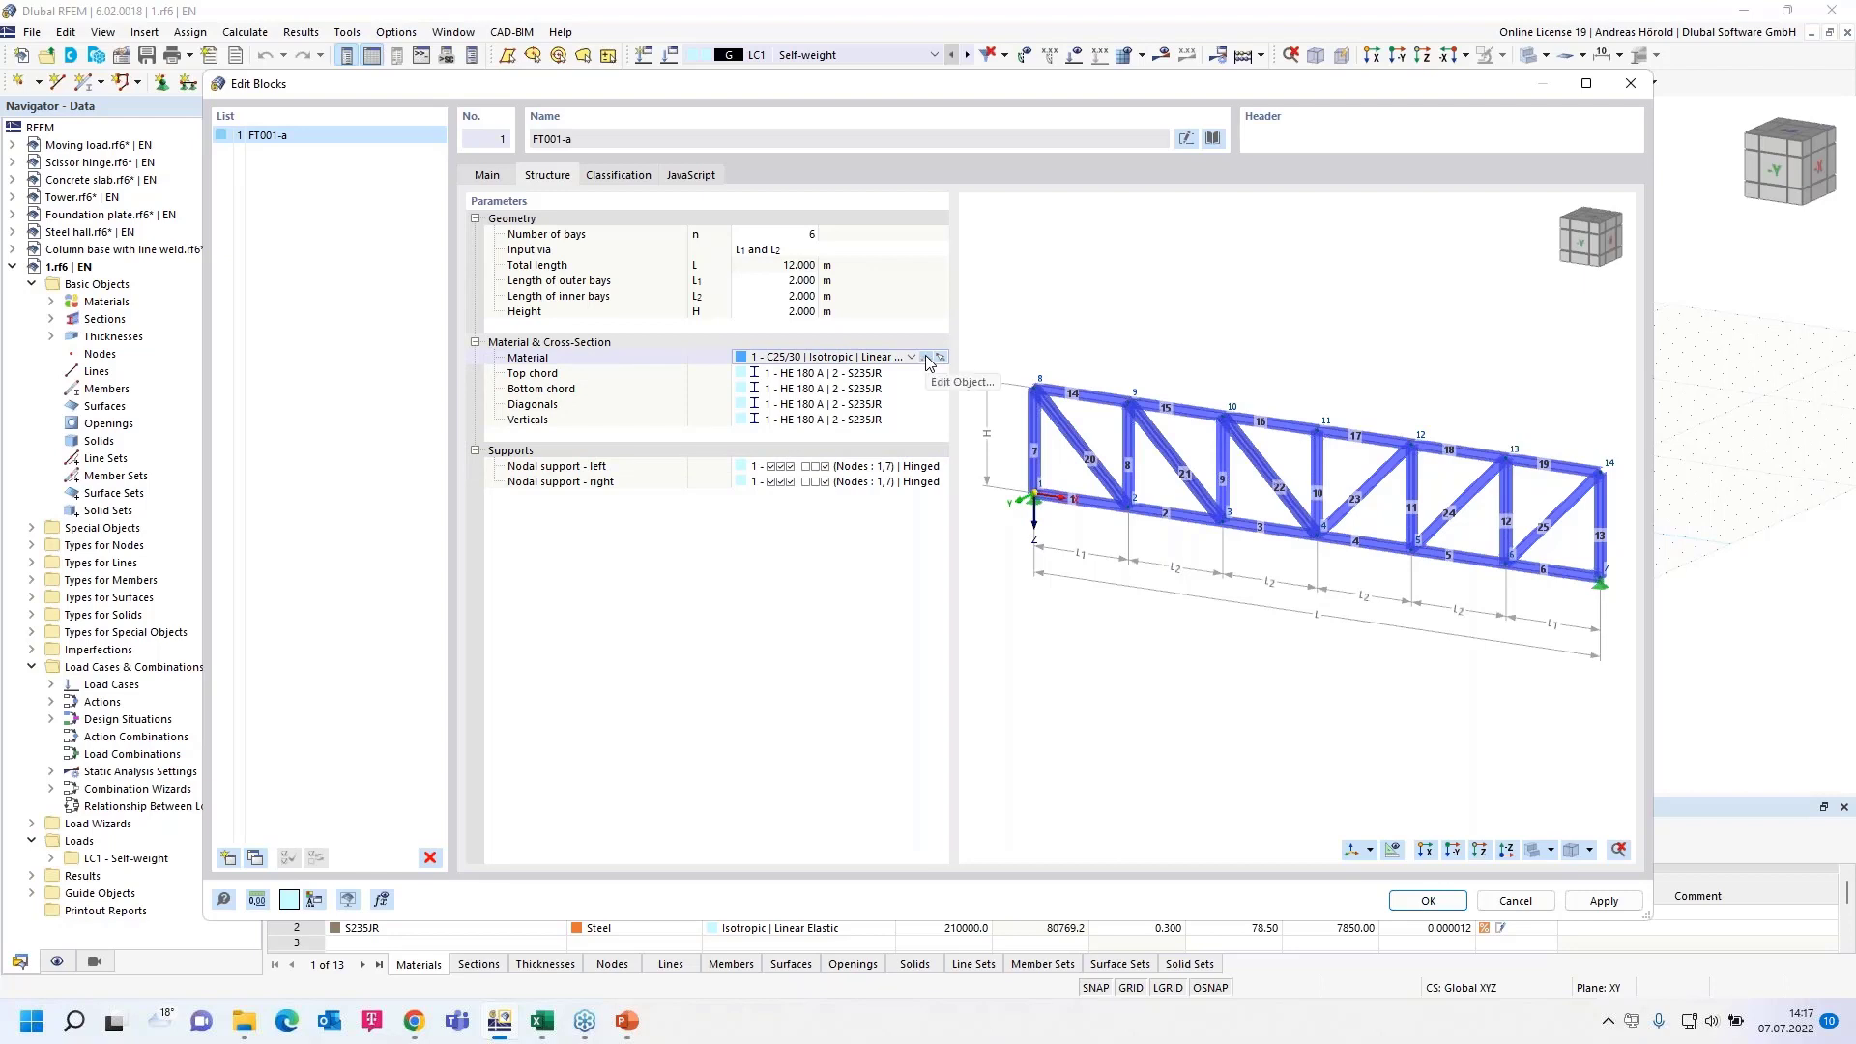
pyautogui.click(911, 357)
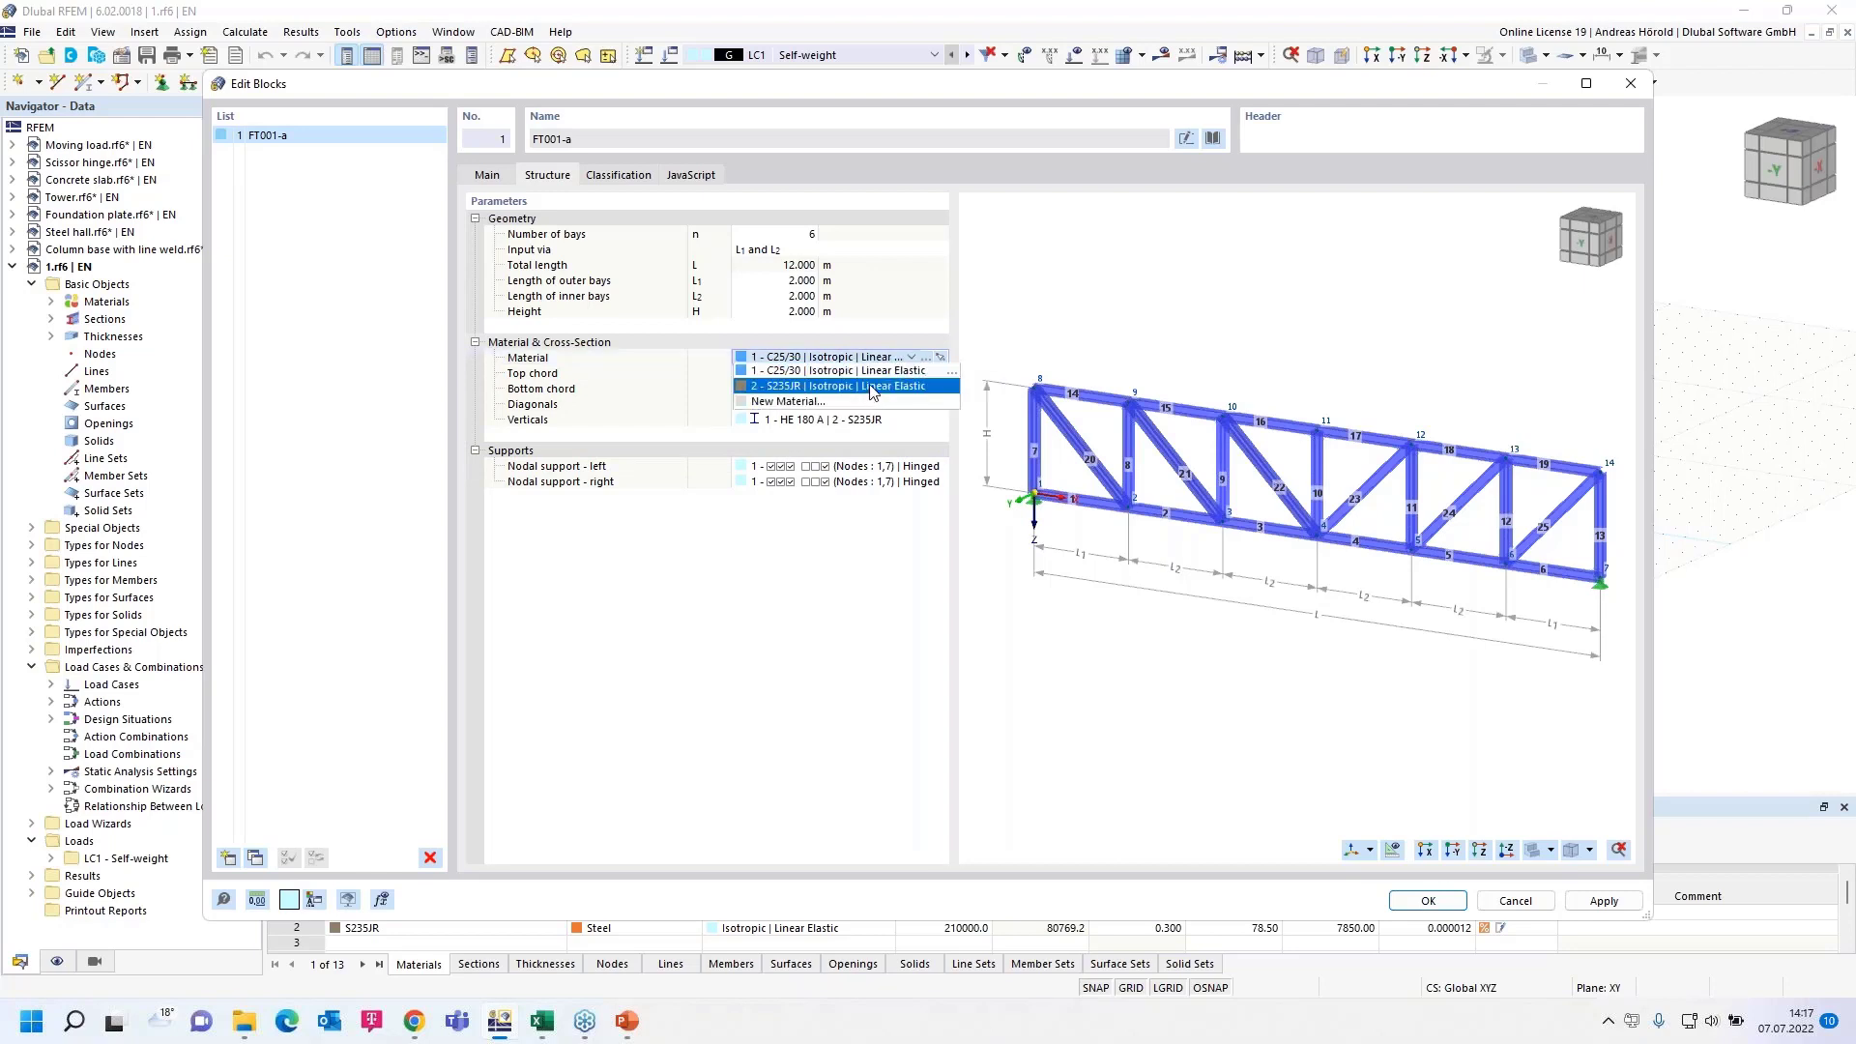
pyautogui.click(872, 386)
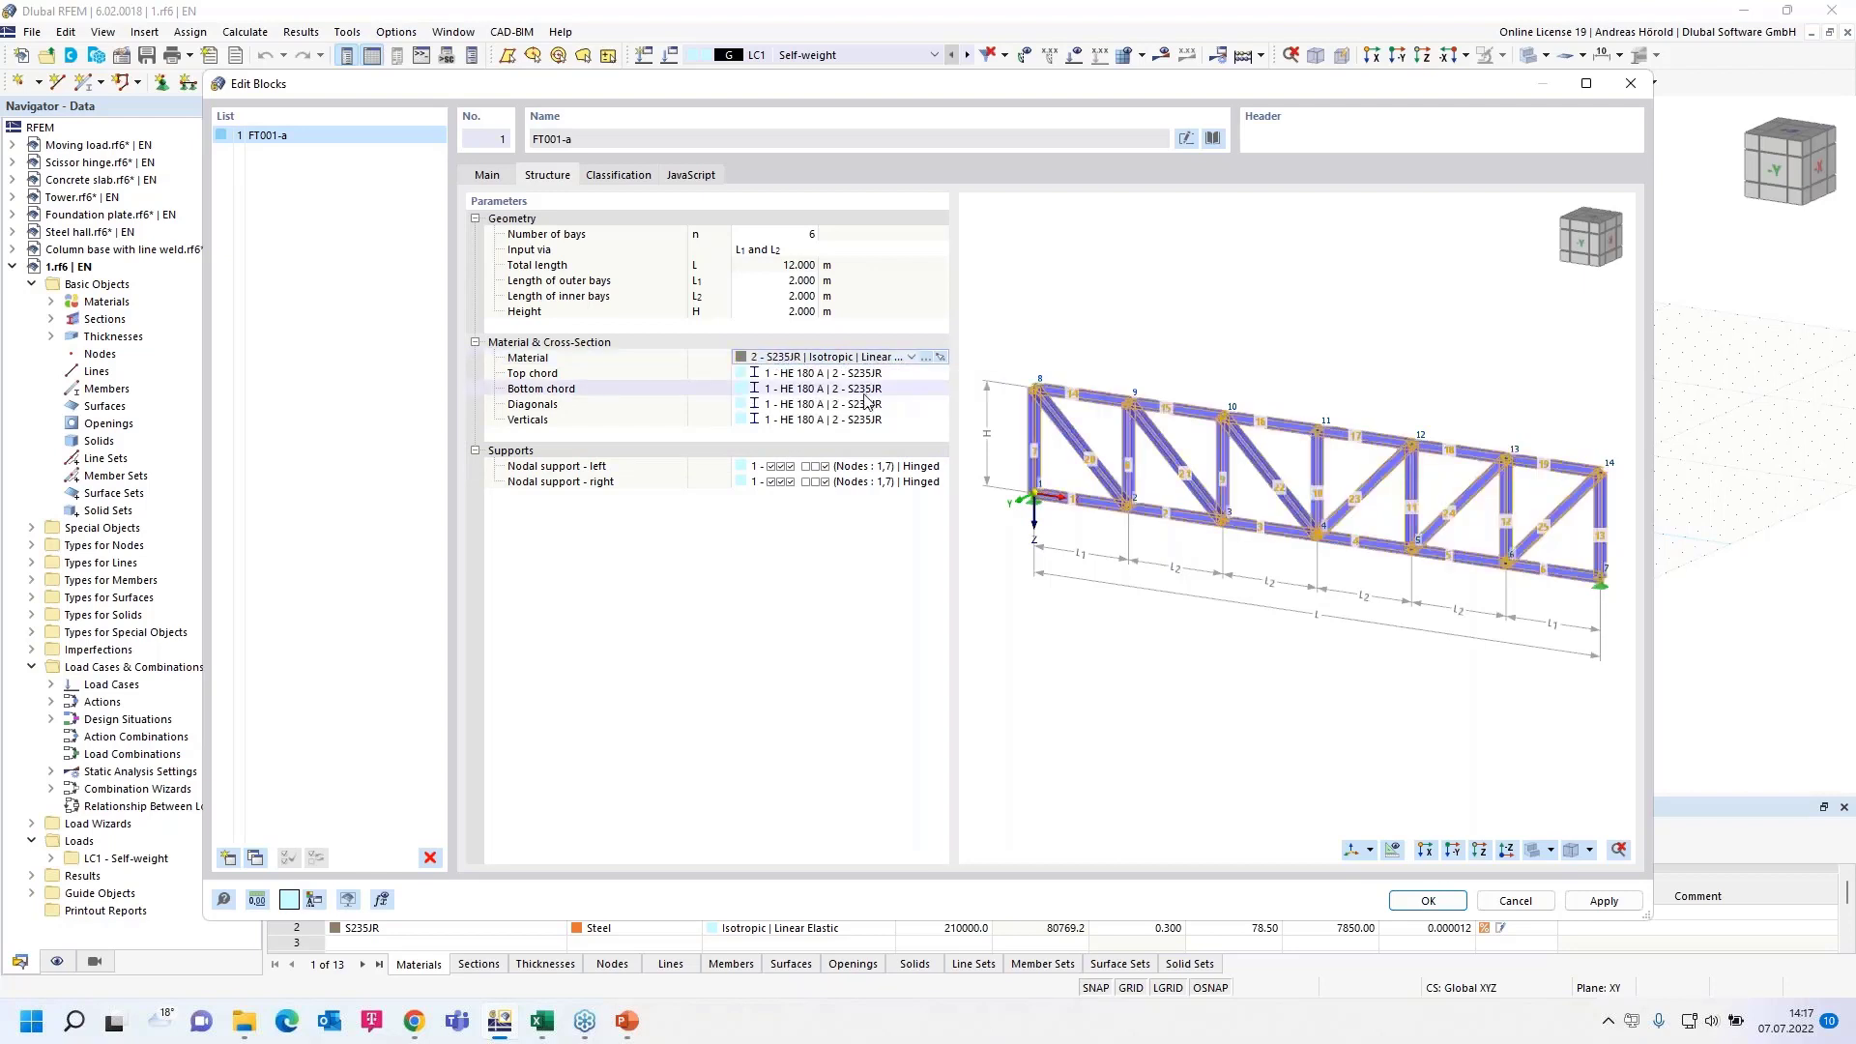
pyautogui.click(776, 280)
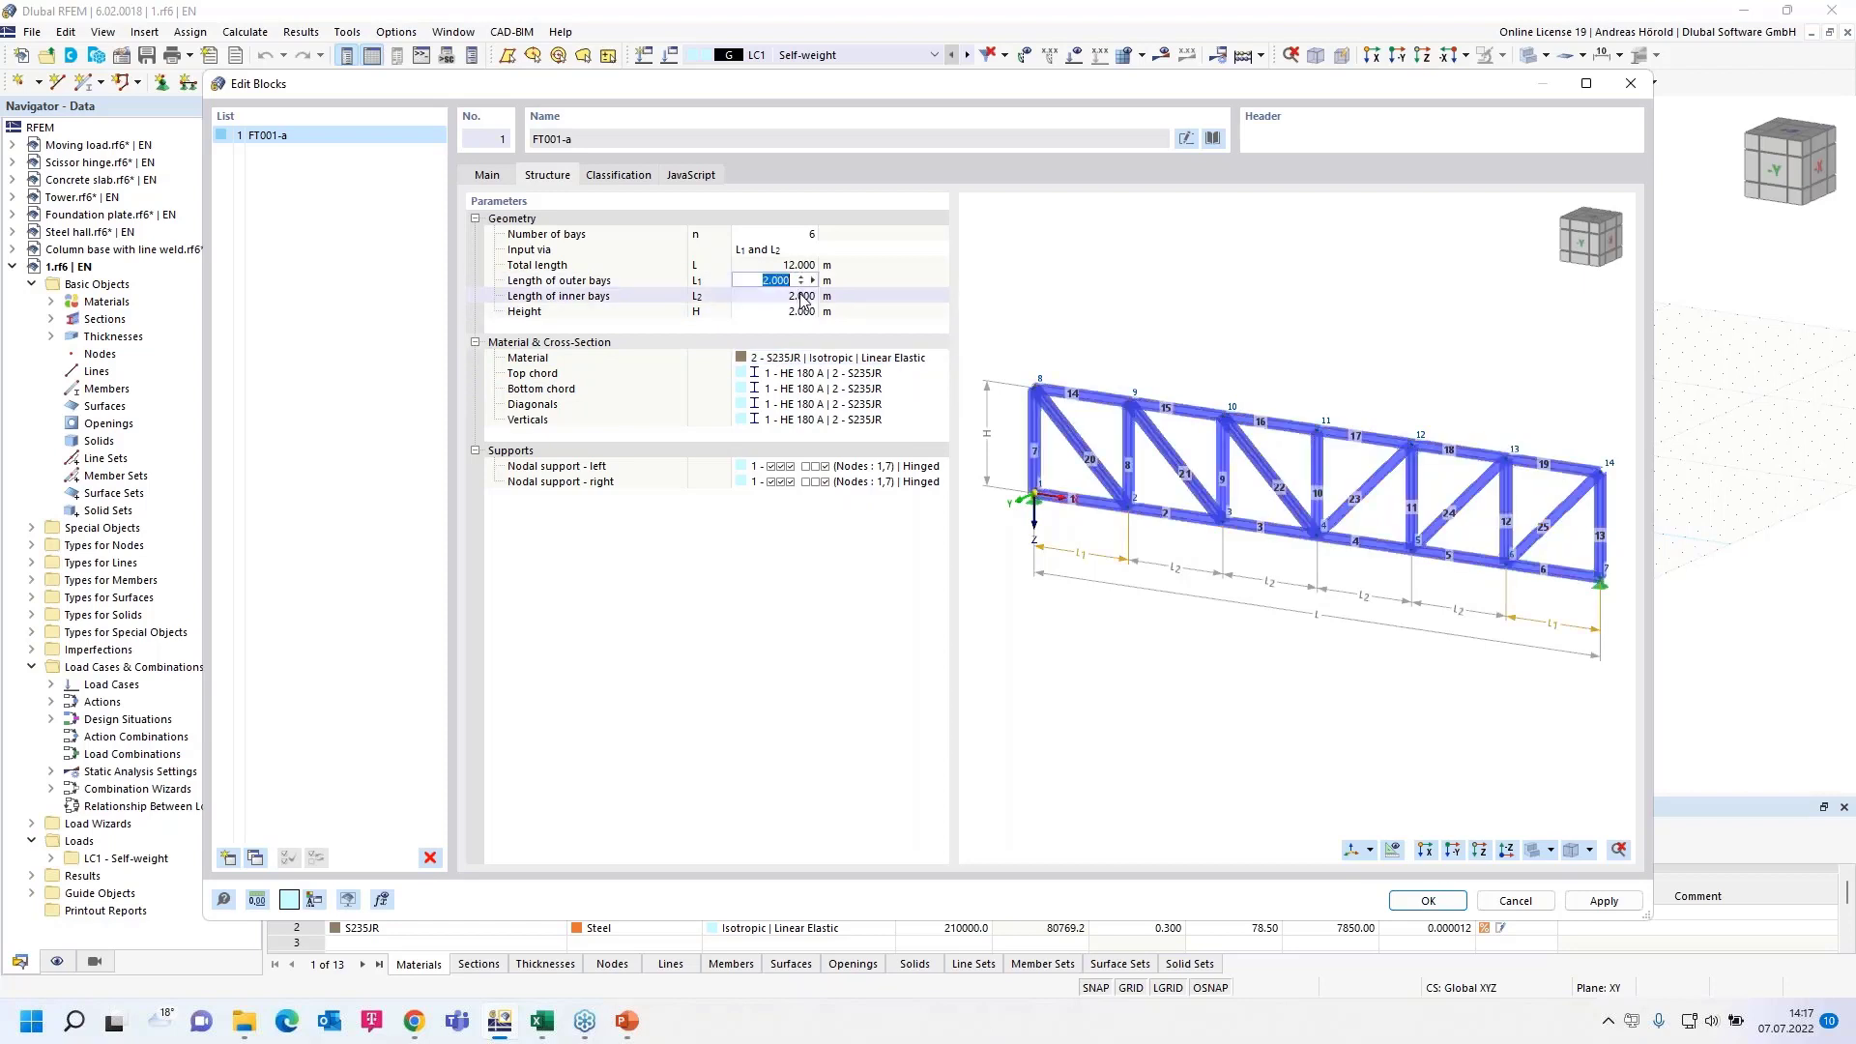
pyautogui.write('3')
pyautogui.click(790, 301)
pyautogui.write('3')
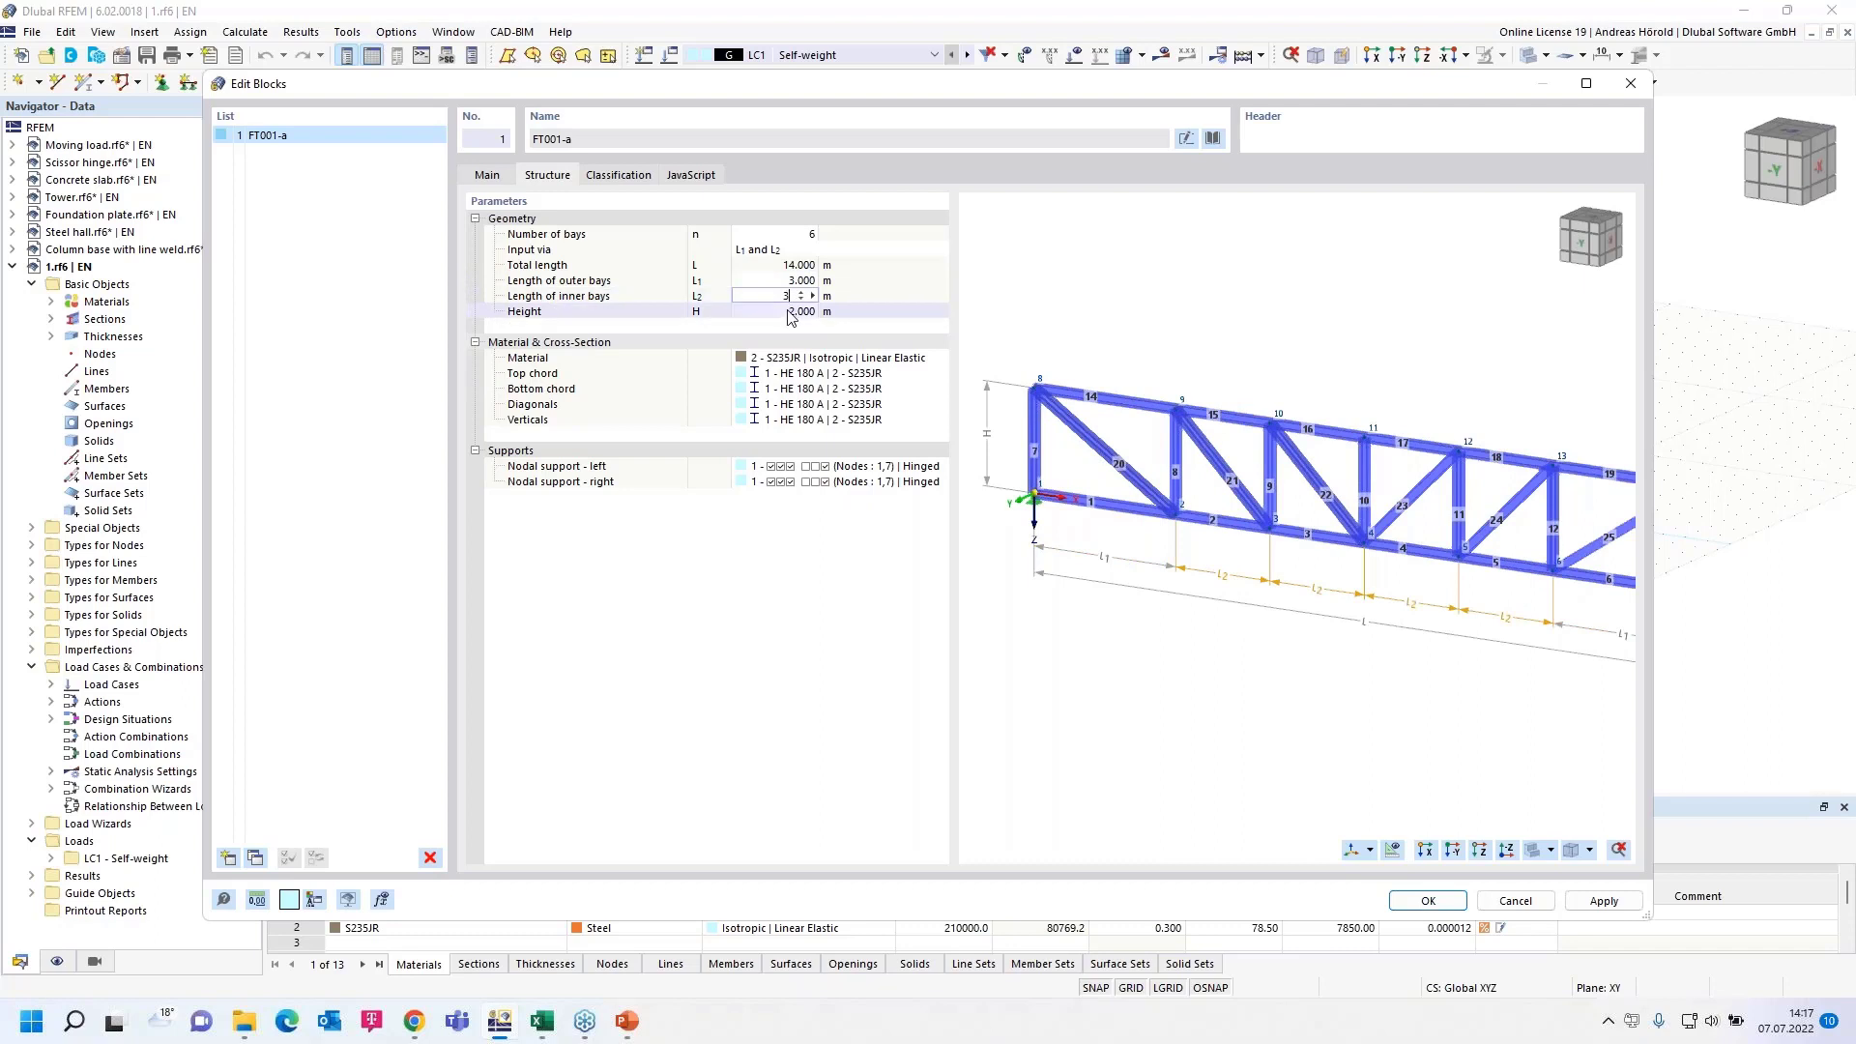
pyautogui.press('Return')
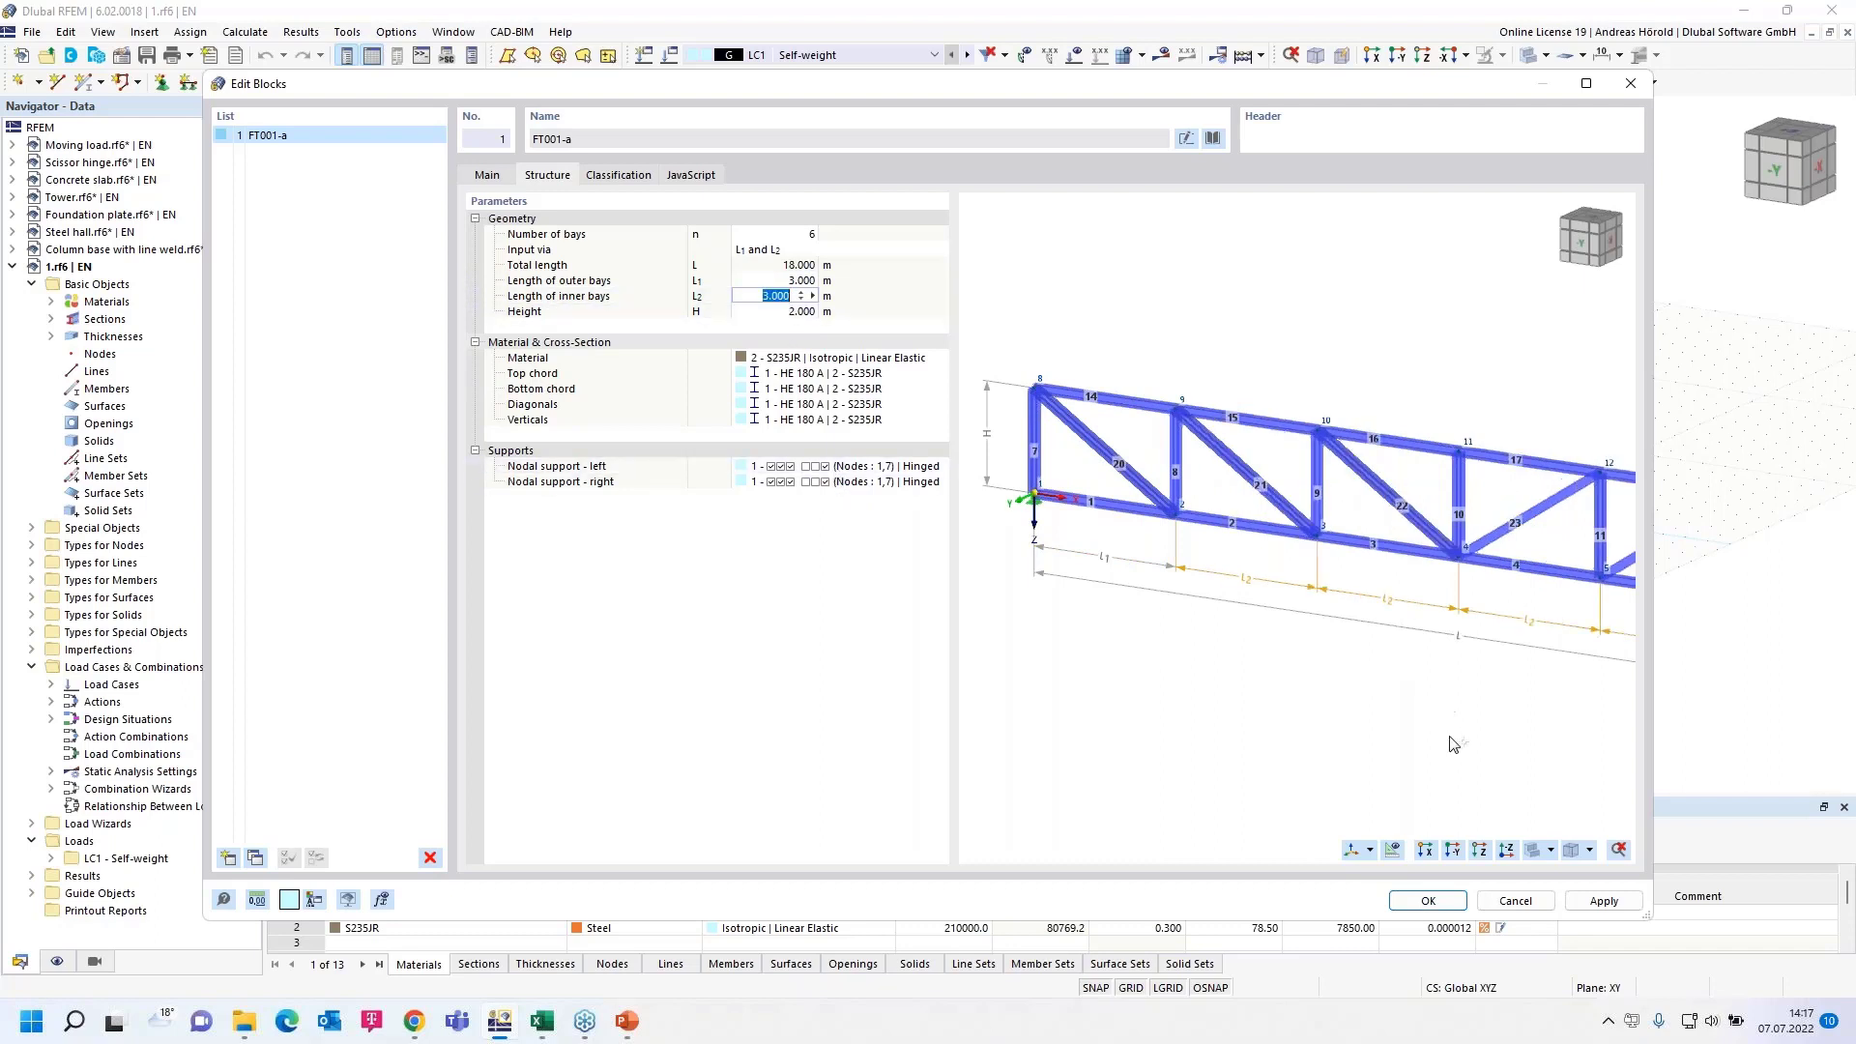
pyautogui.click(1429, 902)
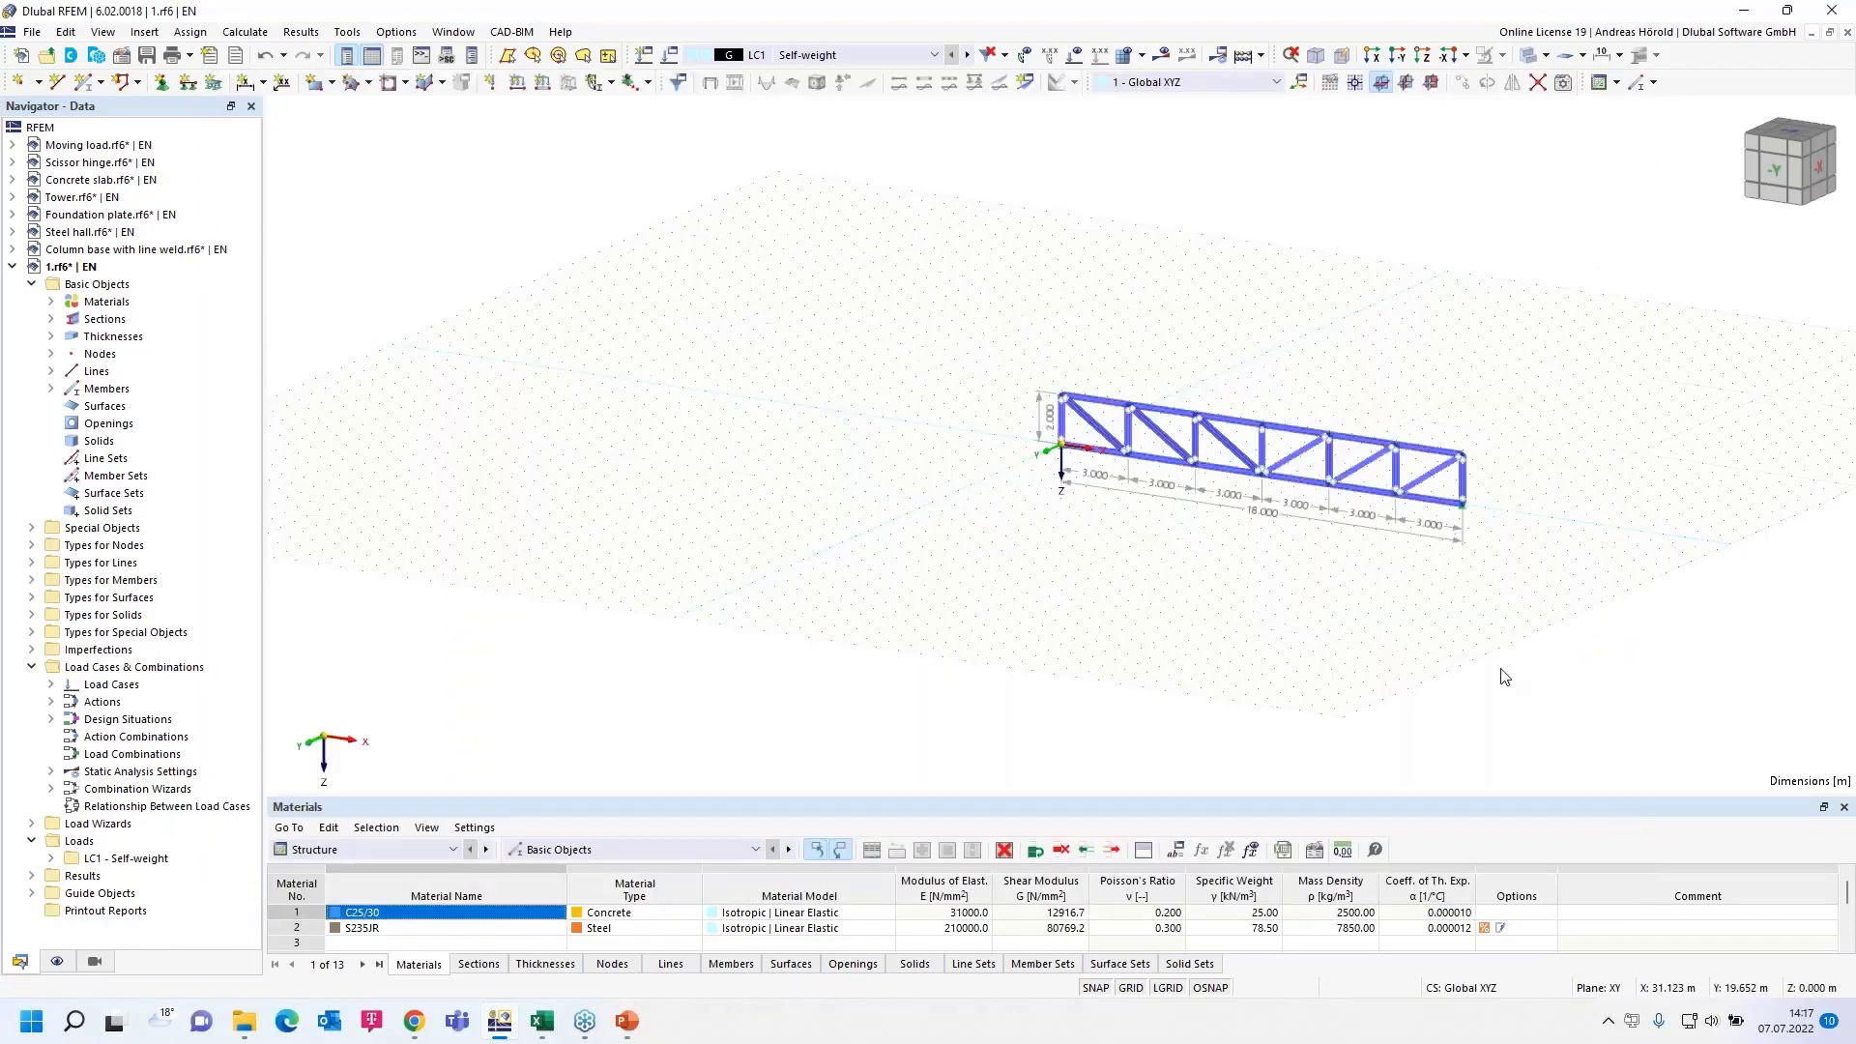
pyautogui.scroll(3, 1500, 624)
pyautogui.scroll(-1, 1172, 552)
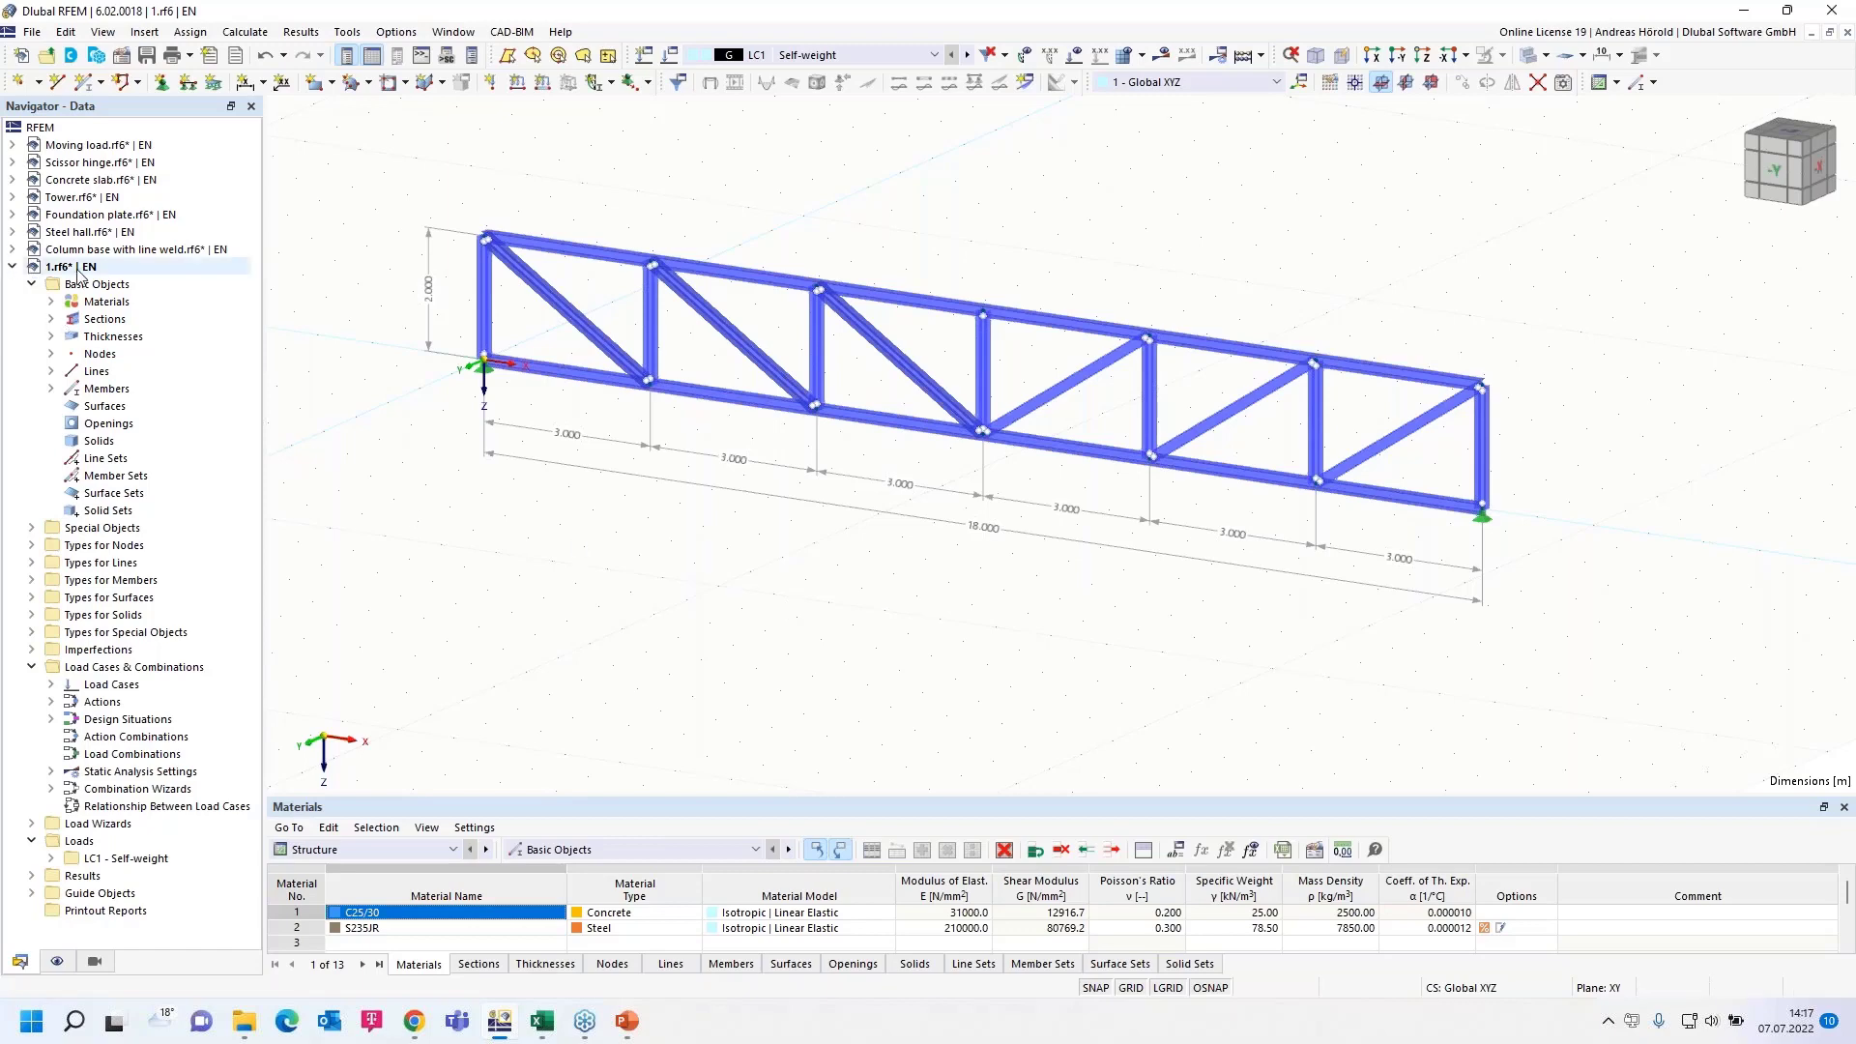
# Step: Show Tower's LC2 support reactions with loads hidden, panned to the tower base
pyautogui.click(67, 198)
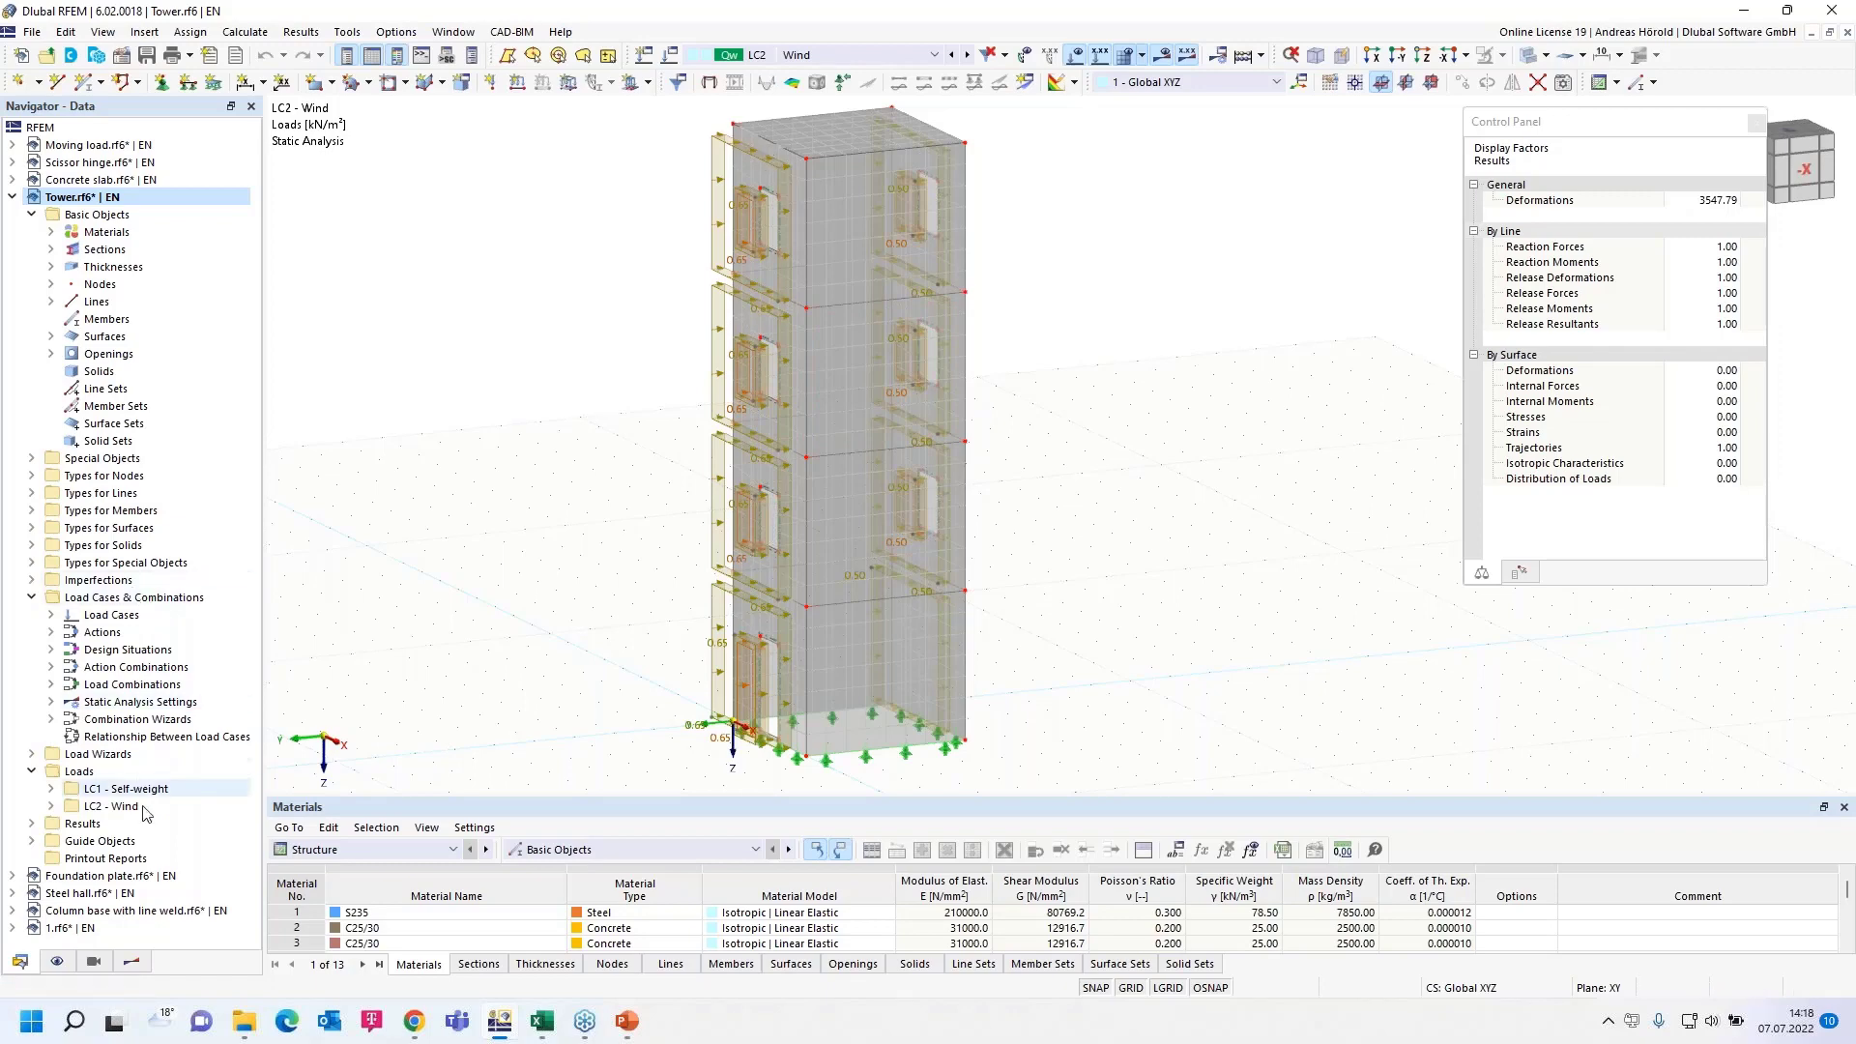
pyautogui.click(131, 964)
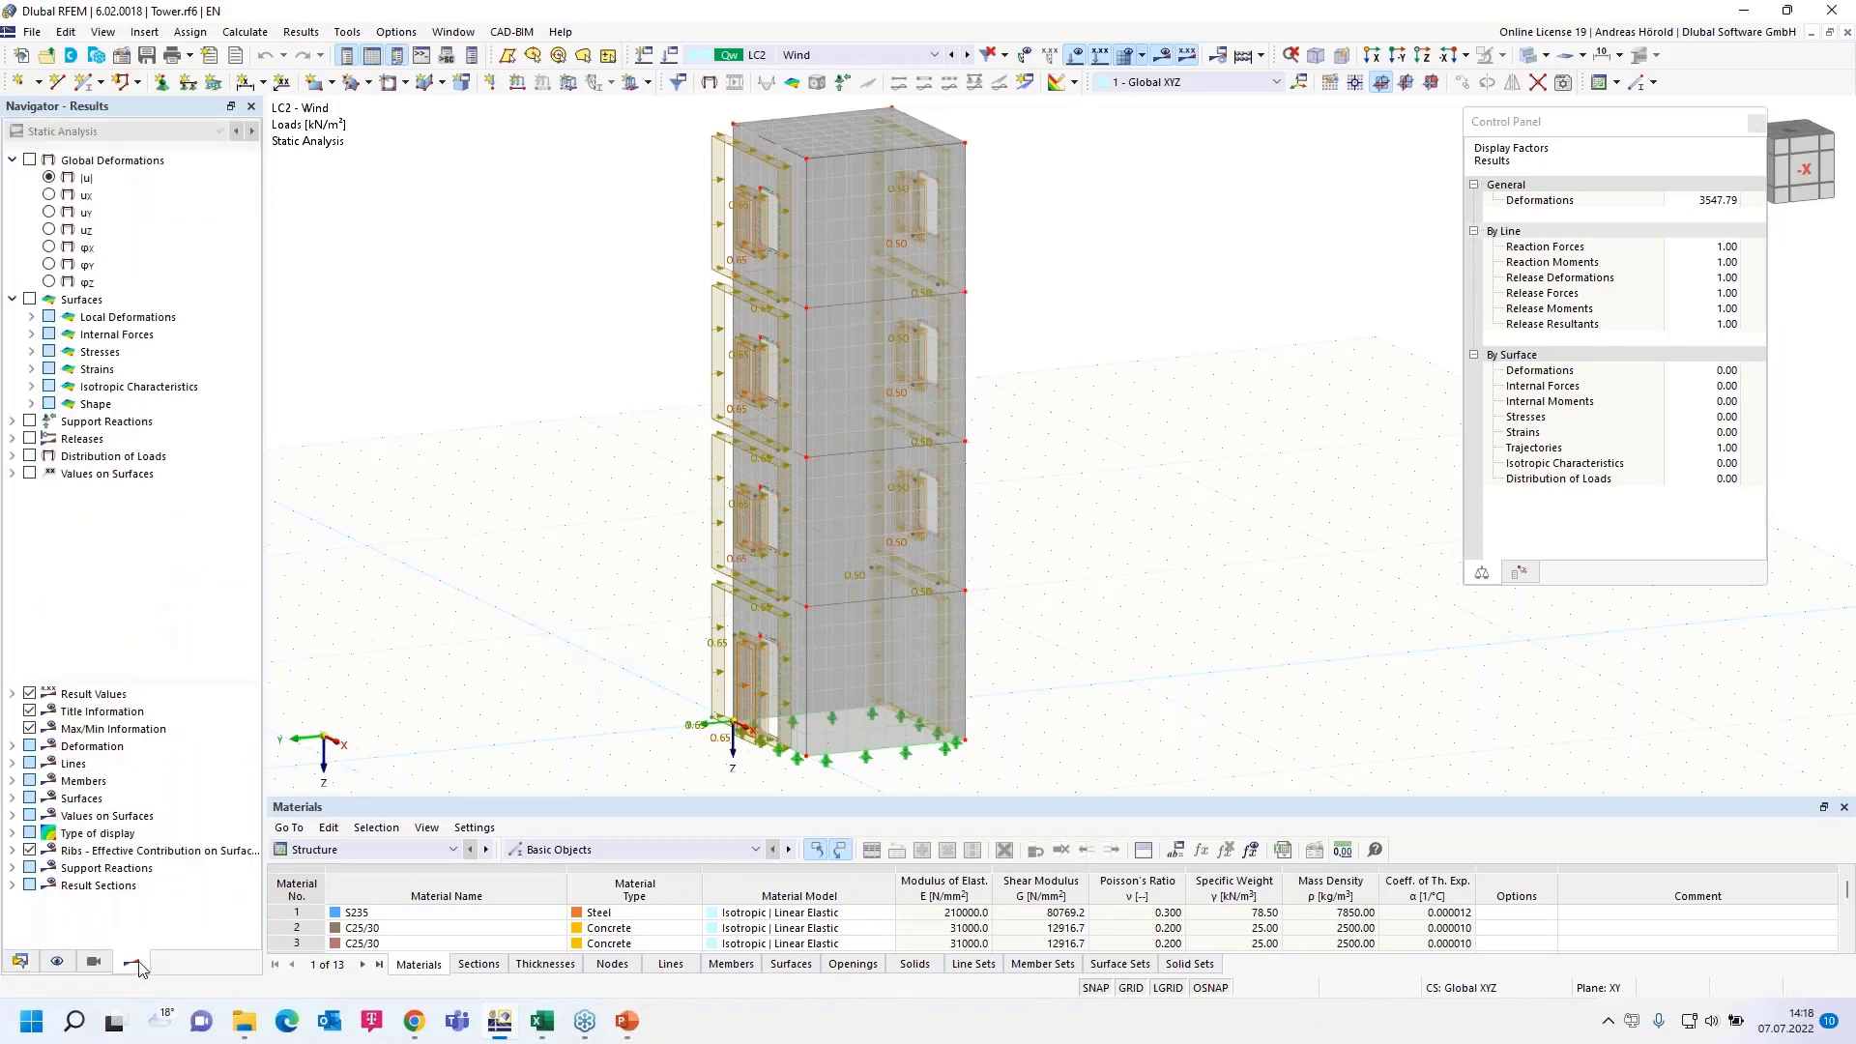
pyautogui.click(29, 421)
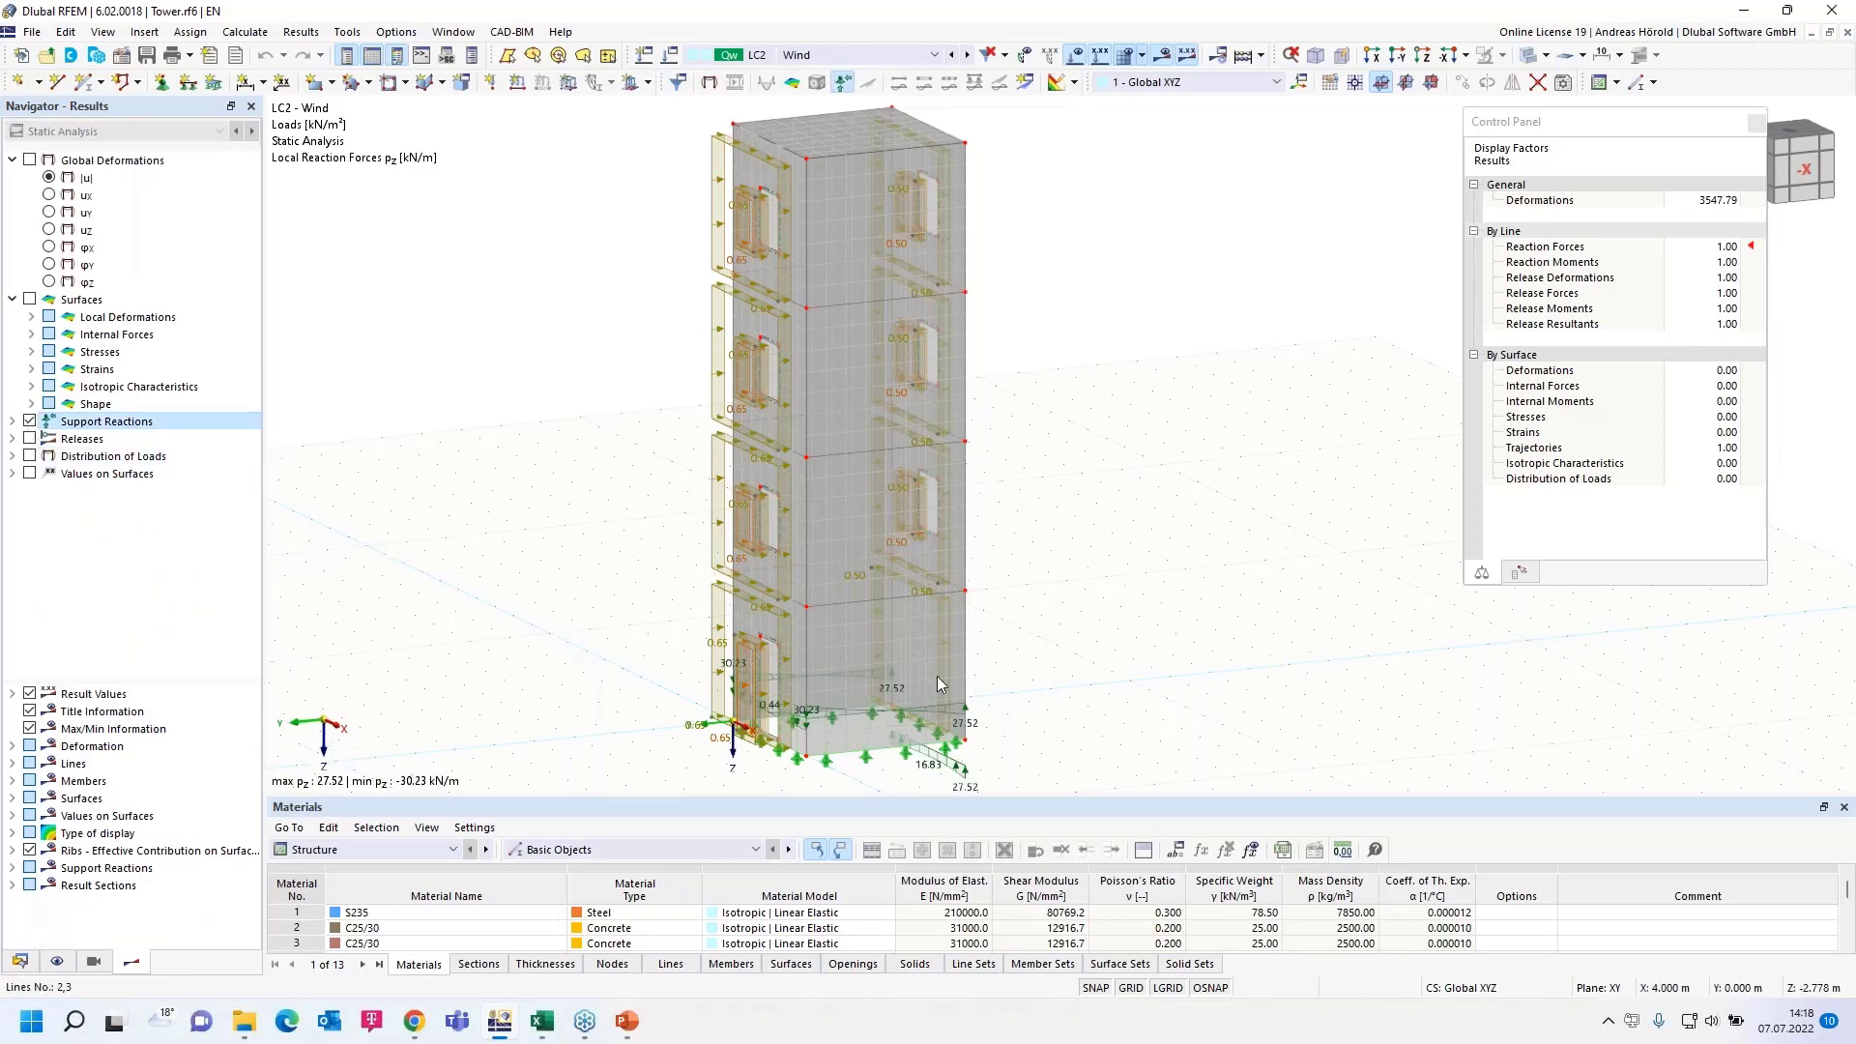
pyautogui.scroll(2, 937, 677)
pyautogui.click(1131, 55)
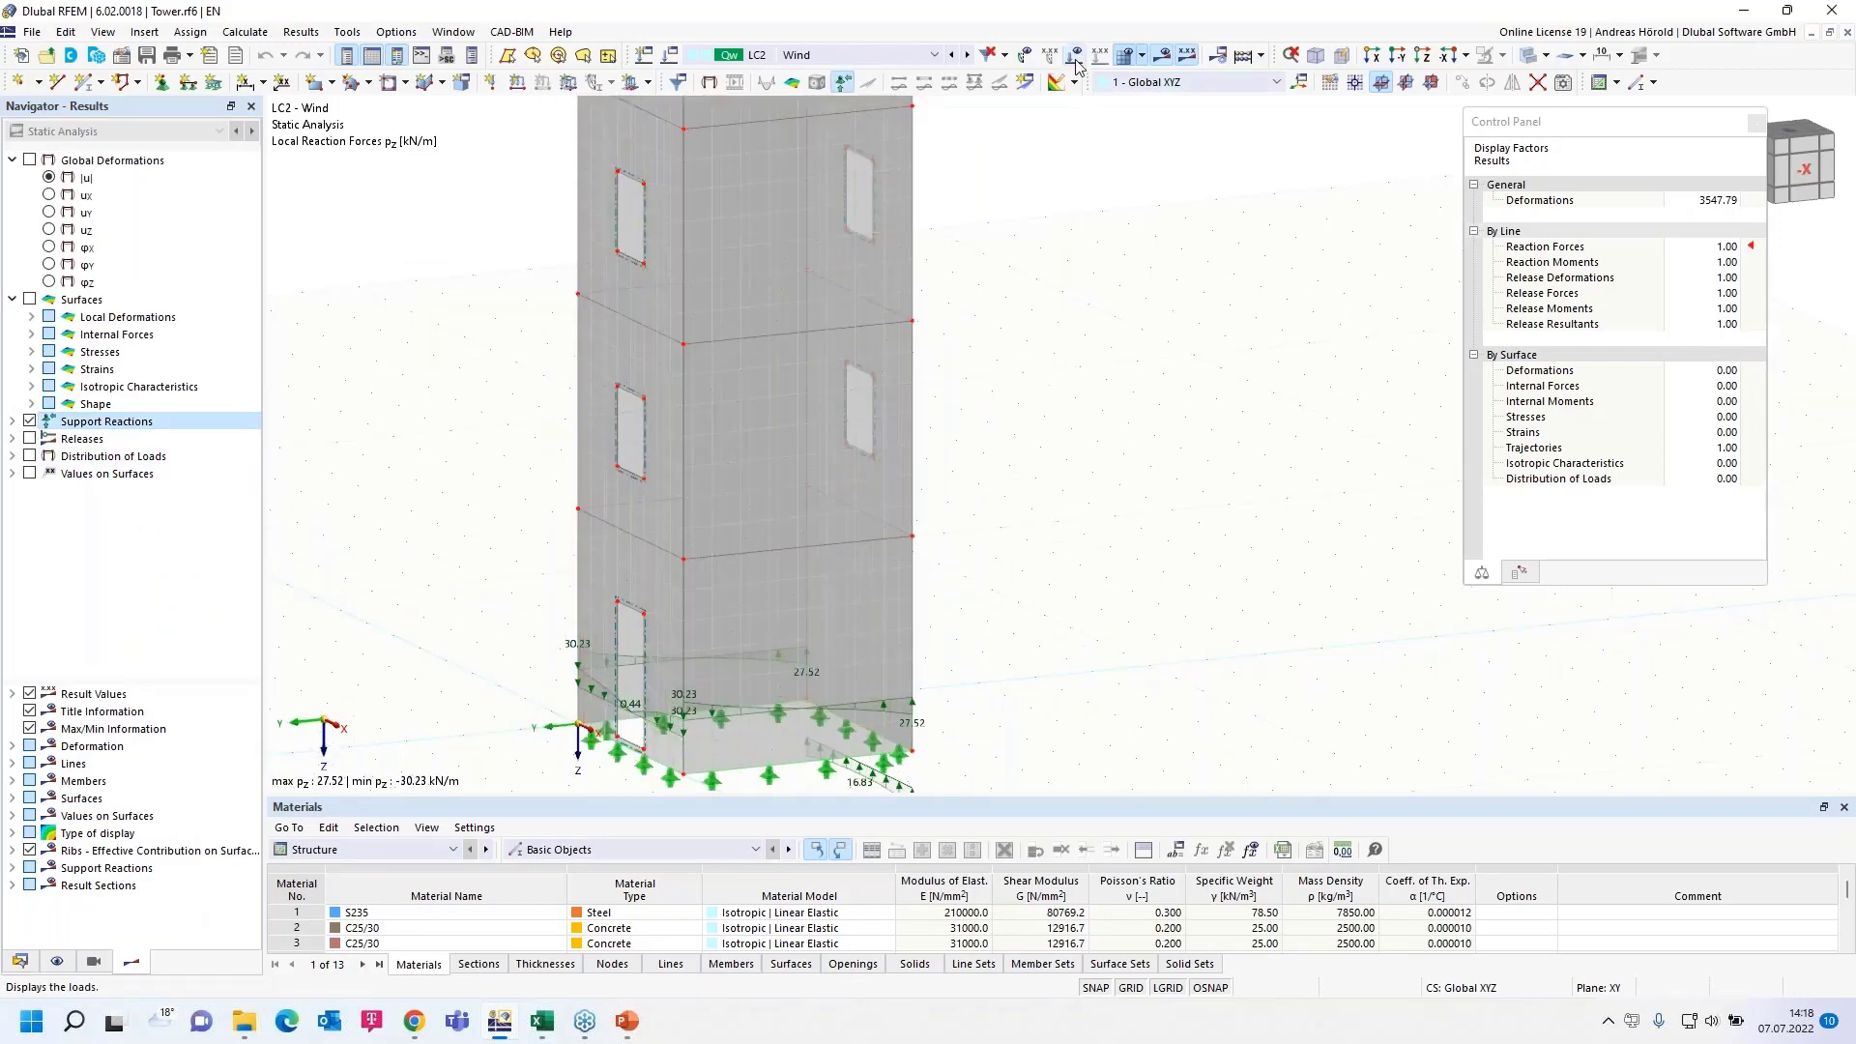
pyautogui.scroll(2, 1001, 721)
pyautogui.moveTo(1001, 721); pyautogui.dragTo(461, 453, button='middle')
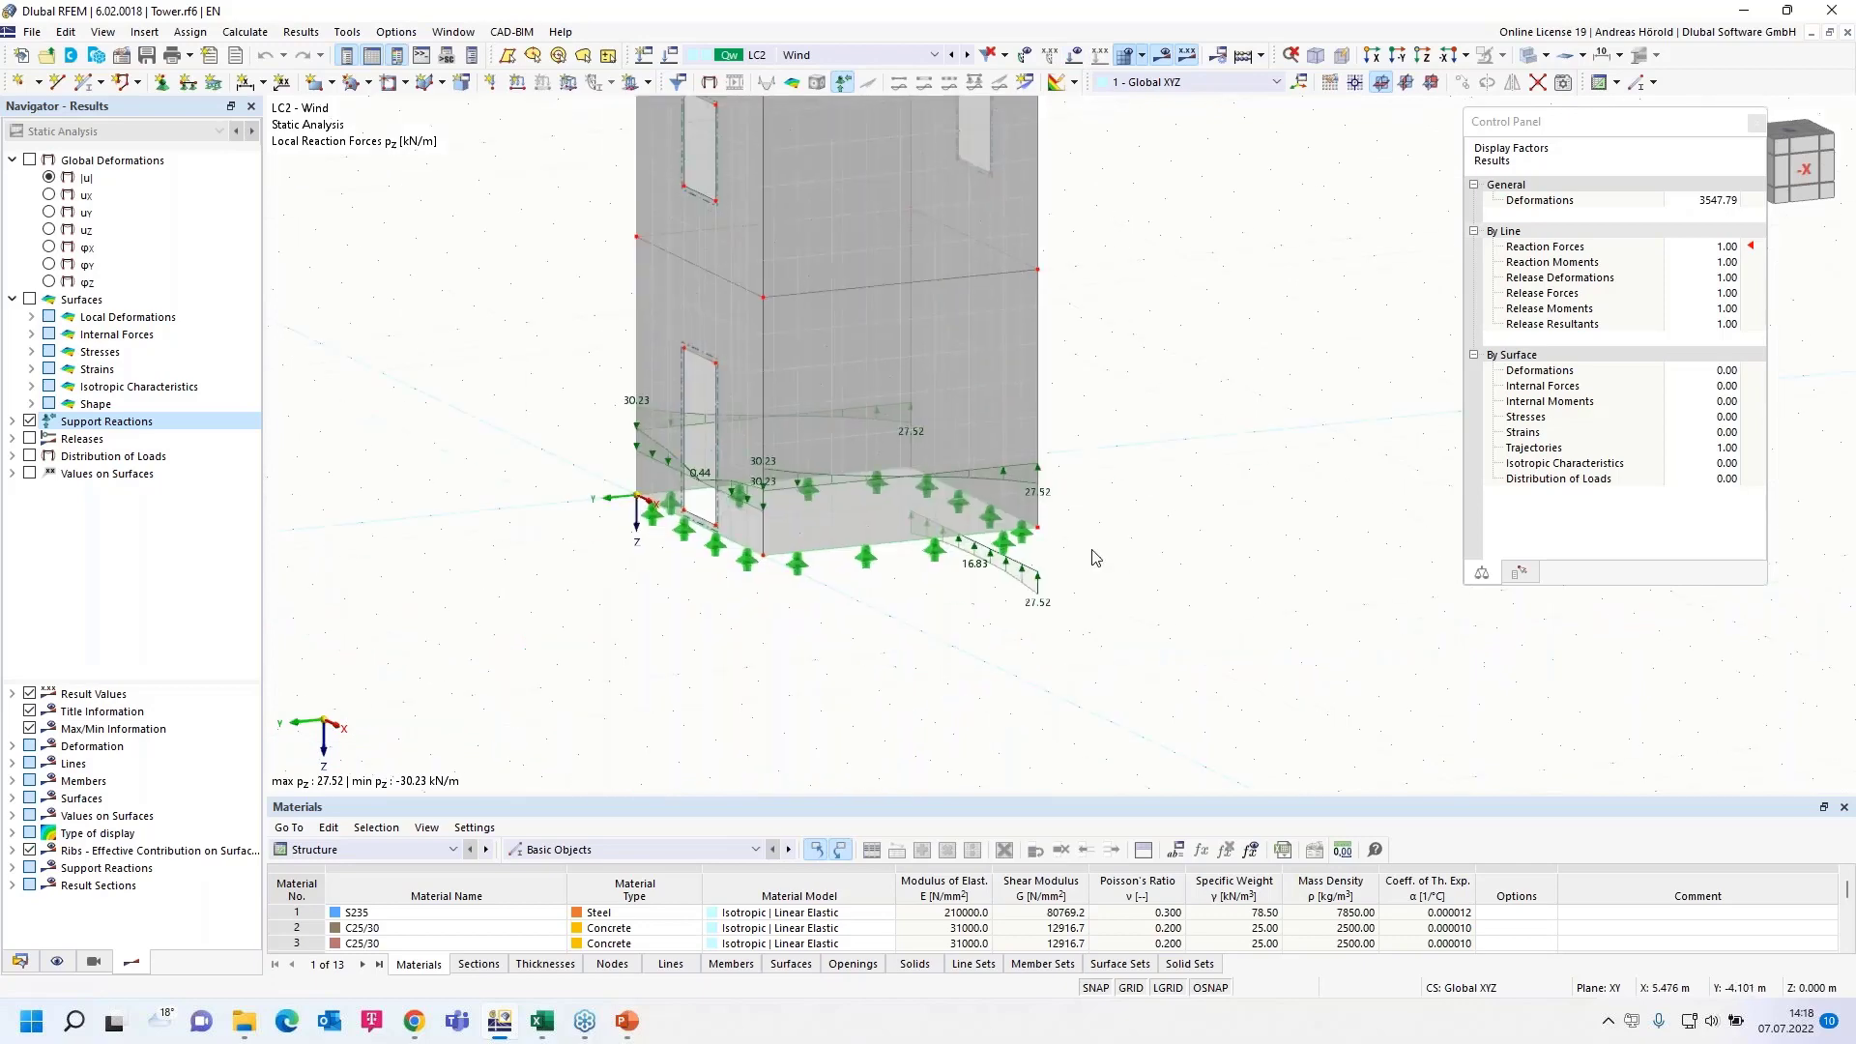
pyautogui.scroll(1, 461, 453)
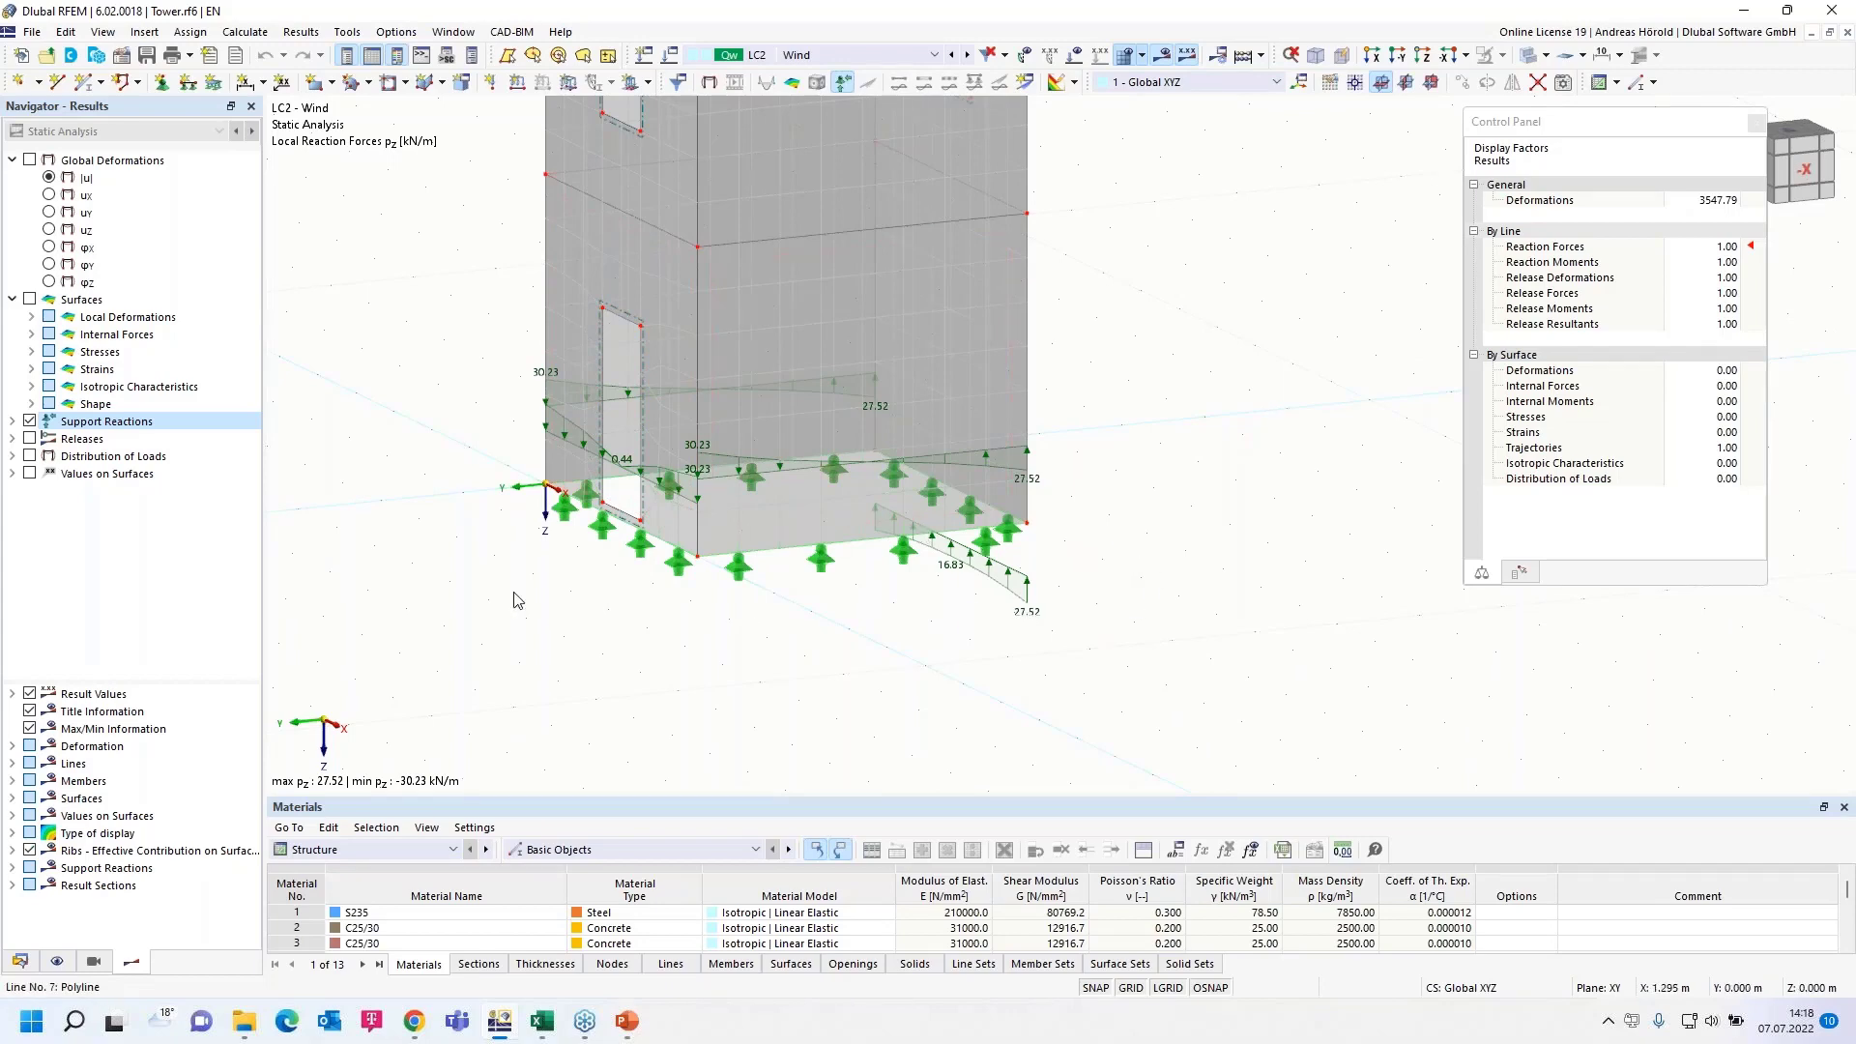
# Step: Switch to the Foundation plate model and back to Tower, then enlarge the table area
pyautogui.click(21, 962)
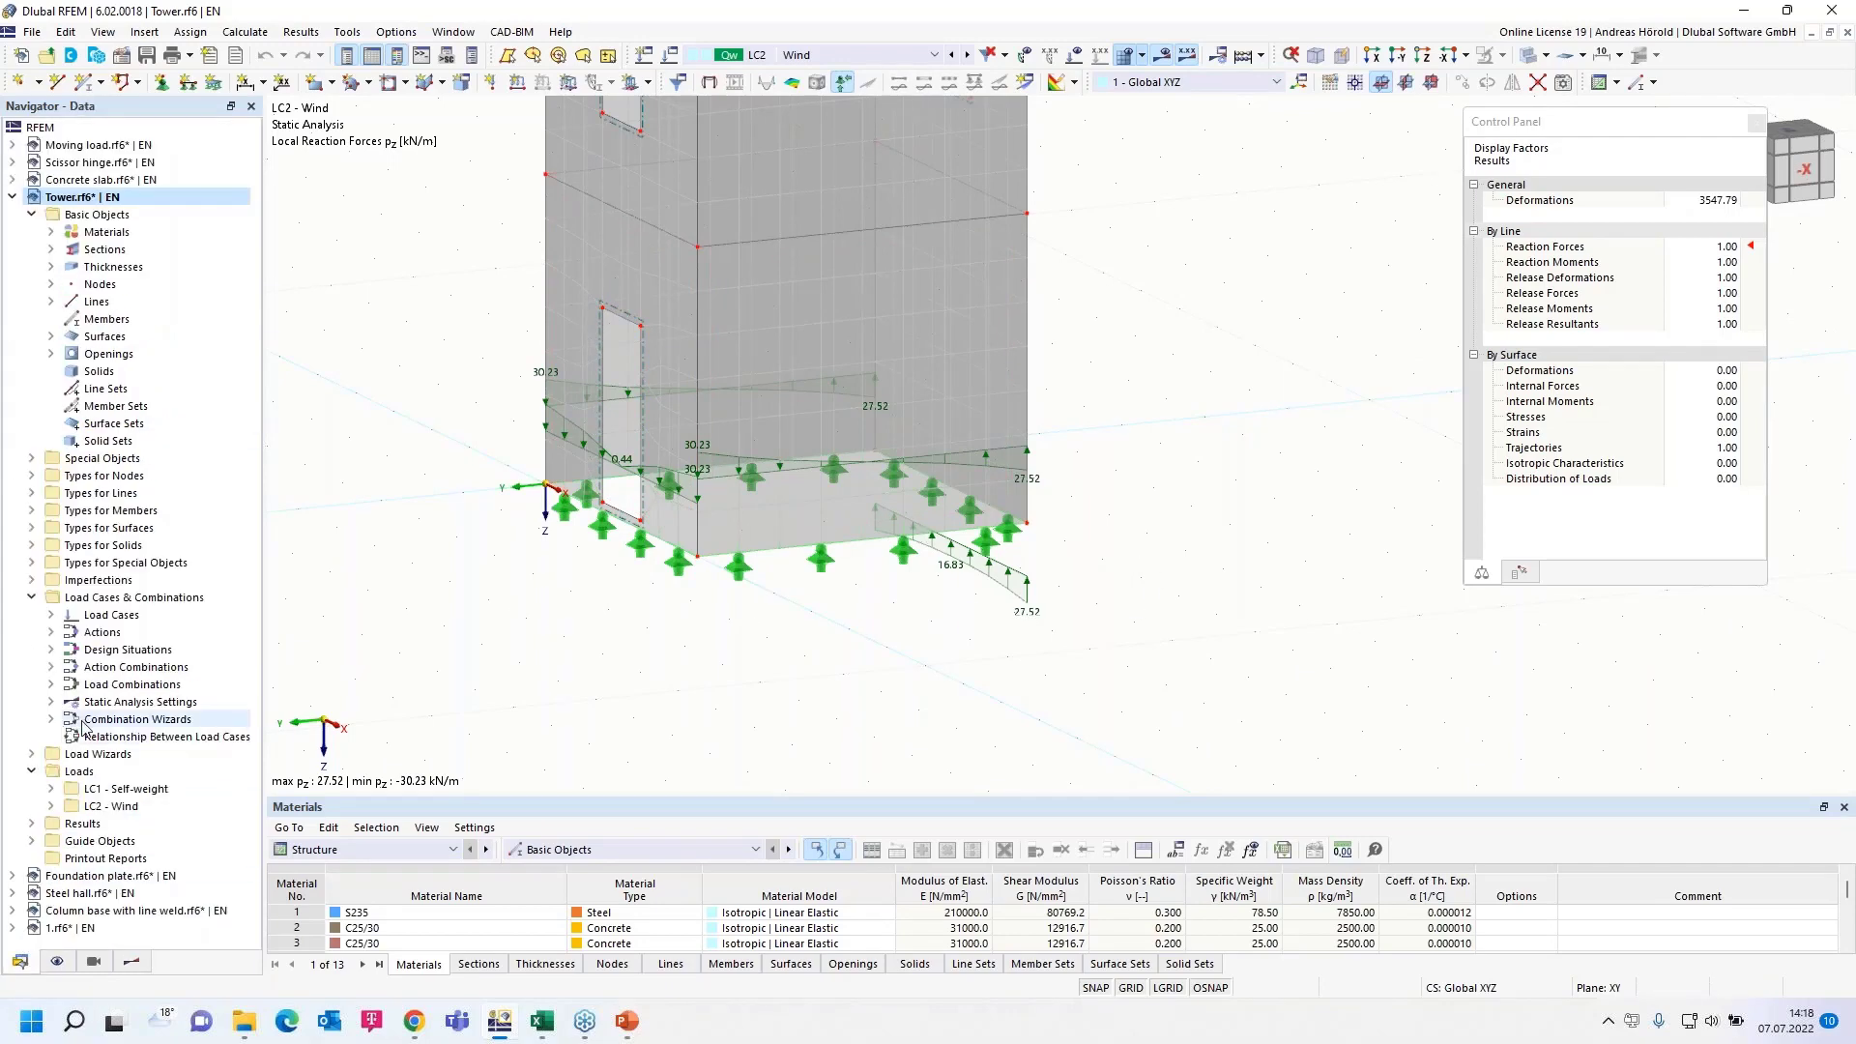
pyautogui.click(102, 876)
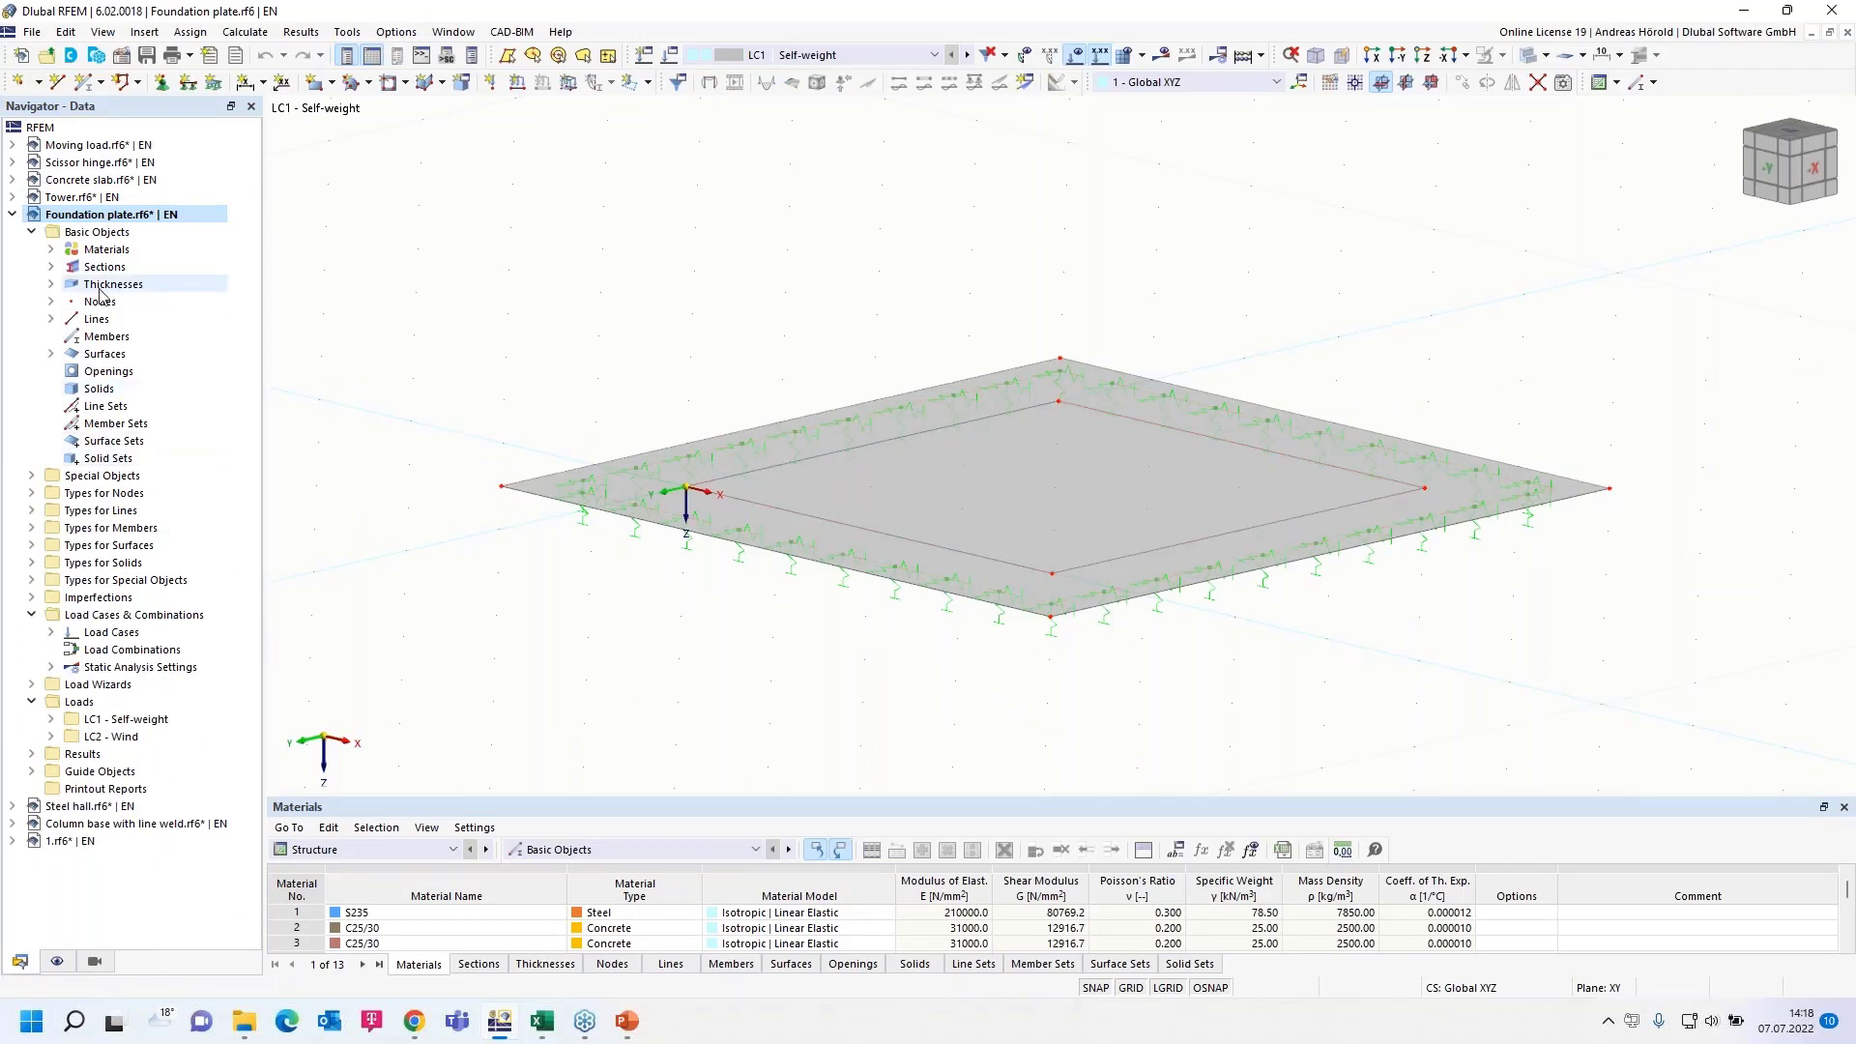
pyautogui.click(65, 204)
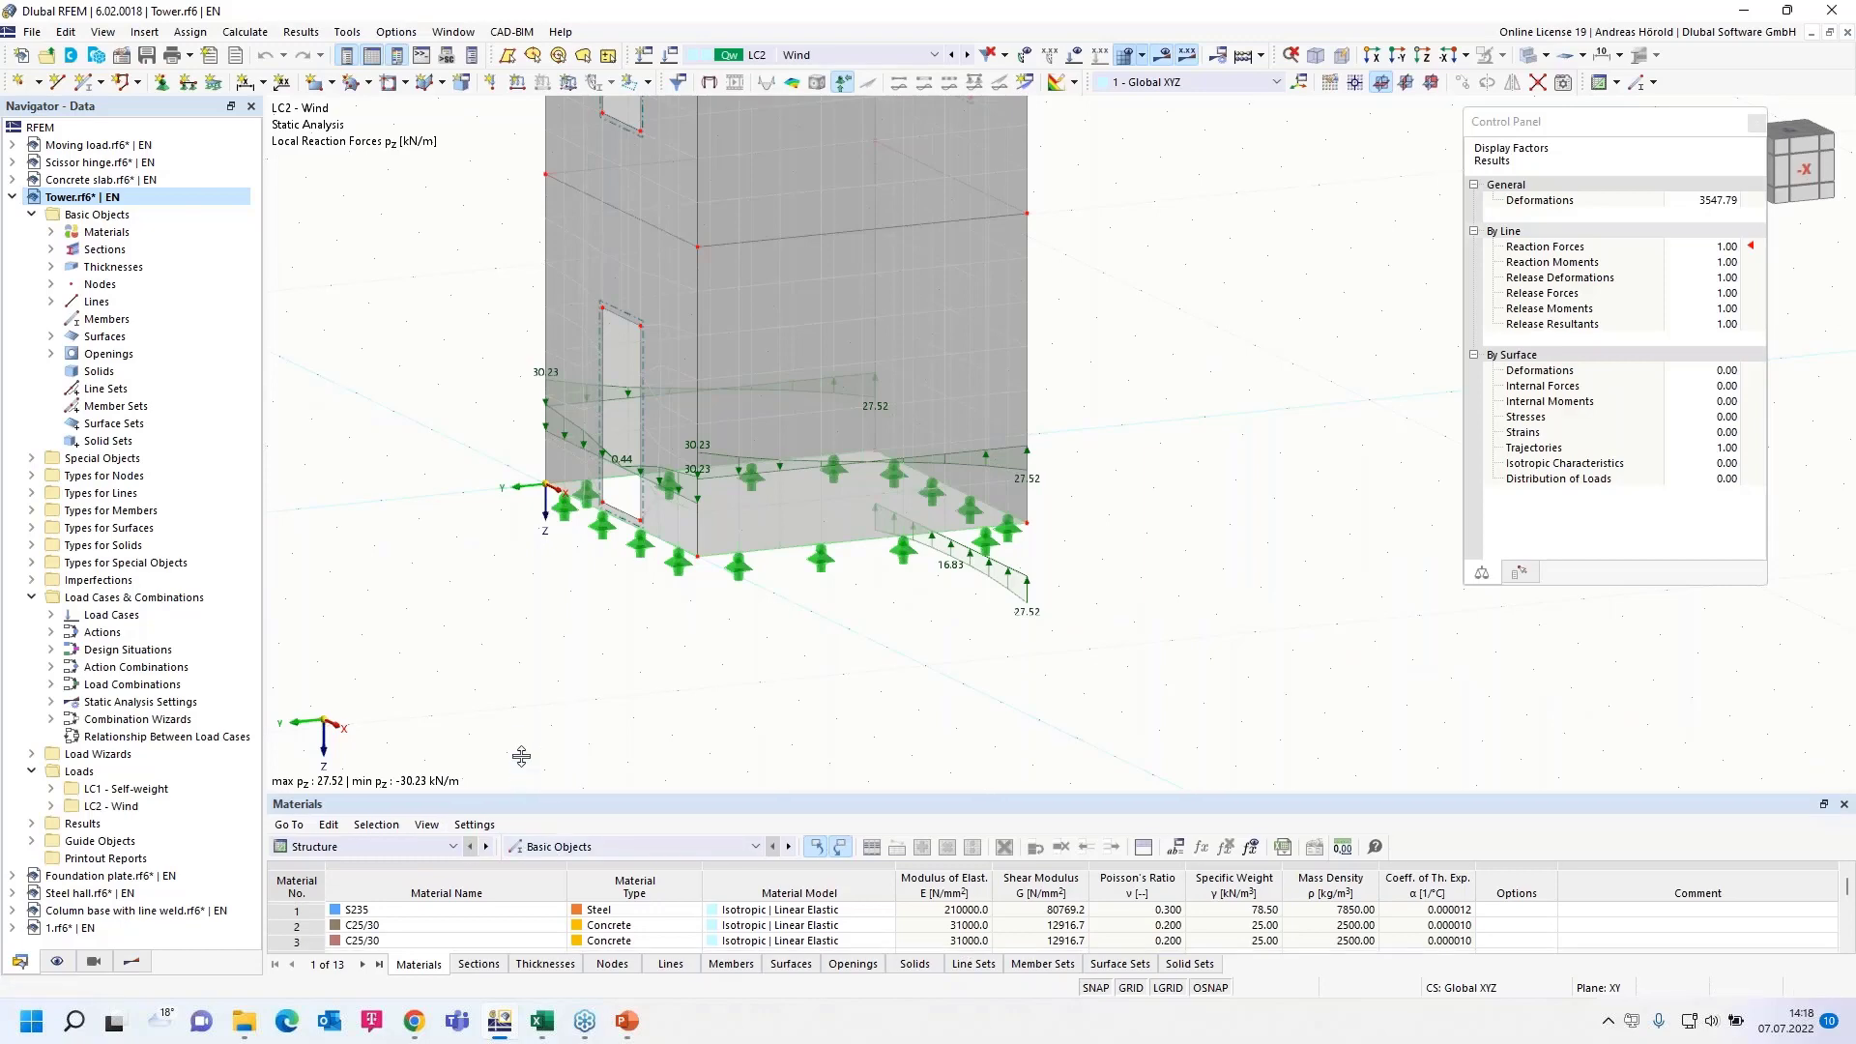
pyautogui.moveTo(524, 794); pyautogui.dragTo(523, 637)
# Step: Show the Tower's Static Analysis support forces by line for load case LC2 Wind
pyautogui.click(369, 693)
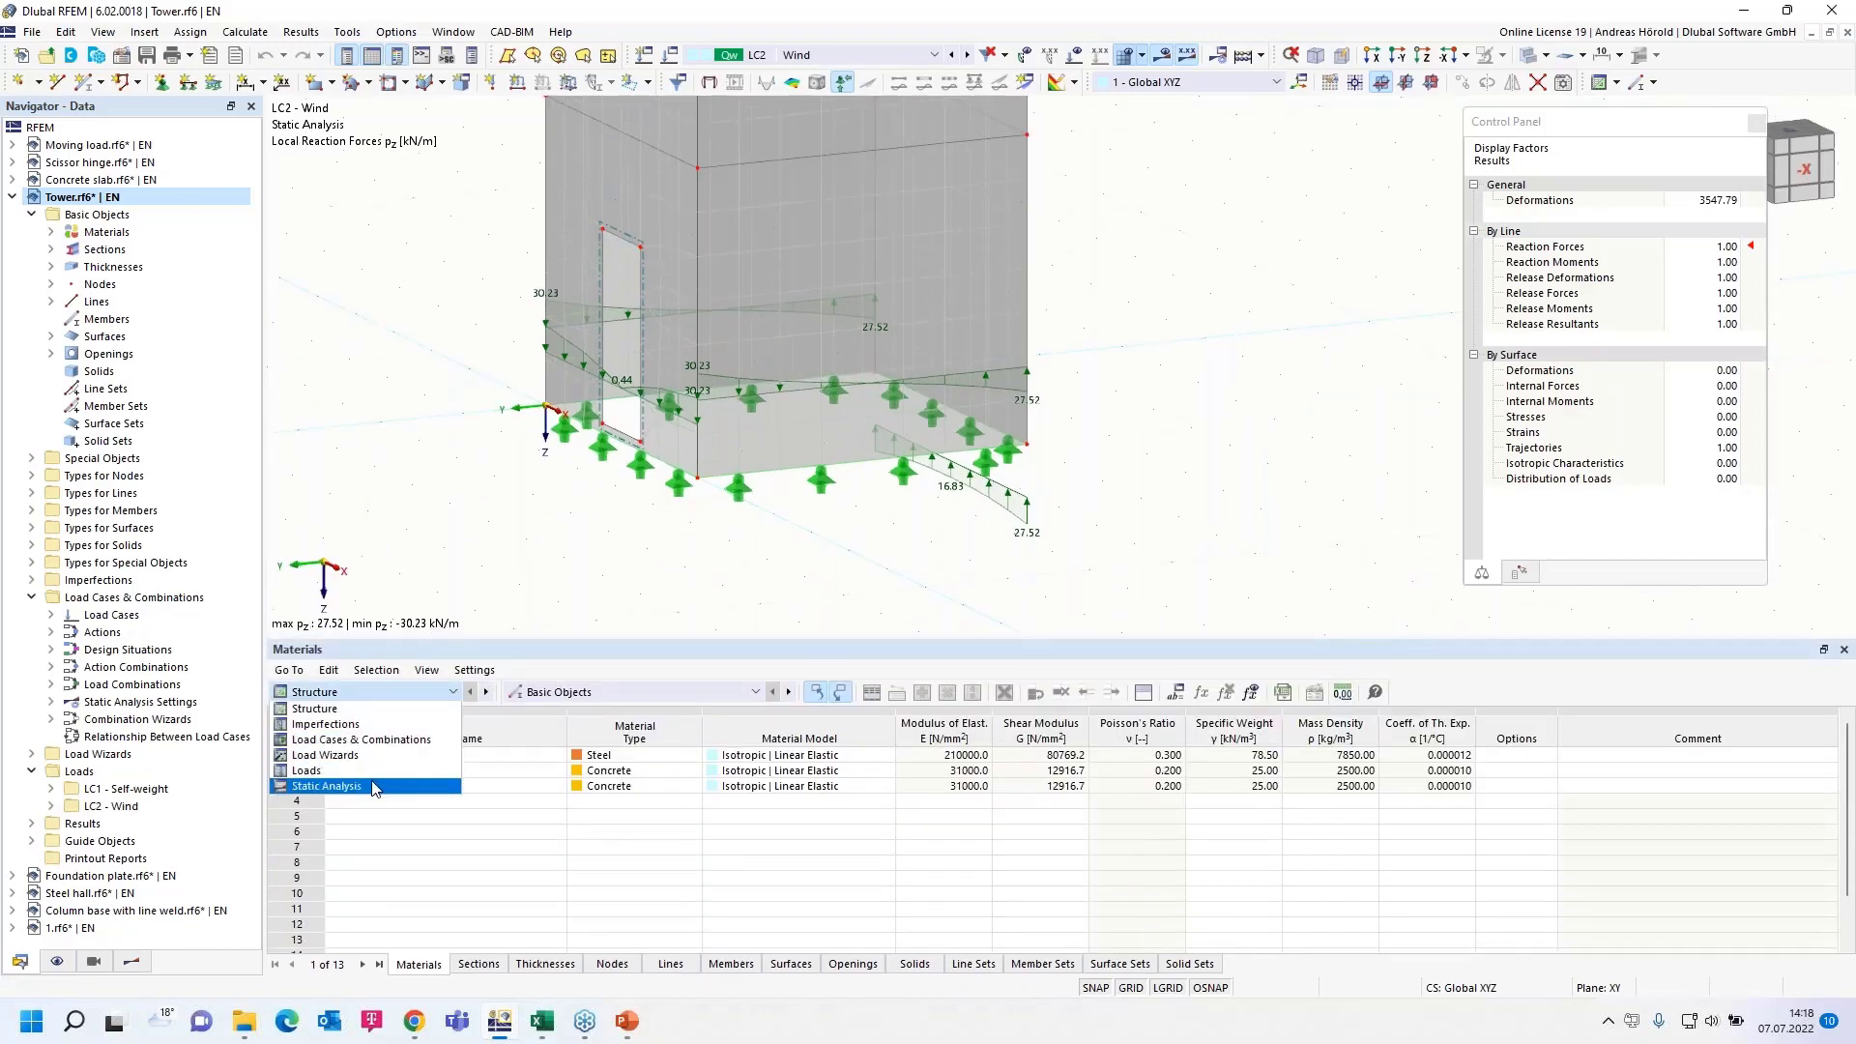
pyautogui.click(373, 786)
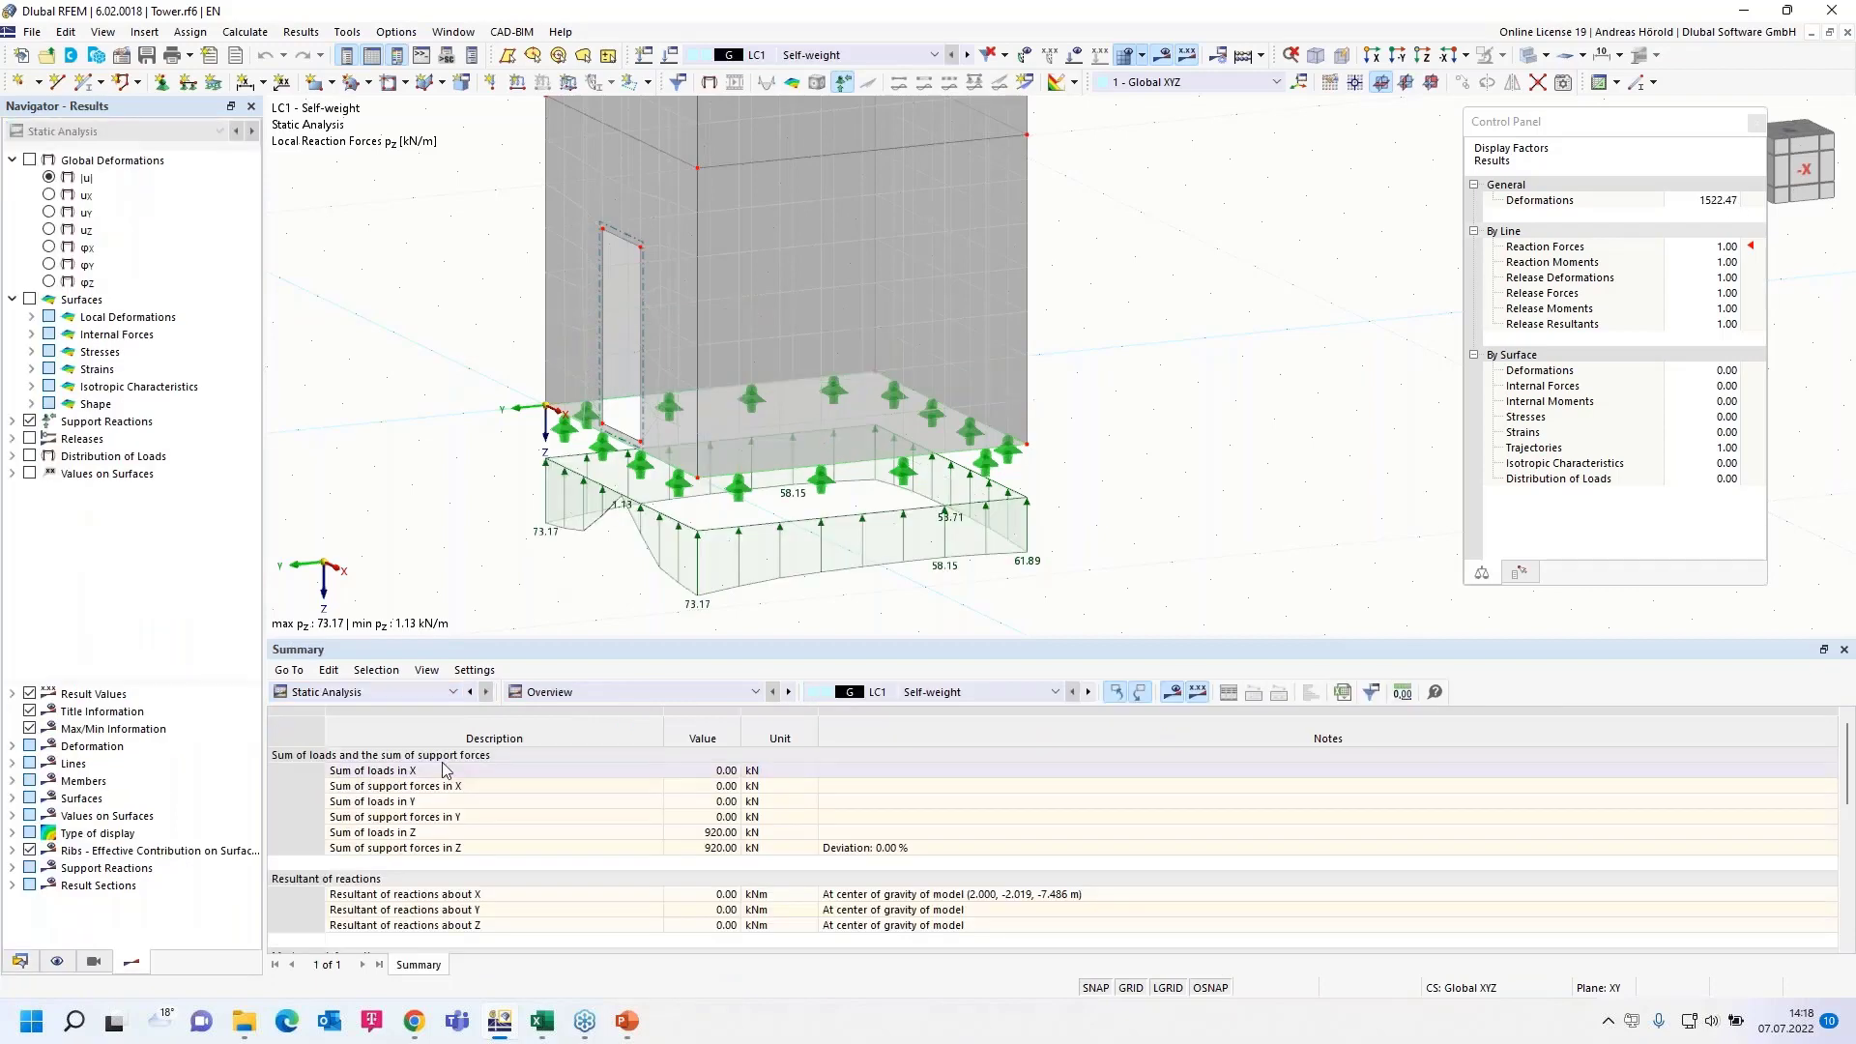
pyautogui.click(636, 694)
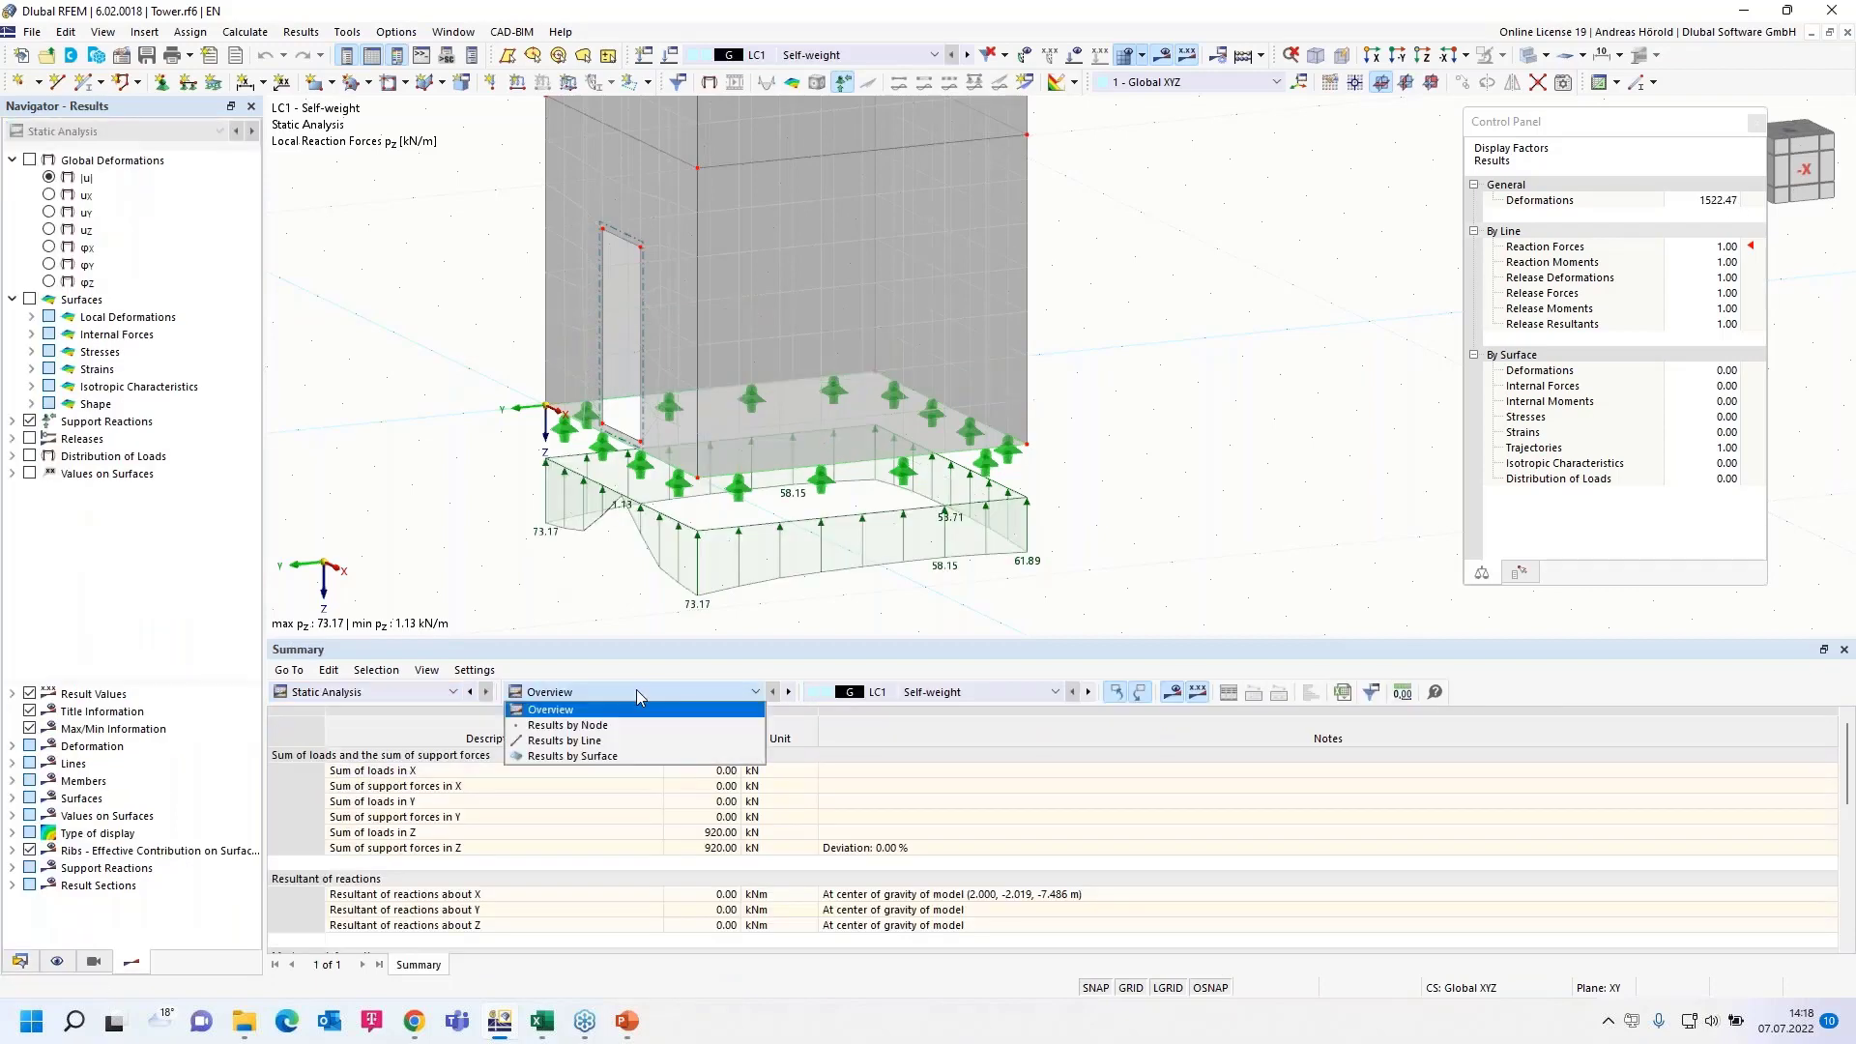
pyautogui.click(628, 743)
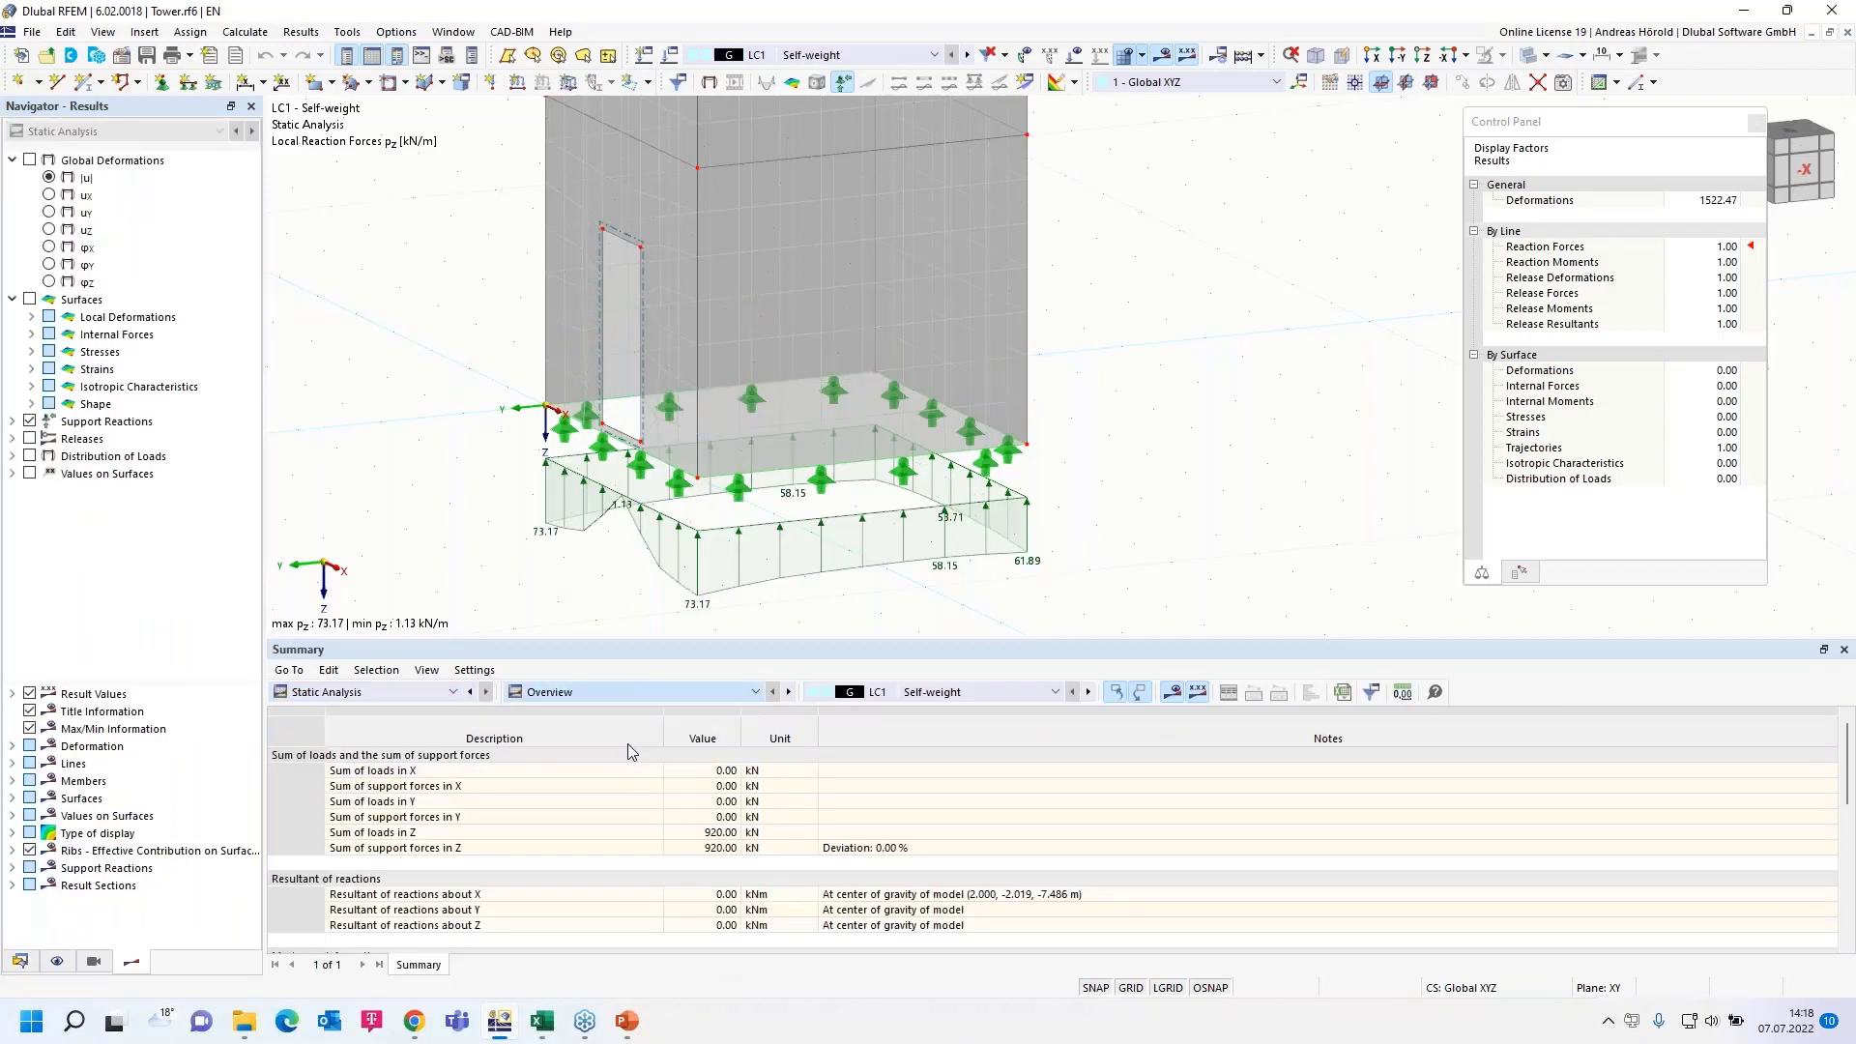
pyautogui.click(1088, 697)
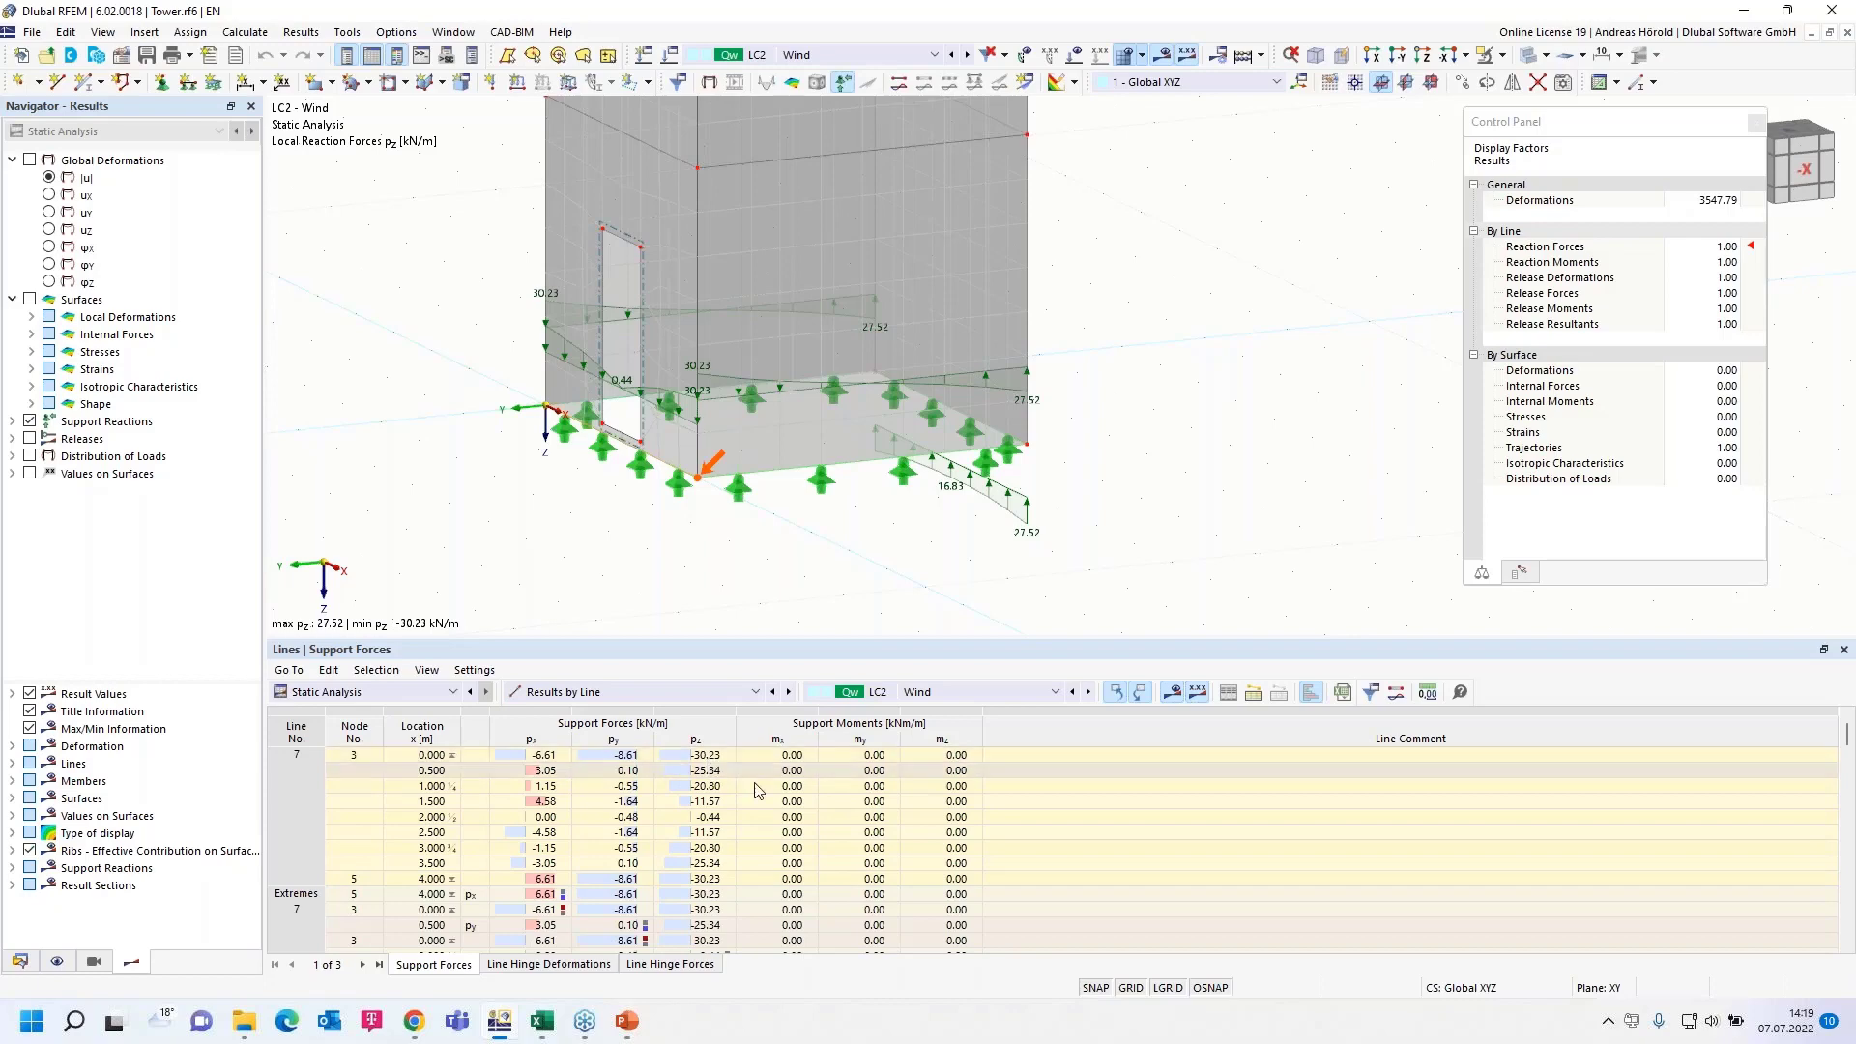
# Step: Export the LC2 line support forces table to Excel, review it, then minimize Excel
pyautogui.click(1343, 696)
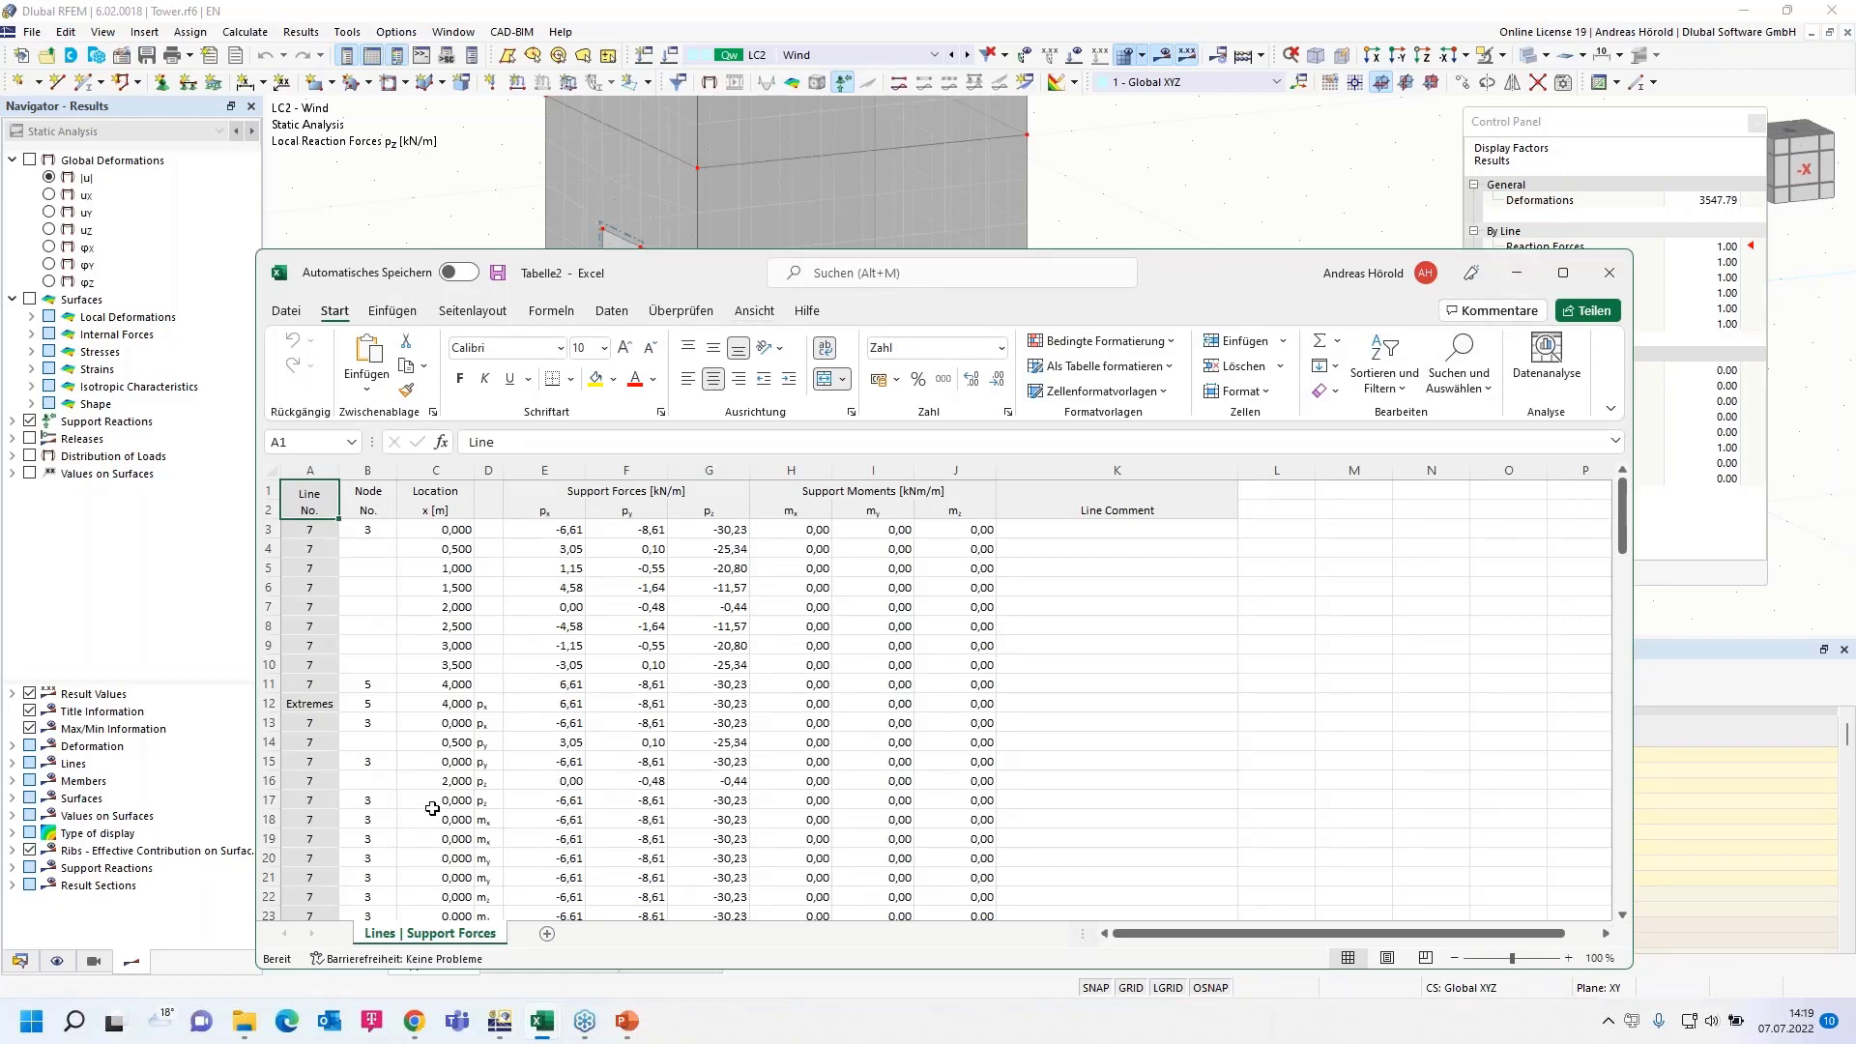
pyautogui.scroll(-3, 322, 658)
pyautogui.scroll(-3, 312, 625)
pyautogui.scroll(-3, 298, 580)
pyautogui.scroll(-2, 288, 552)
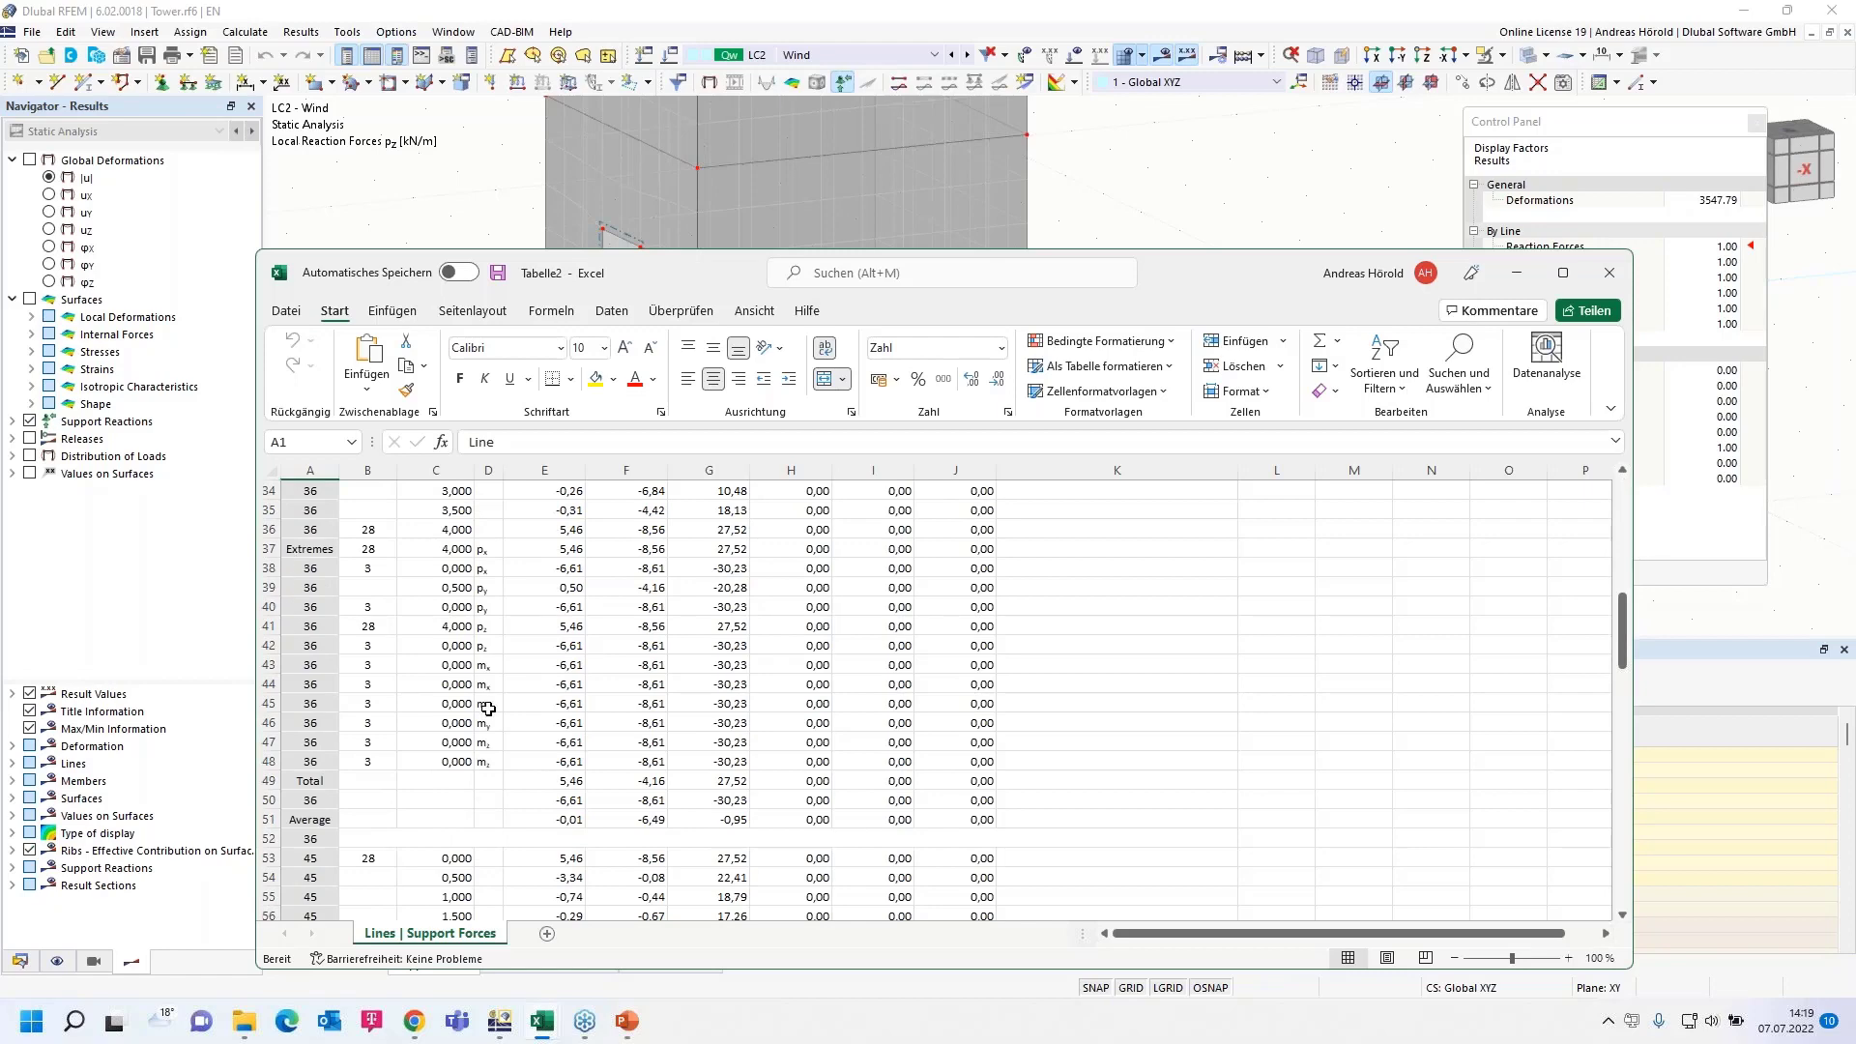
pyautogui.click(1519, 269)
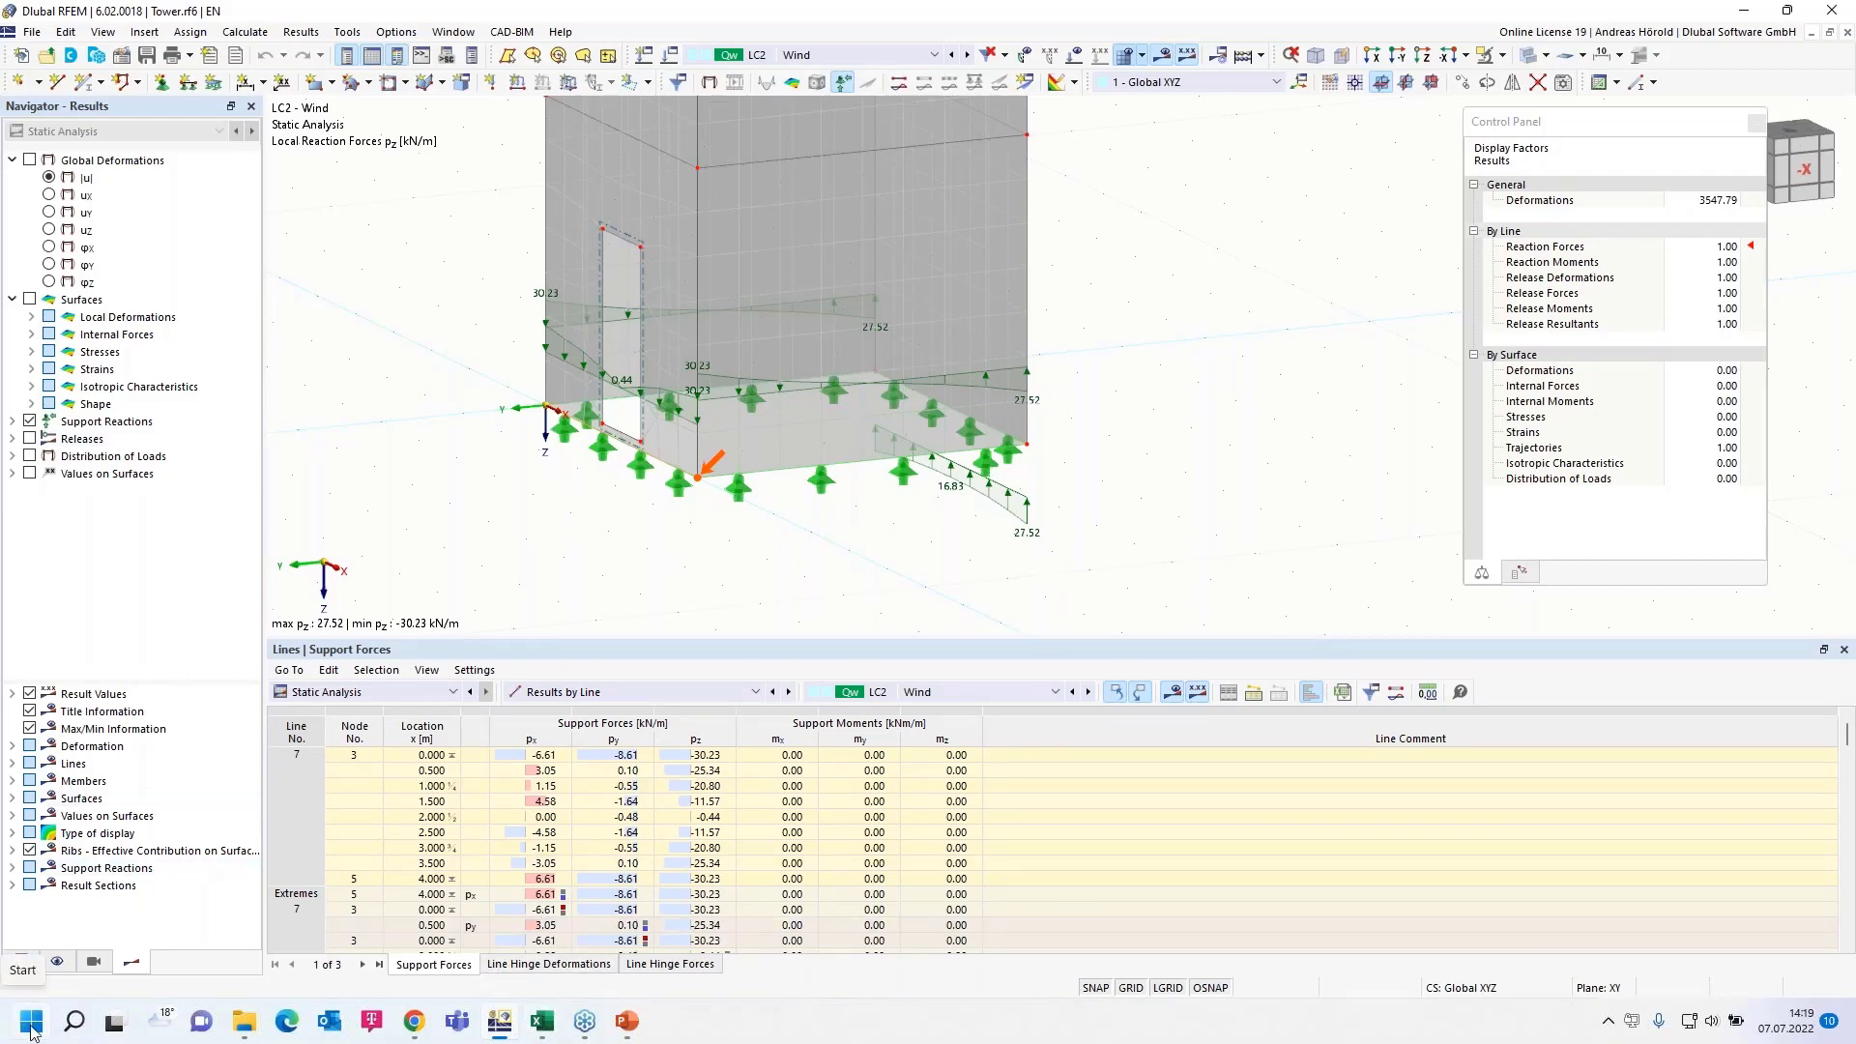
# Step: Collapse Tower.rf6, switch to Foundation plate.rf6, and select line 6 of the plate
pyautogui.click(23, 964)
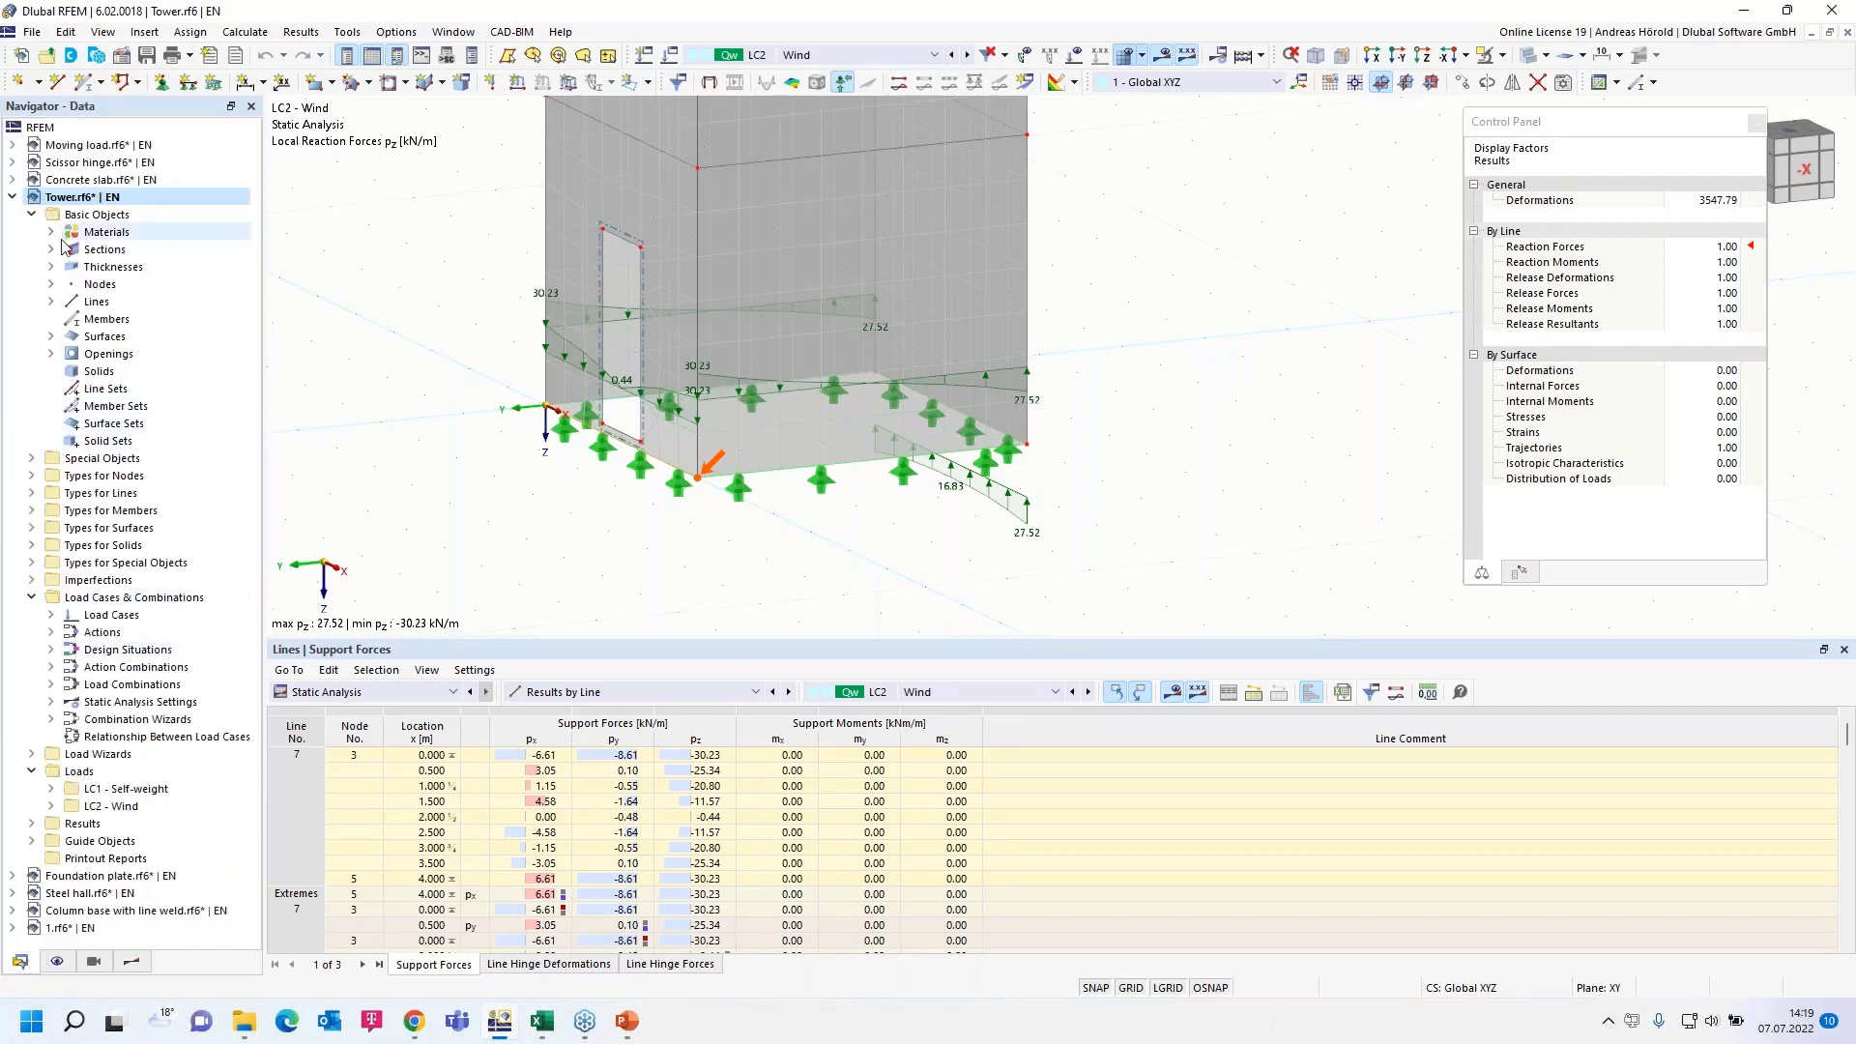
pyautogui.click(13, 196)
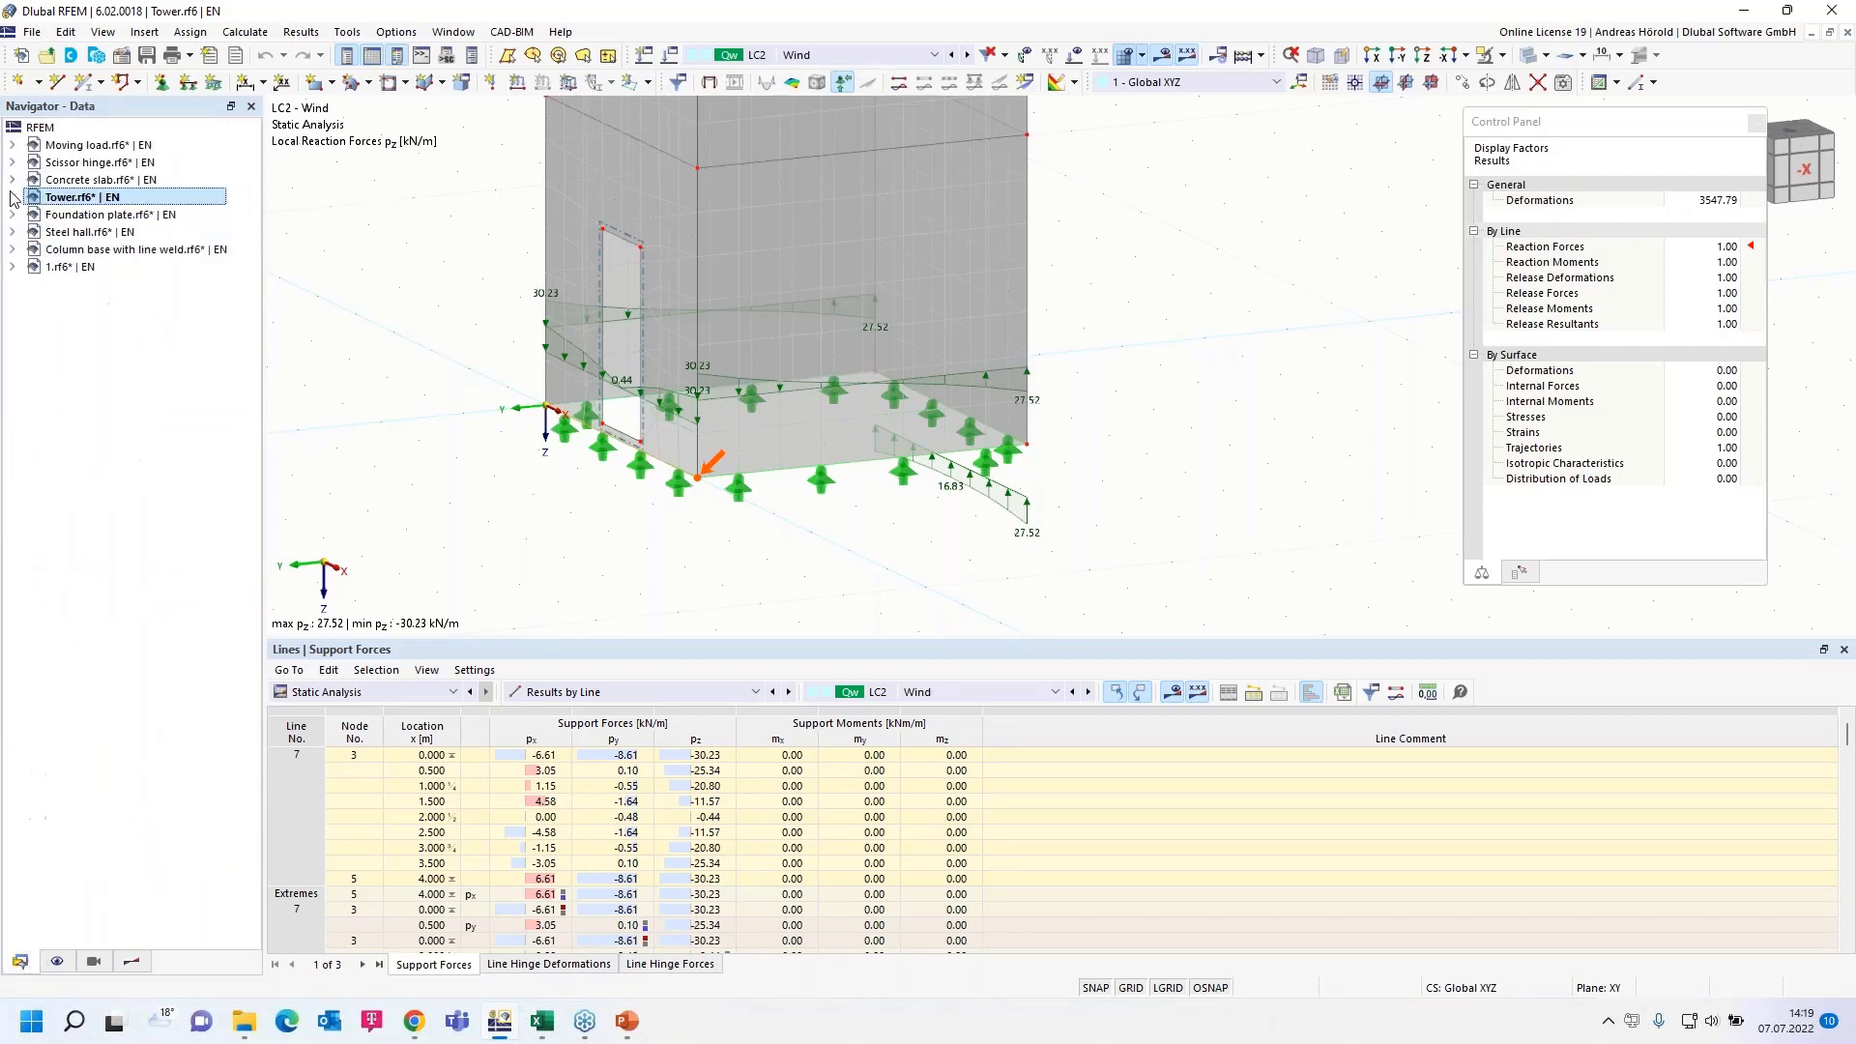
pyautogui.click(122, 215)
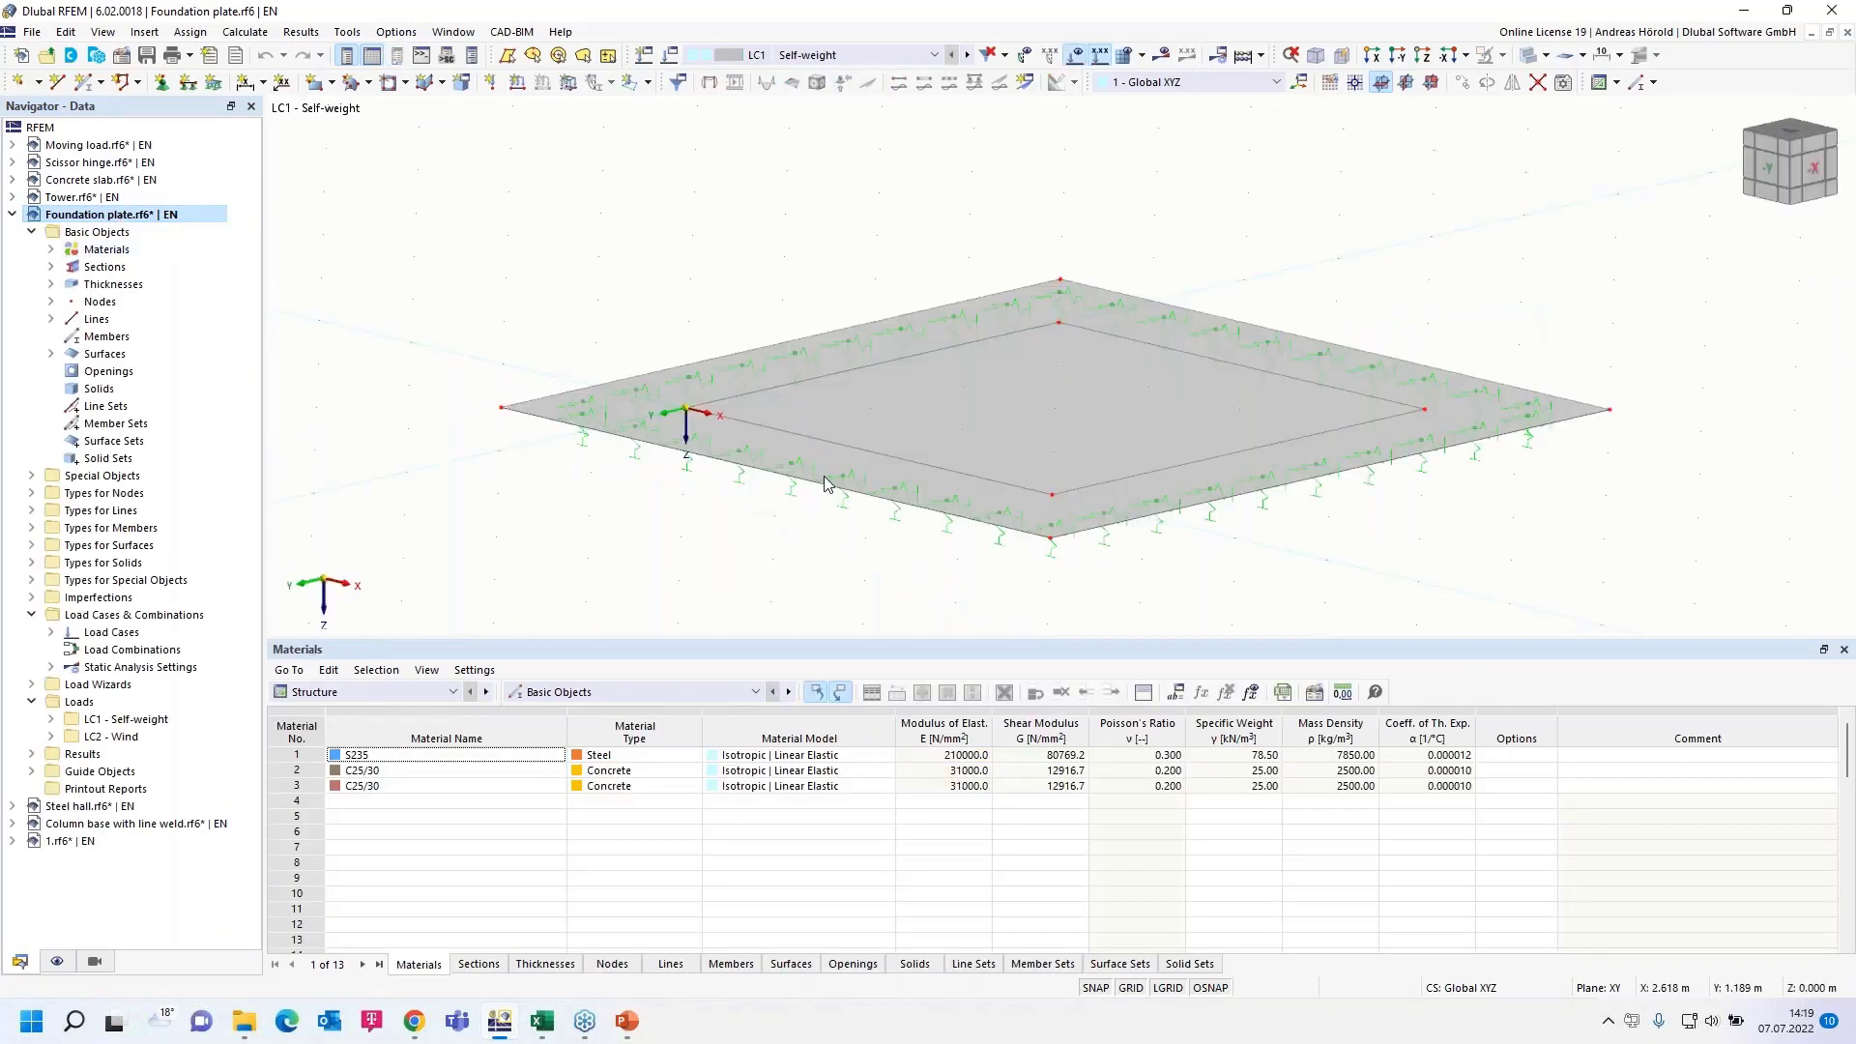
pyautogui.click(848, 452)
# Step: Start a new line load on line 6 with a Varying distribution
pyautogui.click(518, 88)
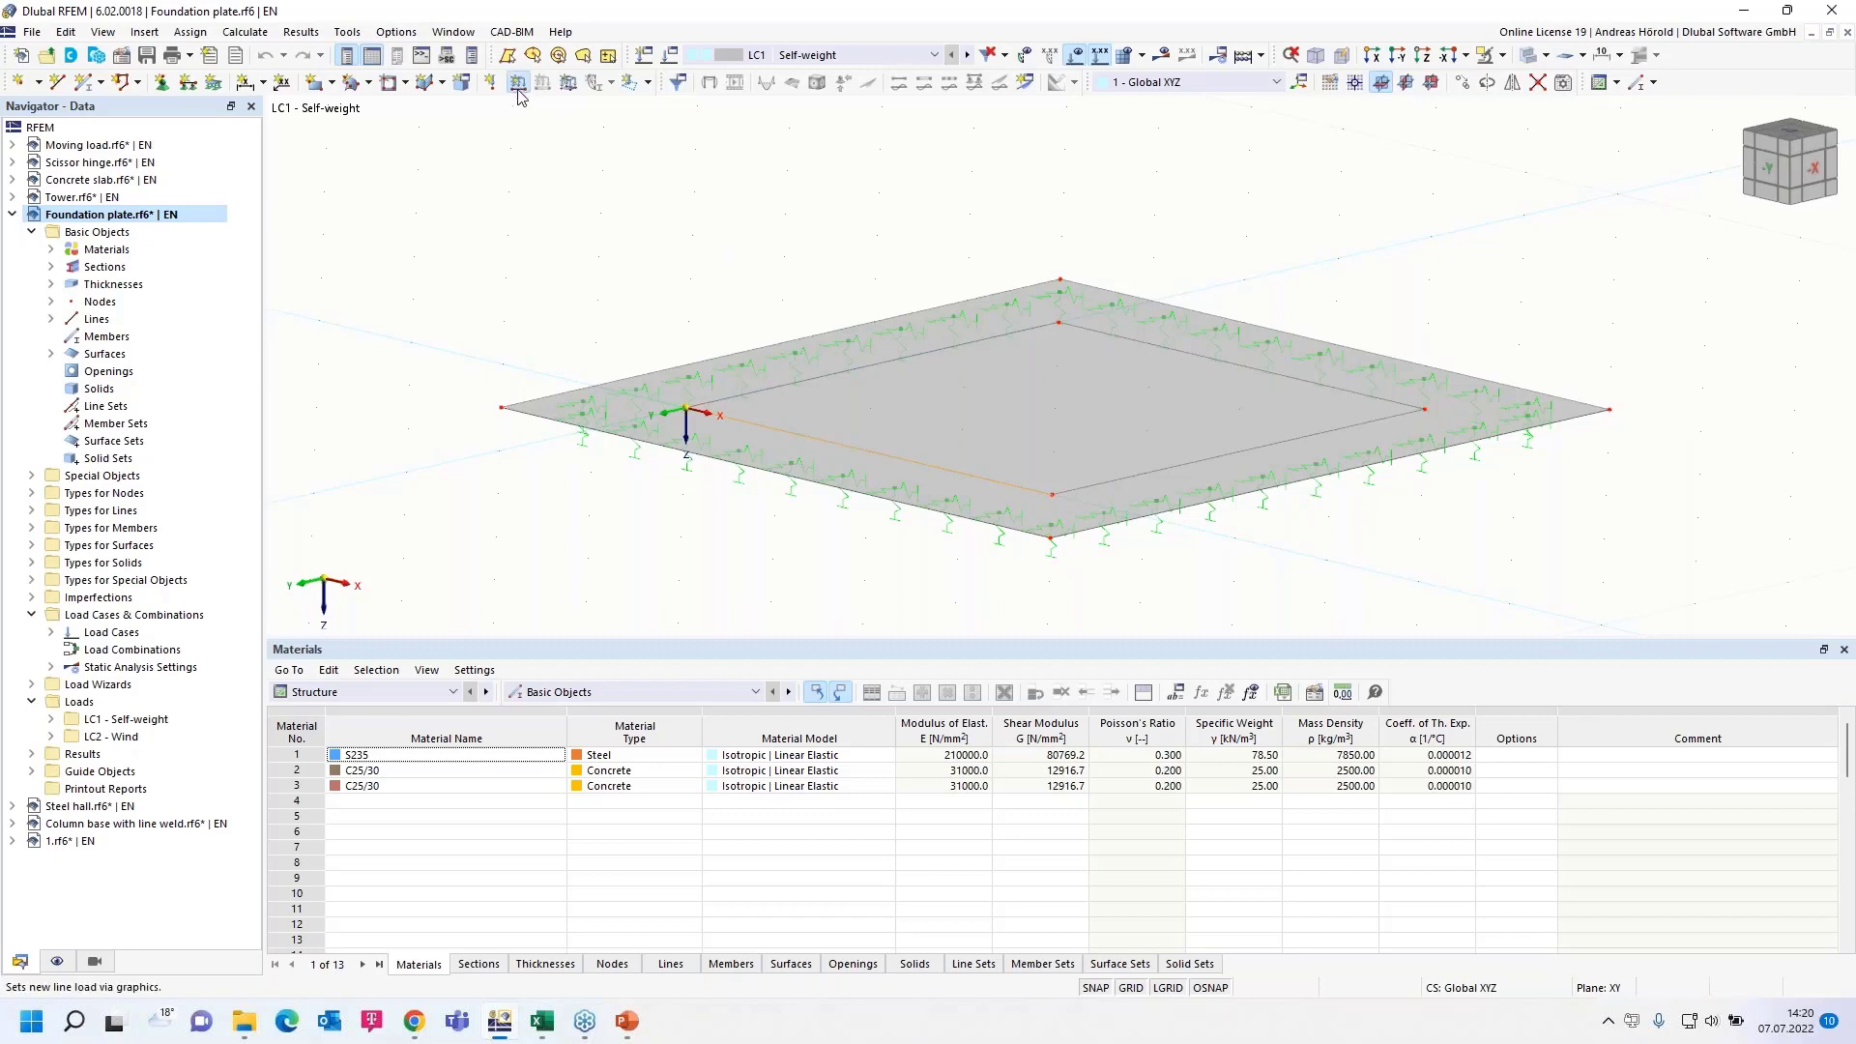
pyautogui.click(699, 401)
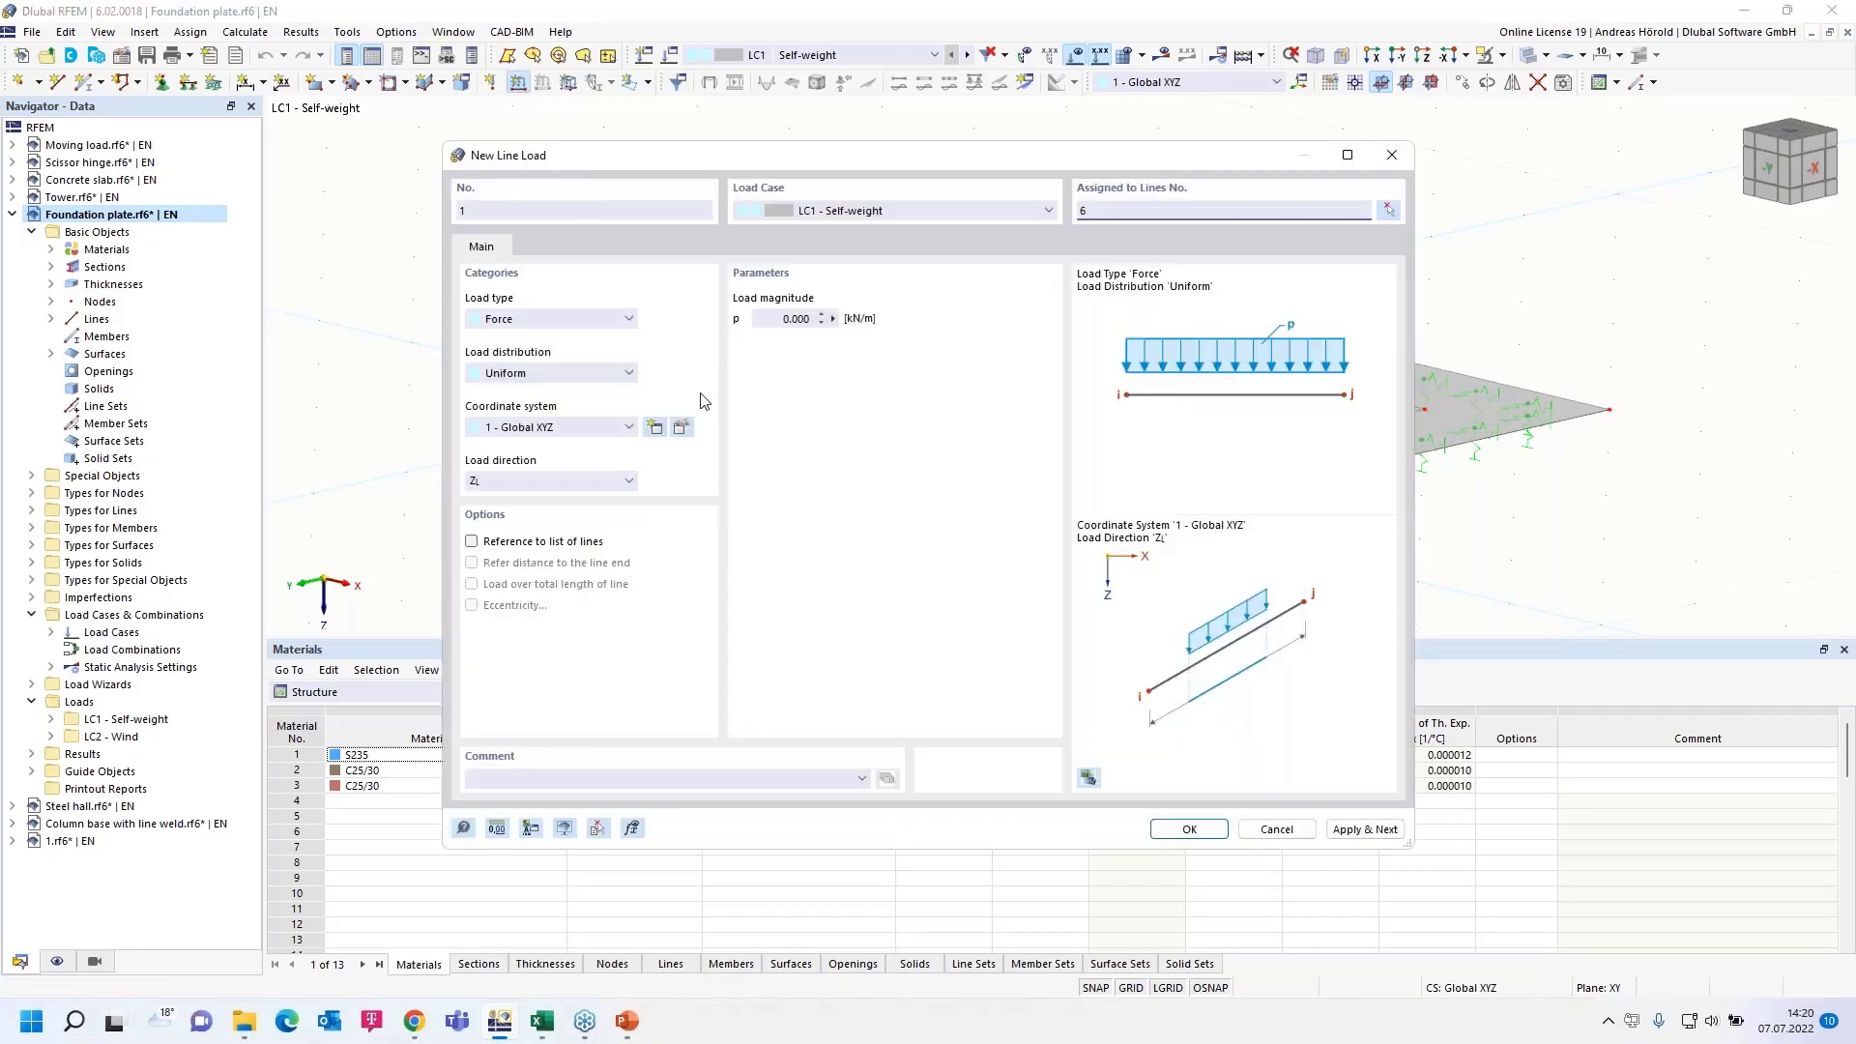
pyautogui.click(555, 371)
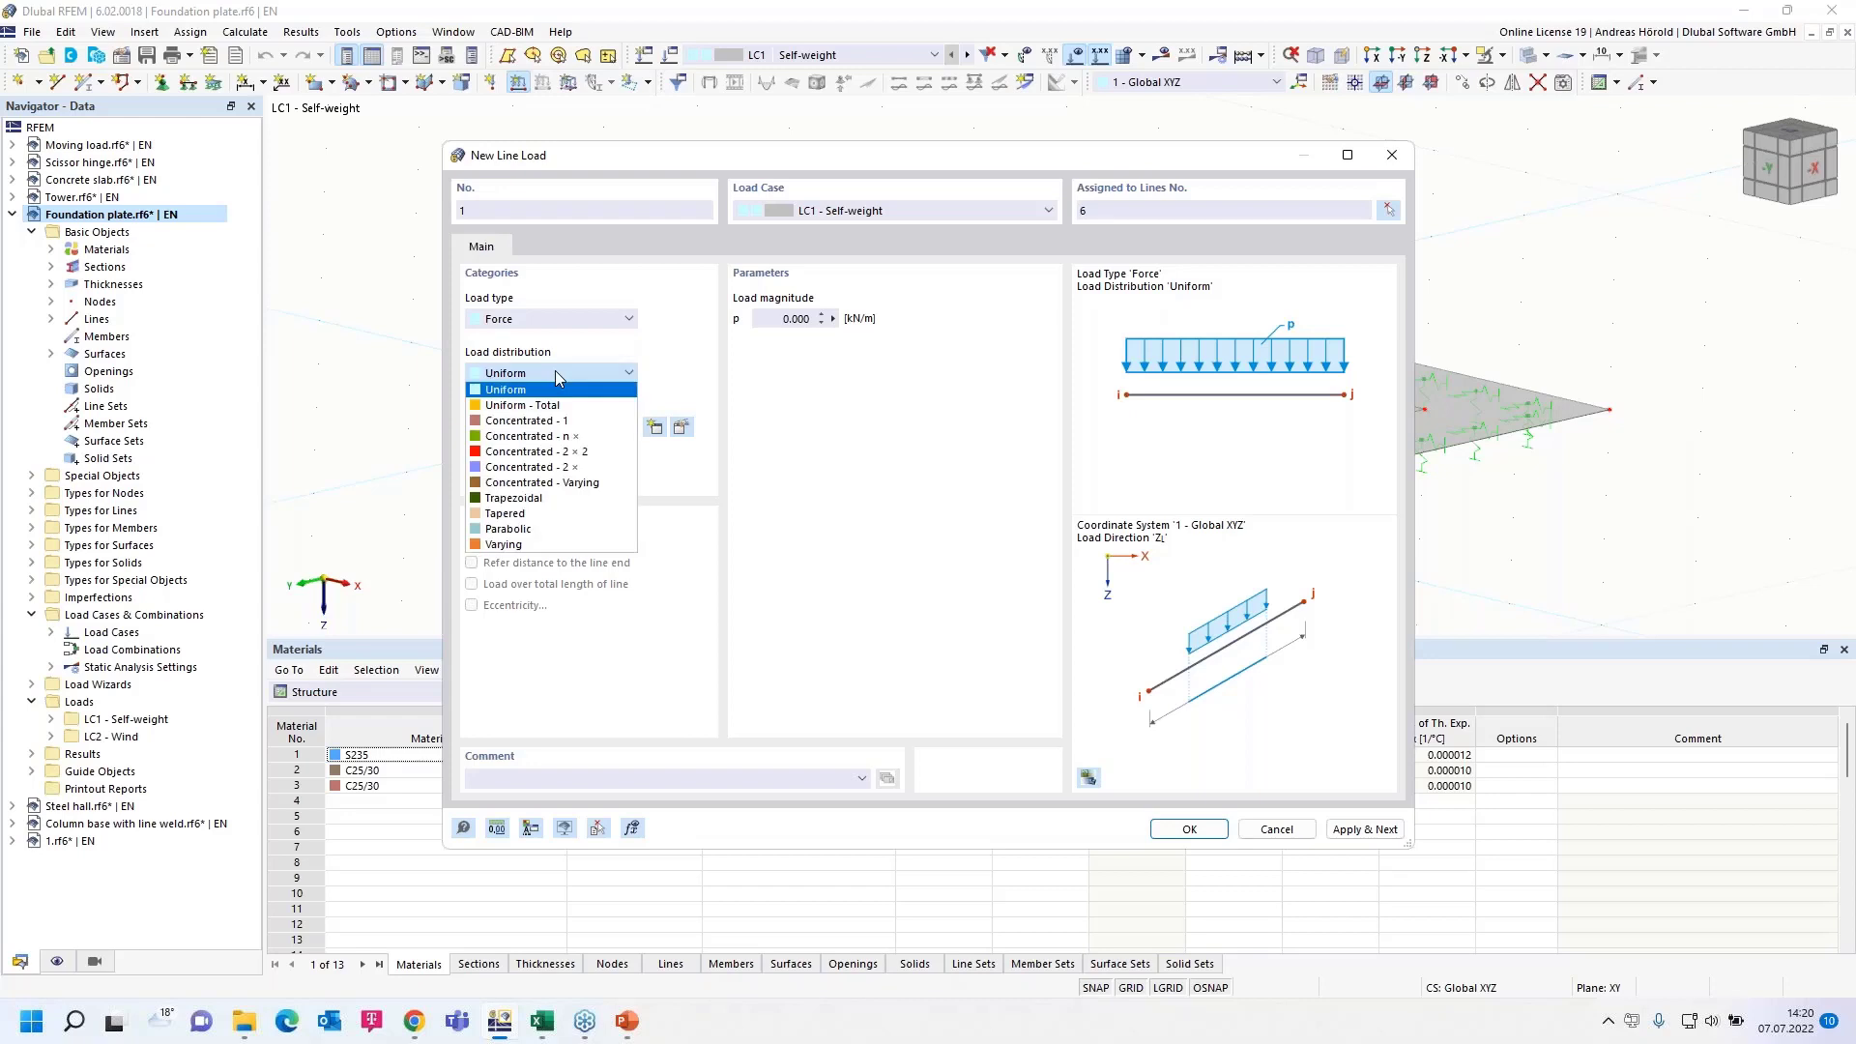
pyautogui.click(559, 545)
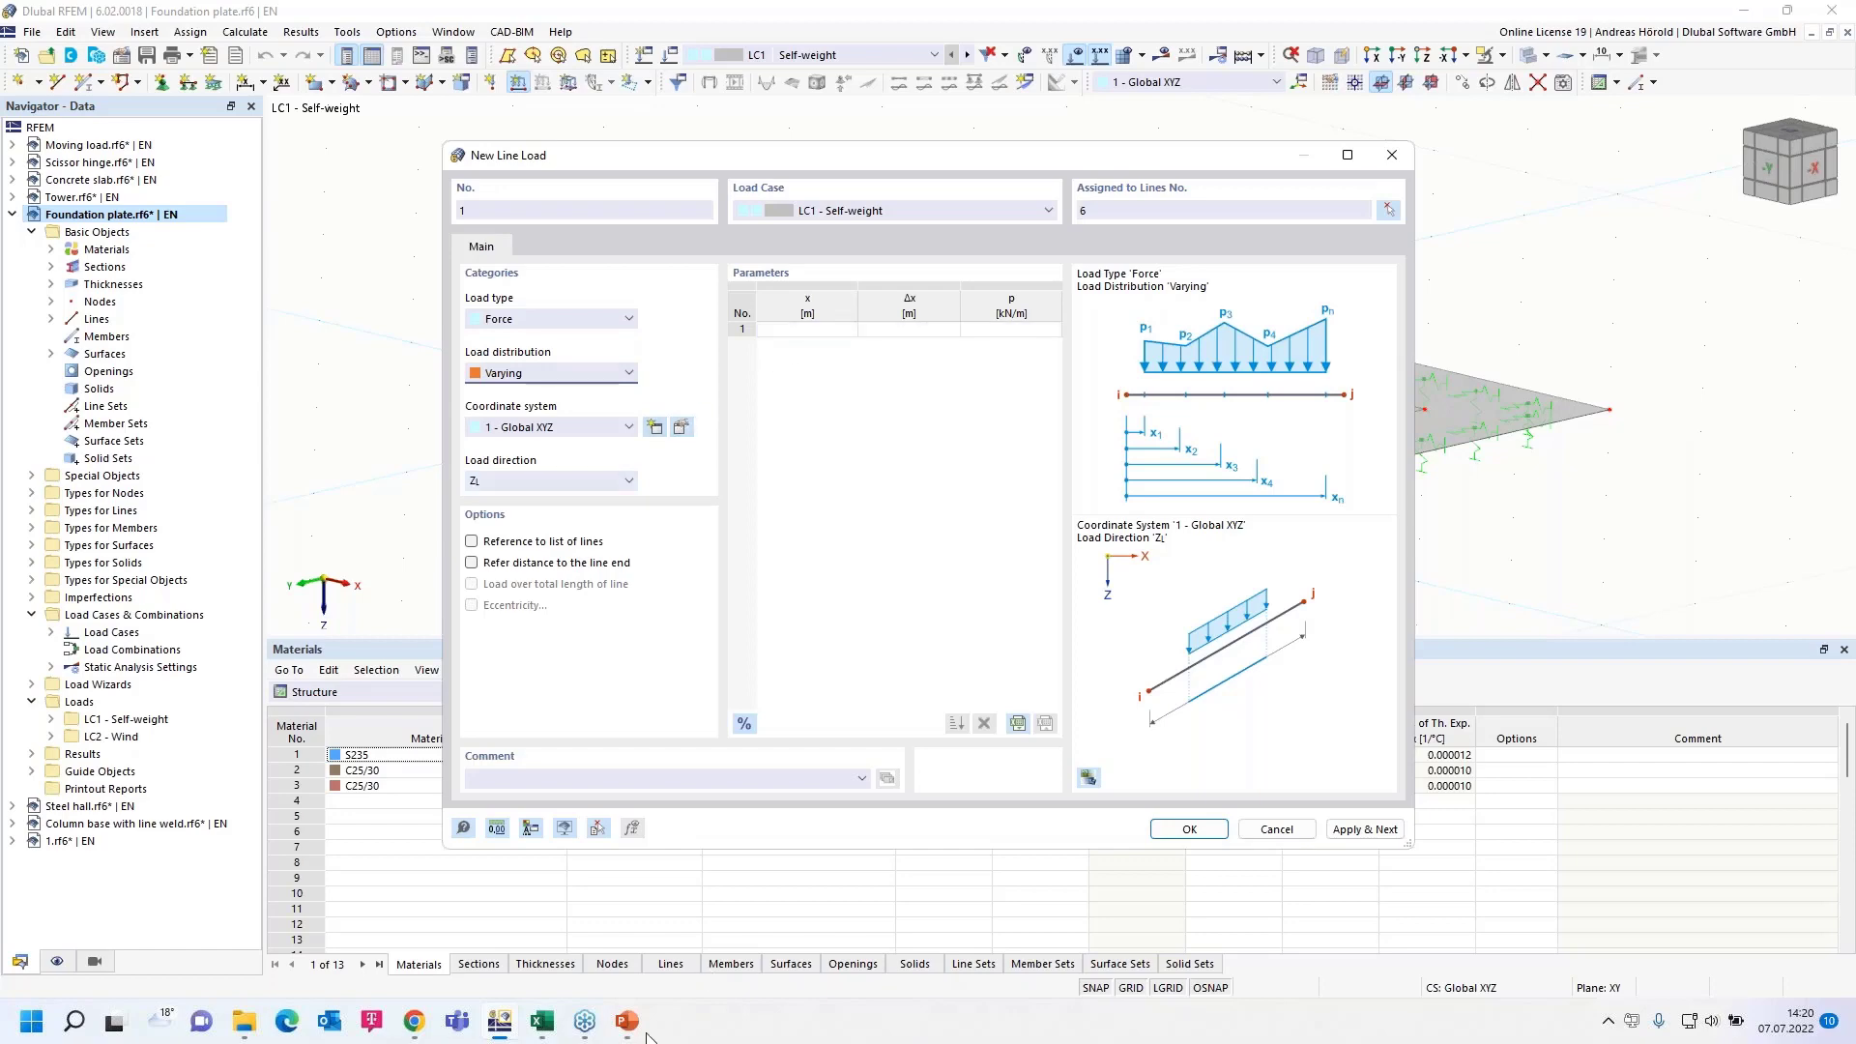
# Step: Copy the nine Location values from the Excel support forces into the load's x positions
pyautogui.click(540, 1022)
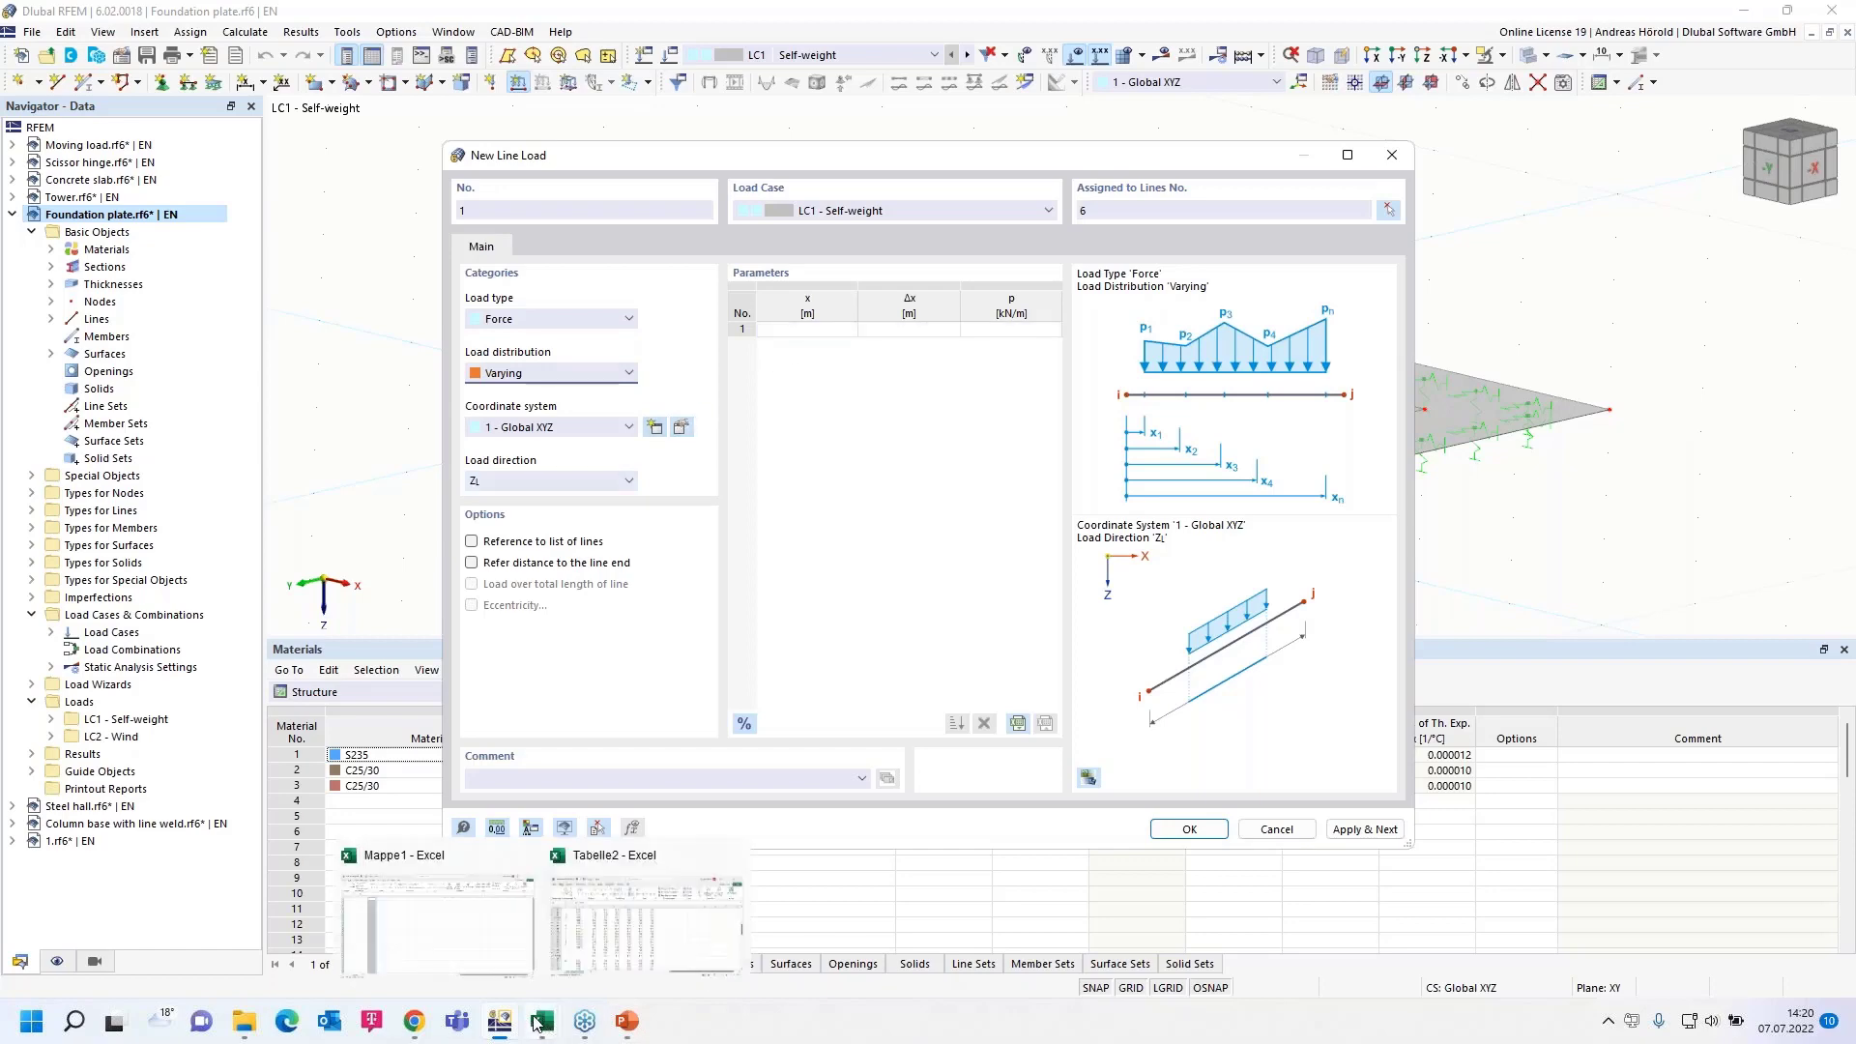
pyautogui.click(645, 932)
pyautogui.scroll(3, 471, 644)
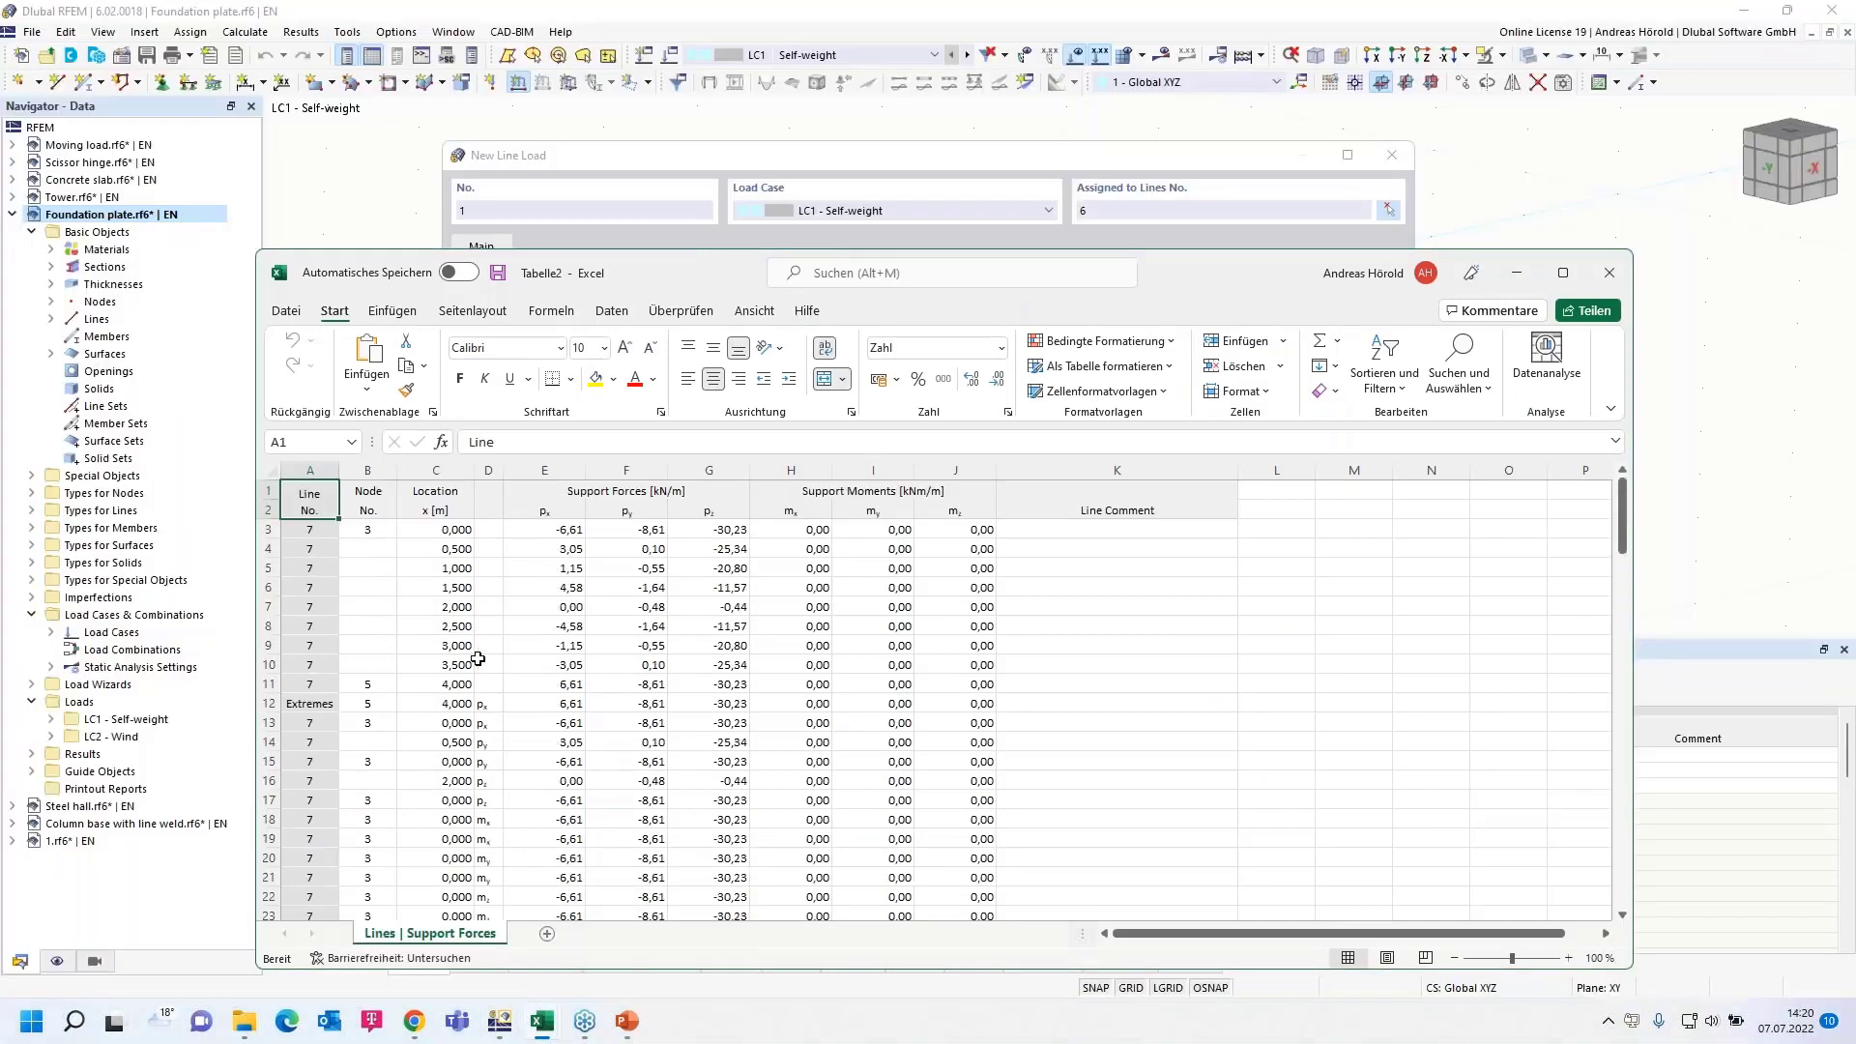
pyautogui.moveTo(448, 528); pyautogui.dragTo(445, 680)
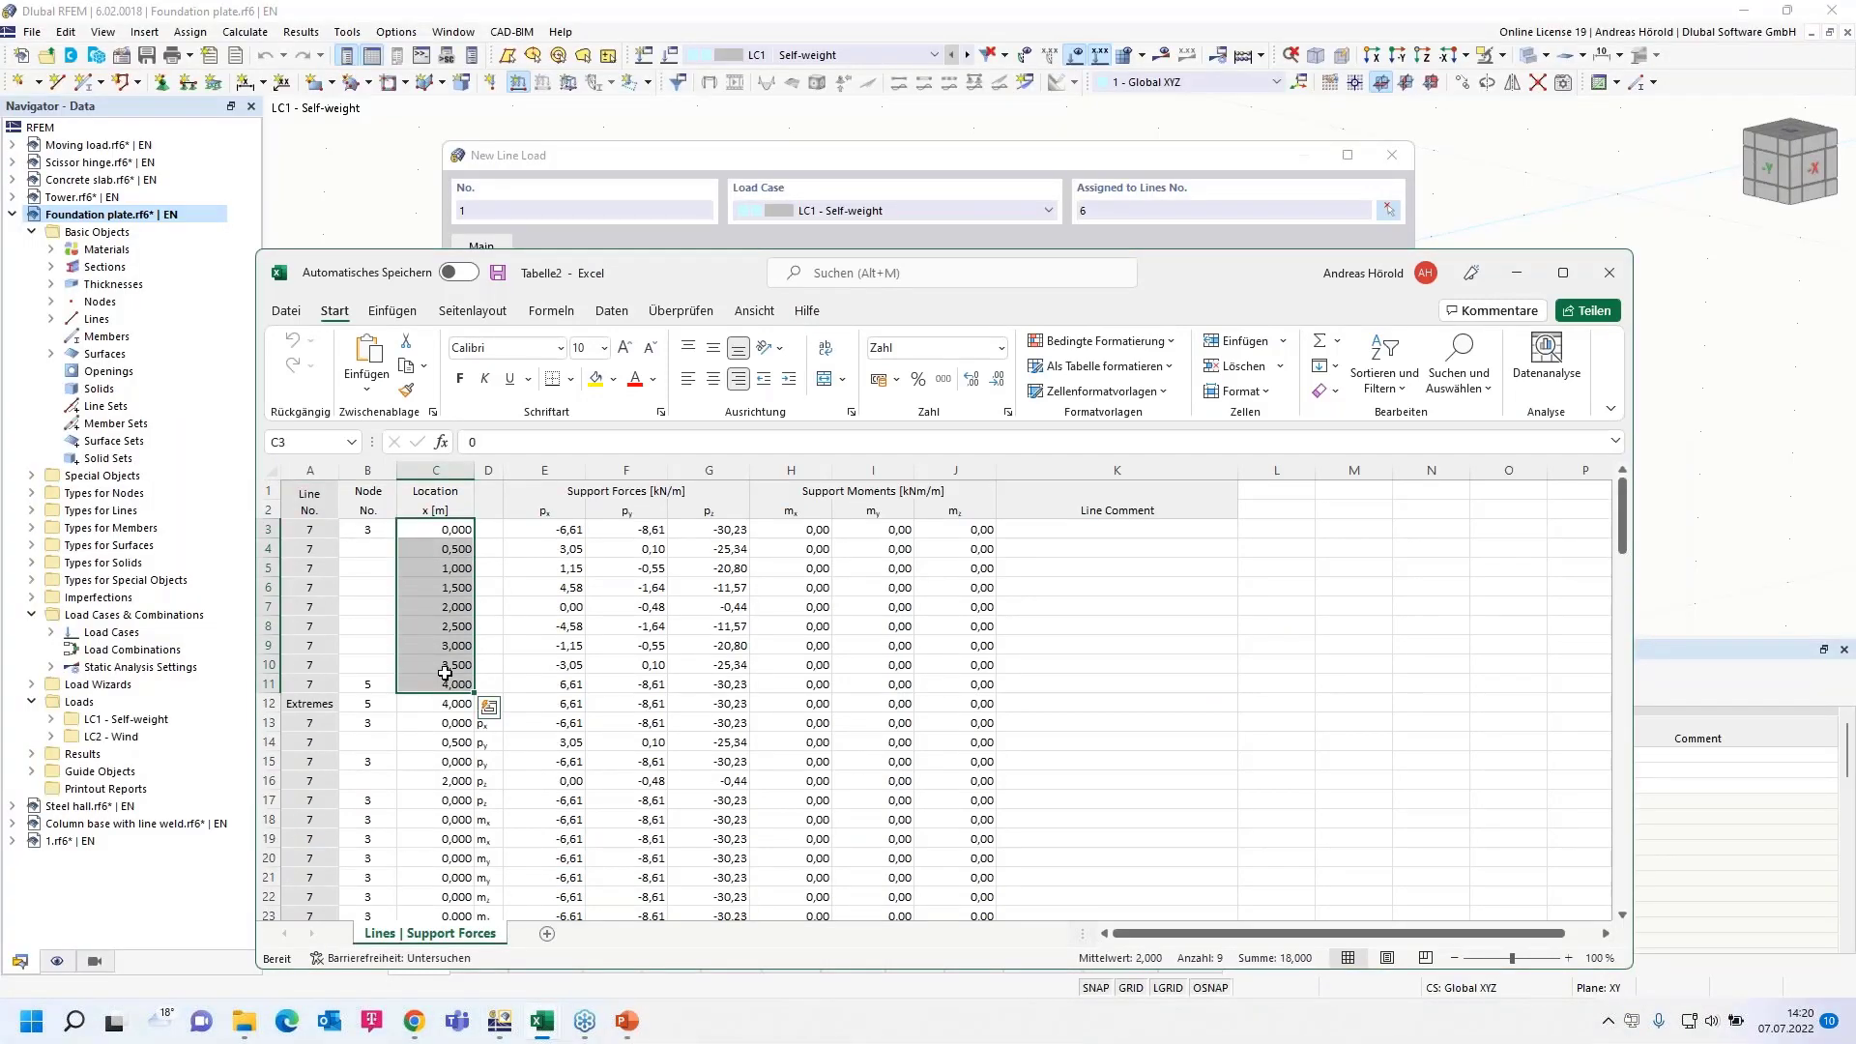
pyautogui.hotkey('ctrl', 'c')
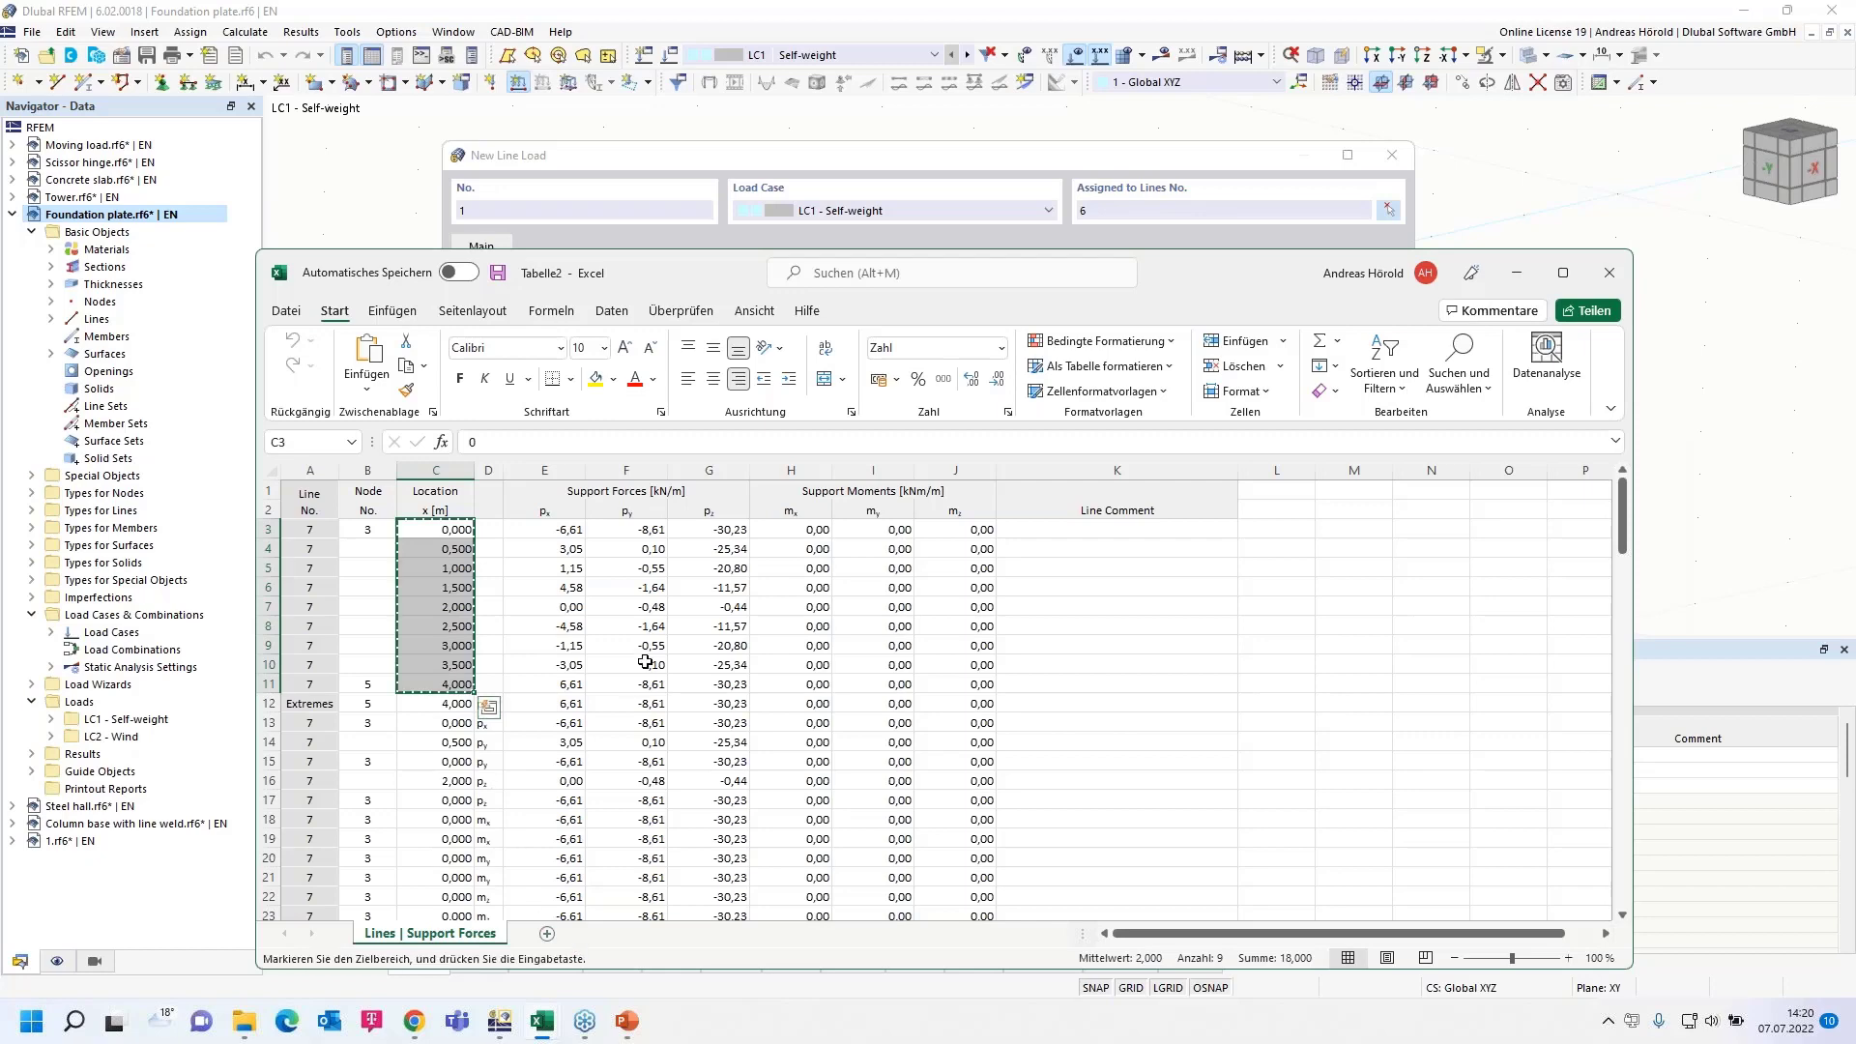
pyautogui.click(772, 160)
pyautogui.click(812, 329)
pyautogui.hotkey('ctrl', 'v')
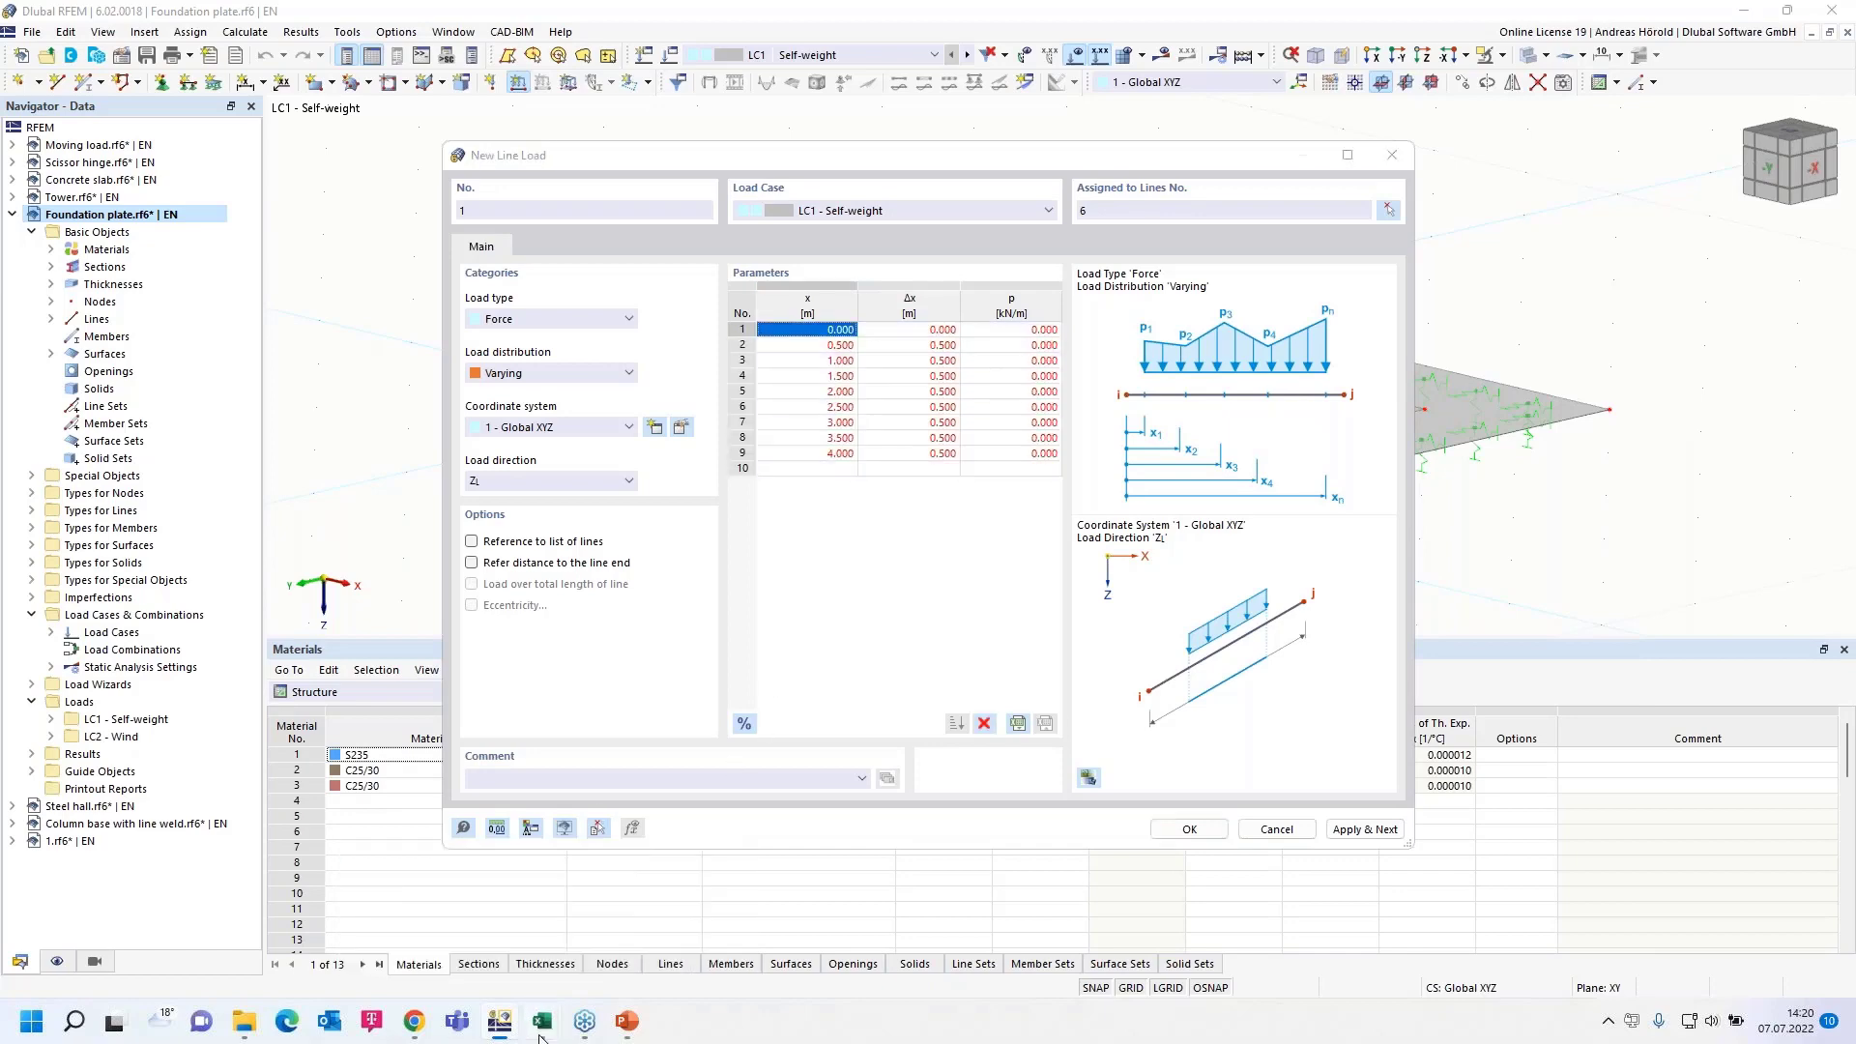
# Step: Paste the nine pz forces as load magnitudes and create the varying line load
pyautogui.moveTo(540, 1021)
pyautogui.click(599, 952)
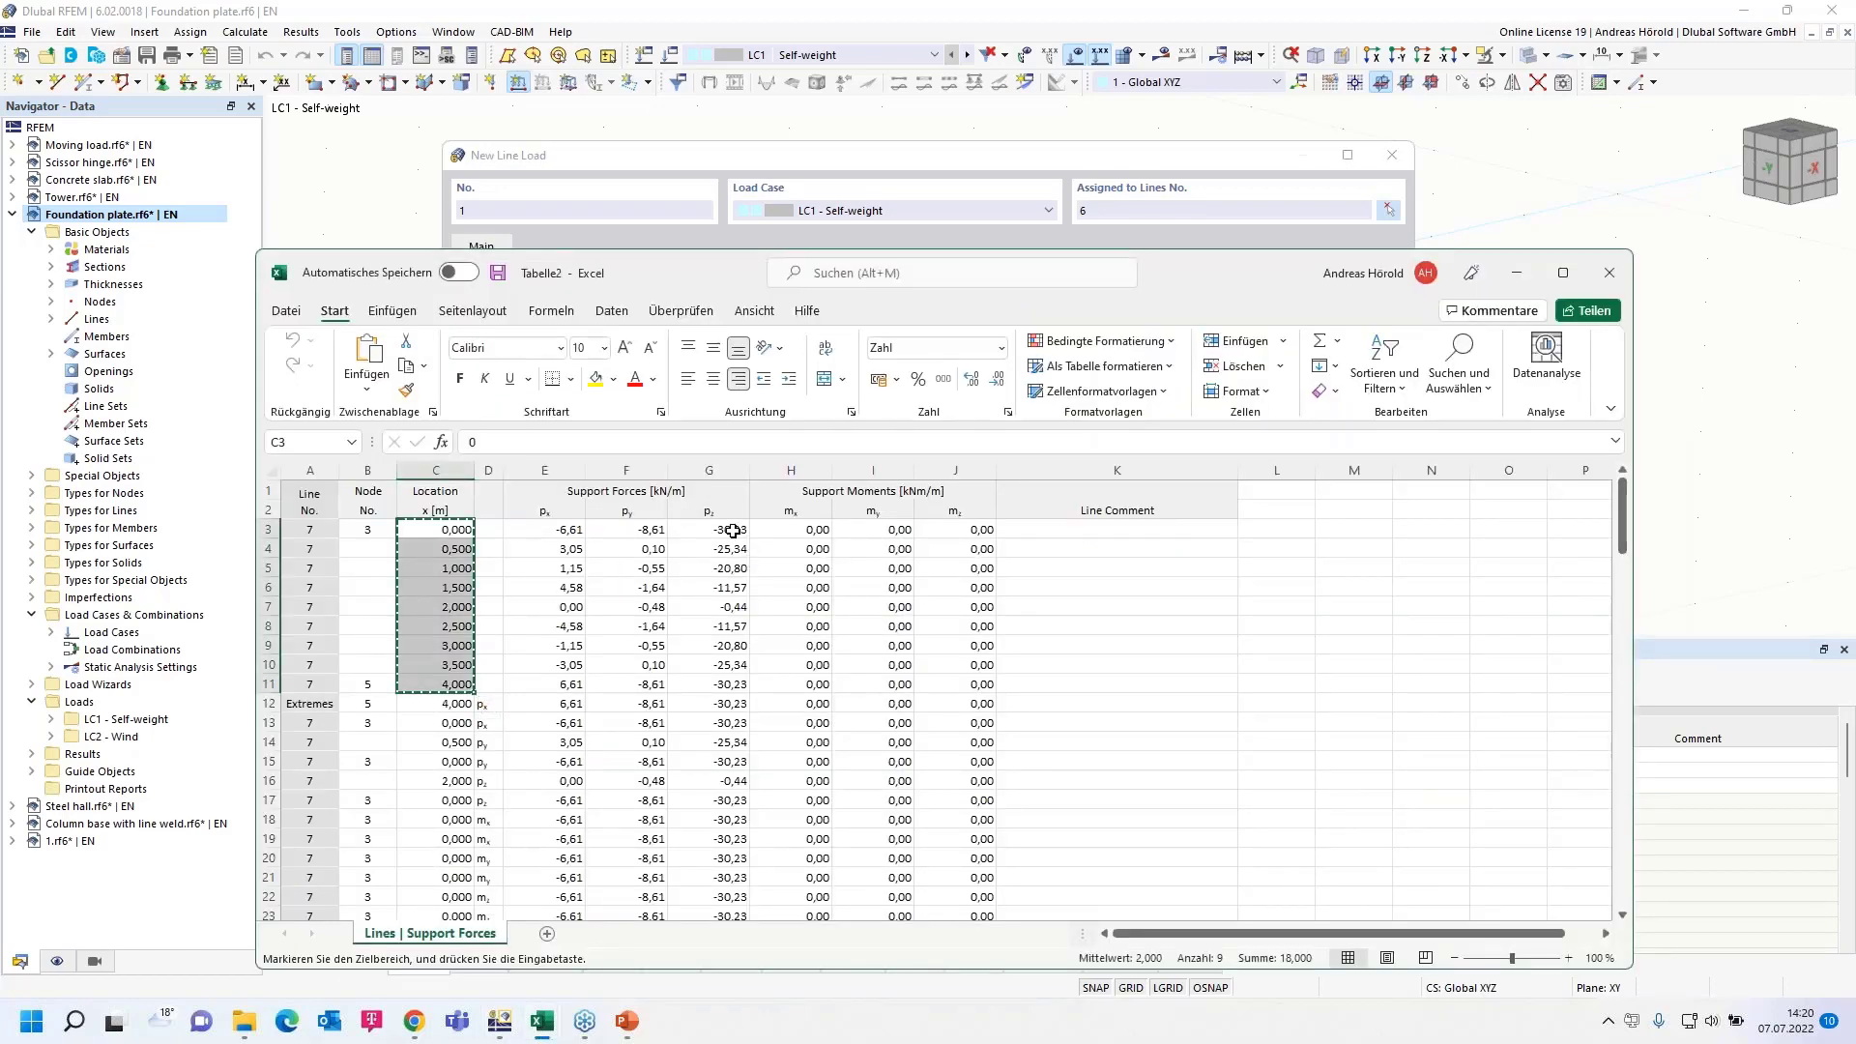
pyautogui.moveTo(730, 528); pyautogui.dragTo(714, 672)
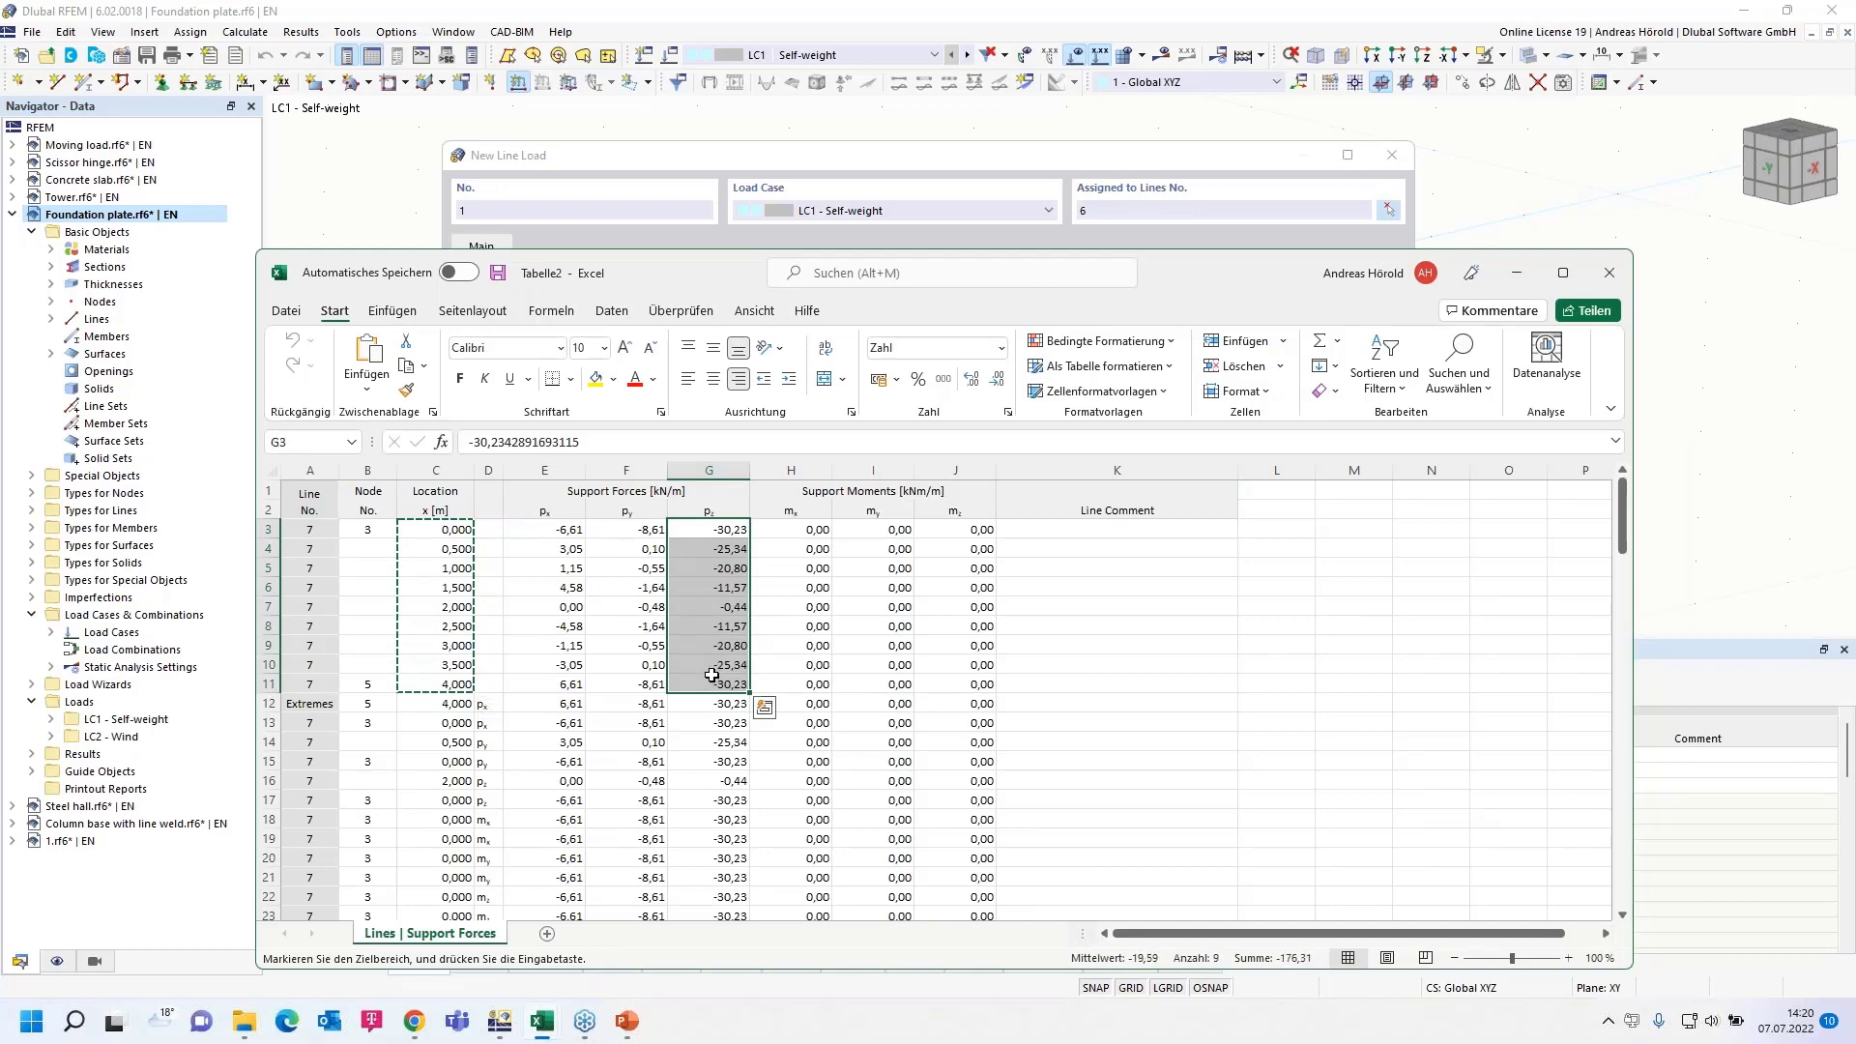
pyautogui.hotkey('ctrl', 'c')
pyautogui.click(494, 1021)
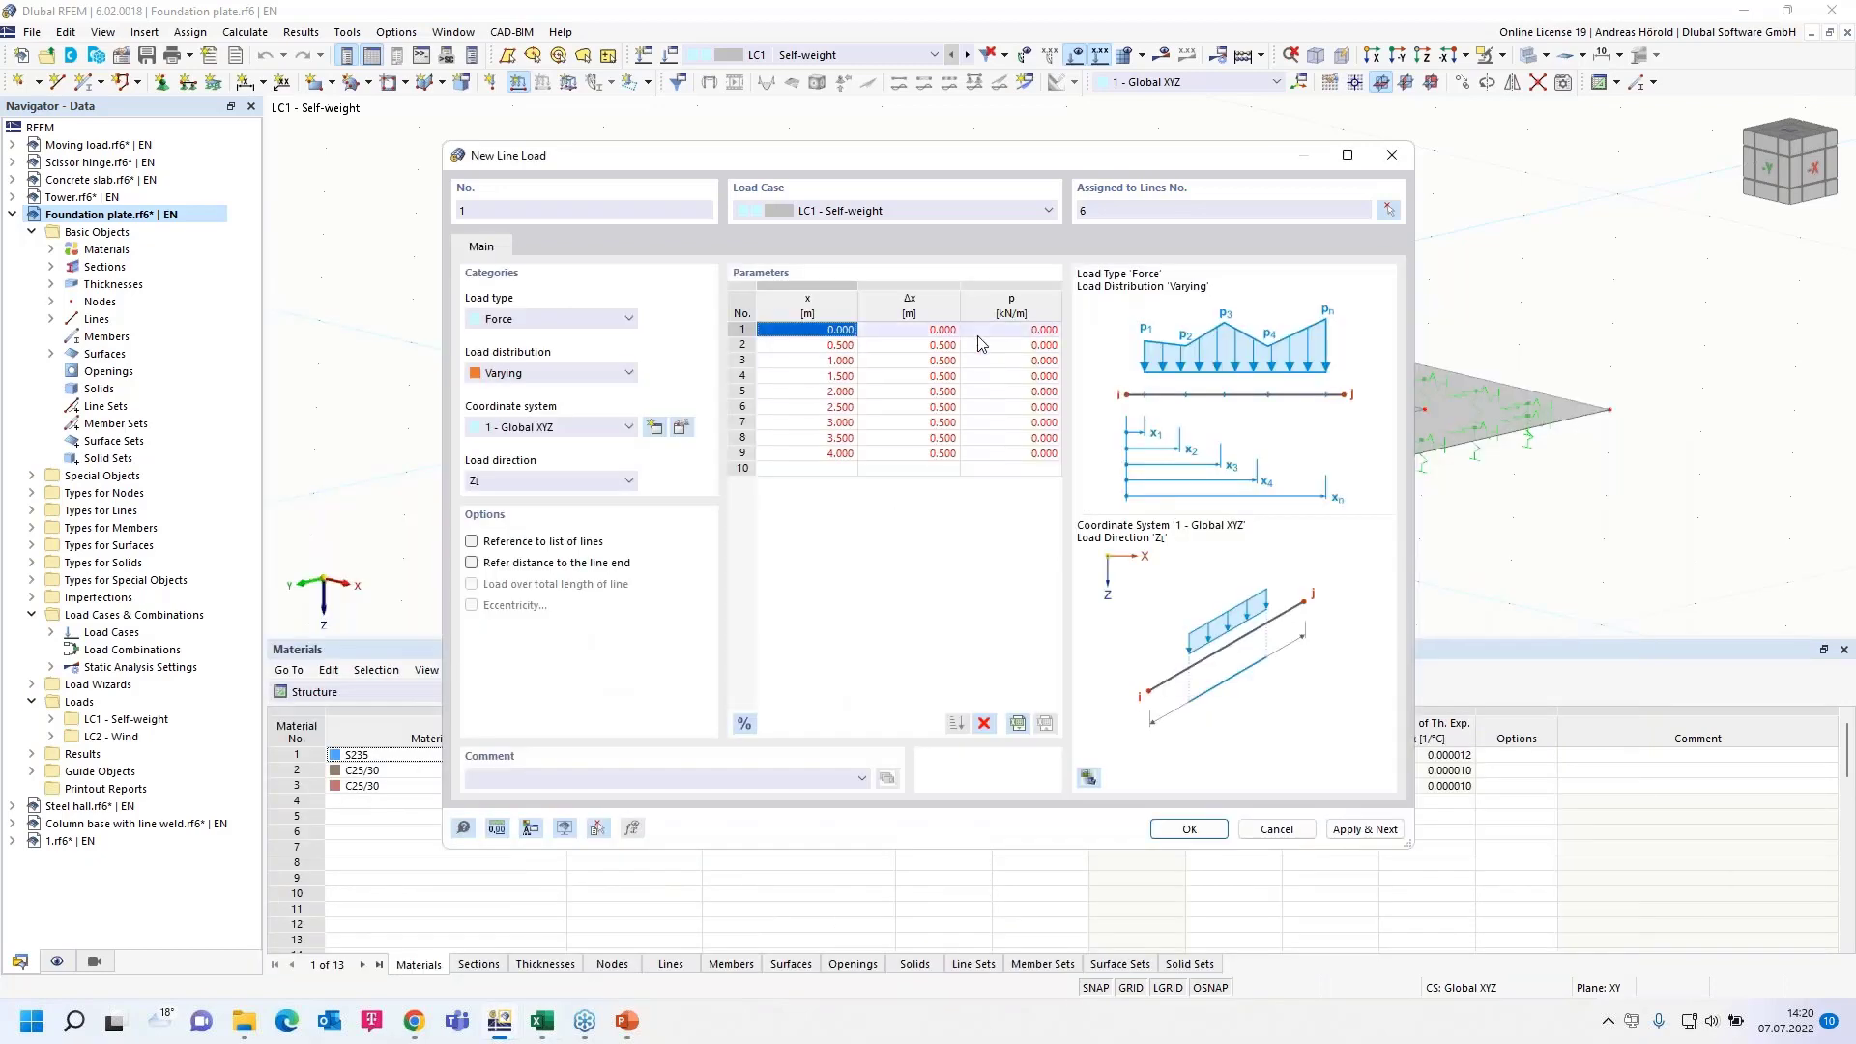
pyautogui.hotkey('ctrl', 'v')
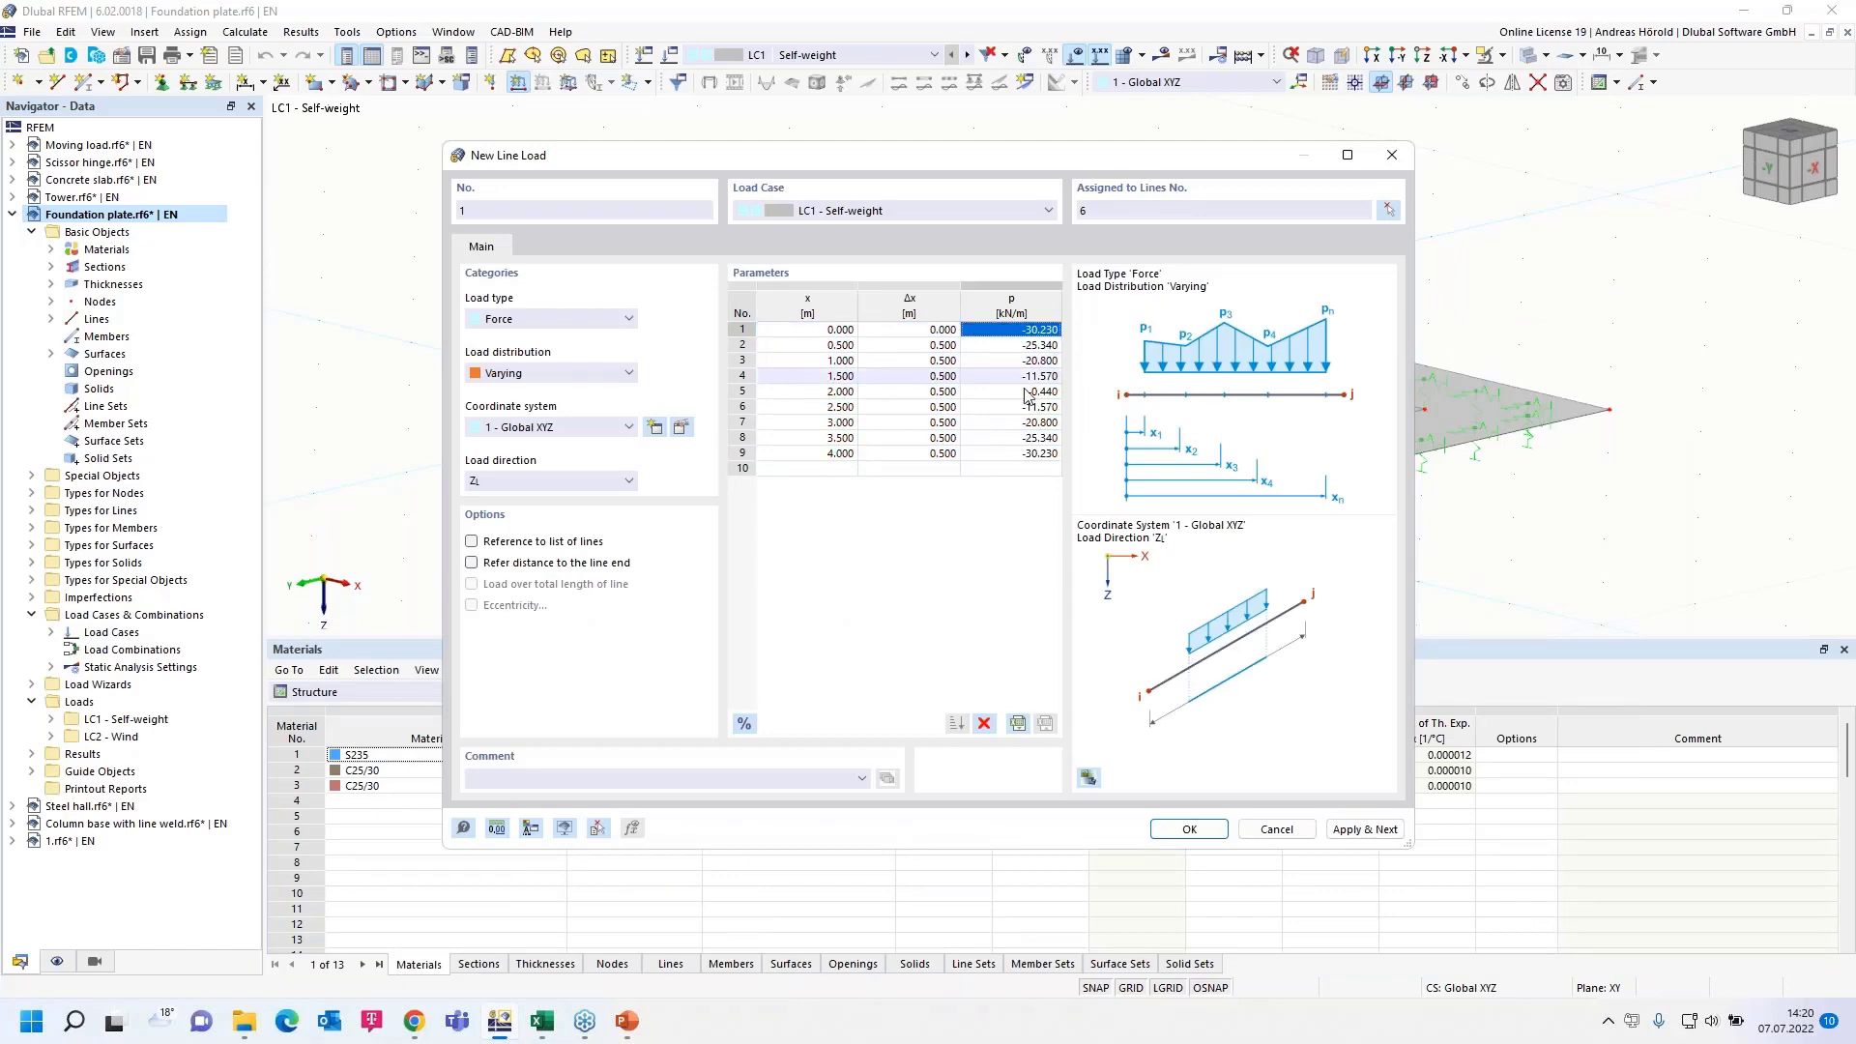
pyautogui.click(1189, 831)
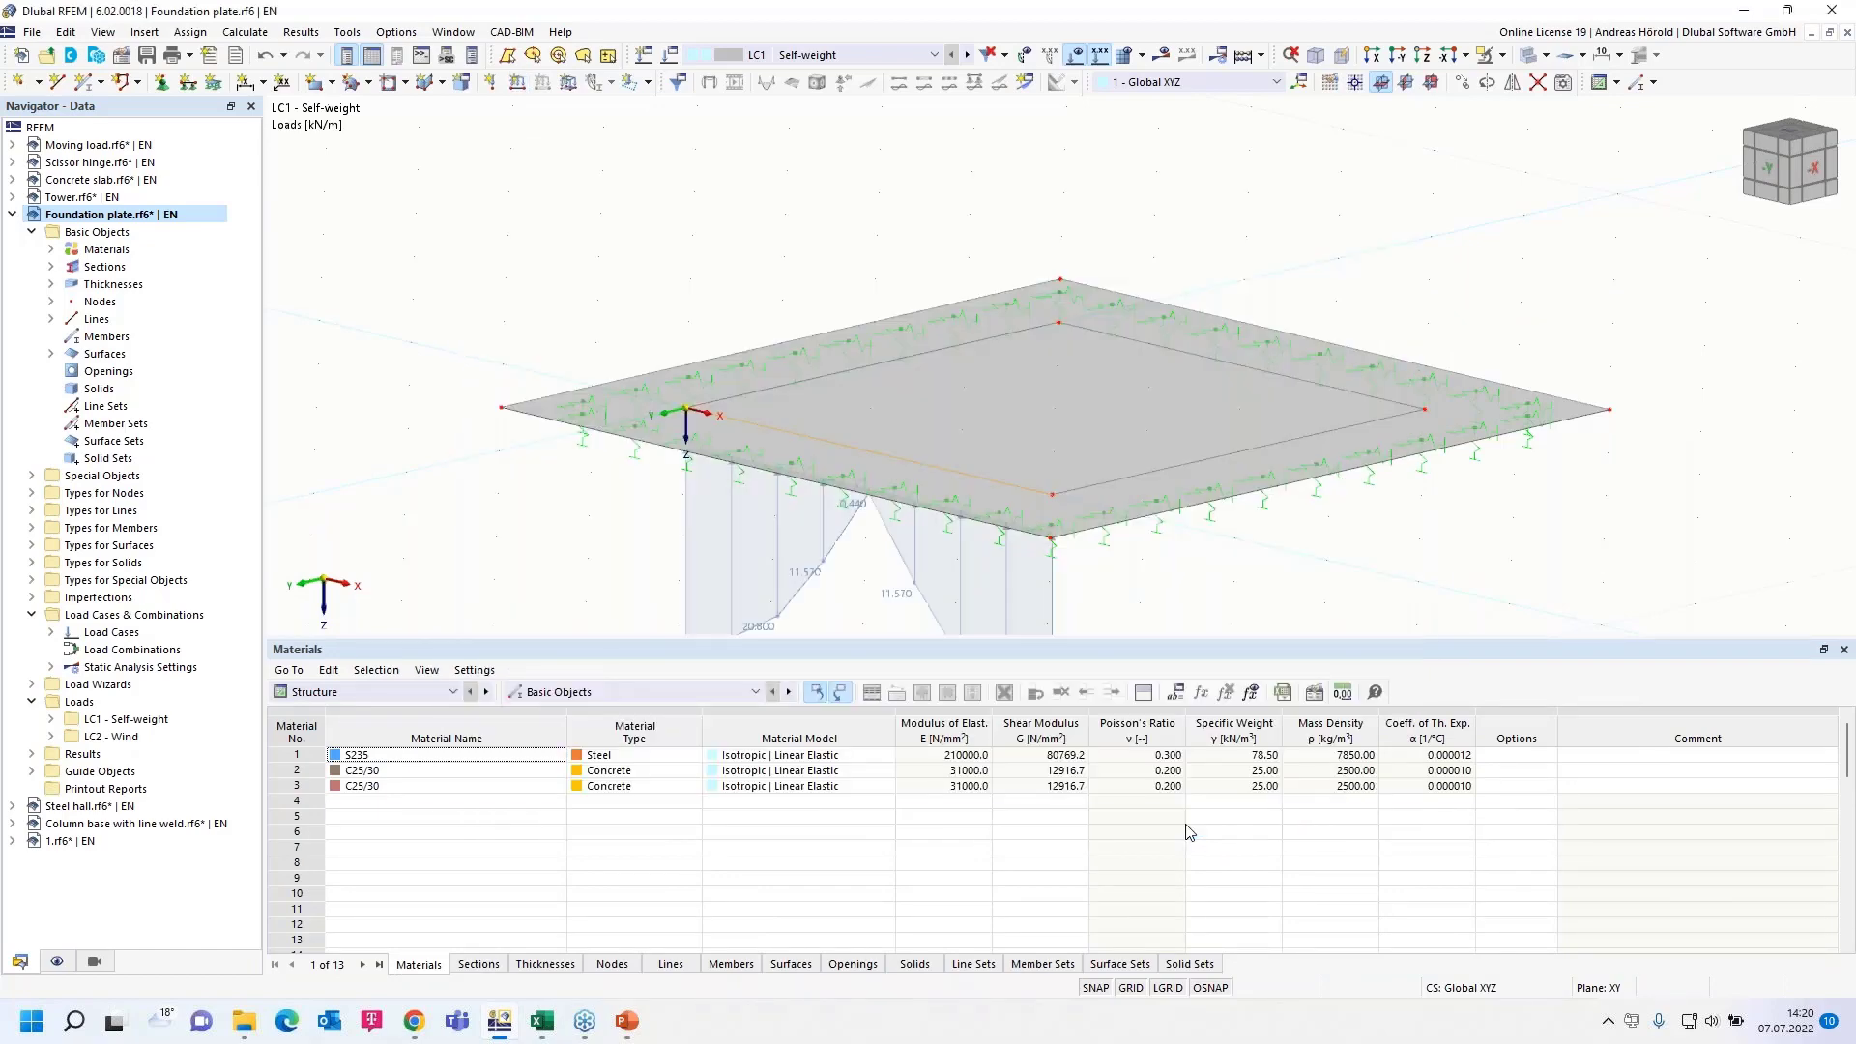
pyautogui.scroll(-1, 1218, 544)
pyautogui.moveTo(1219, 544); pyautogui.dragTo(1097, 413, button='middle')
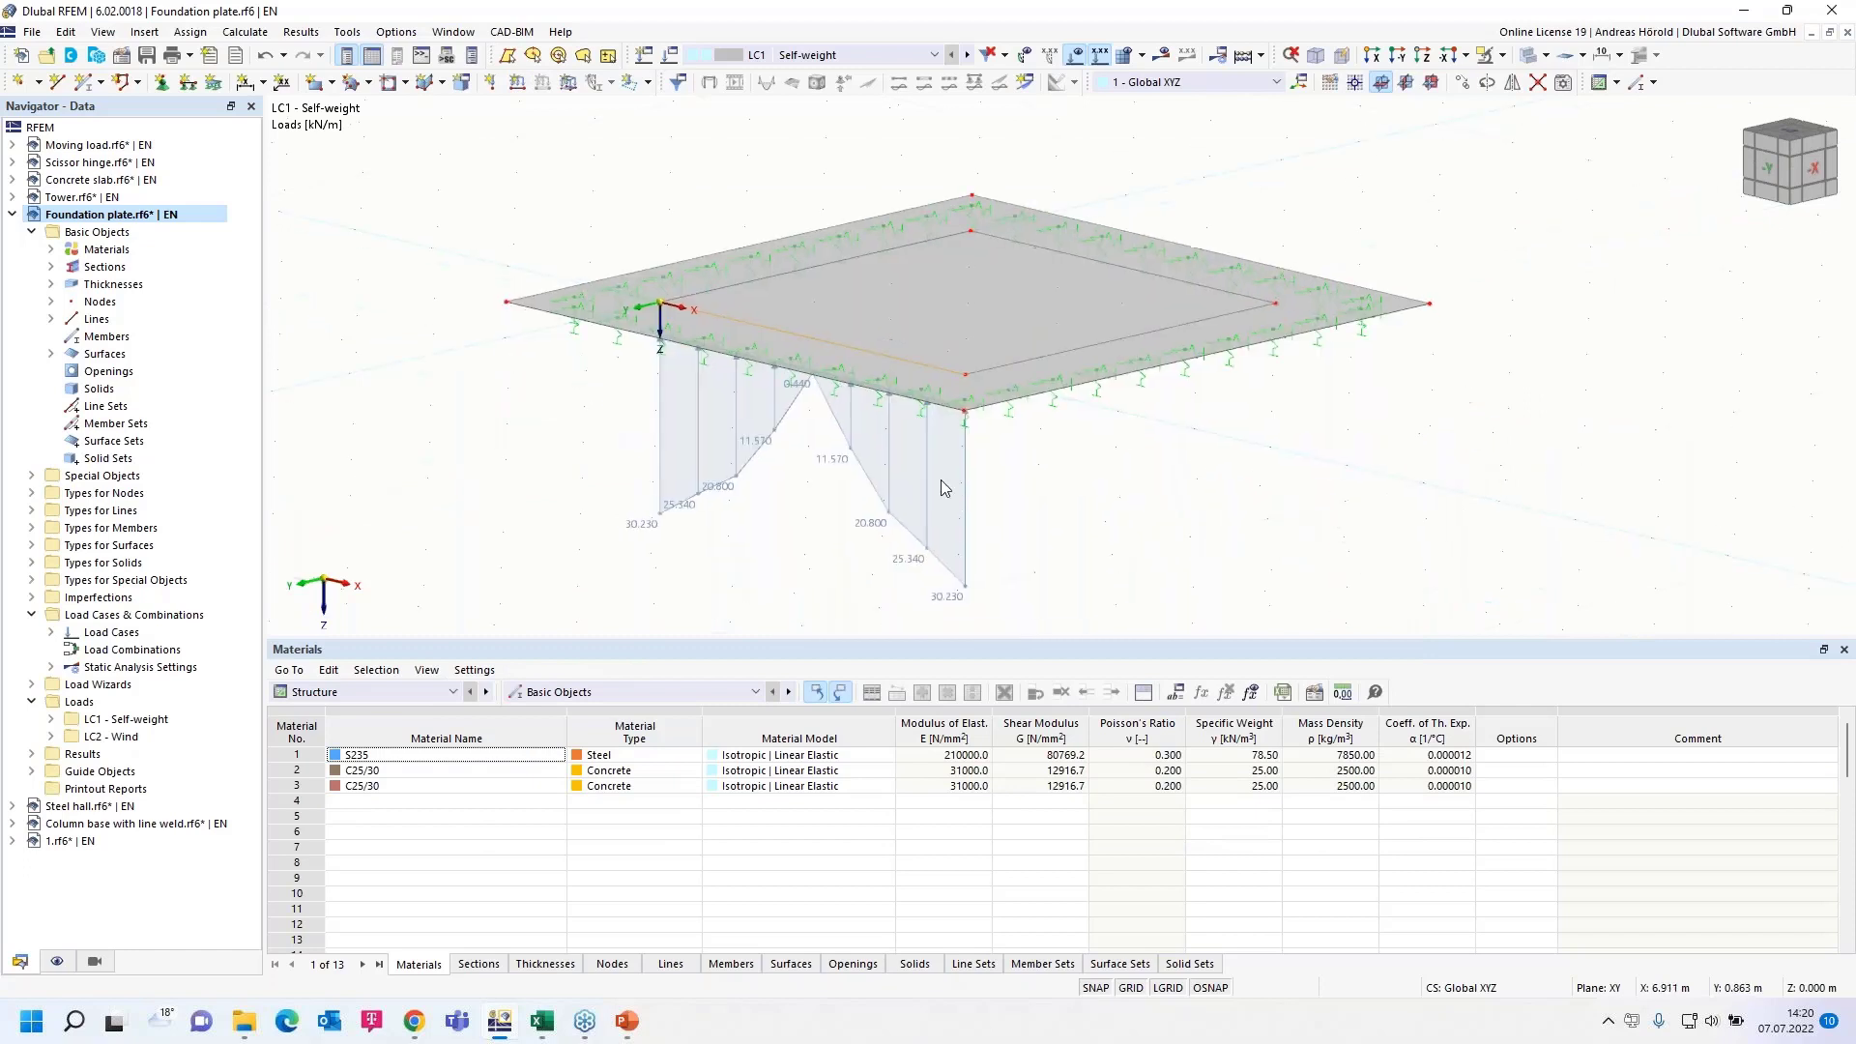
# Step: Select line 7 and start a new line load with a Varying distribution
pyautogui.click(1044, 363)
pyautogui.click(518, 84)
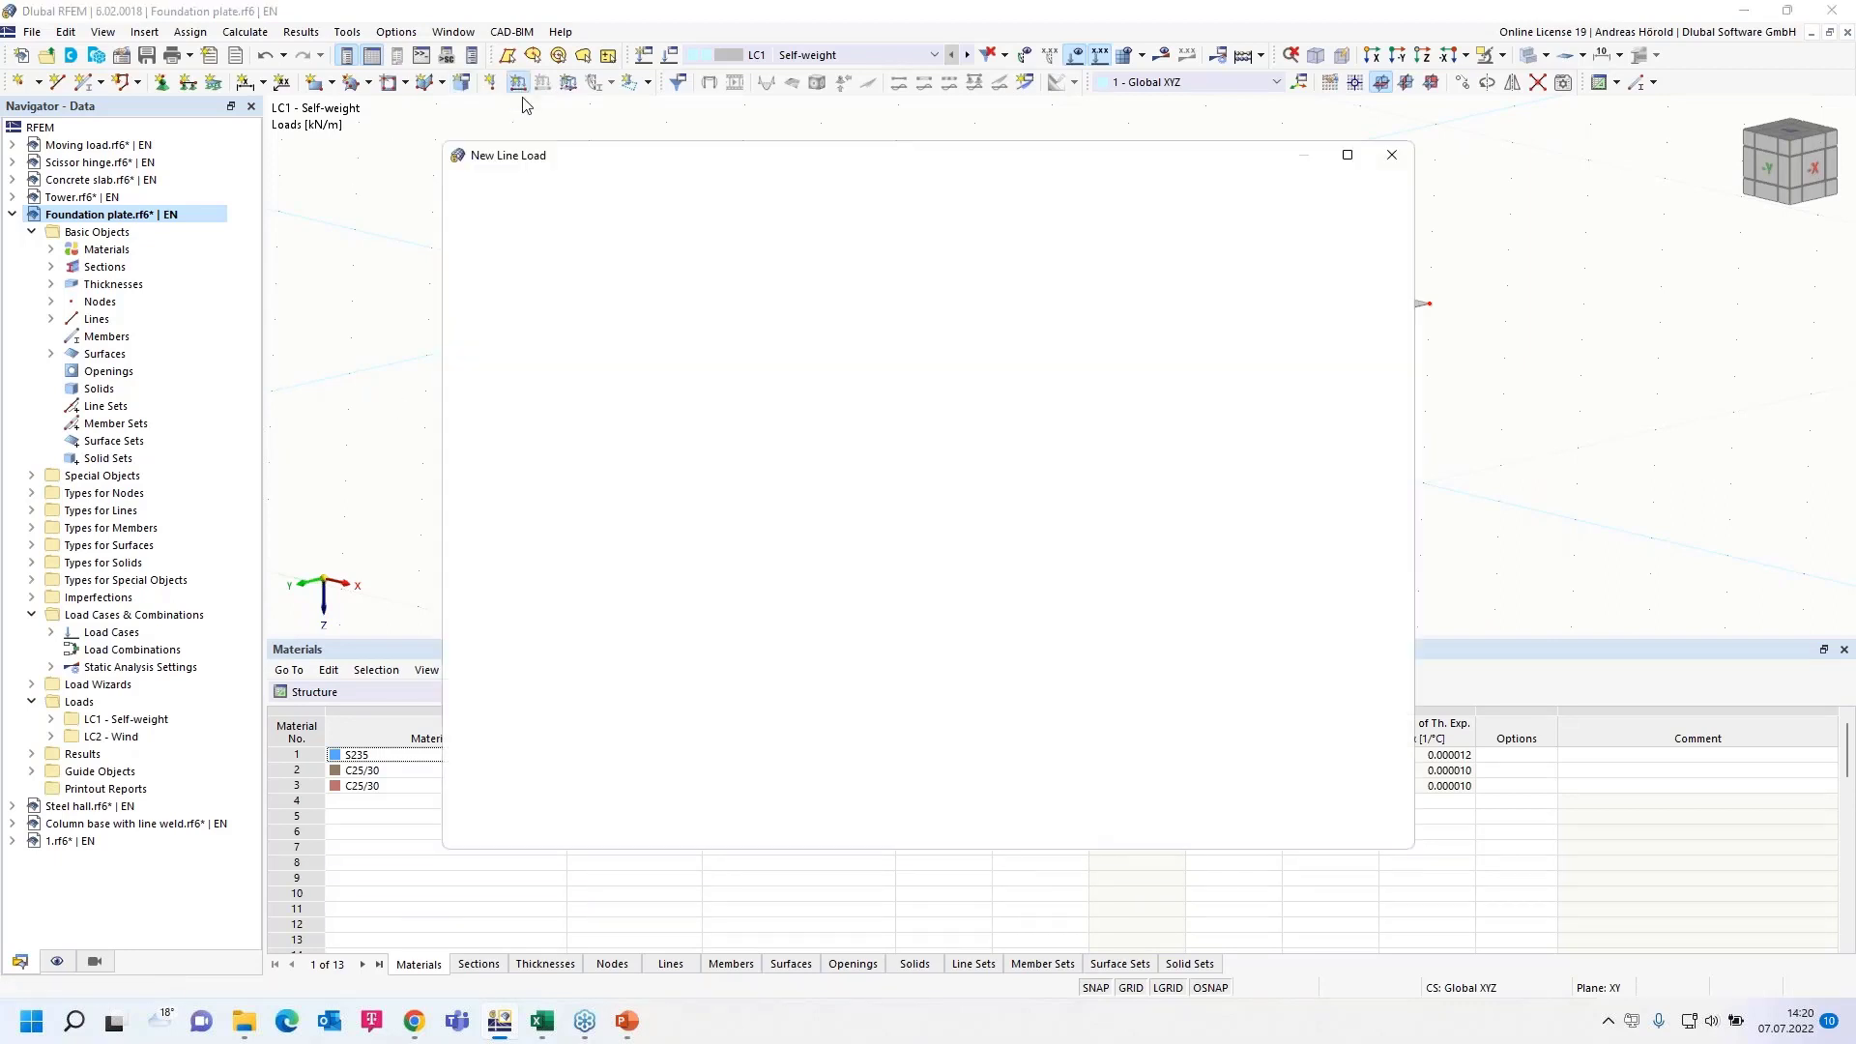
pyautogui.click(545, 374)
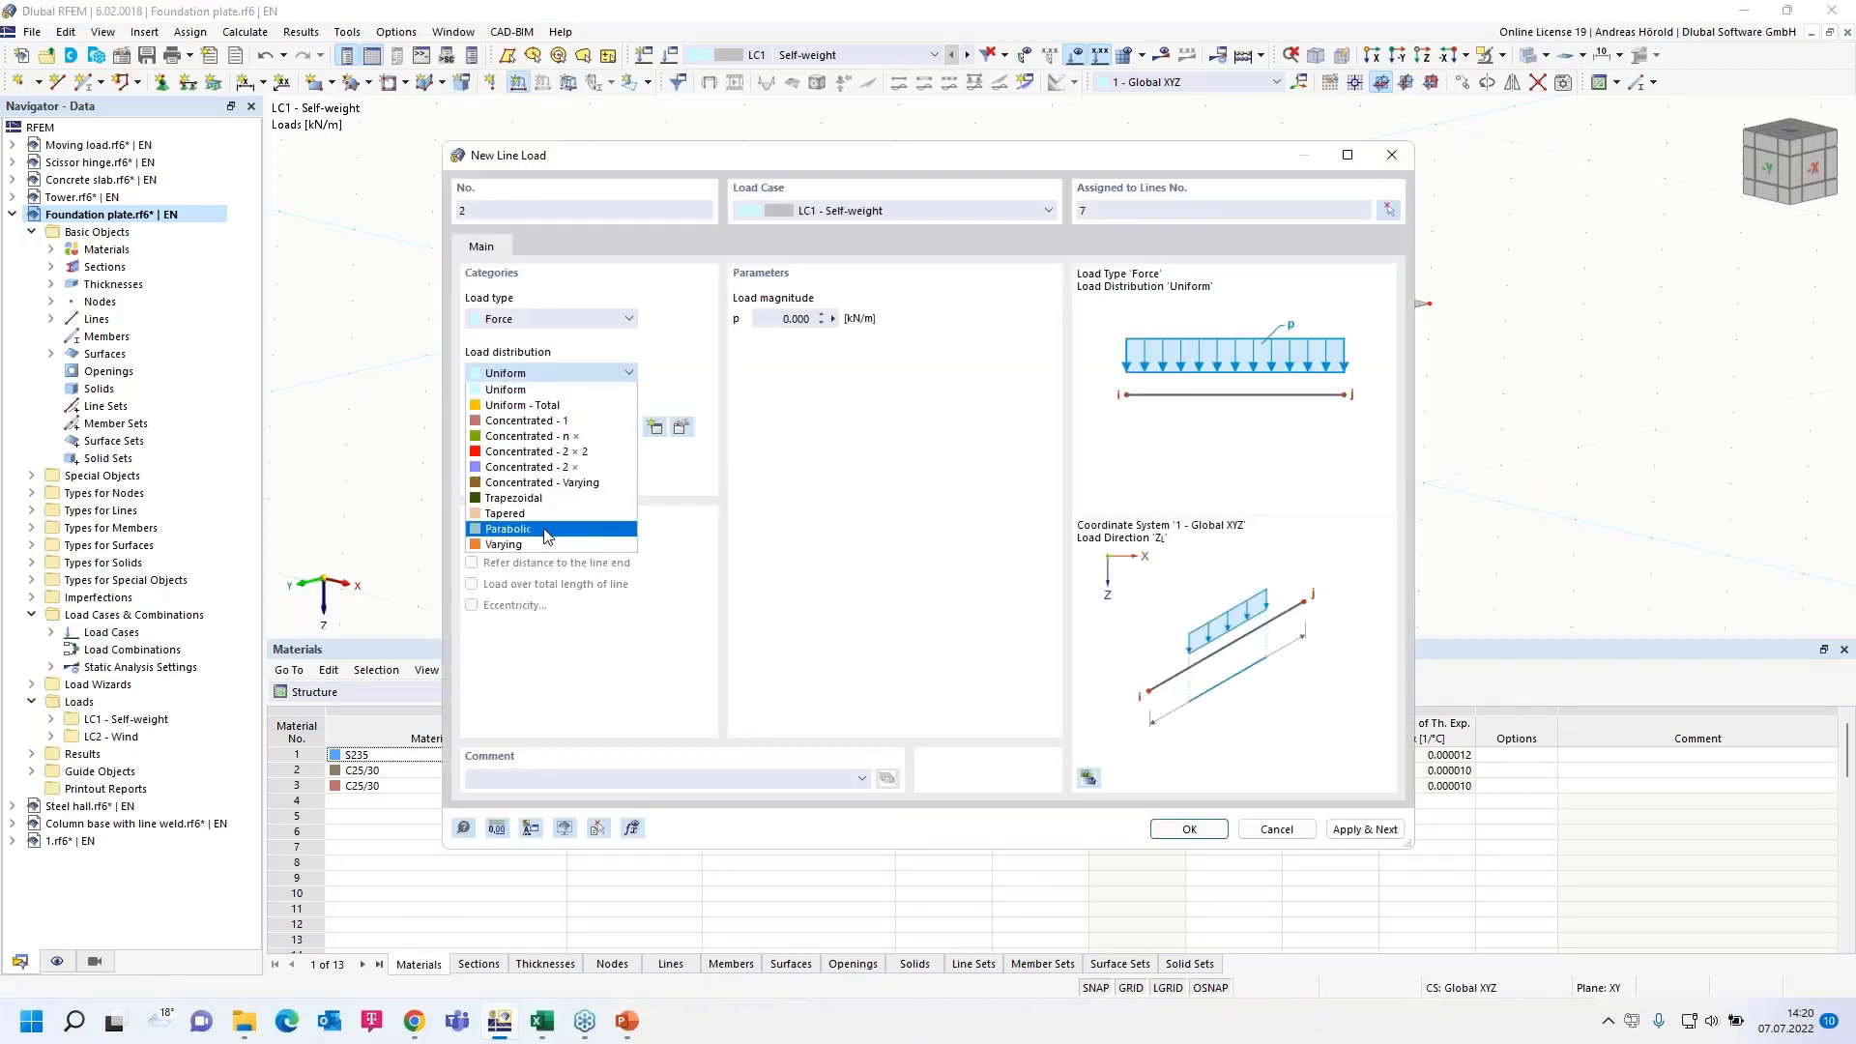
pyautogui.click(555, 548)
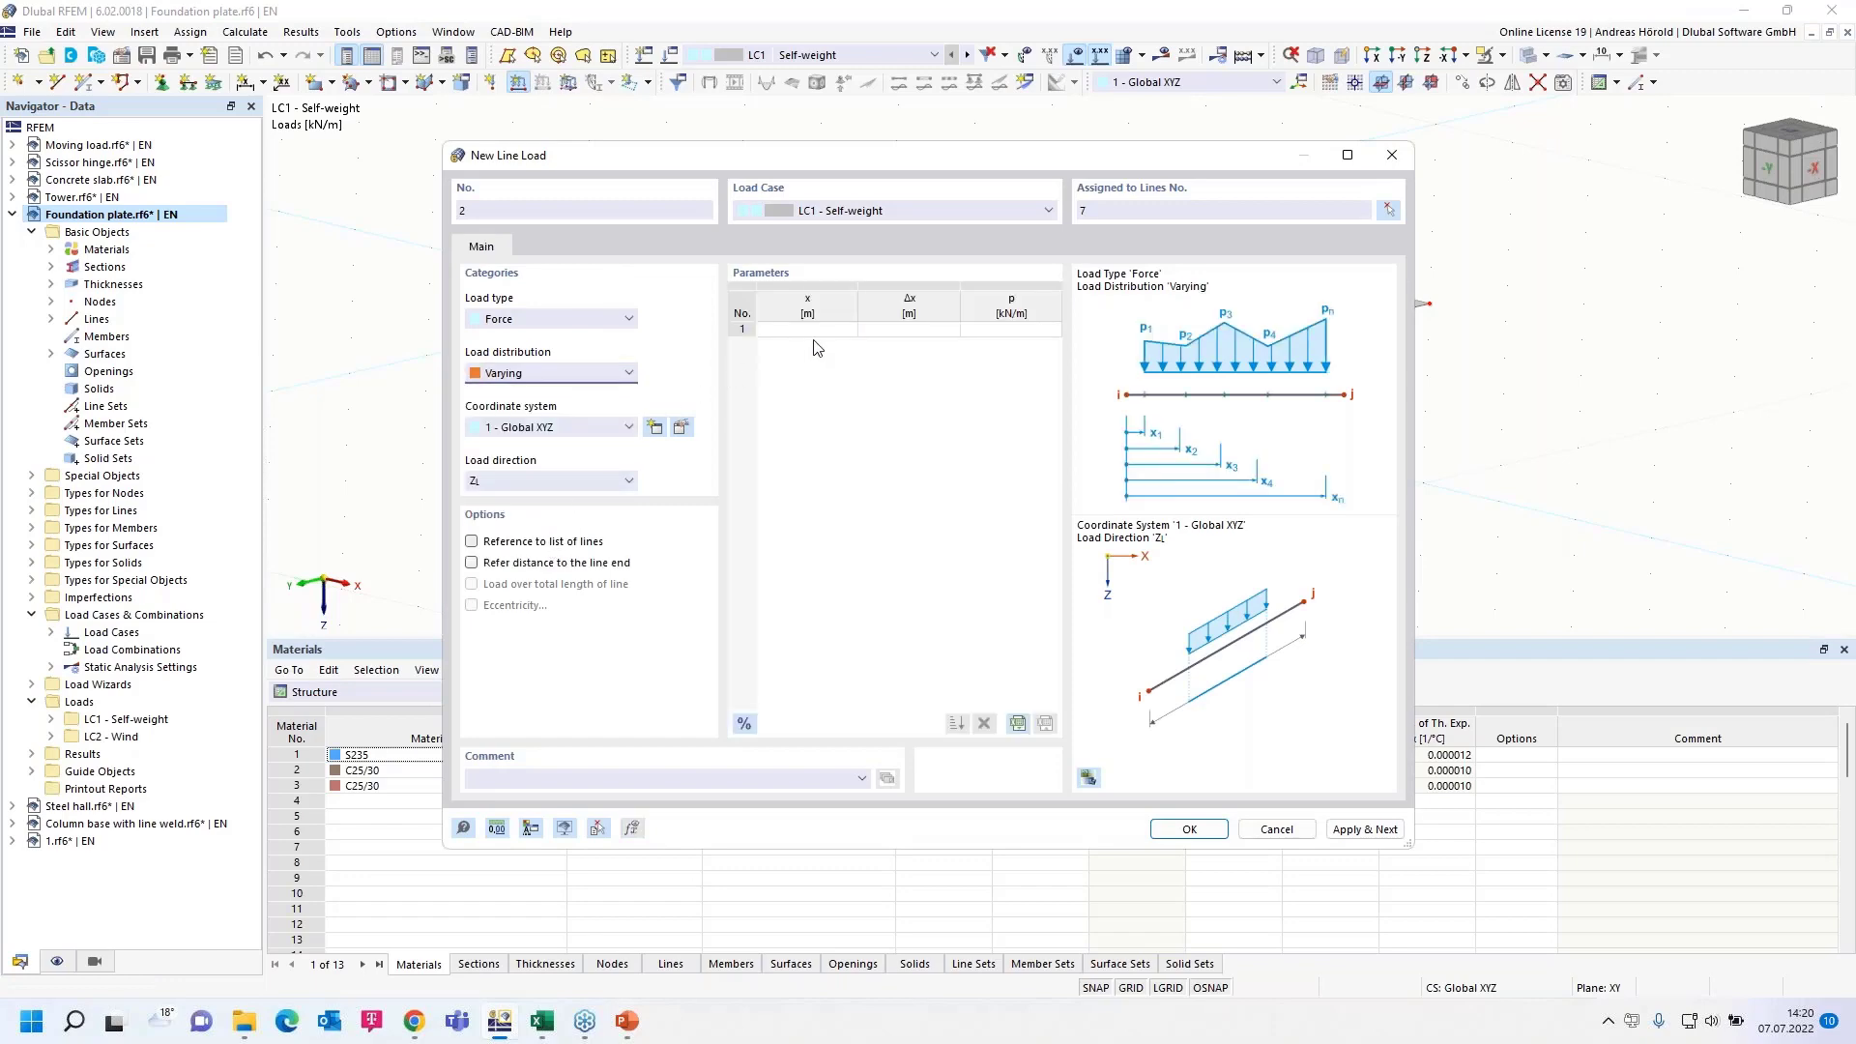
pyautogui.moveTo(542, 1022)
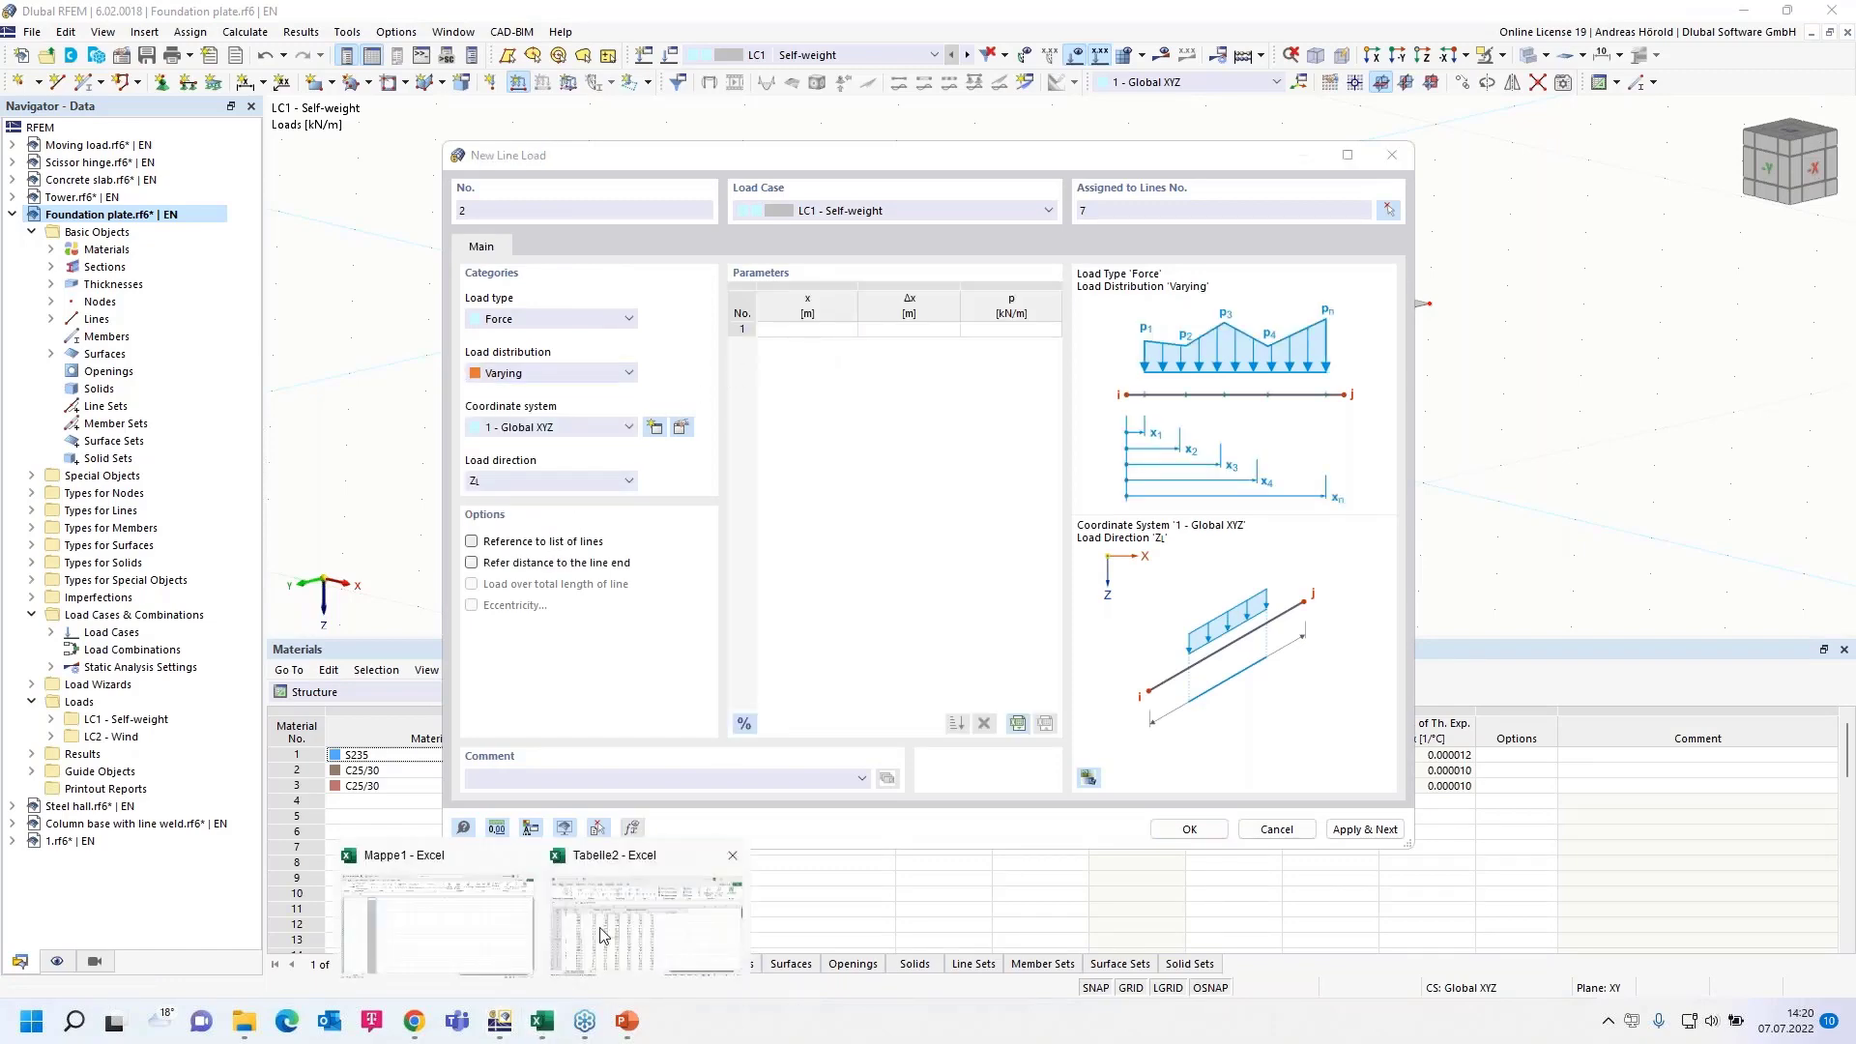
# Step: Copy the Location values from Excel rows 28–36 into the load's x positions
pyautogui.click(606, 935)
pyautogui.scroll(-5, 567, 635)
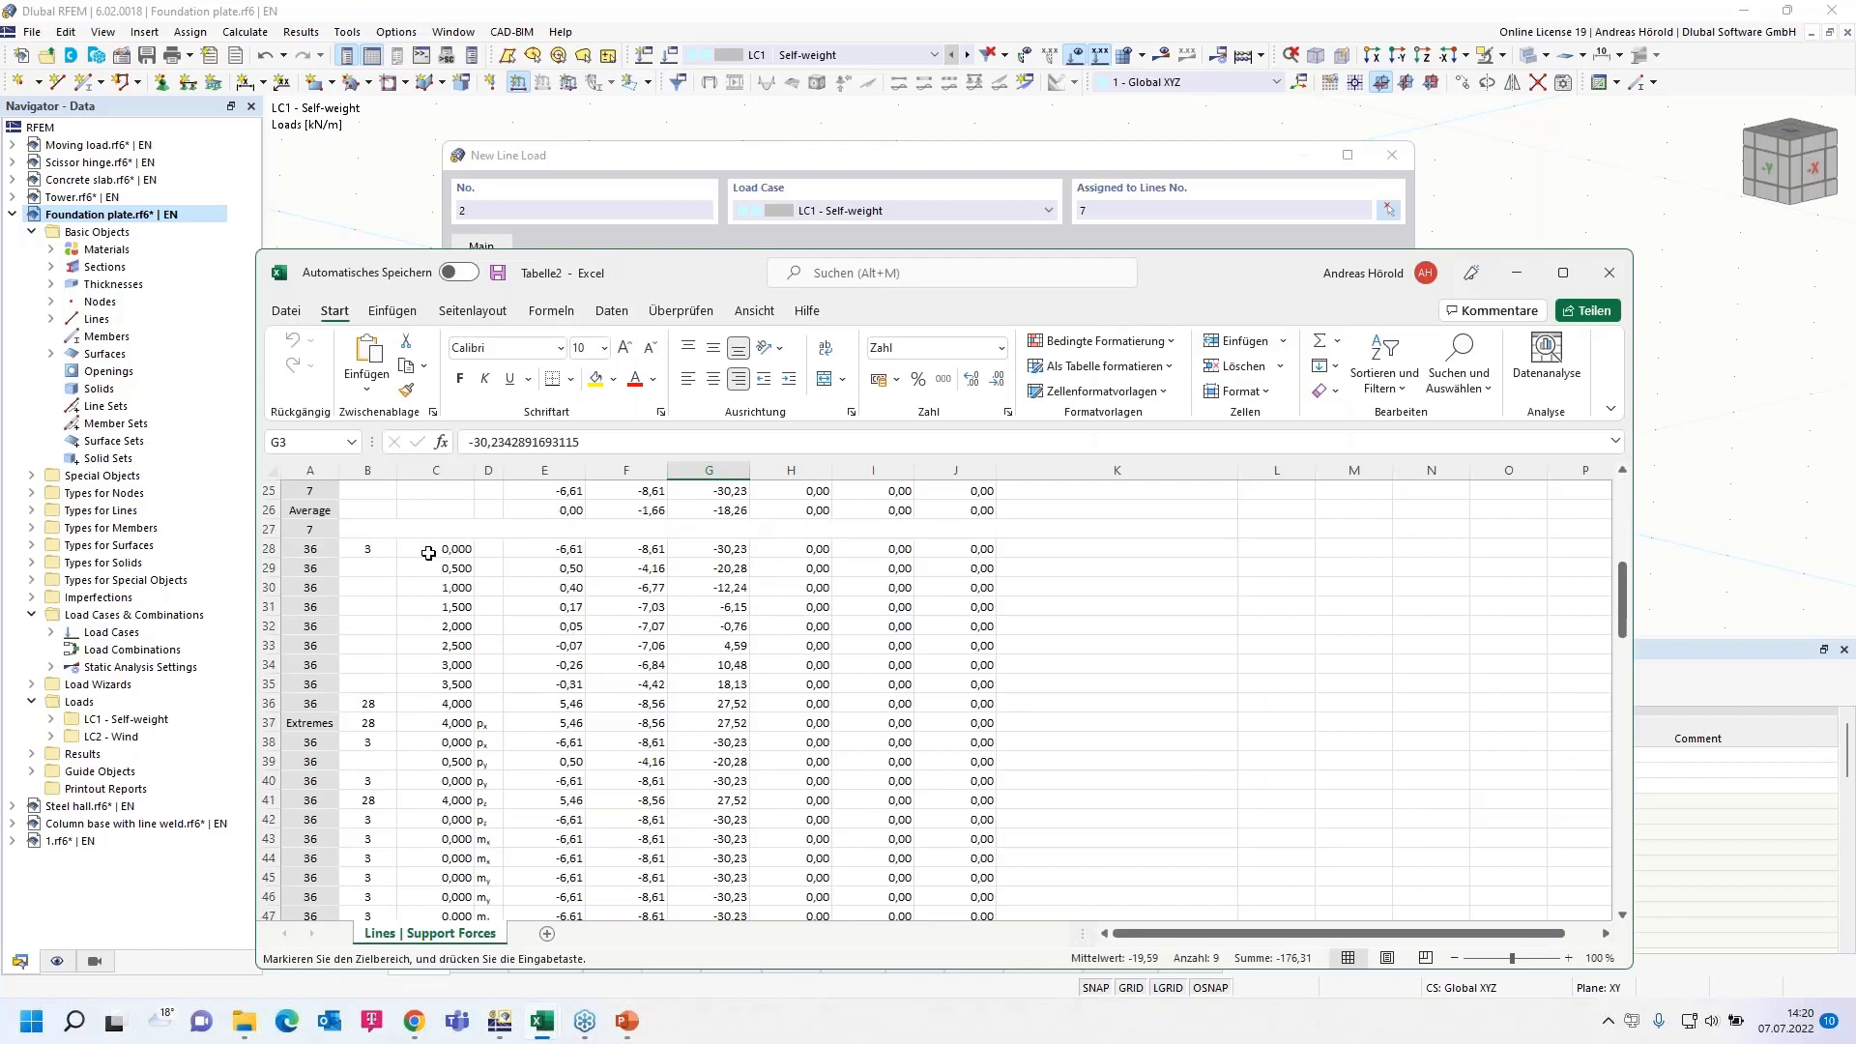
pyautogui.moveTo(431, 545); pyautogui.dragTo(430, 703)
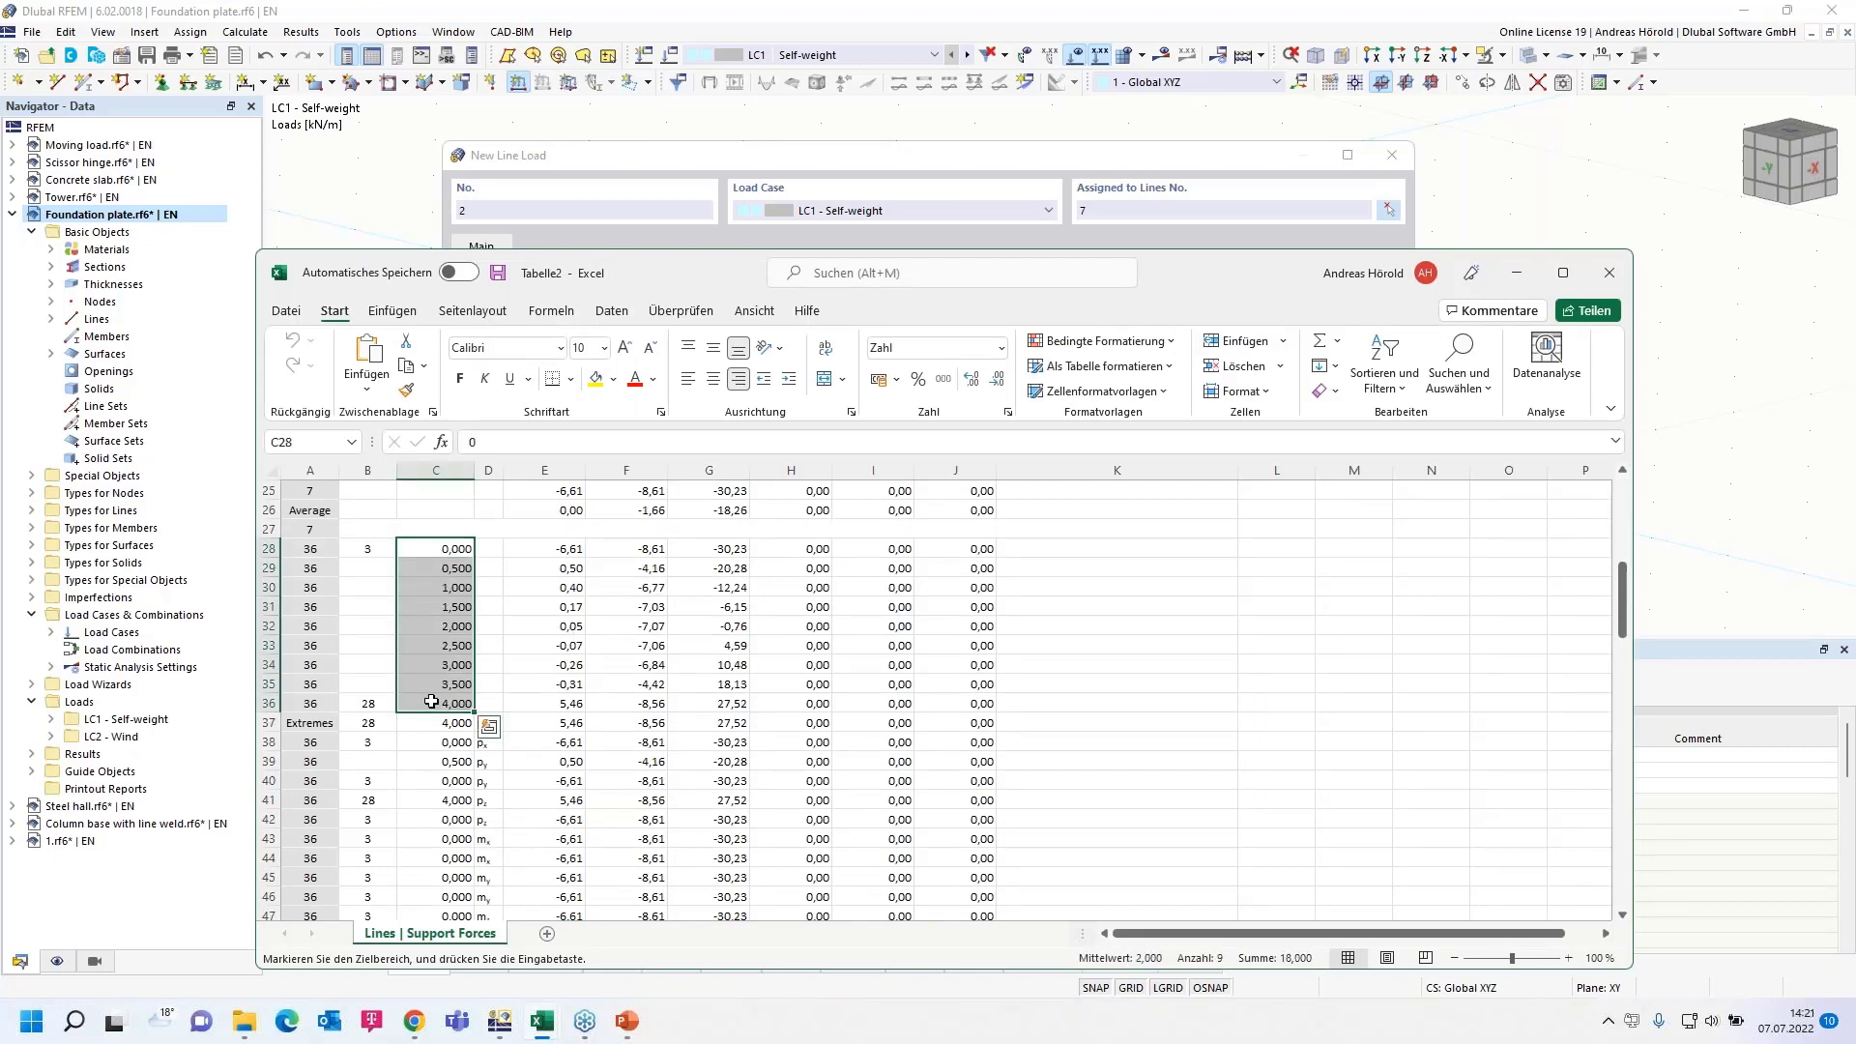
pyautogui.hotkey('ctrl', 'c')
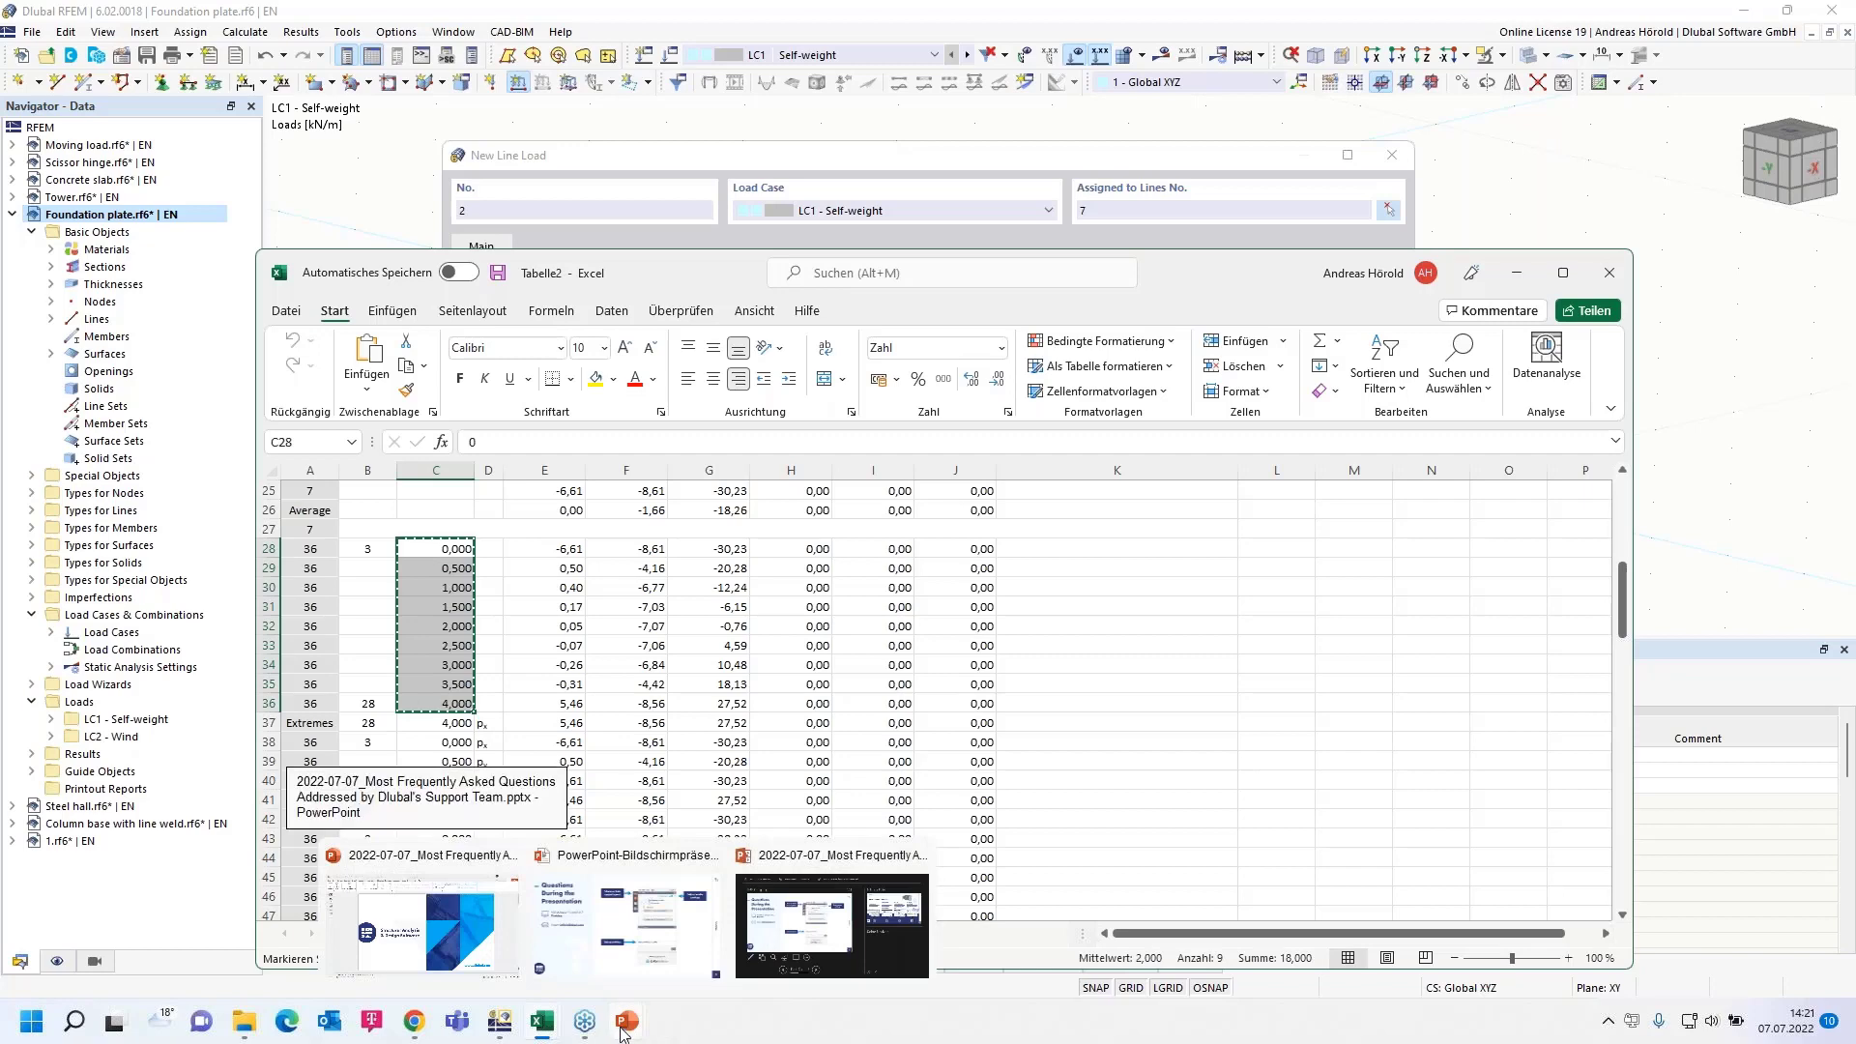
pyautogui.click(500, 1023)
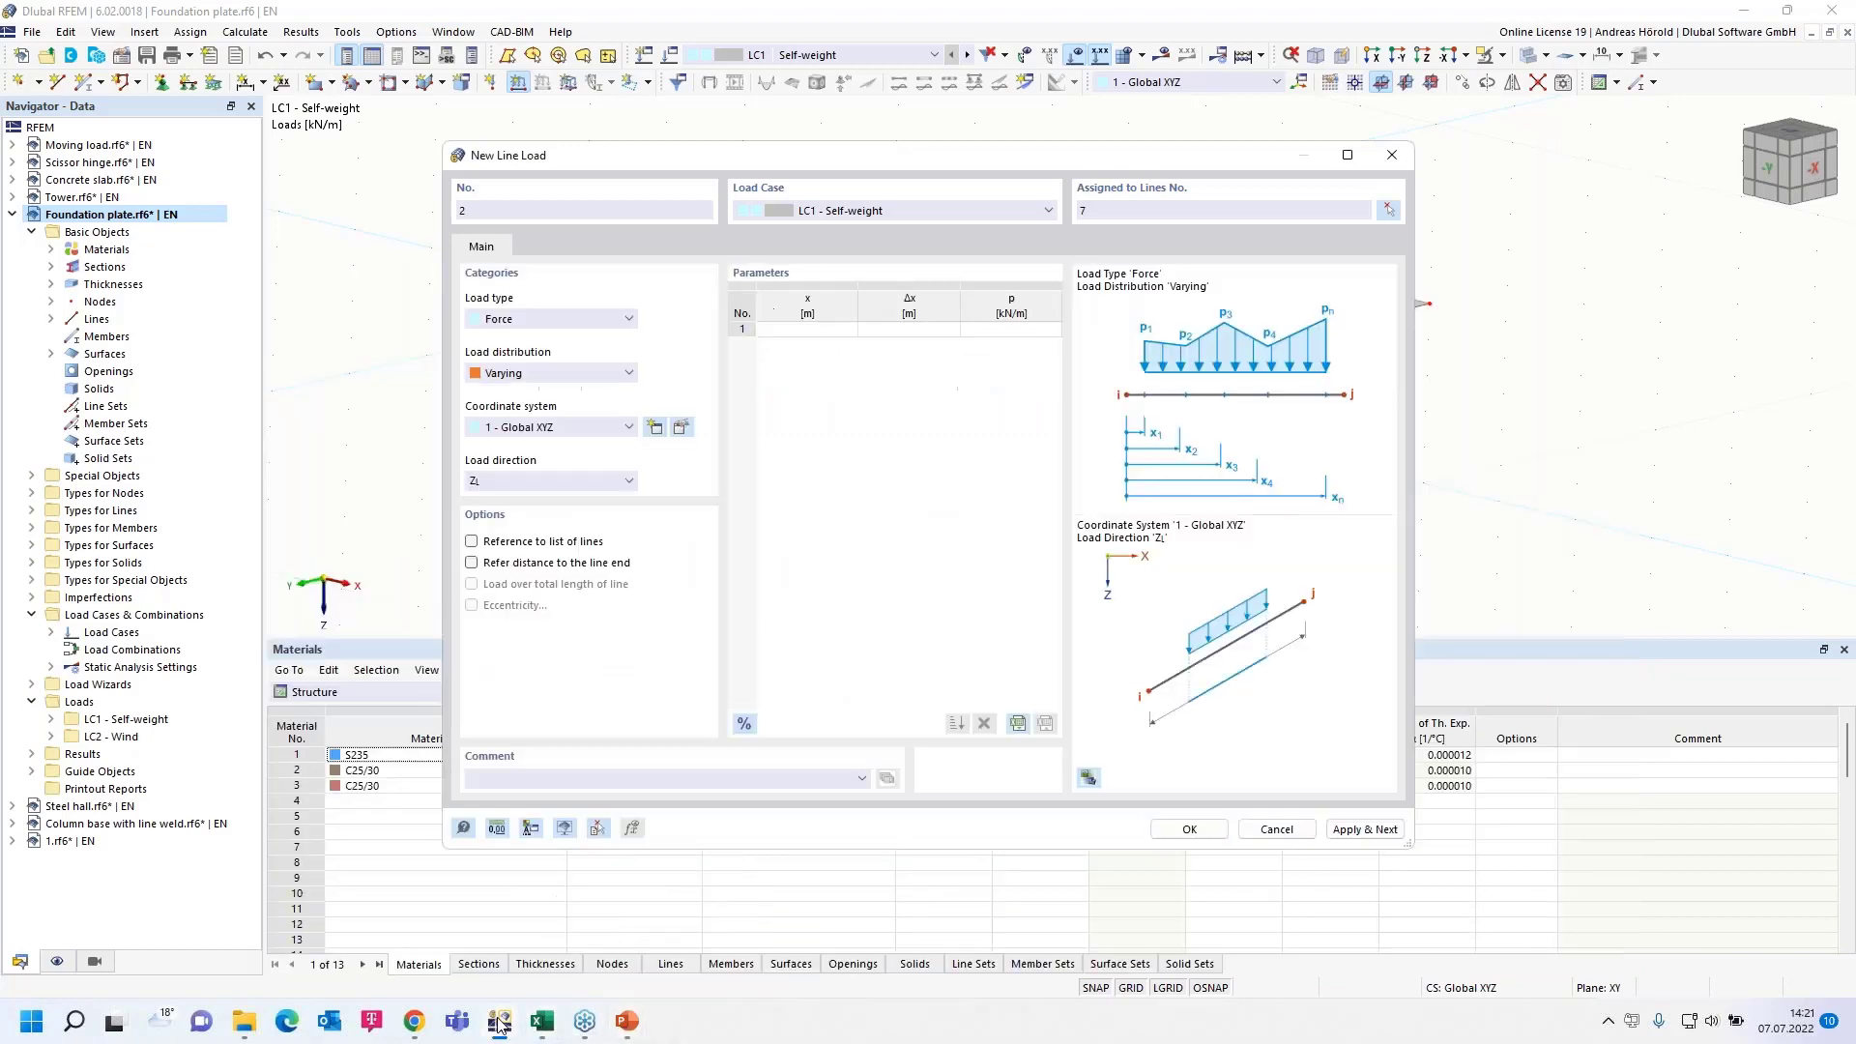
pyautogui.click(761, 333)
pyautogui.hotkey('ctrl', 'v')
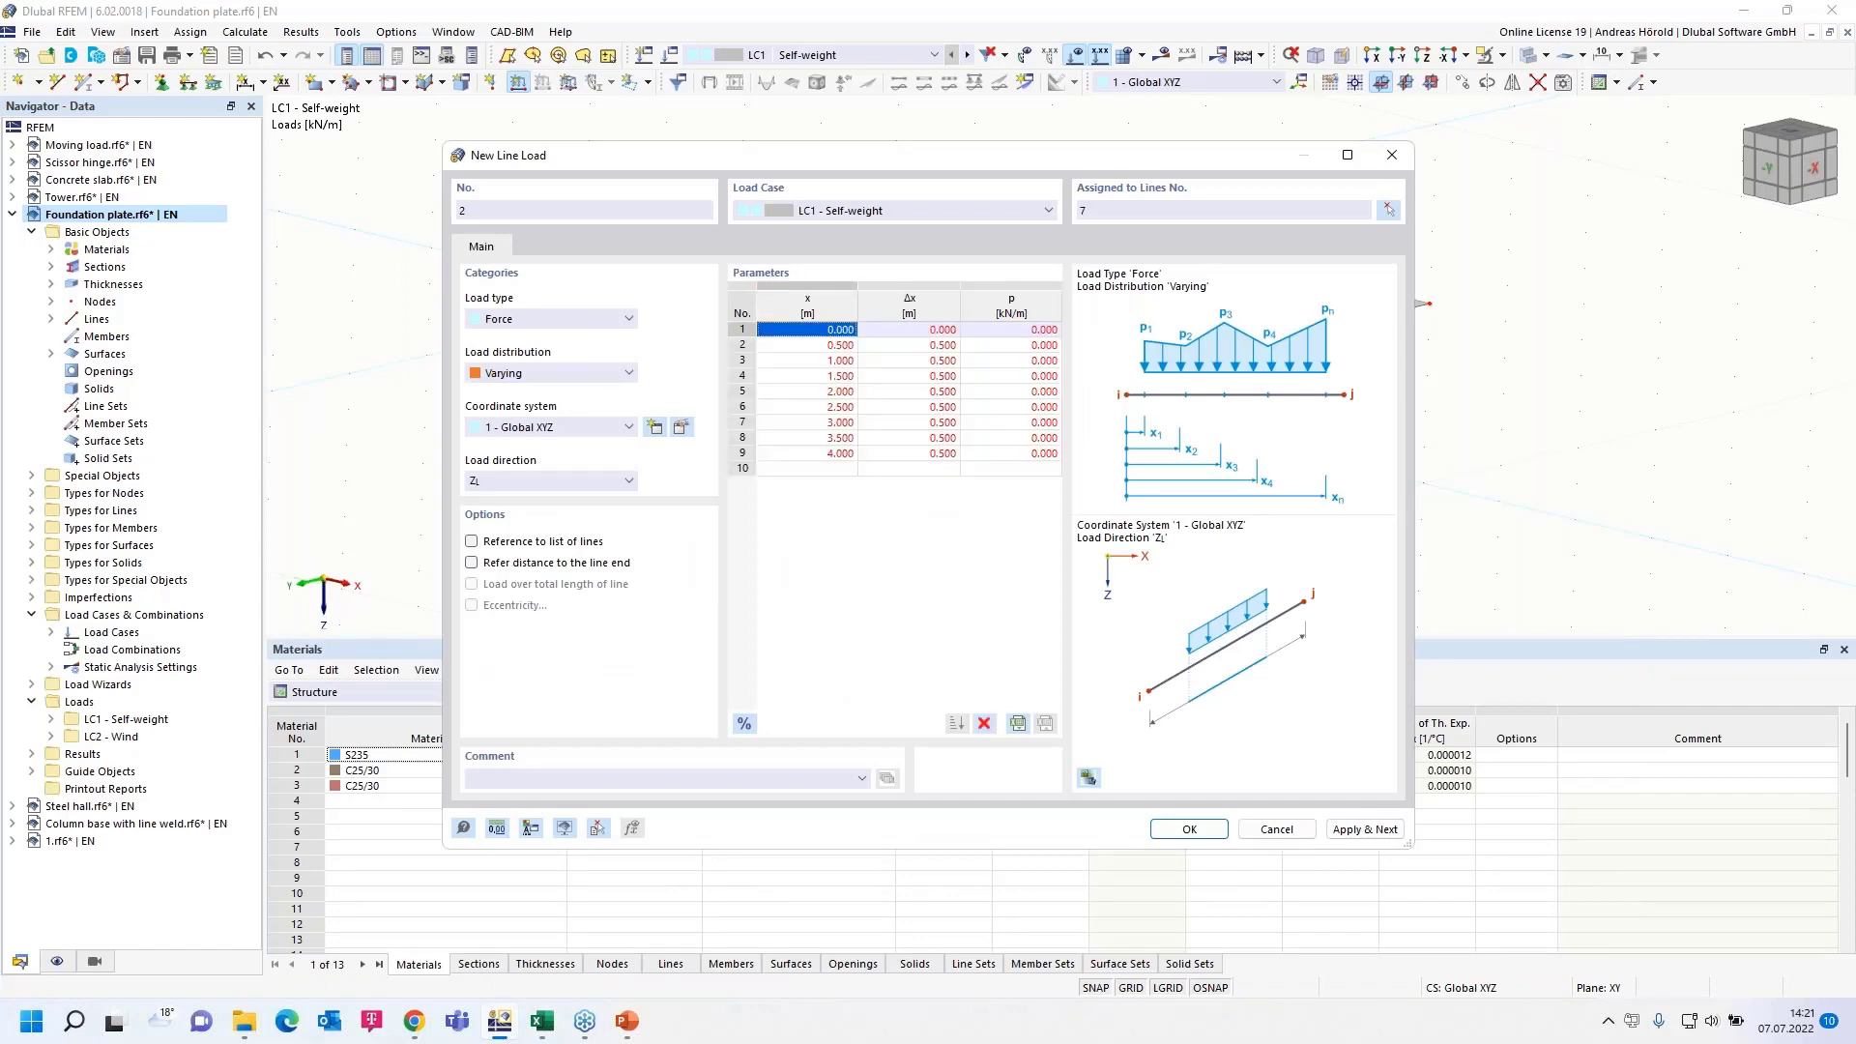
# Step: Paste the pz forces from rows 28–36 as load magnitudes, create the load, and shrink the table
pyautogui.click(539, 1021)
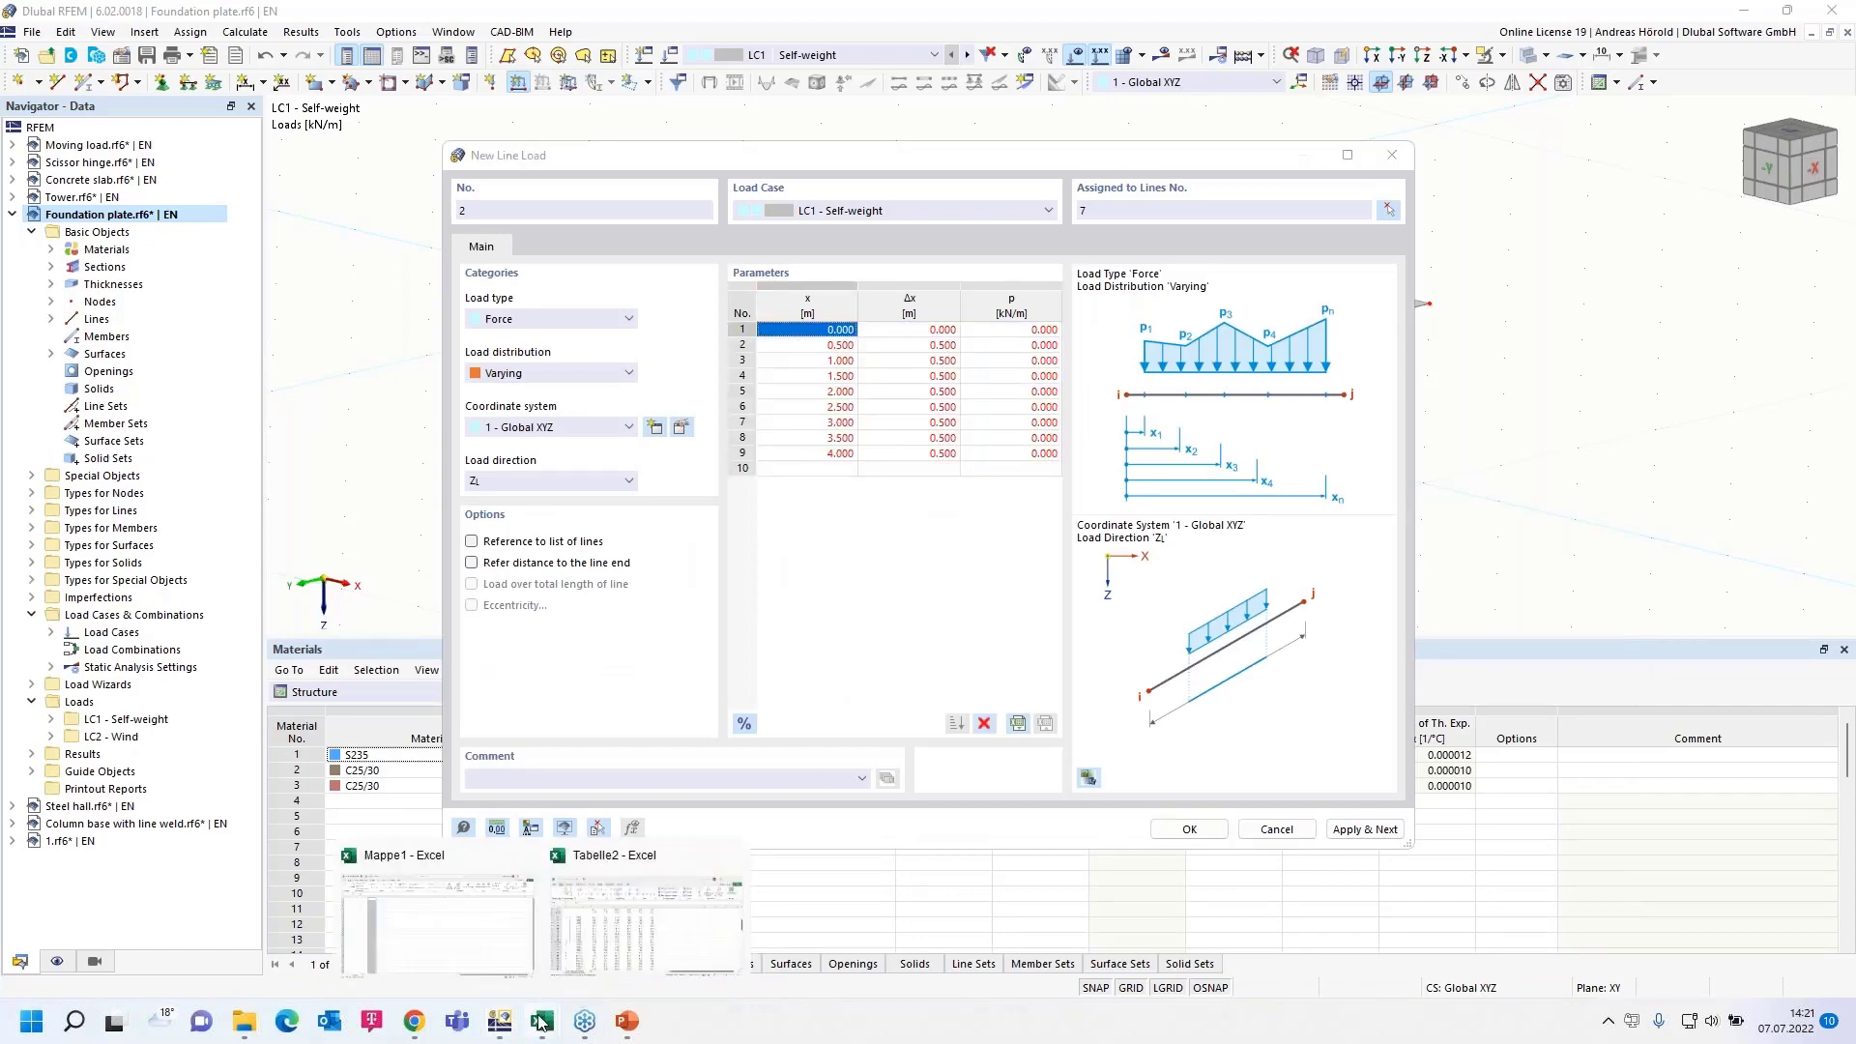
pyautogui.click(591, 933)
pyautogui.moveTo(721, 547); pyautogui.dragTo(721, 703)
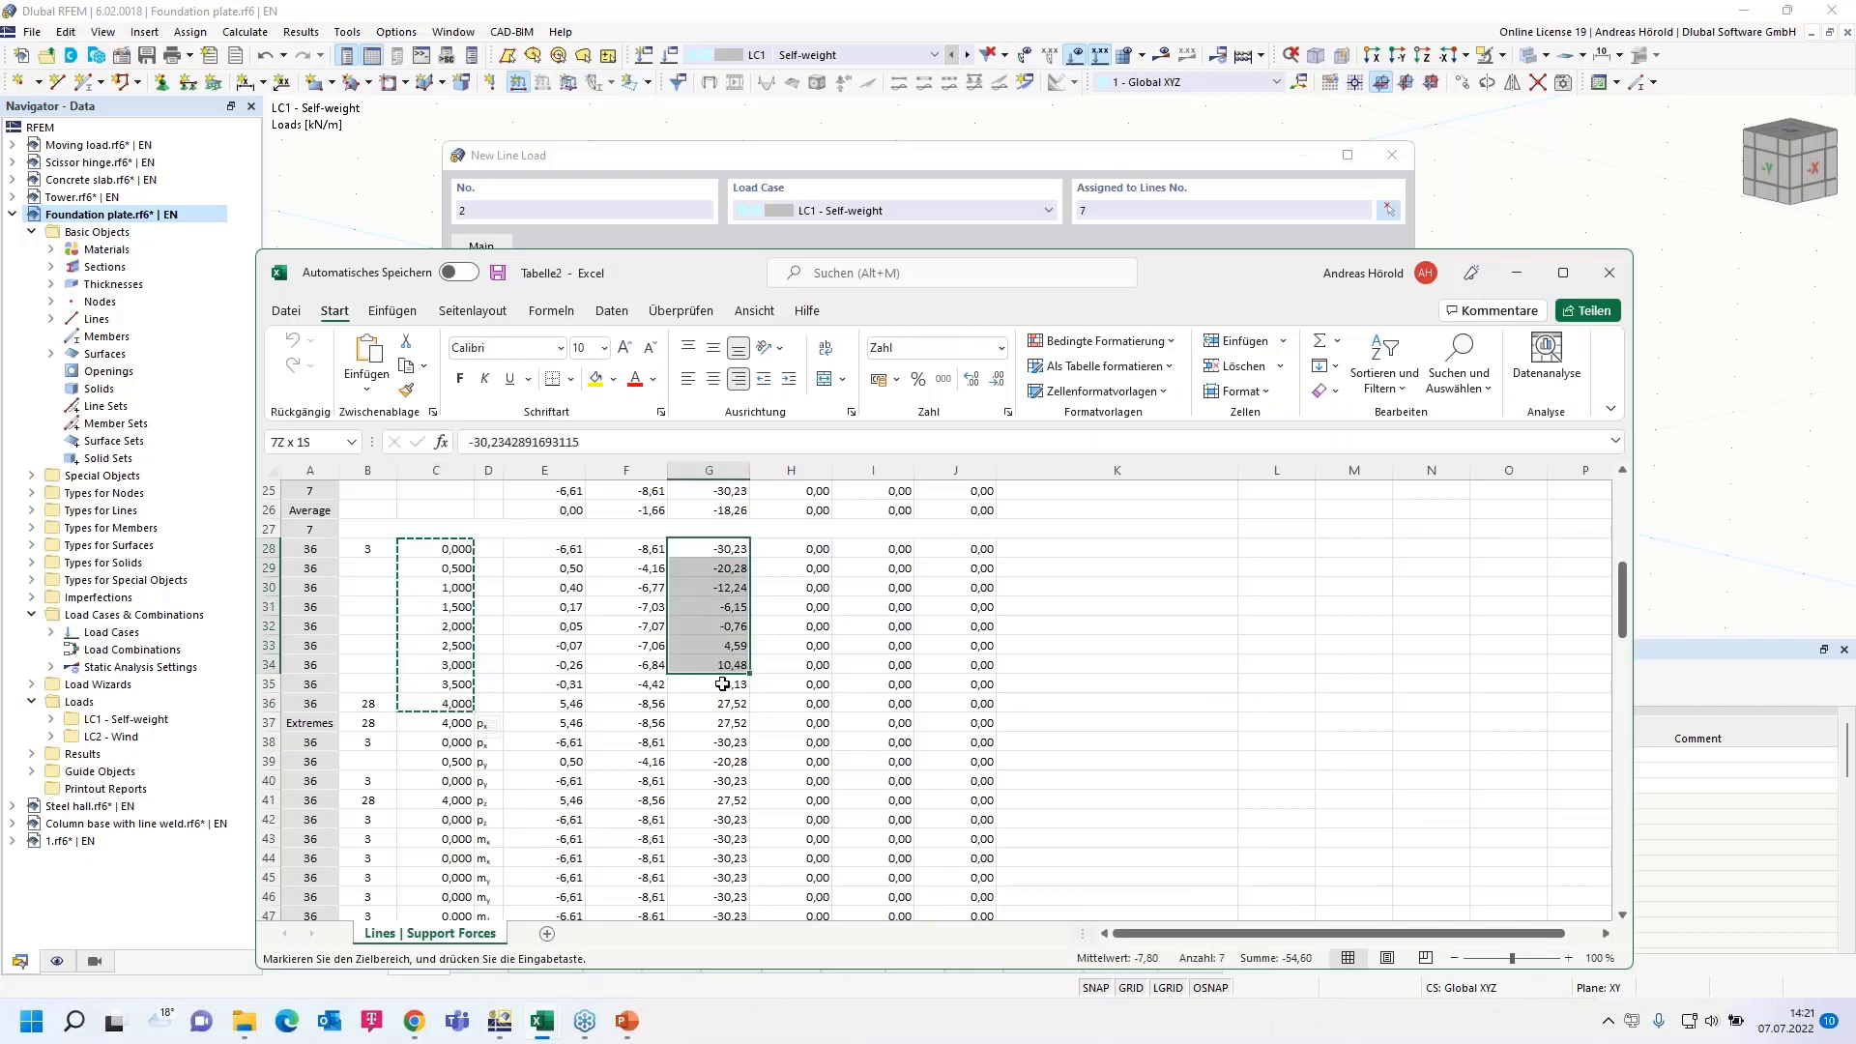
pyautogui.hotkey('ctrl', 'c')
pyautogui.click(498, 1022)
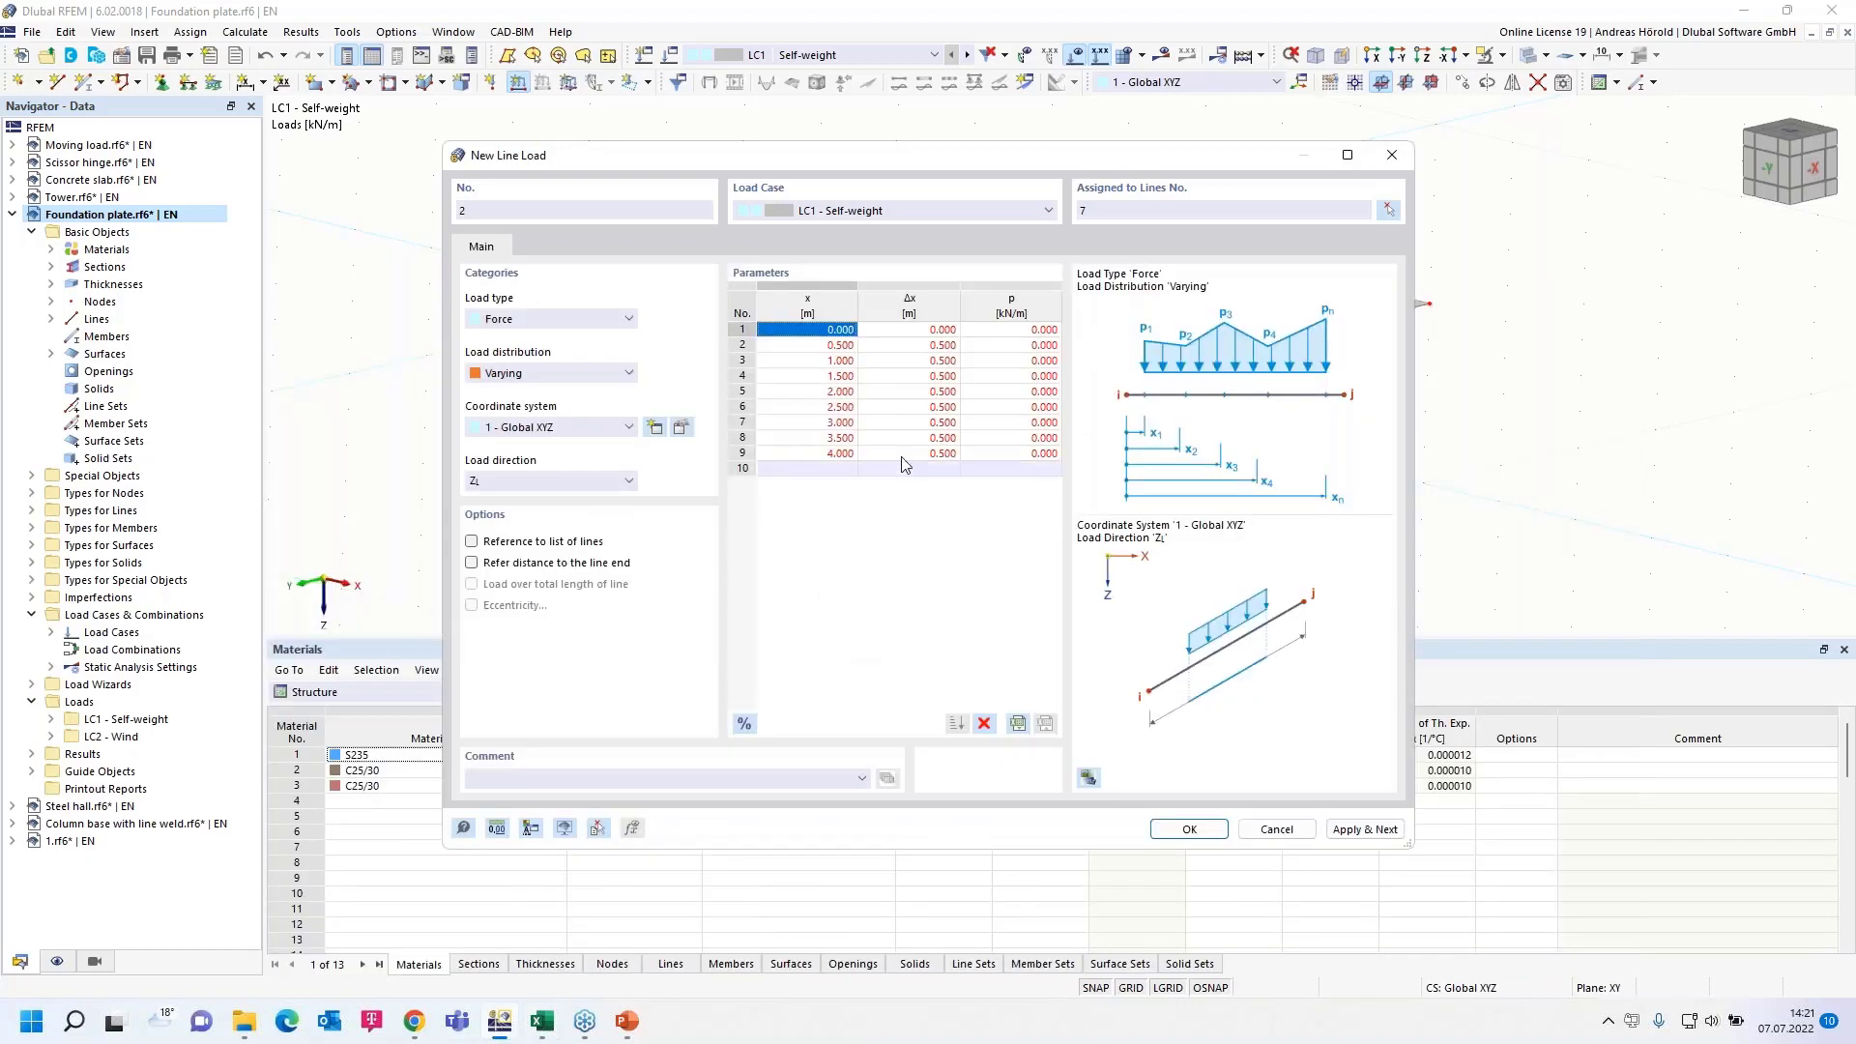
pyautogui.hotkey('ctrl', 'v')
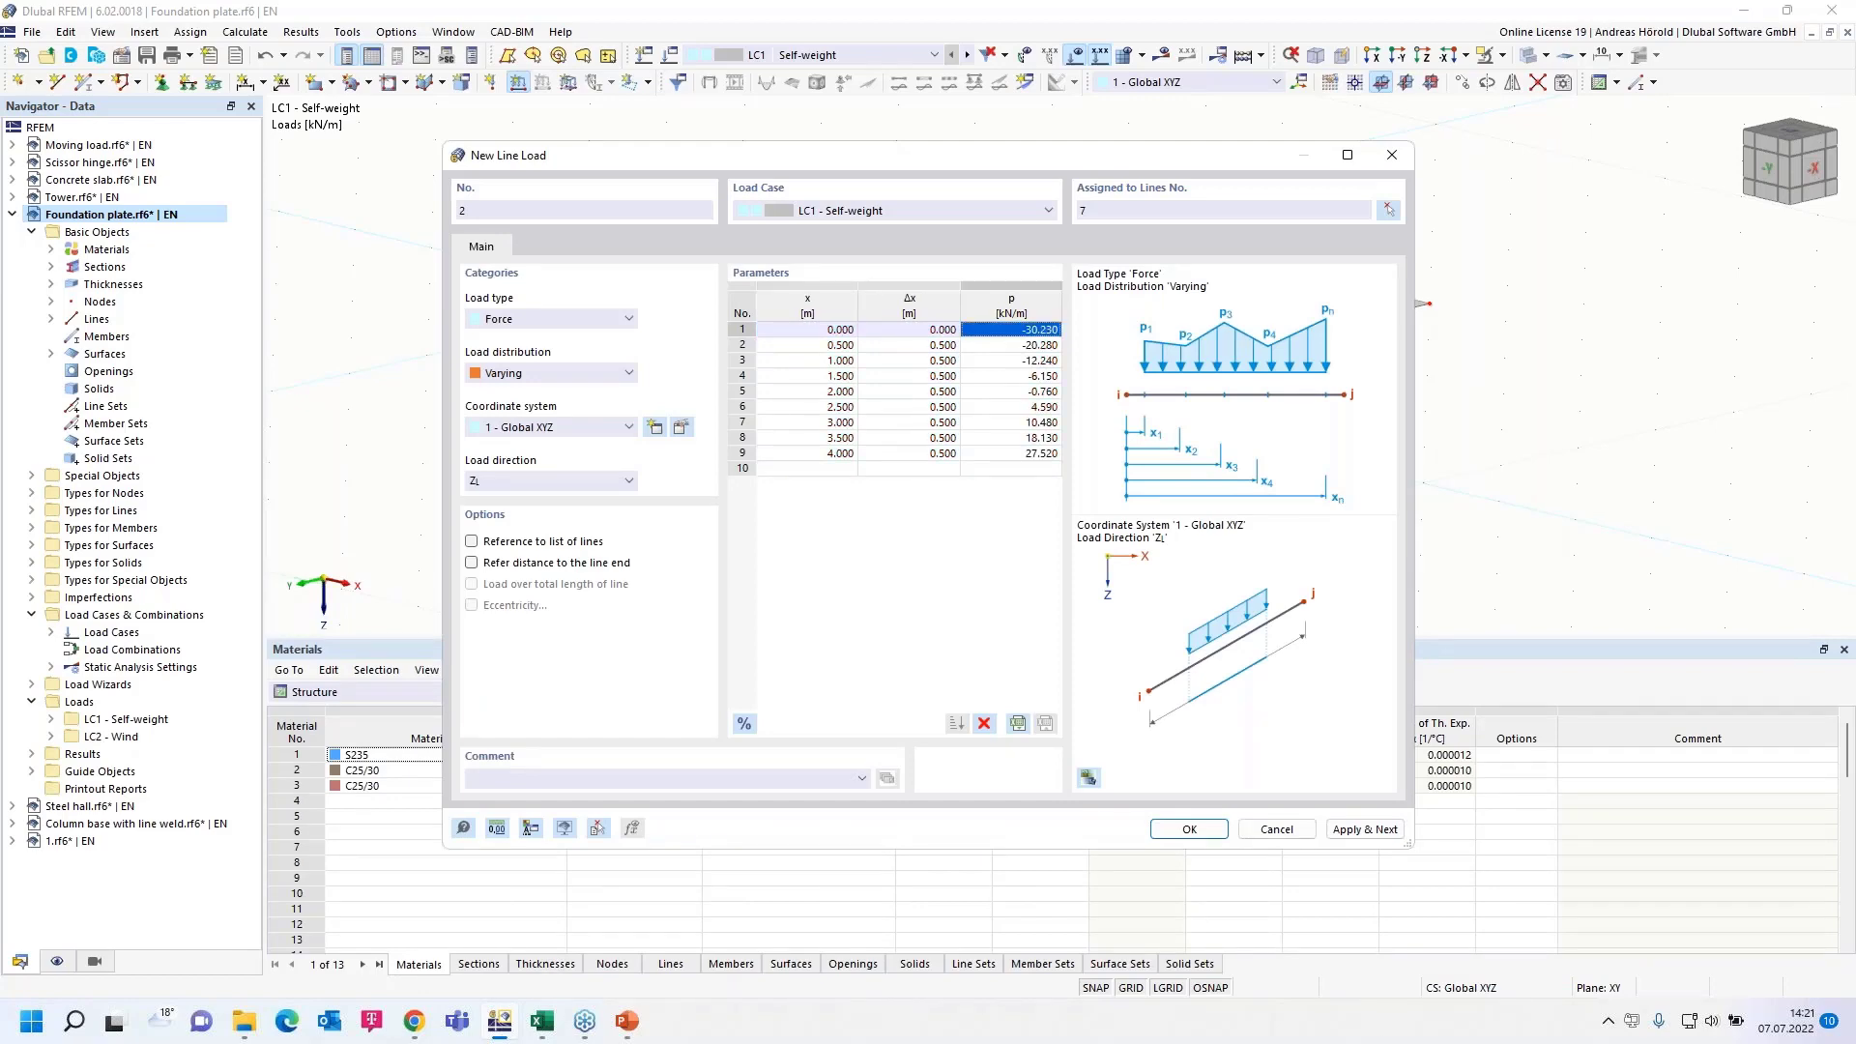
pyautogui.click(1192, 831)
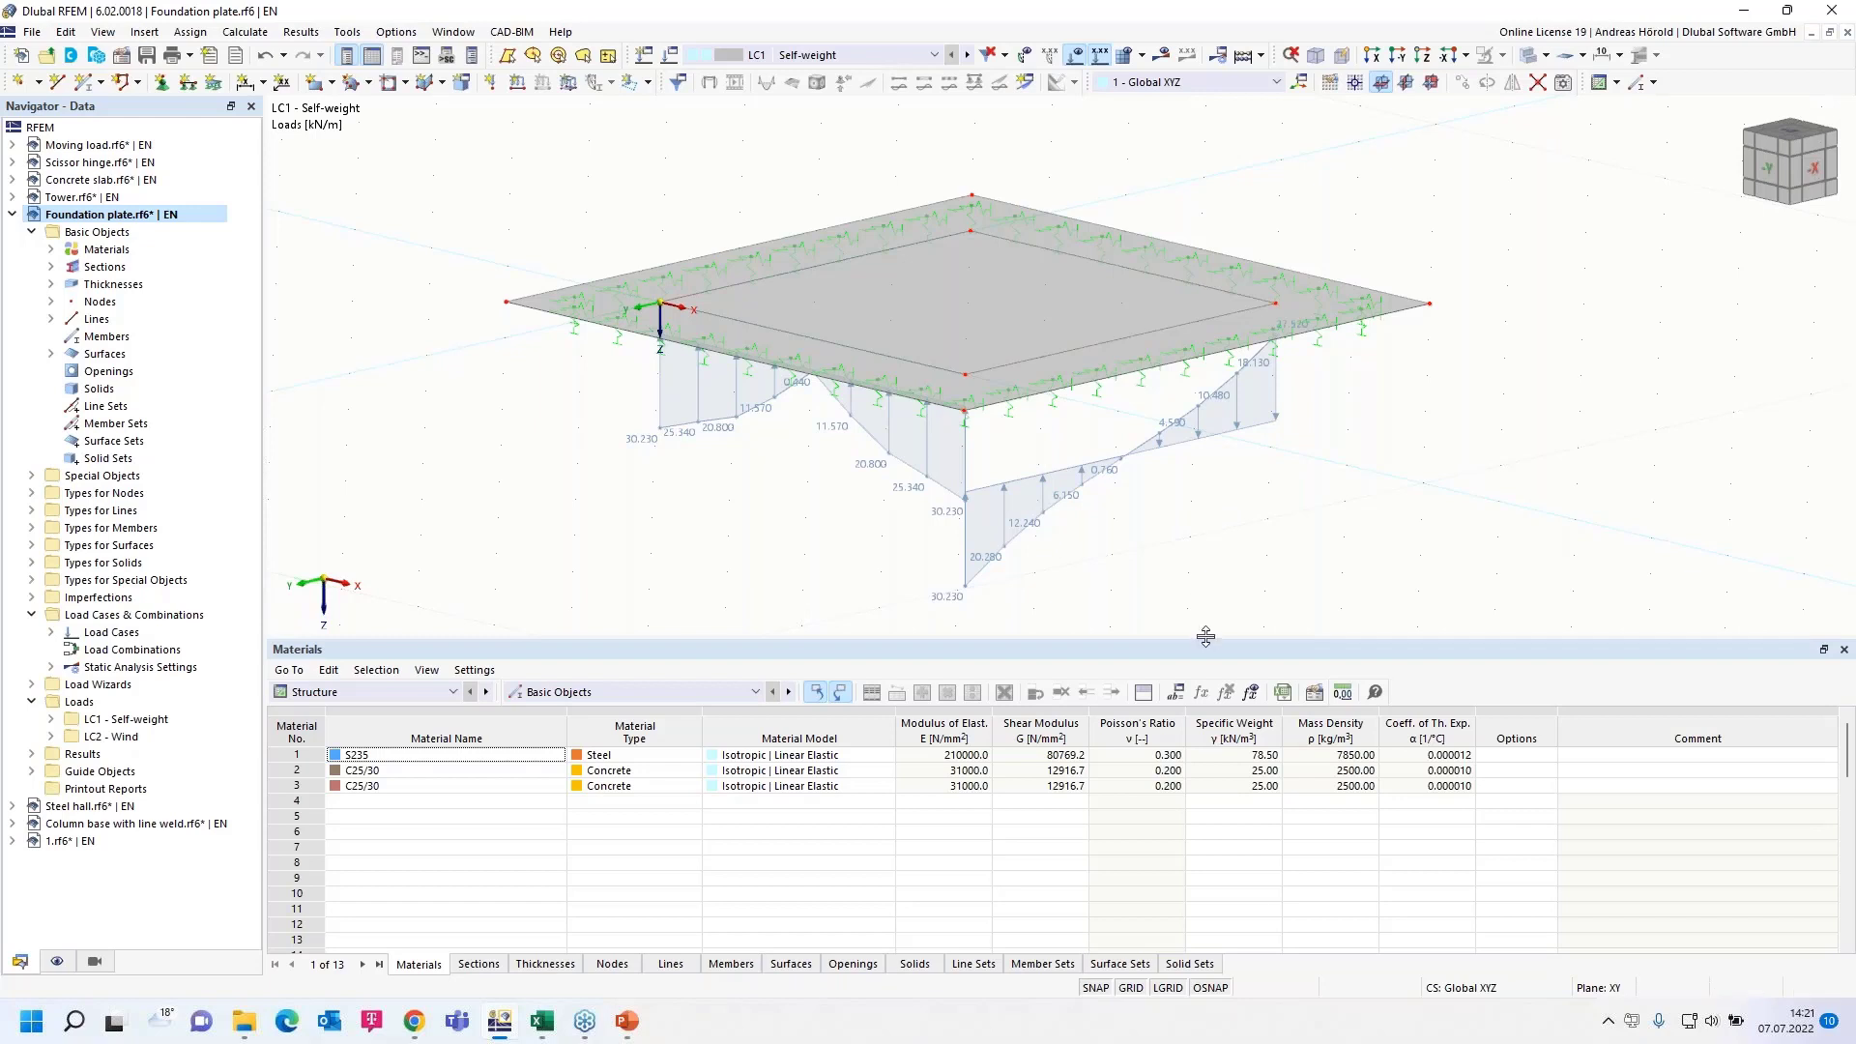
pyautogui.moveTo(1205, 640); pyautogui.dragTo(1188, 748)
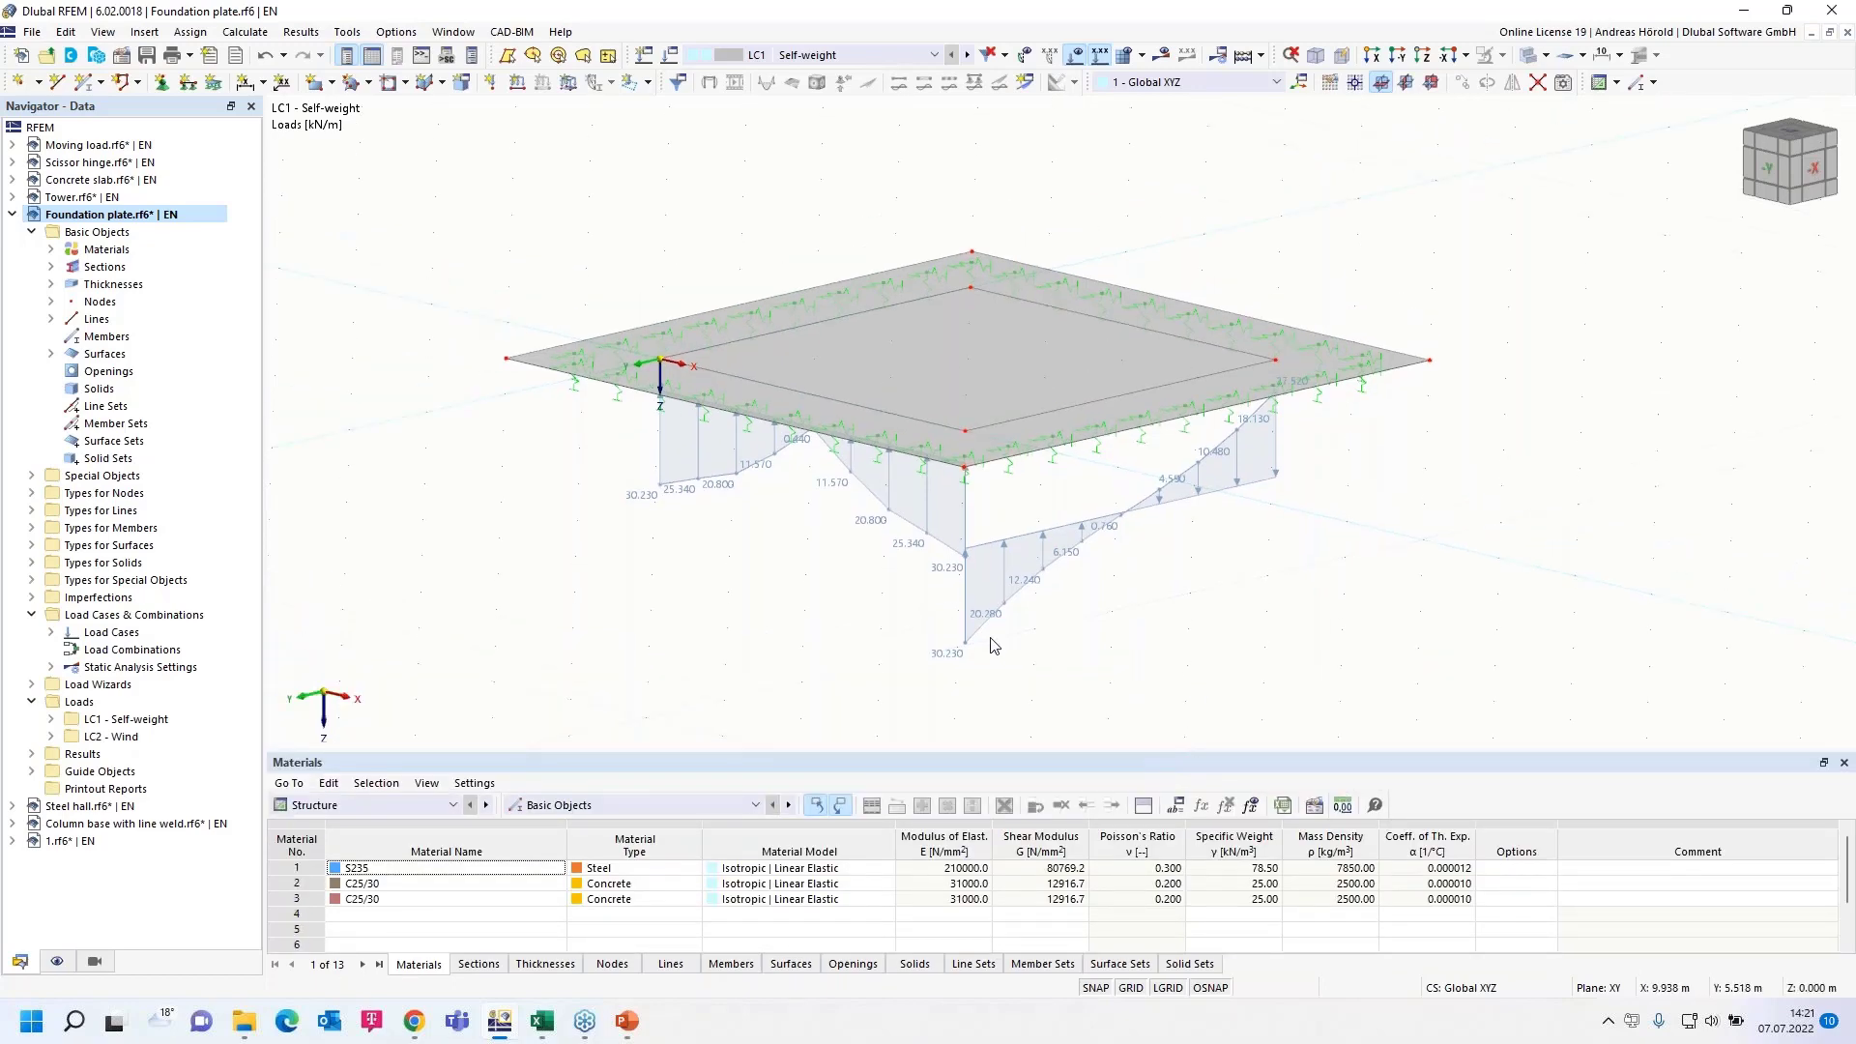
pyautogui.click(14, 215)
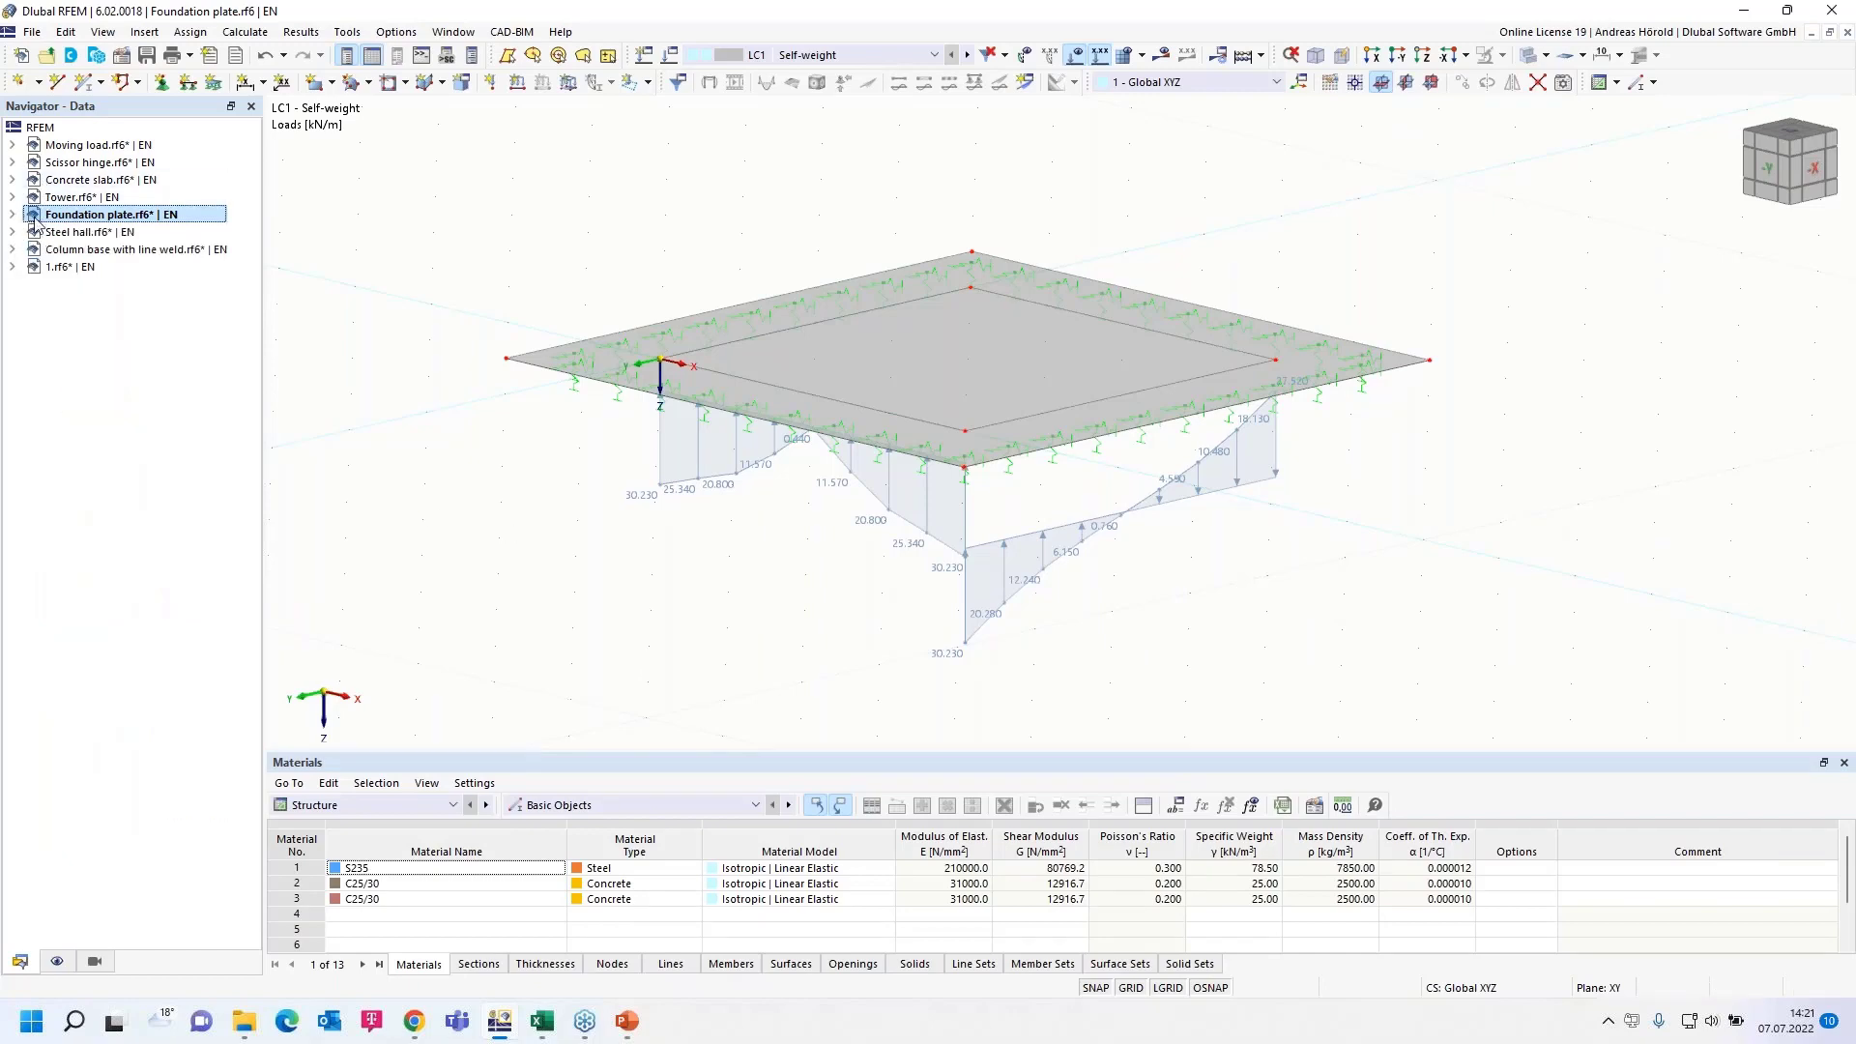
pyautogui.click(92, 232)
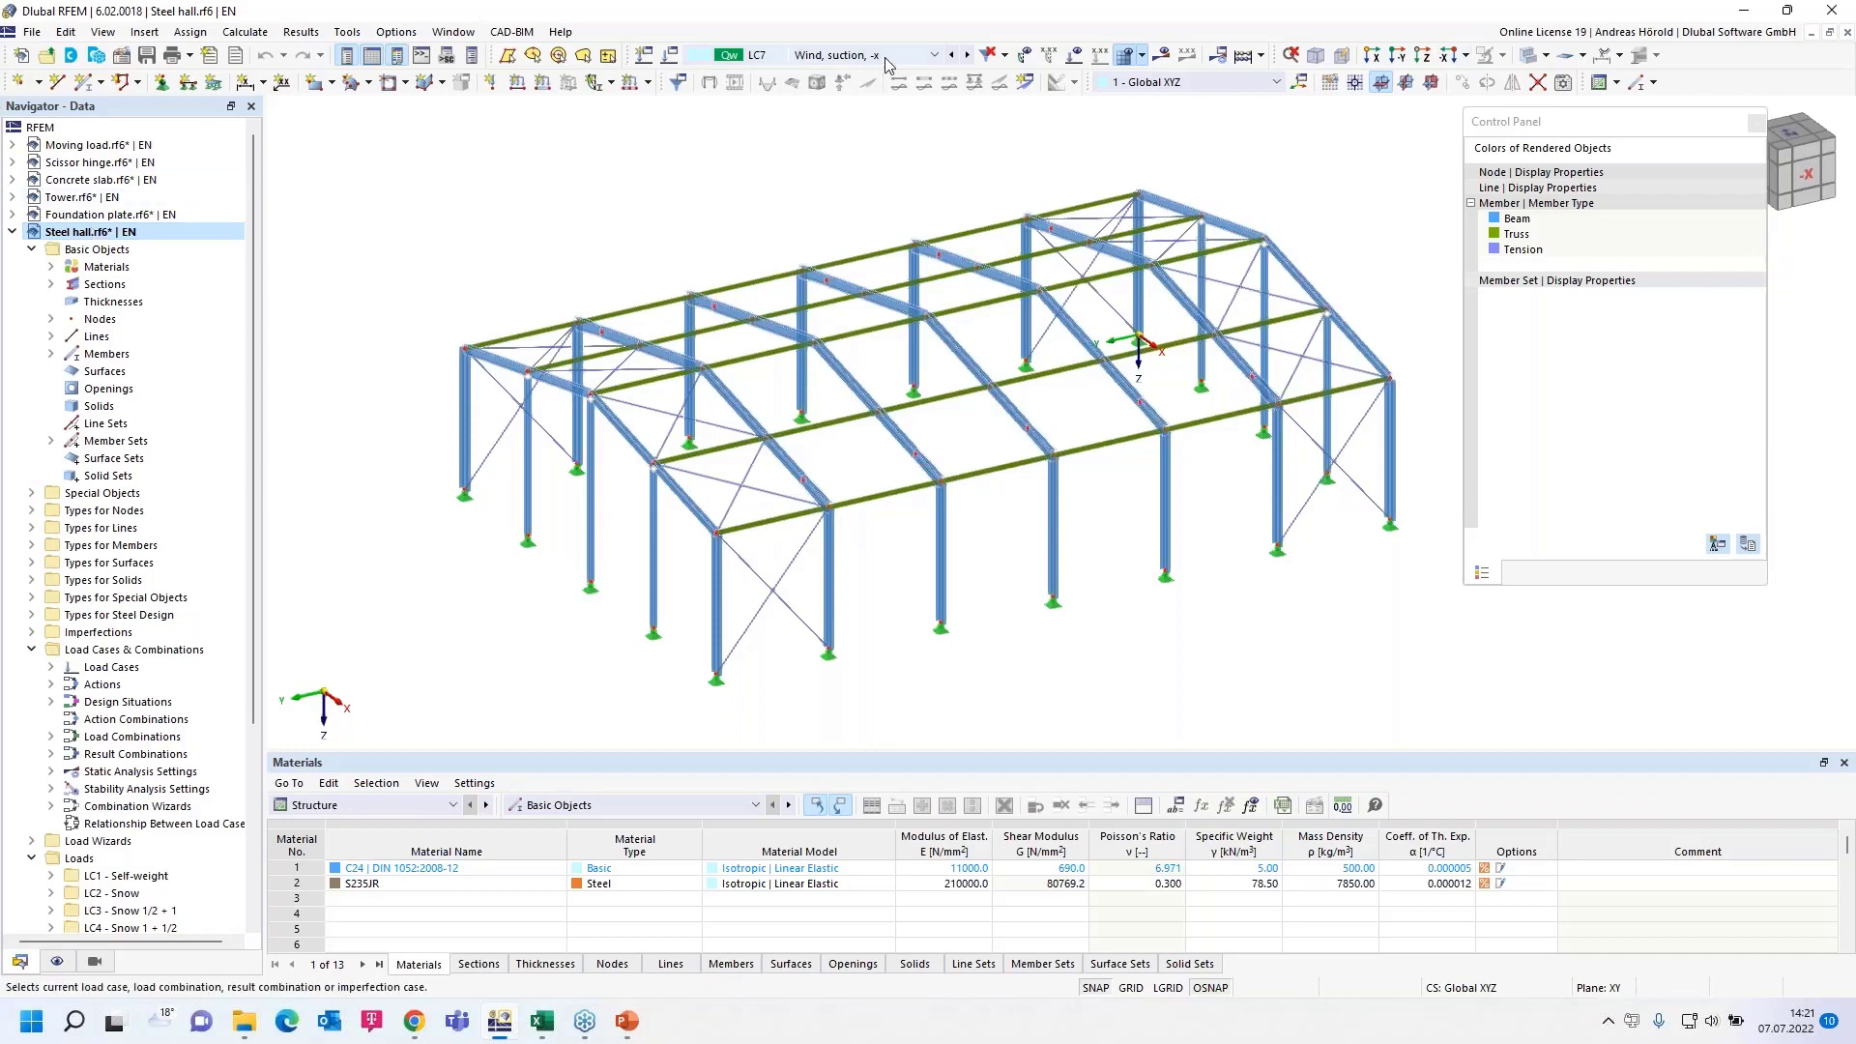
pyautogui.click(849, 55)
pyautogui.click(849, 259)
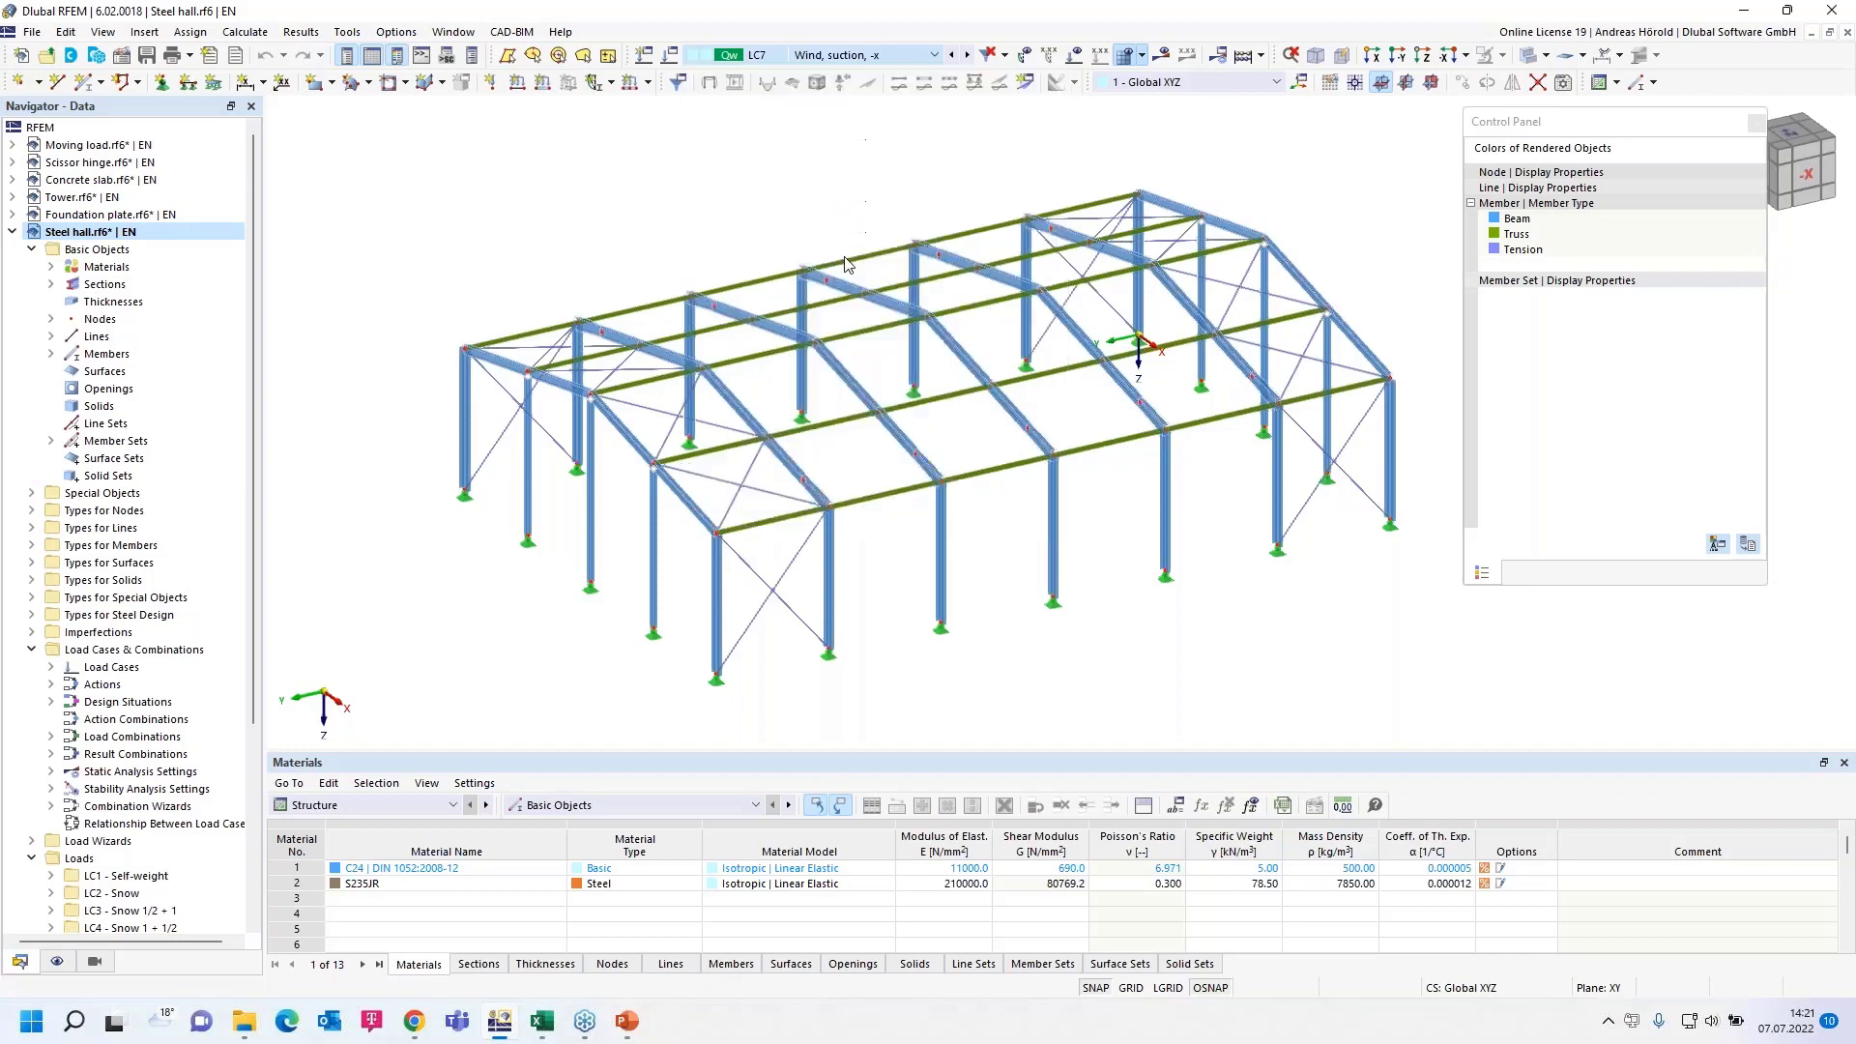
pyautogui.click(1161, 56)
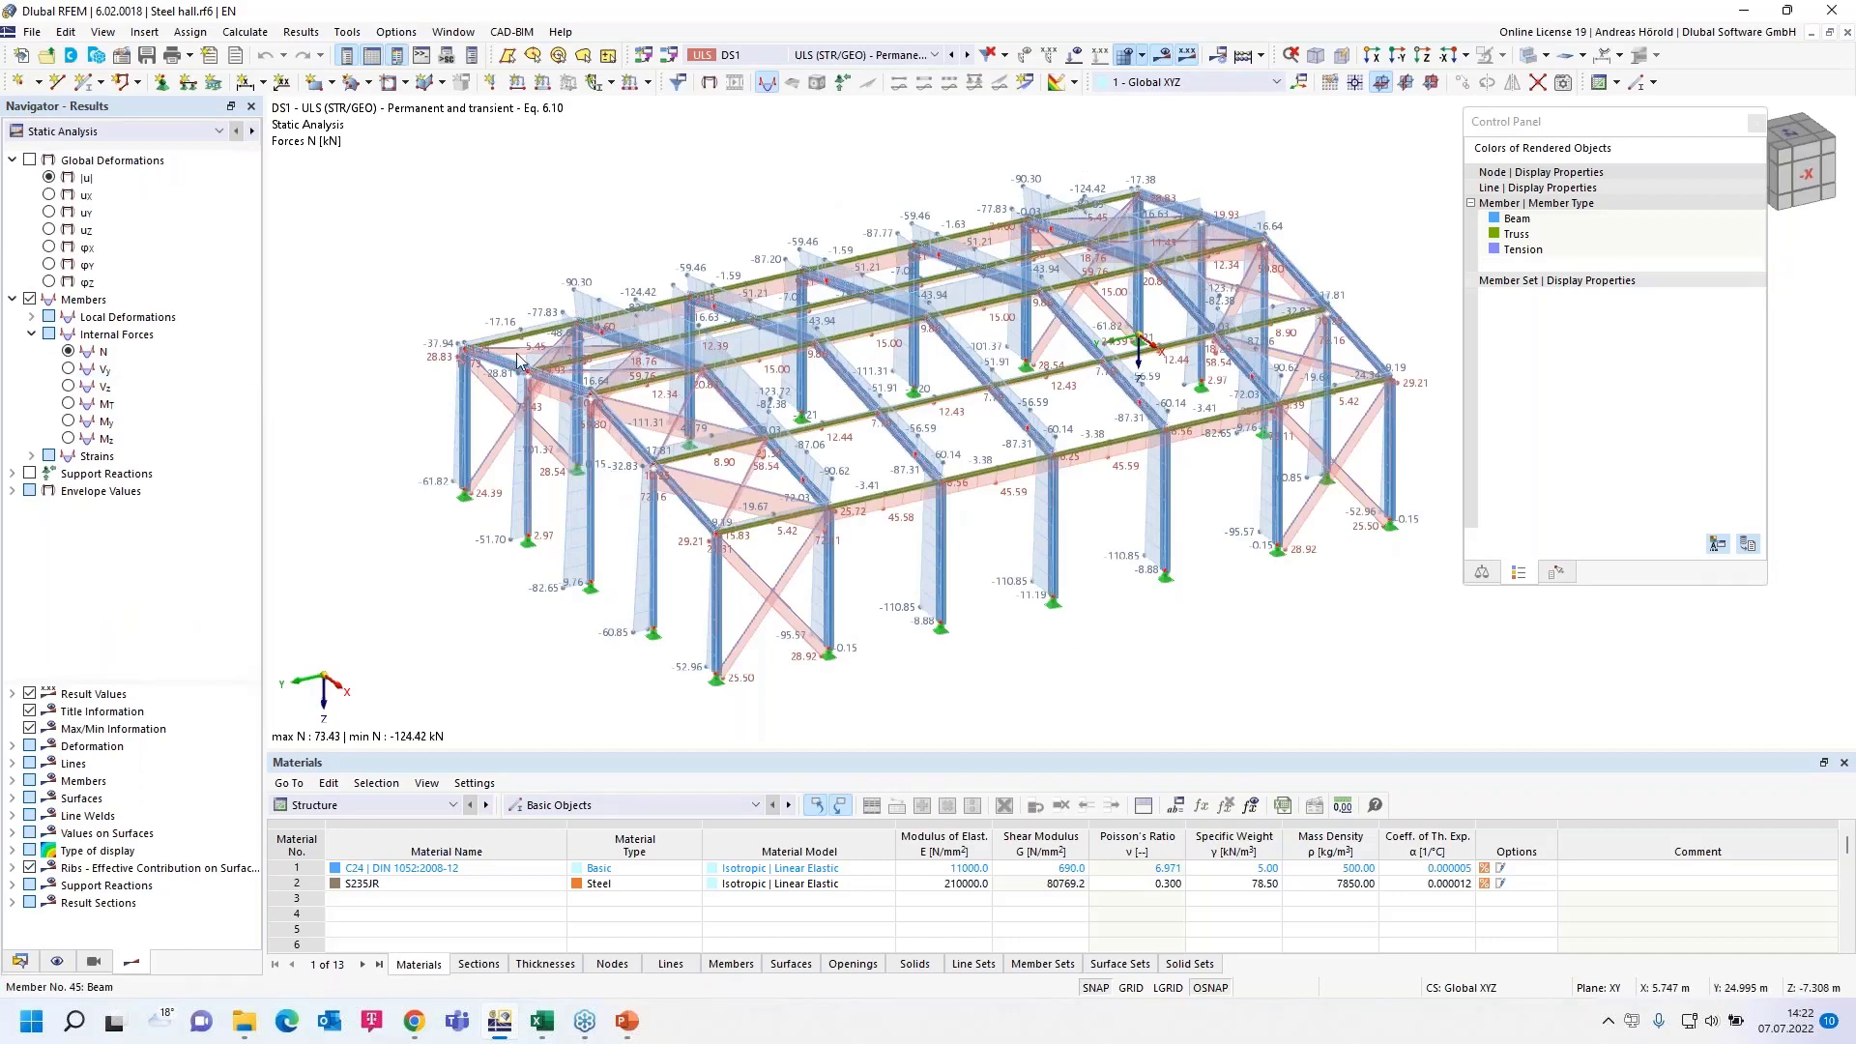
pyautogui.click(67, 386)
pyautogui.click(67, 421)
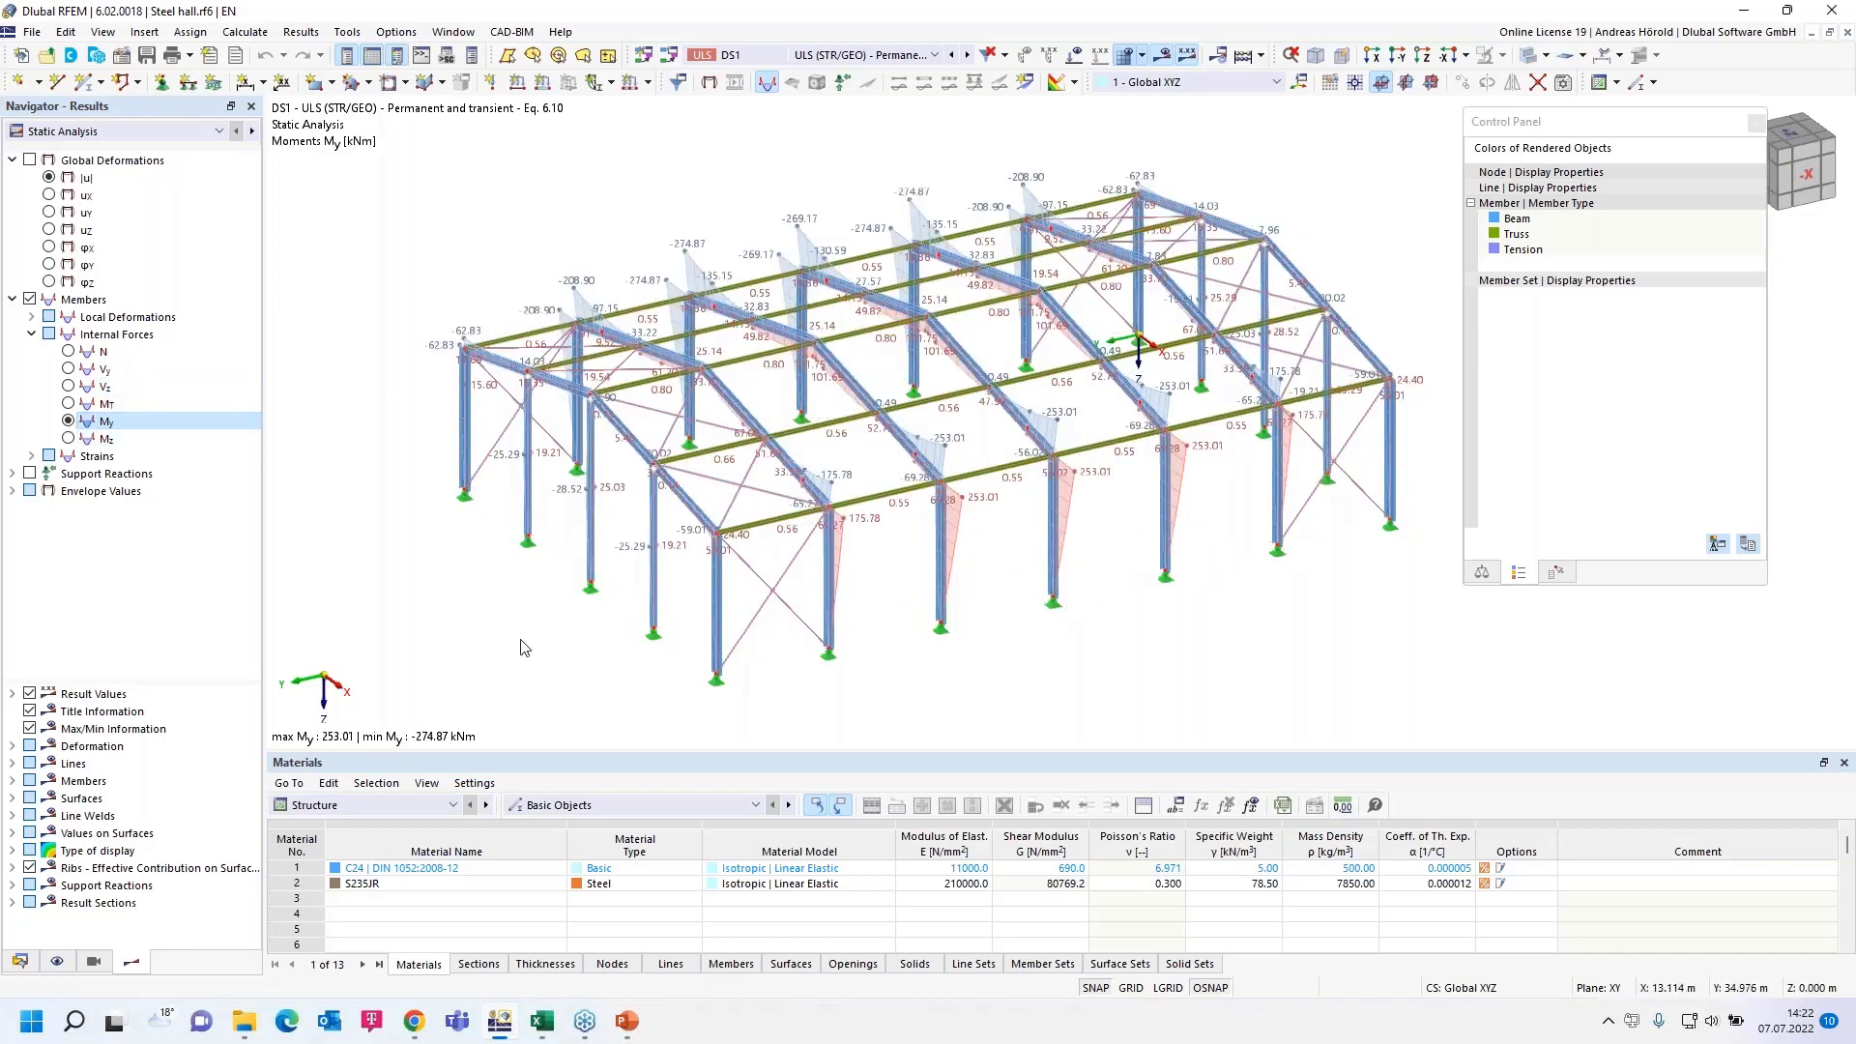
# Step: Show Static Analysis Results by Member for DS1 in an enlarged table, then select a My value
pyautogui.click(405, 810)
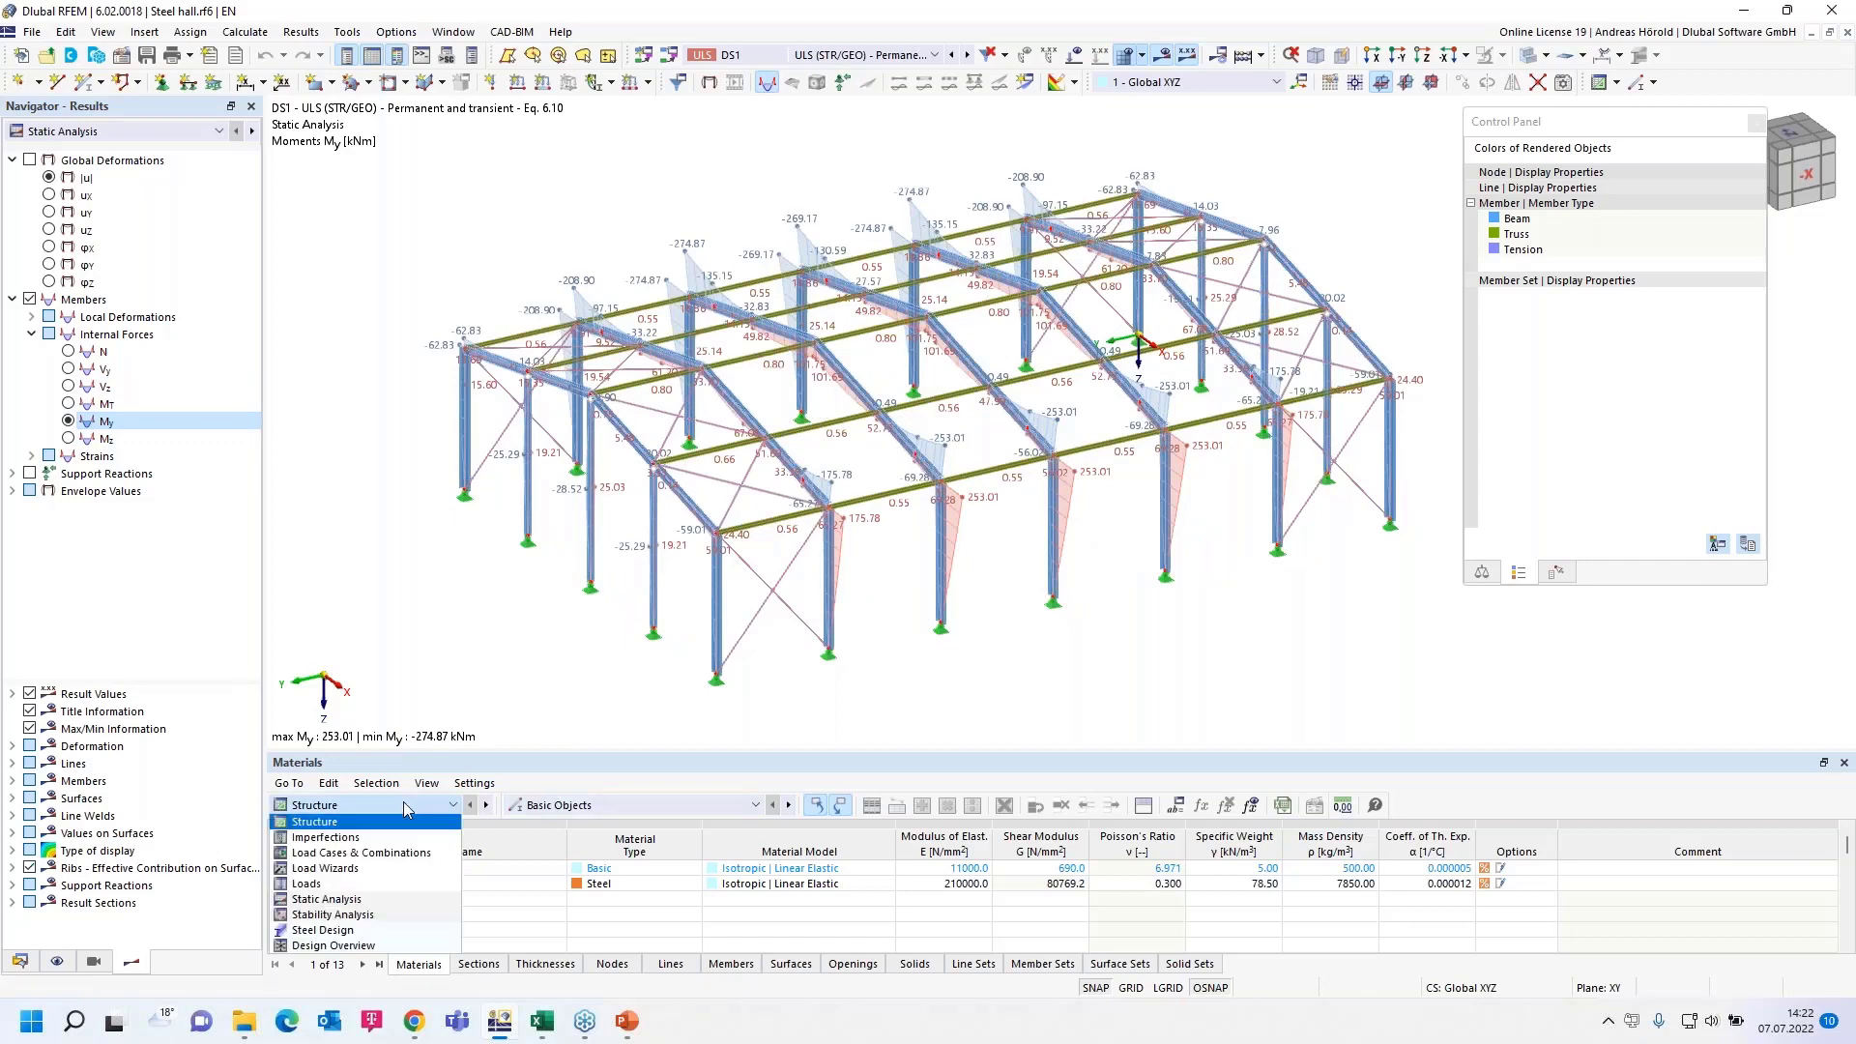
pyautogui.click(370, 899)
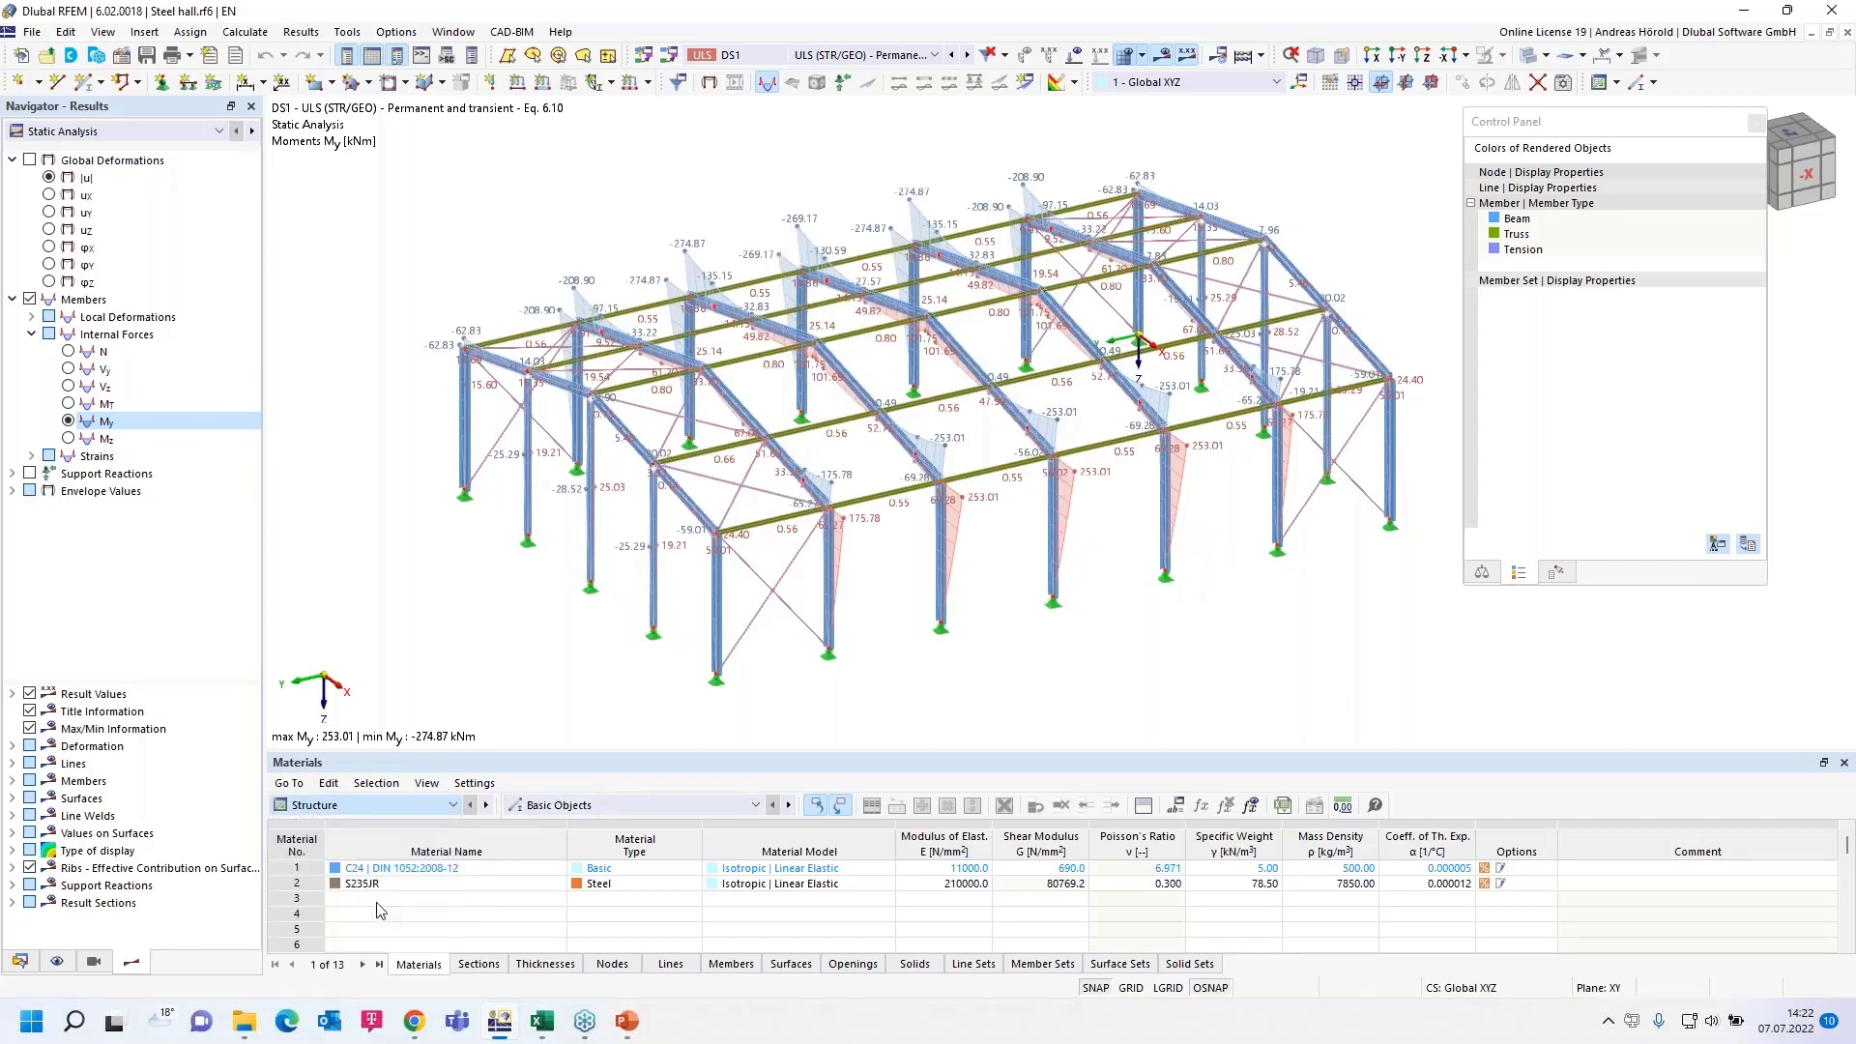
pyautogui.click(624, 807)
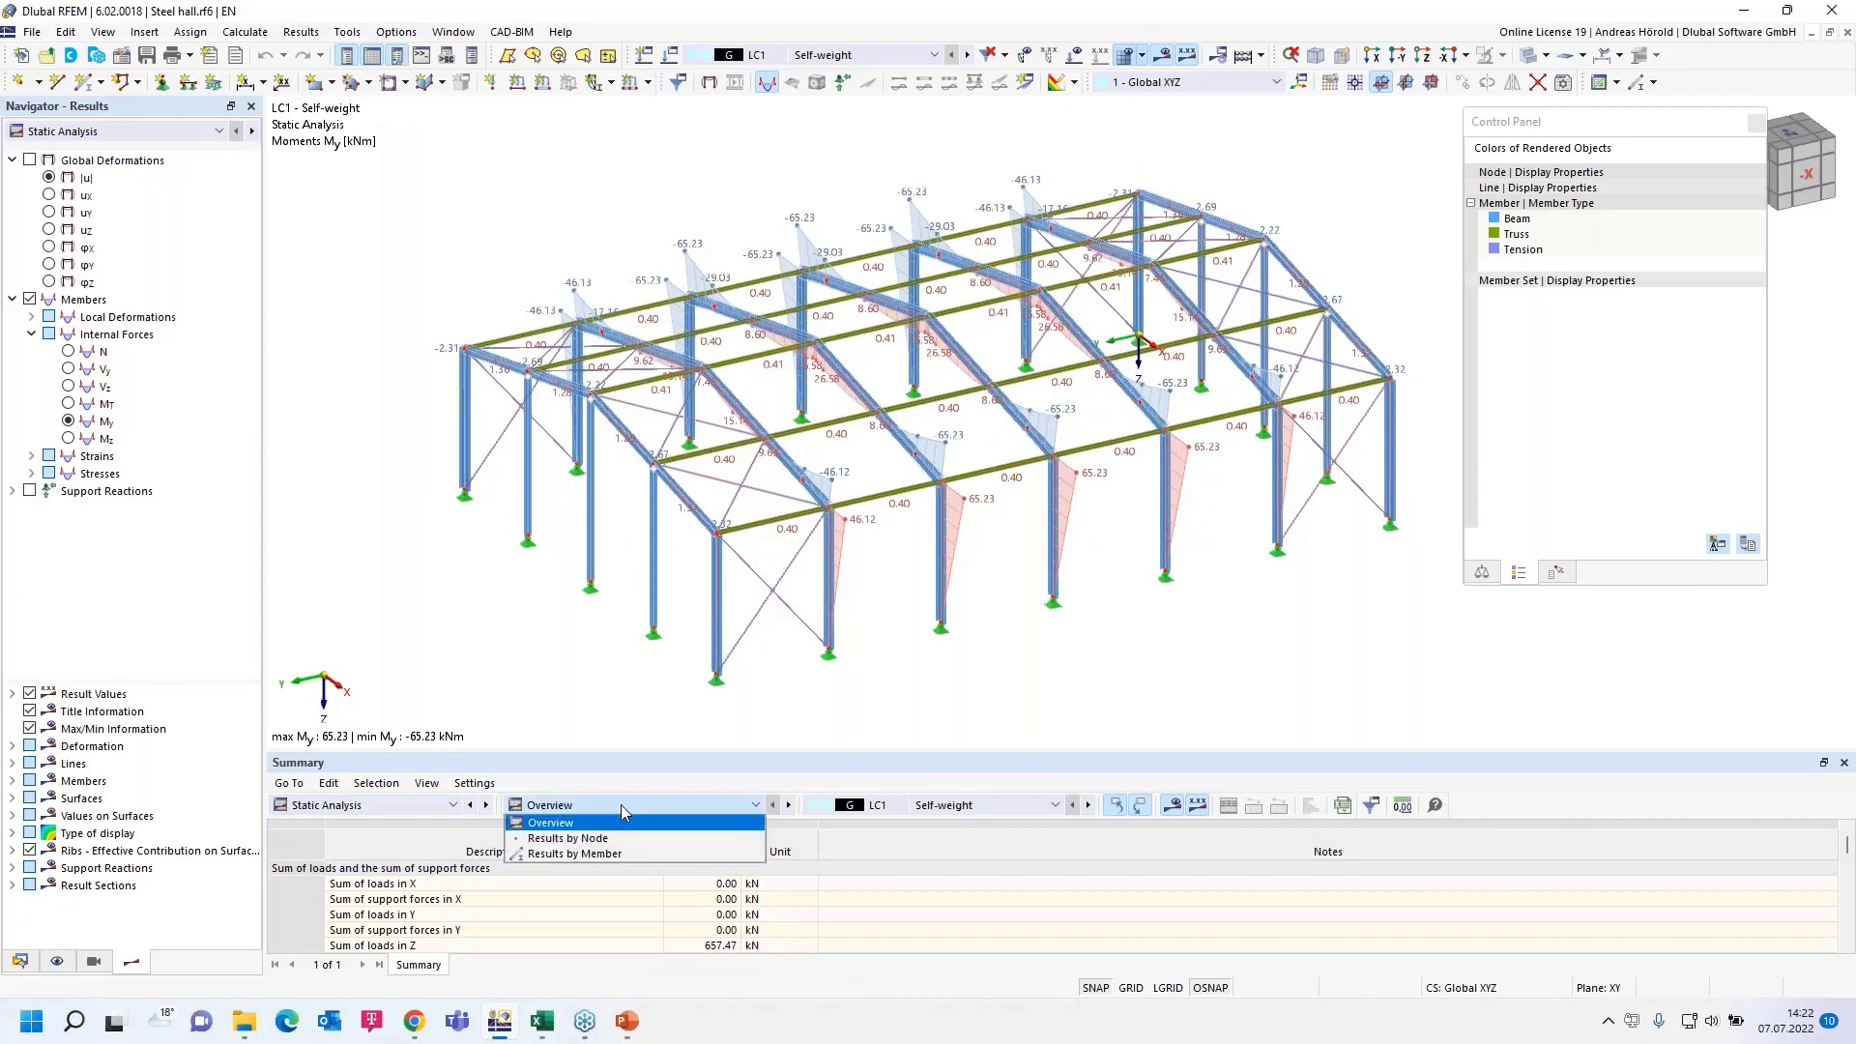
pyautogui.click(634, 859)
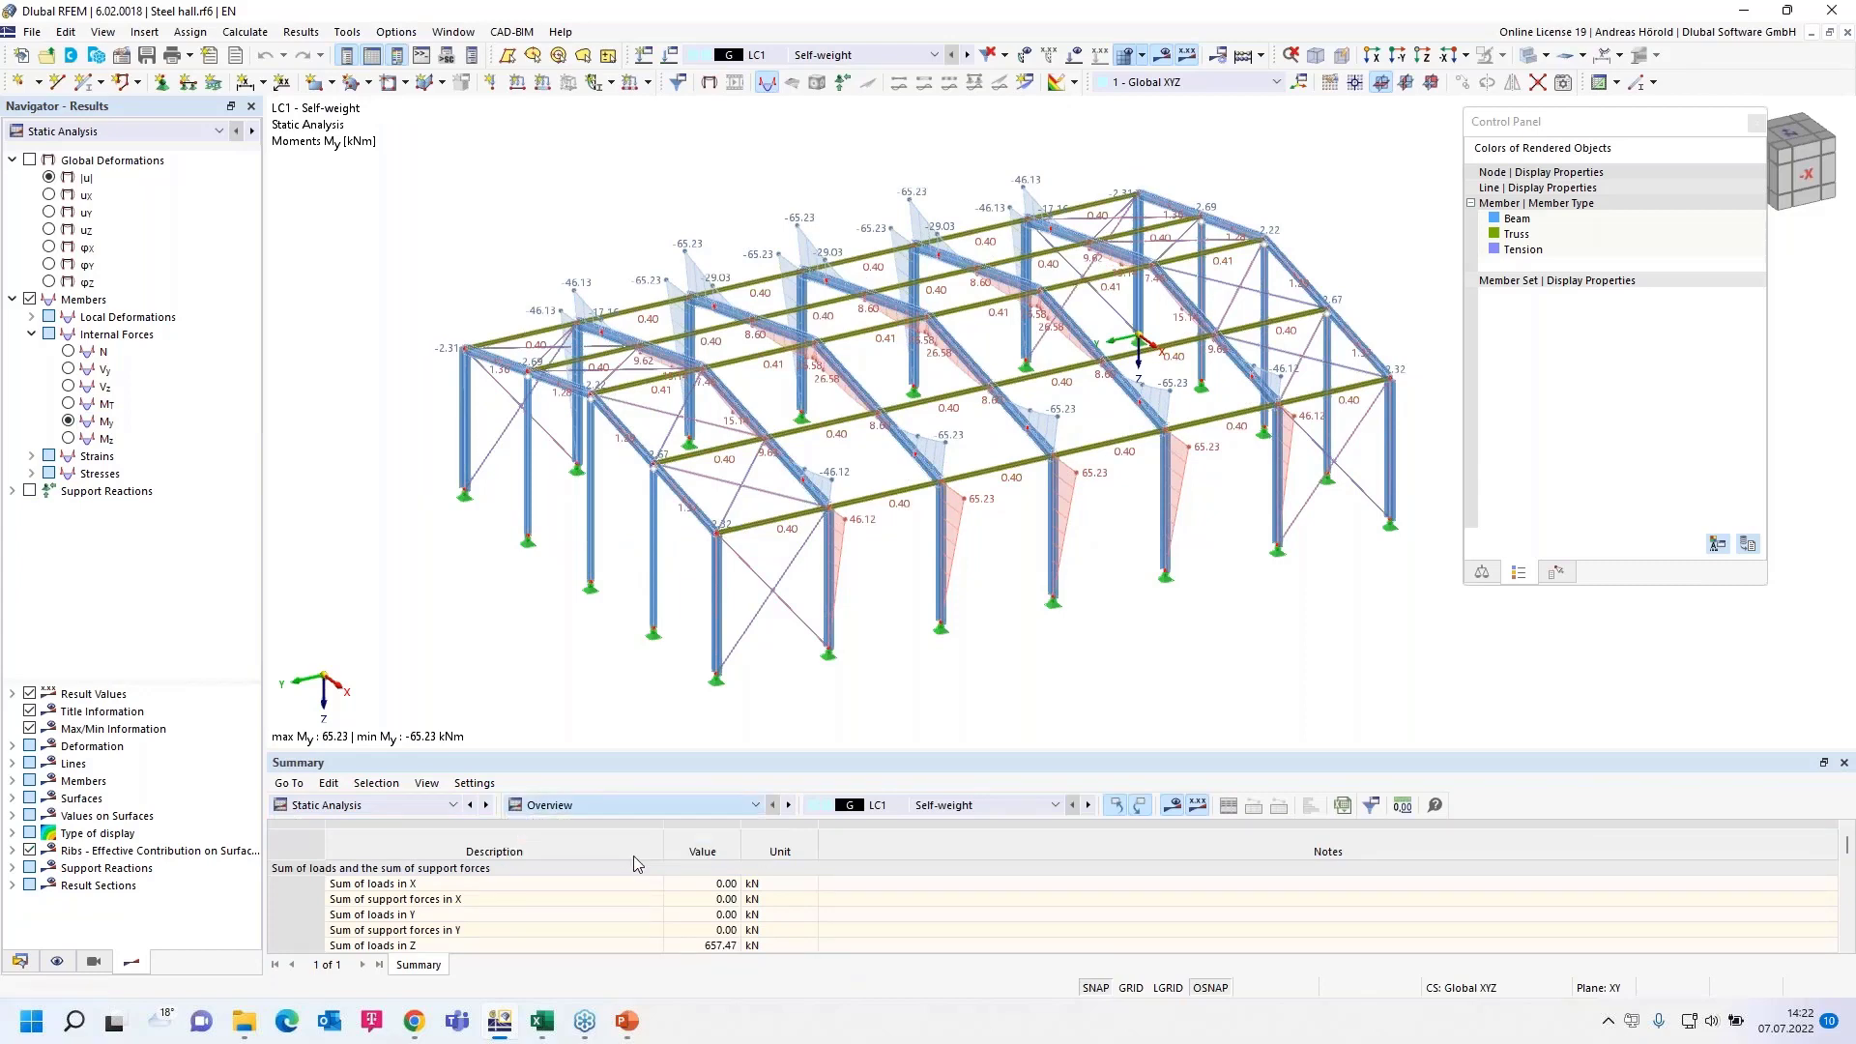
pyautogui.click(1001, 806)
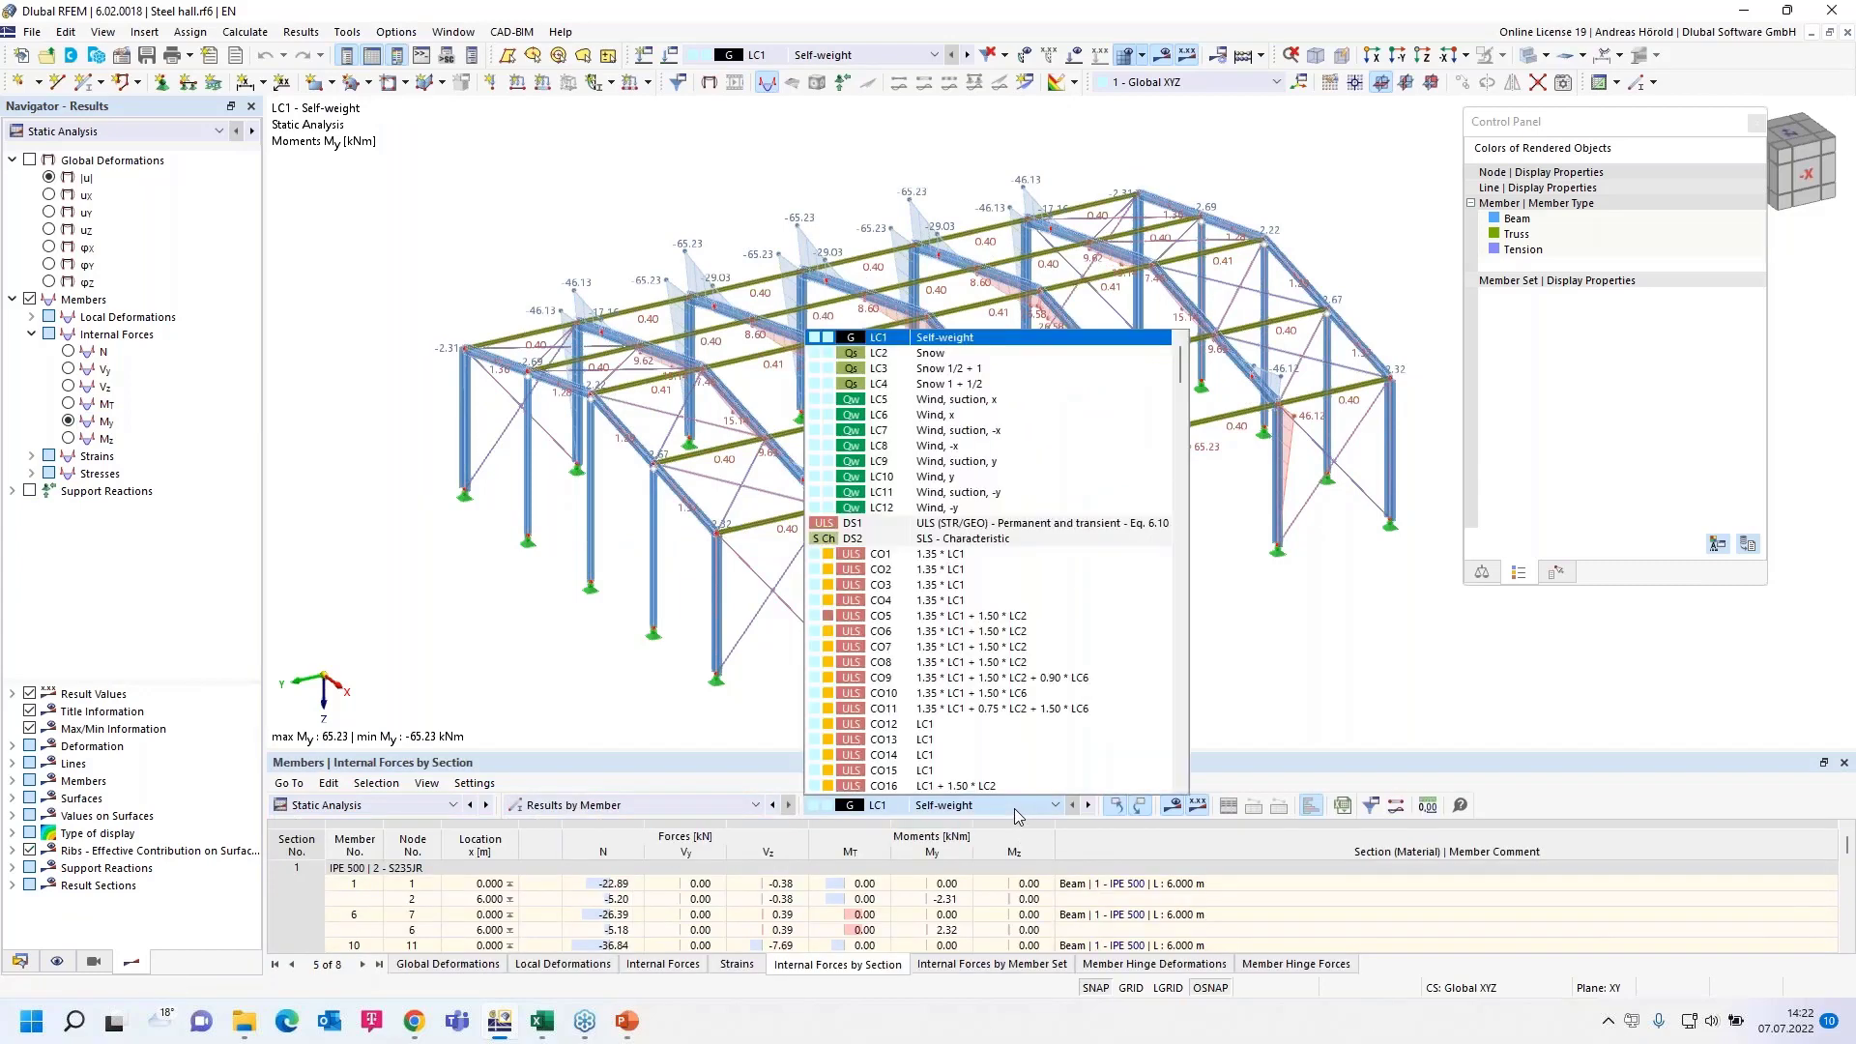
pyautogui.click(959, 525)
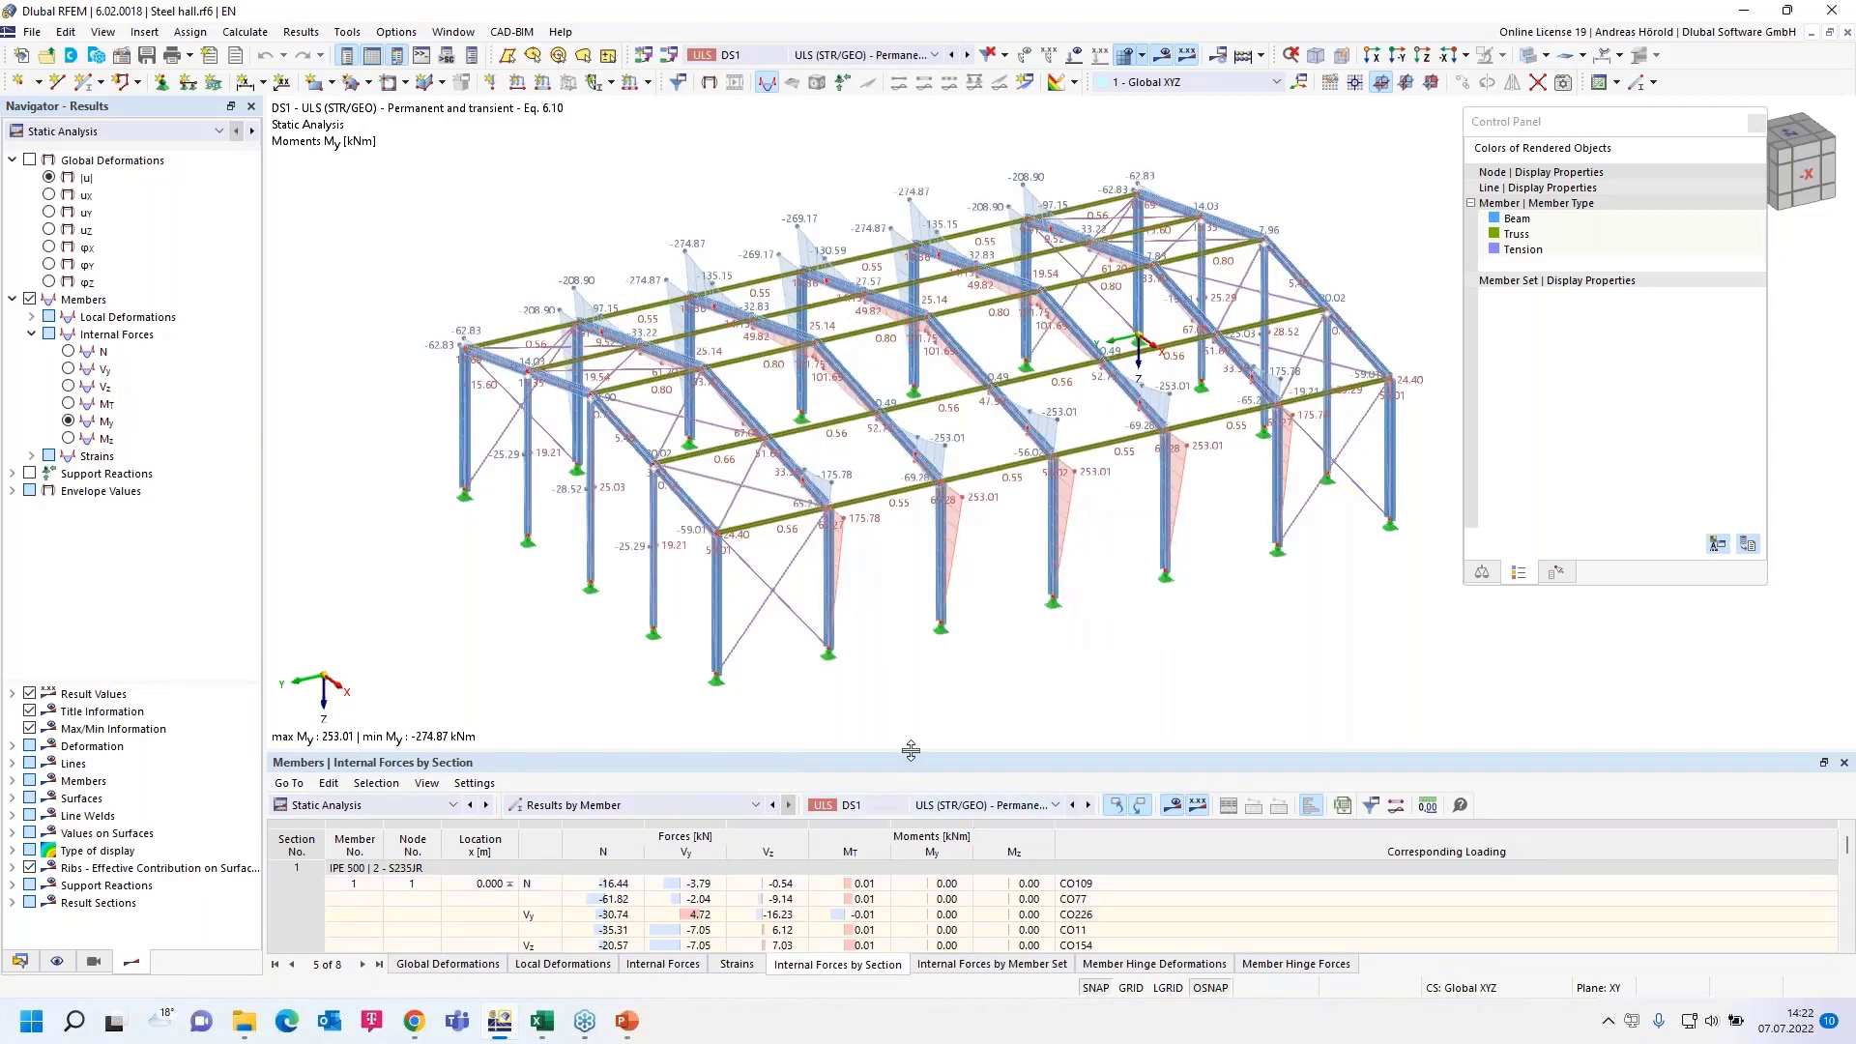
pyautogui.moveTo(911, 749); pyautogui.dragTo(910, 586)
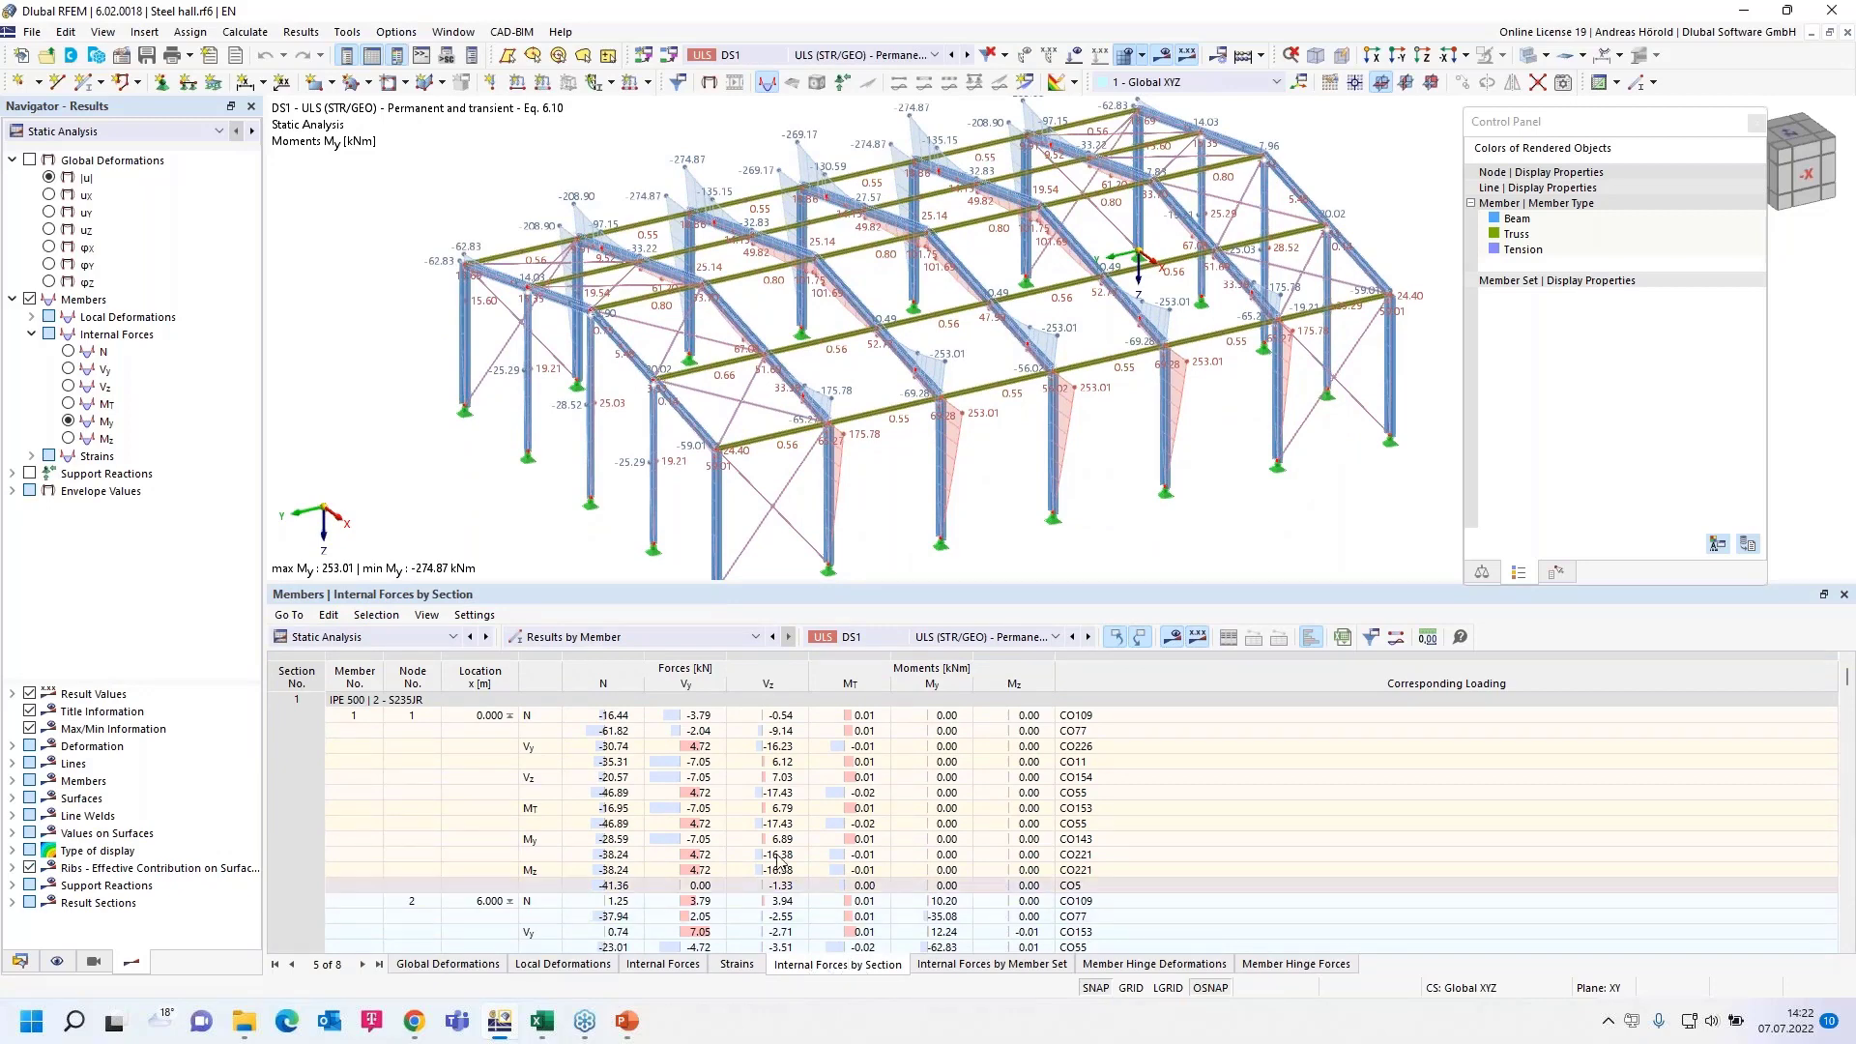
pyautogui.scroll(-5, 955, 790)
pyautogui.scroll(-5, 956, 791)
pyautogui.scroll(-5, 956, 791)
pyautogui.scroll(-5, 956, 790)
pyautogui.scroll(-5, 956, 791)
pyautogui.scroll(-5, 956, 791)
pyautogui.scroll(-5, 956, 791)
pyautogui.scroll(-5, 957, 790)
pyautogui.scroll(-5, 956, 790)
pyautogui.scroll(-5, 956, 791)
pyautogui.scroll(-5, 955, 791)
pyautogui.scroll(-5, 955, 788)
pyautogui.scroll(-5, 956, 788)
pyautogui.scroll(-5, 956, 788)
pyautogui.scroll(-5, 956, 787)
pyautogui.click(957, 784)
pyautogui.moveTo(1847, 733); pyautogui.dragTo(1848, 669)
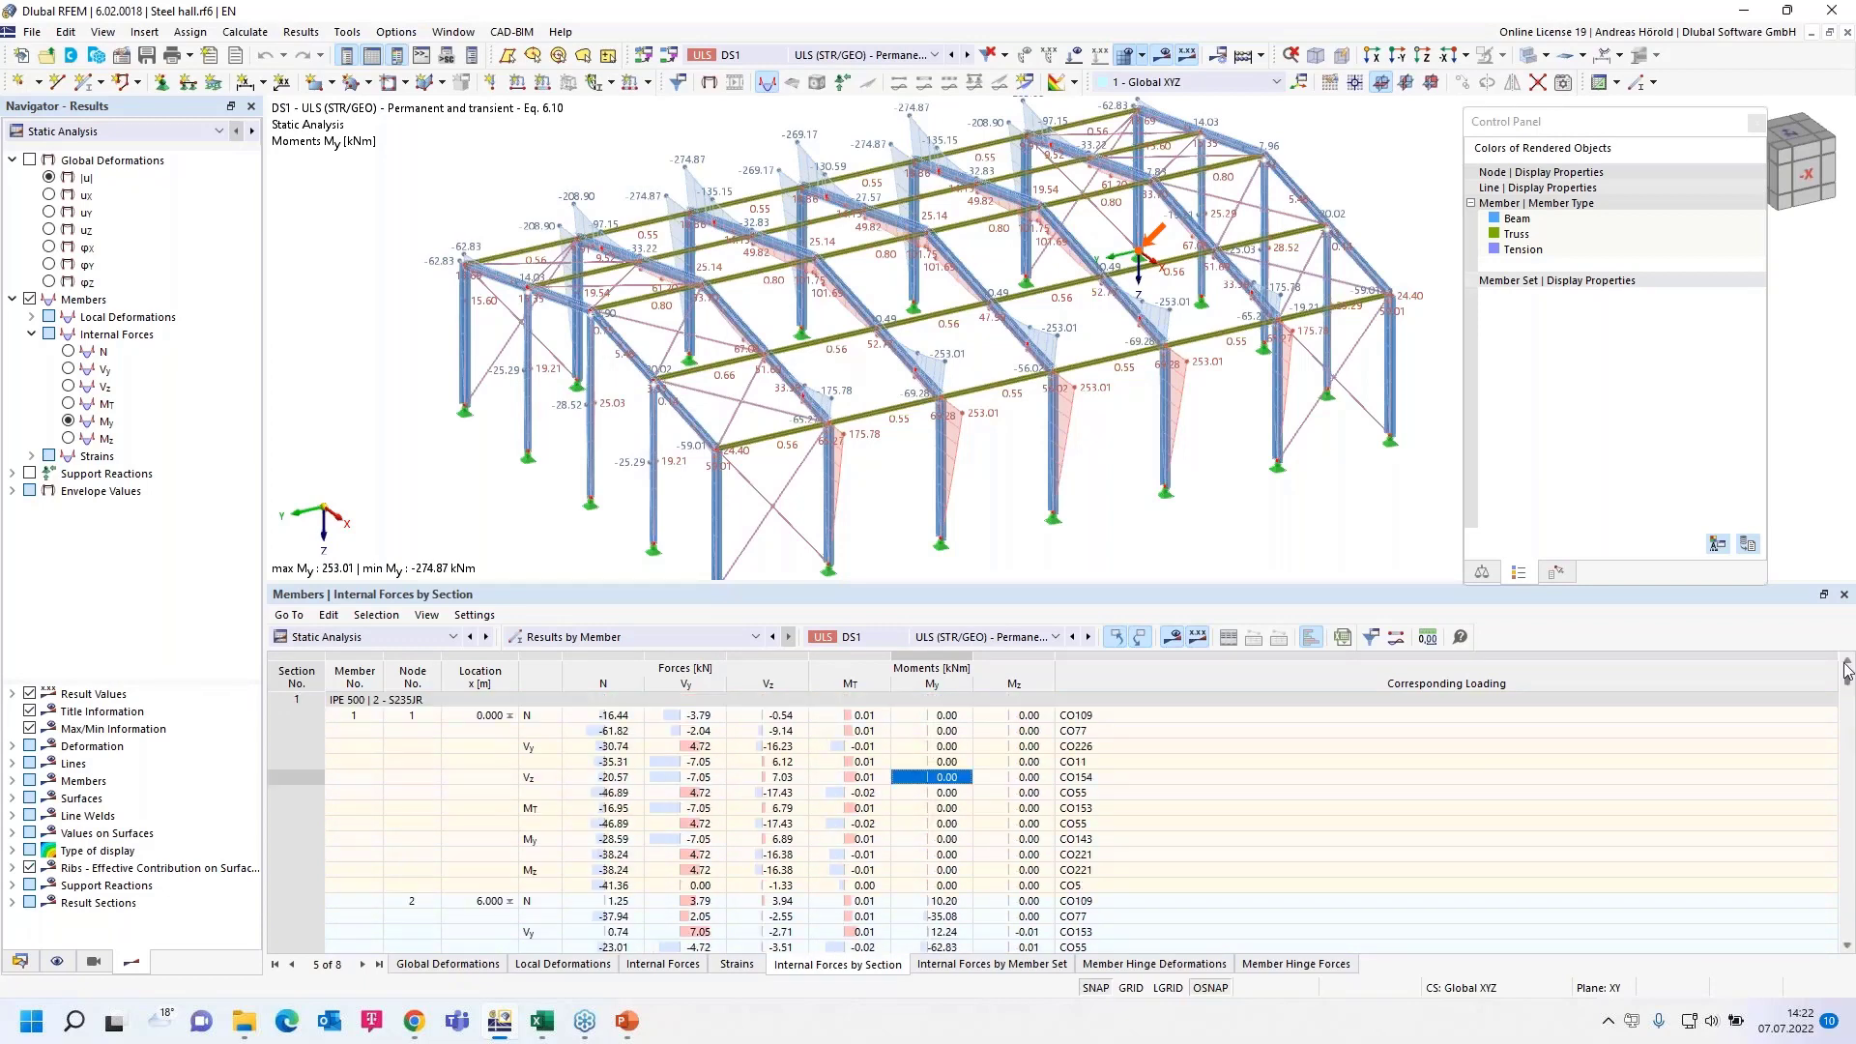
# Step: Uncheck the member start, end/internal point, extreme and corresponding-value envelope rows in Result Table Manager
pyautogui.click(1371, 638)
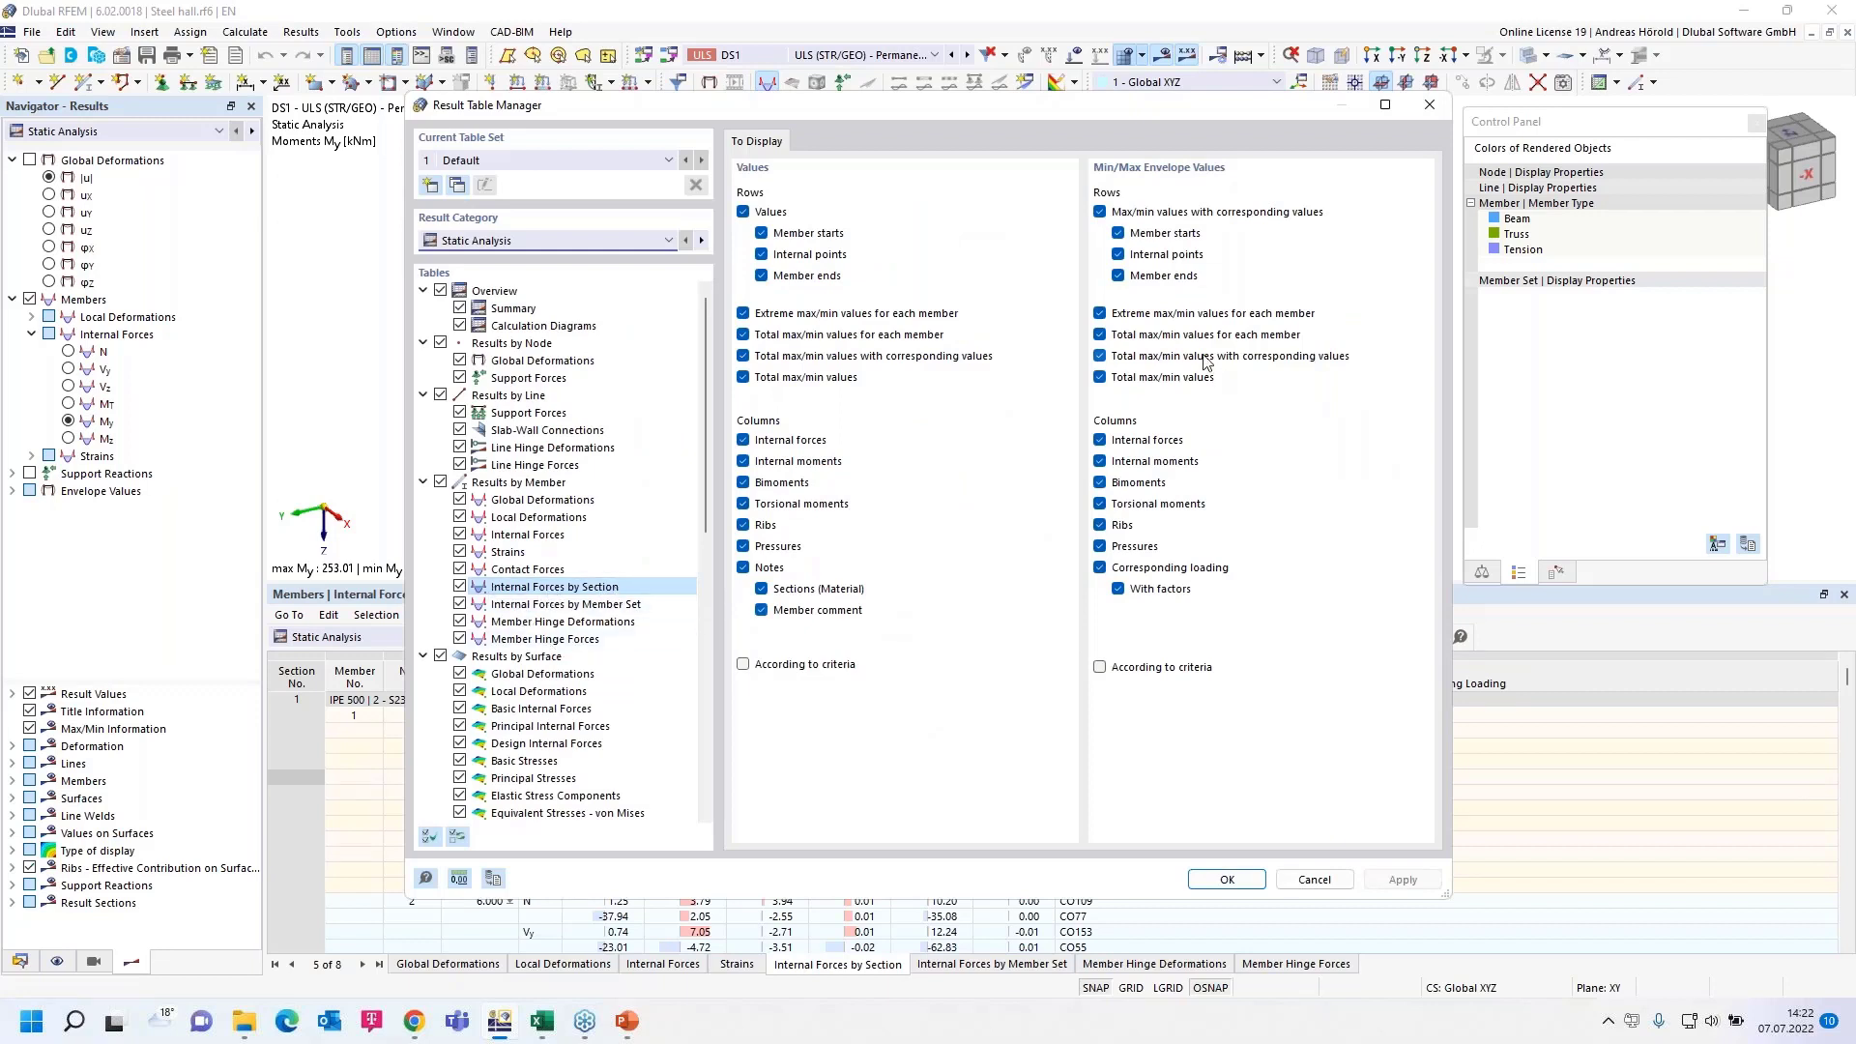
pyautogui.click(1117, 275)
pyautogui.click(1119, 232)
pyautogui.click(1099, 314)
pyautogui.click(1100, 356)
pyautogui.click(1099, 378)
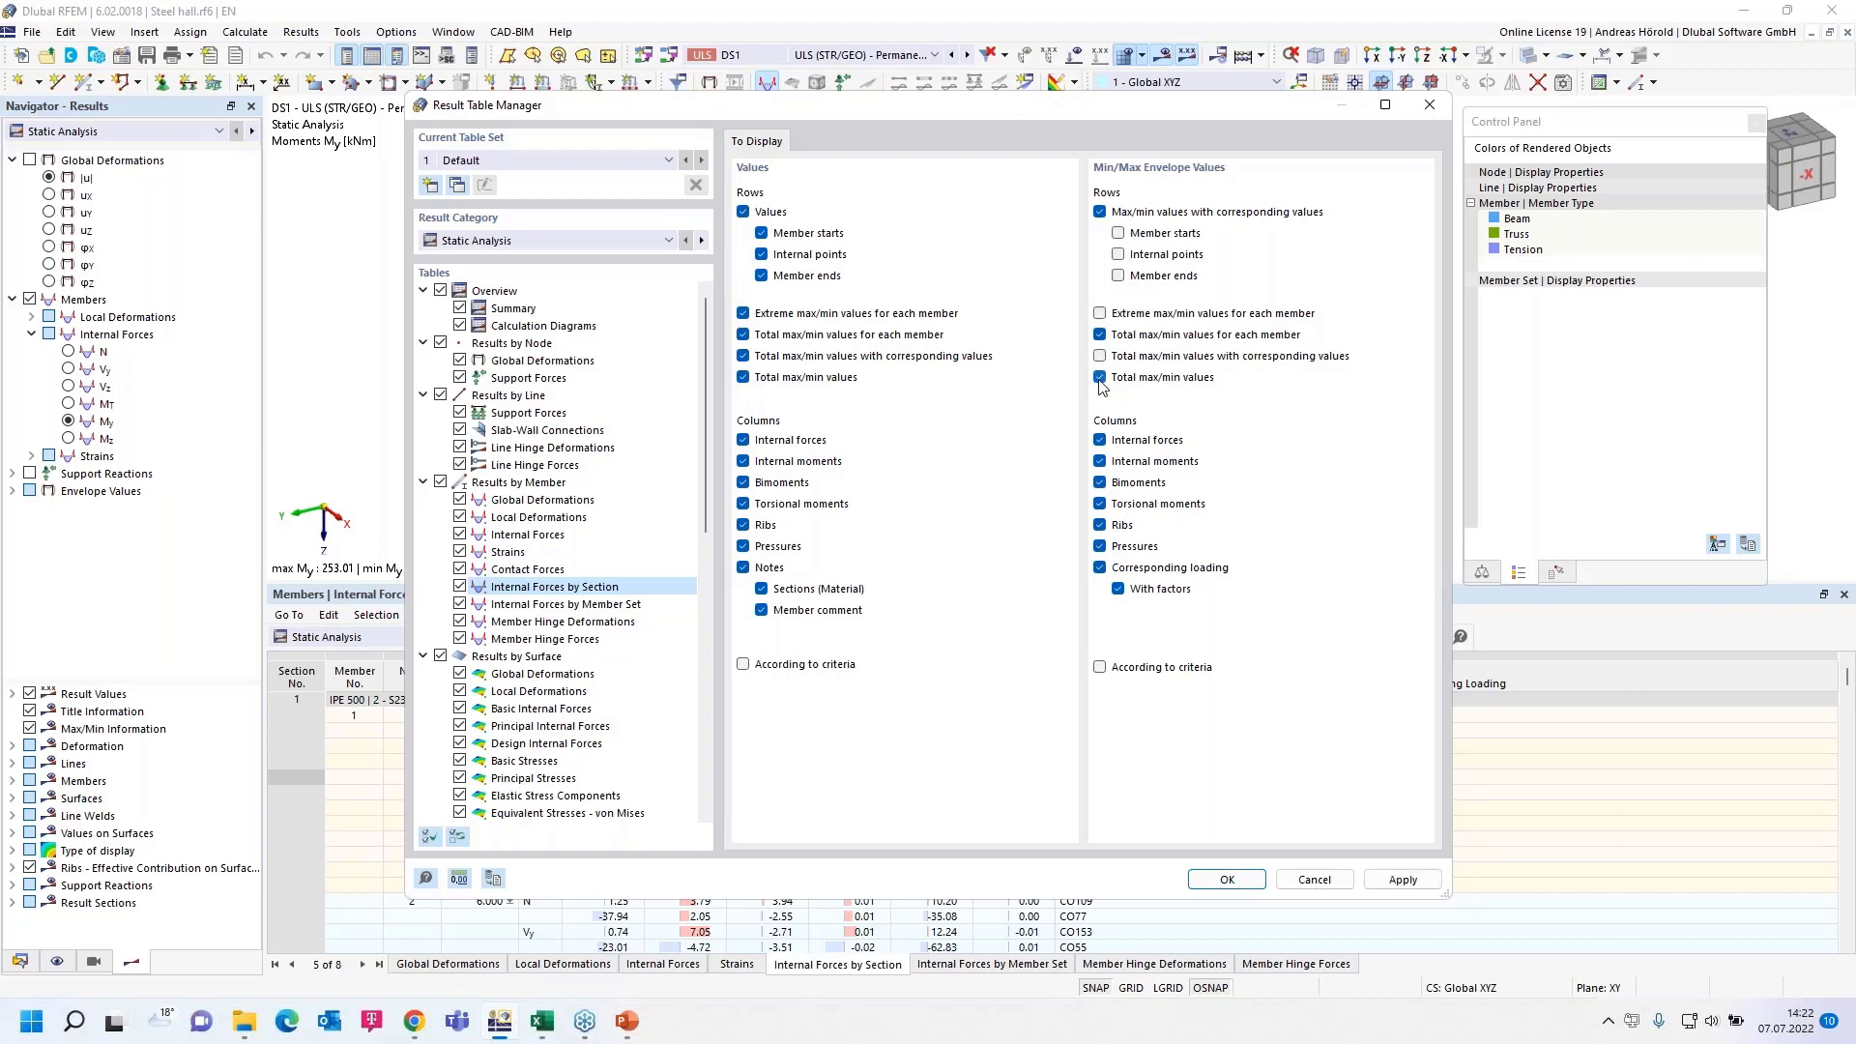
pyautogui.click(1215, 884)
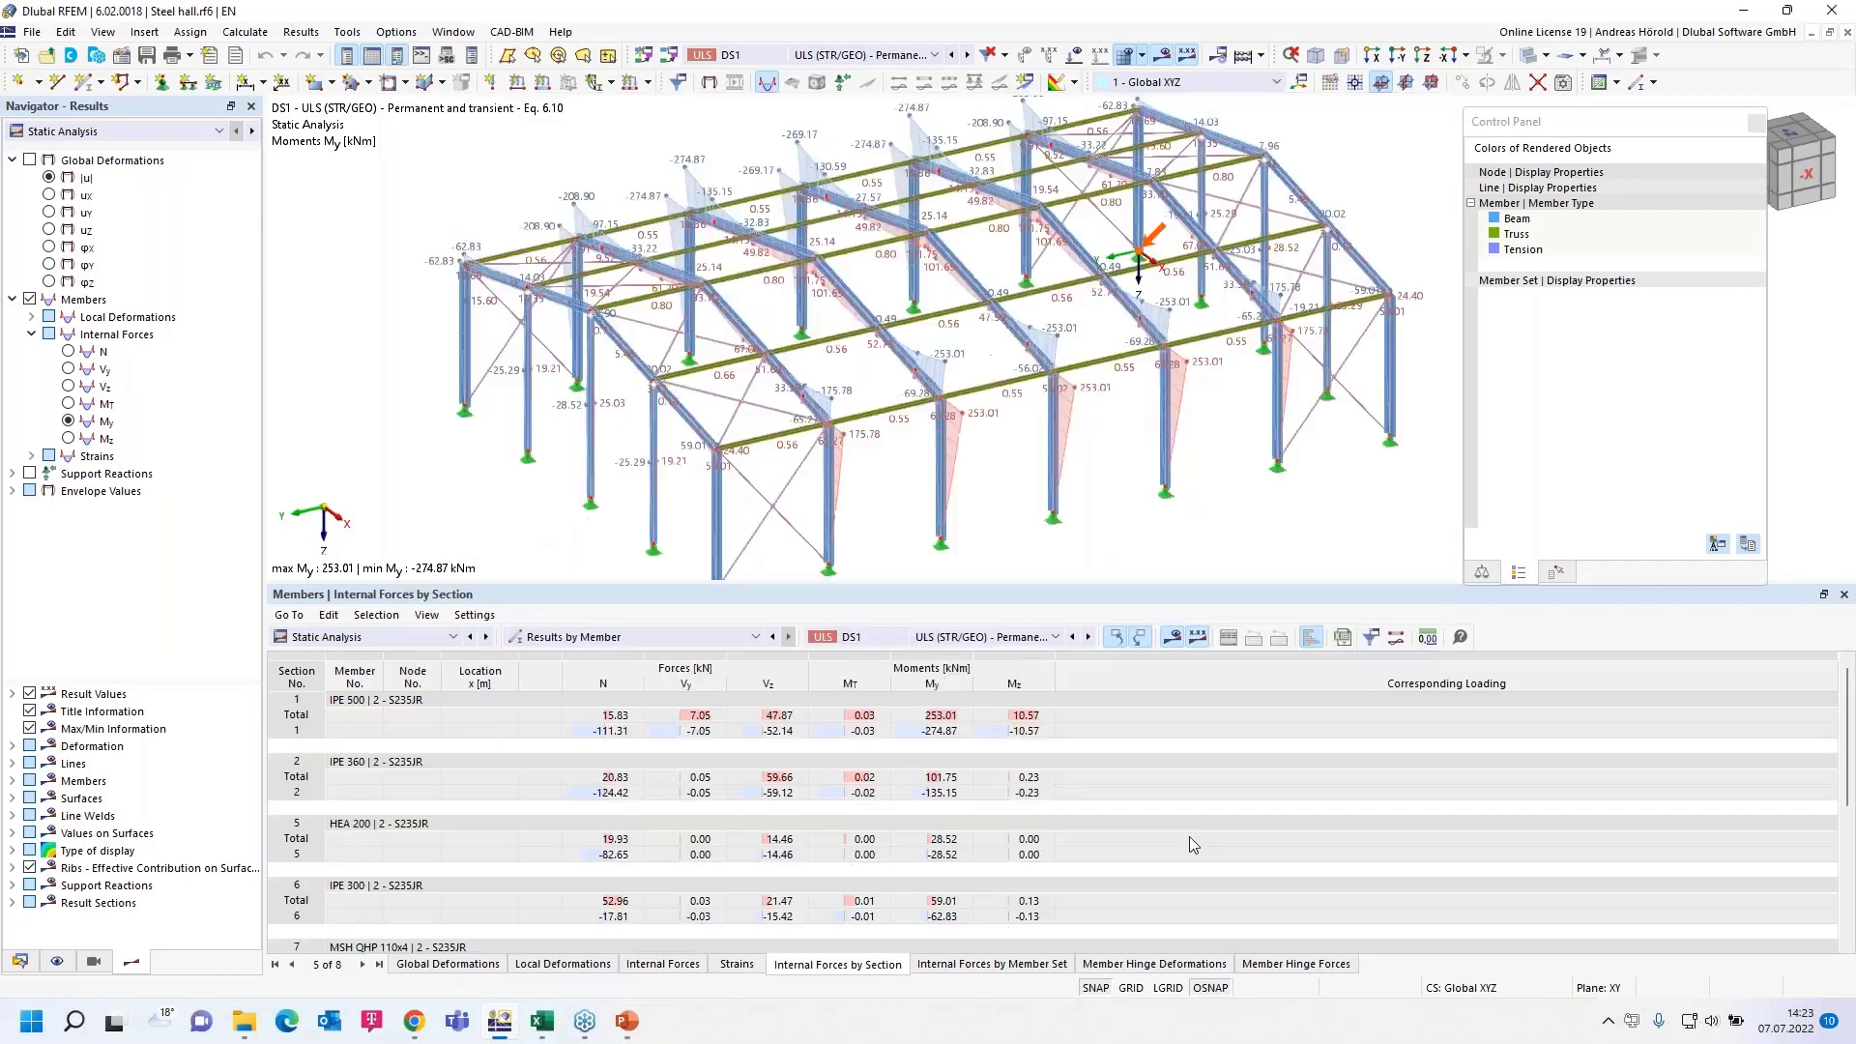
pyautogui.scroll(-3, 871, 813)
pyautogui.scroll(-3, 871, 812)
pyautogui.scroll(3, 867, 809)
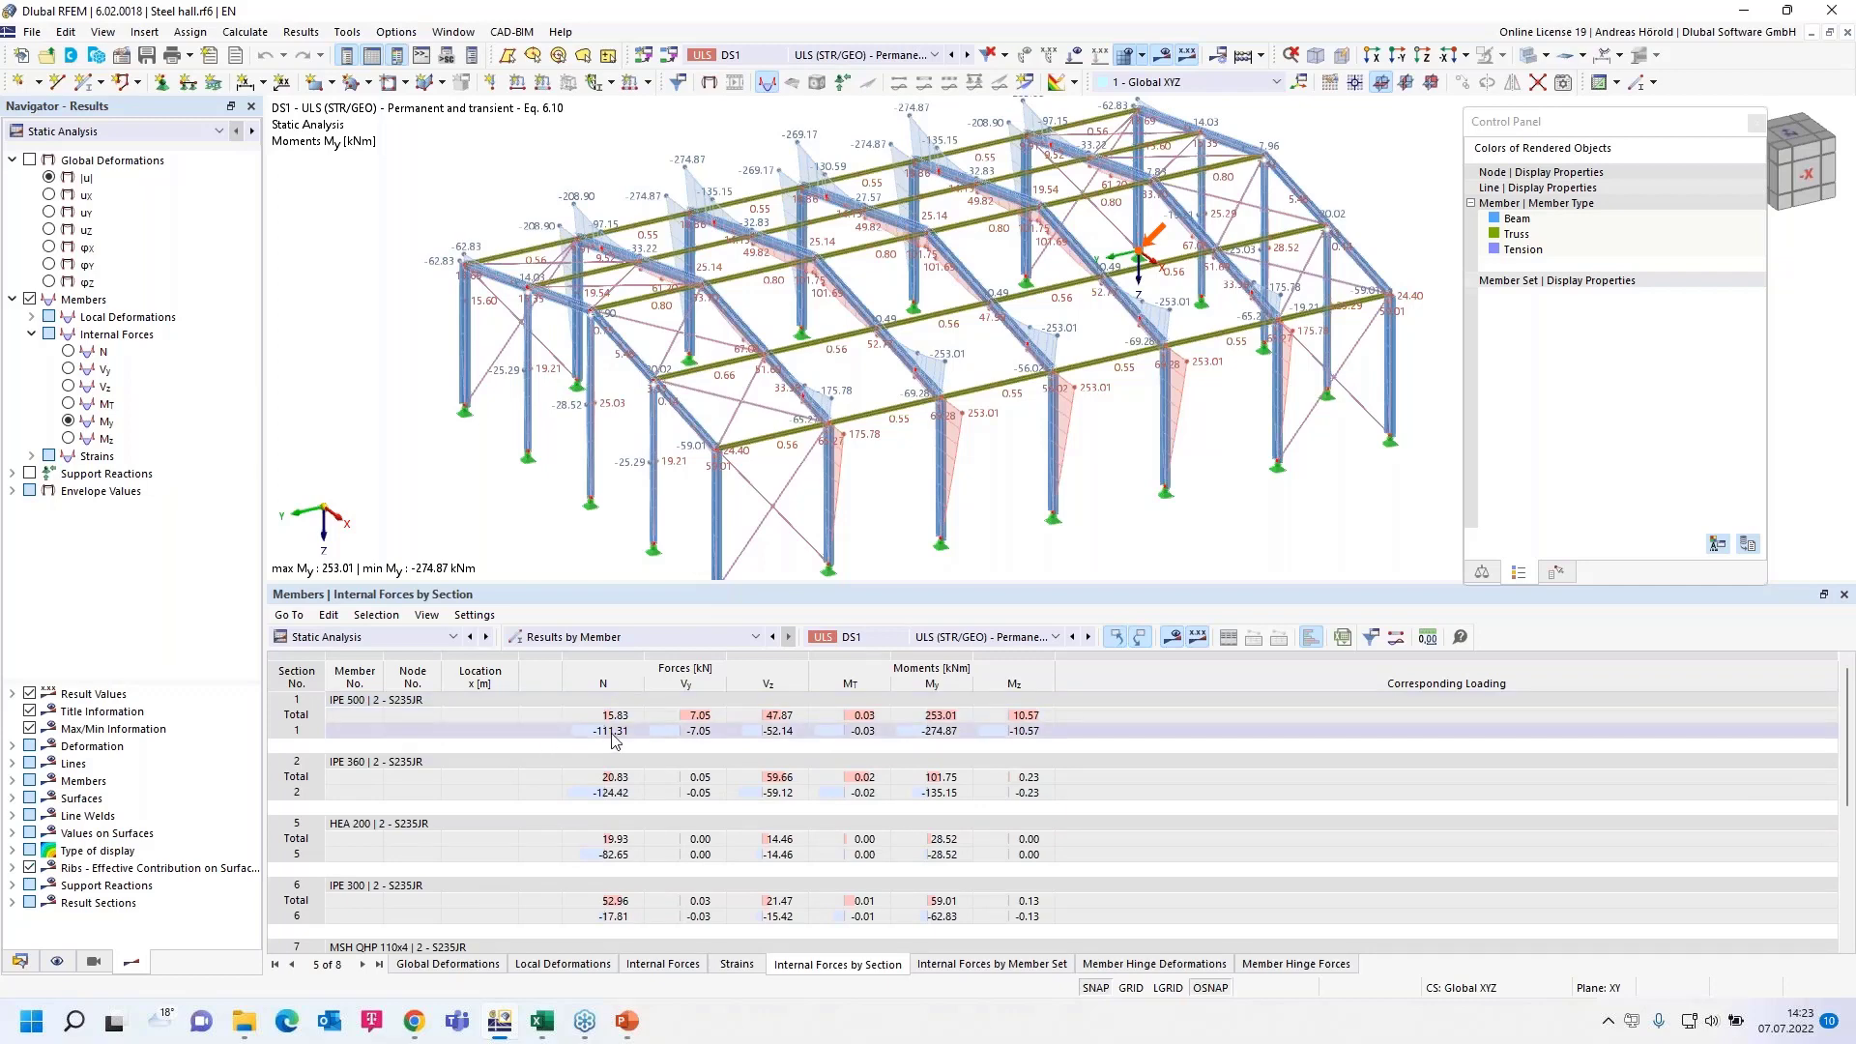
# Step: Enable extreme max/min values per member and disable total max/min values per member
pyautogui.click(1373, 643)
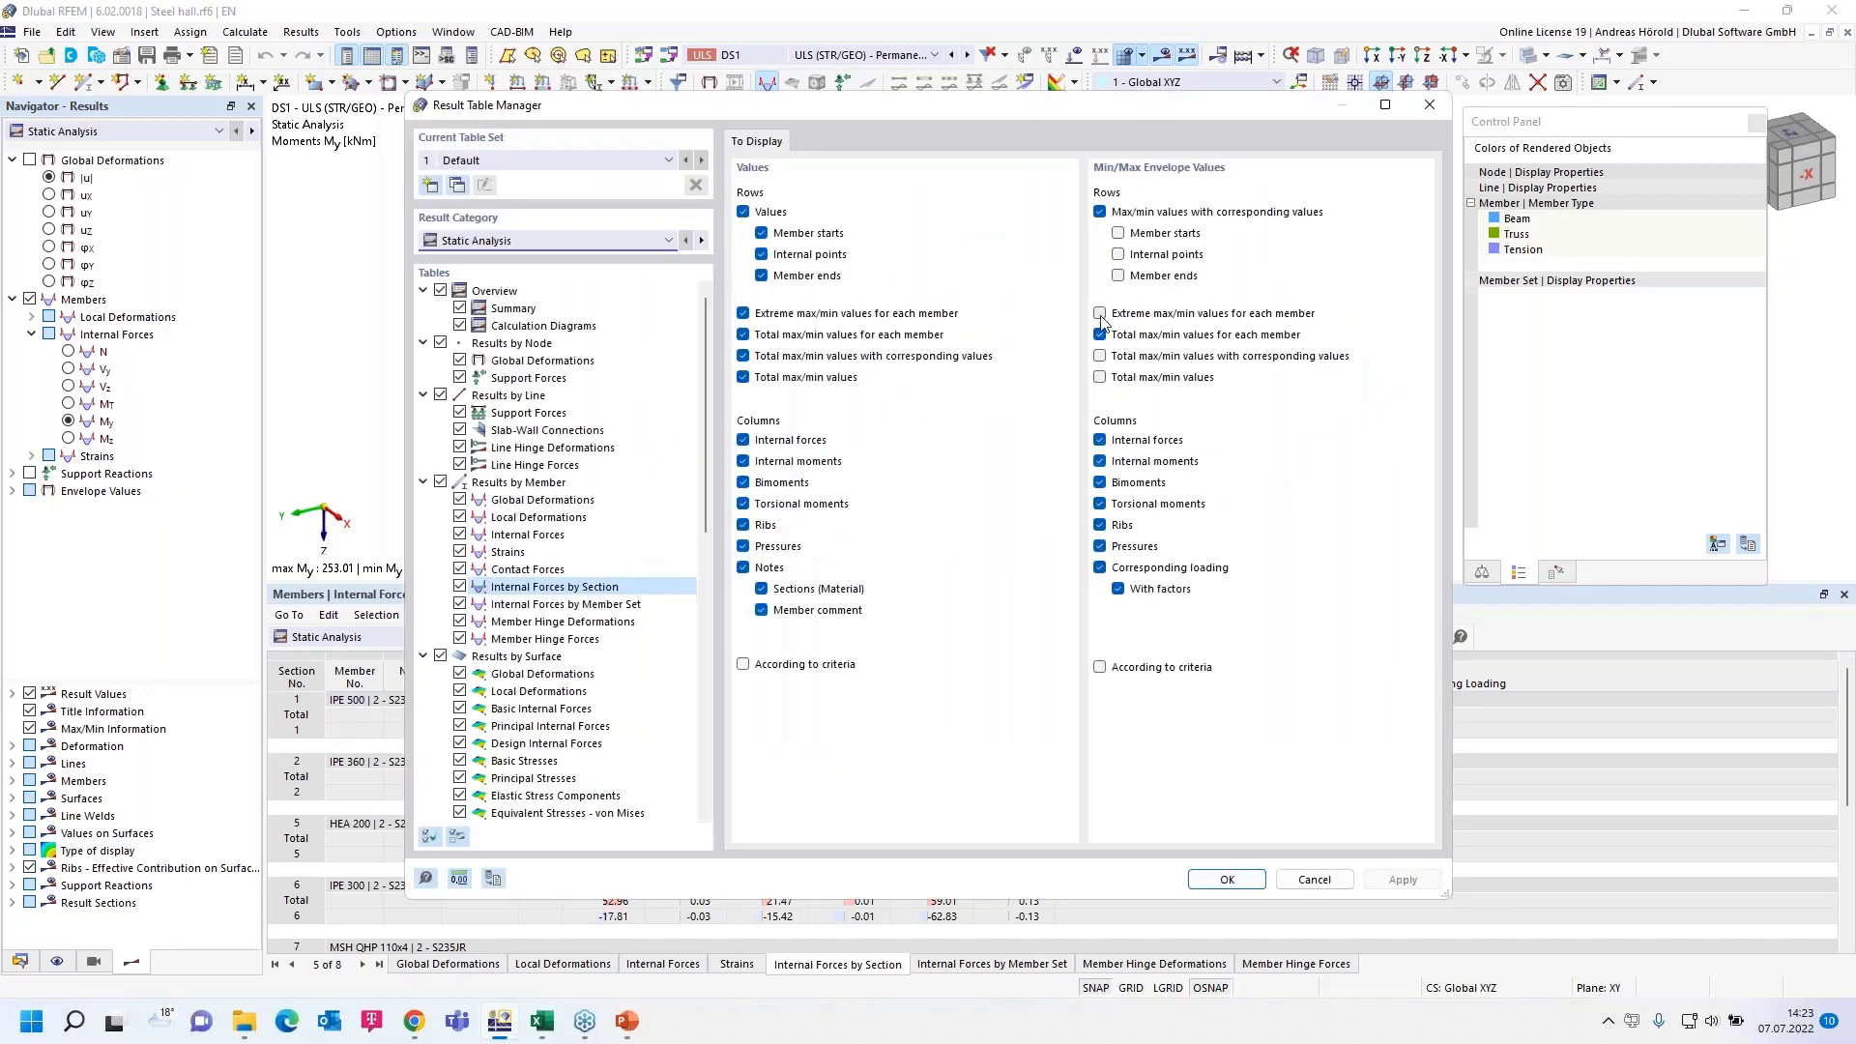
pyautogui.click(1102, 313)
pyautogui.click(1101, 334)
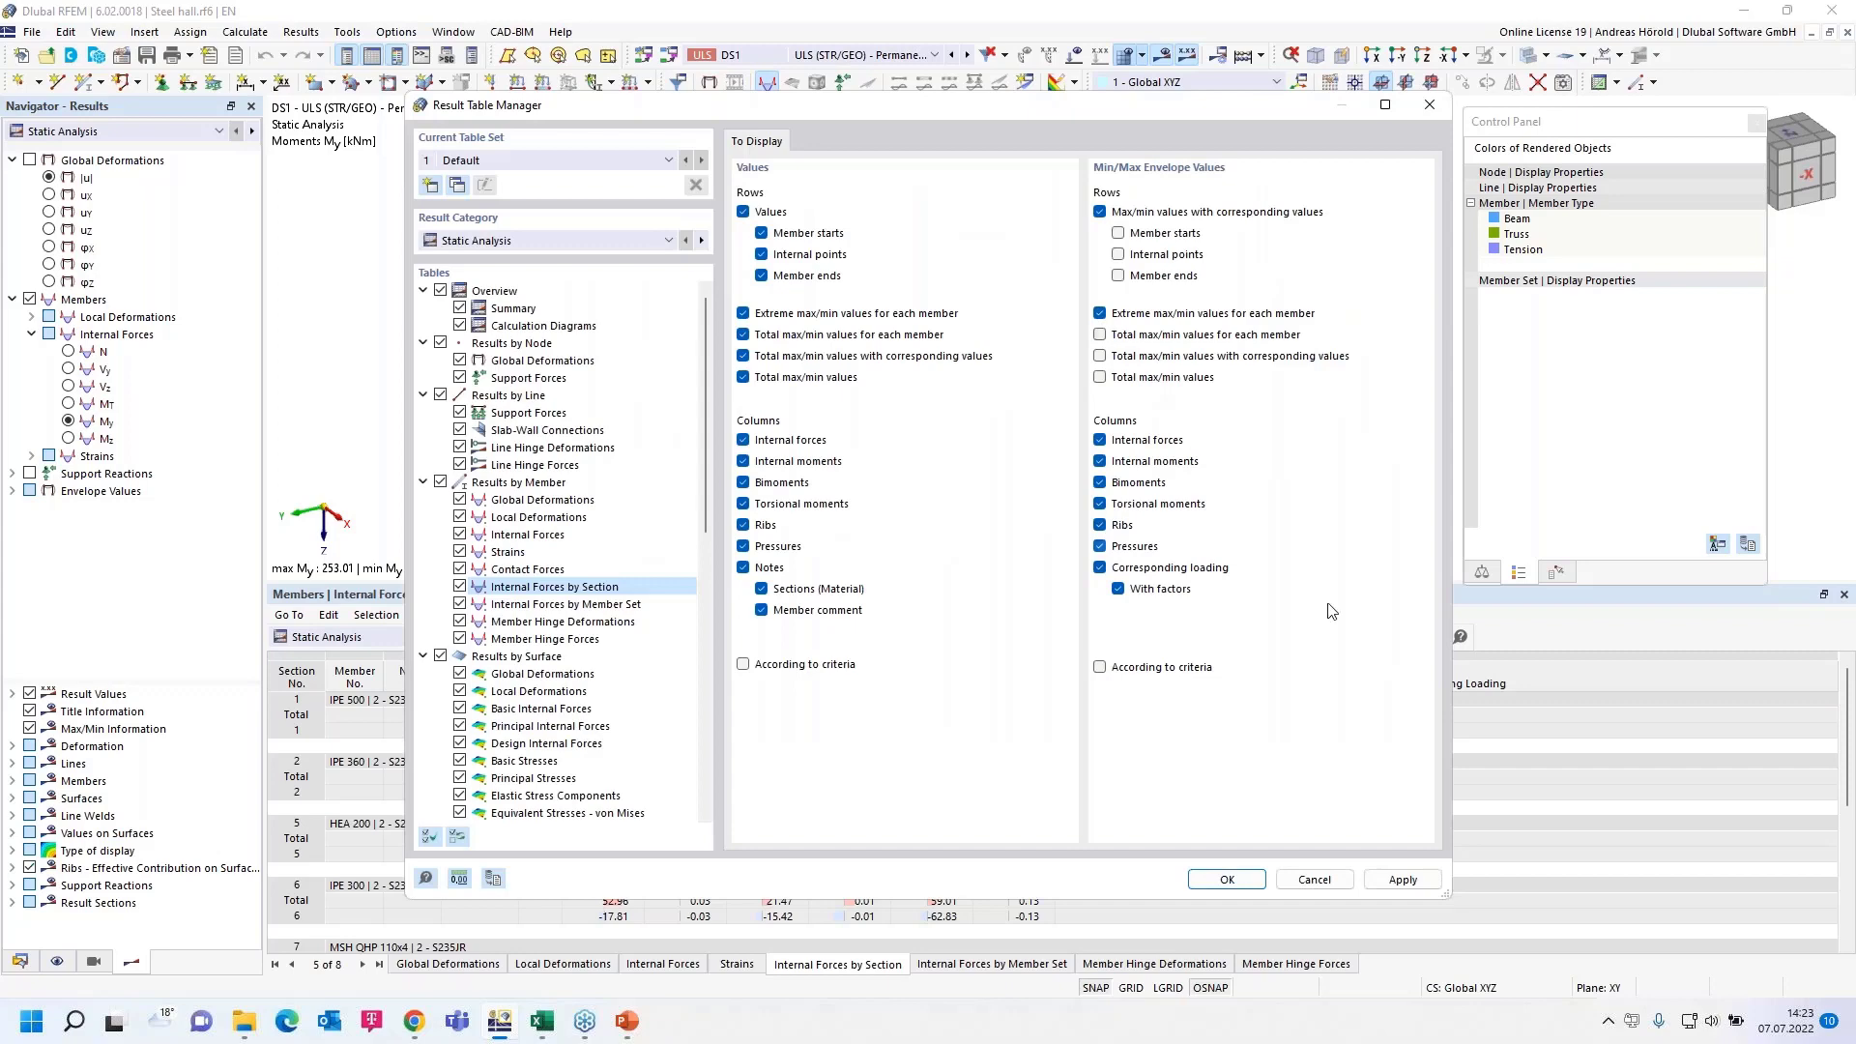
pyautogui.click(1226, 881)
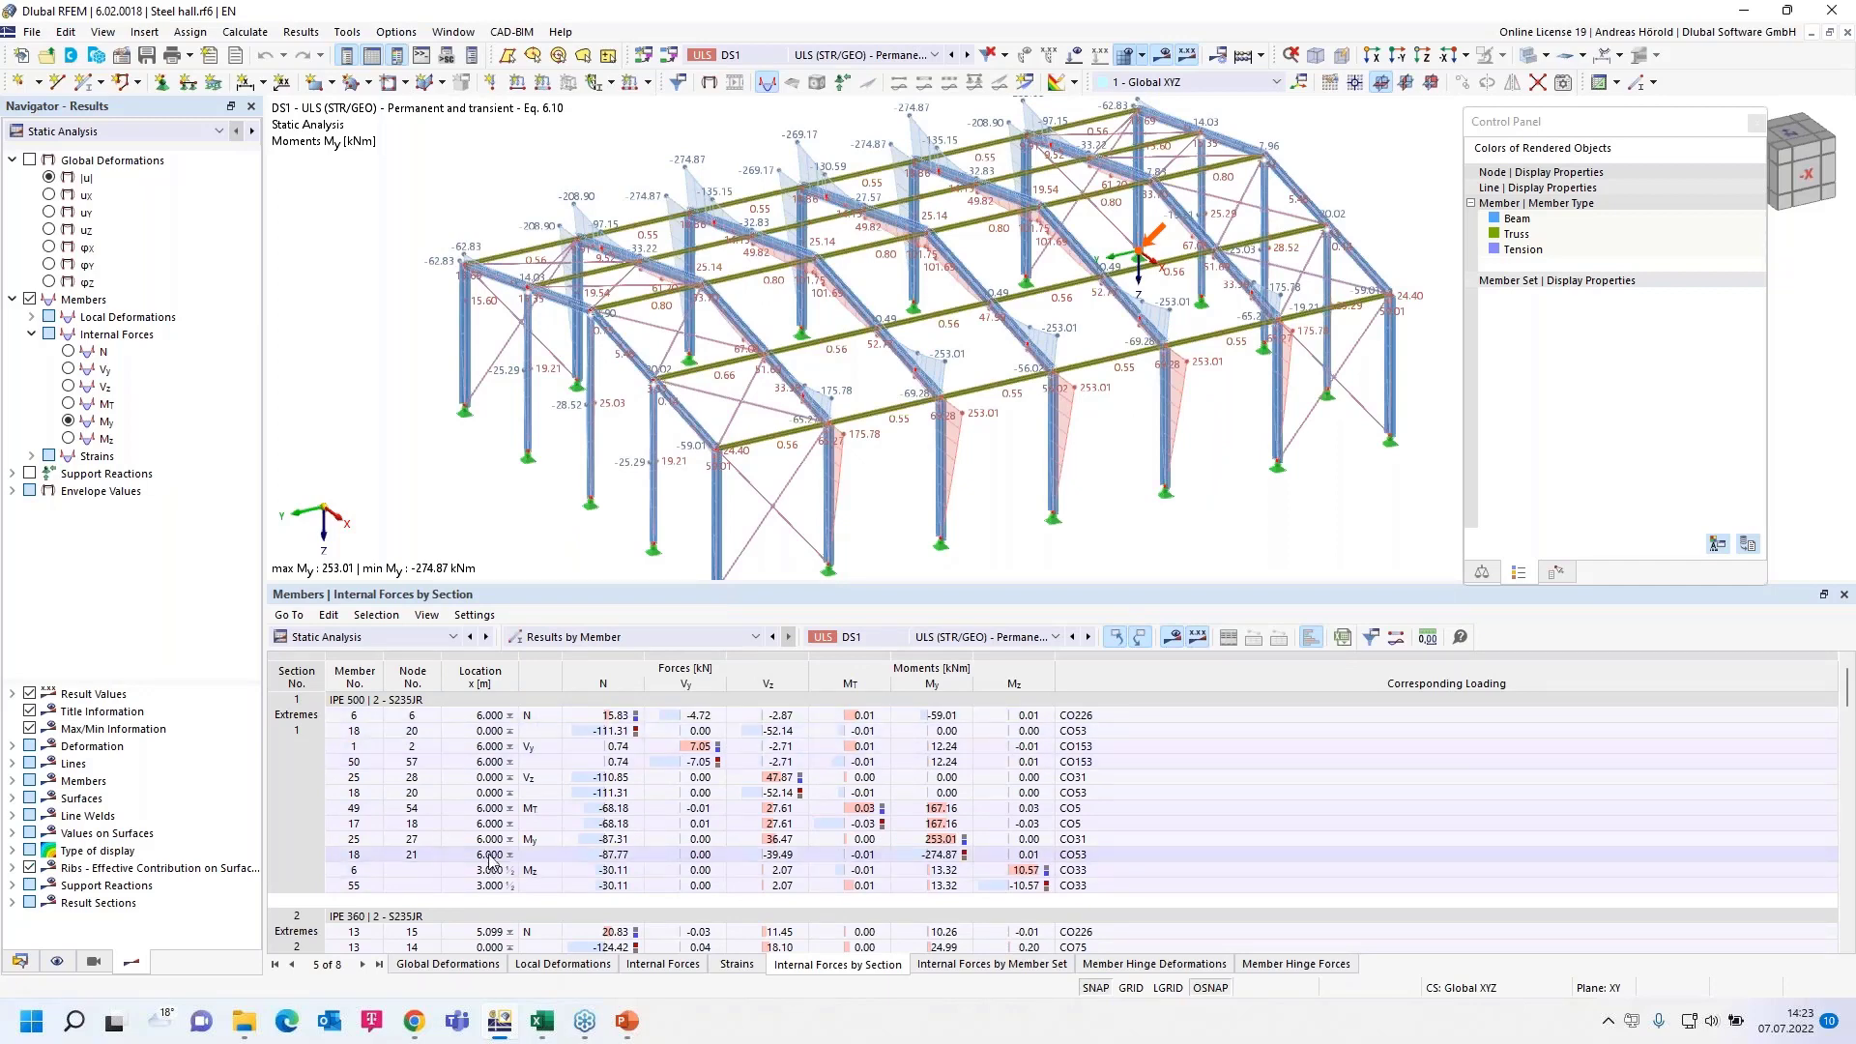
# Step: Locate member 25's maximum My in the model, then close the table settings unchanged
pyautogui.click(537, 841)
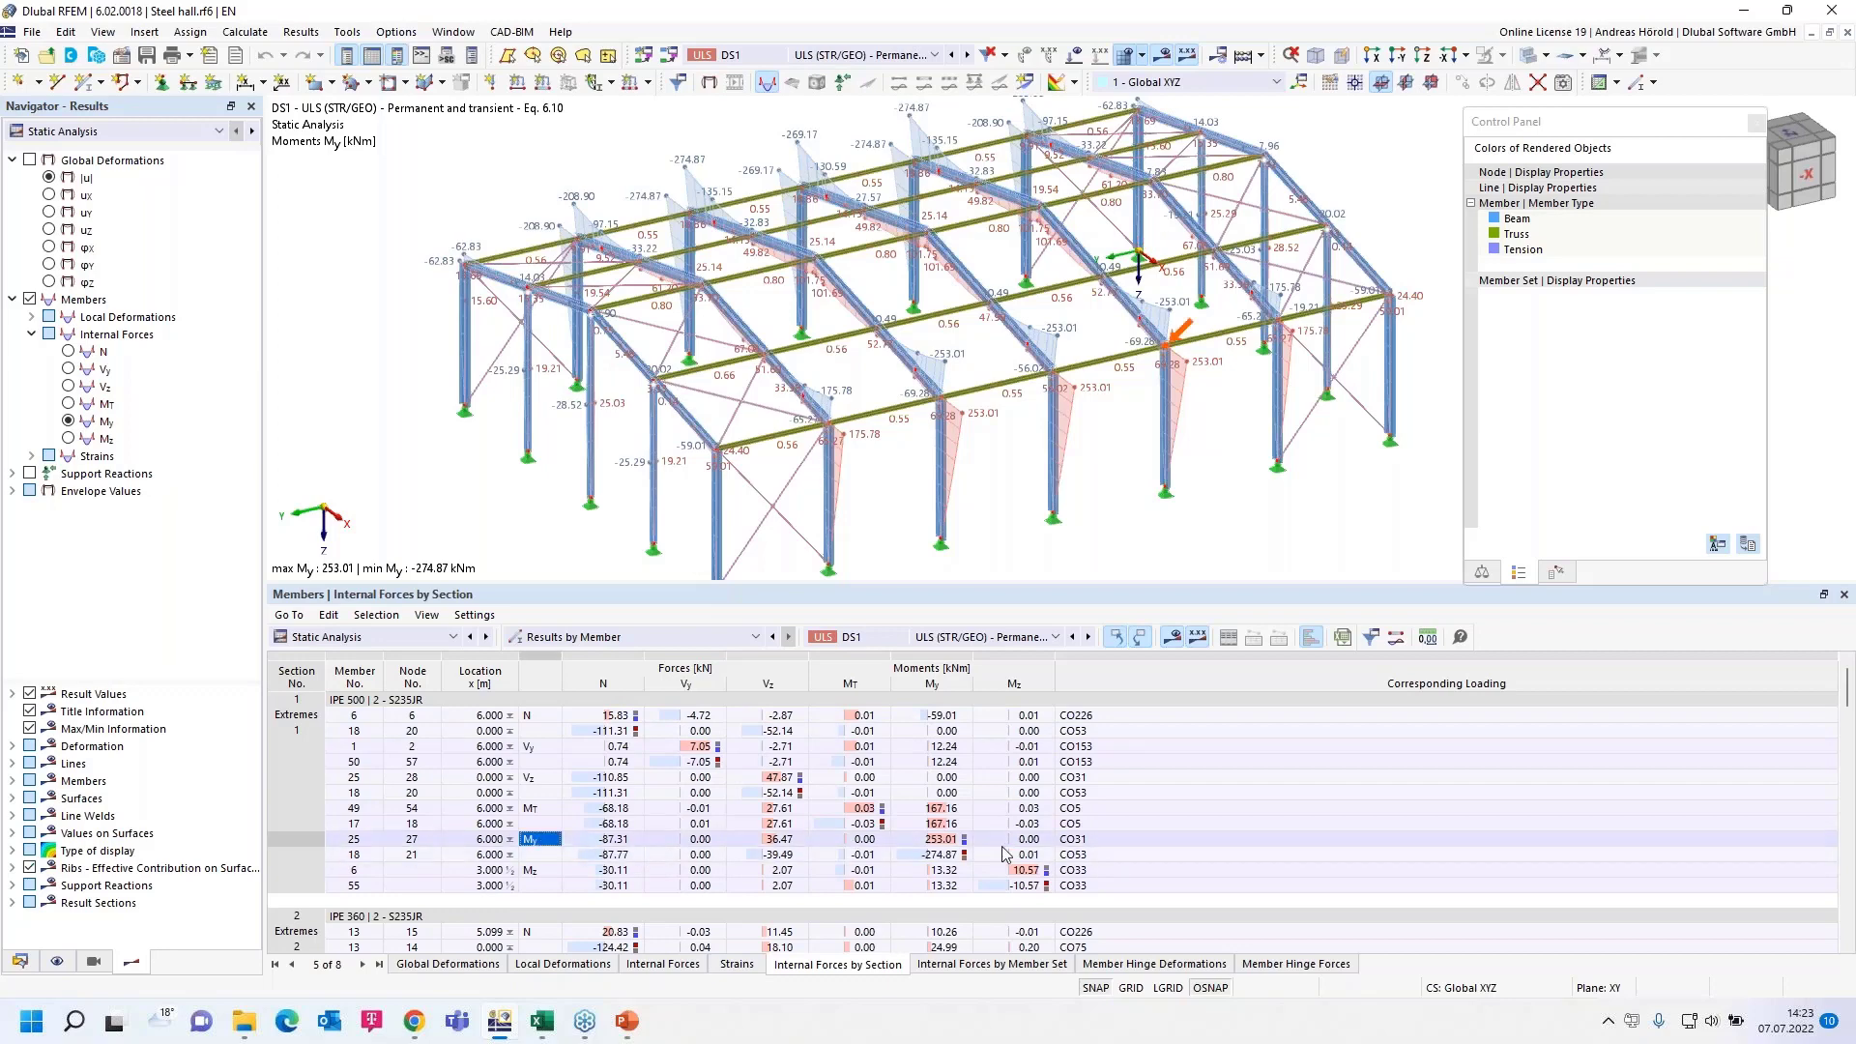
pyautogui.scroll(-3, 754, 853)
pyautogui.scroll(-5, 687, 850)
pyautogui.scroll(-3, 687, 851)
pyautogui.scroll(-3, 688, 851)
pyautogui.scroll(-3, 687, 851)
pyautogui.scroll(-3, 688, 850)
pyautogui.scroll(3, 688, 850)
pyautogui.scroll(3, 688, 851)
pyautogui.scroll(3, 688, 850)
pyautogui.scroll(3, 687, 853)
pyautogui.click(1374, 640)
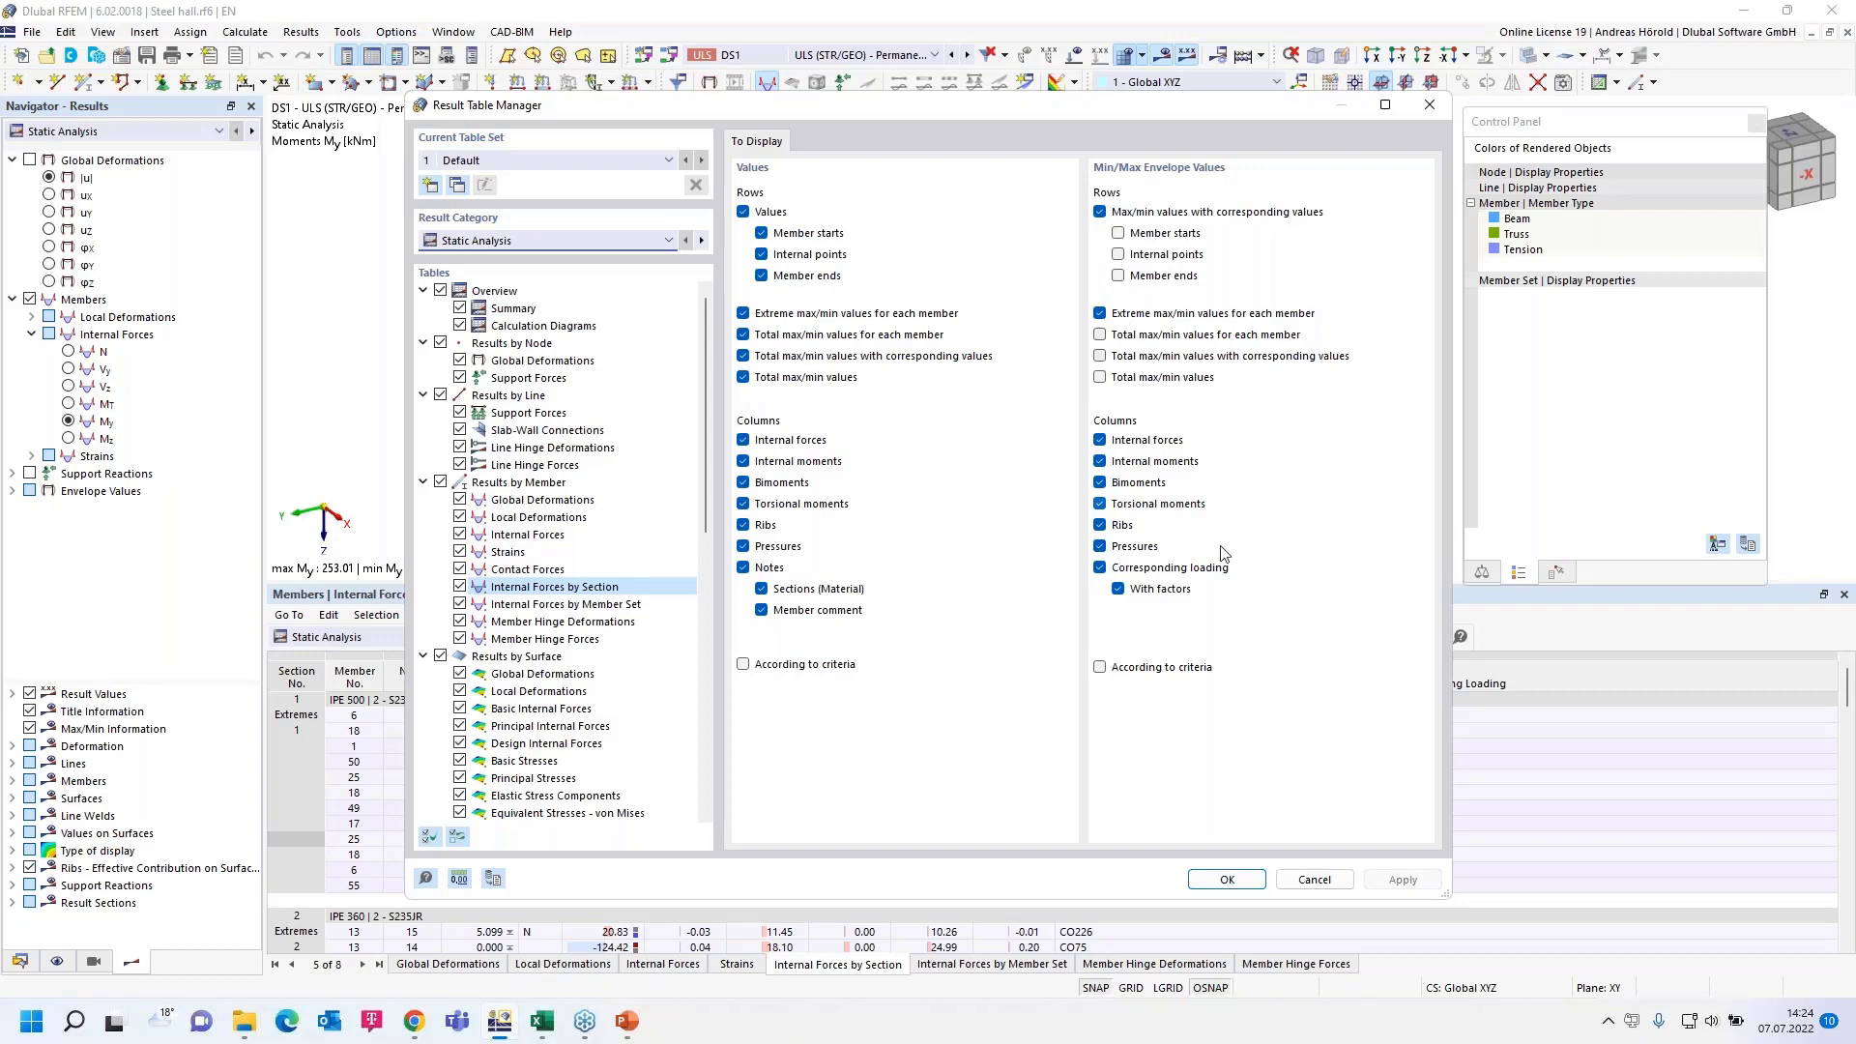
pyautogui.click(1313, 881)
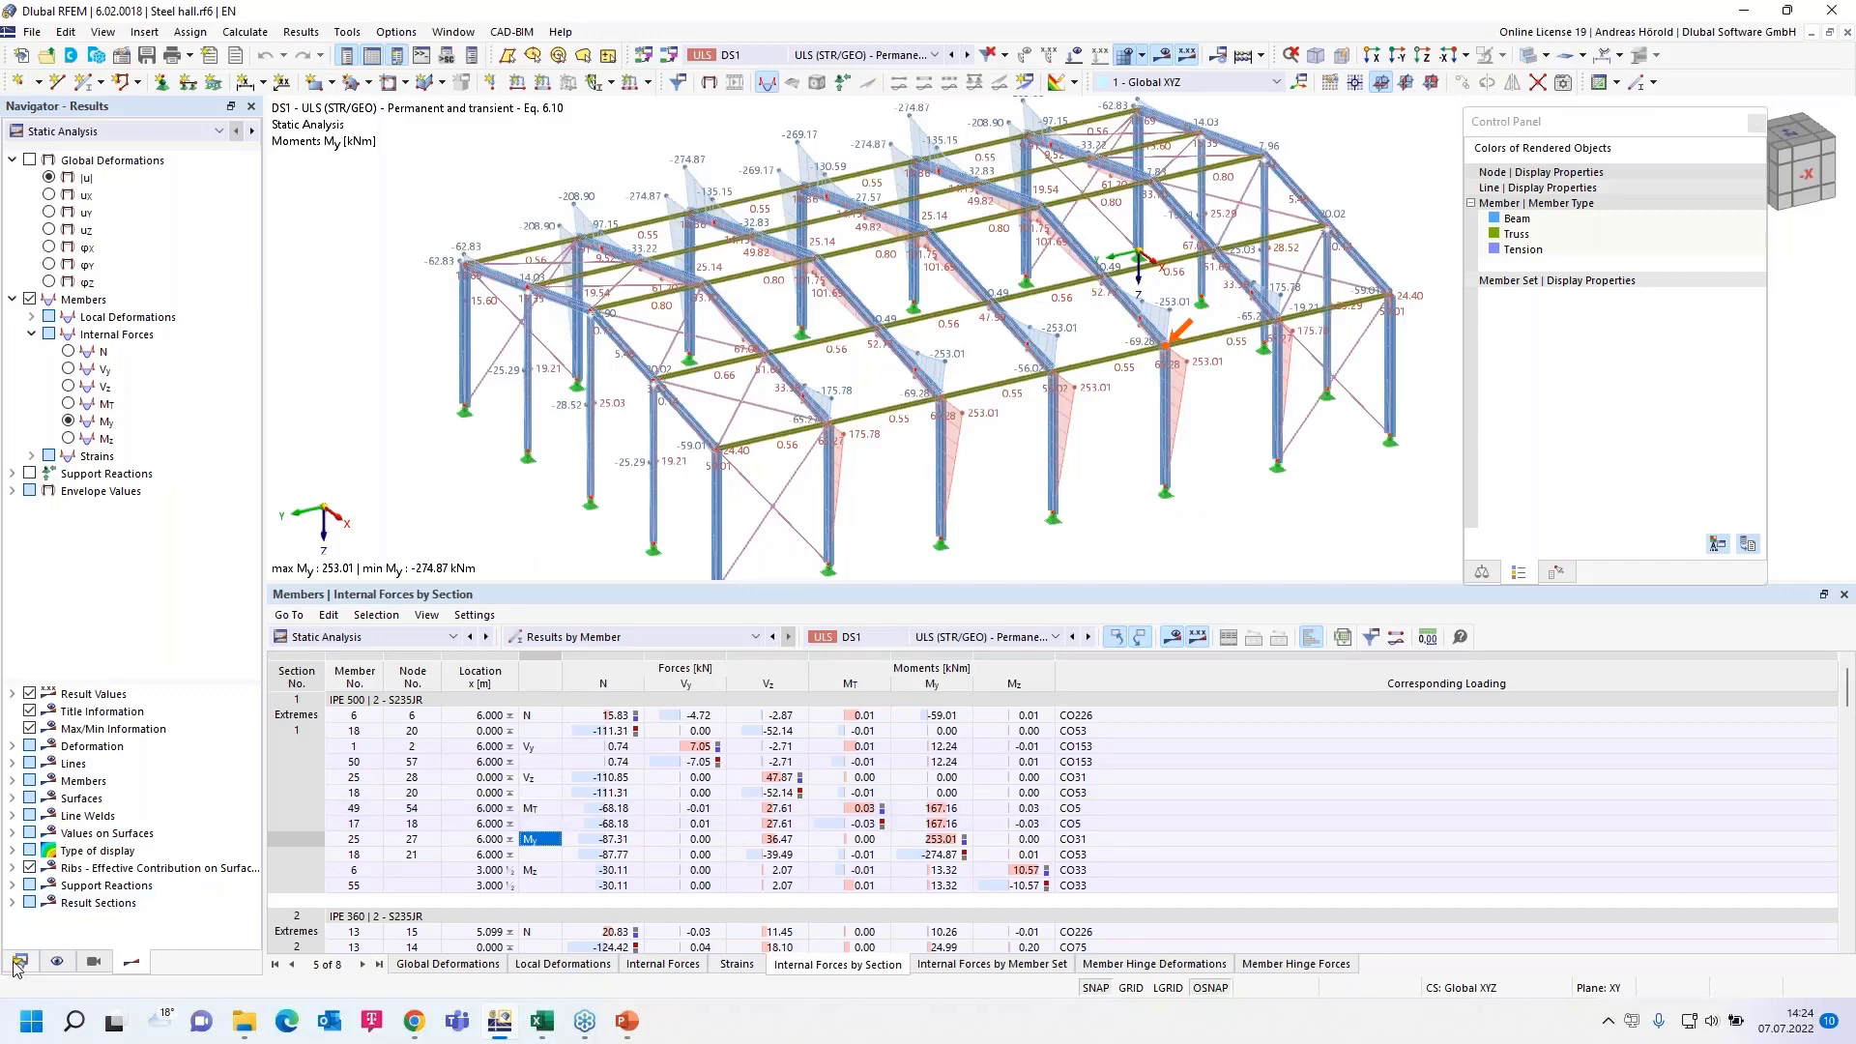
# Step: Create a new printout report containing only Members - Internal Forces by Section
pyautogui.click(209, 55)
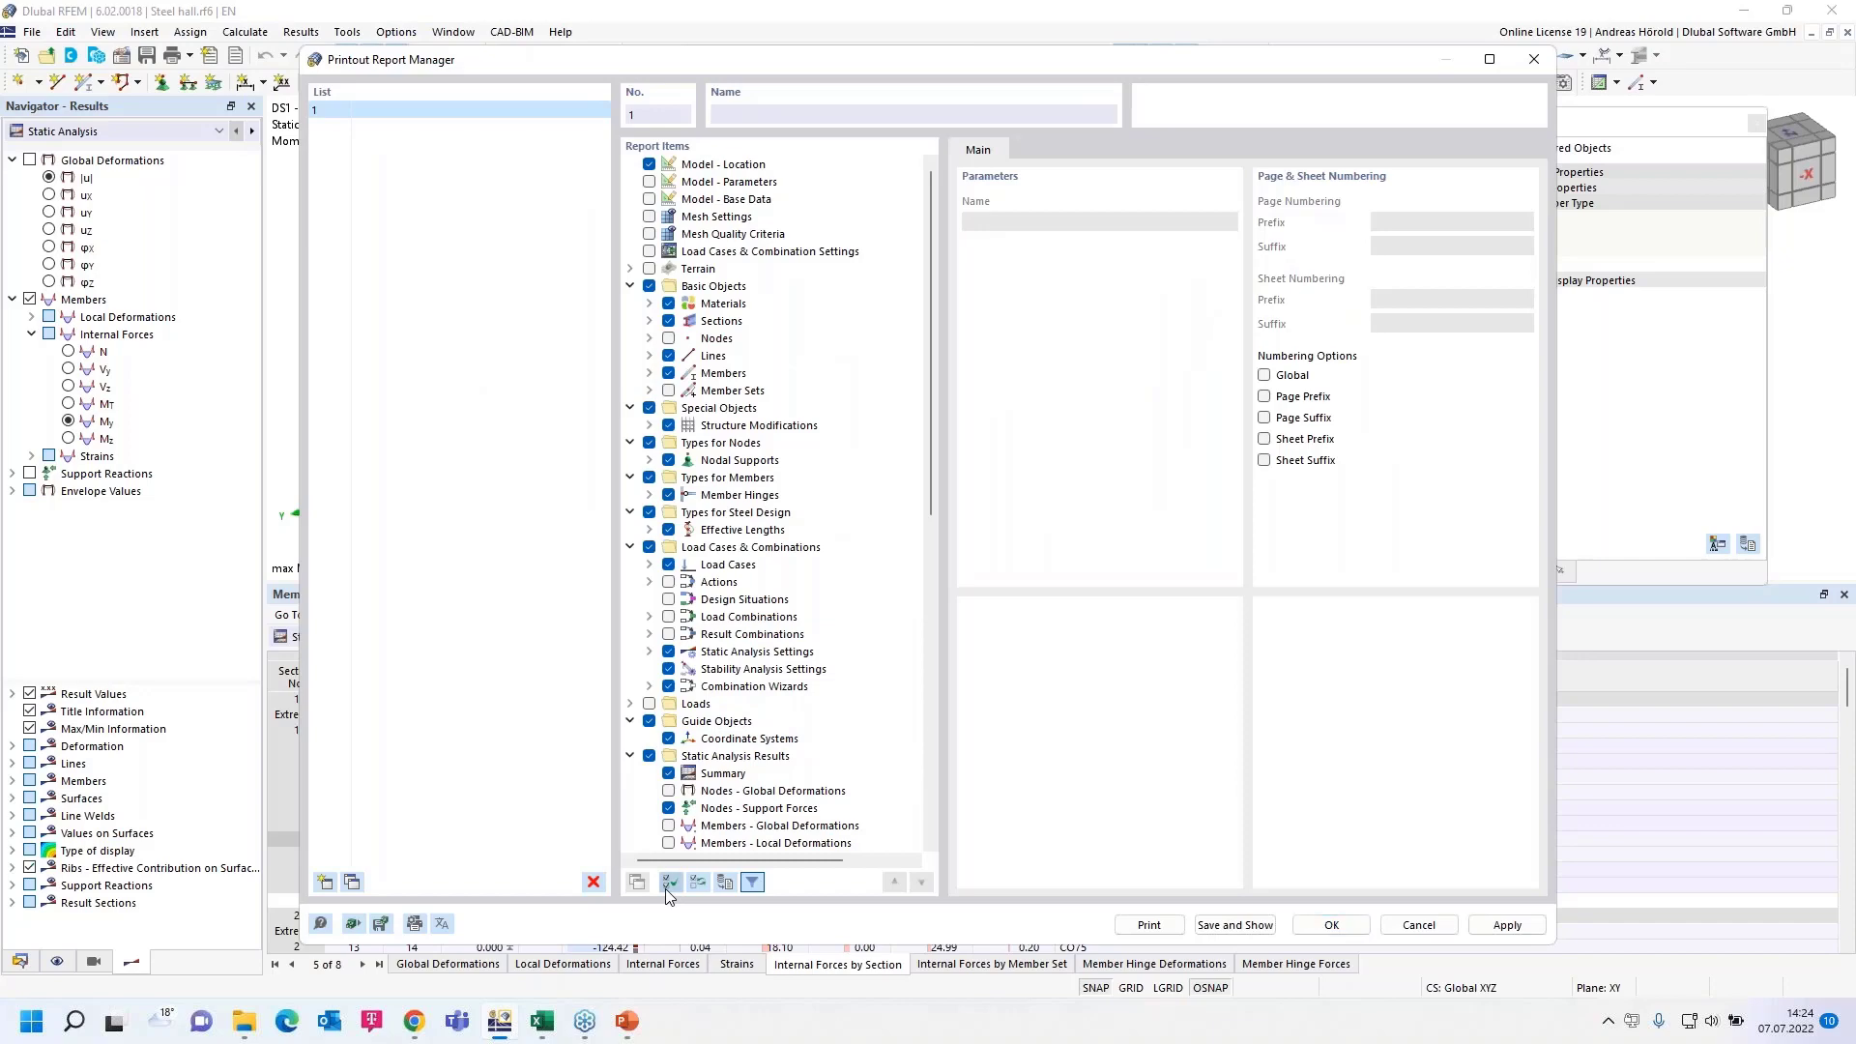
pyautogui.click(666, 889)
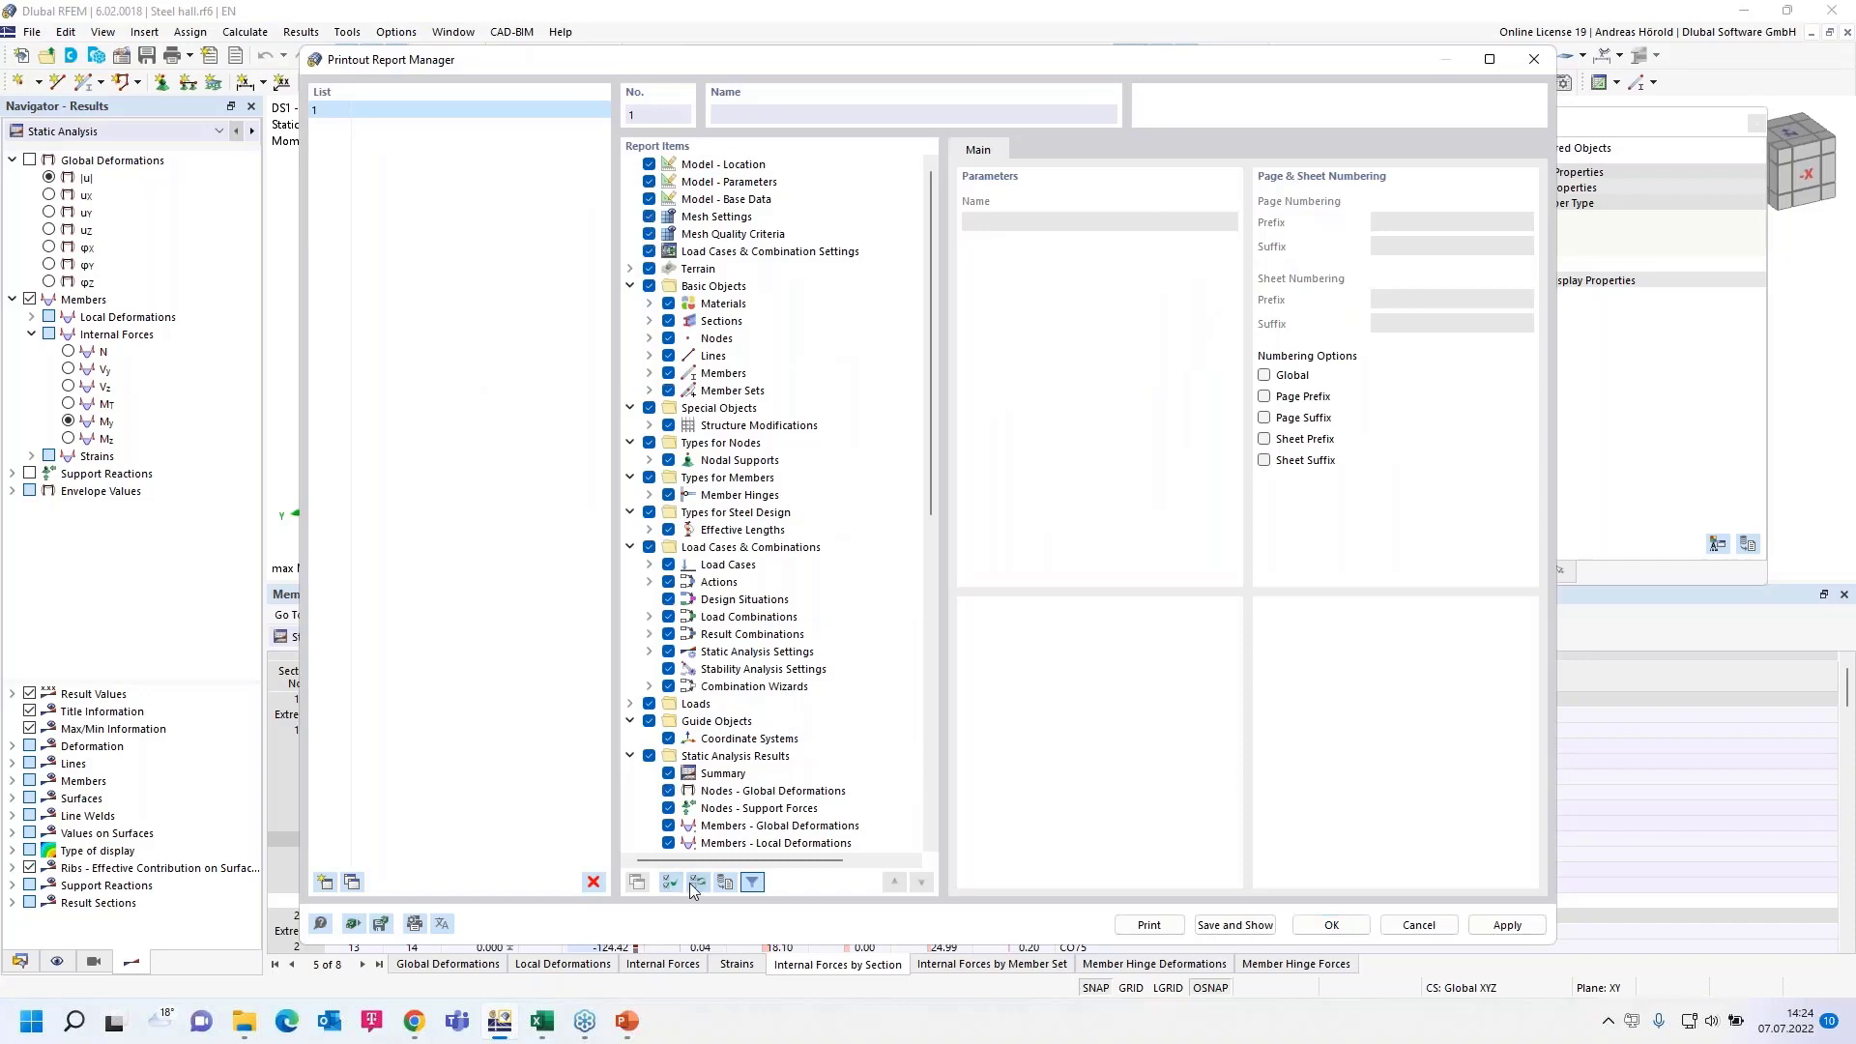
pyautogui.click(702, 881)
pyautogui.scroll(-4, 687, 661)
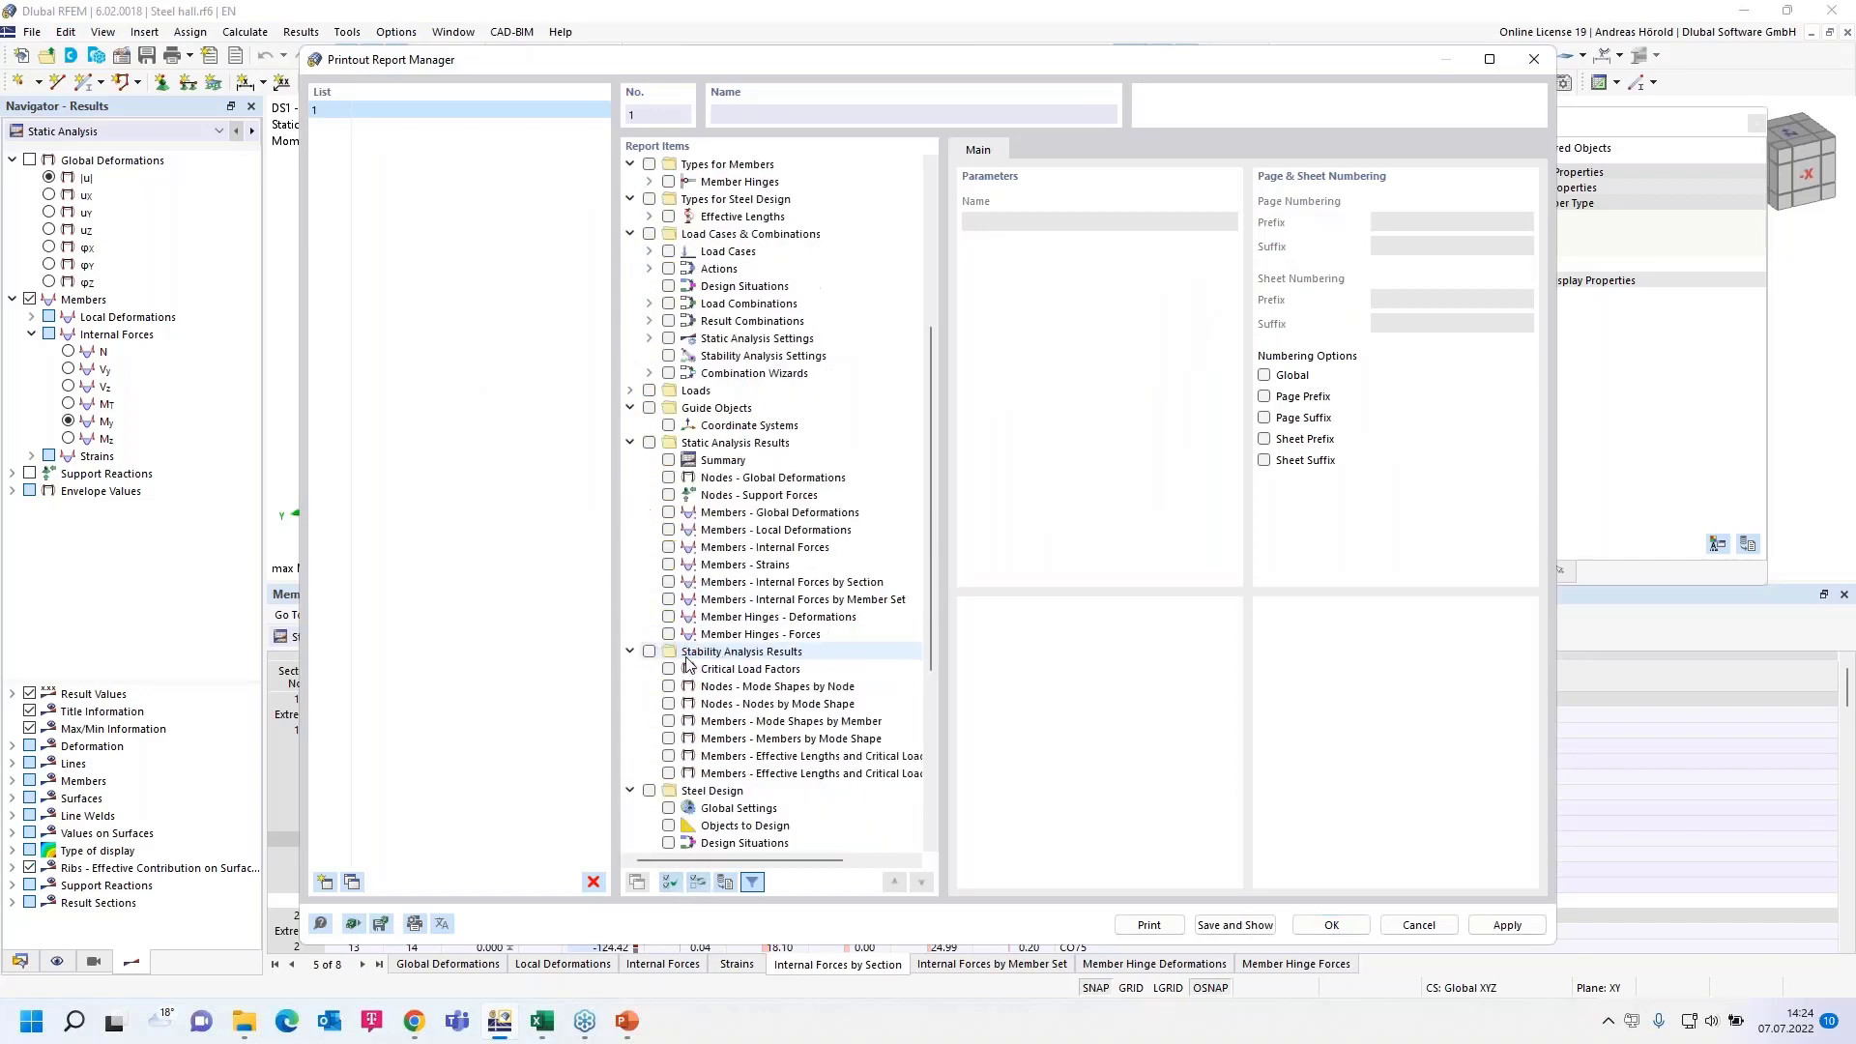
pyautogui.scroll(-3, 696, 610)
pyautogui.scroll(-2, 711, 552)
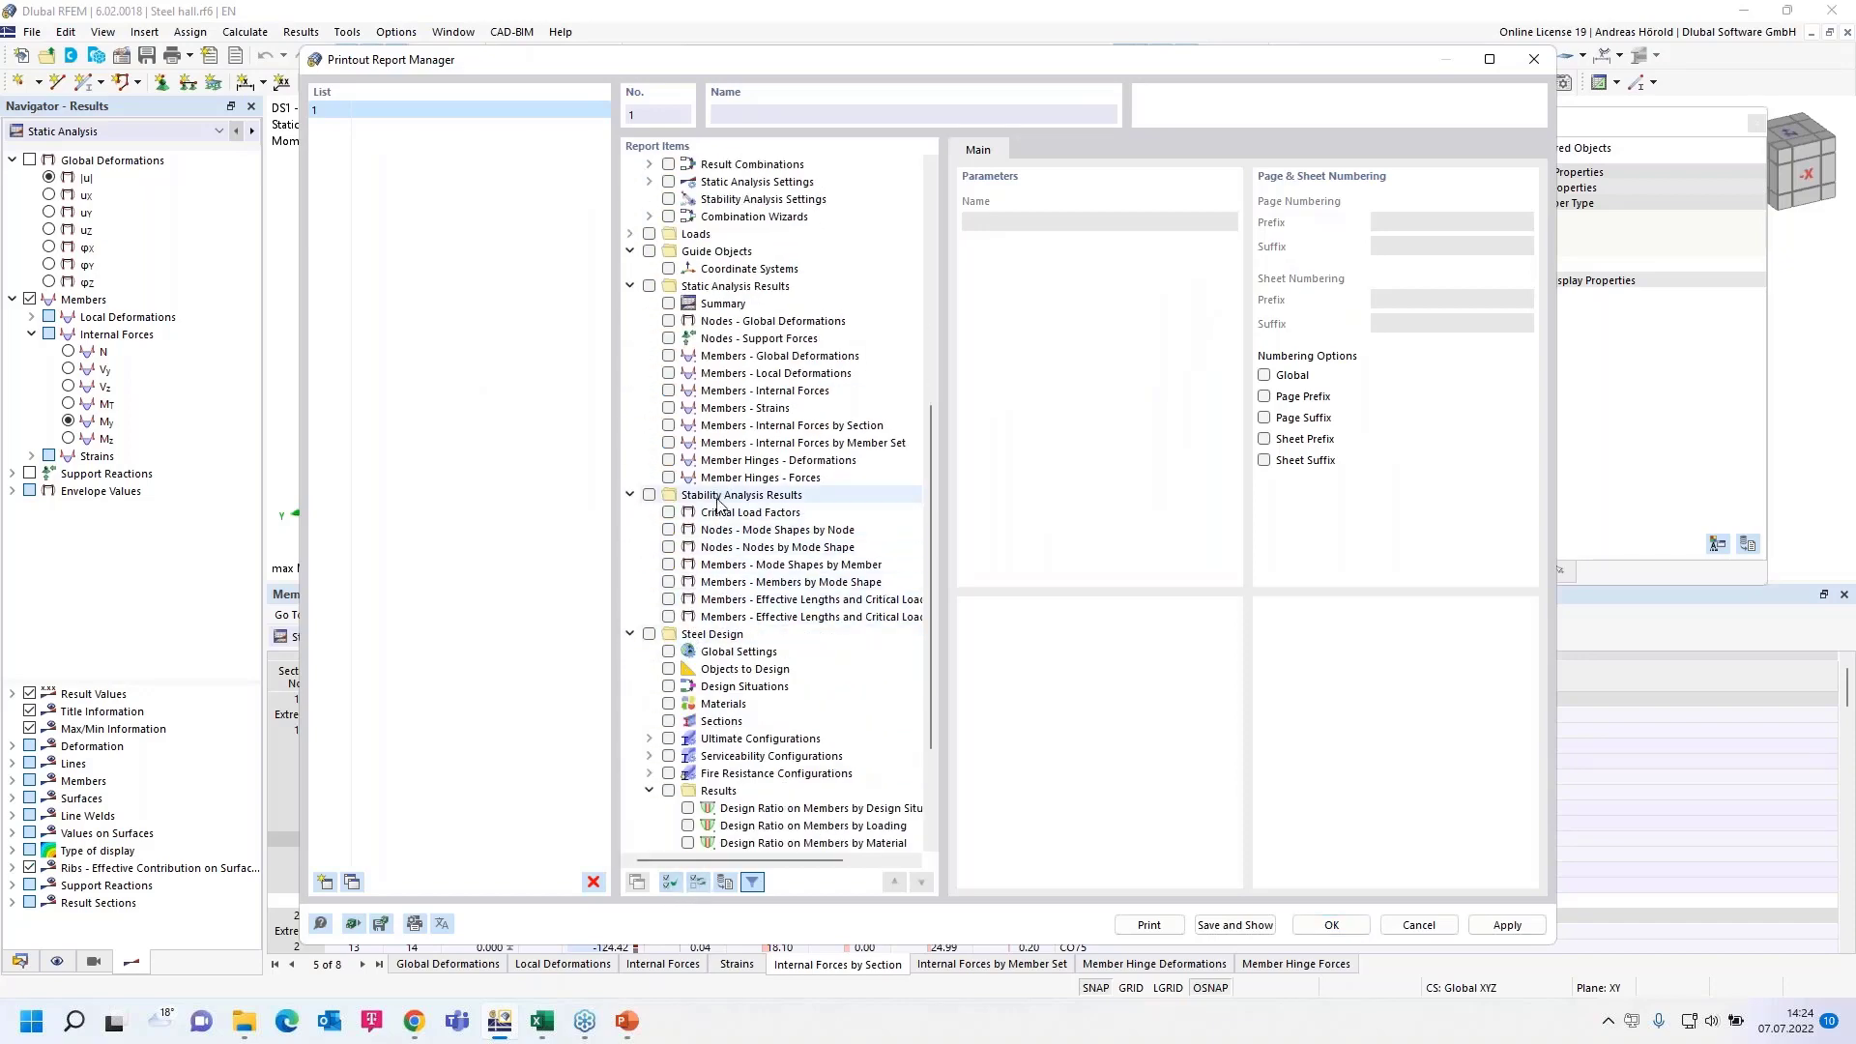
pyautogui.click(669, 426)
pyautogui.click(730, 439)
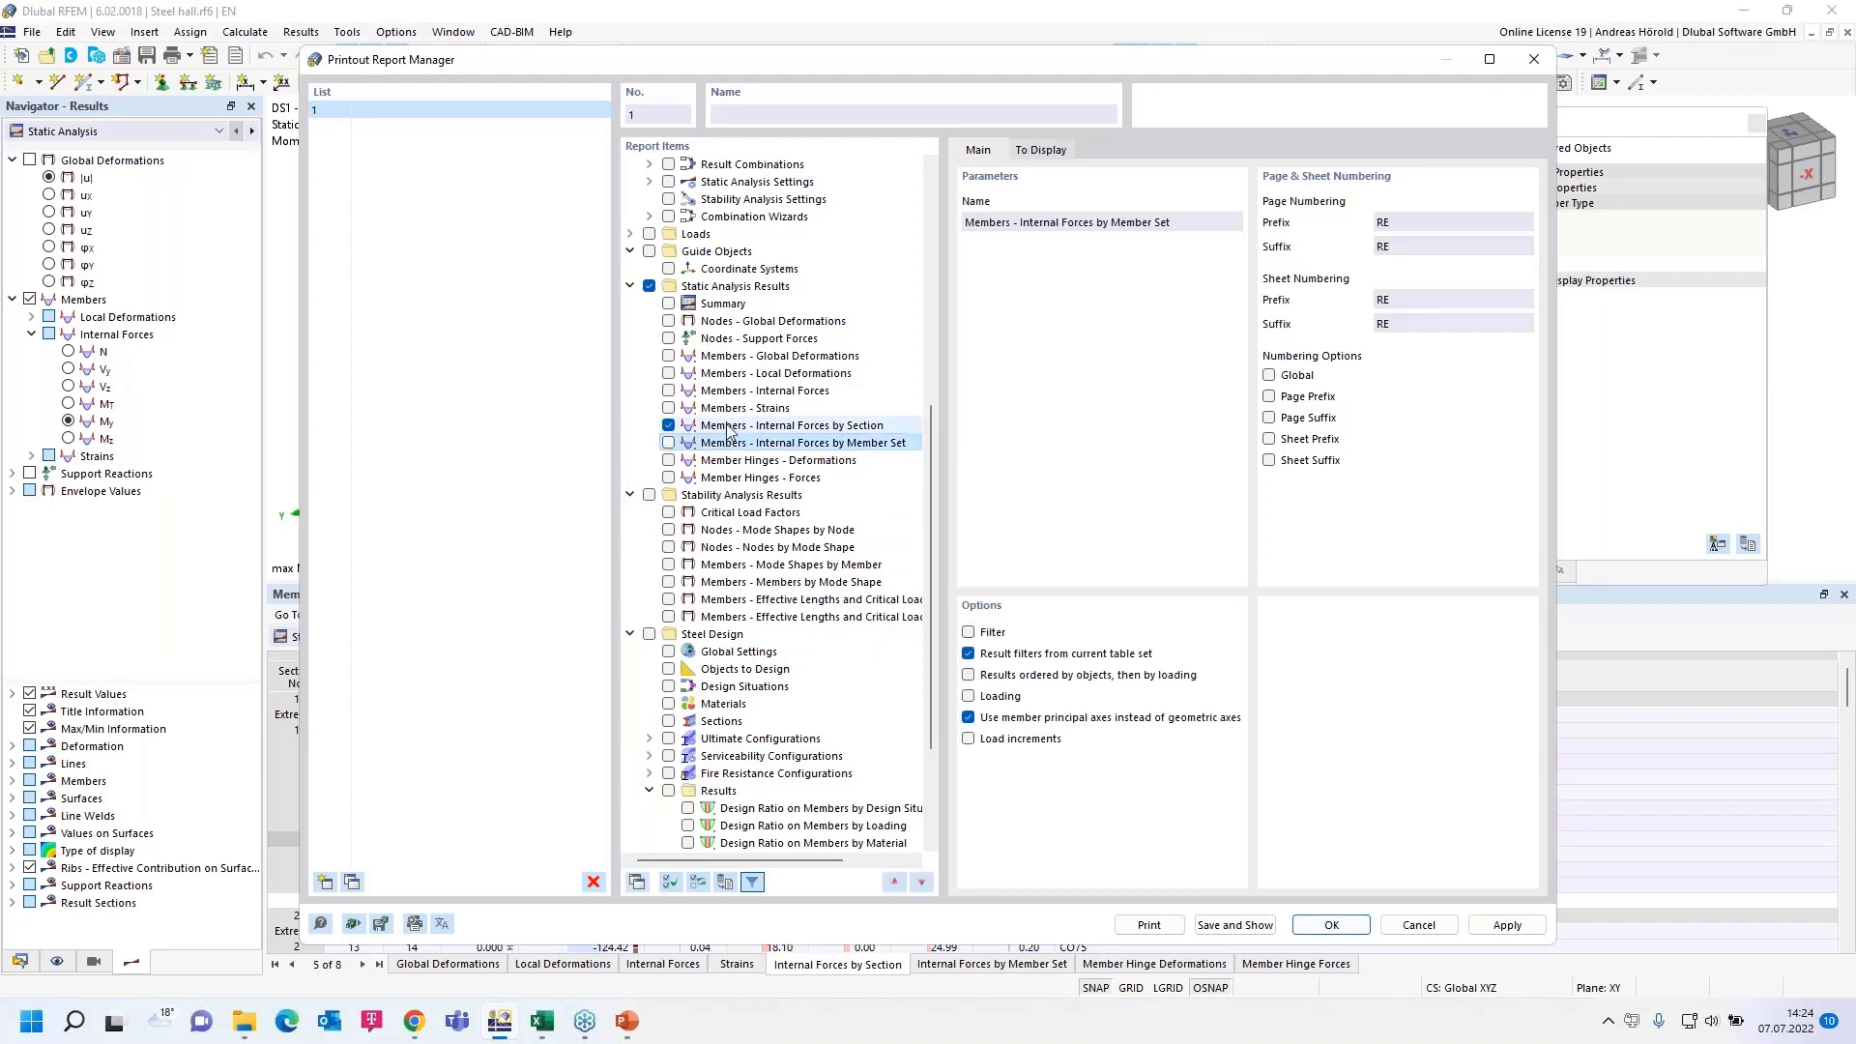
pyautogui.click(728, 427)
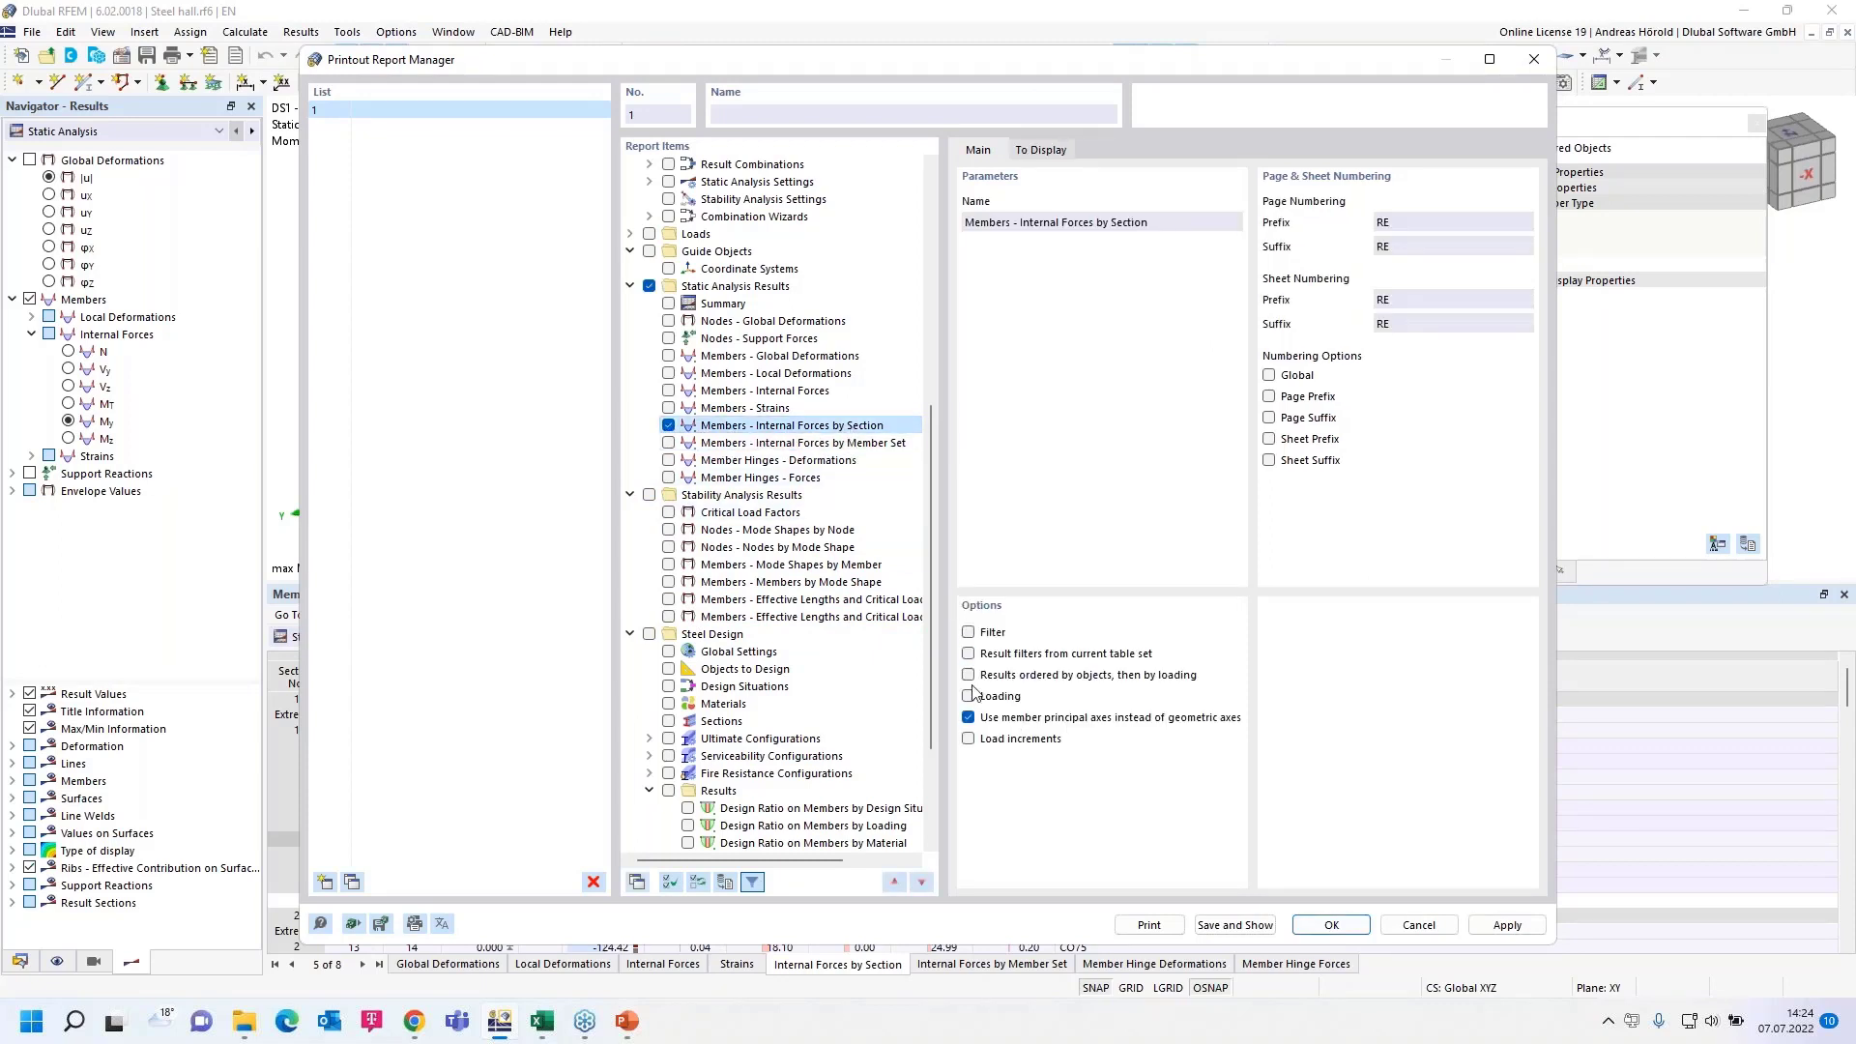
# Step: Apply the current table filters, order results by object with loading, and add DS1
pyautogui.click(969, 654)
pyautogui.click(969, 673)
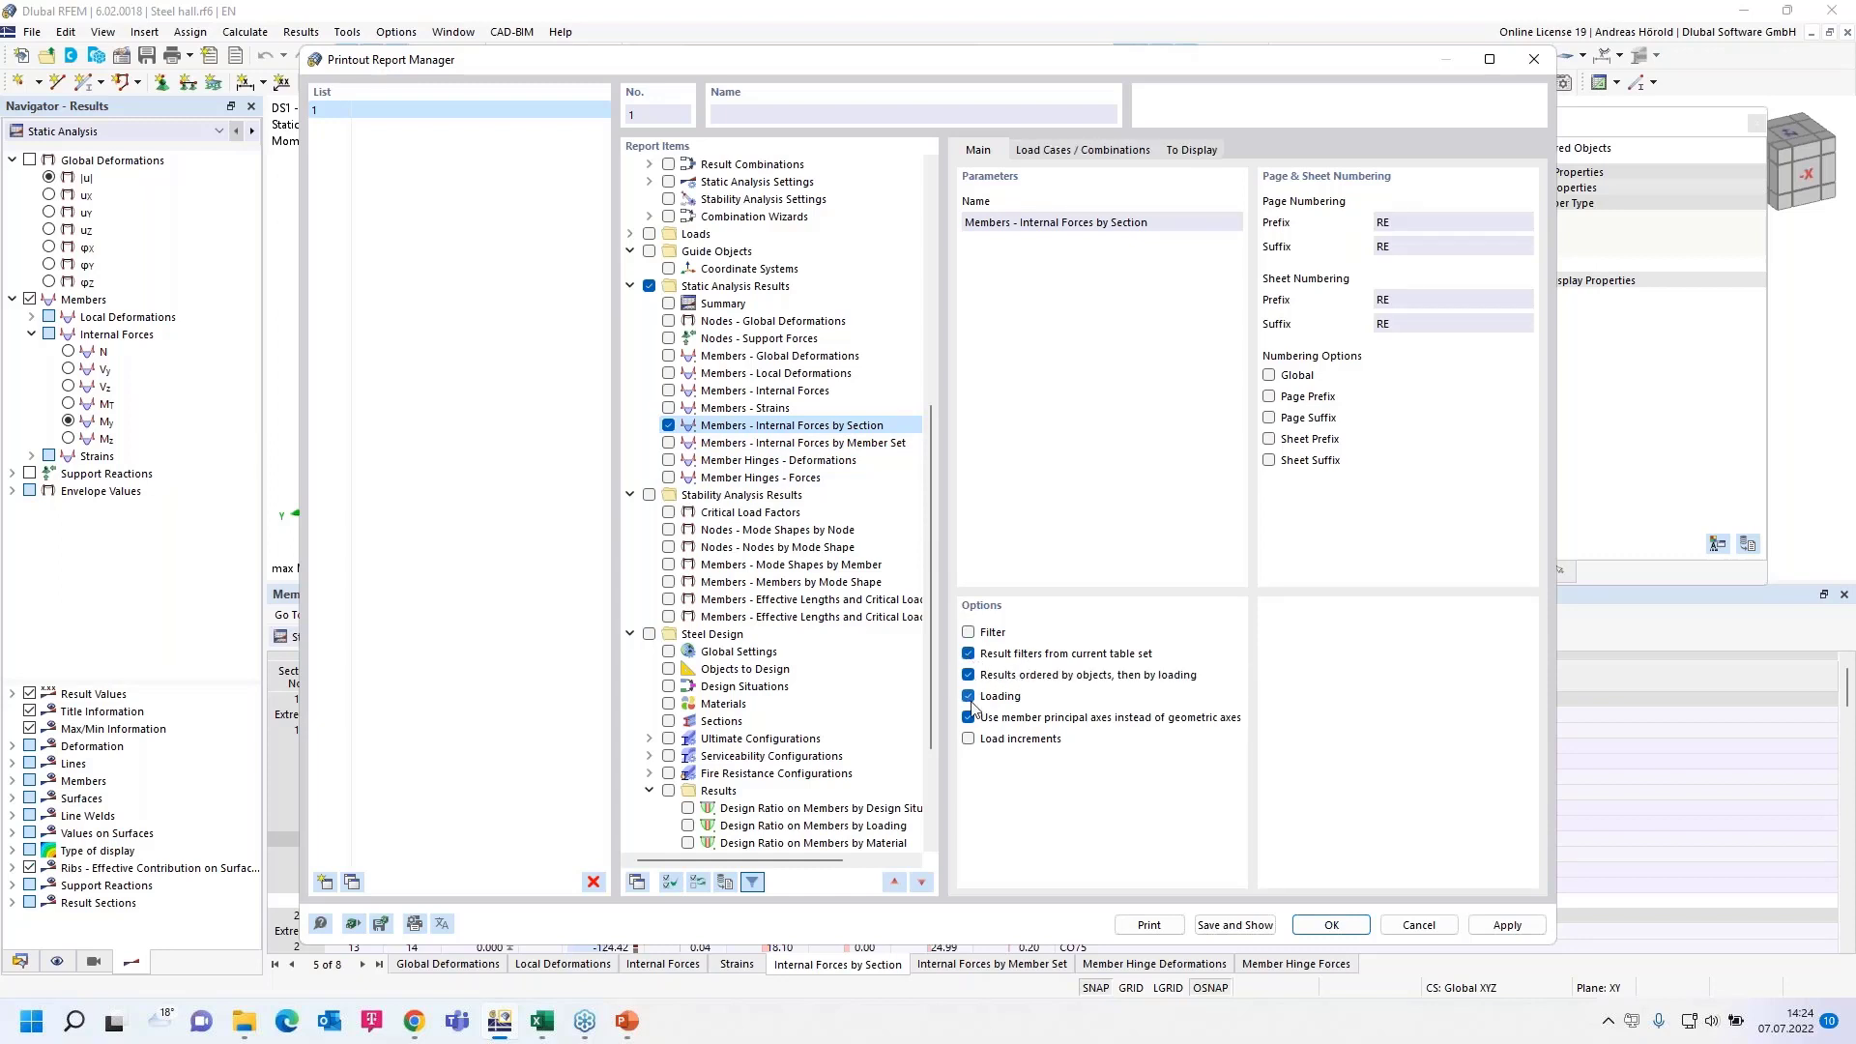
pyautogui.click(1192, 151)
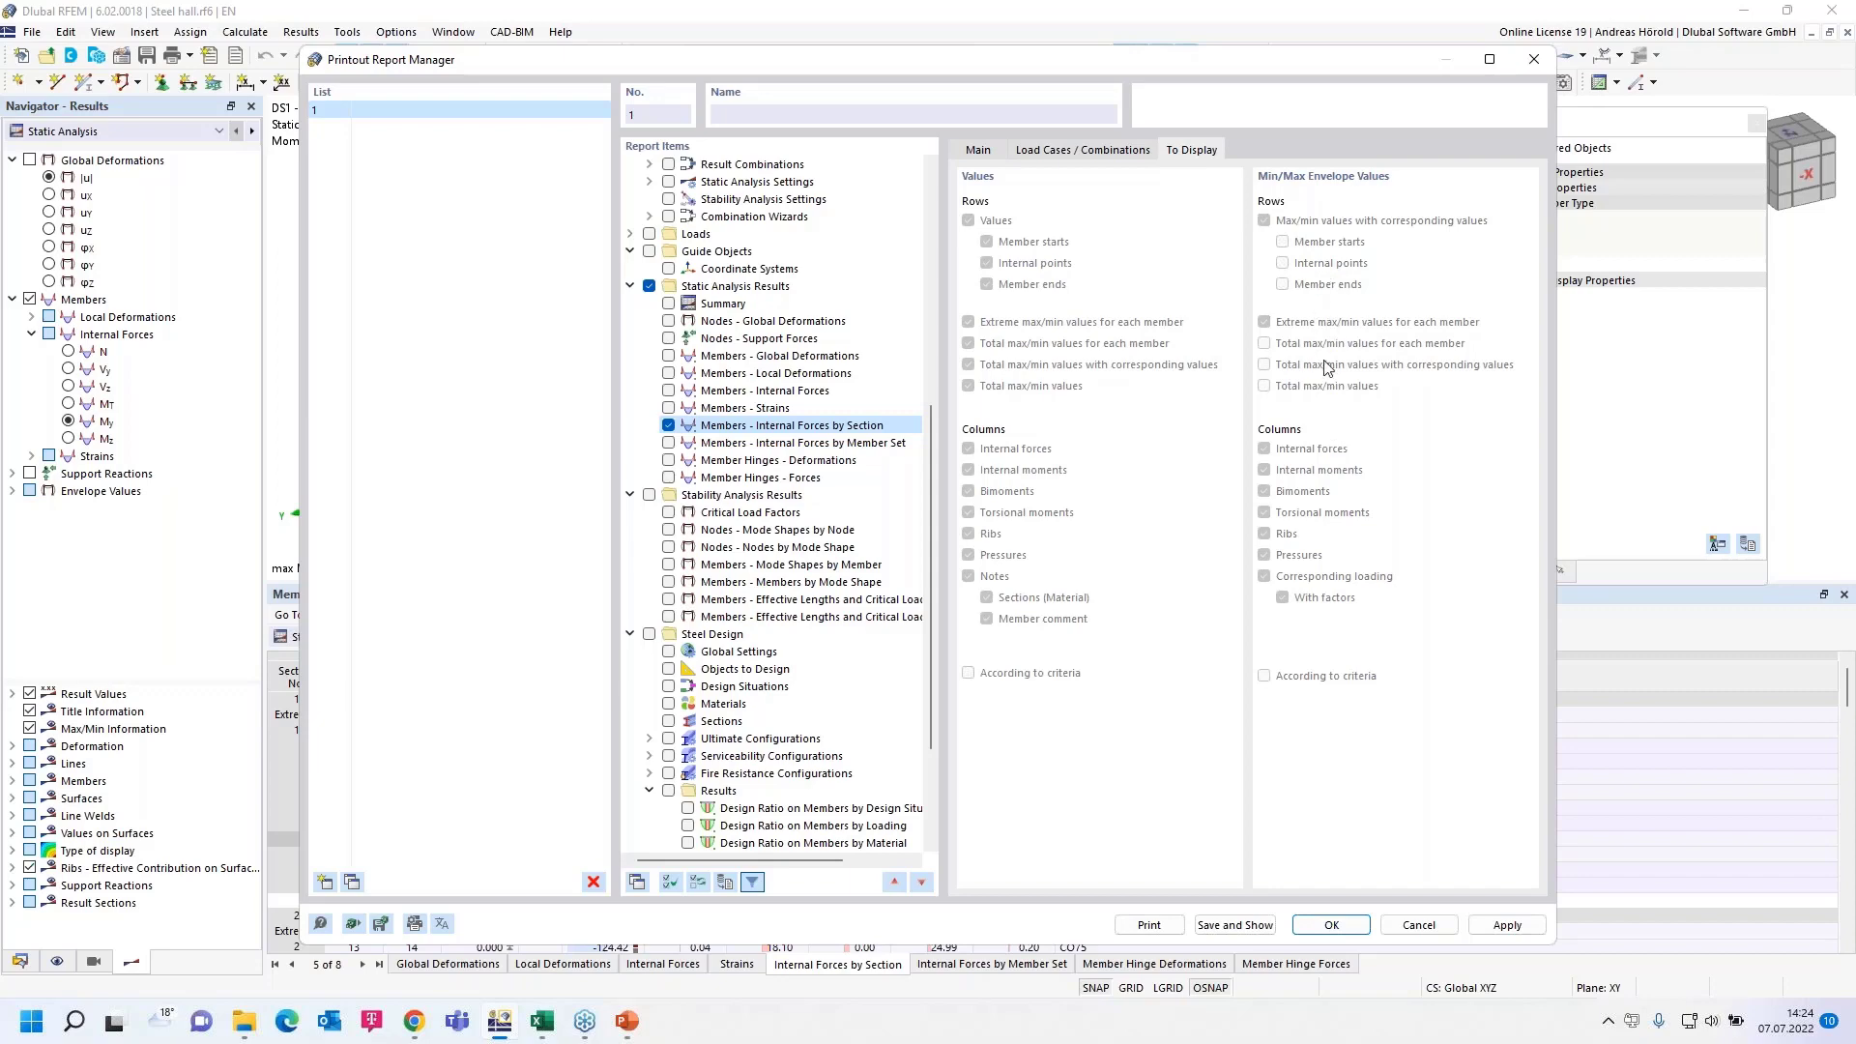
pyautogui.click(1066, 151)
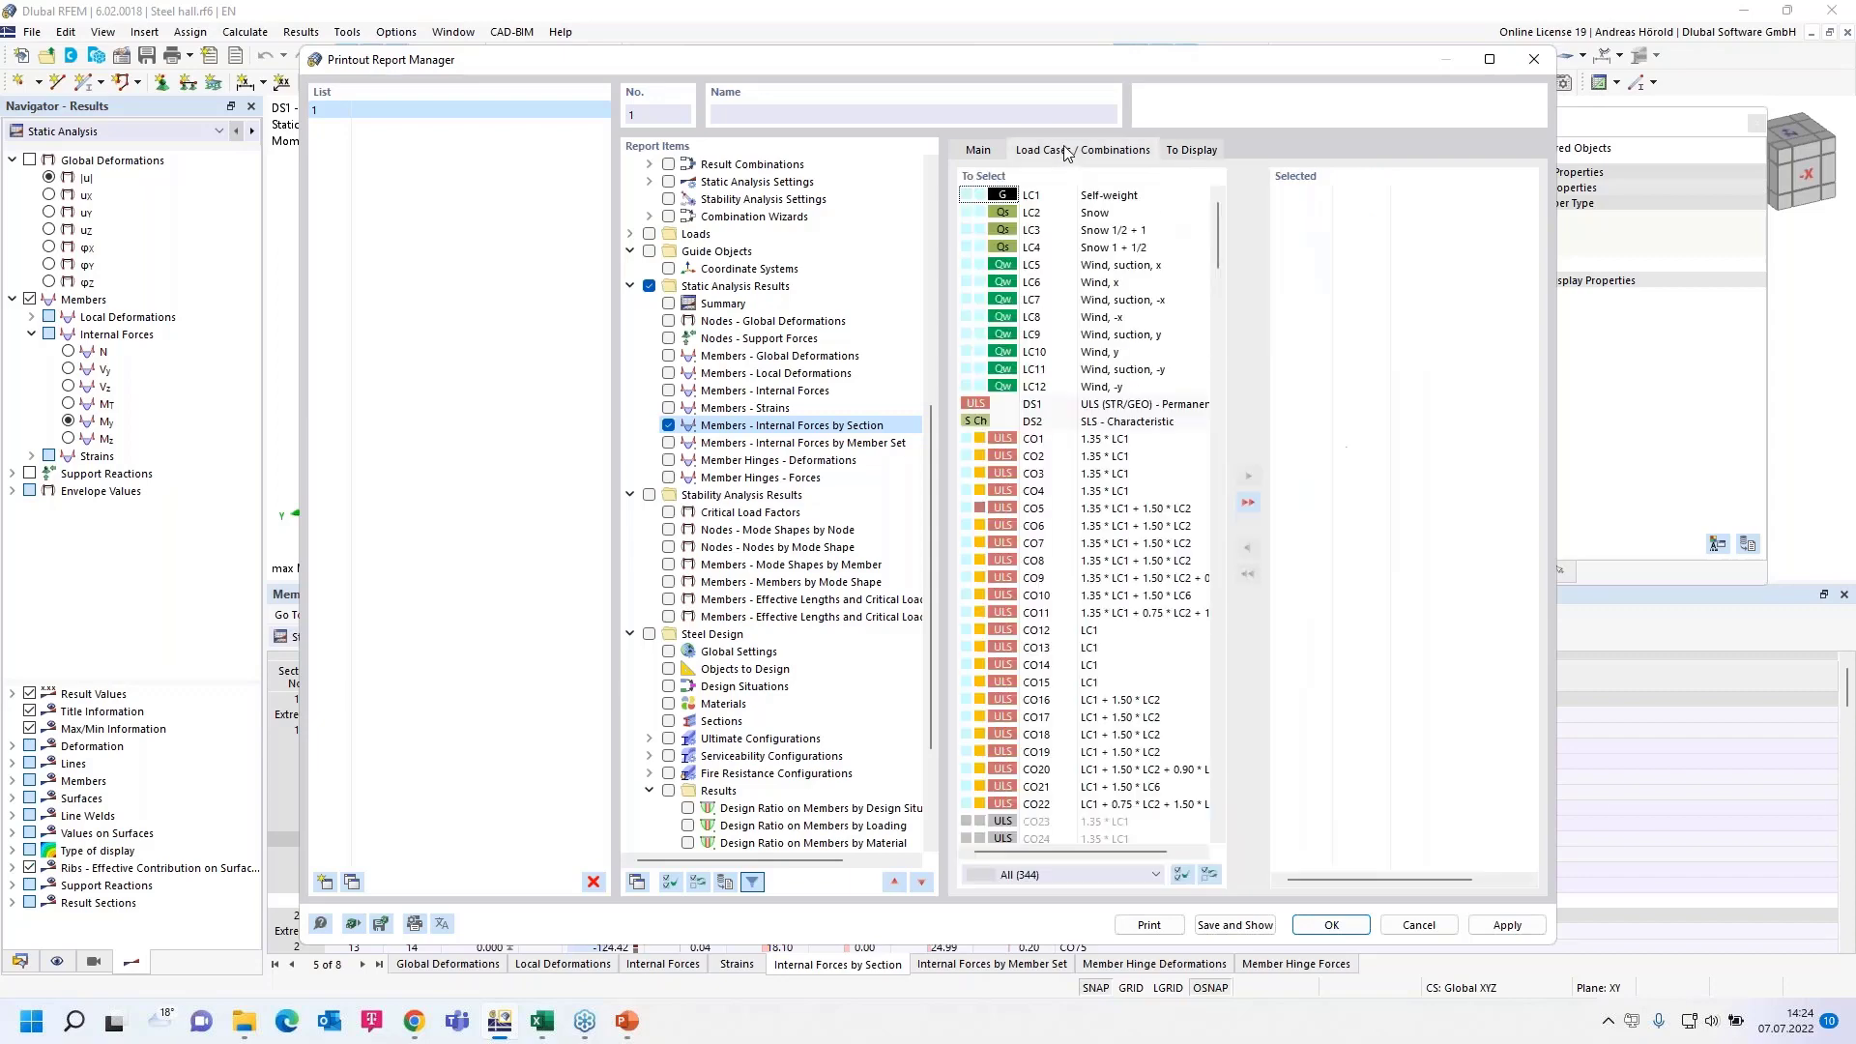
pyautogui.click(1055, 405)
pyautogui.doubleClick(1055, 407)
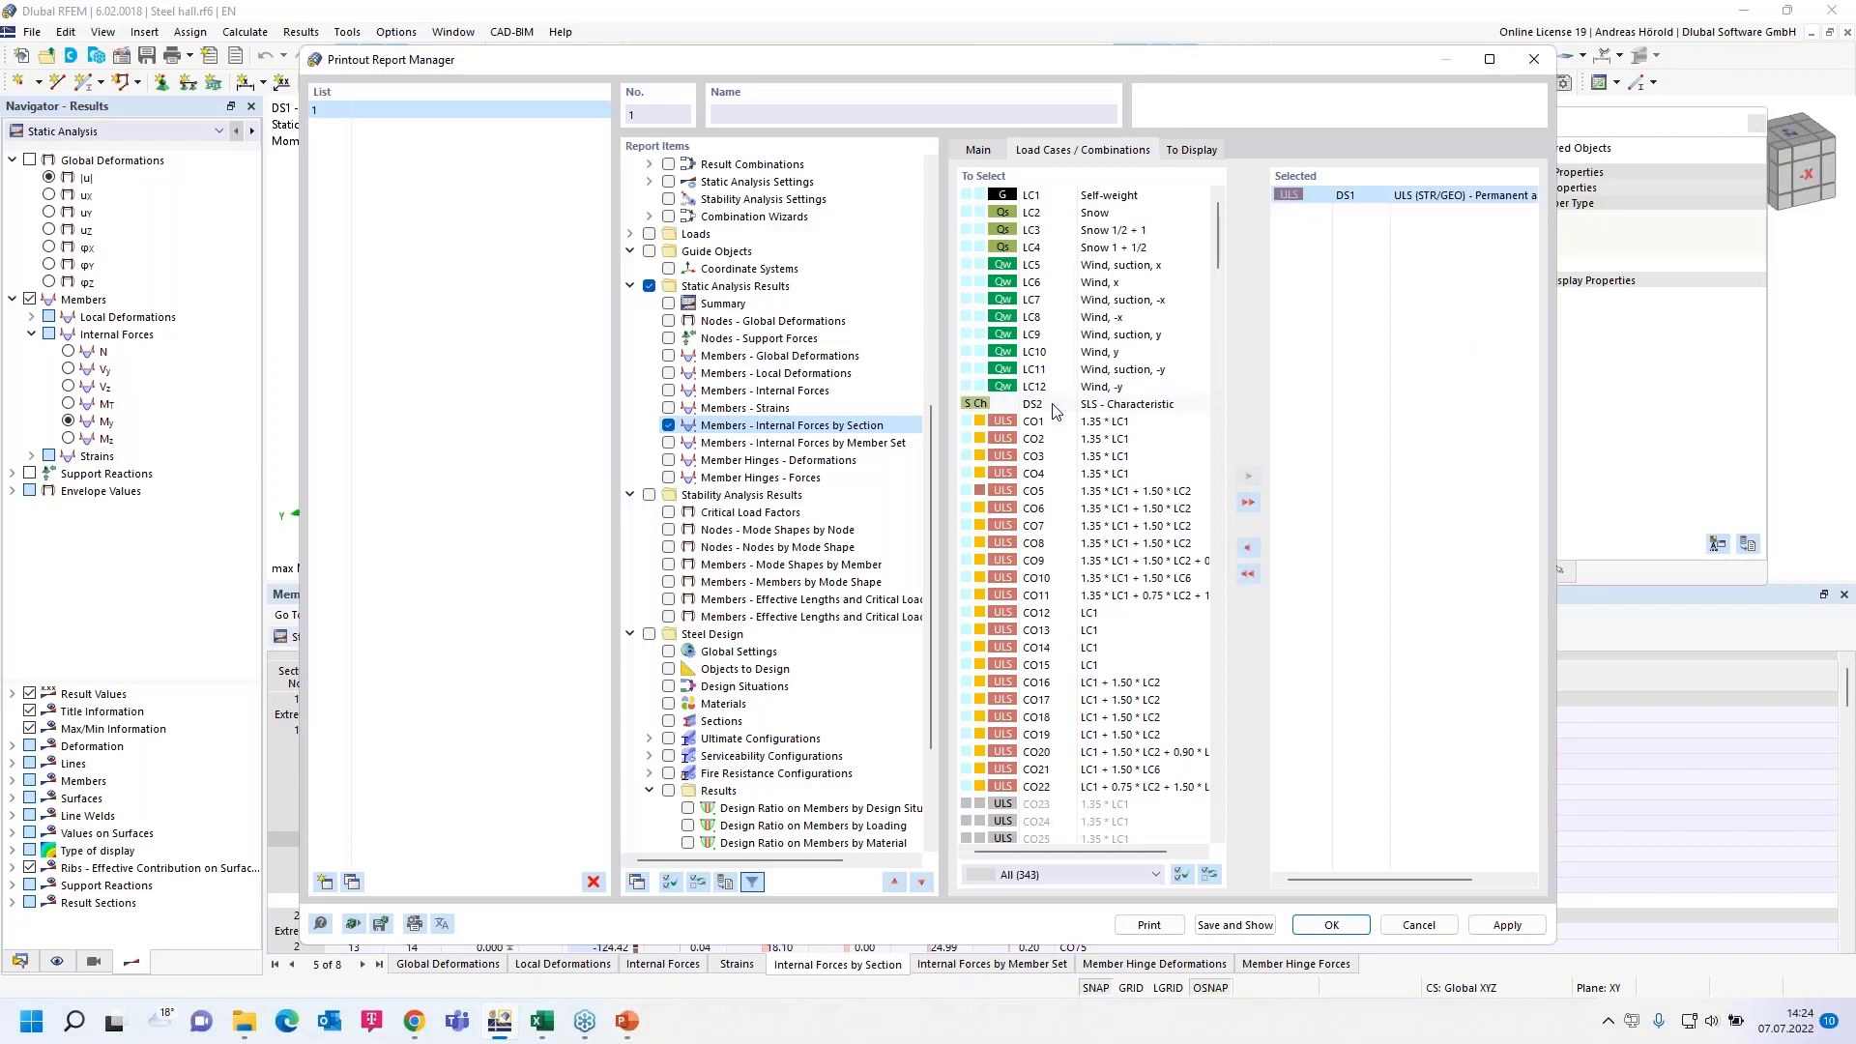
pyautogui.click(980, 151)
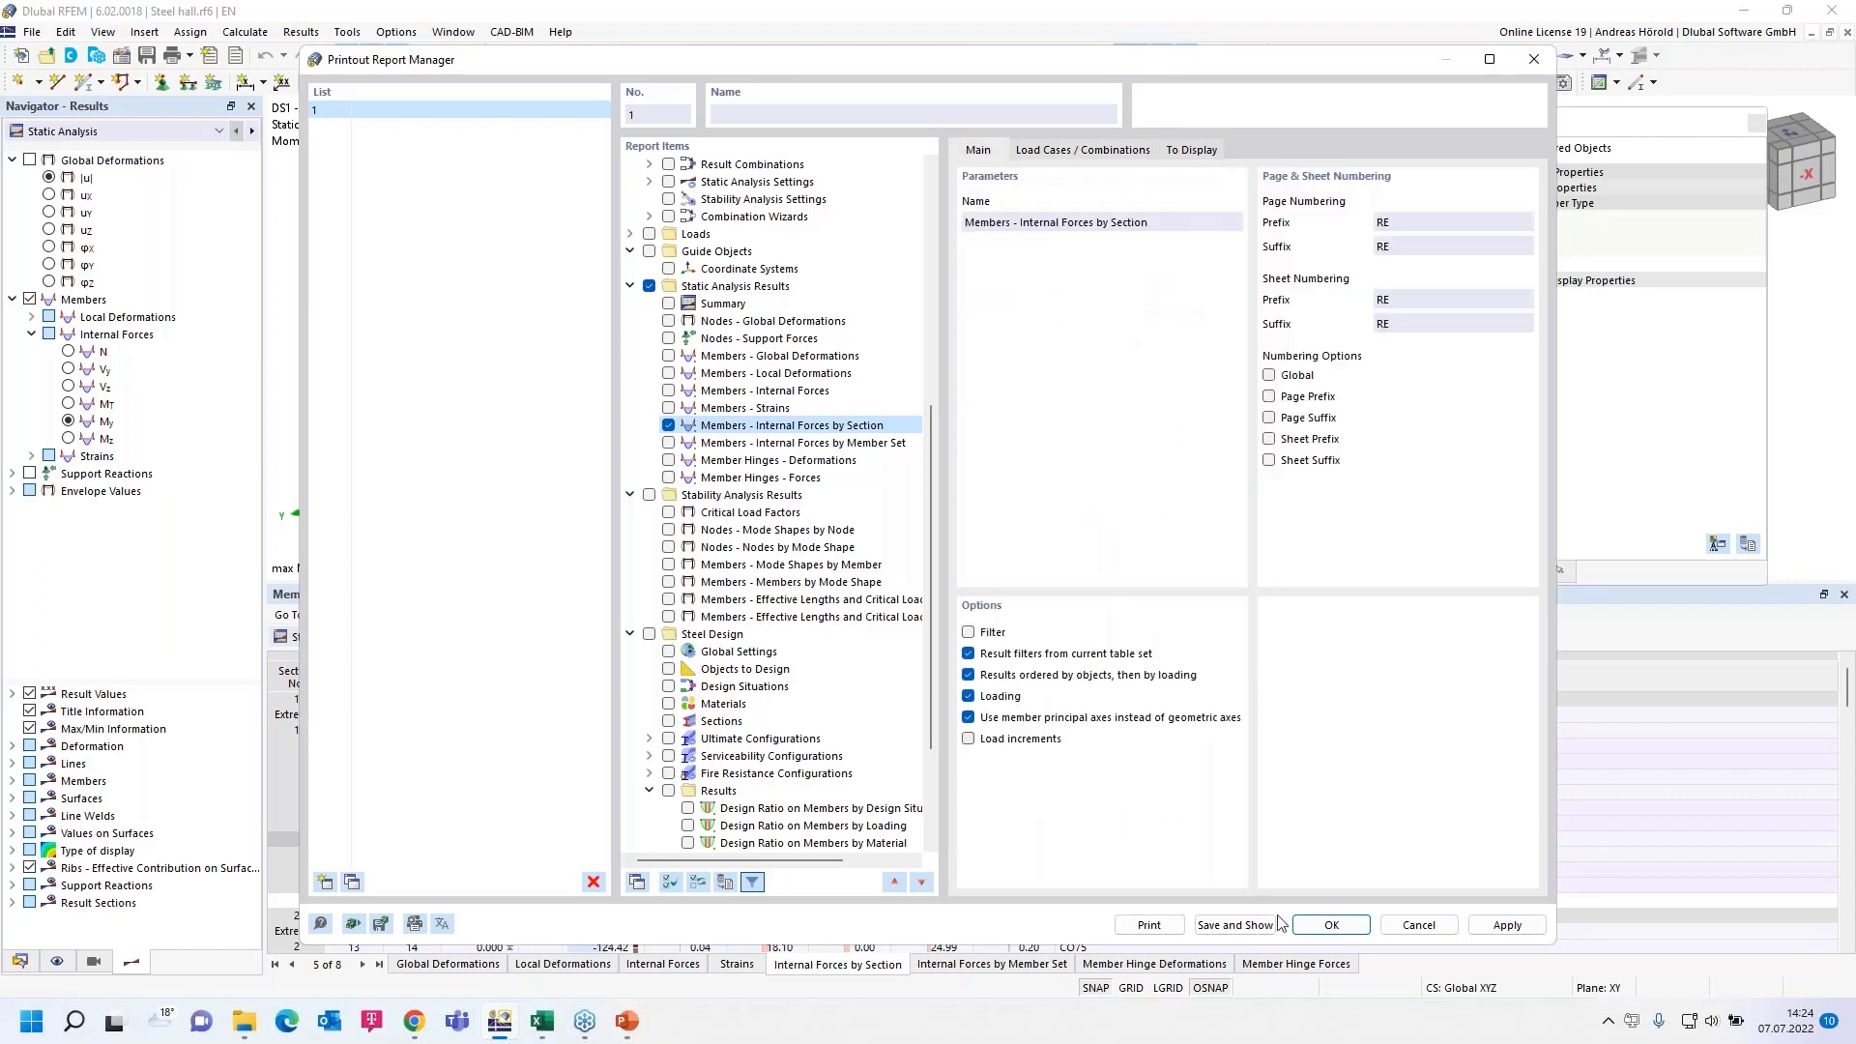
# Step: Confirm the report and go to chapter 1.1 Members - Internal Forces by Section
pyautogui.click(1234, 927)
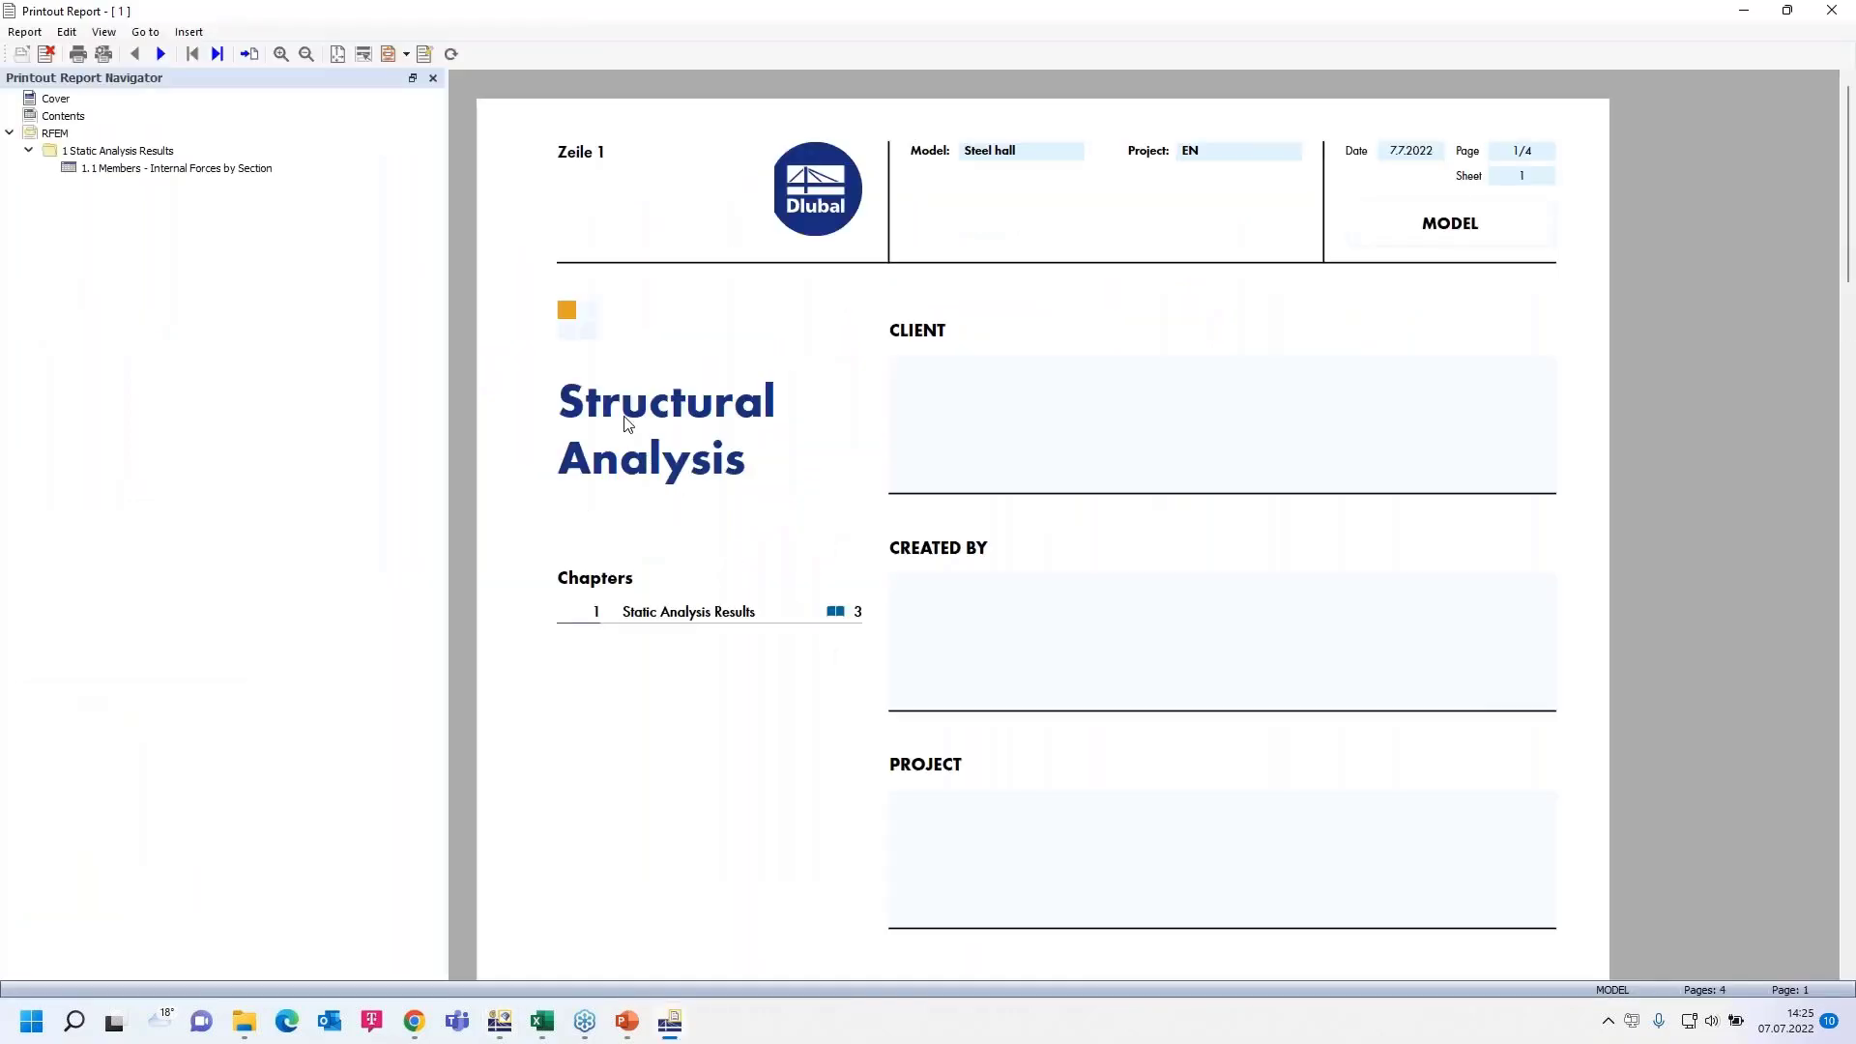
pyautogui.click(152, 170)
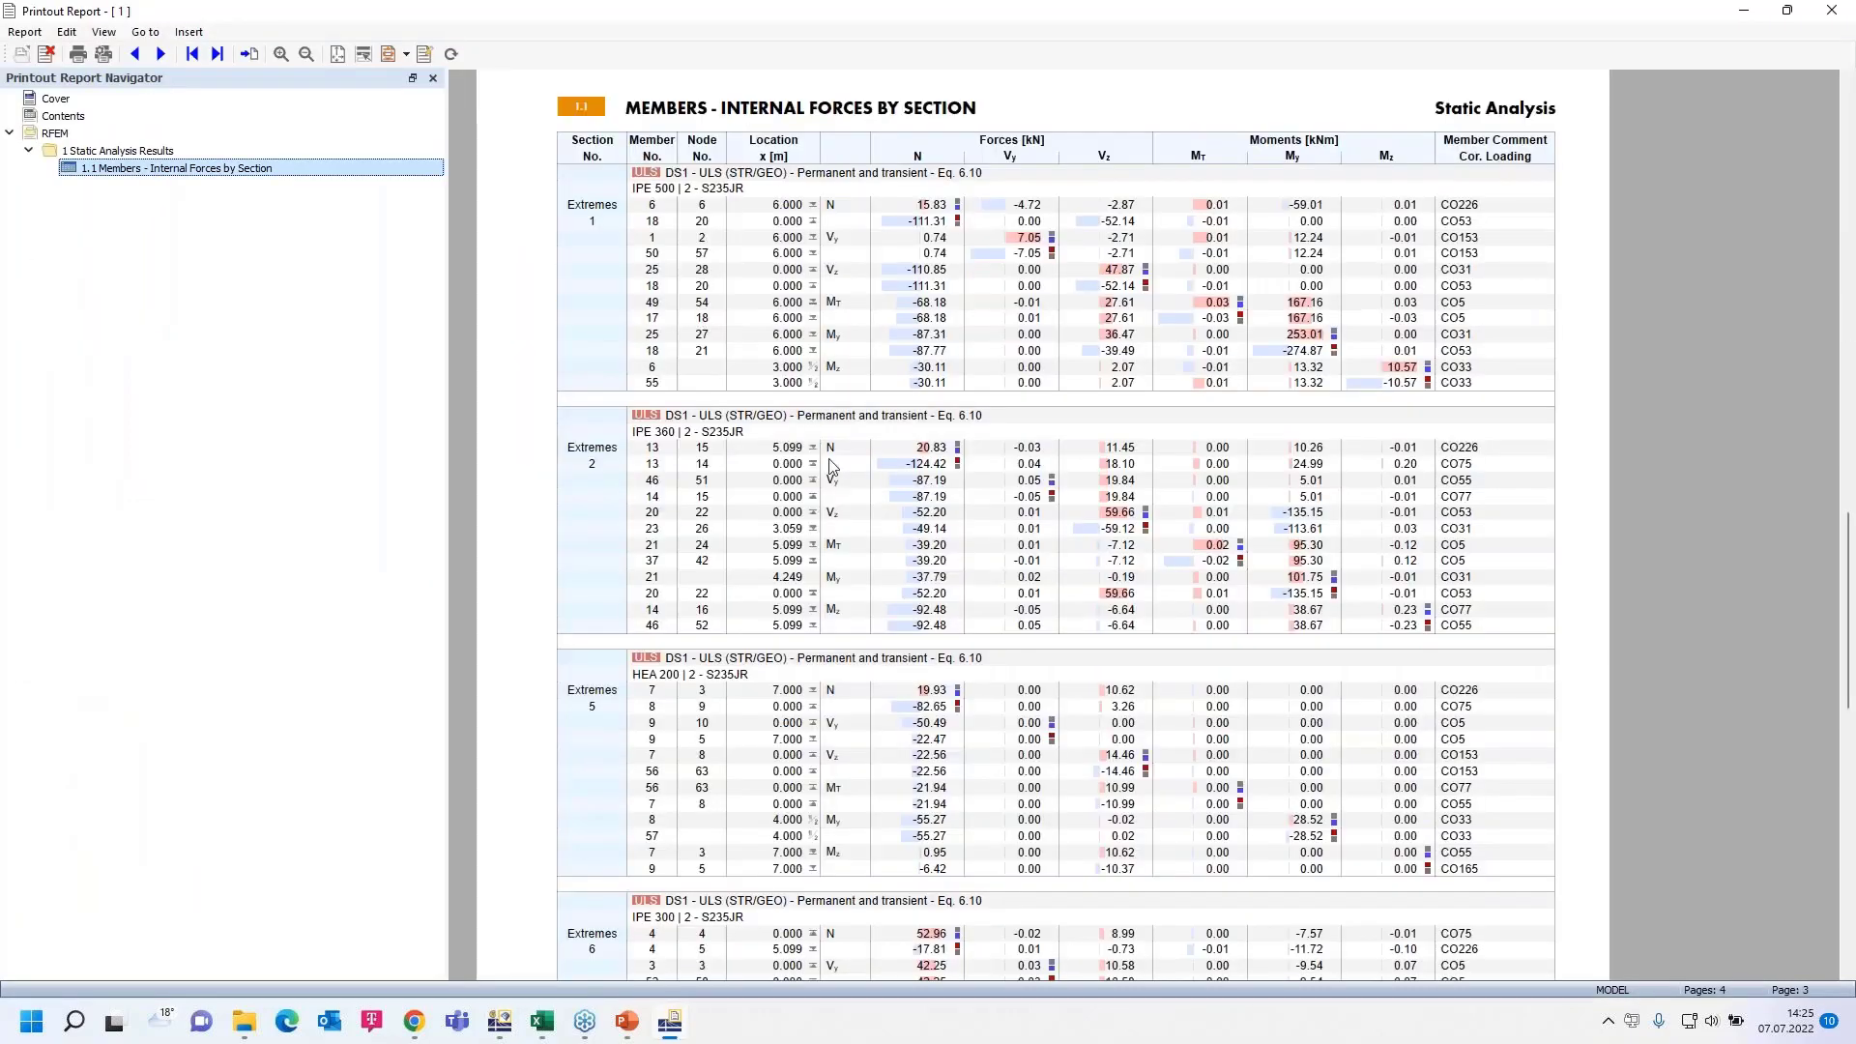
pyautogui.scroll(-3, 850, 443)
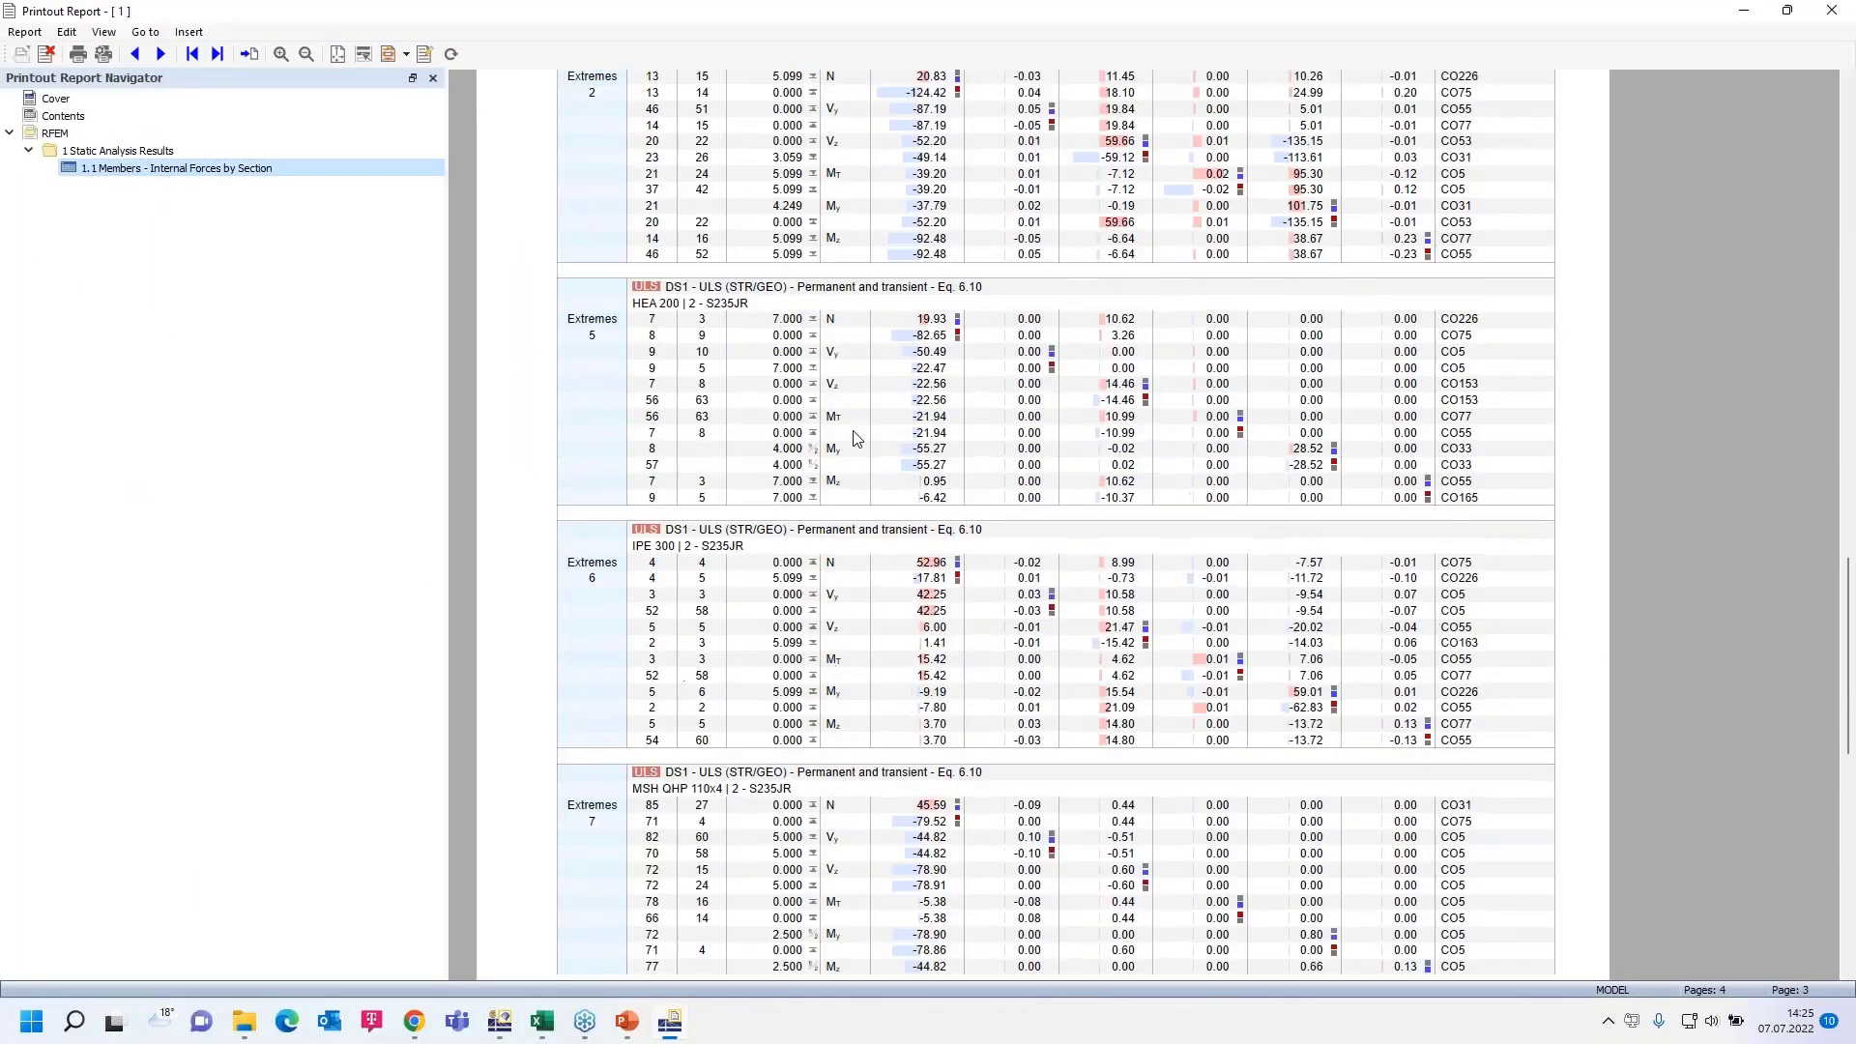
pyautogui.scroll(-4, 852, 441)
pyautogui.scroll(-4, 855, 438)
pyautogui.scroll(-4, 856, 439)
pyautogui.scroll(-3, 856, 440)
pyautogui.scroll(2, 856, 438)
pyautogui.scroll(5, 854, 438)
pyautogui.scroll(4, 855, 439)
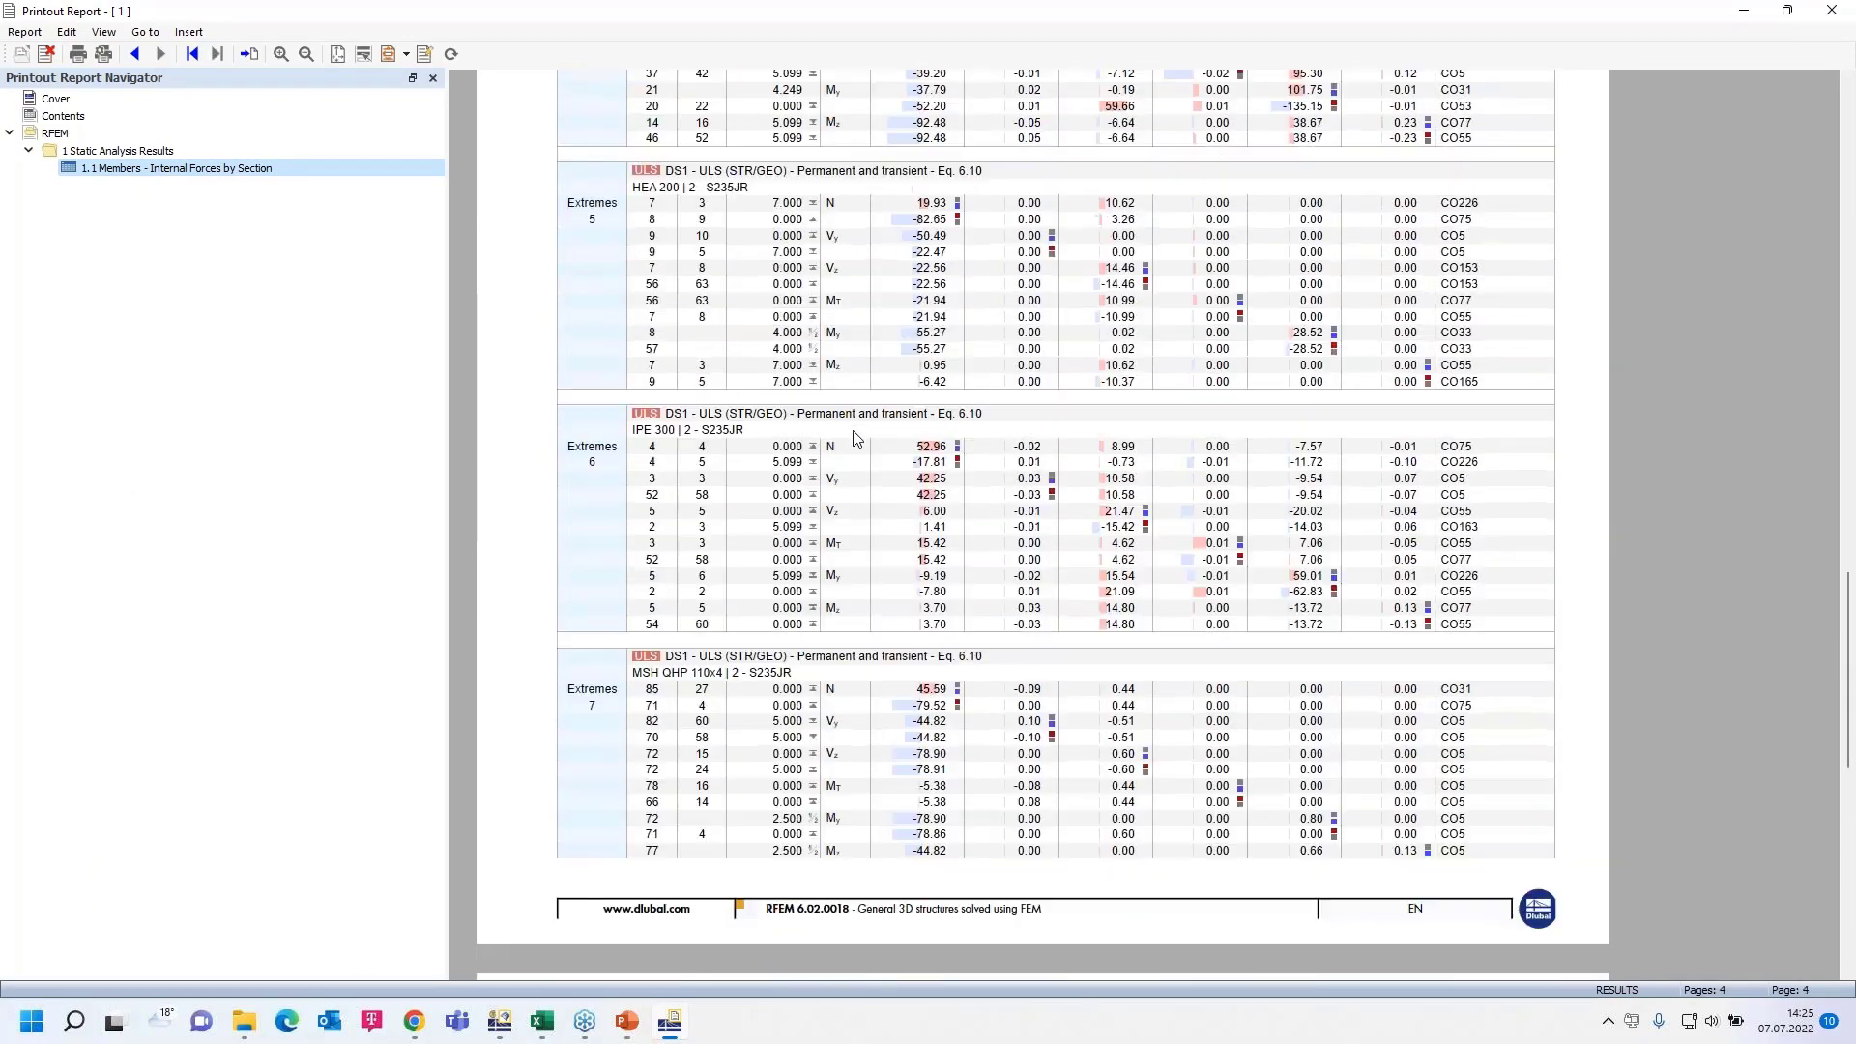
pyautogui.scroll(4, 854, 438)
pyautogui.scroll(3, 854, 438)
pyautogui.scroll(-3, 854, 440)
pyautogui.scroll(-2, 856, 440)
pyautogui.scroll(-6, 858, 441)
pyautogui.scroll(-1, 863, 443)
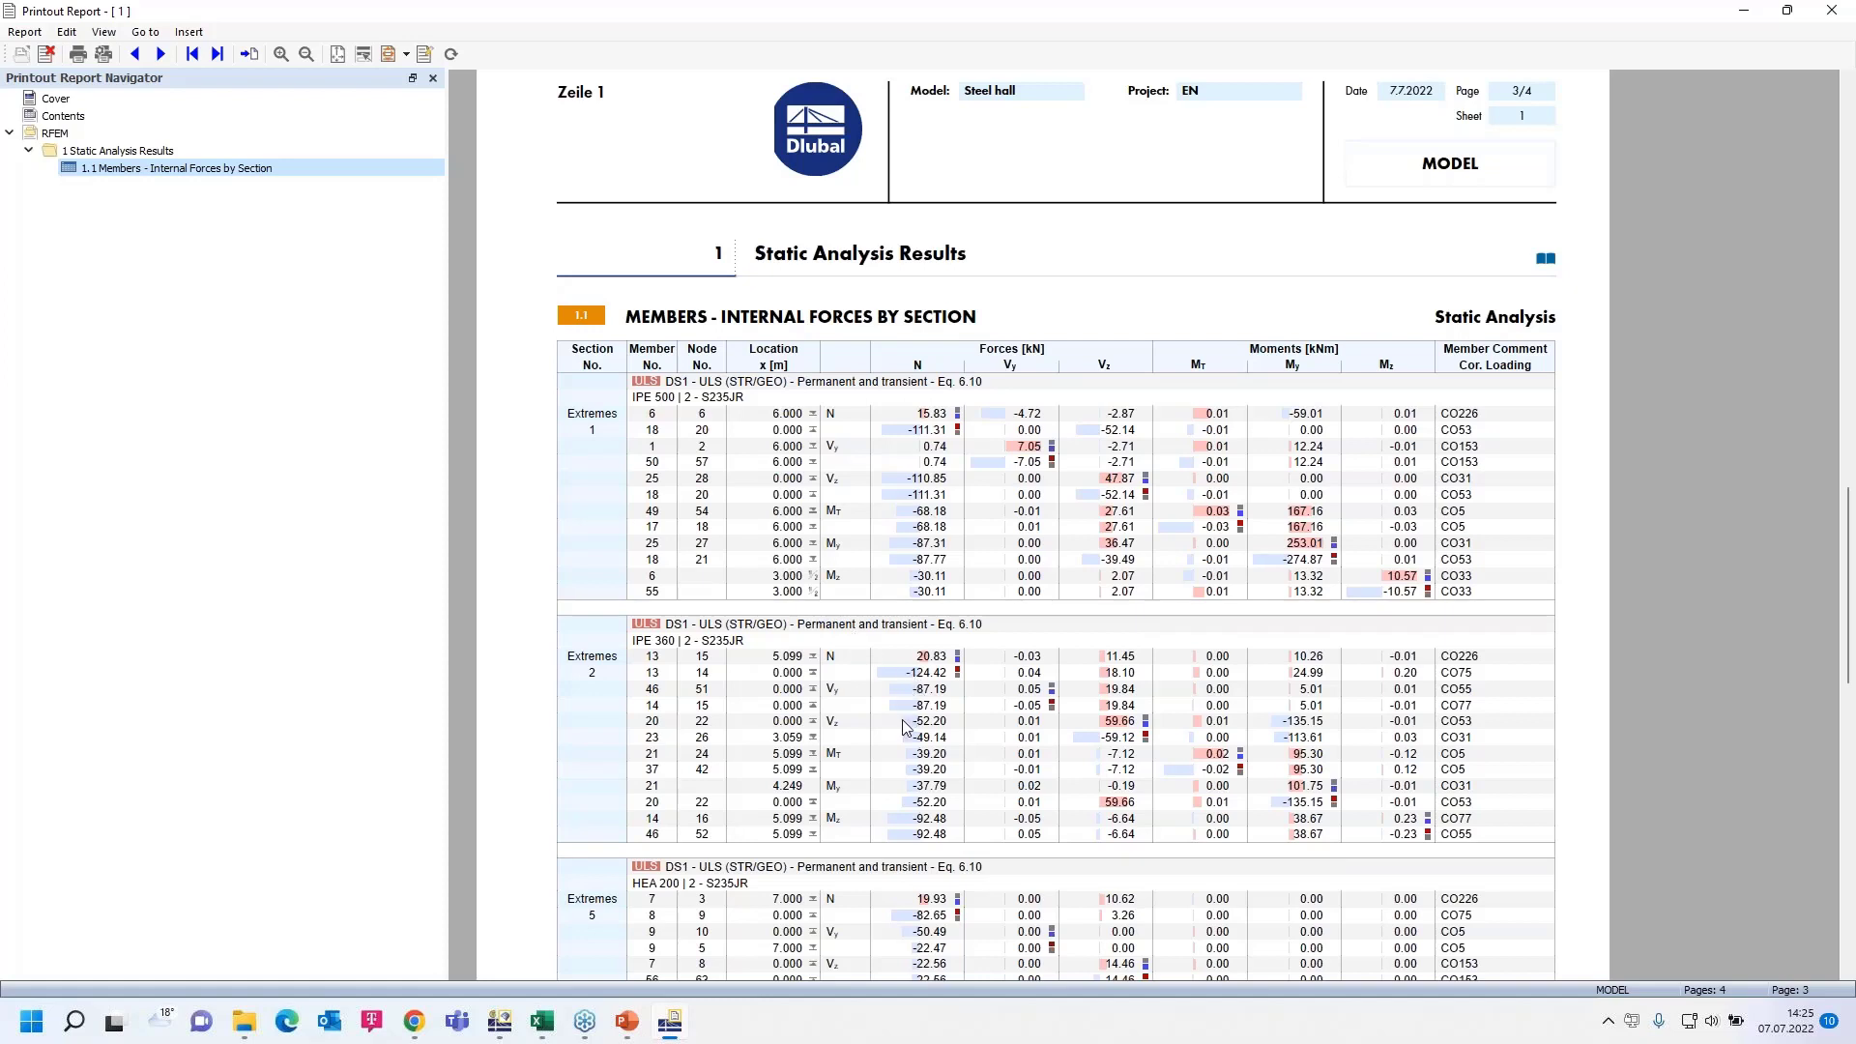
# Step: Show Steel Design results in the table and select member 57's governing 0.742 ST3100 check
pyautogui.click(499, 1023)
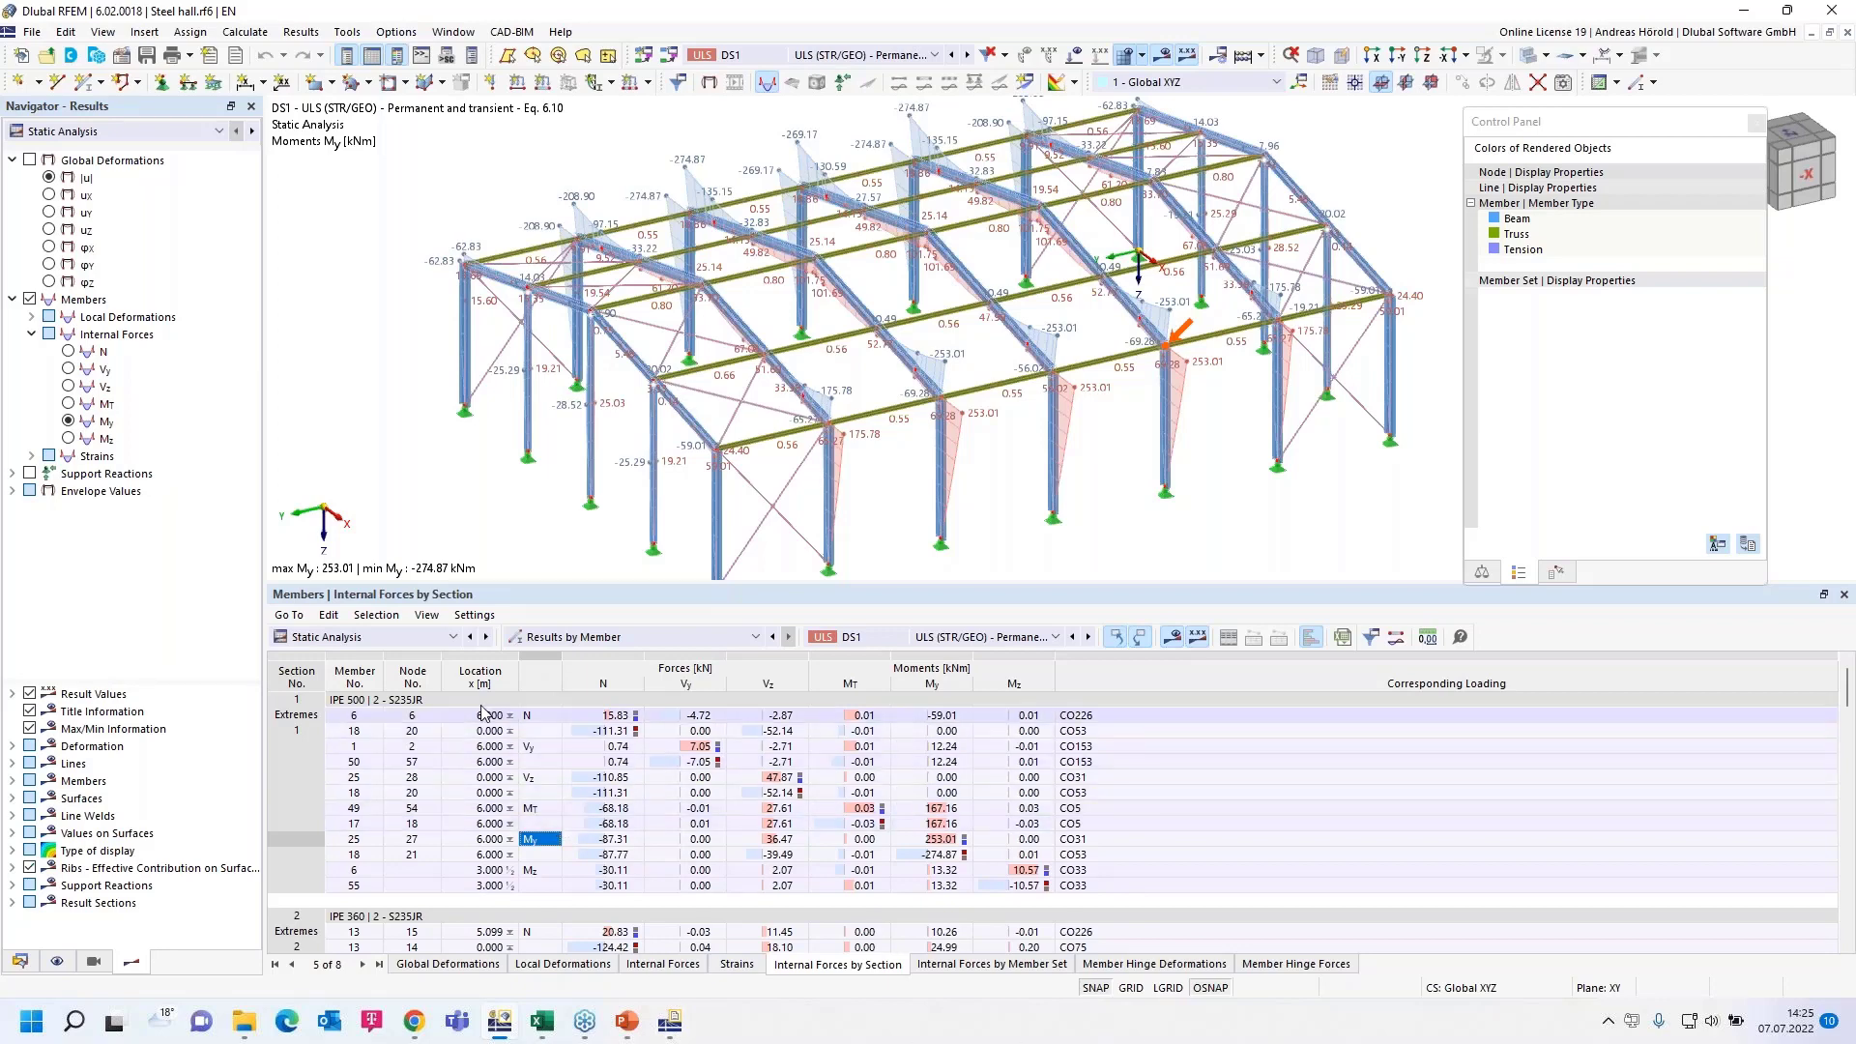
pyautogui.click(402, 640)
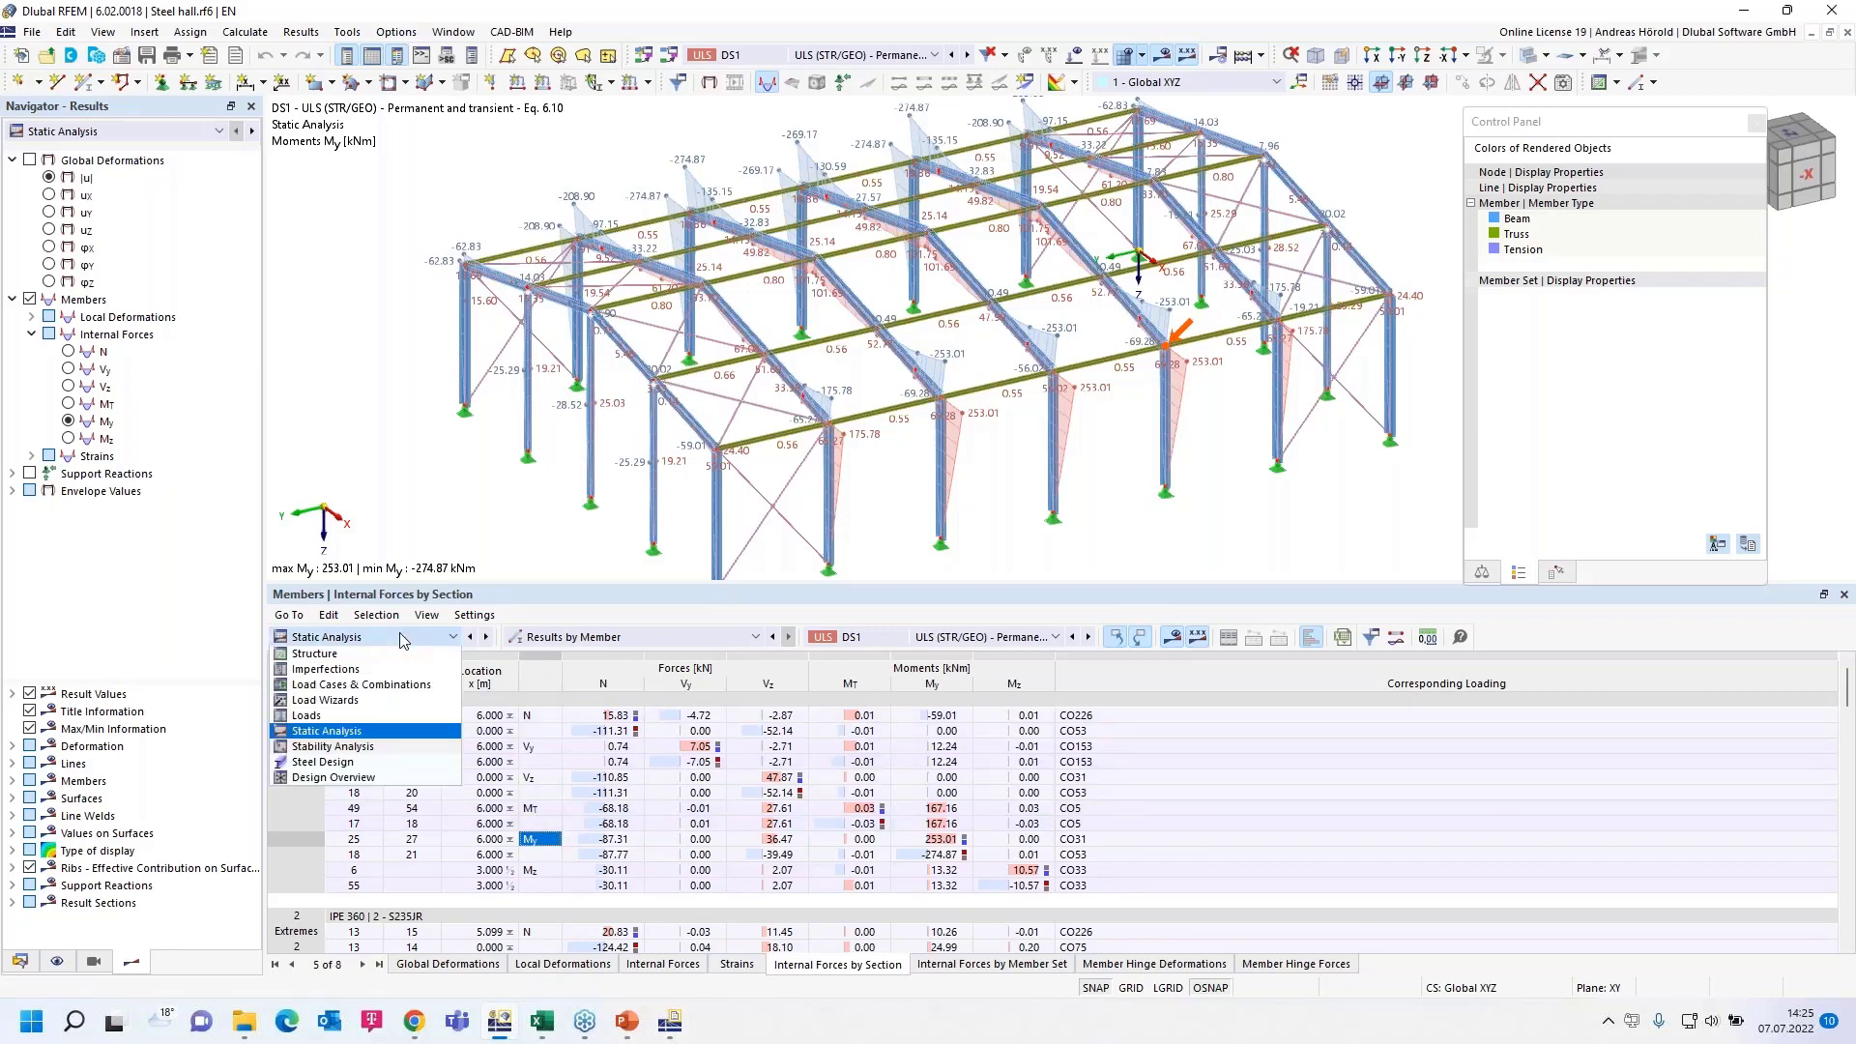
pyautogui.click(375, 764)
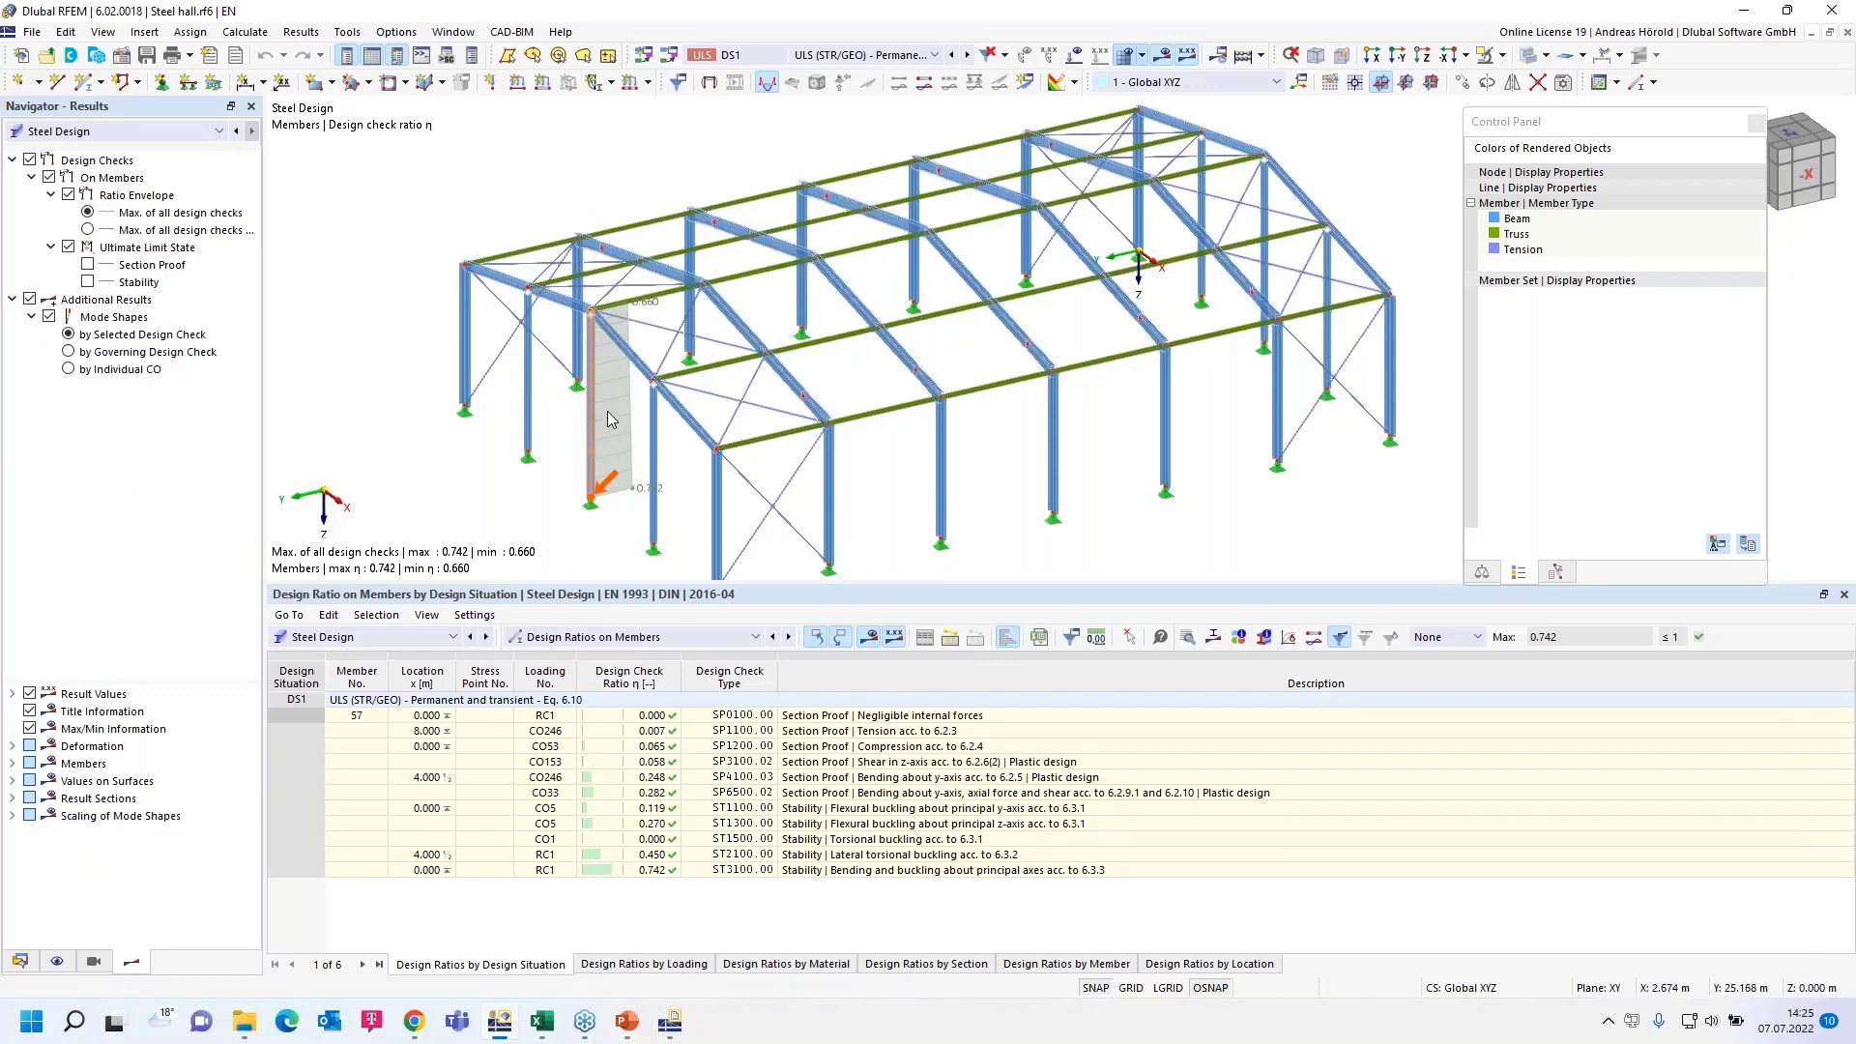
pyautogui.click(702, 871)
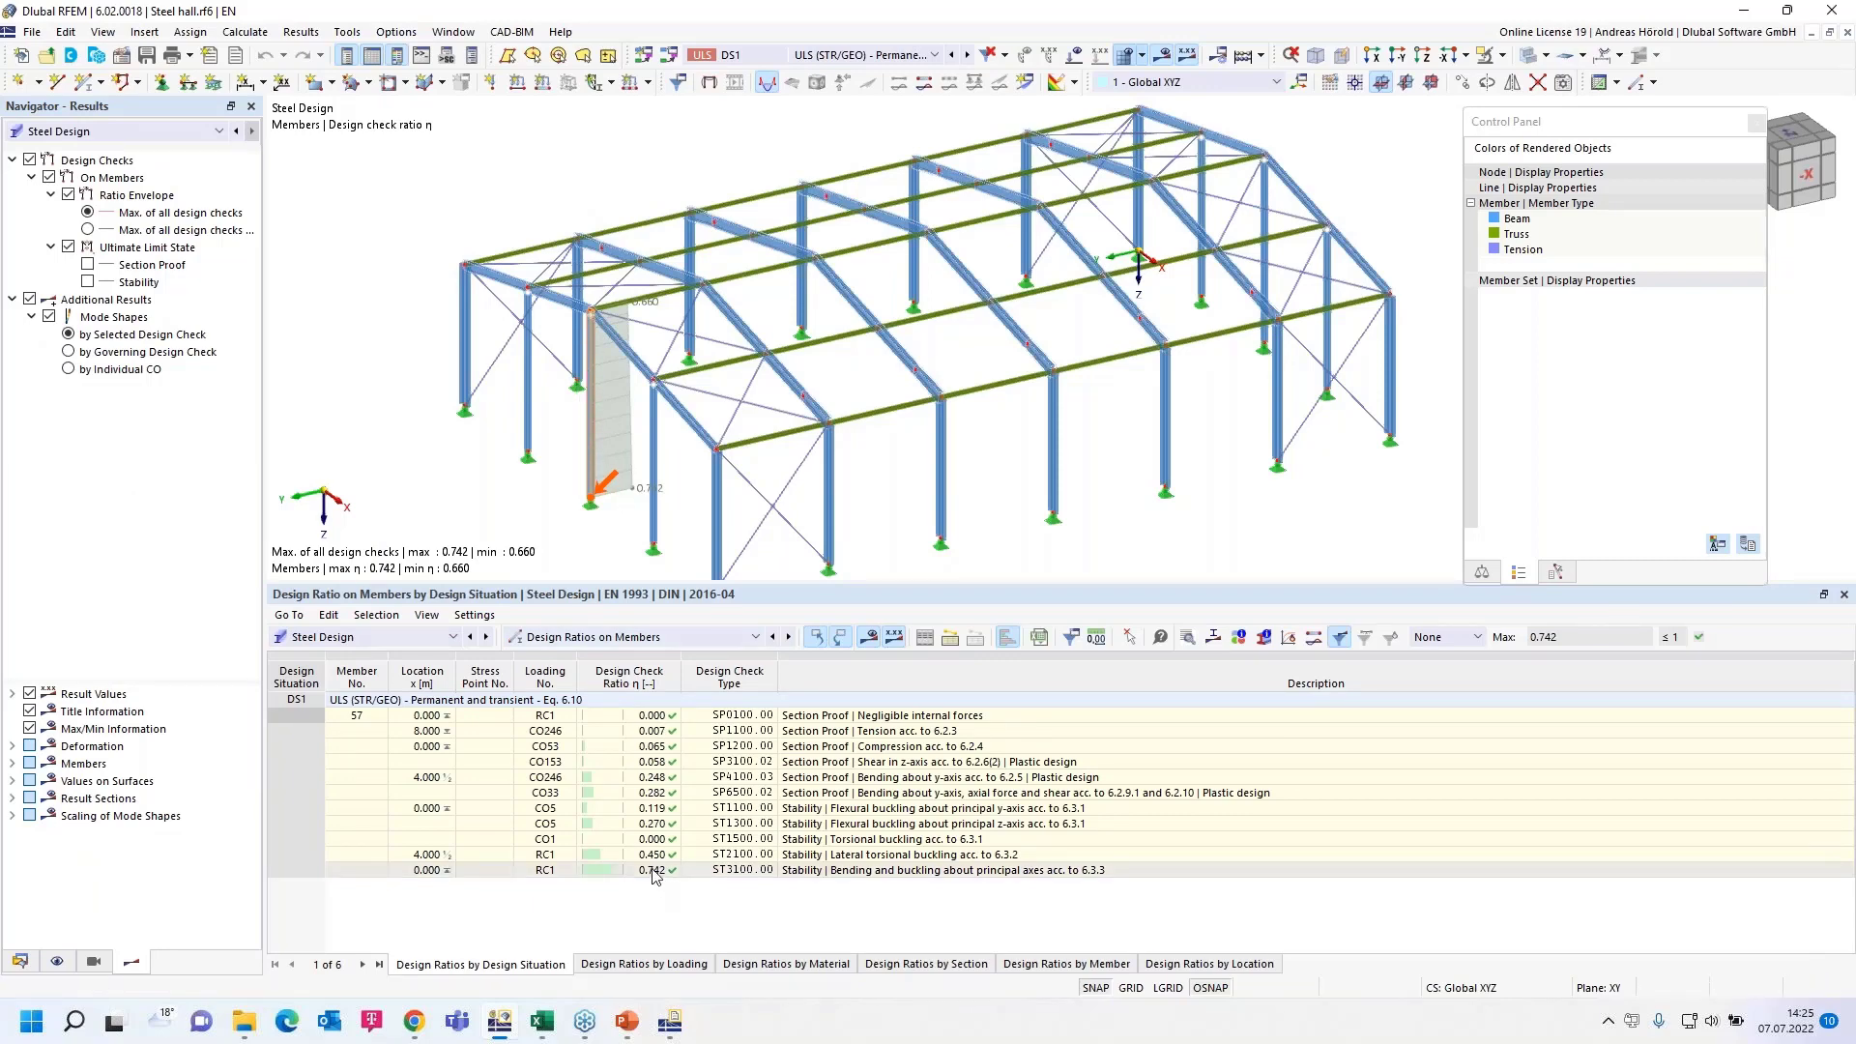
pyautogui.click(654, 874)
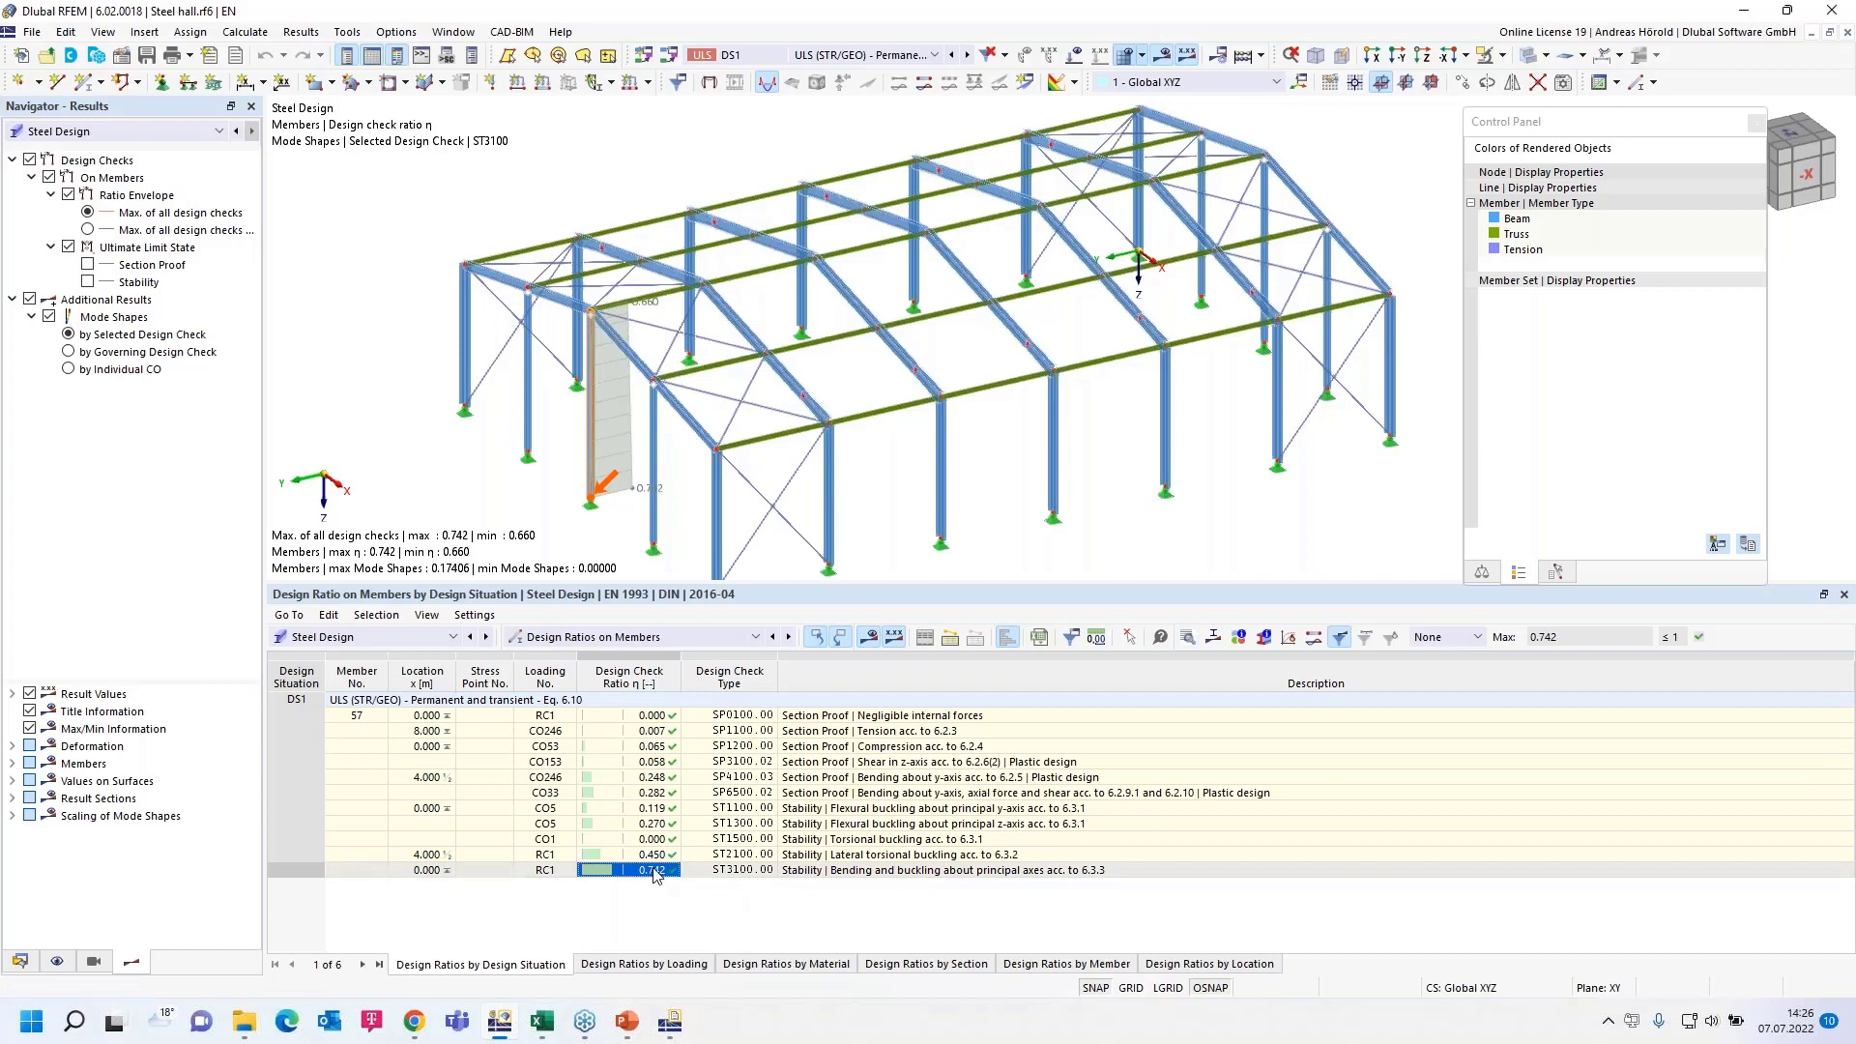
# Step: Open member 57's ST3100 check details and add its formulas to the printout report
pyautogui.click(1187, 640)
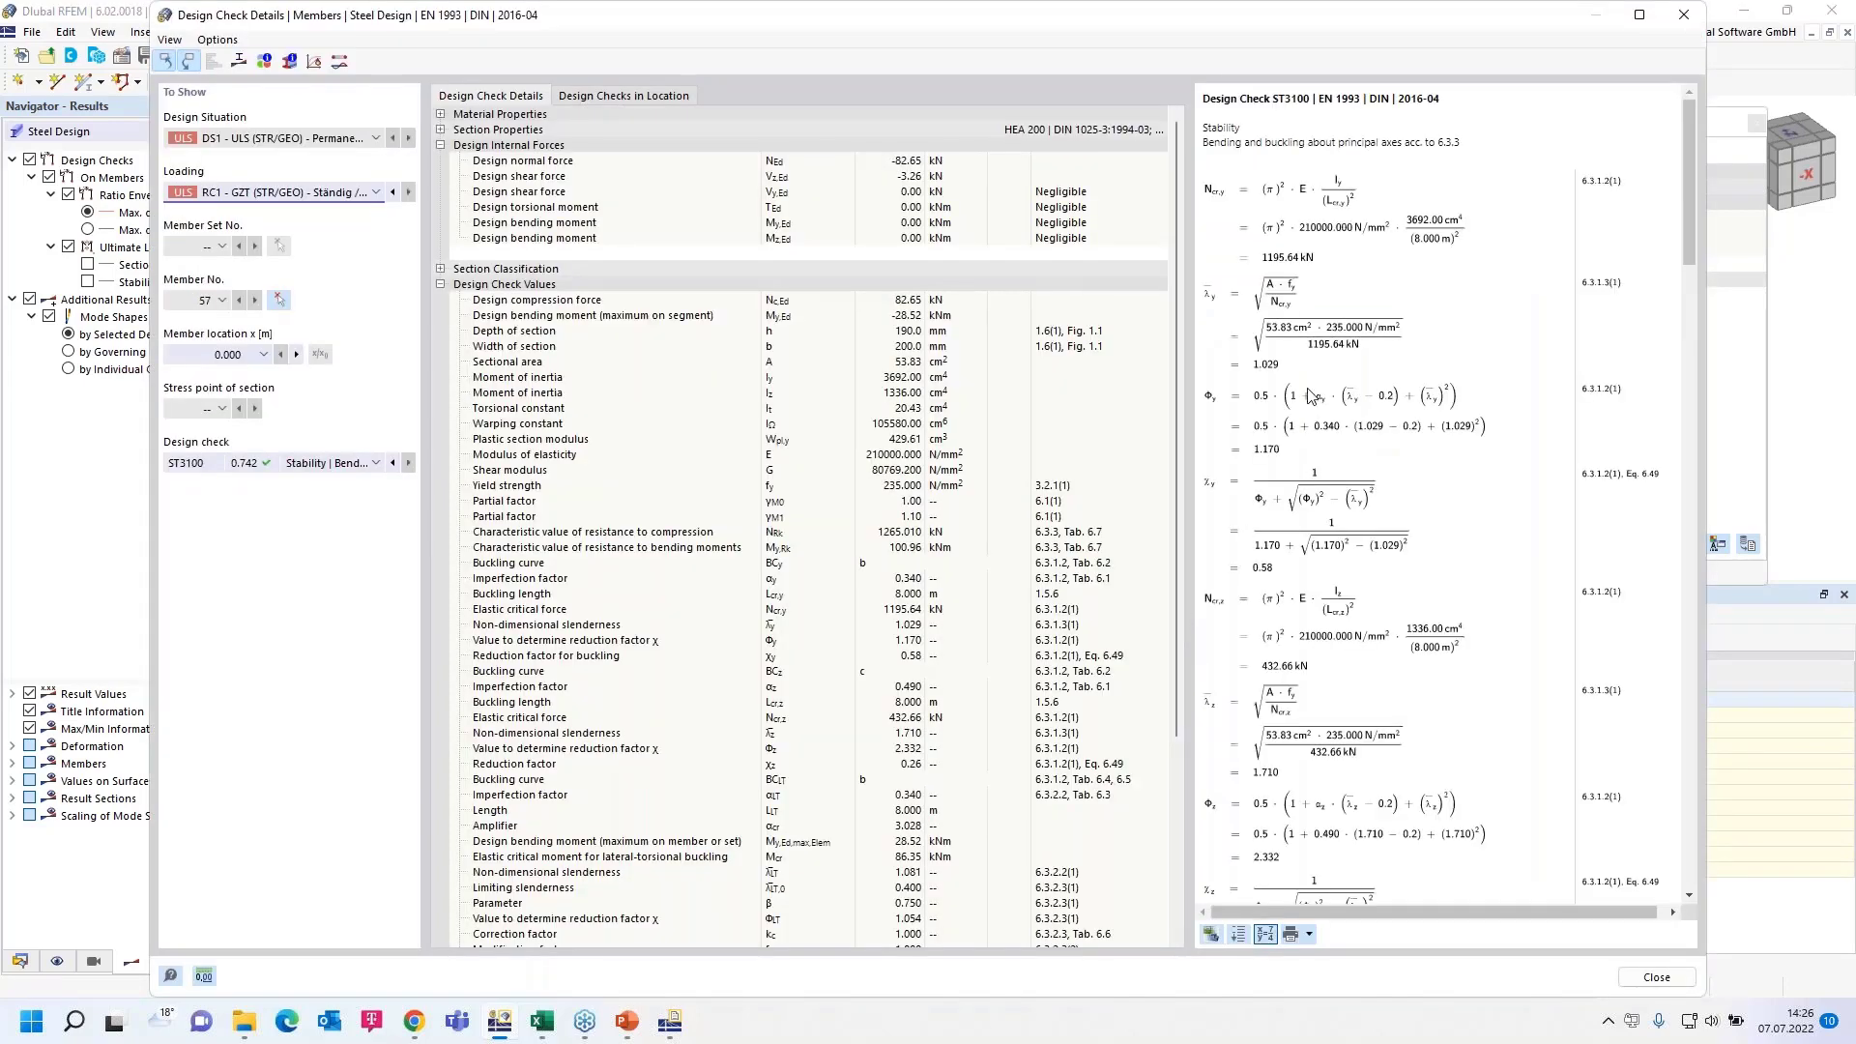
pyautogui.scroll(-5, 1309, 395)
pyautogui.scroll(-5, 1311, 395)
pyautogui.scroll(-5, 1310, 396)
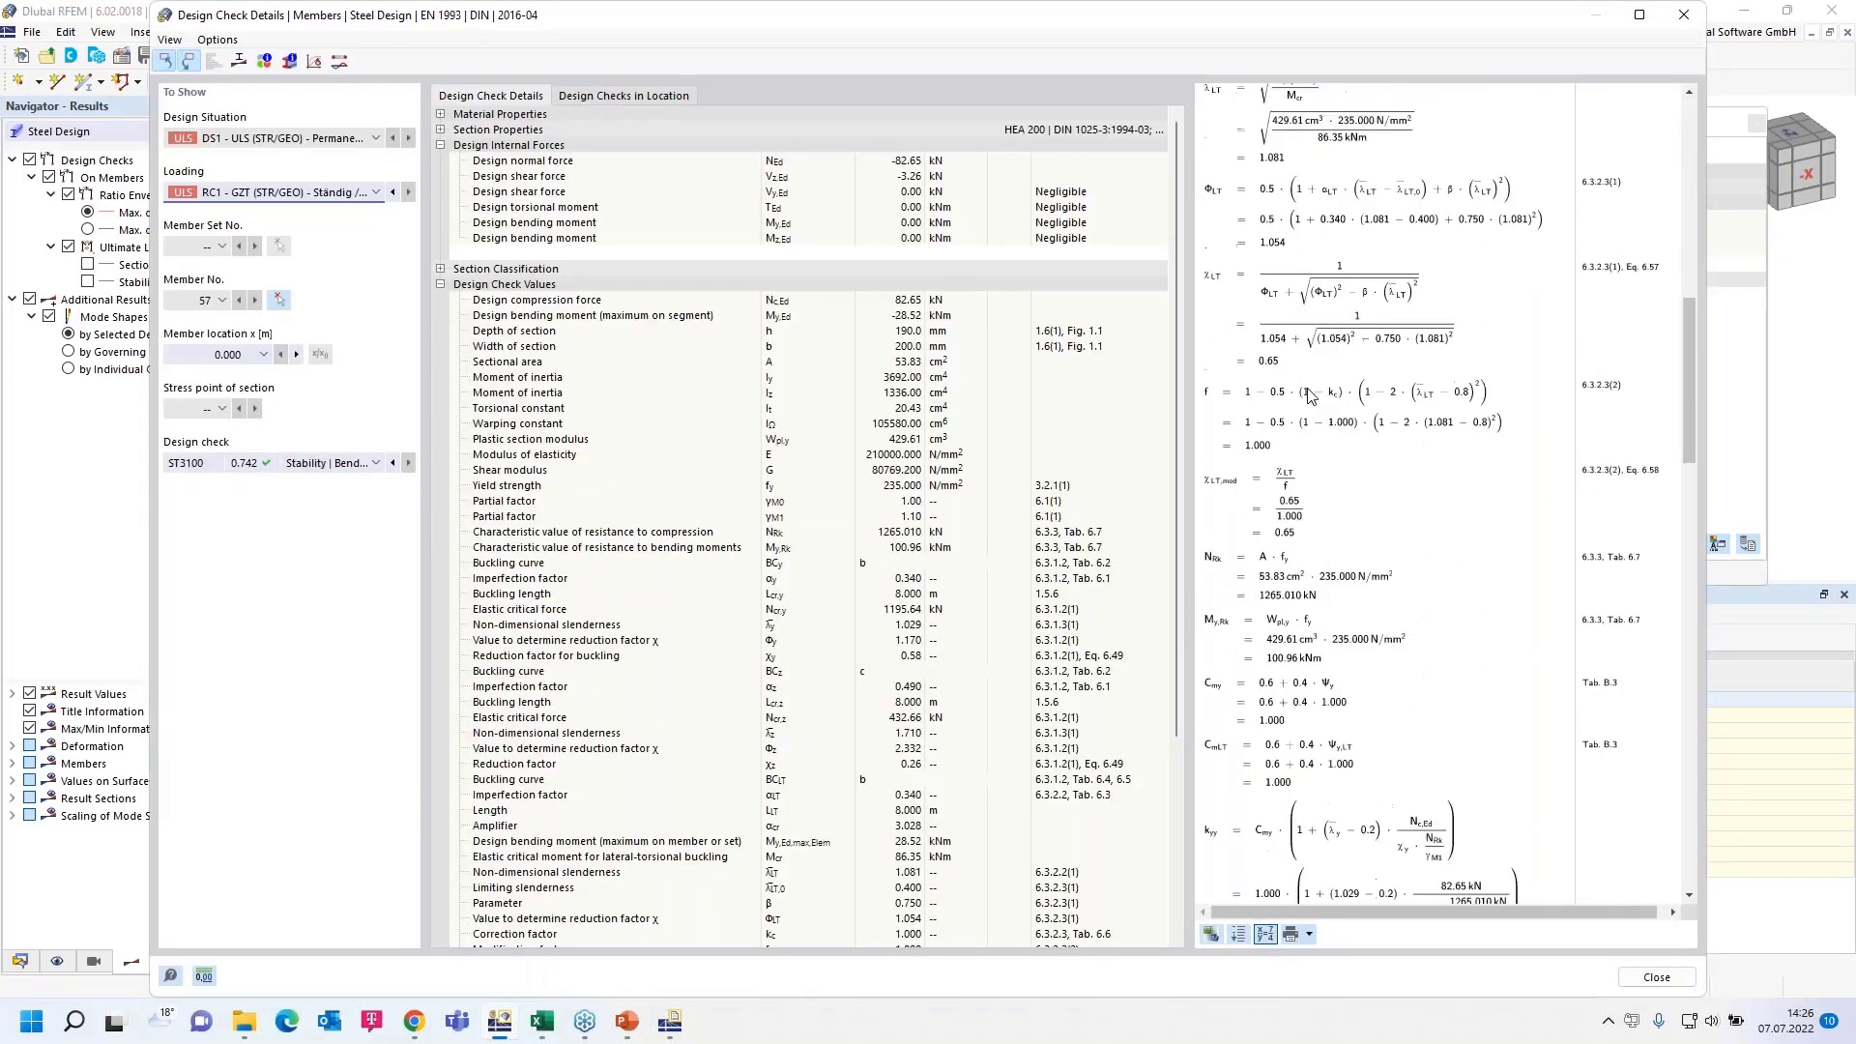
pyautogui.scroll(-5, 1310, 395)
pyautogui.scroll(10, 1309, 395)
pyautogui.scroll(10, 1310, 396)
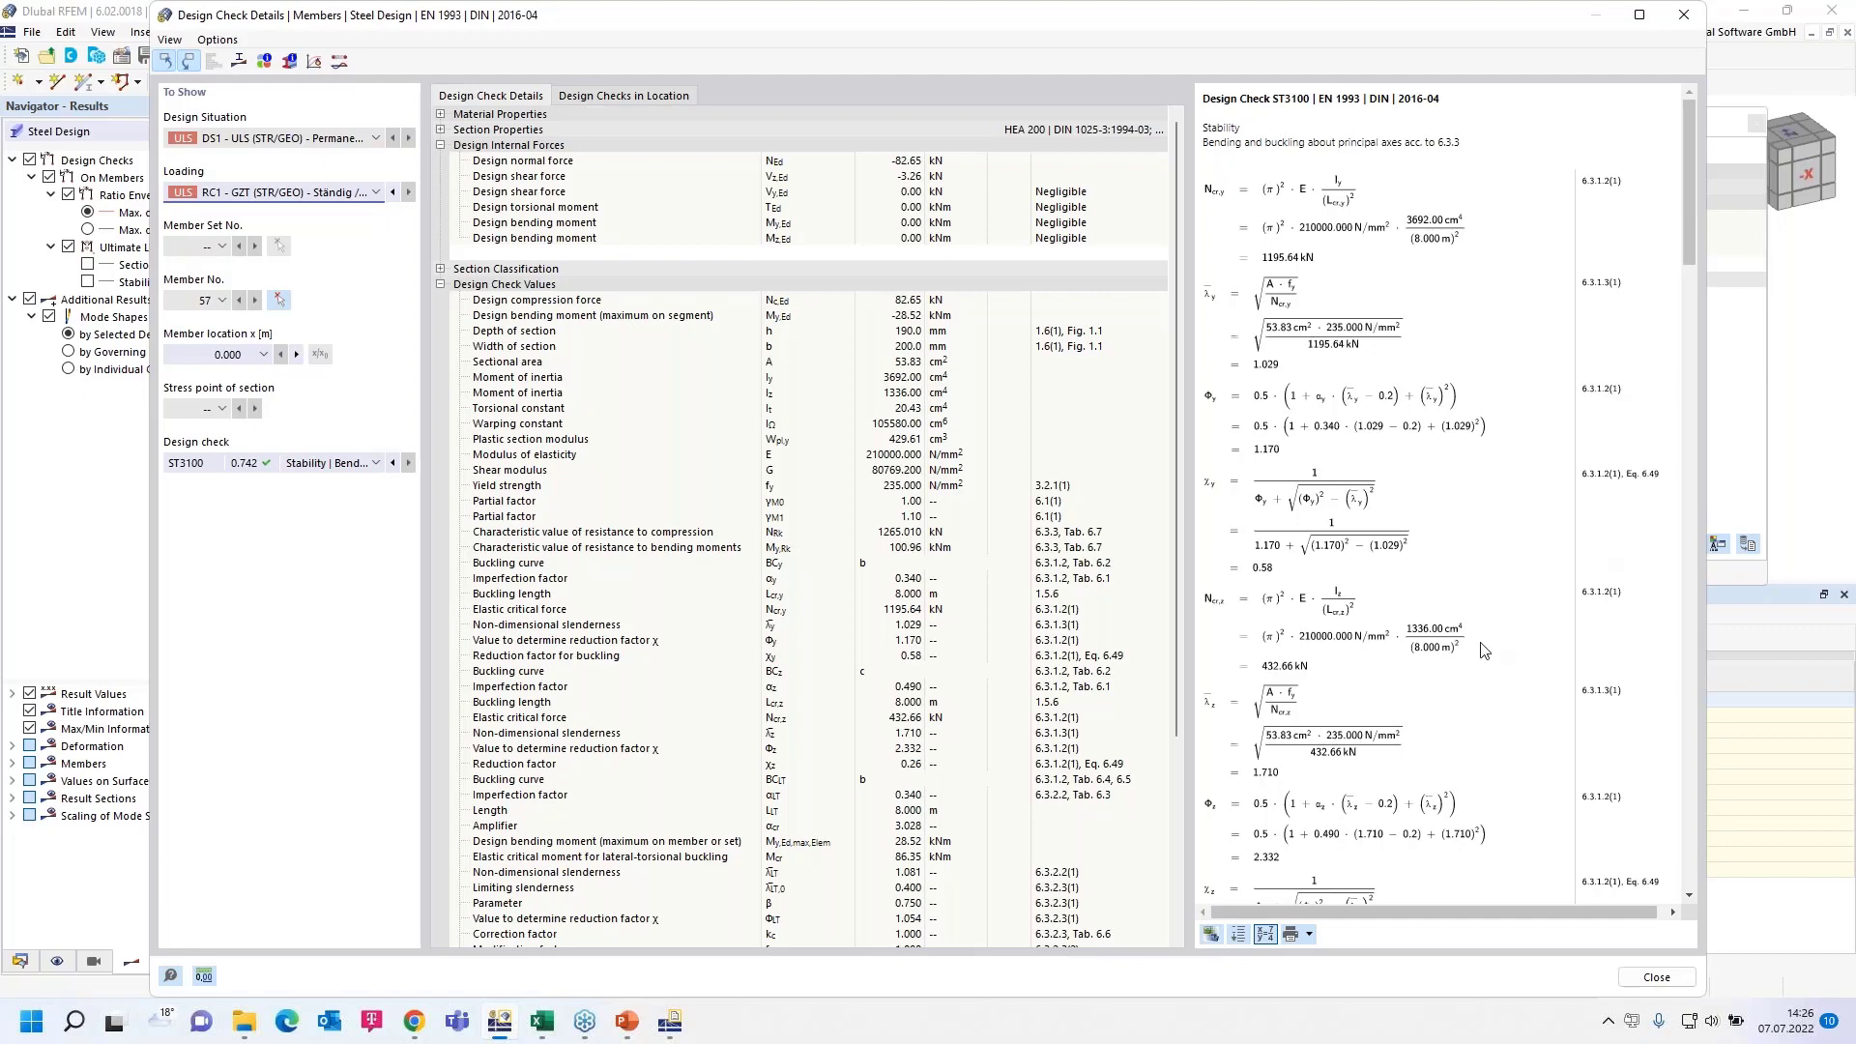
pyautogui.scroll(-5, 1482, 652)
pyautogui.scroll(-4, 1483, 652)
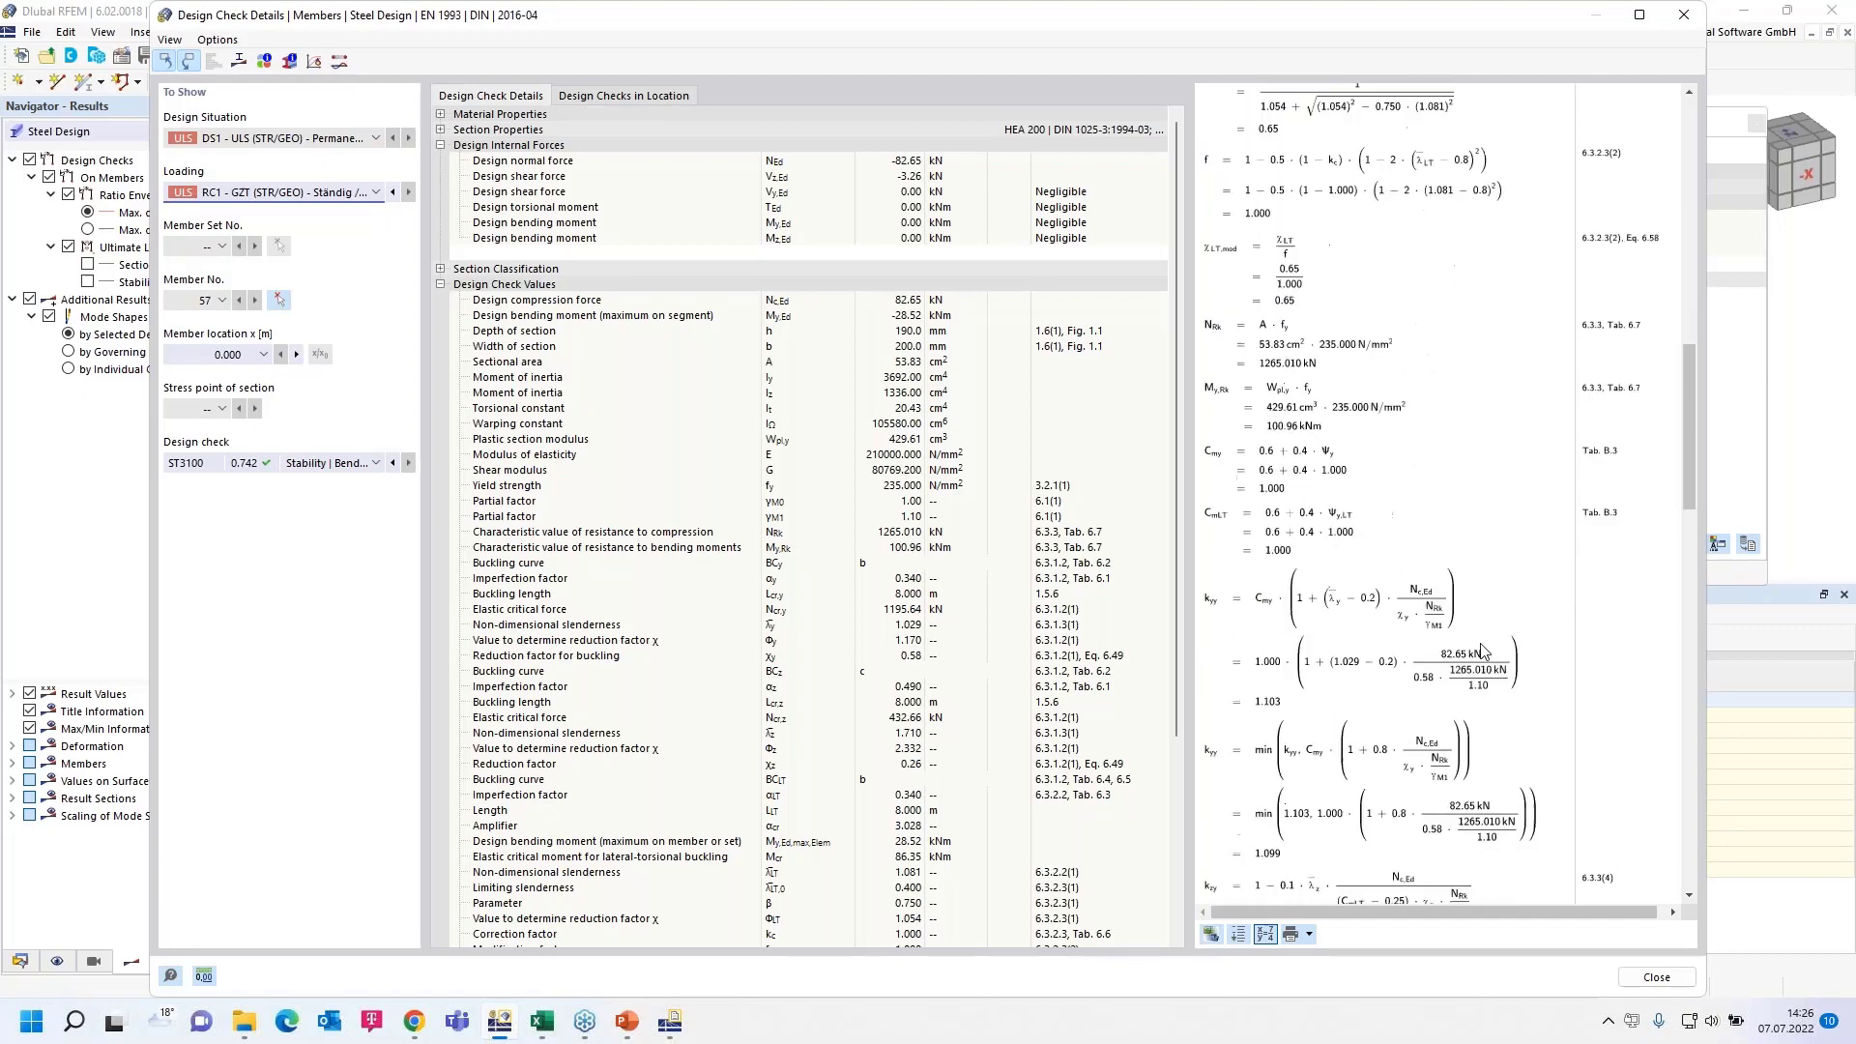
pyautogui.click(1310, 935)
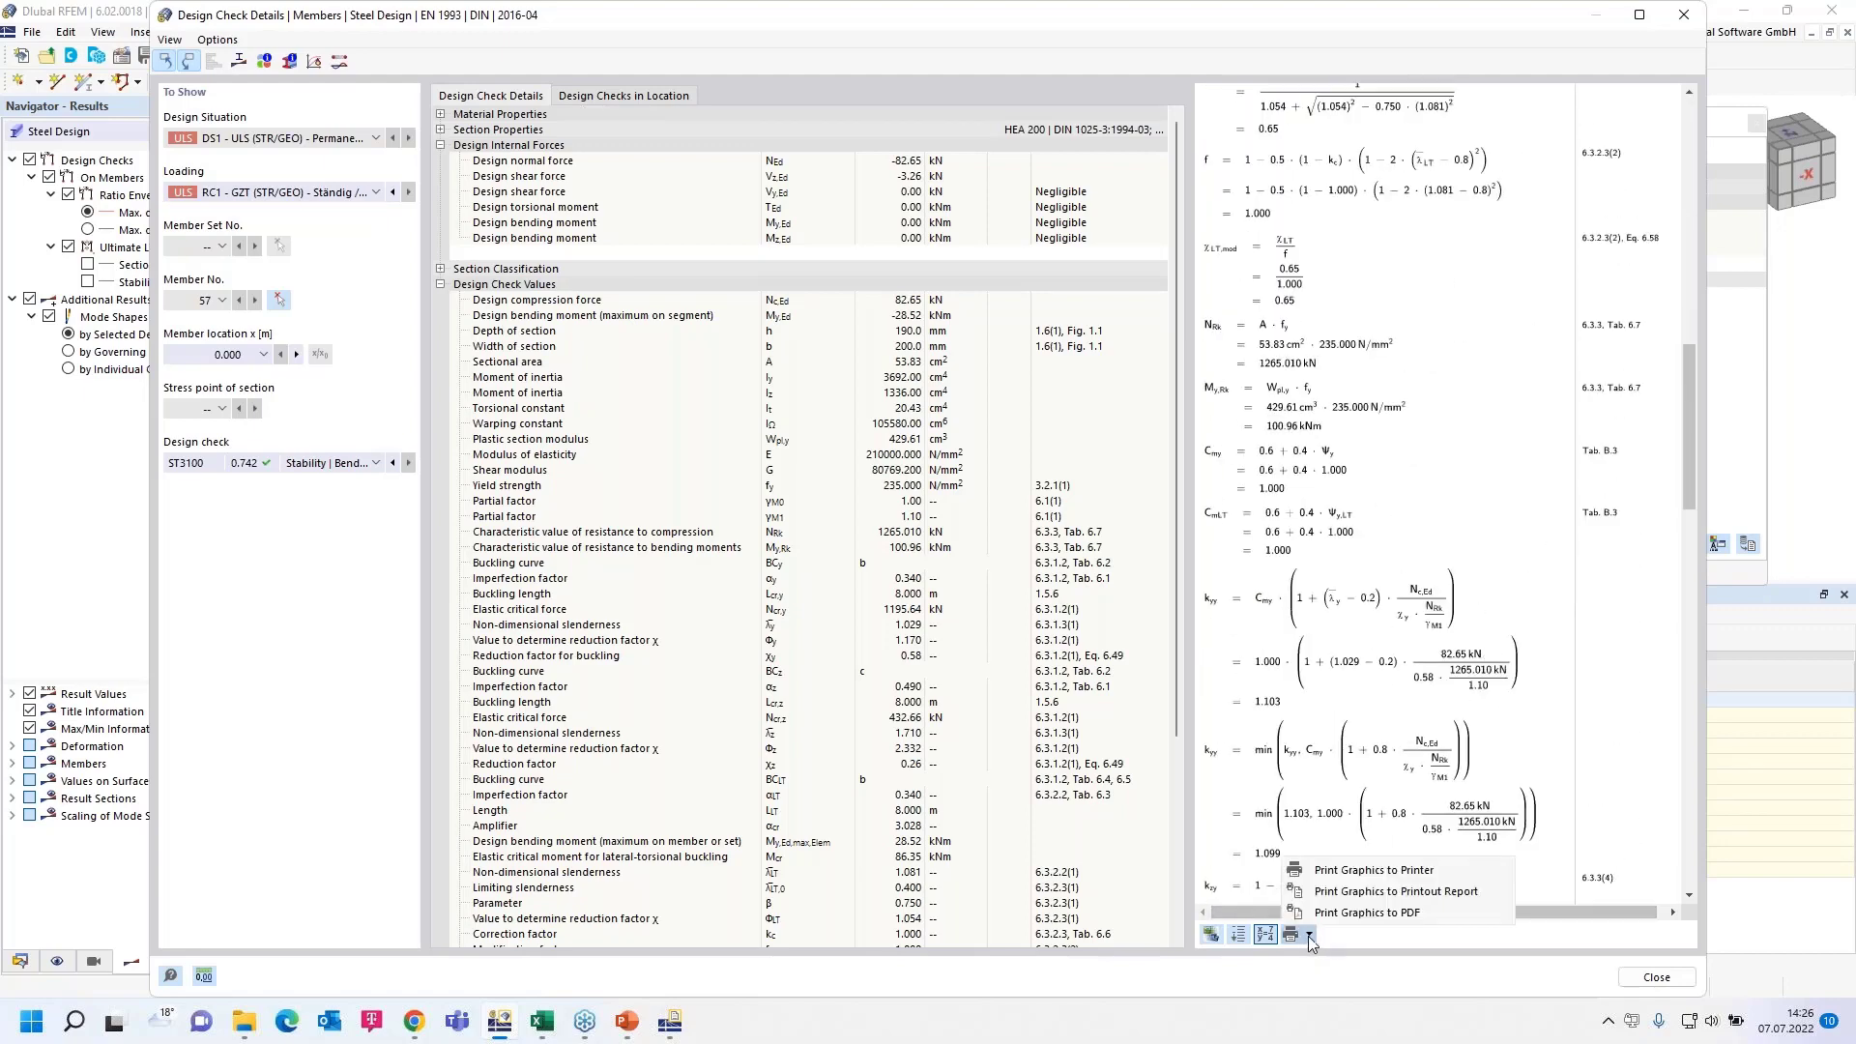
pyautogui.click(1338, 893)
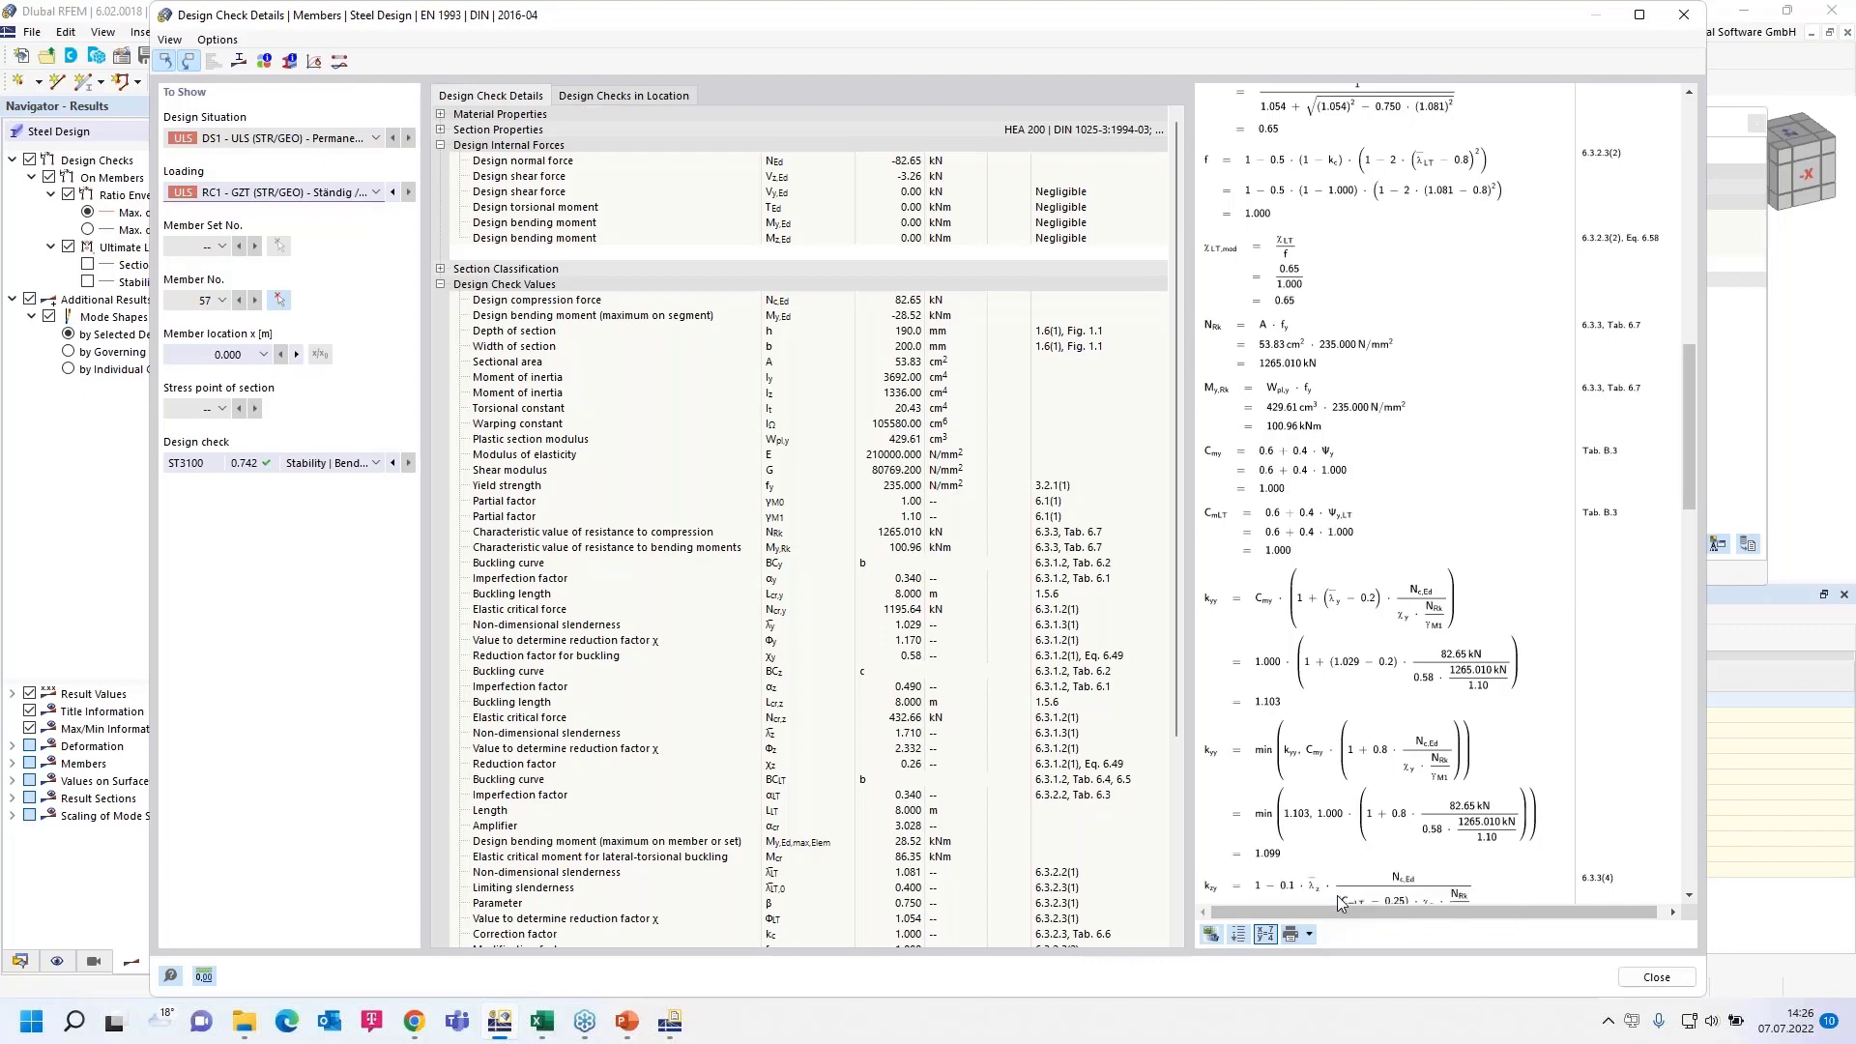
# Step: Bring up the printout report at 'Member No. 57 | DS1 | RC1 | 0.000 m | ST3100'
pyautogui.click(679, 1033)
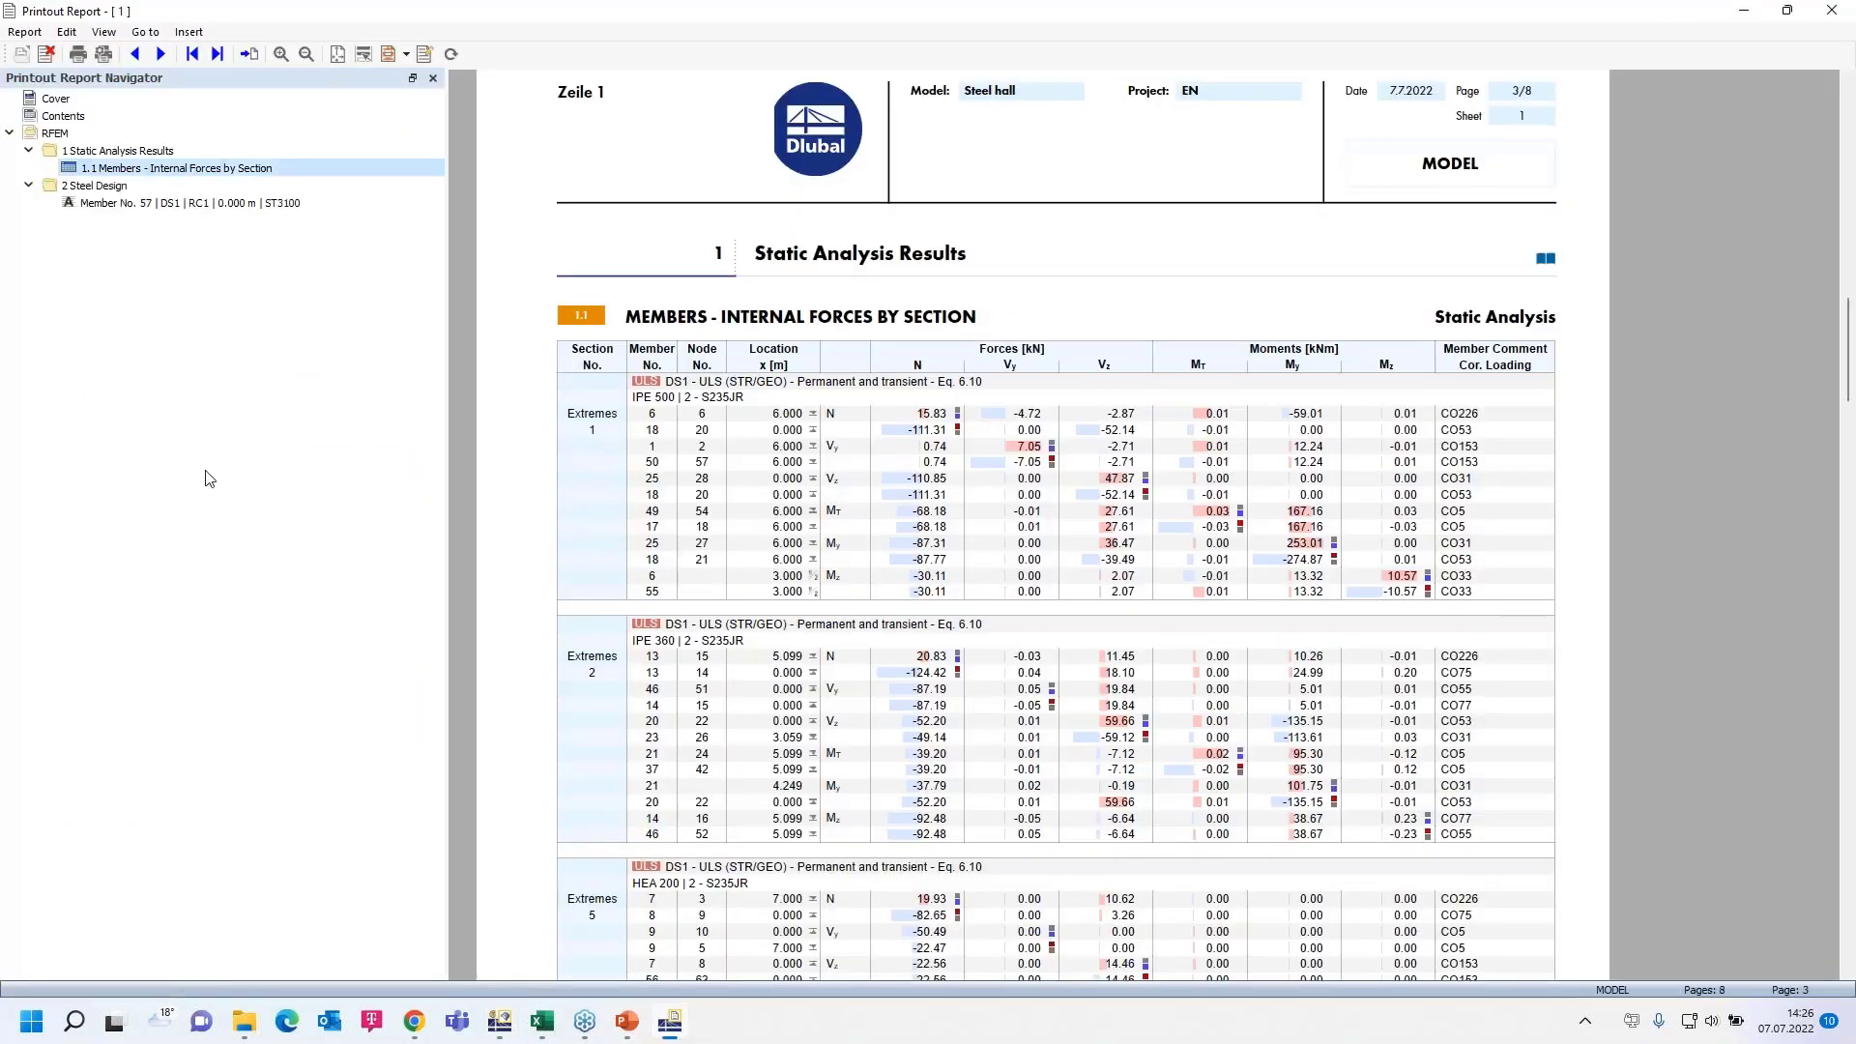
pyautogui.click(181, 205)
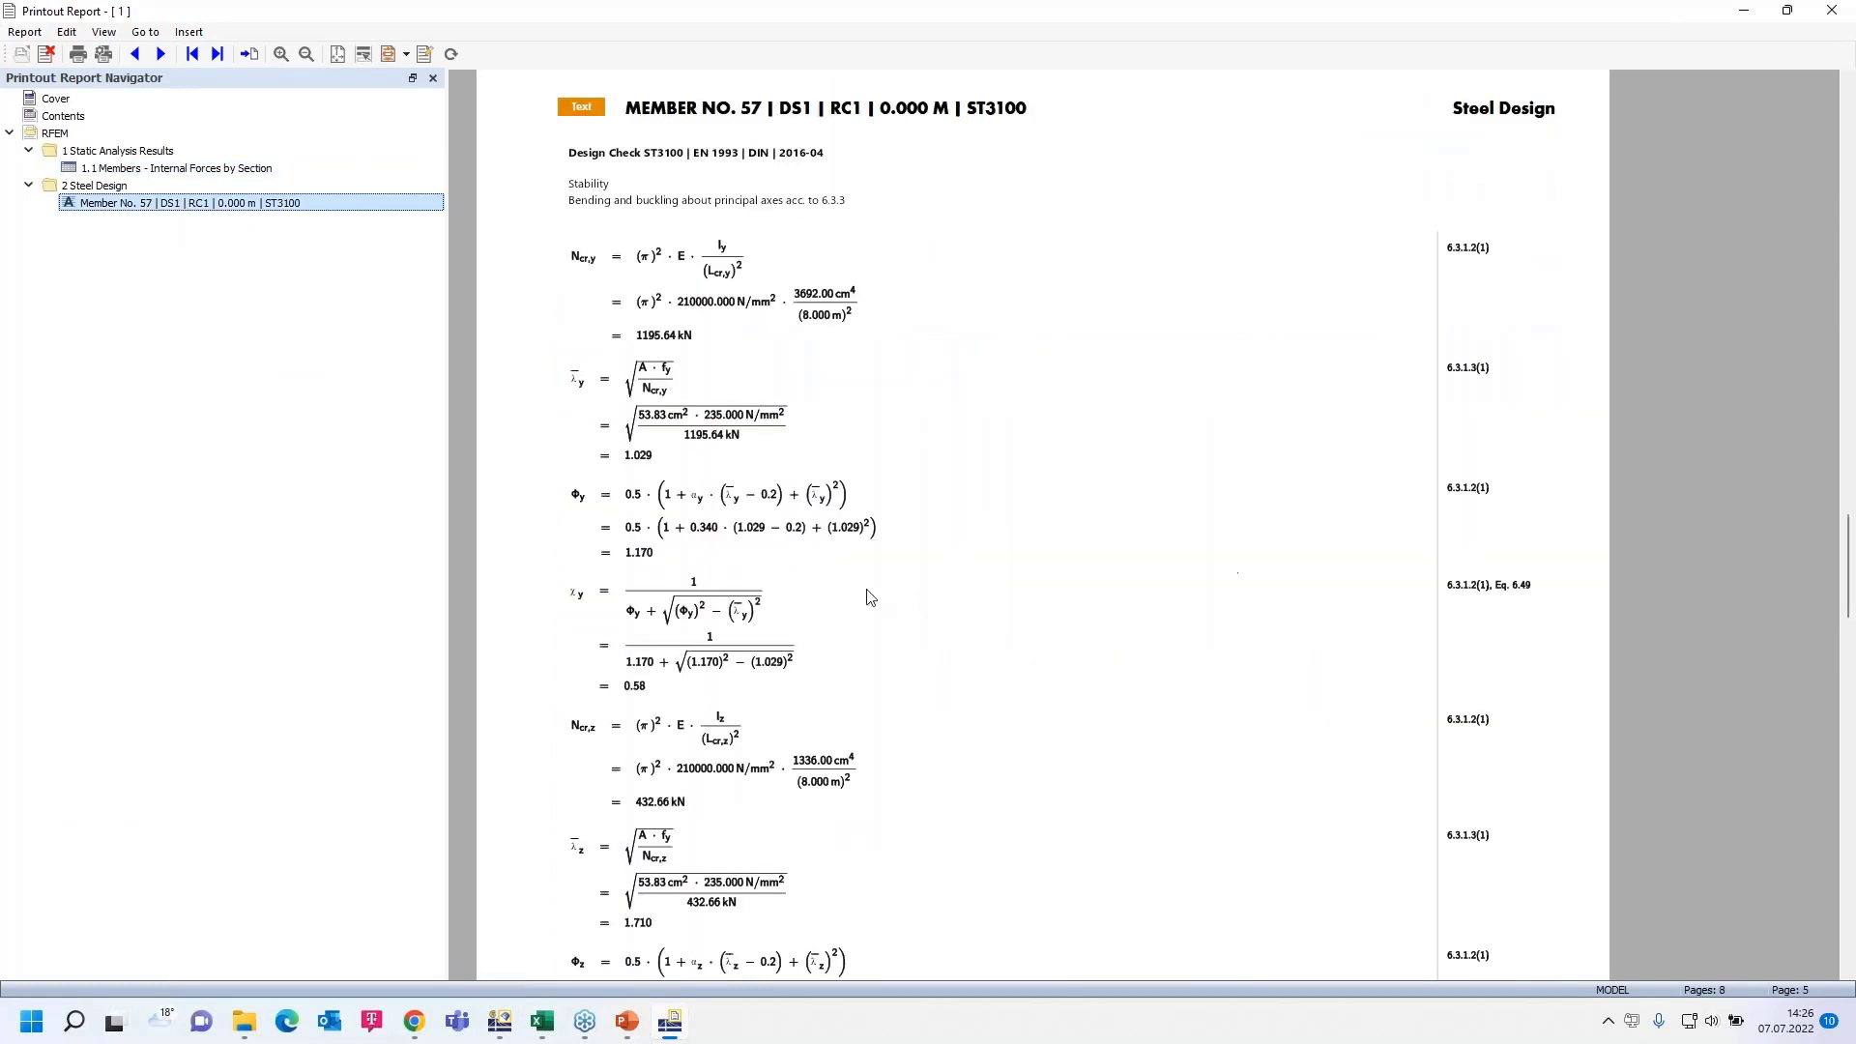
pyautogui.scroll(-5, 801, 610)
pyautogui.scroll(-5, 795, 611)
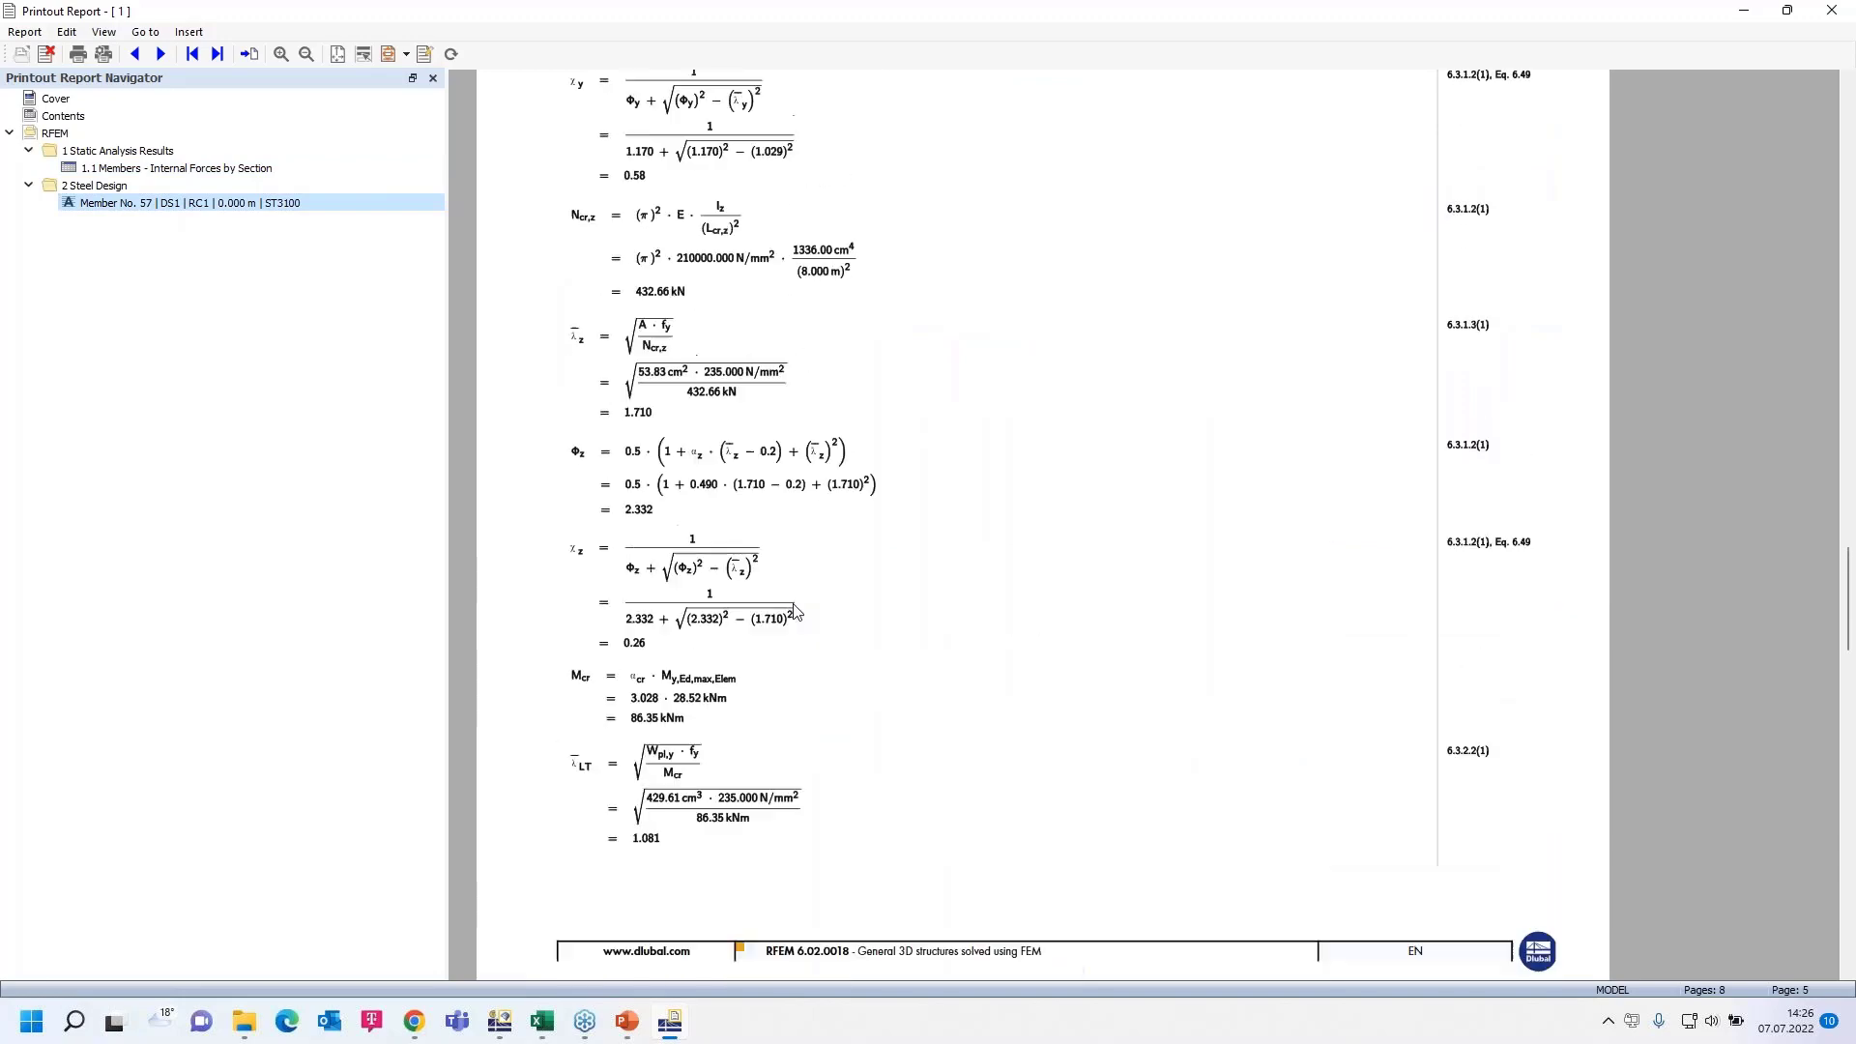
pyautogui.scroll(-5, 795, 611)
pyautogui.scroll(3, 795, 611)
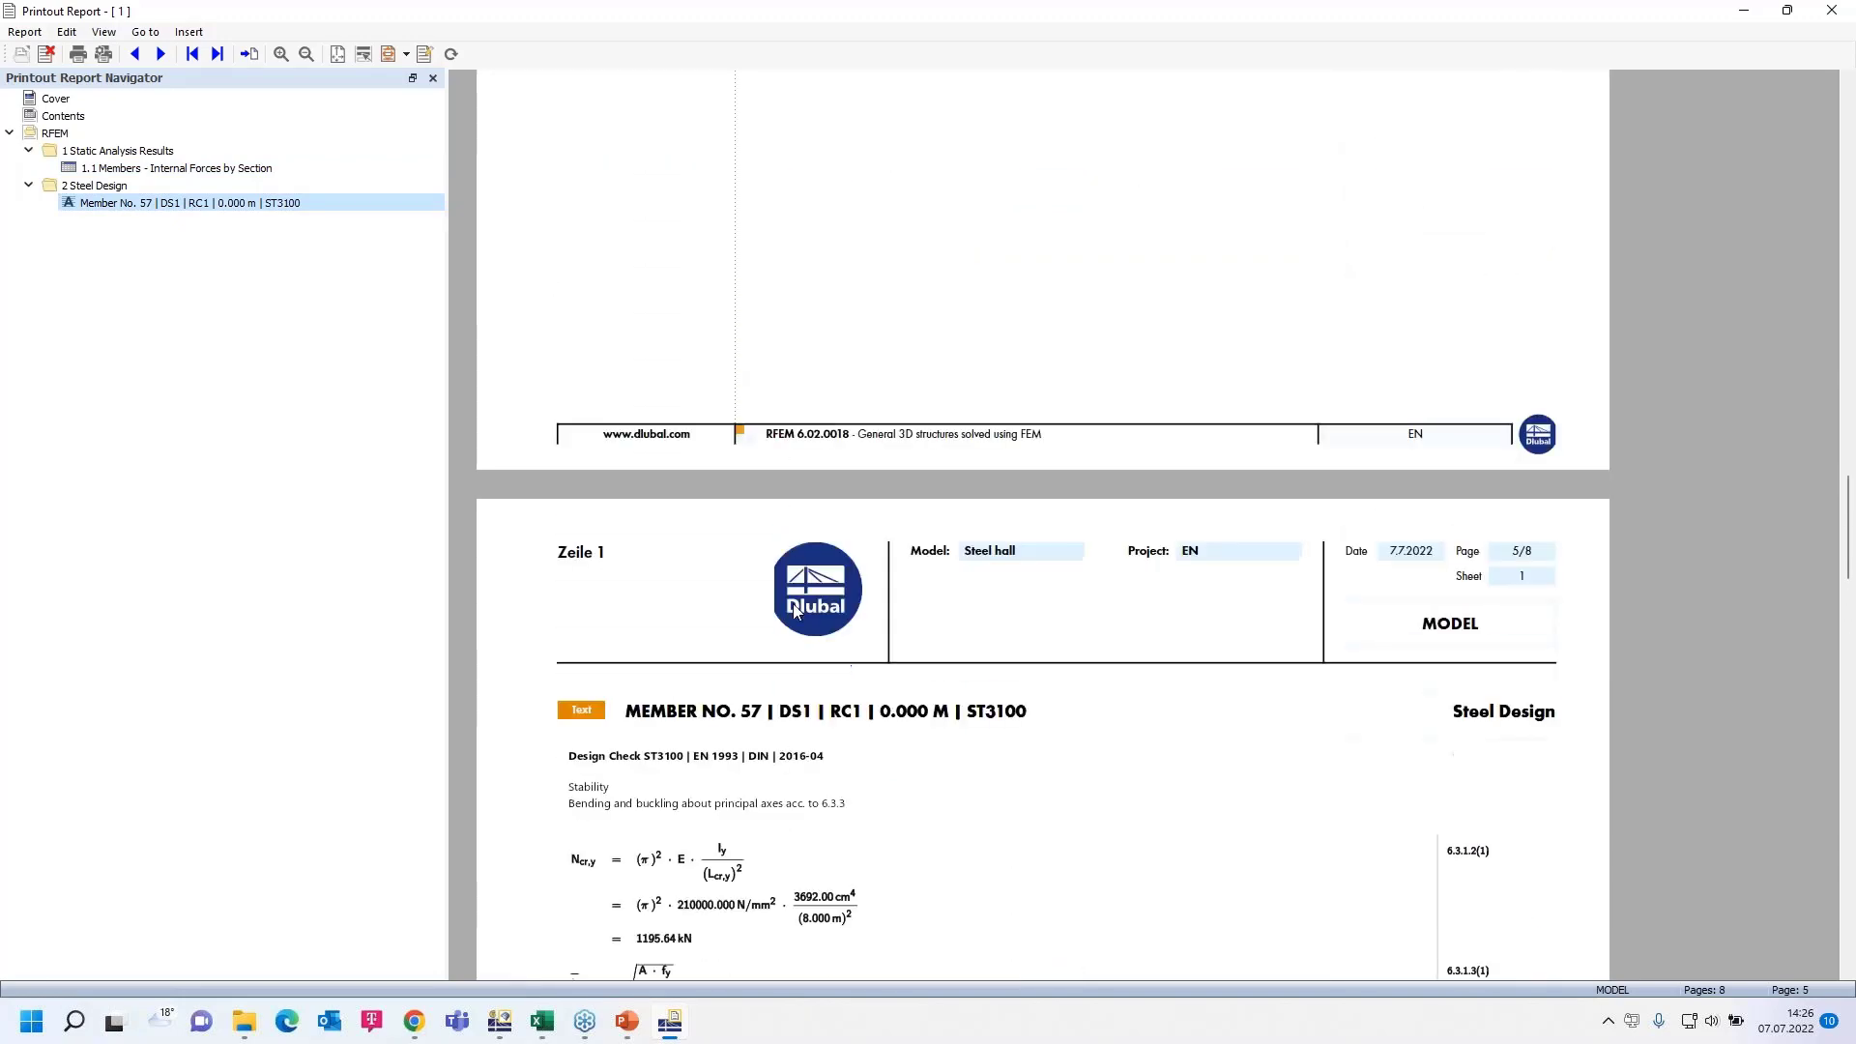
pyautogui.scroll(-3, 795, 610)
pyautogui.scroll(-3, 795, 610)
pyautogui.scroll(-2, 795, 610)
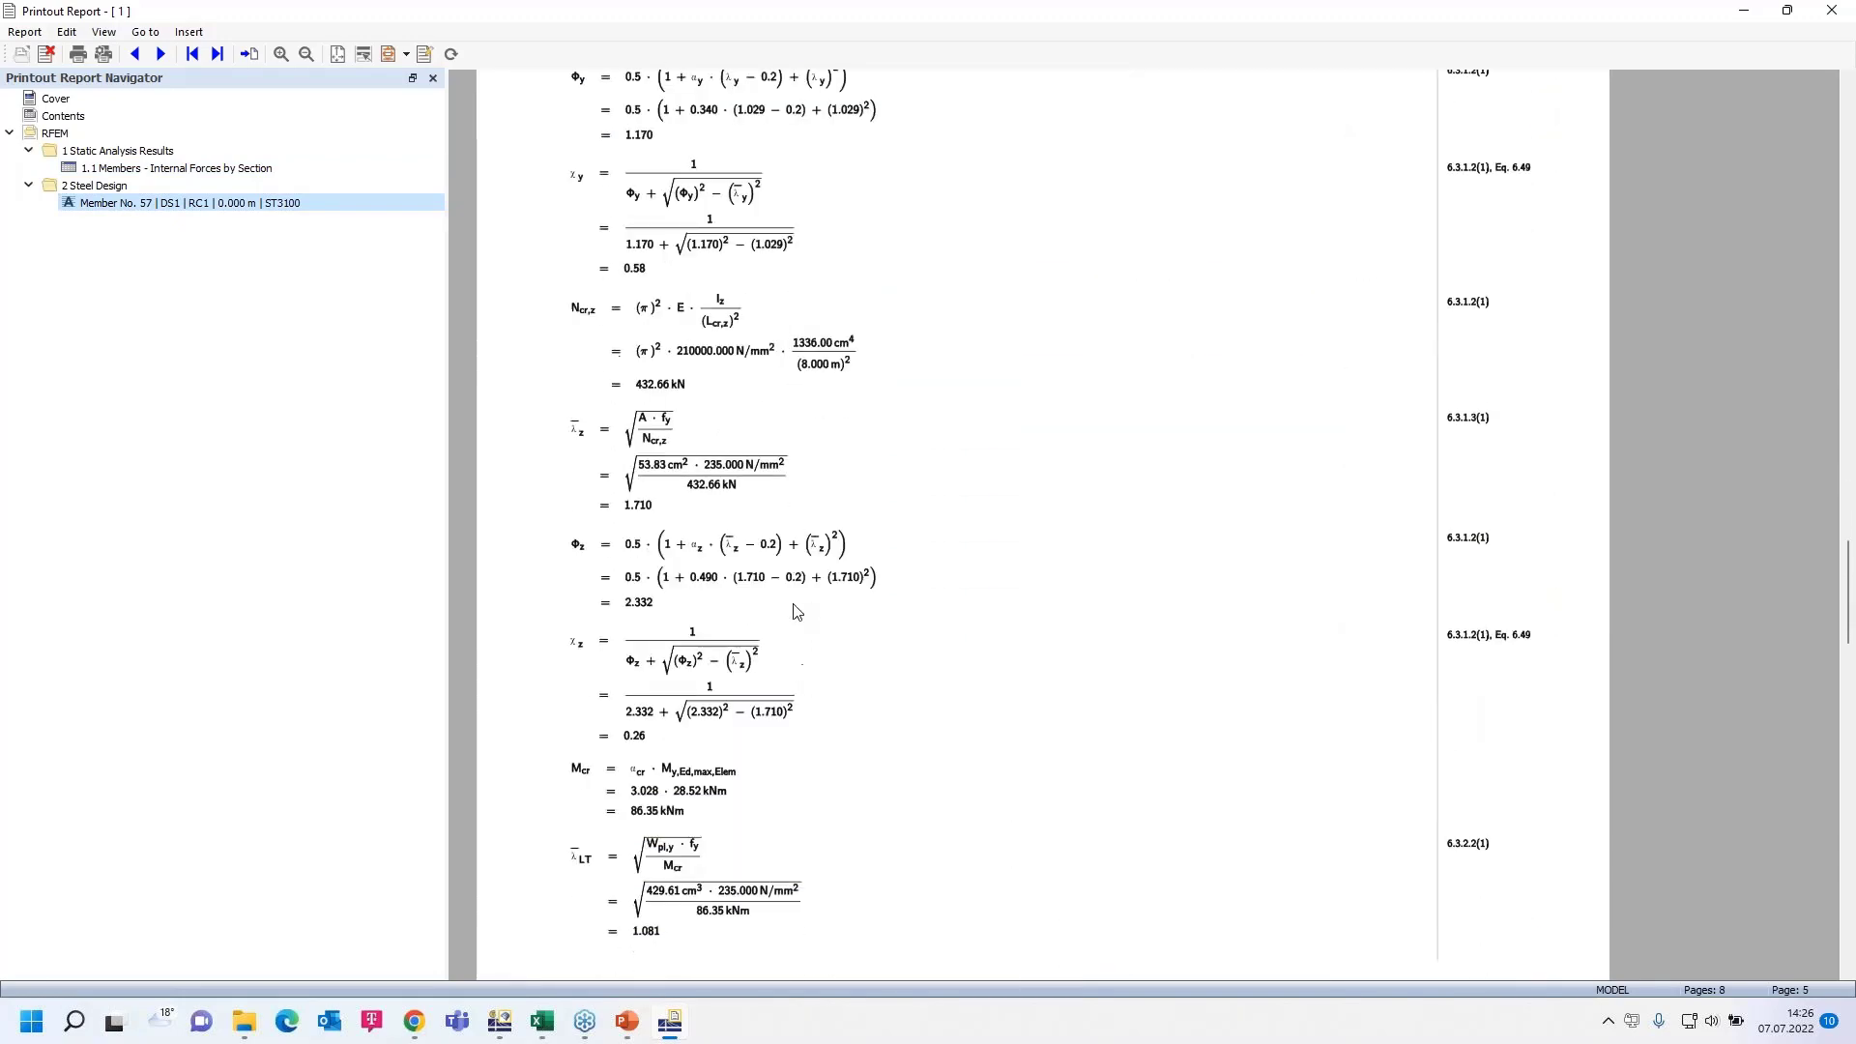
pyautogui.scroll(-1, 779, 598)
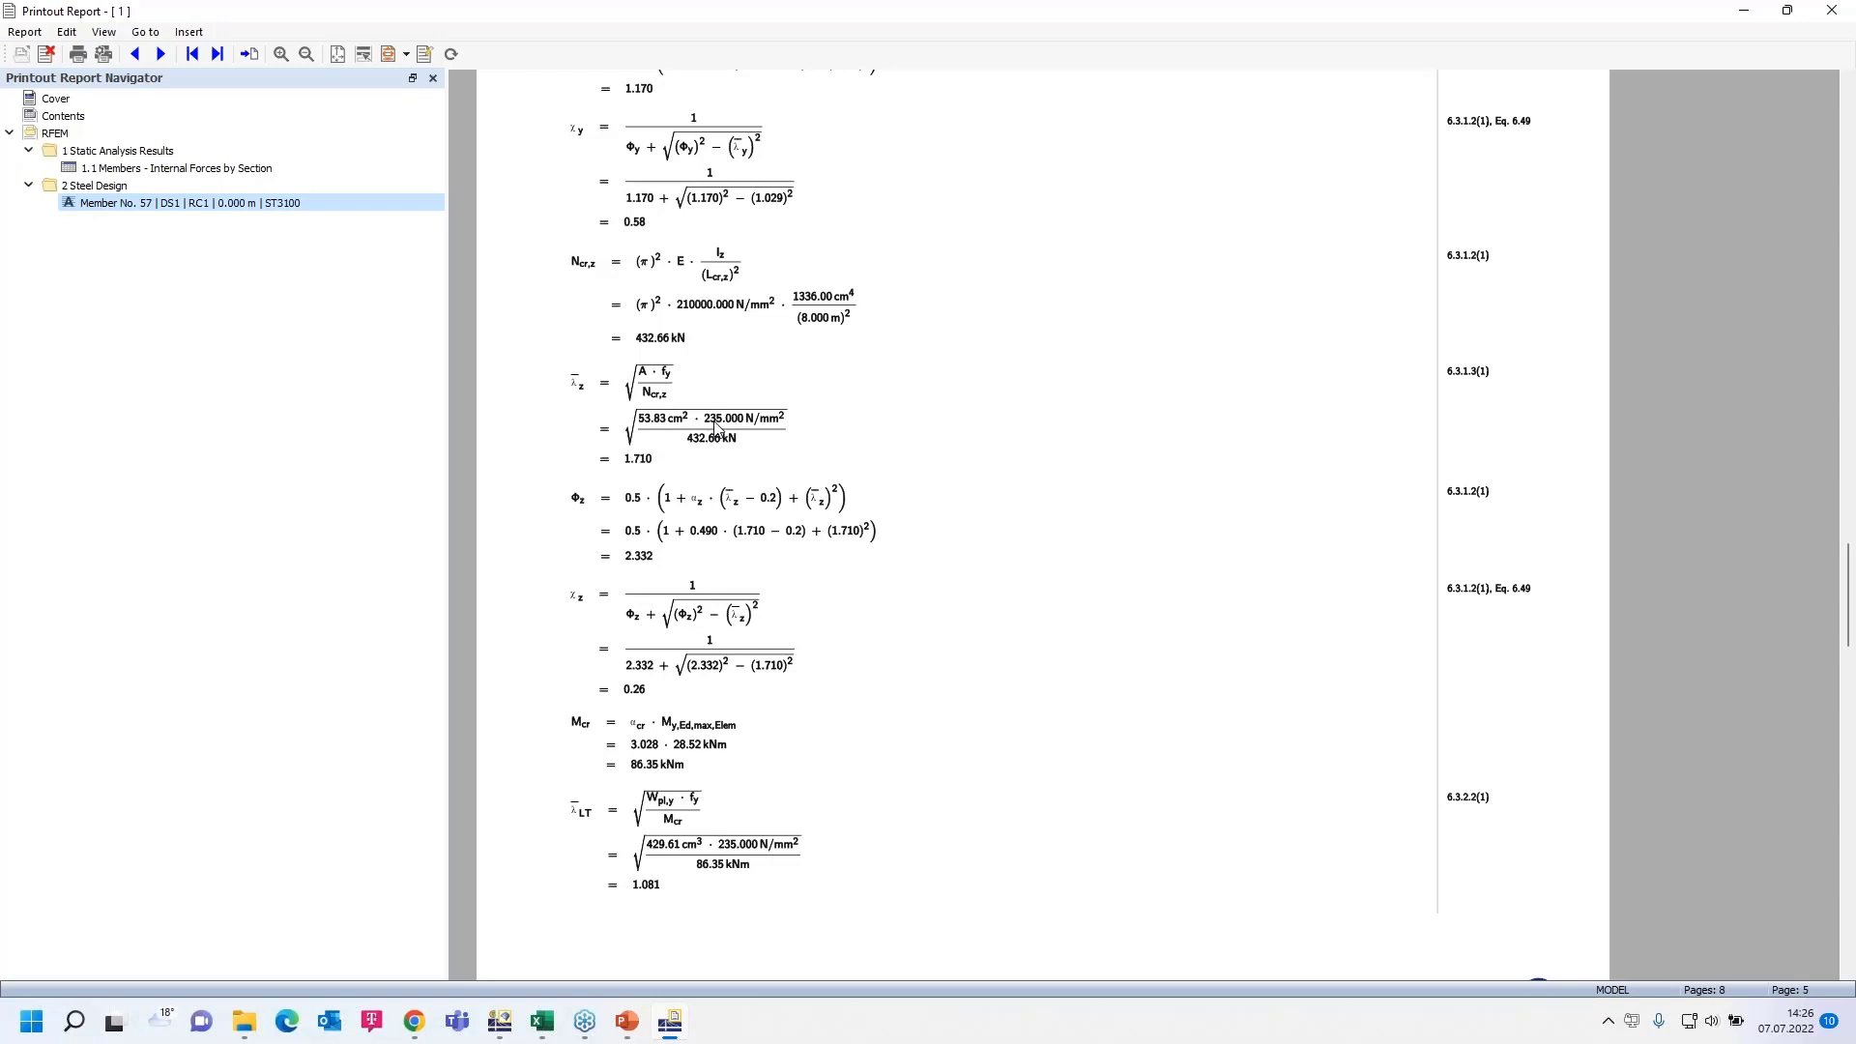
# Step: Edit the formula block's source code, changing .printFontSize from 8px to 12px
pyautogui.rightClick(706, 428)
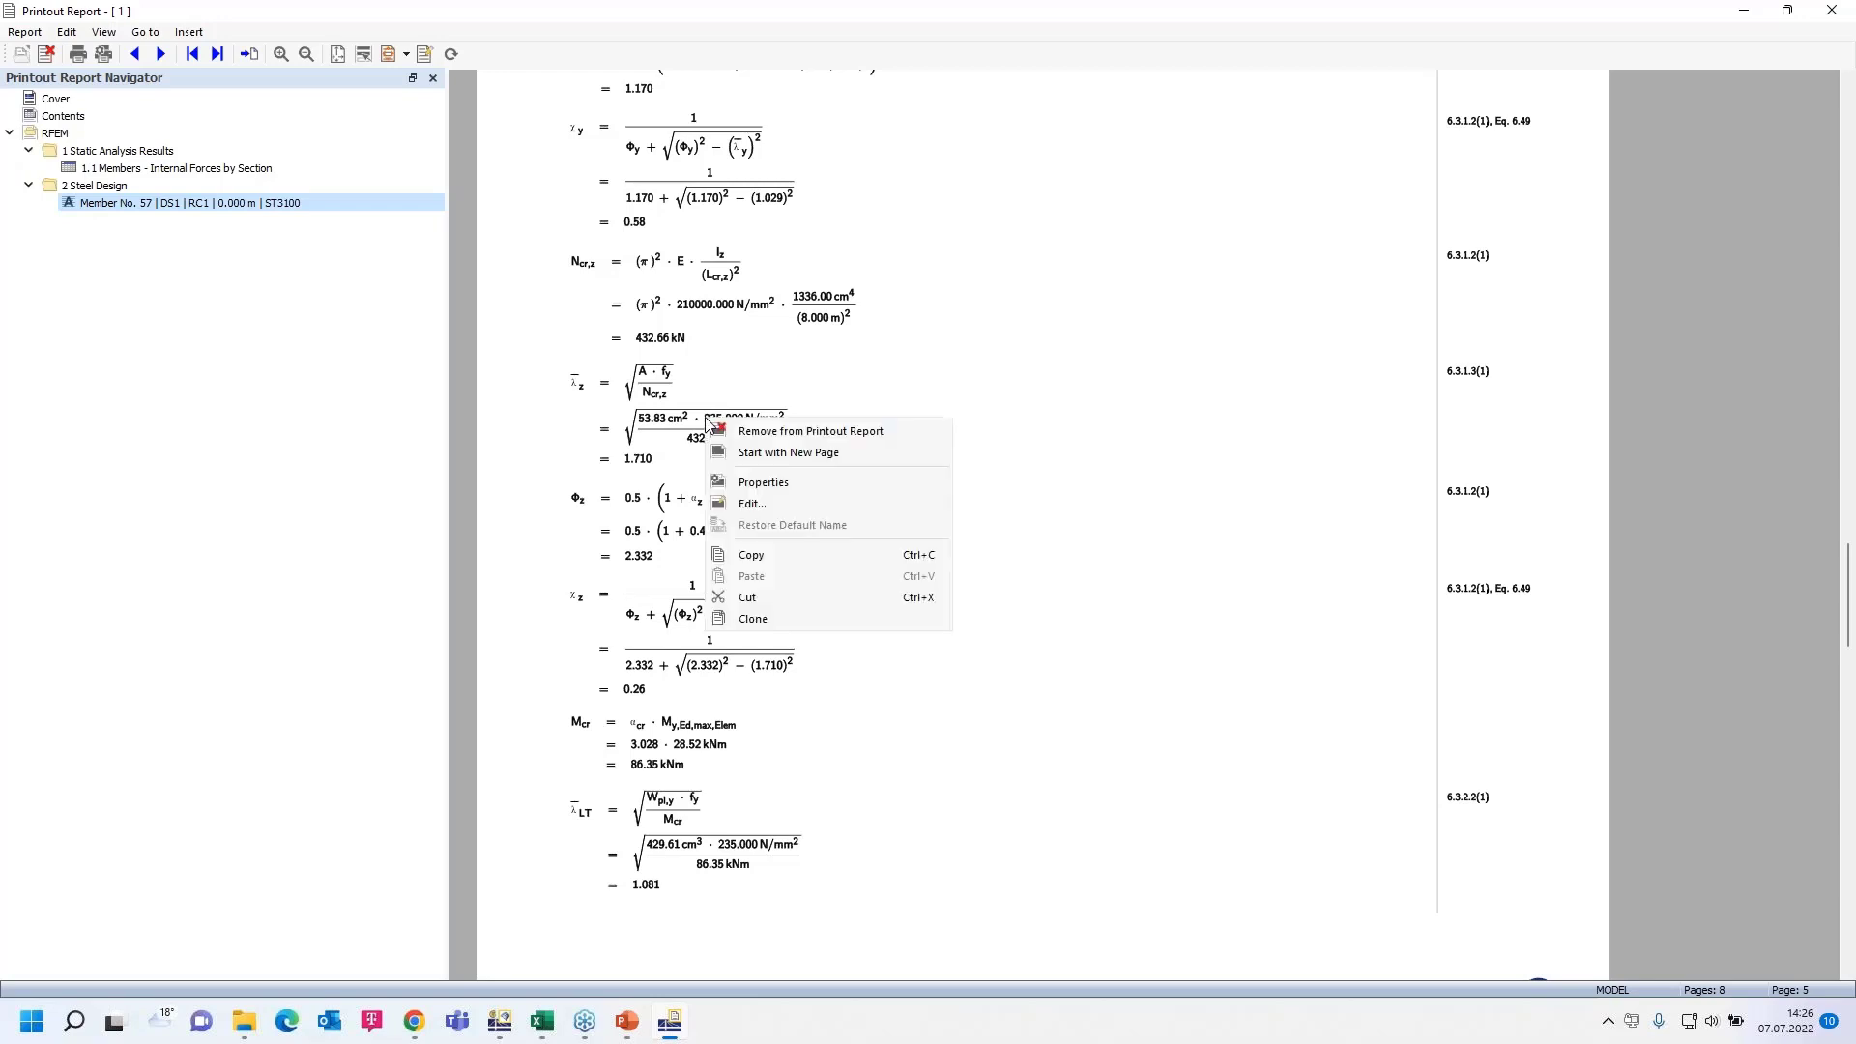
pyautogui.click(774, 505)
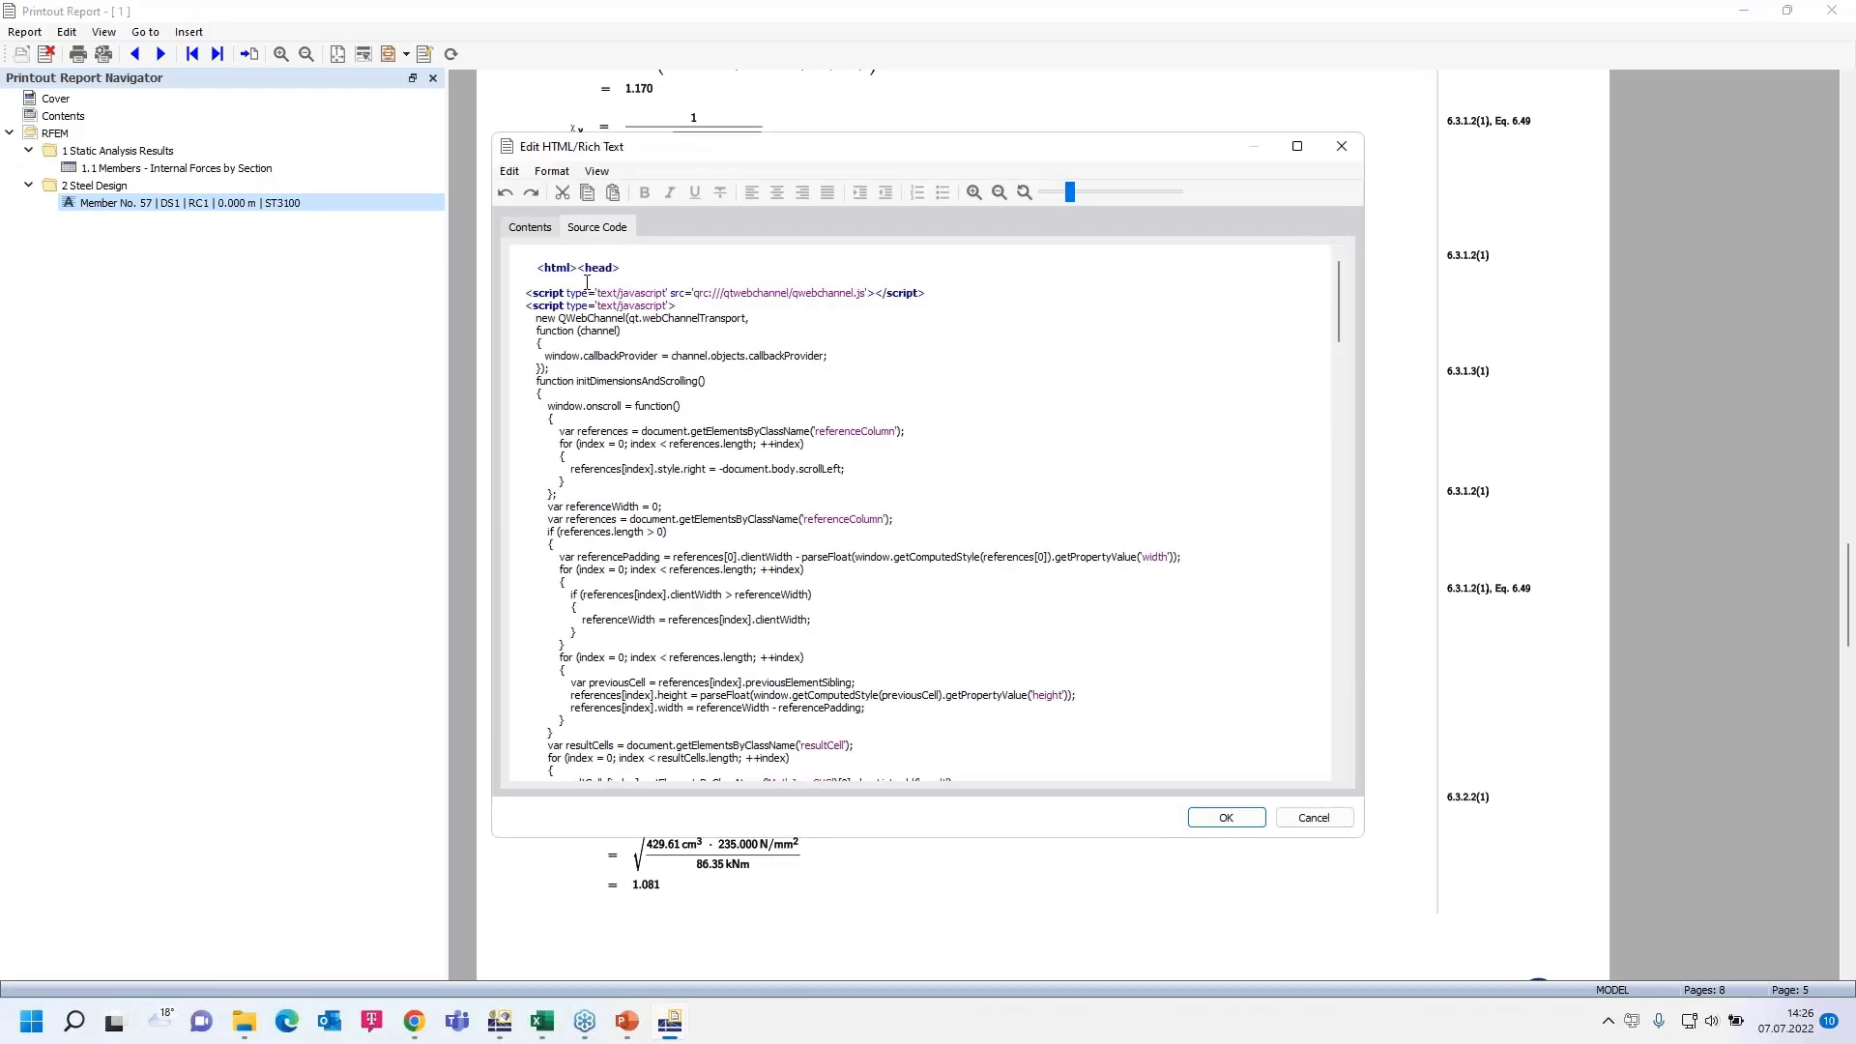
pyautogui.scroll(-3, 723, 555)
pyautogui.scroll(-3, 723, 556)
pyautogui.scroll(-3, 723, 555)
pyautogui.scroll(-3, 723, 556)
pyautogui.scroll(2, 743, 555)
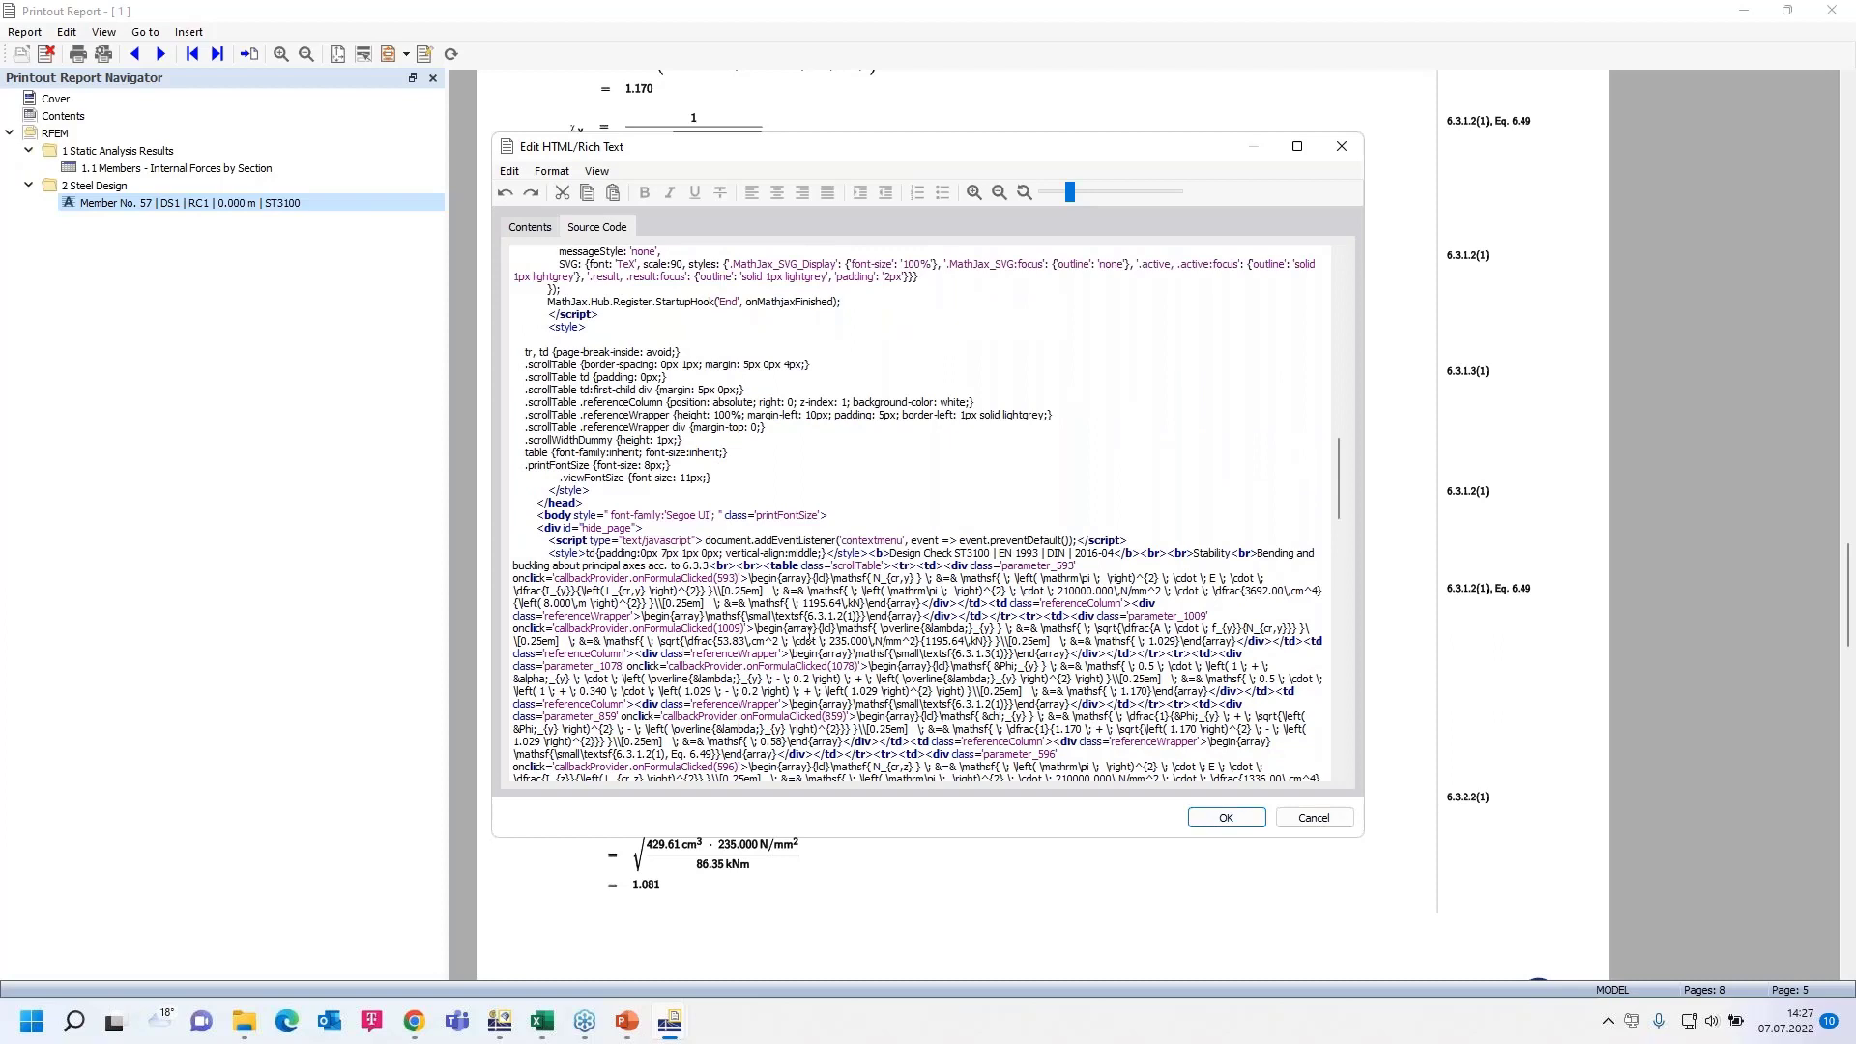
pyautogui.moveTo(527, 465); pyautogui.dragTo(688, 468)
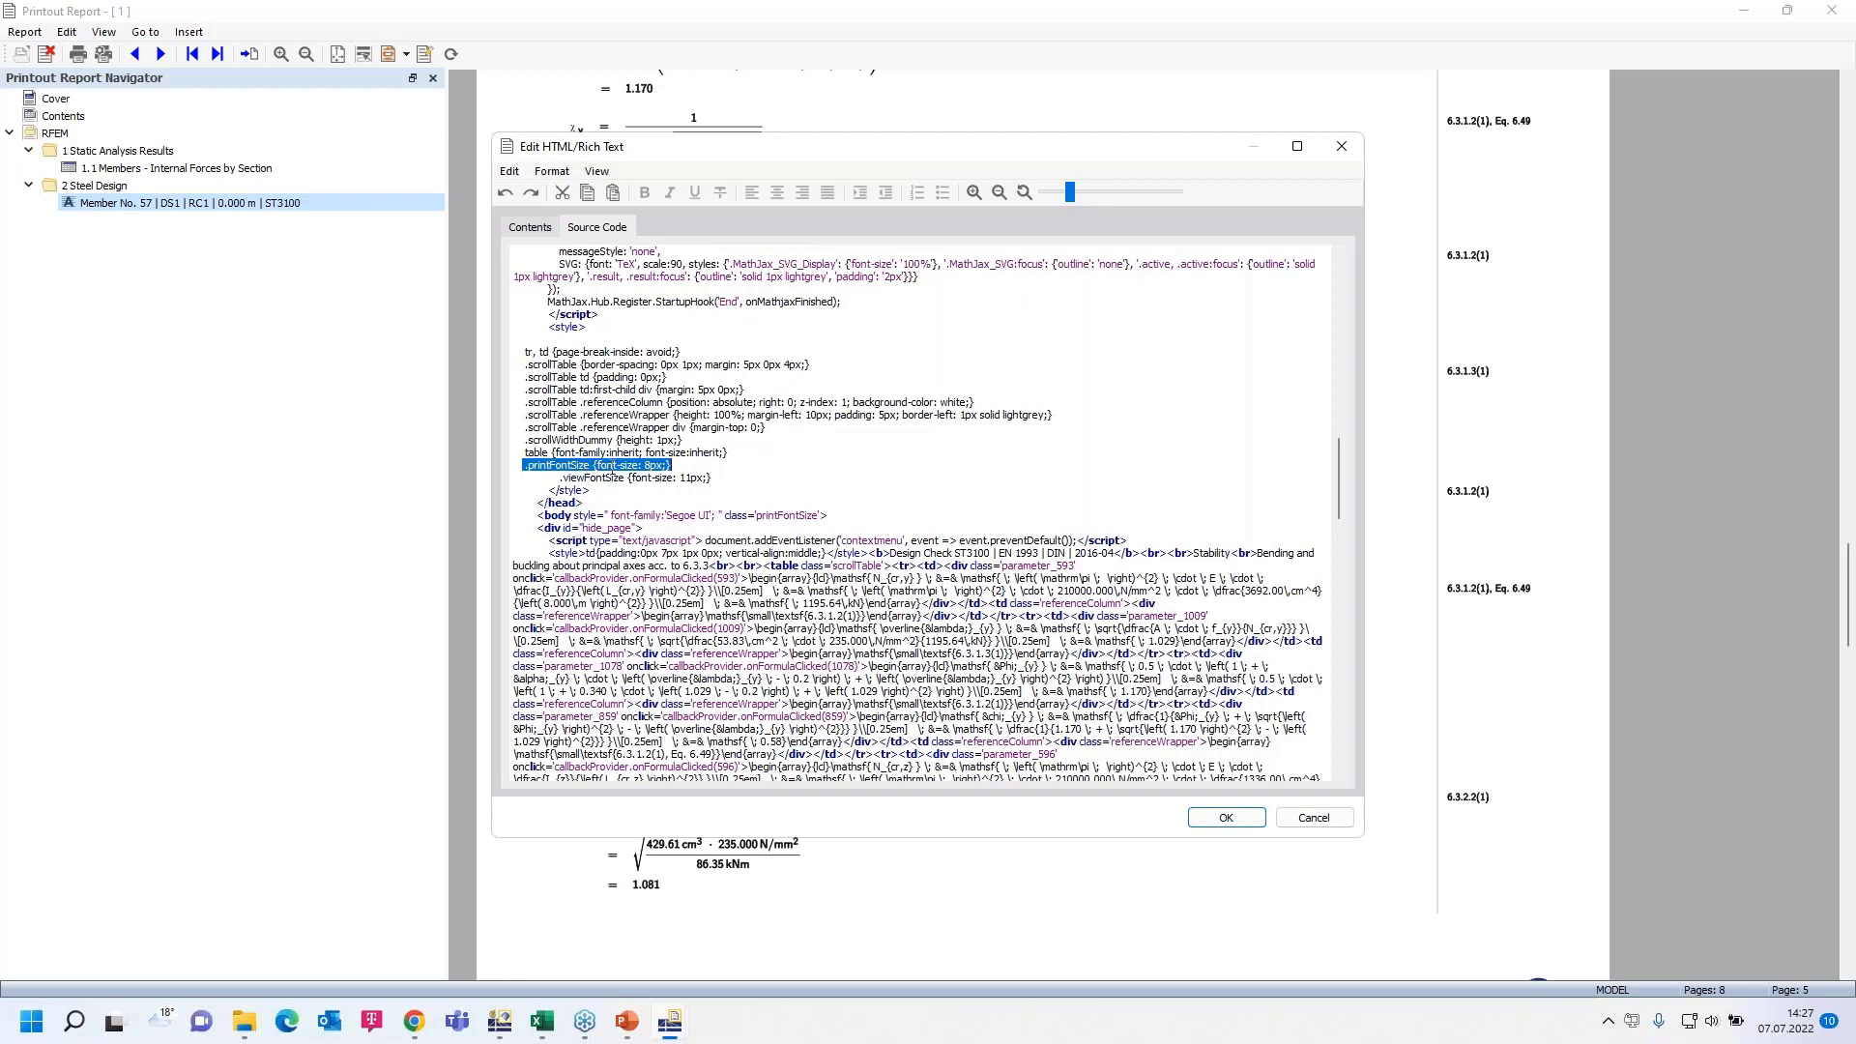
pyautogui.click(653, 468)
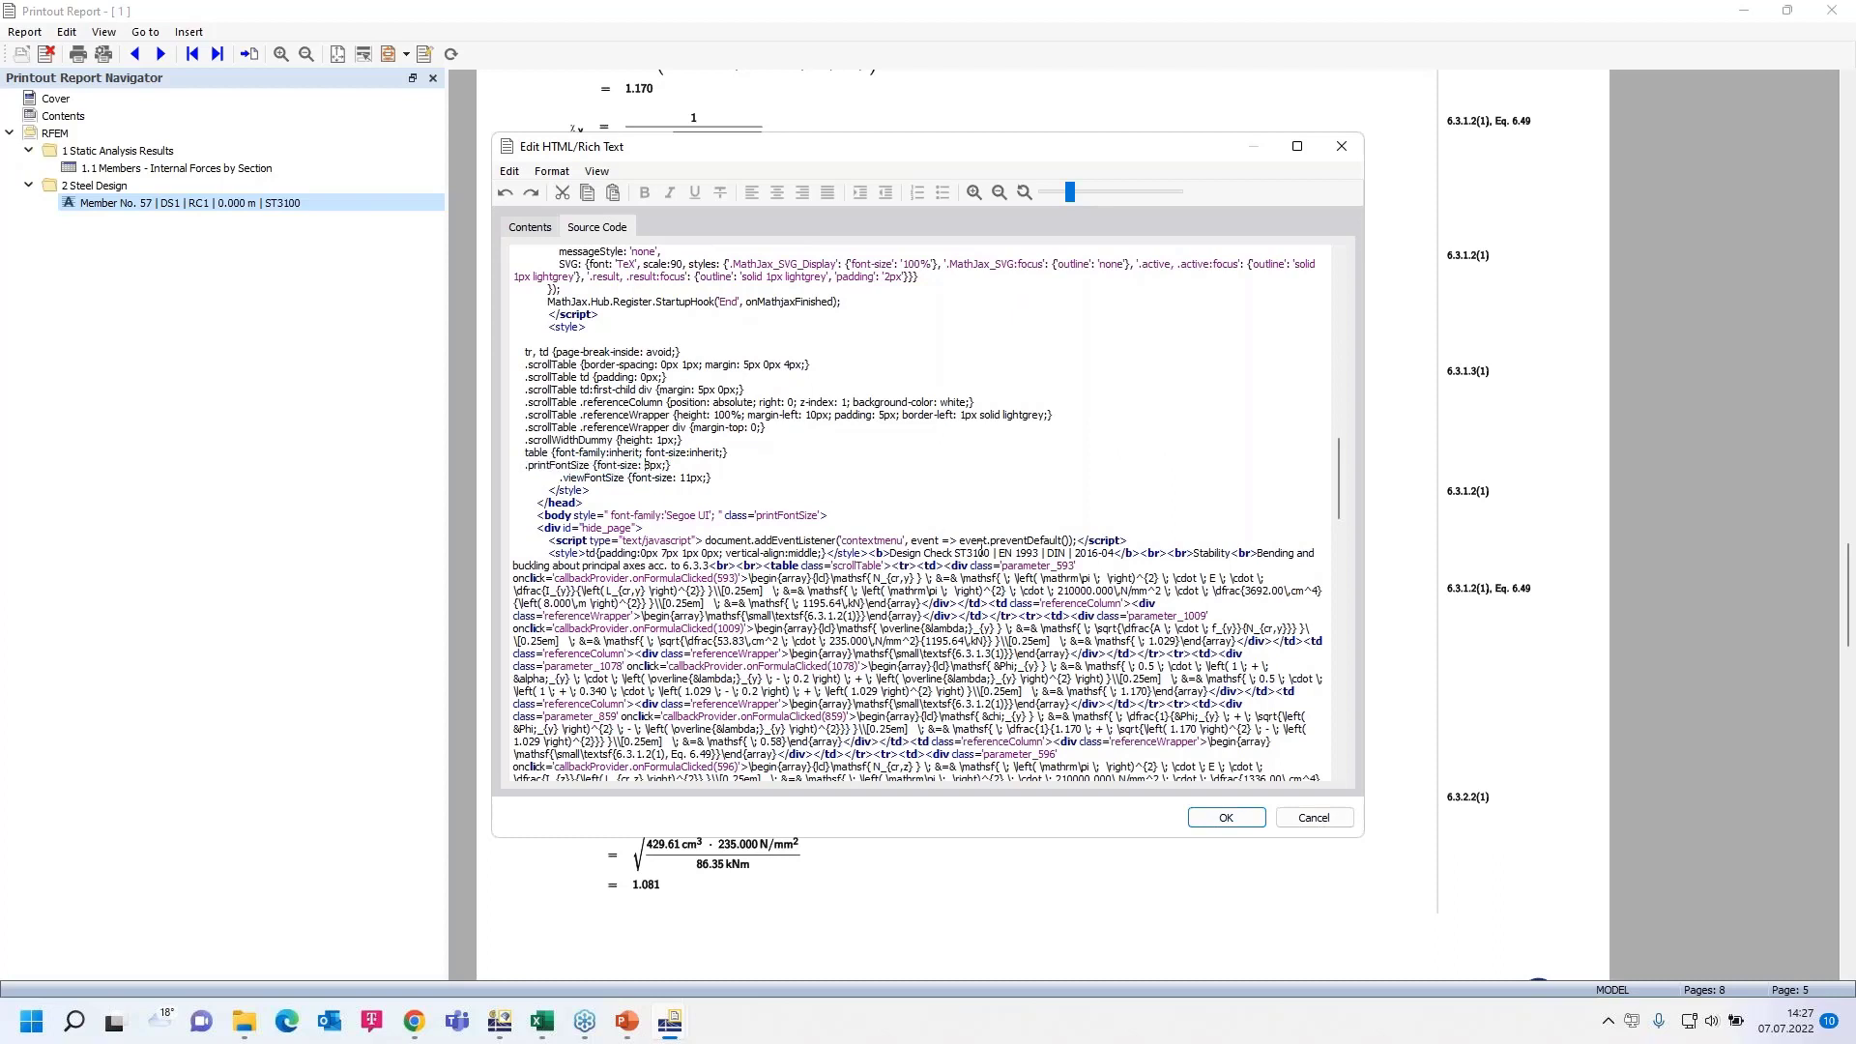
pyautogui.press('BackSpace')
pyautogui.write('12')
pyautogui.click(1223, 818)
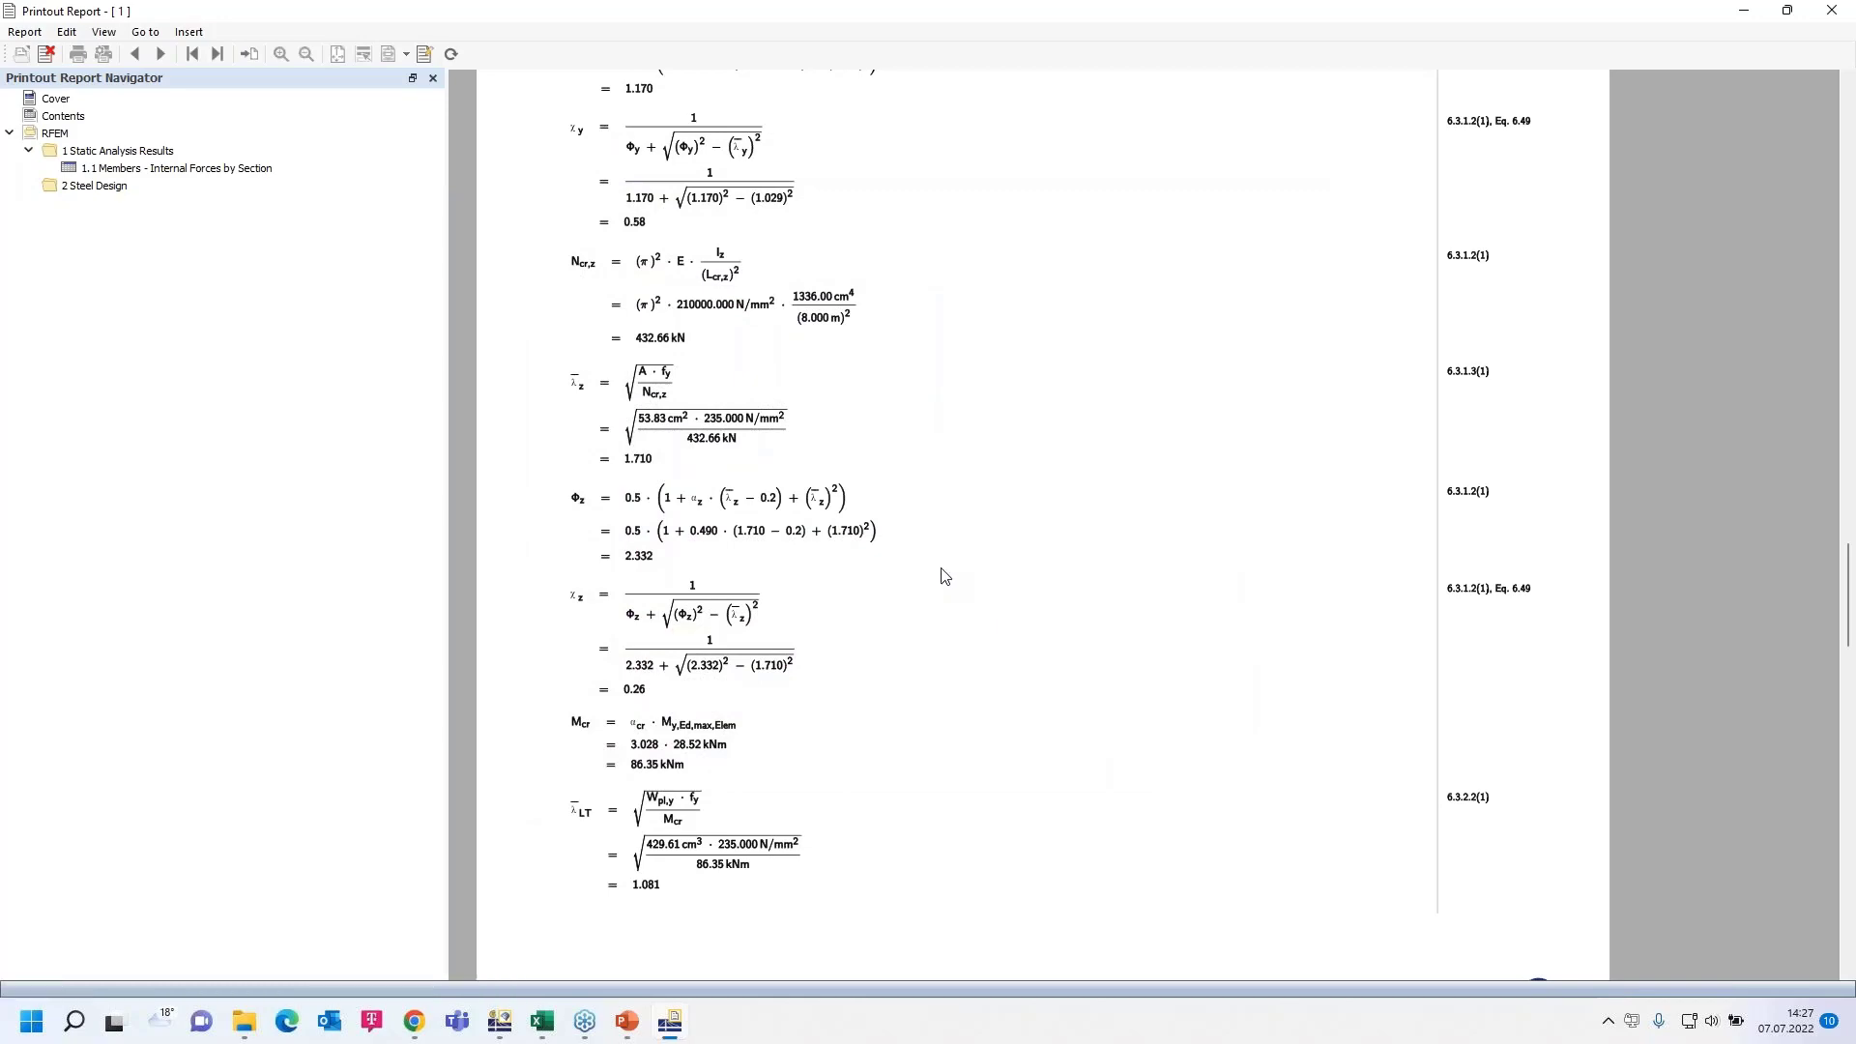
pyautogui.scroll(3, 885, 566)
pyautogui.scroll(2, 878, 574)
pyautogui.scroll(-4, 878, 576)
pyautogui.scroll(-2, 878, 575)
pyautogui.scroll(-2, 878, 577)
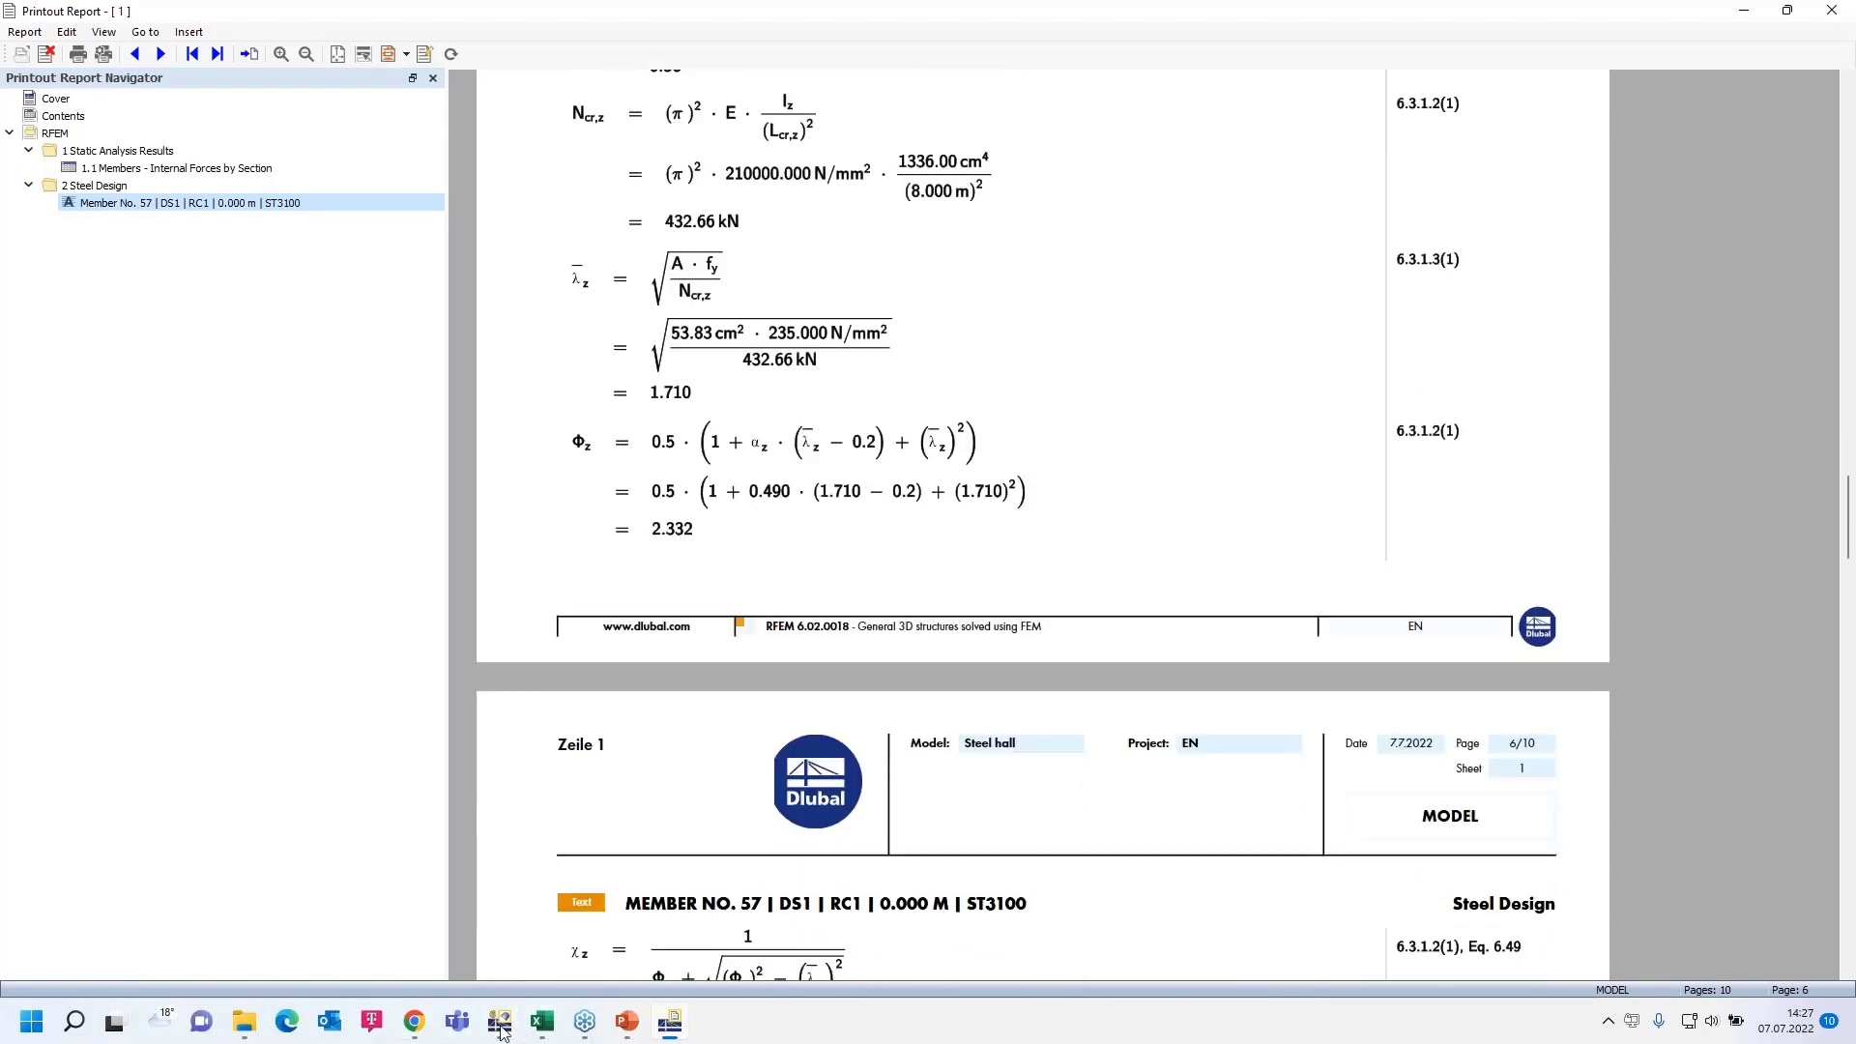
# Step: Return to the model window and close the Design Check Details dialog
pyautogui.click(500, 1021)
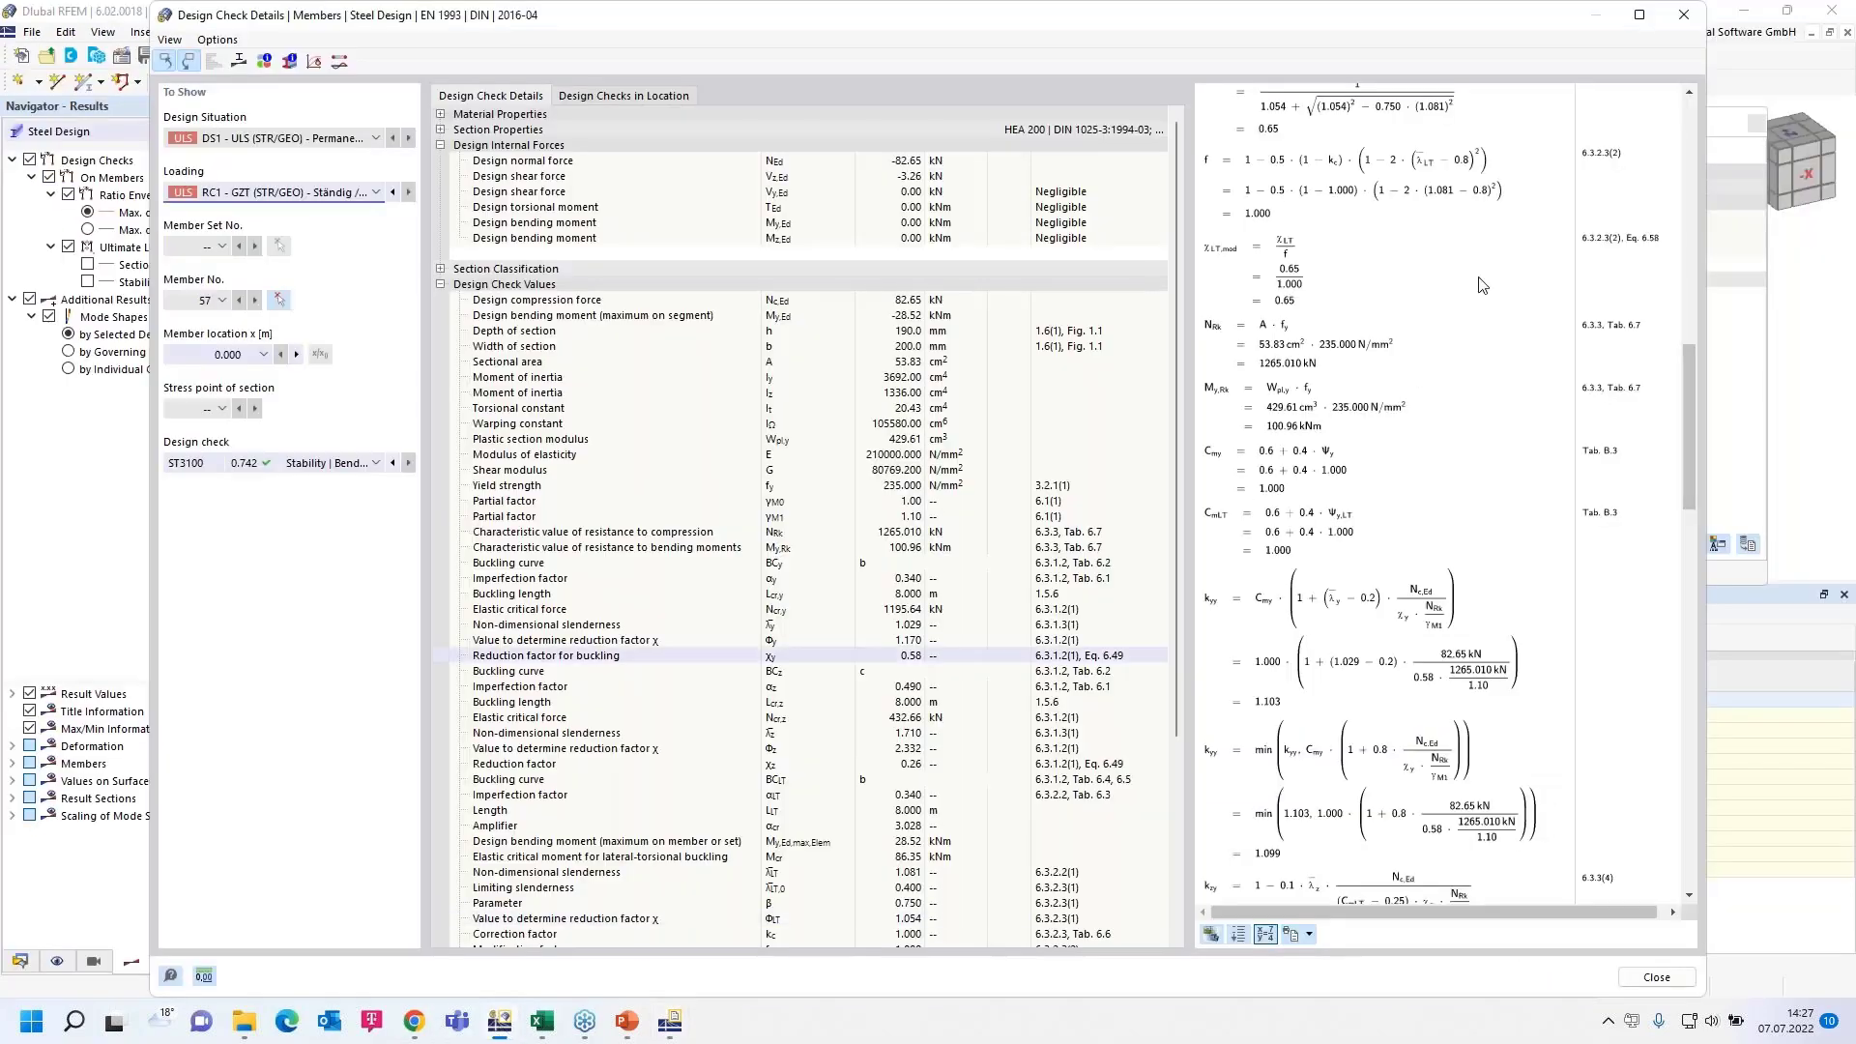
pyautogui.click(1682, 17)
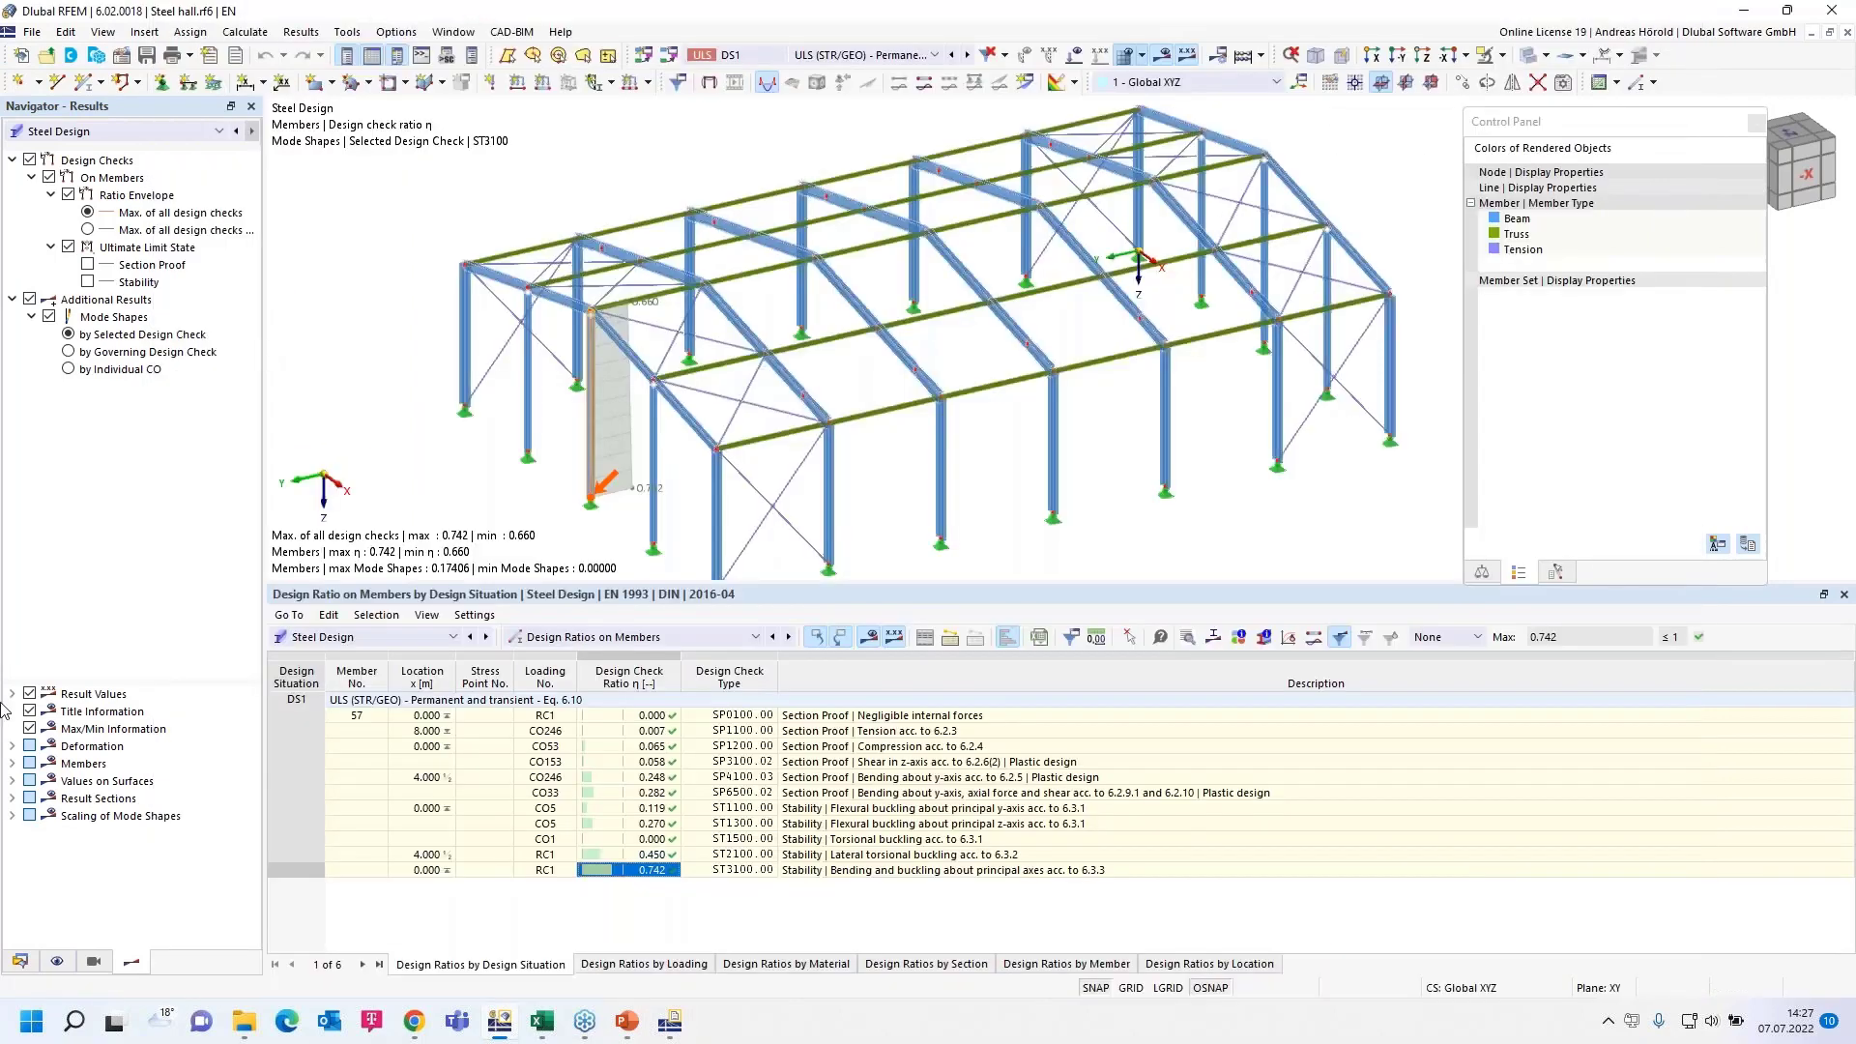
# Step: Activate Column base with line weld.rf6 in the Data navigator and expand Types for Lines
pyautogui.click(20, 962)
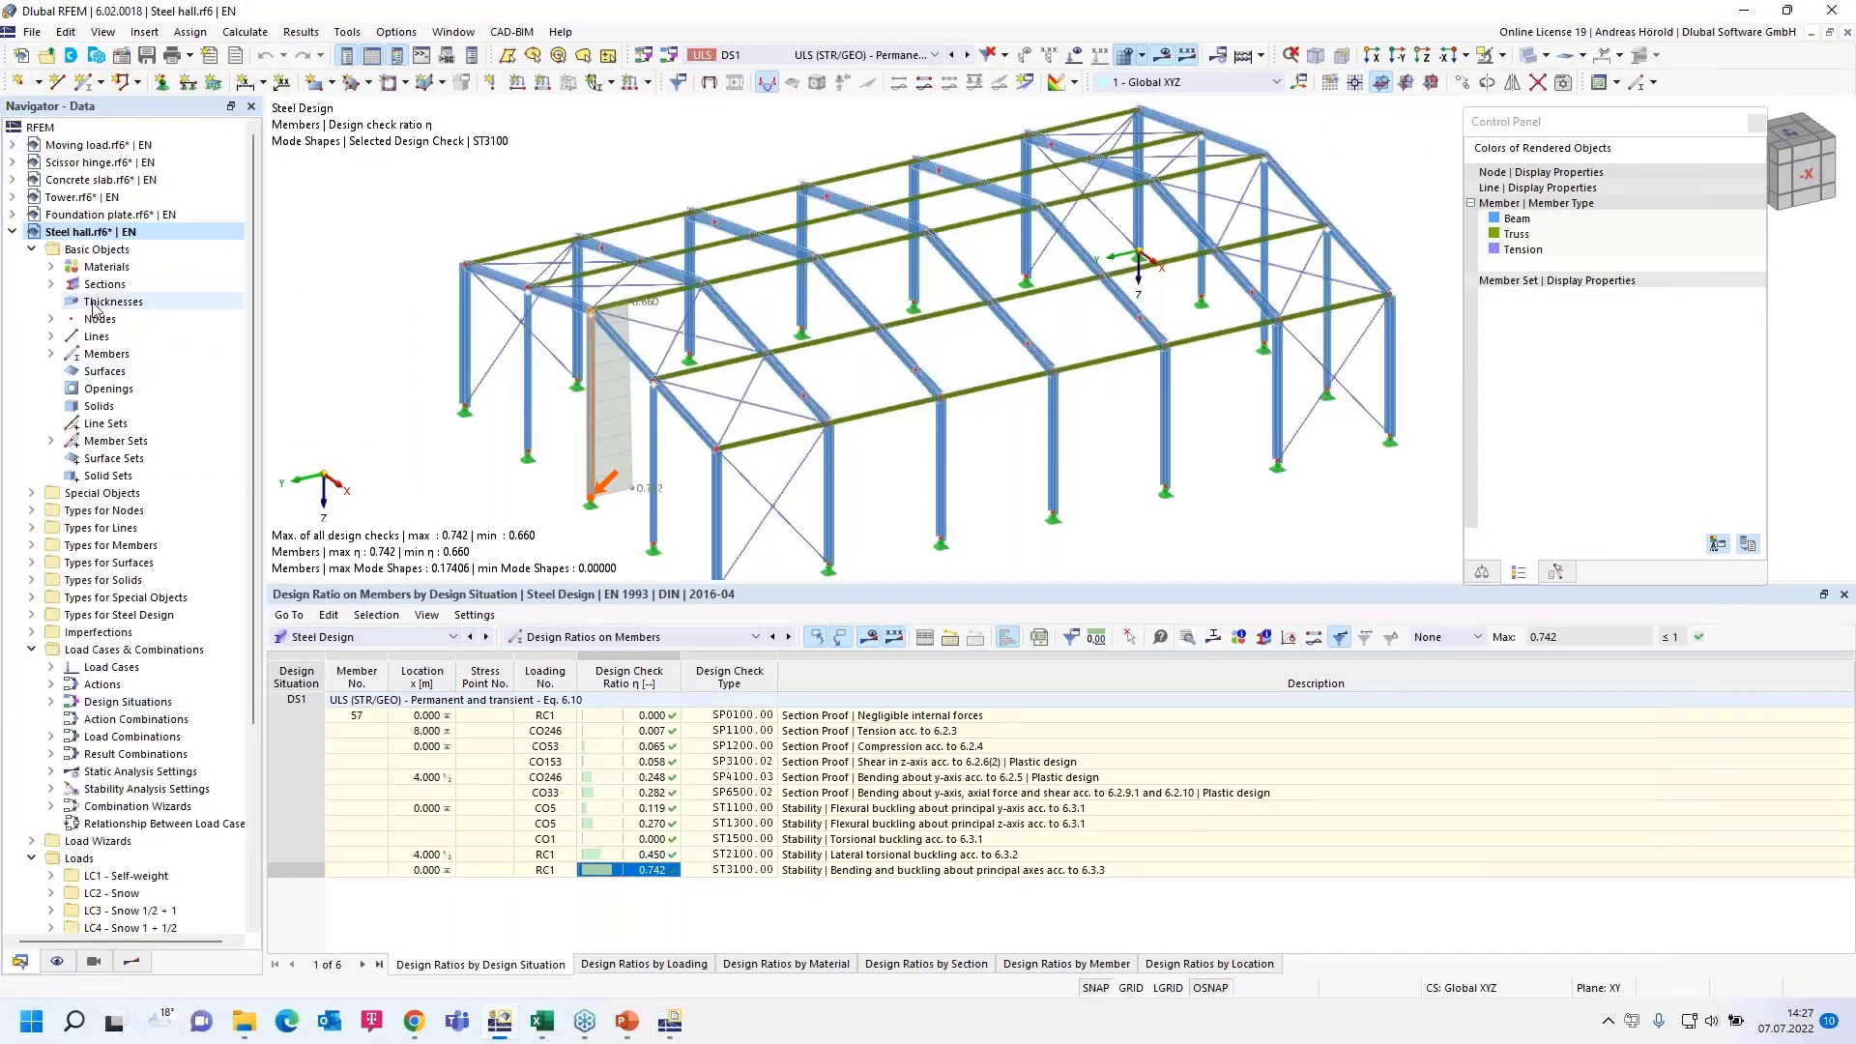
pyautogui.click(13, 234)
pyautogui.click(82, 249)
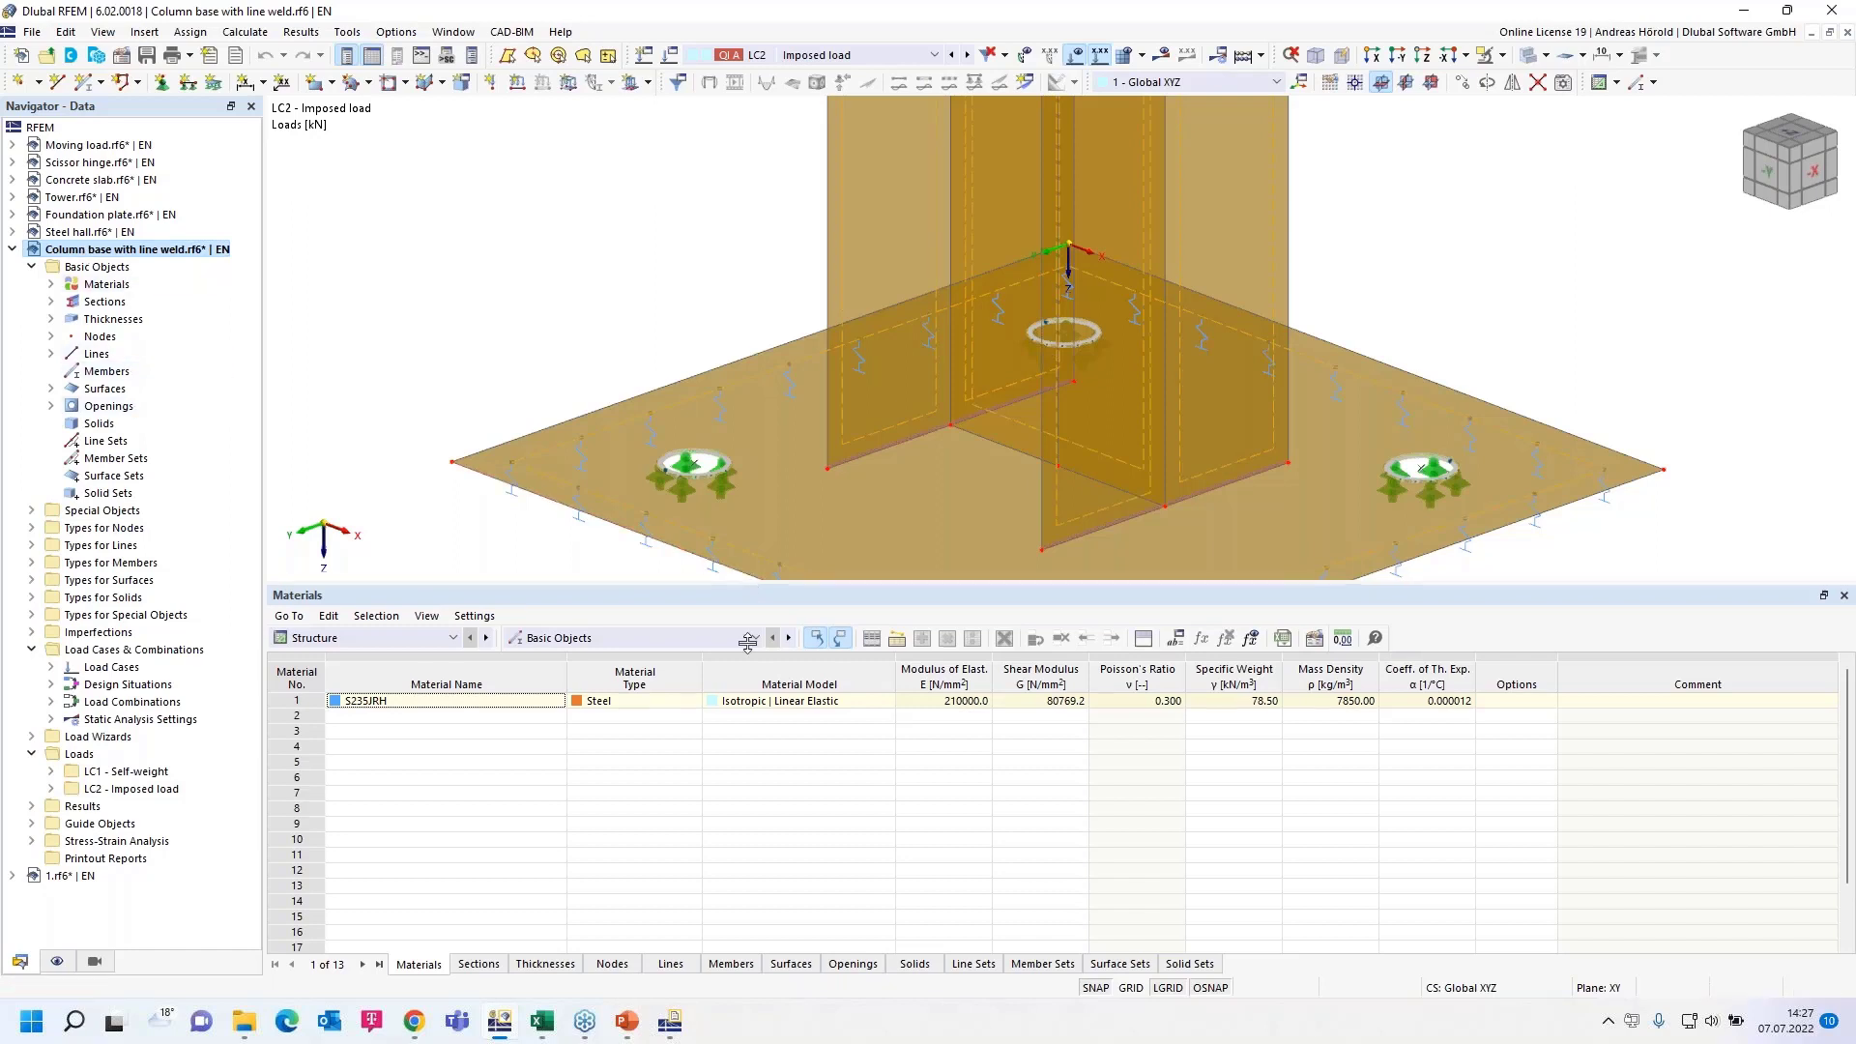
pyautogui.moveTo(821, 585); pyautogui.dragTo(821, 769)
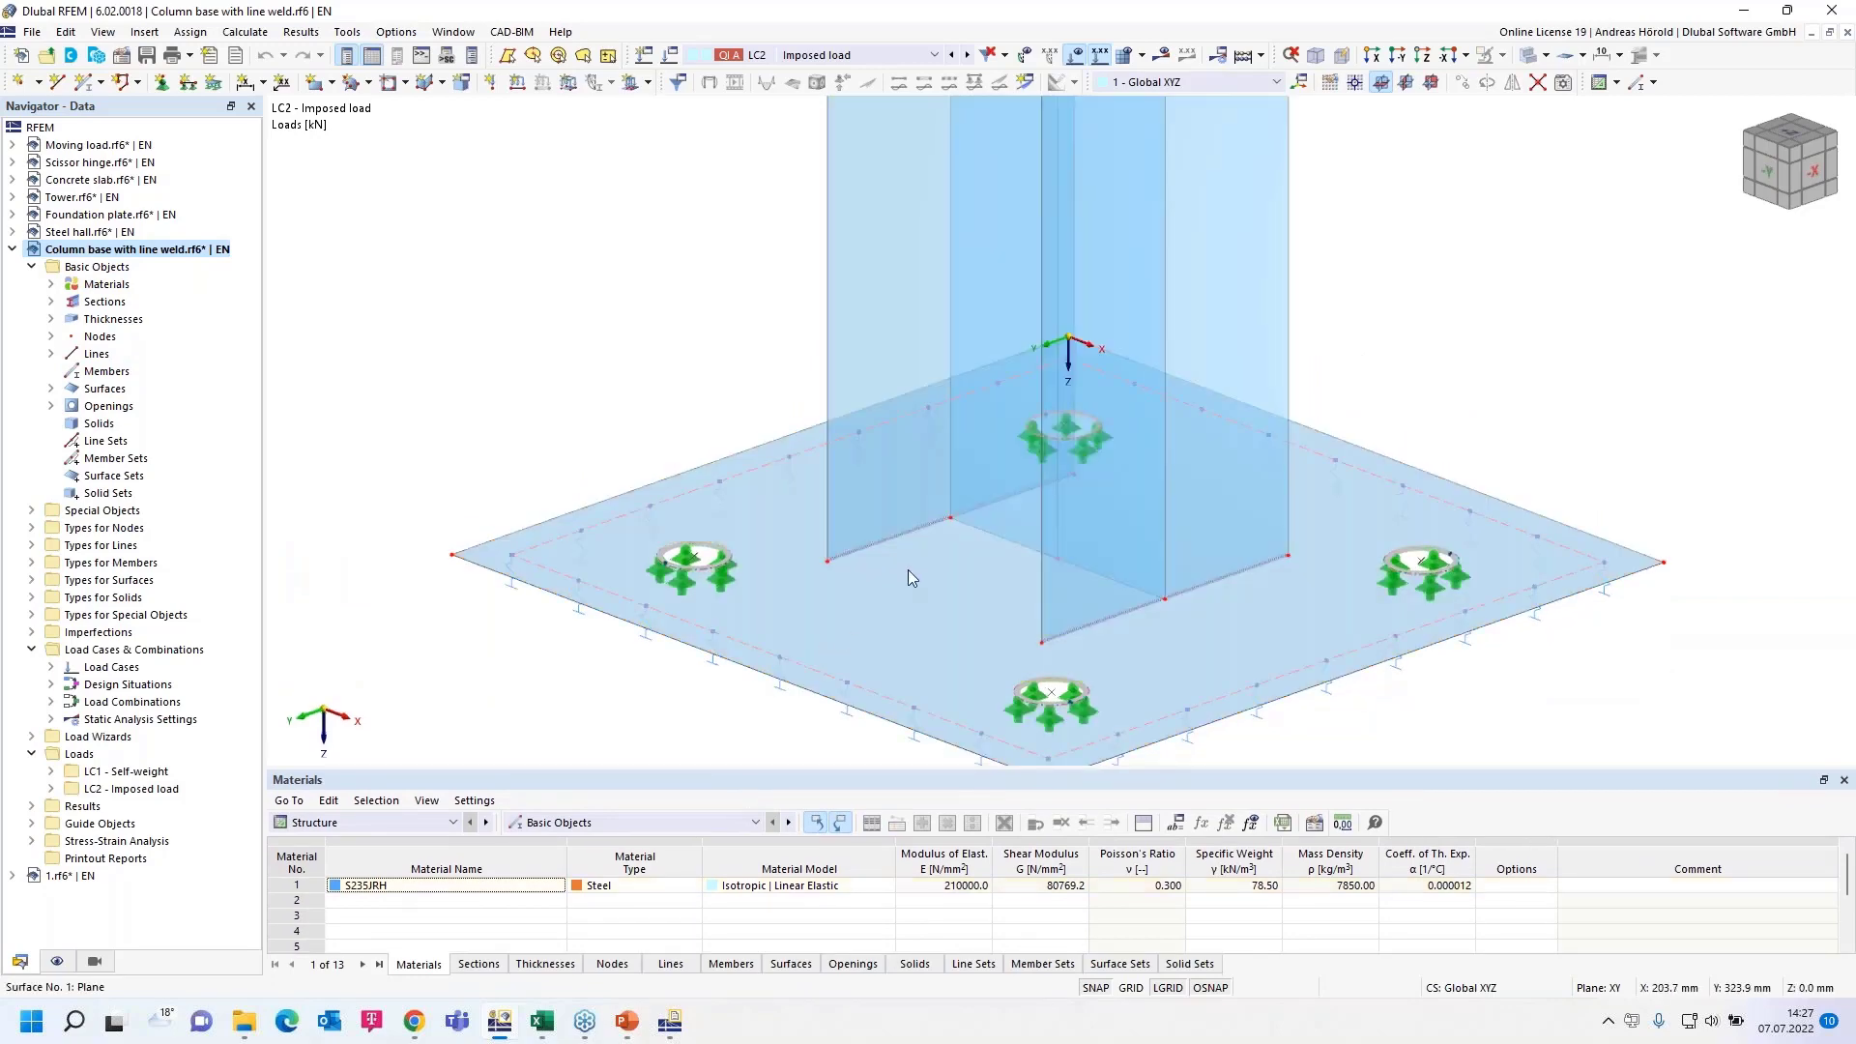
pyautogui.scroll(3, 910, 569)
pyautogui.scroll(1, 808, 531)
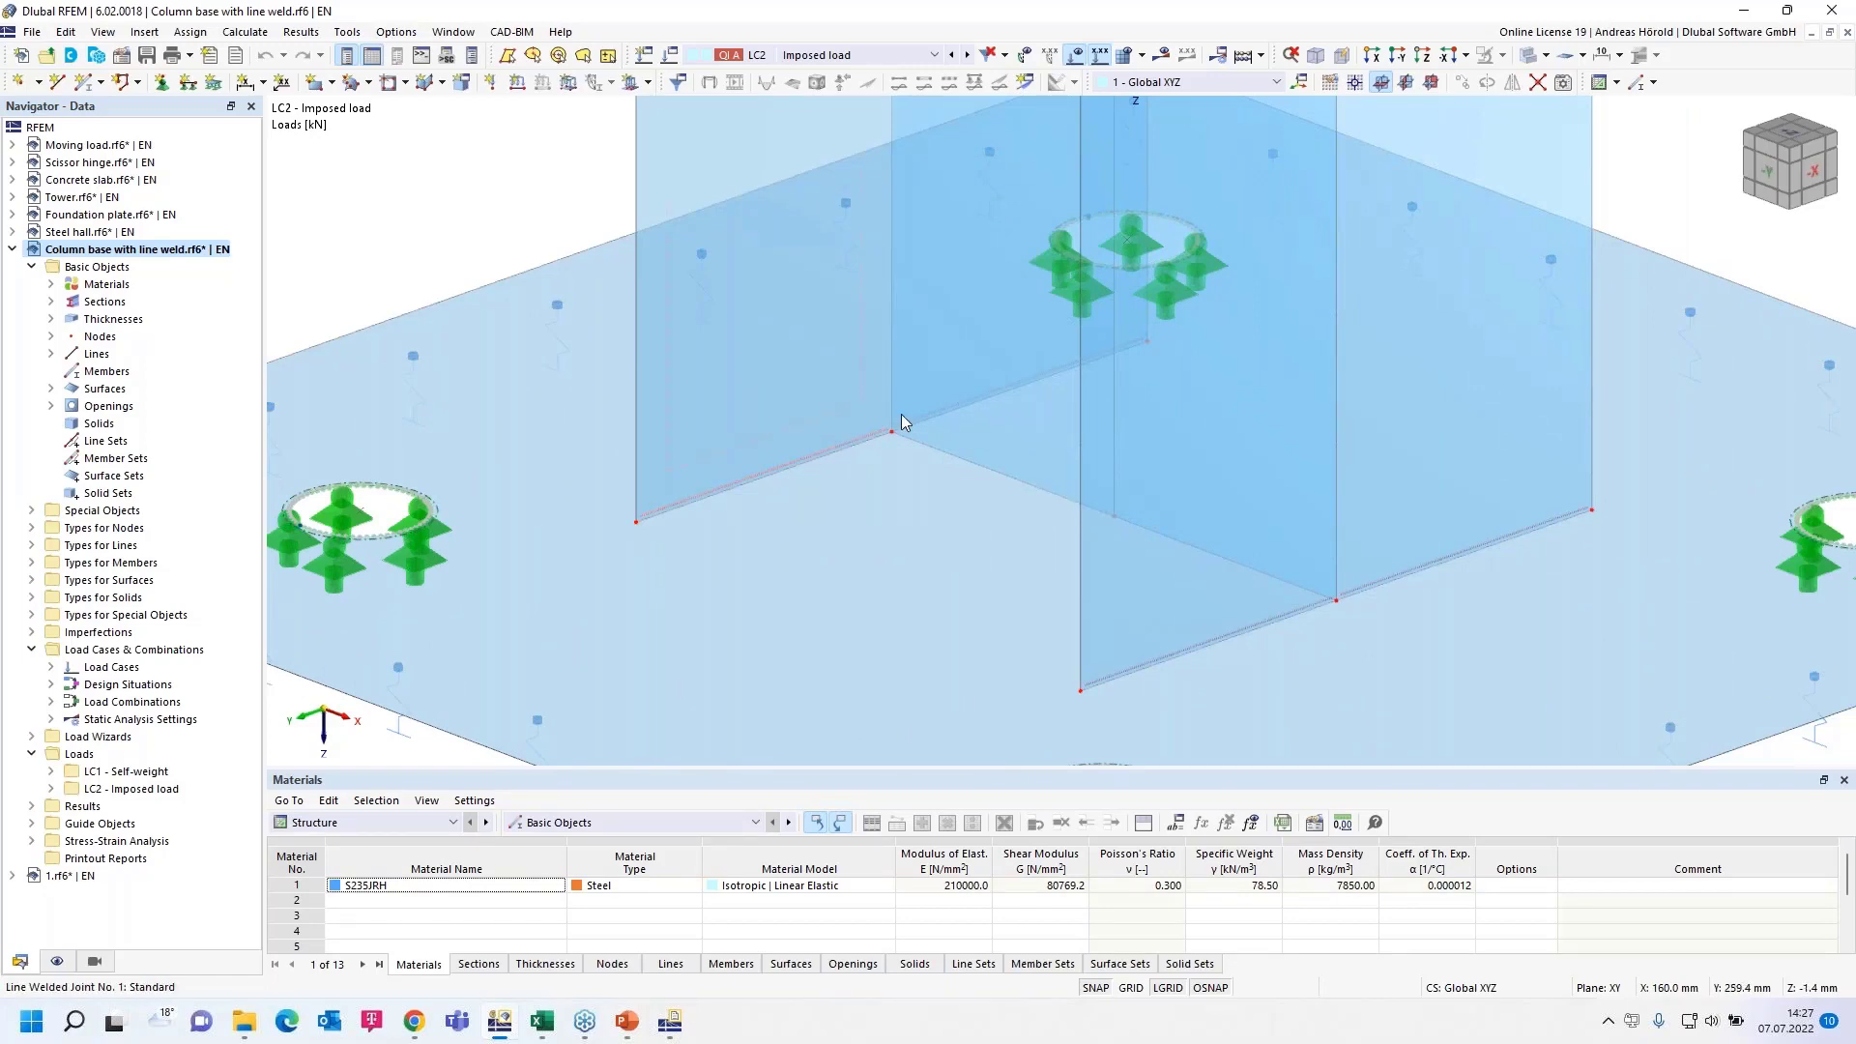
pyautogui.scroll(-3, 1003, 490)
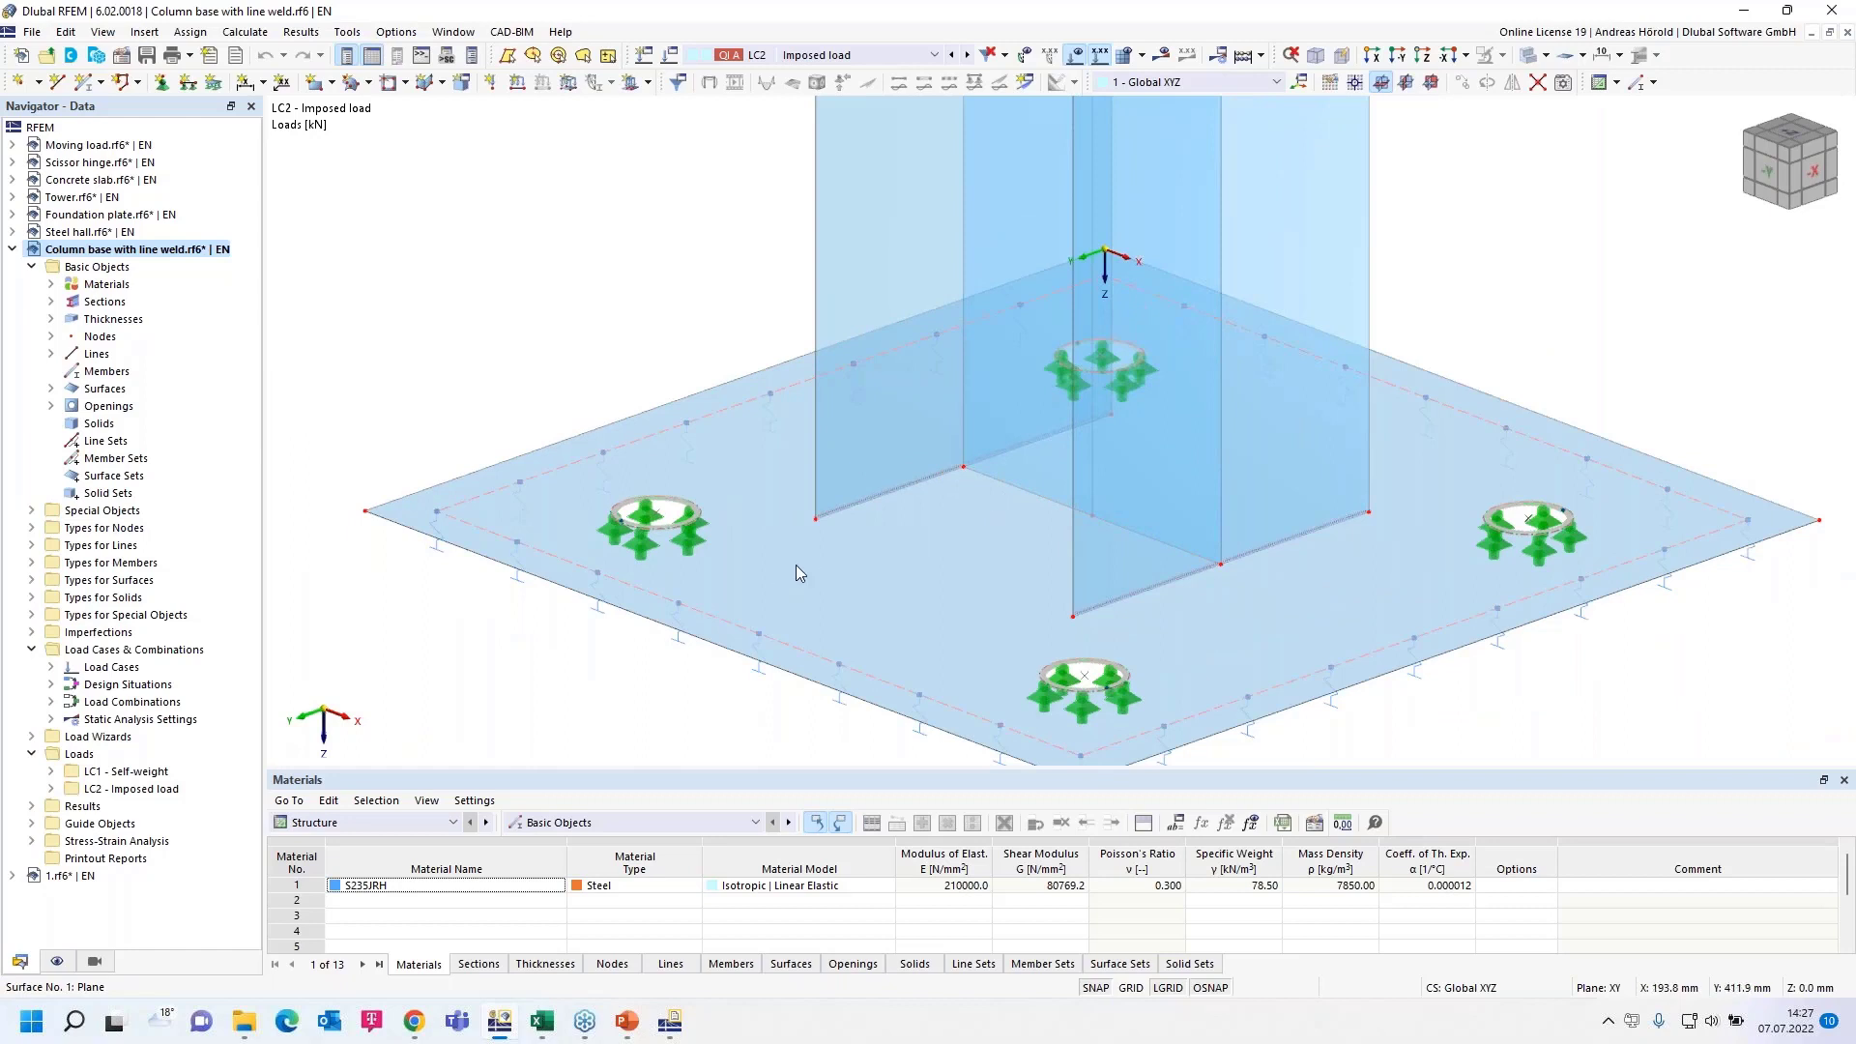
pyautogui.click(31, 545)
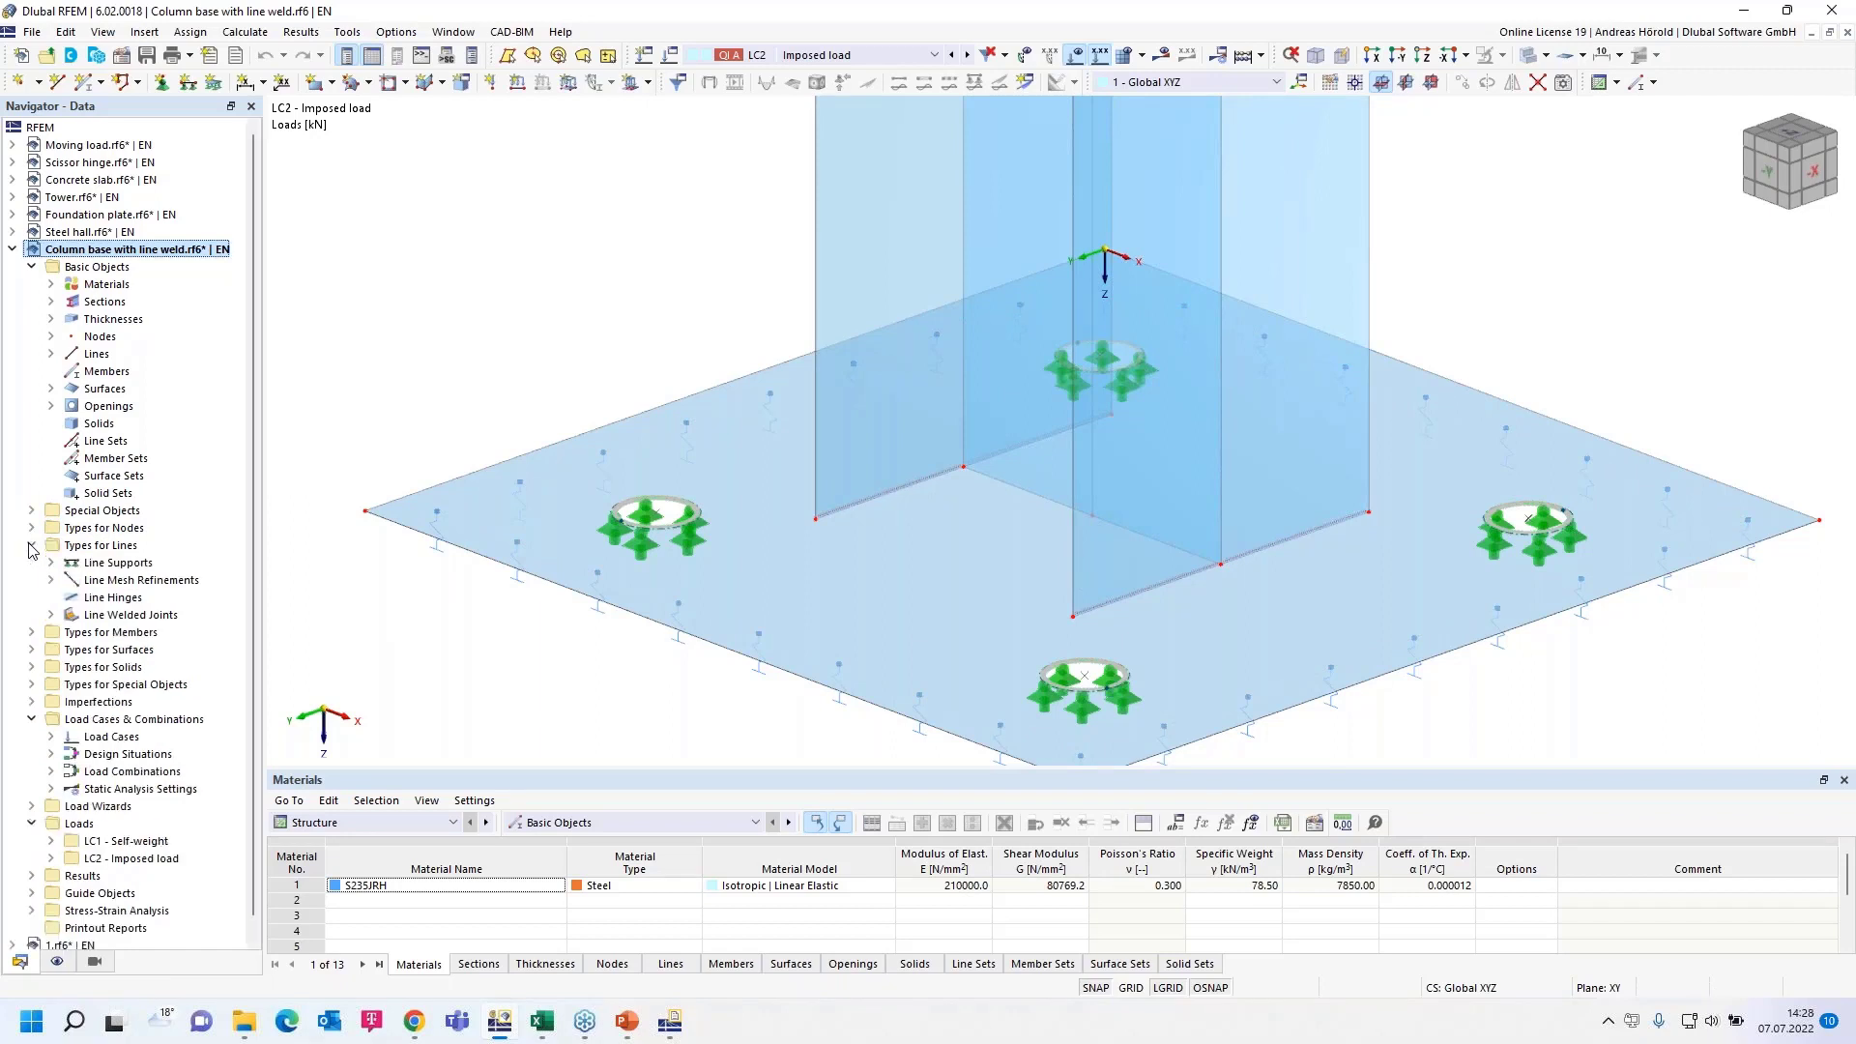
# Step: Create a new line welded joint and set its joint type to Tee Joint
pyautogui.rightClick(115, 621)
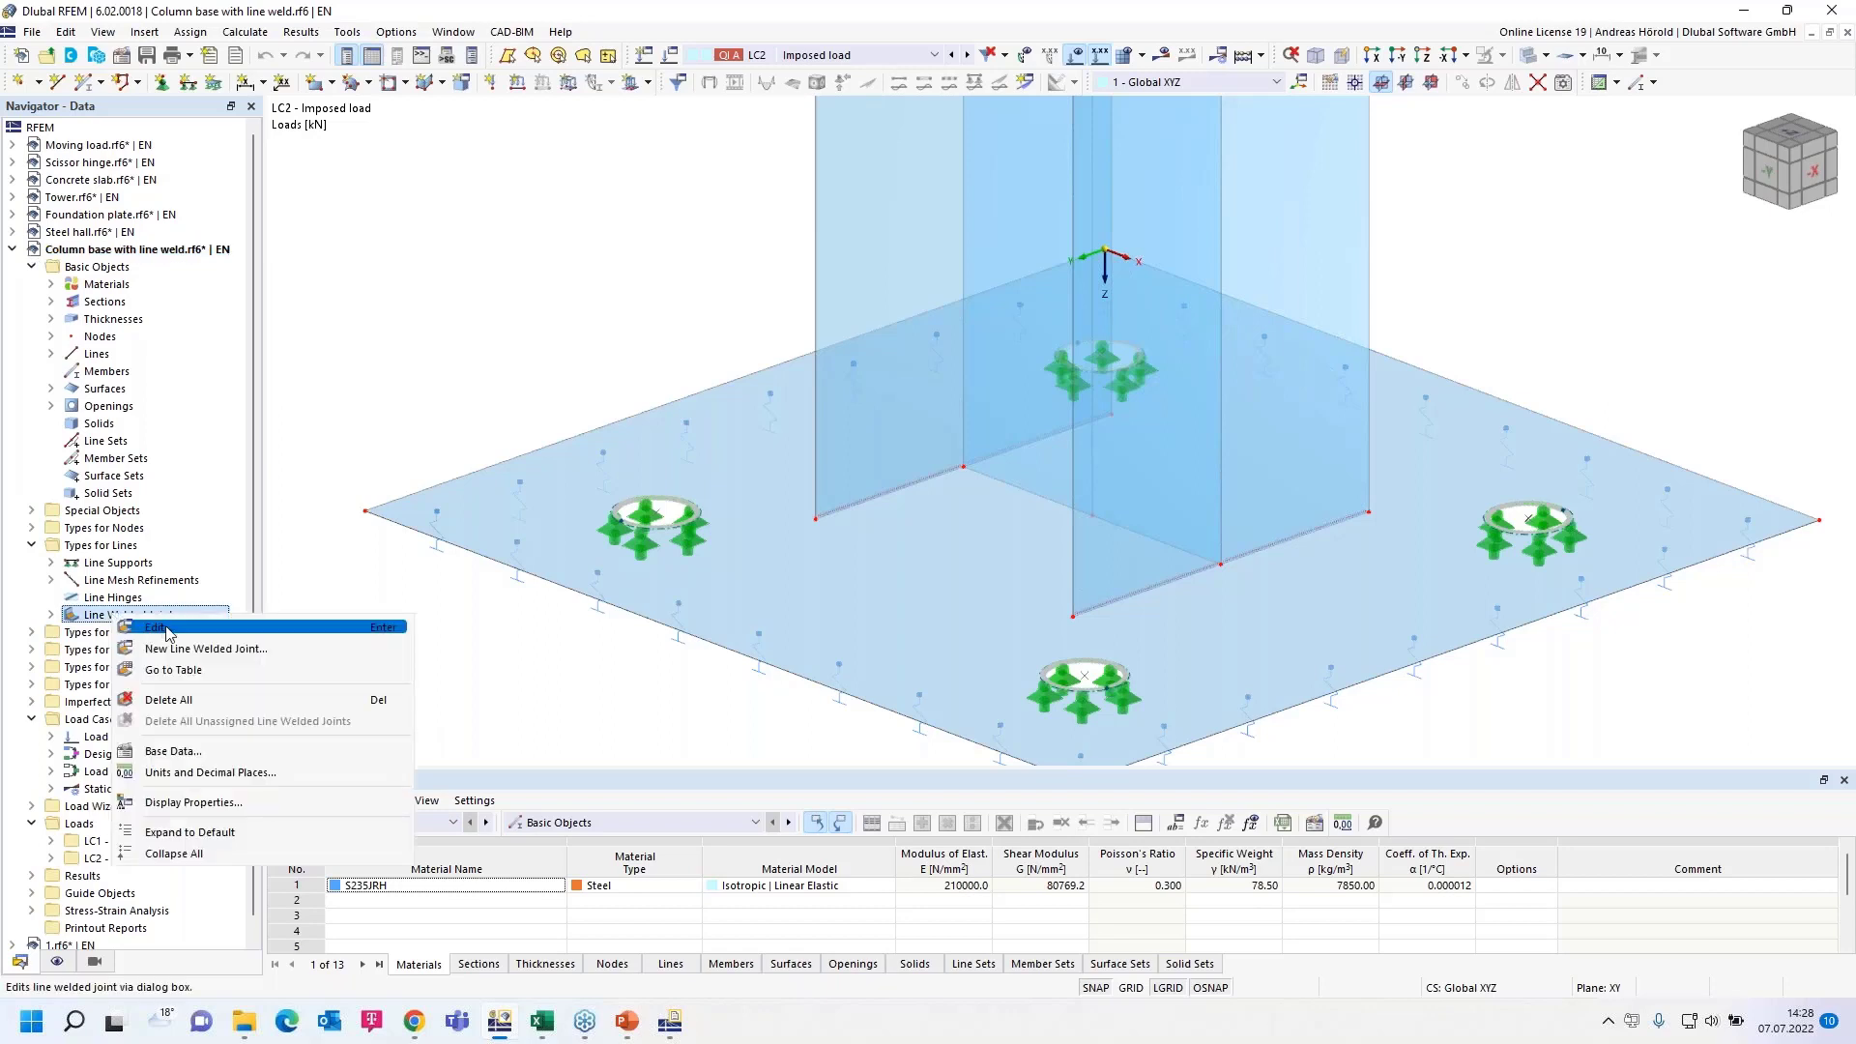
pyautogui.click(268, 649)
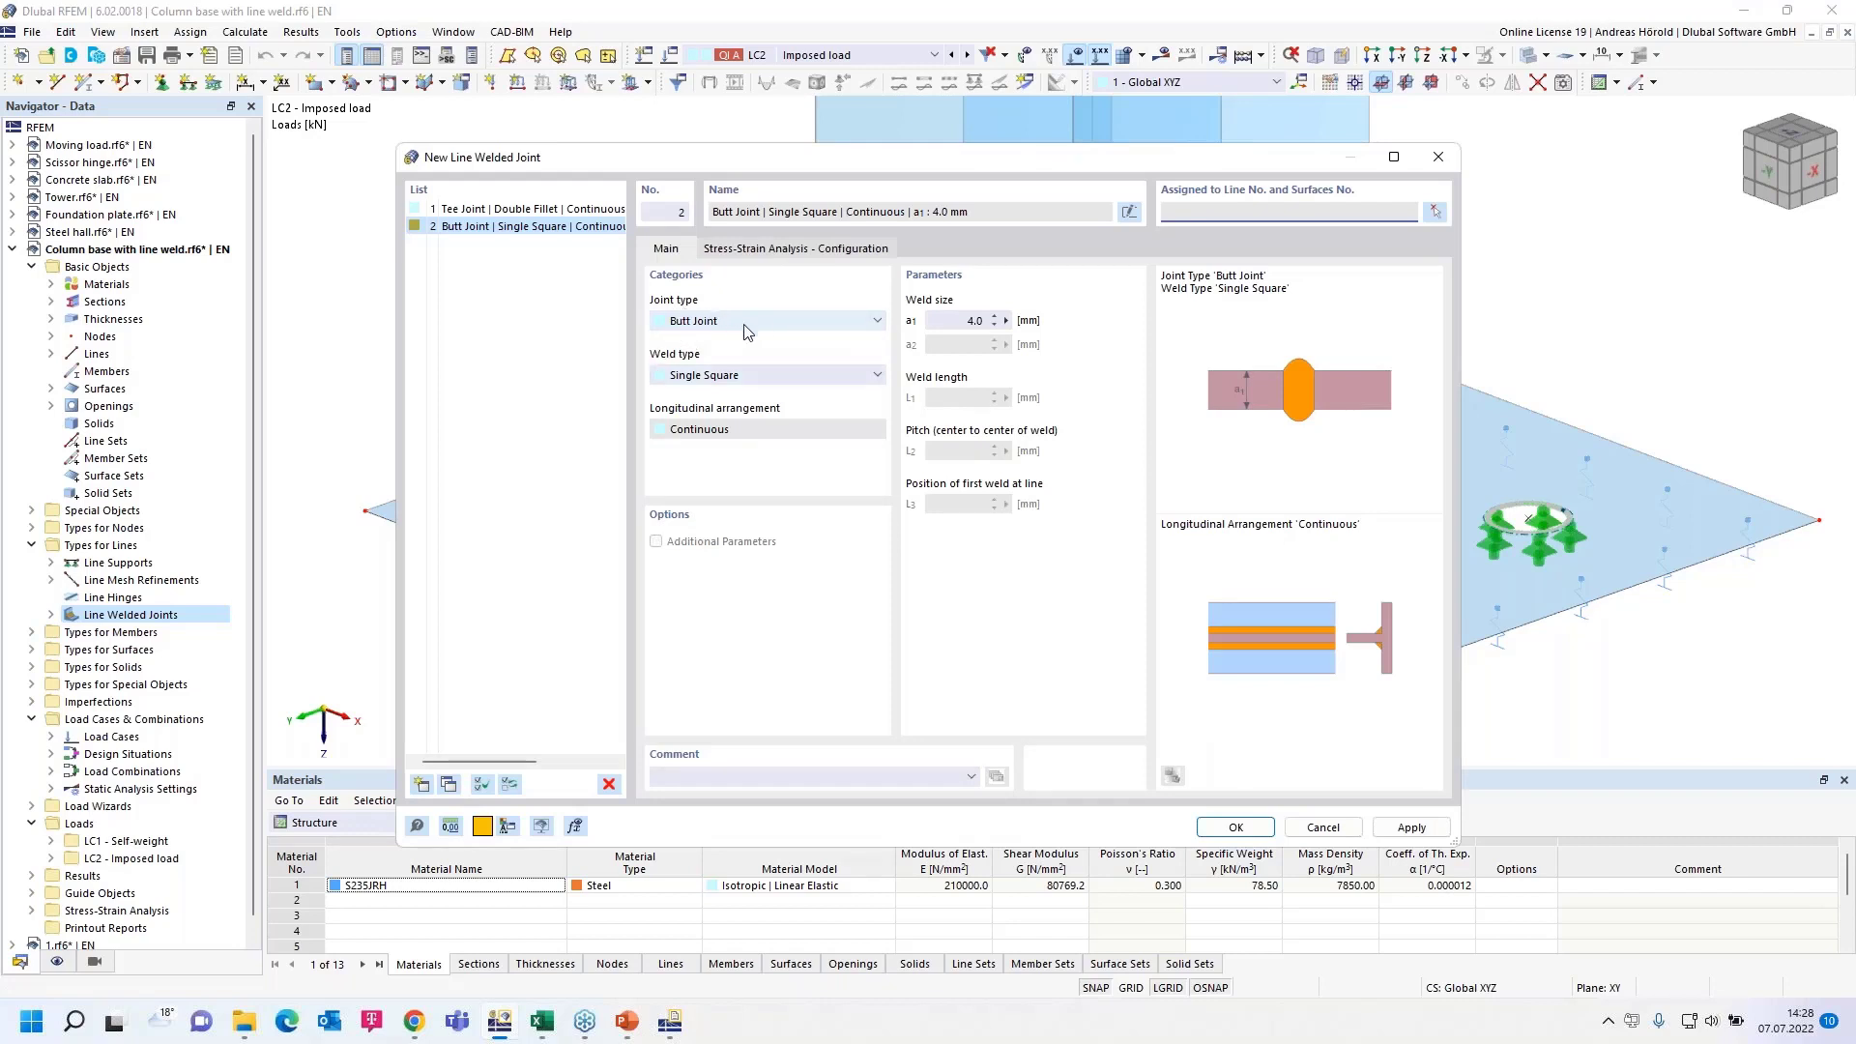
pyautogui.click(753, 328)
pyautogui.click(755, 362)
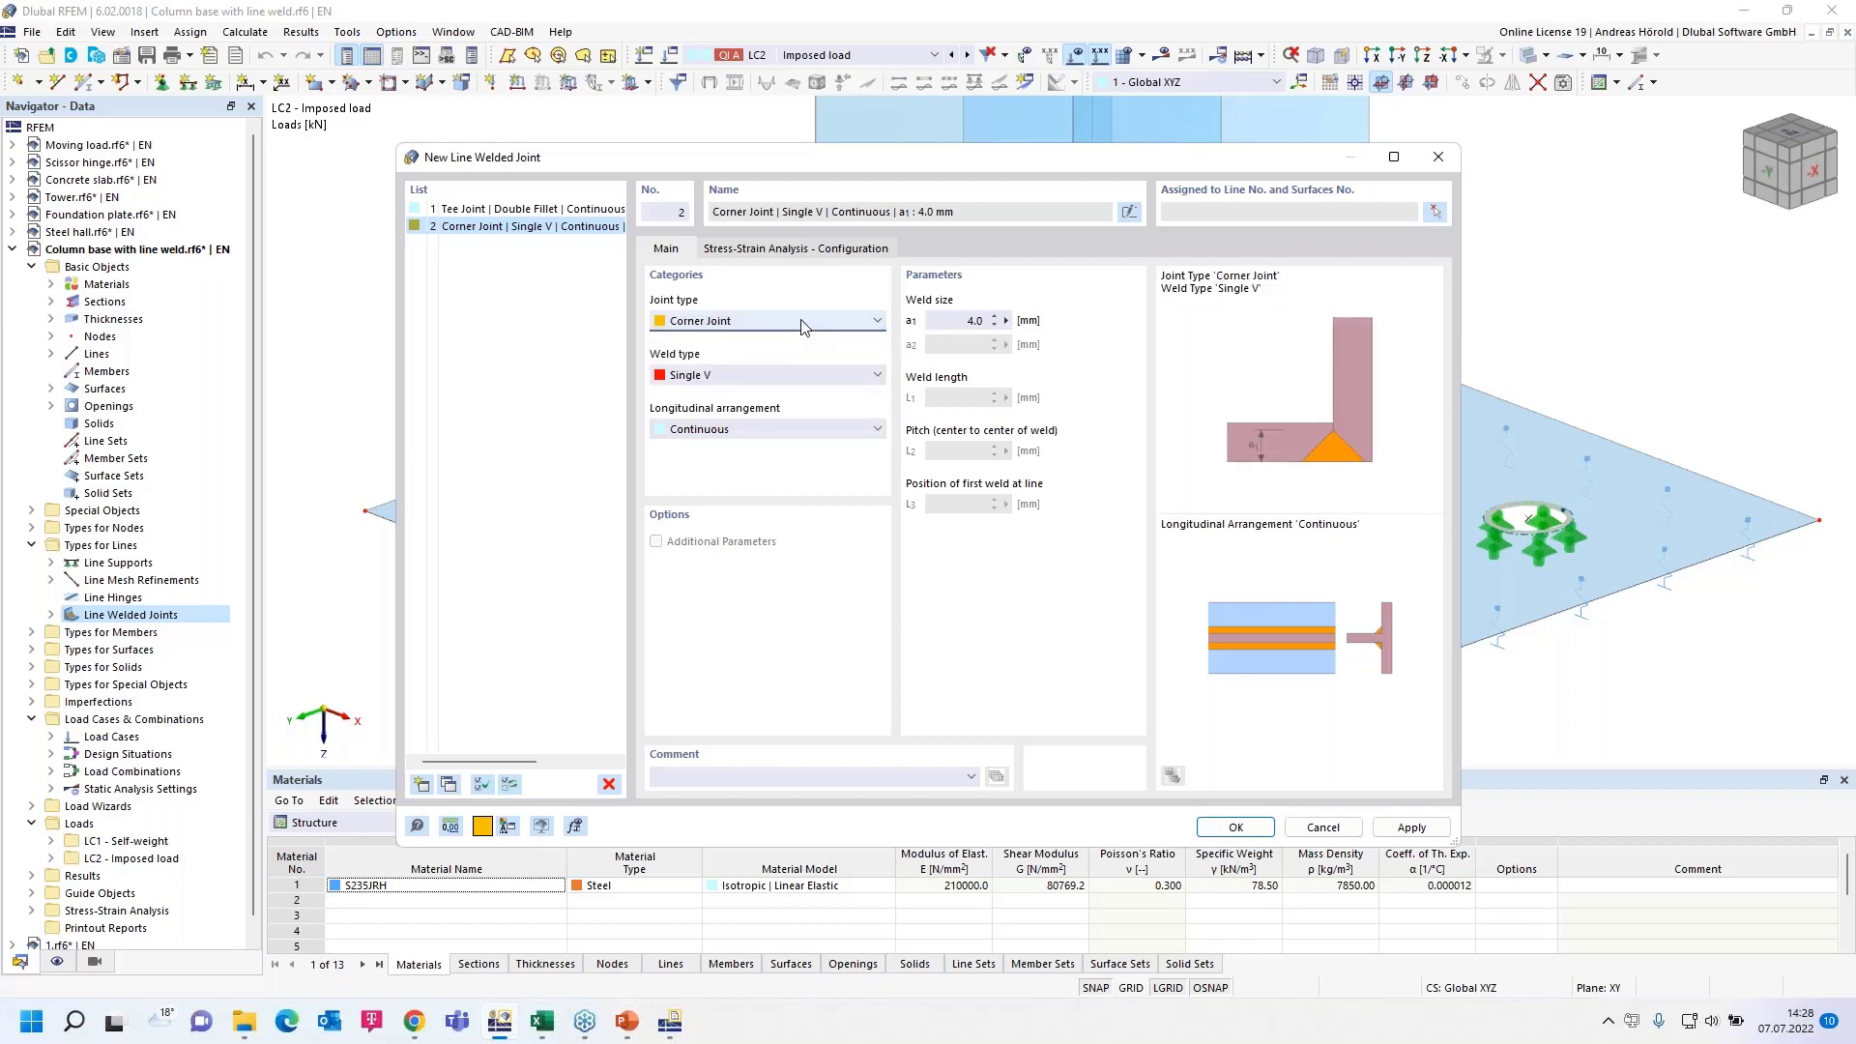
pyautogui.click(802, 325)
pyautogui.click(772, 380)
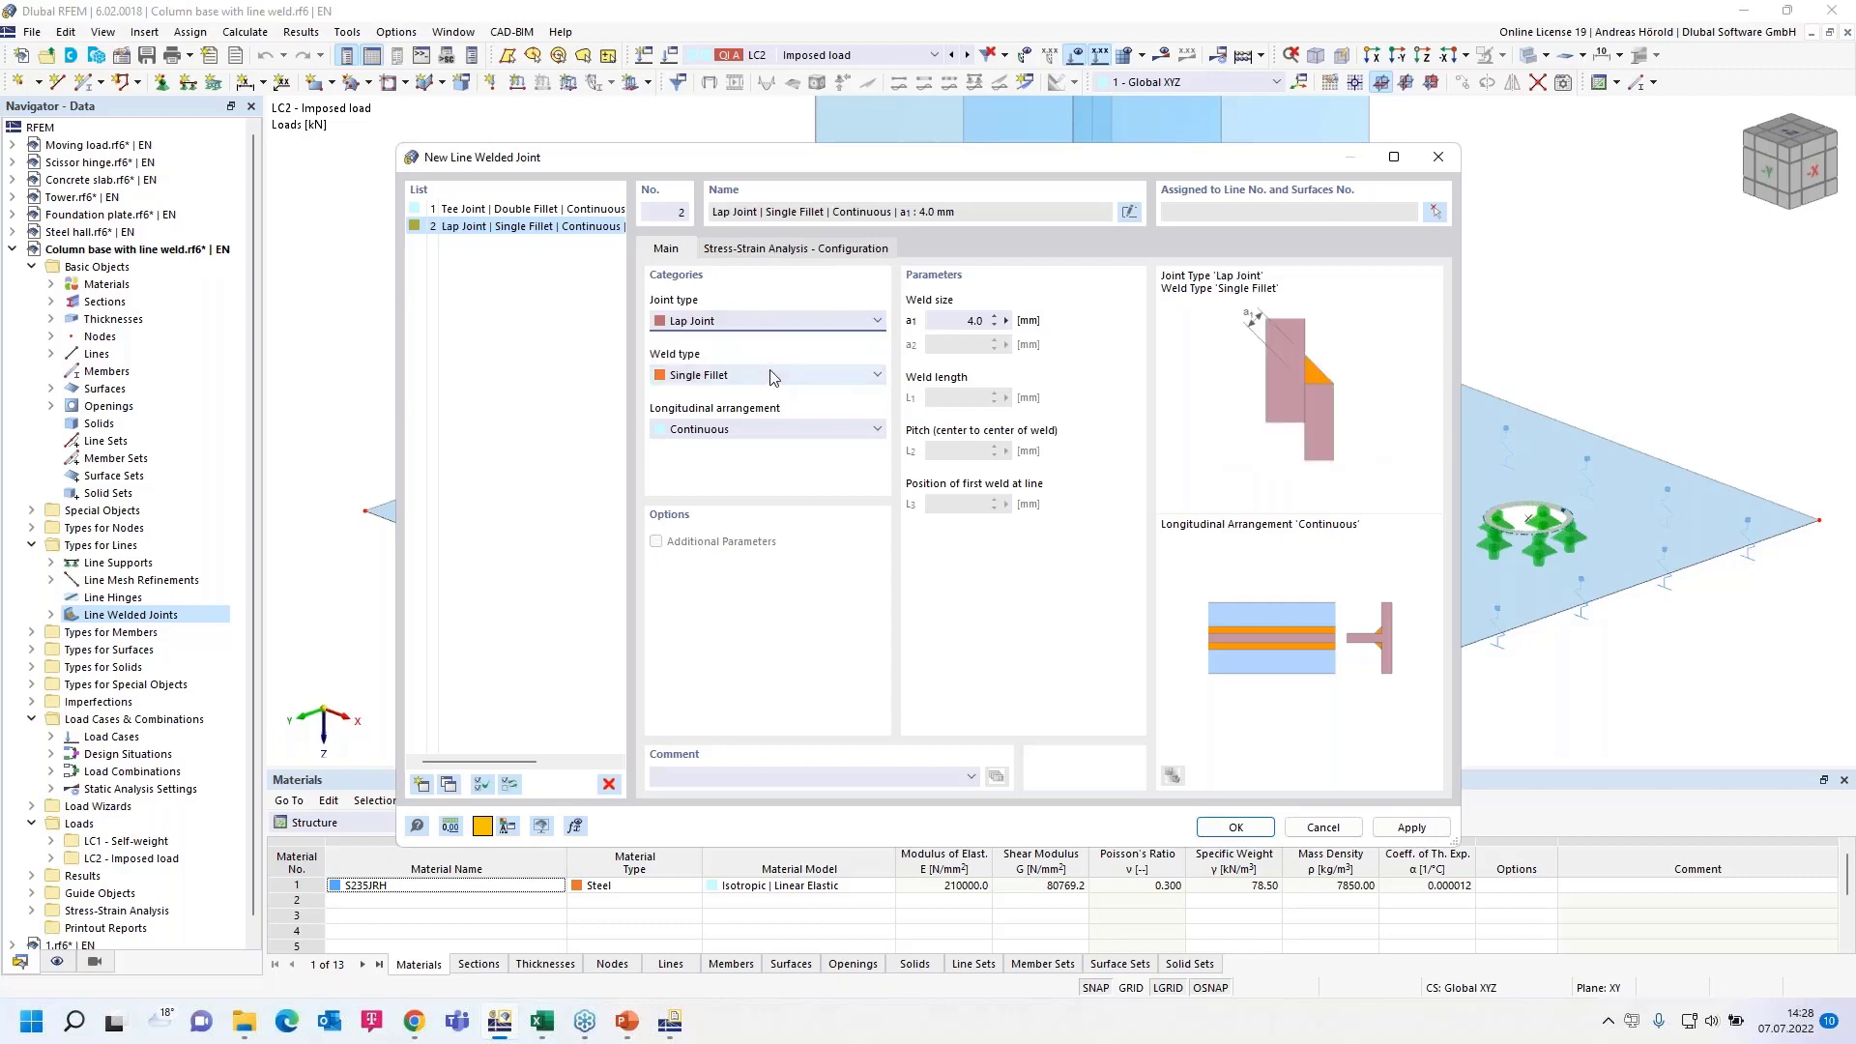
pyautogui.click(780, 331)
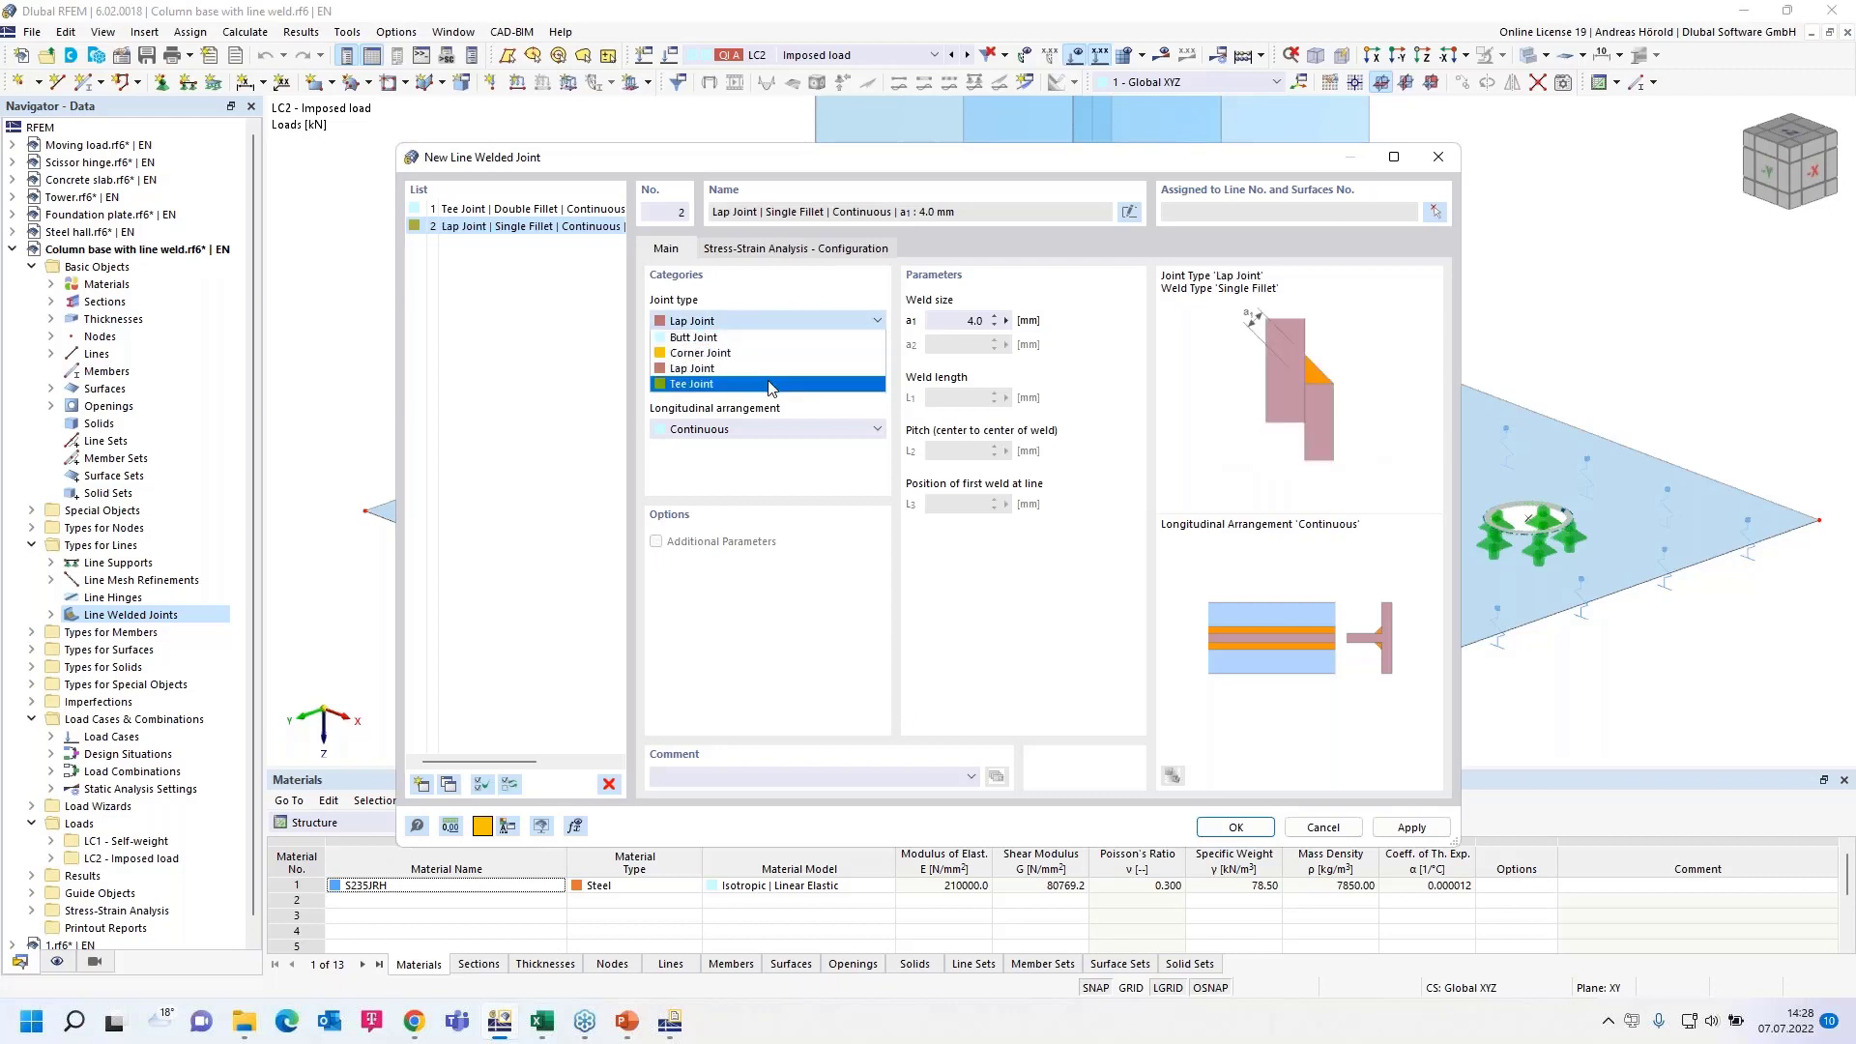
pyautogui.click(770, 386)
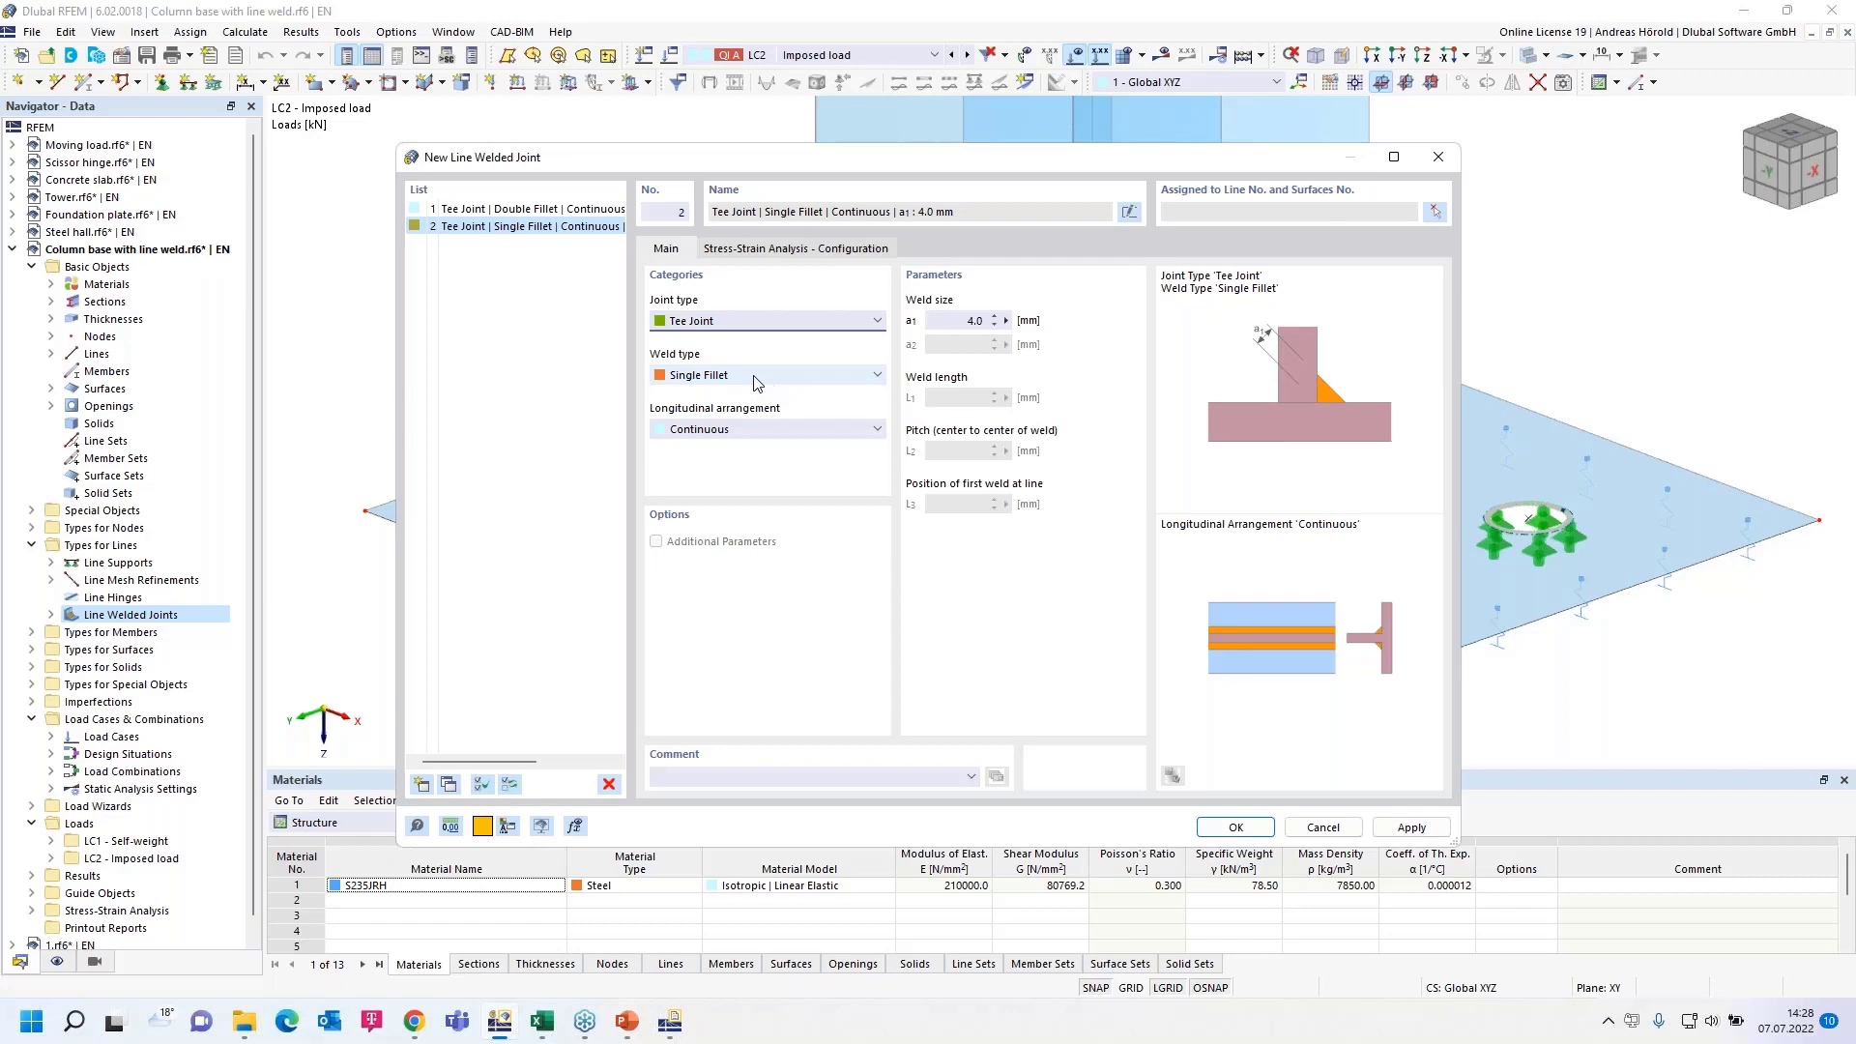
# Step: Try Single Bevel, Single J and Double J, then set weld type to Double Fillet
pyautogui.click(756, 383)
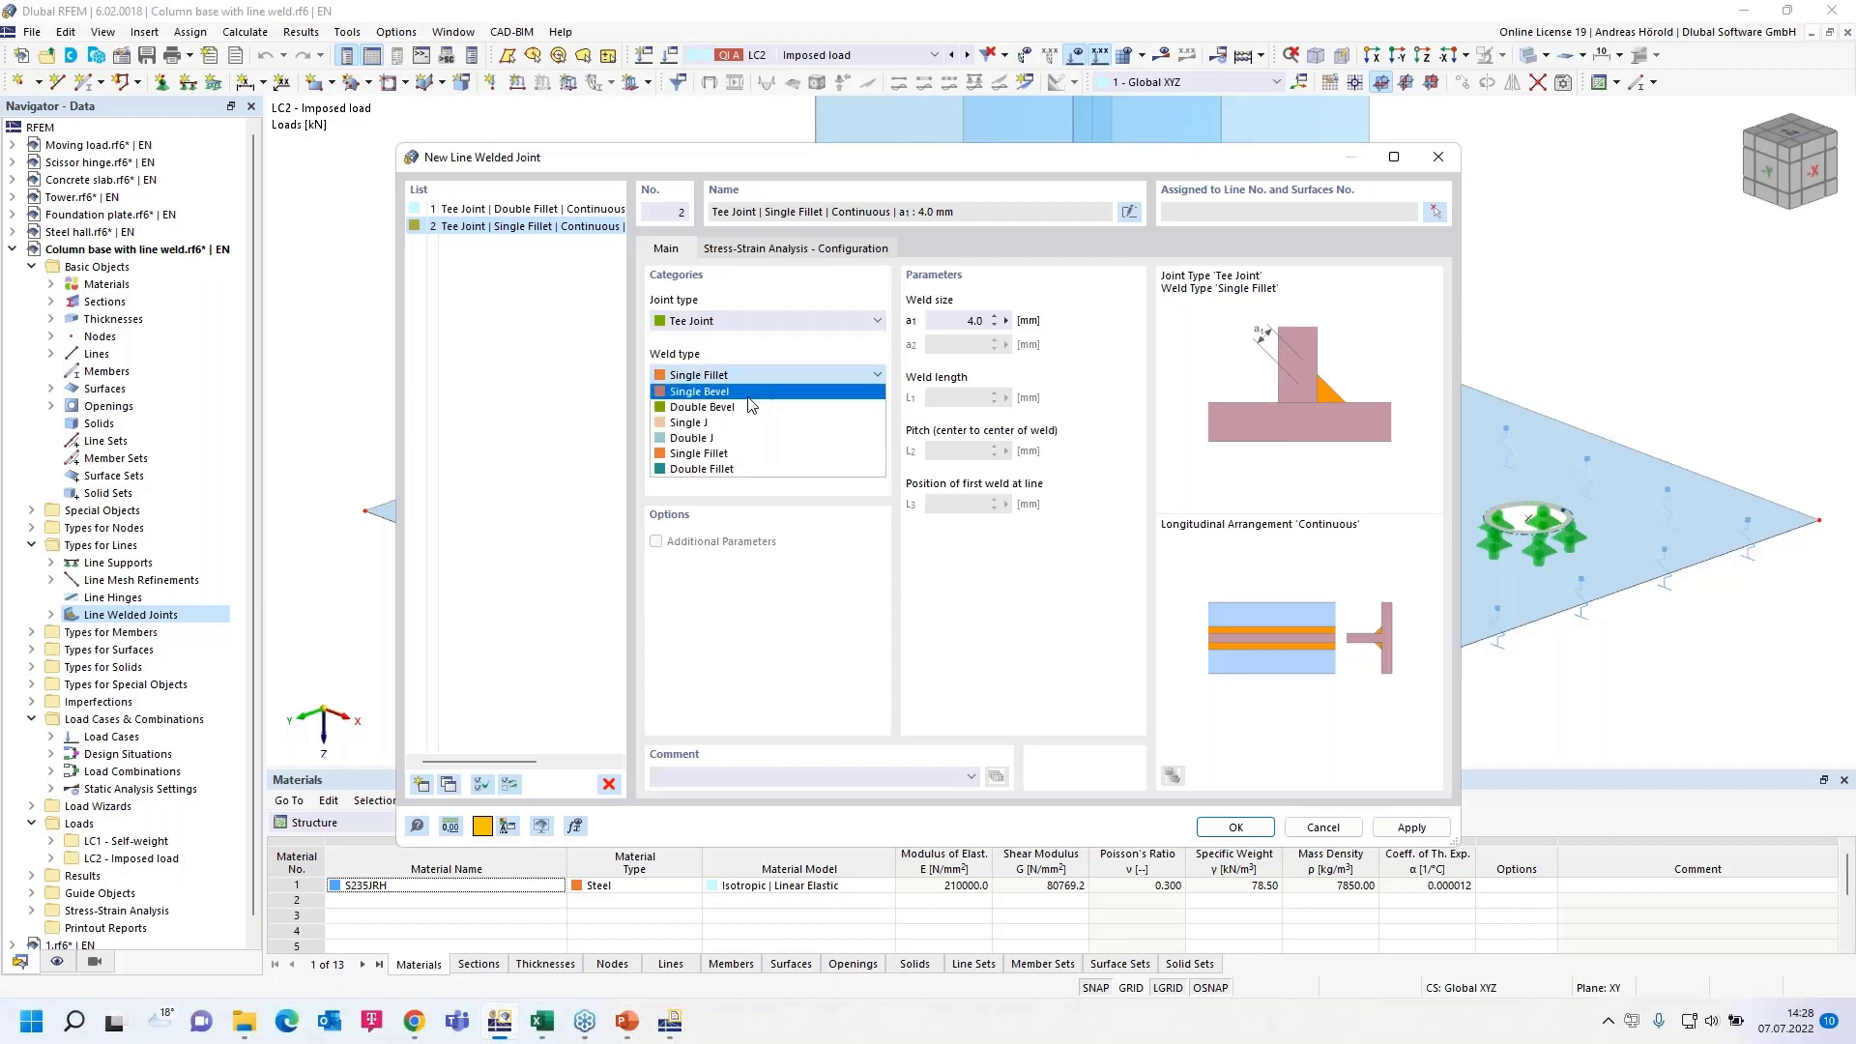
pyautogui.click(751, 392)
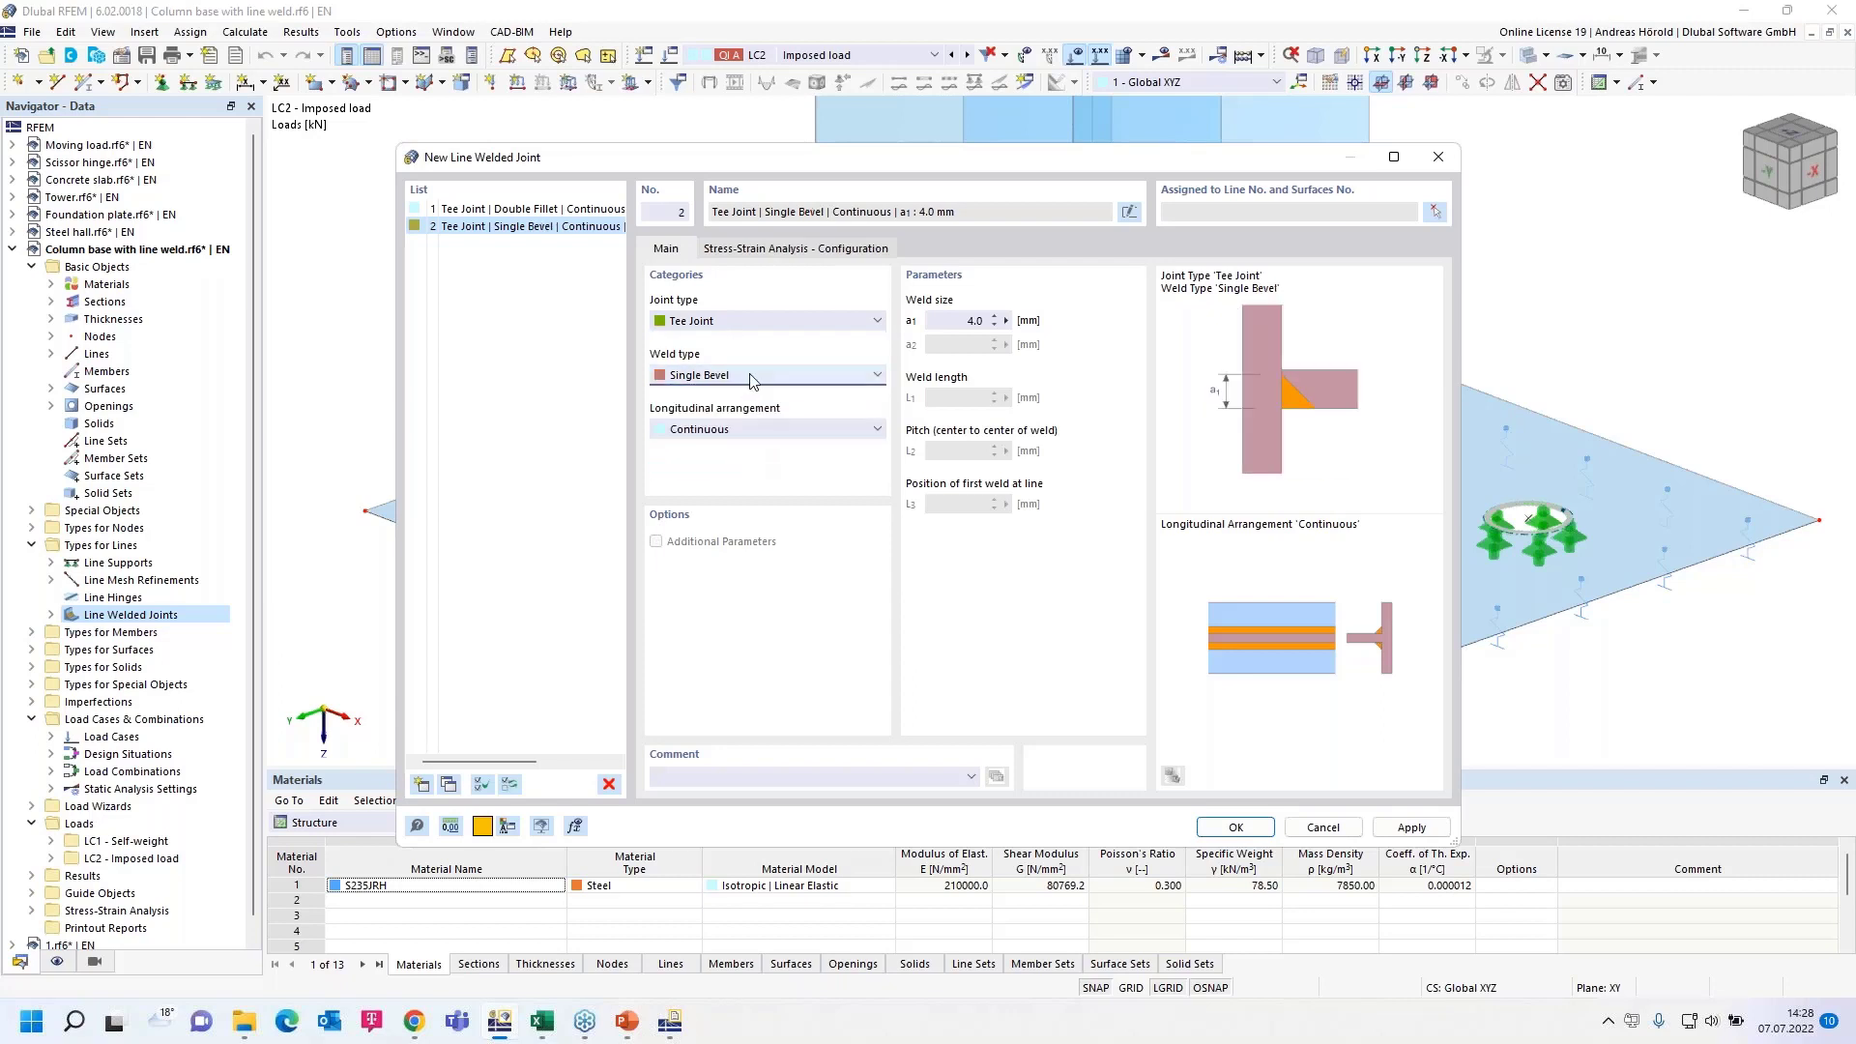
pyautogui.click(753, 376)
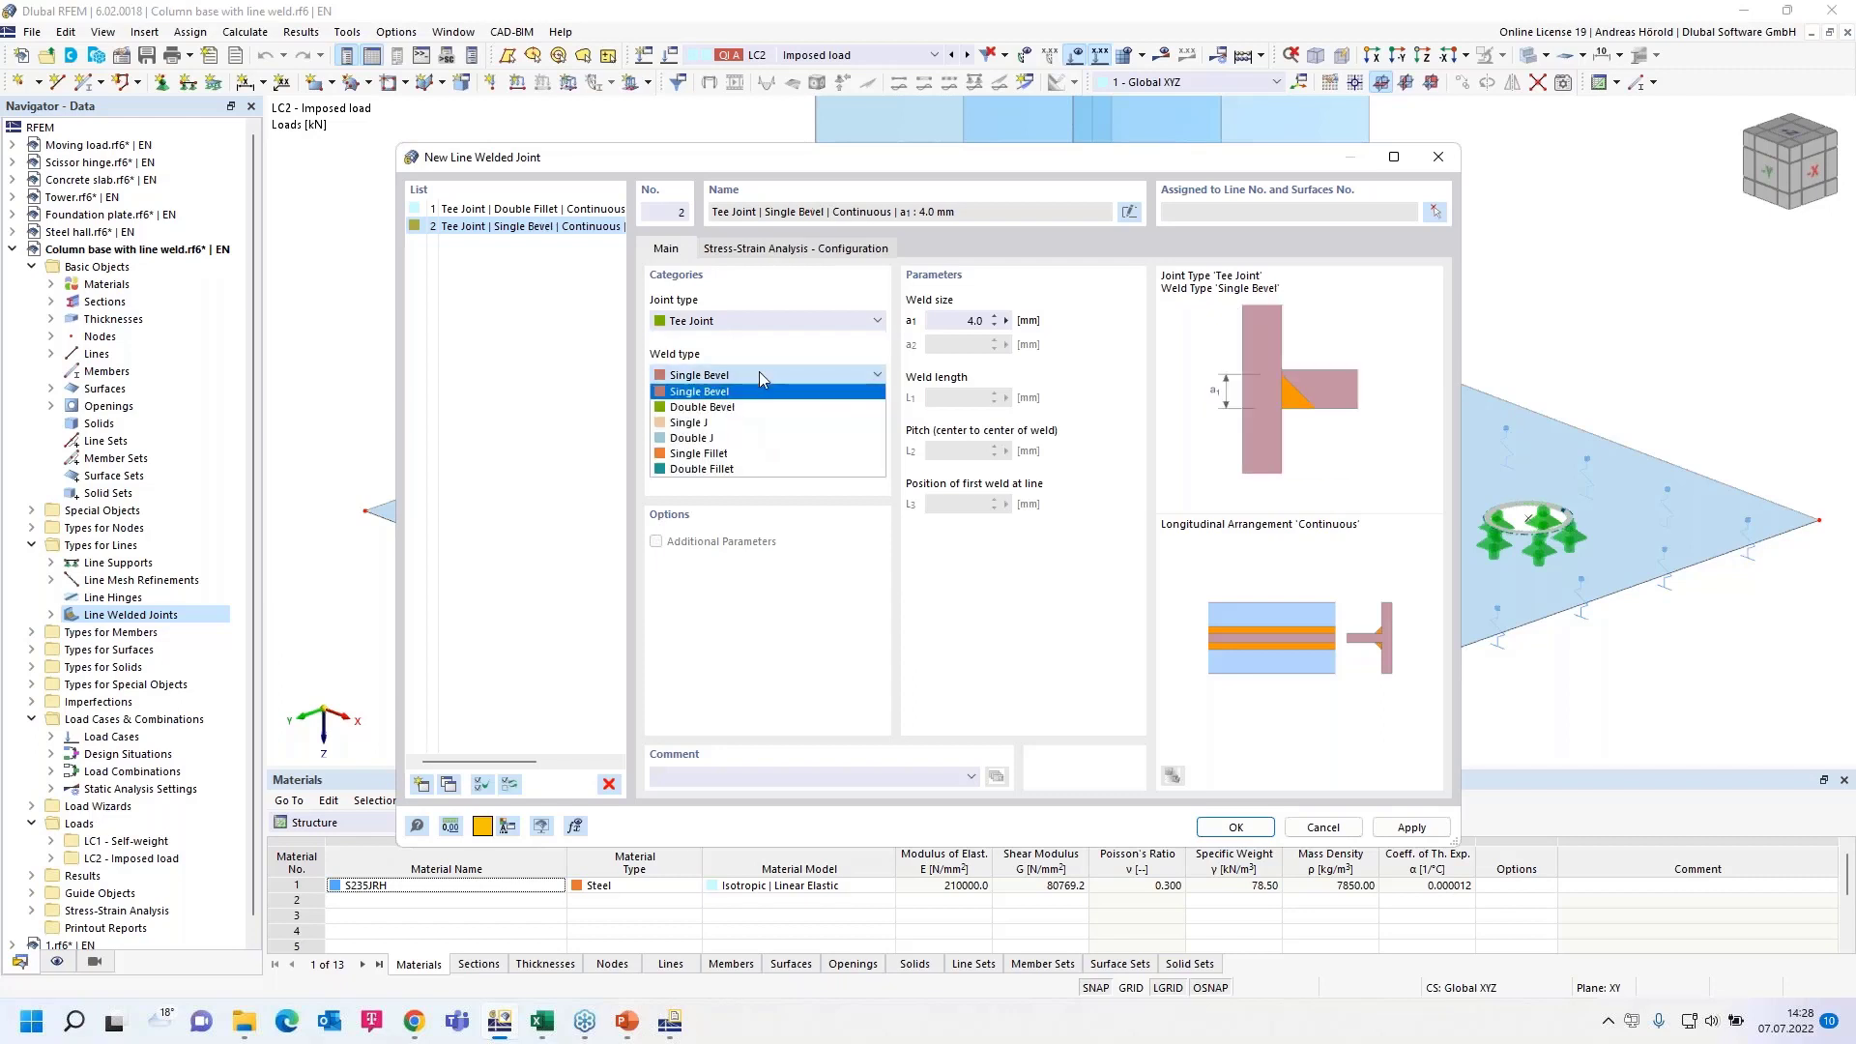
pyautogui.click(739, 421)
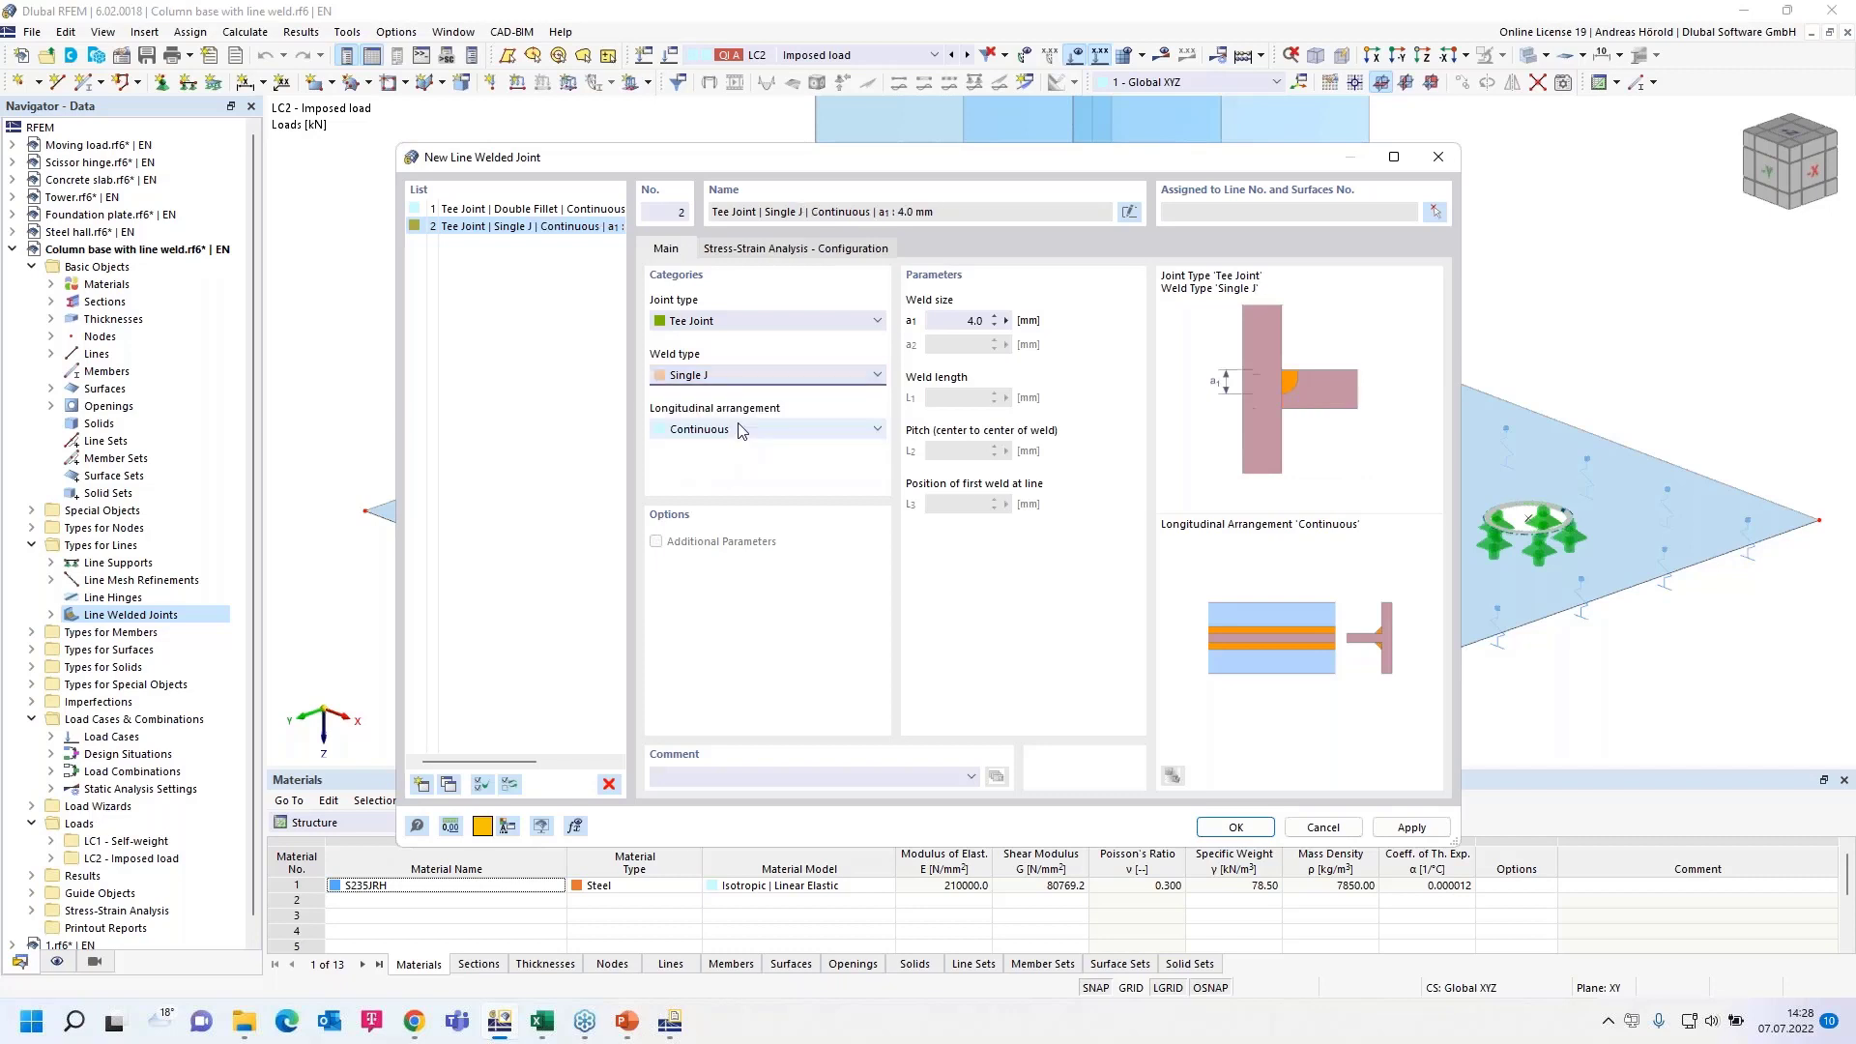
pyautogui.click(755, 377)
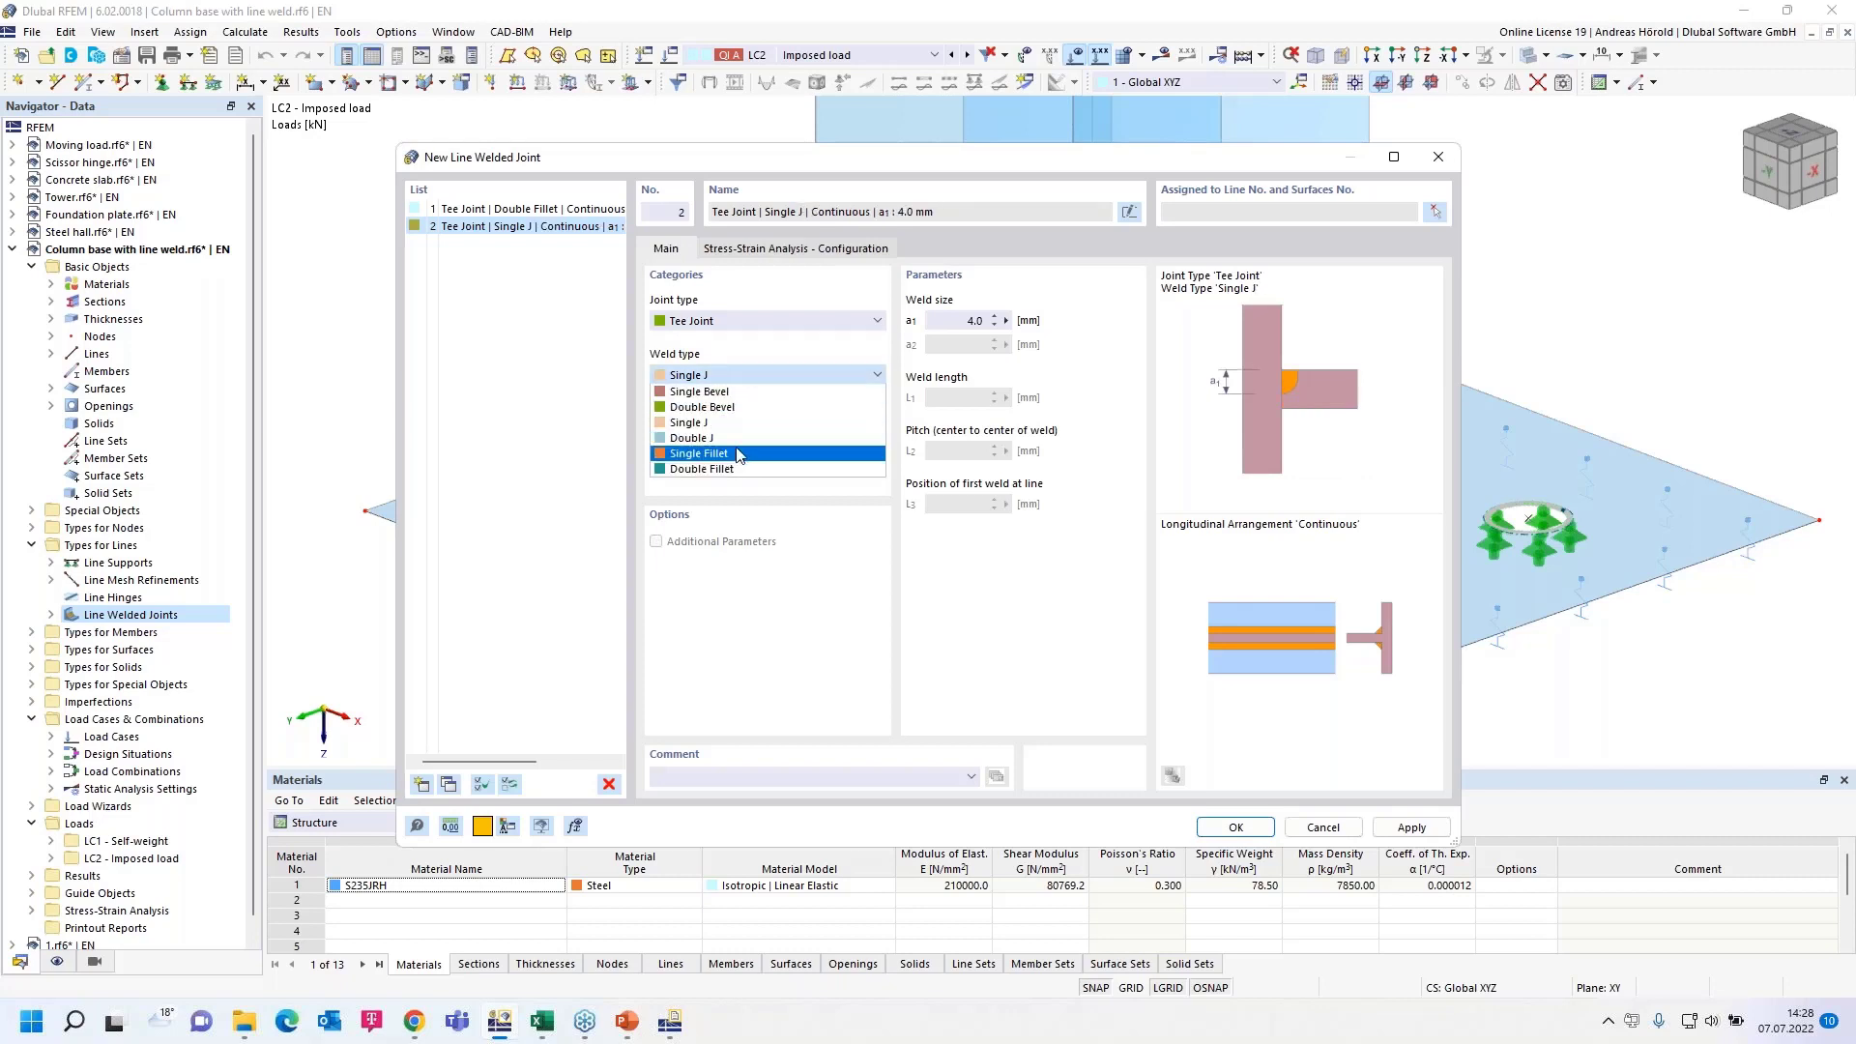
pyautogui.click(744, 437)
pyautogui.click(764, 375)
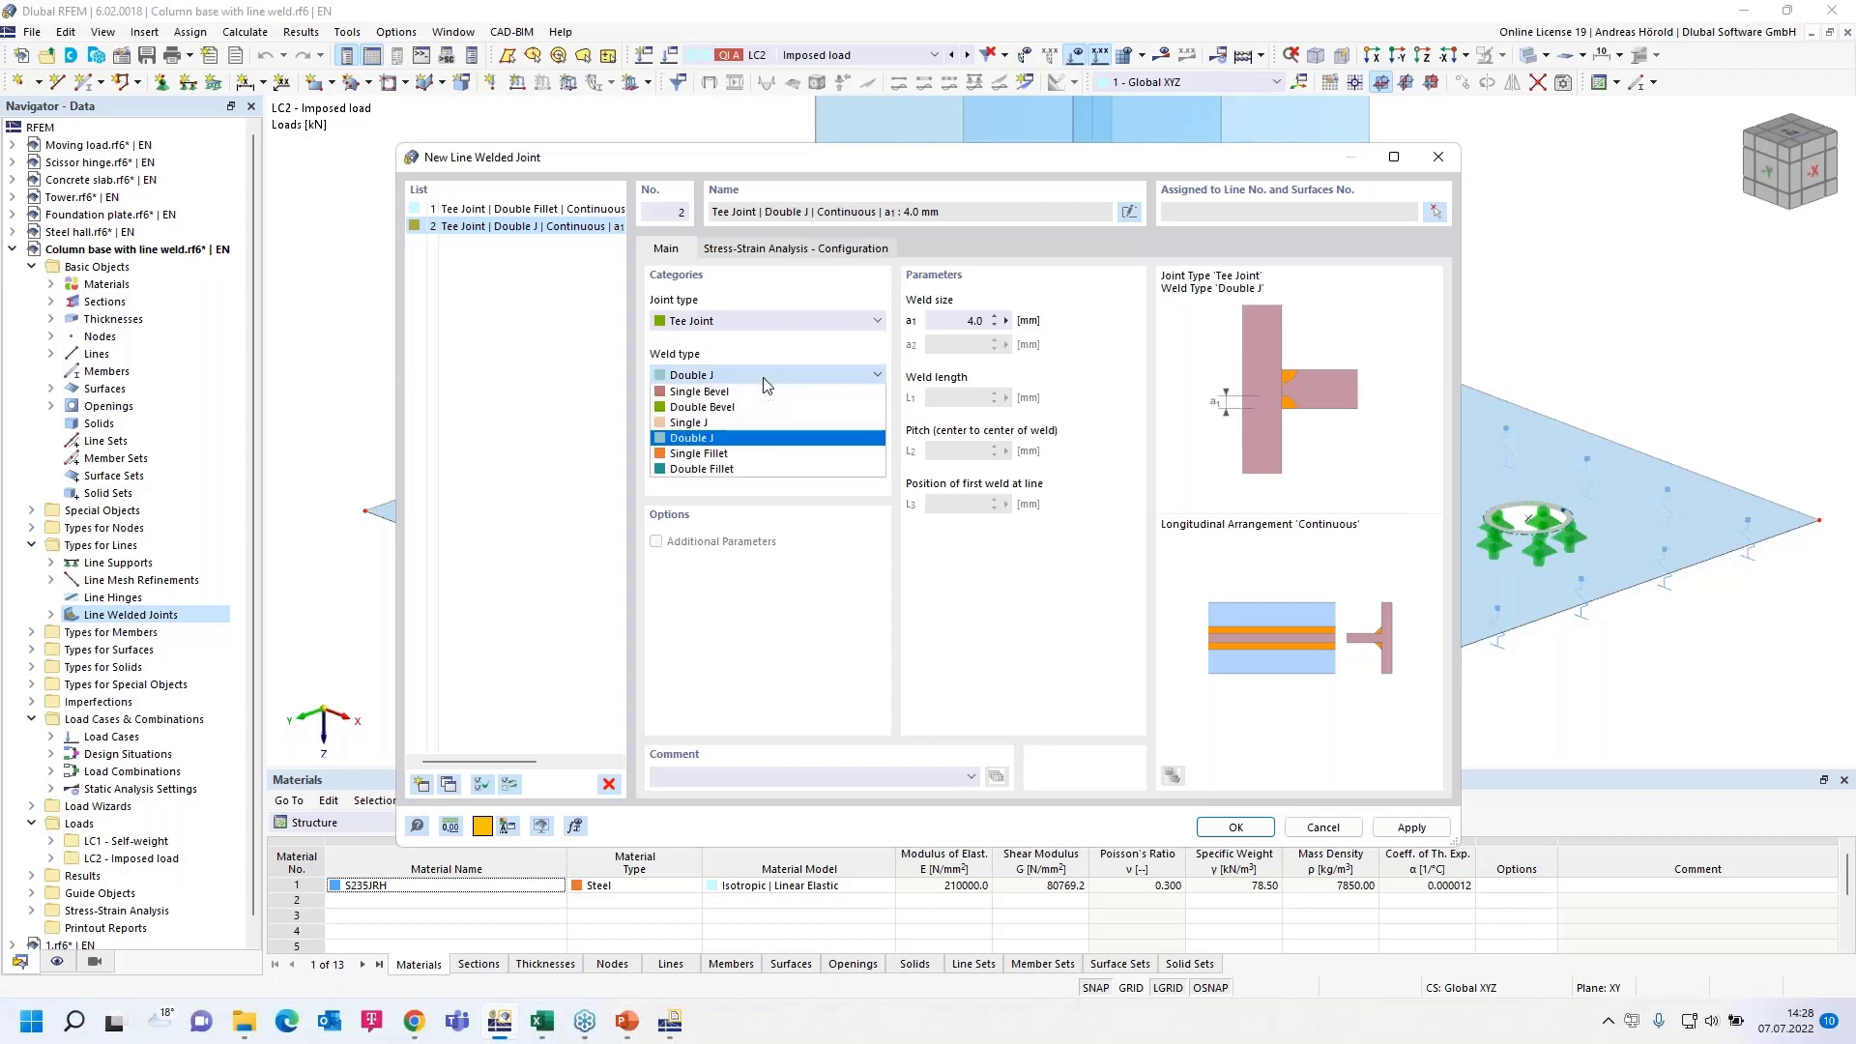
pyautogui.click(756, 461)
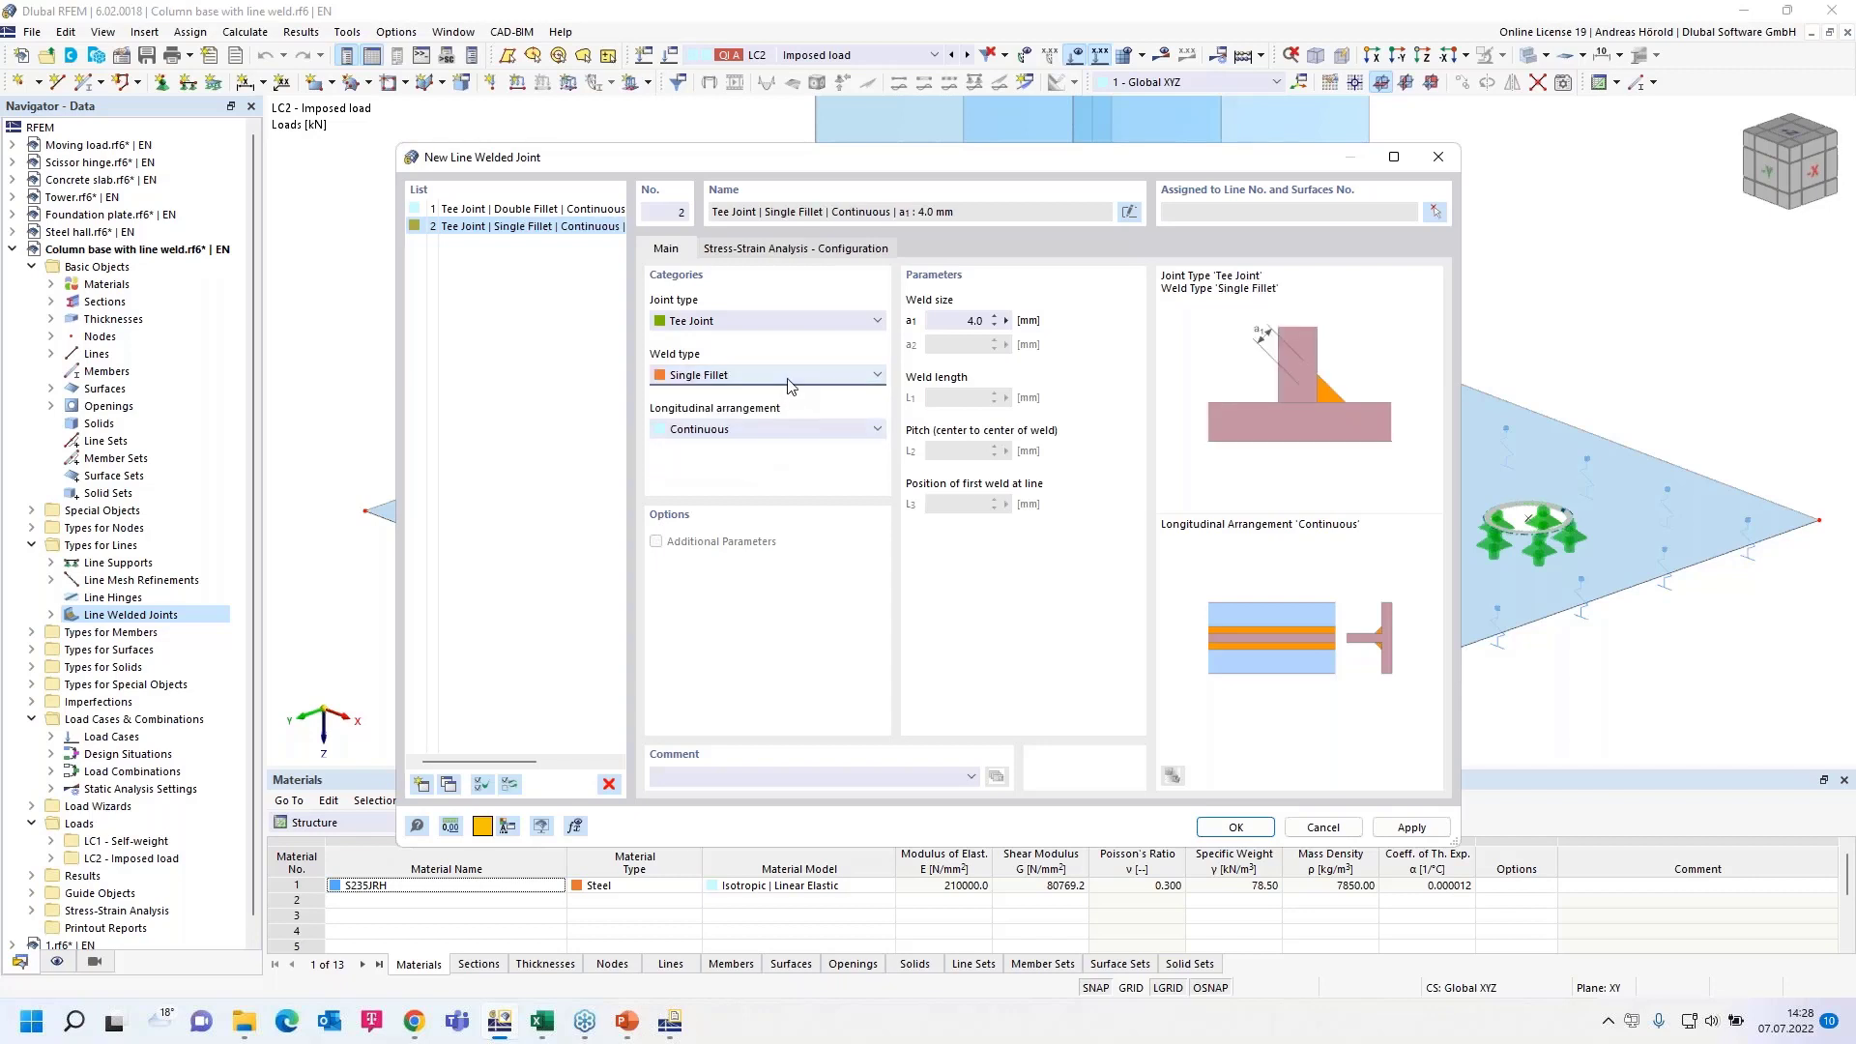
pyautogui.click(788, 377)
pyautogui.click(776, 470)
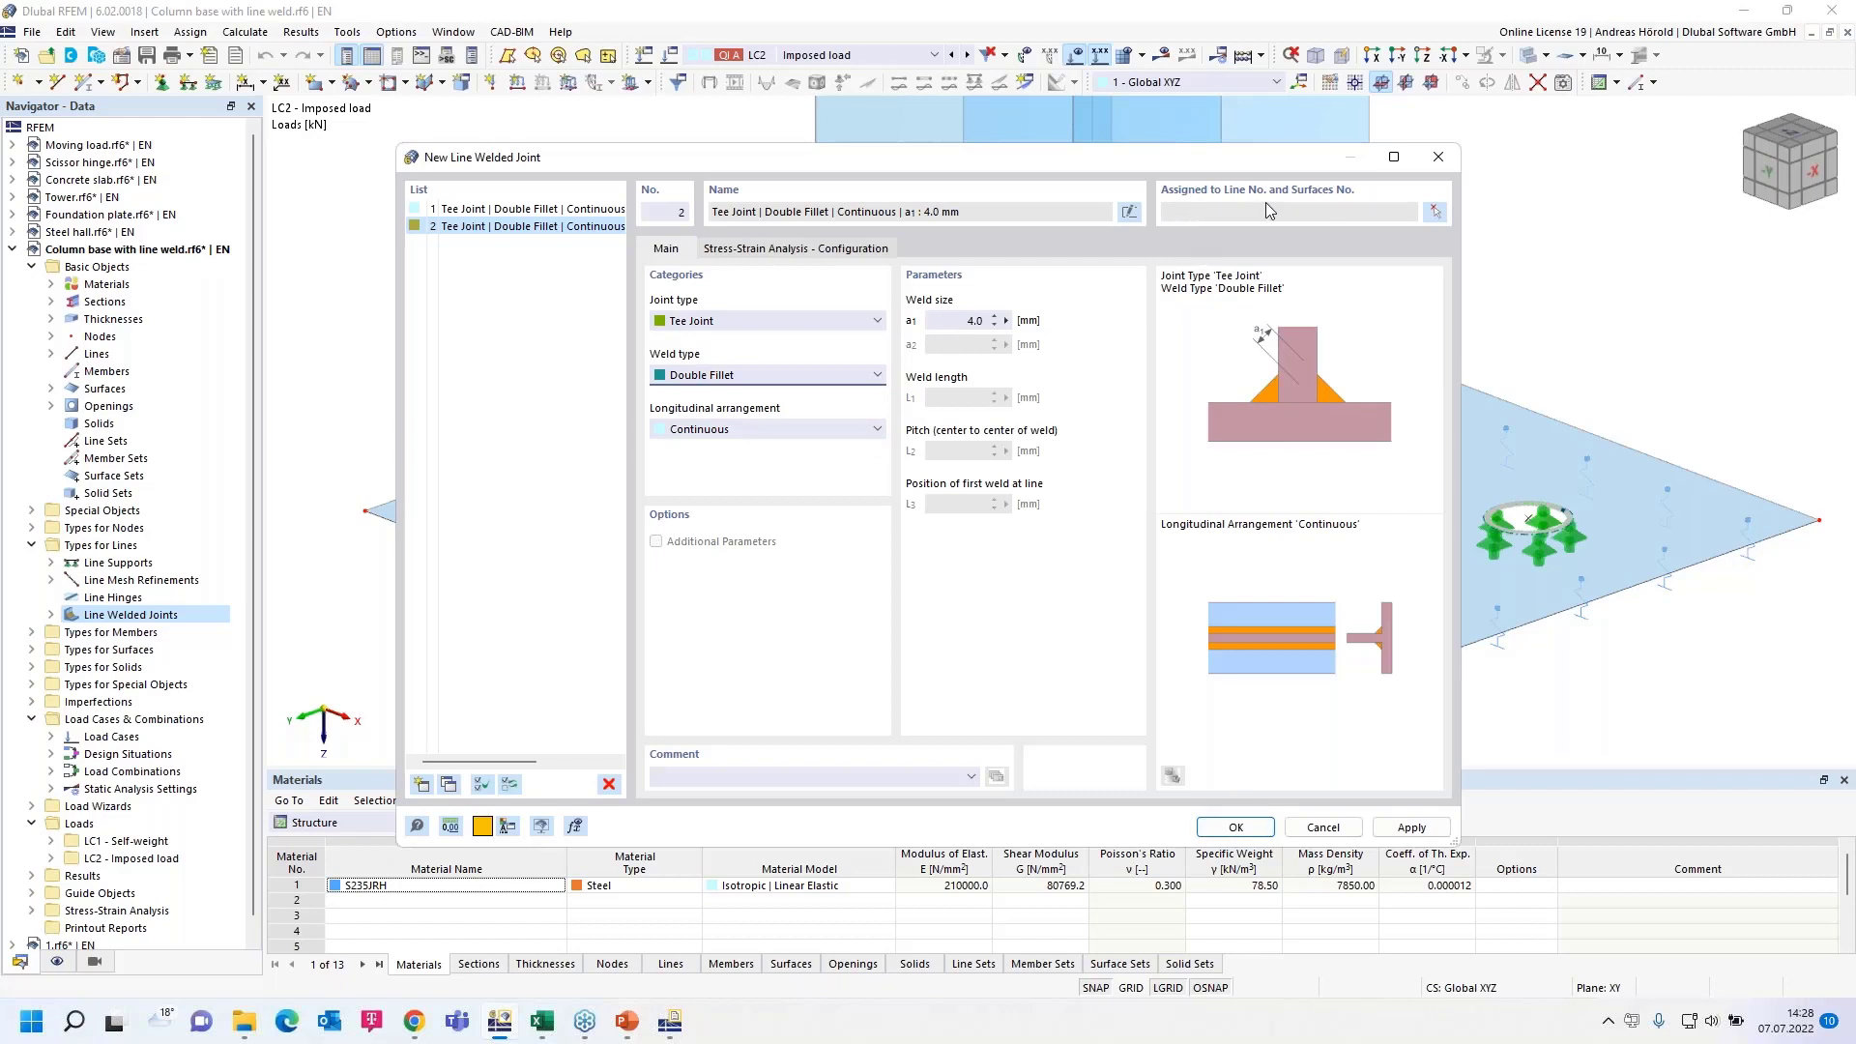
# Step: Assign the weld to line 13 between surfaces 4 and 1, and confirm the joint
pyautogui.click(1435, 214)
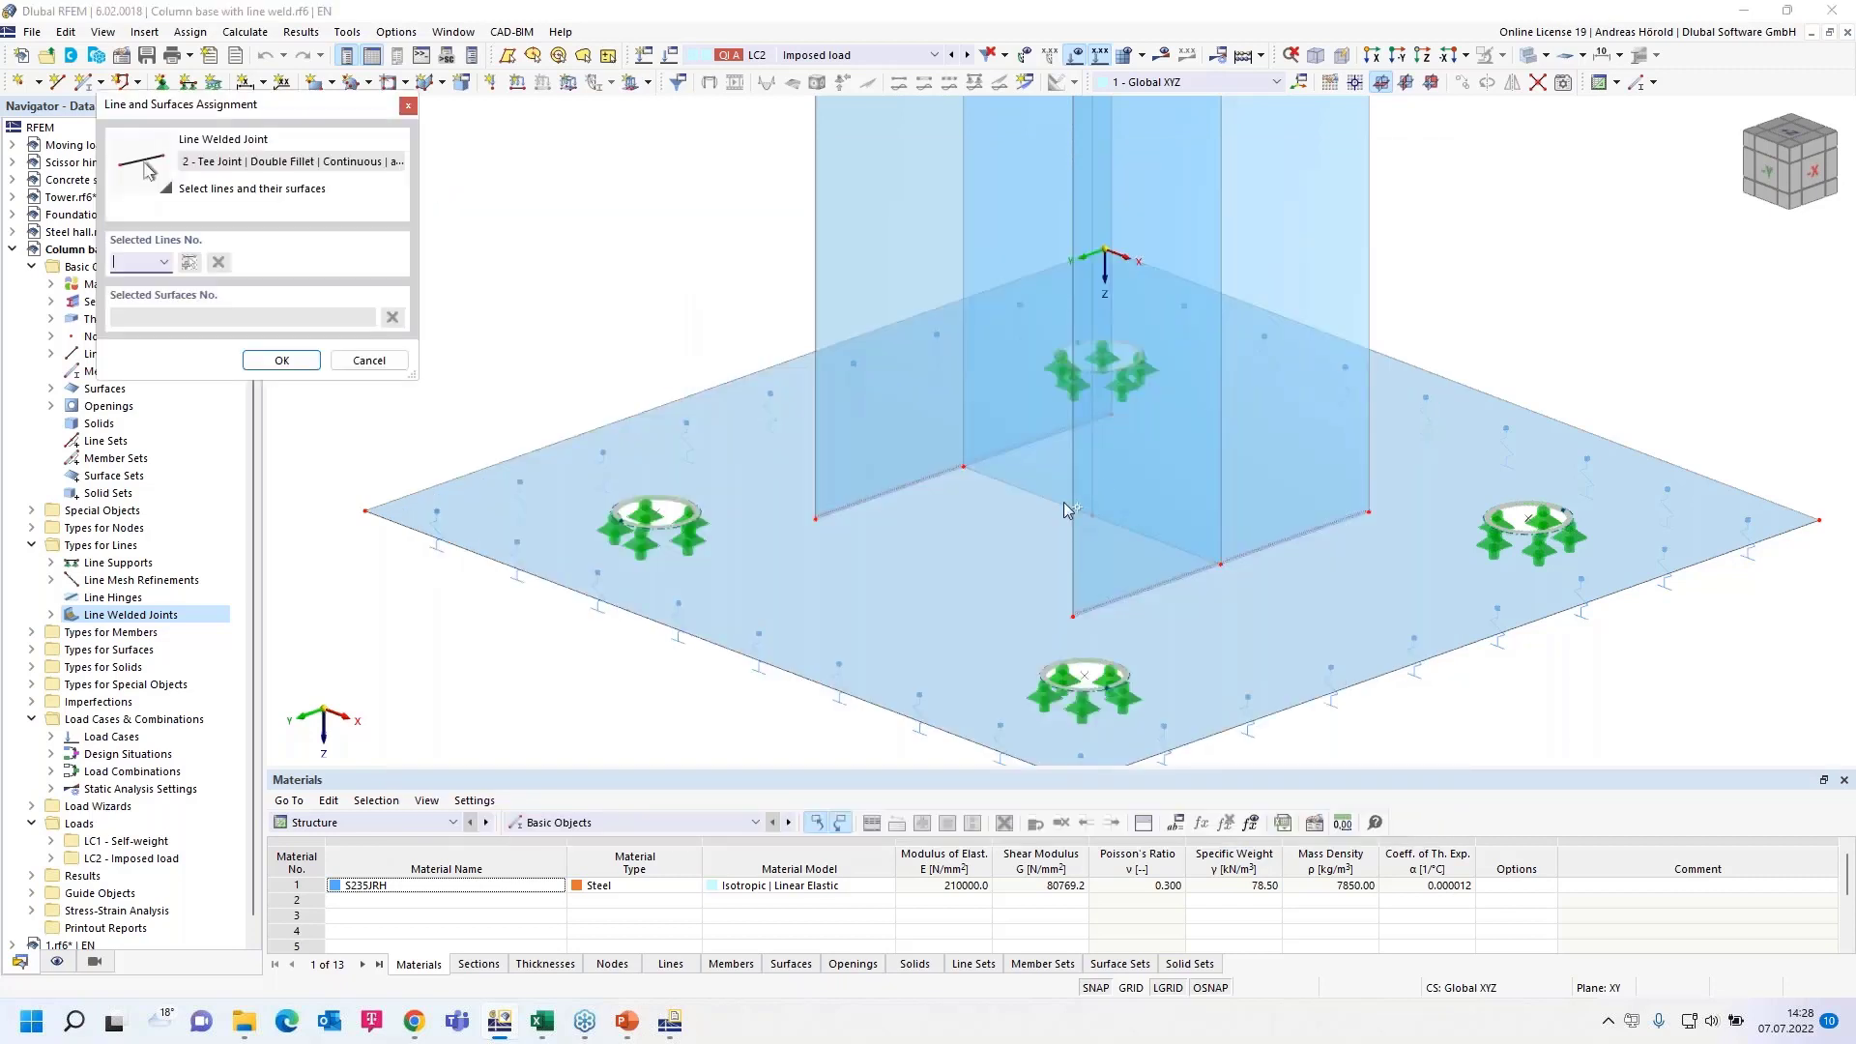
pyautogui.click(1053, 503)
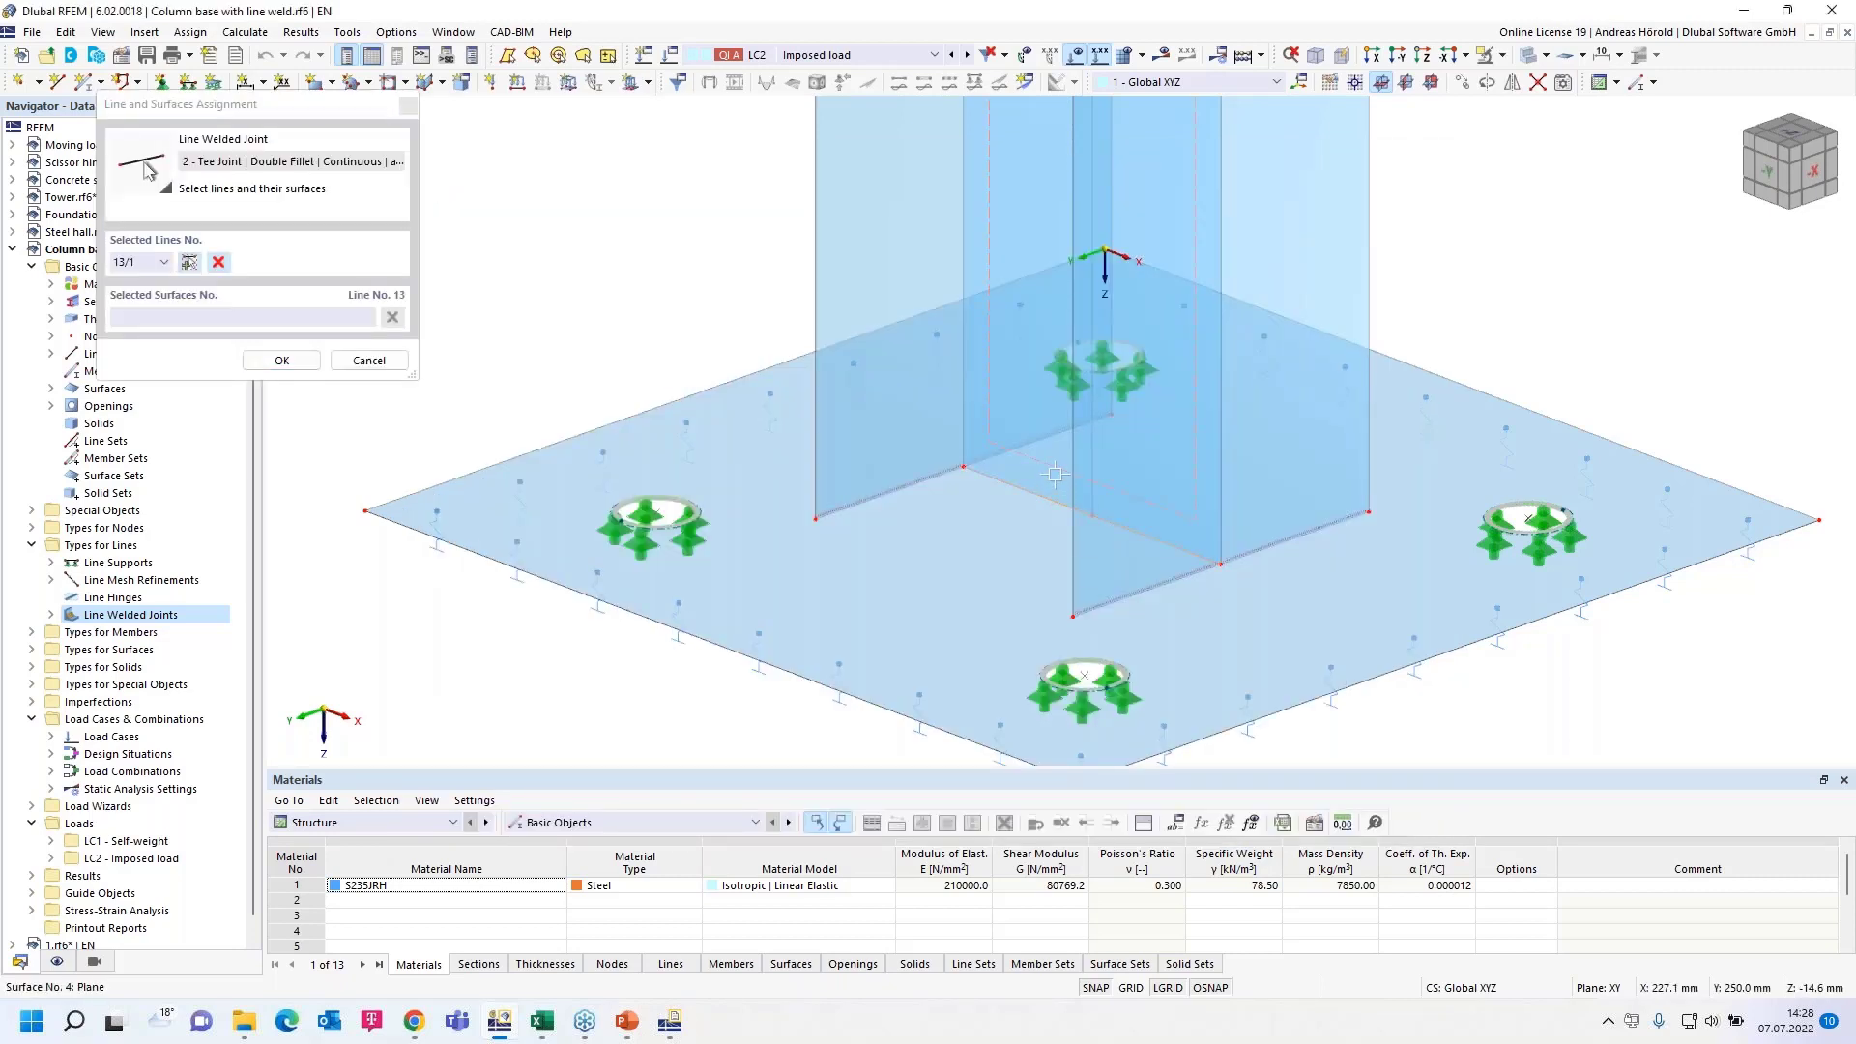
pyautogui.click(1056, 474)
pyautogui.click(964, 564)
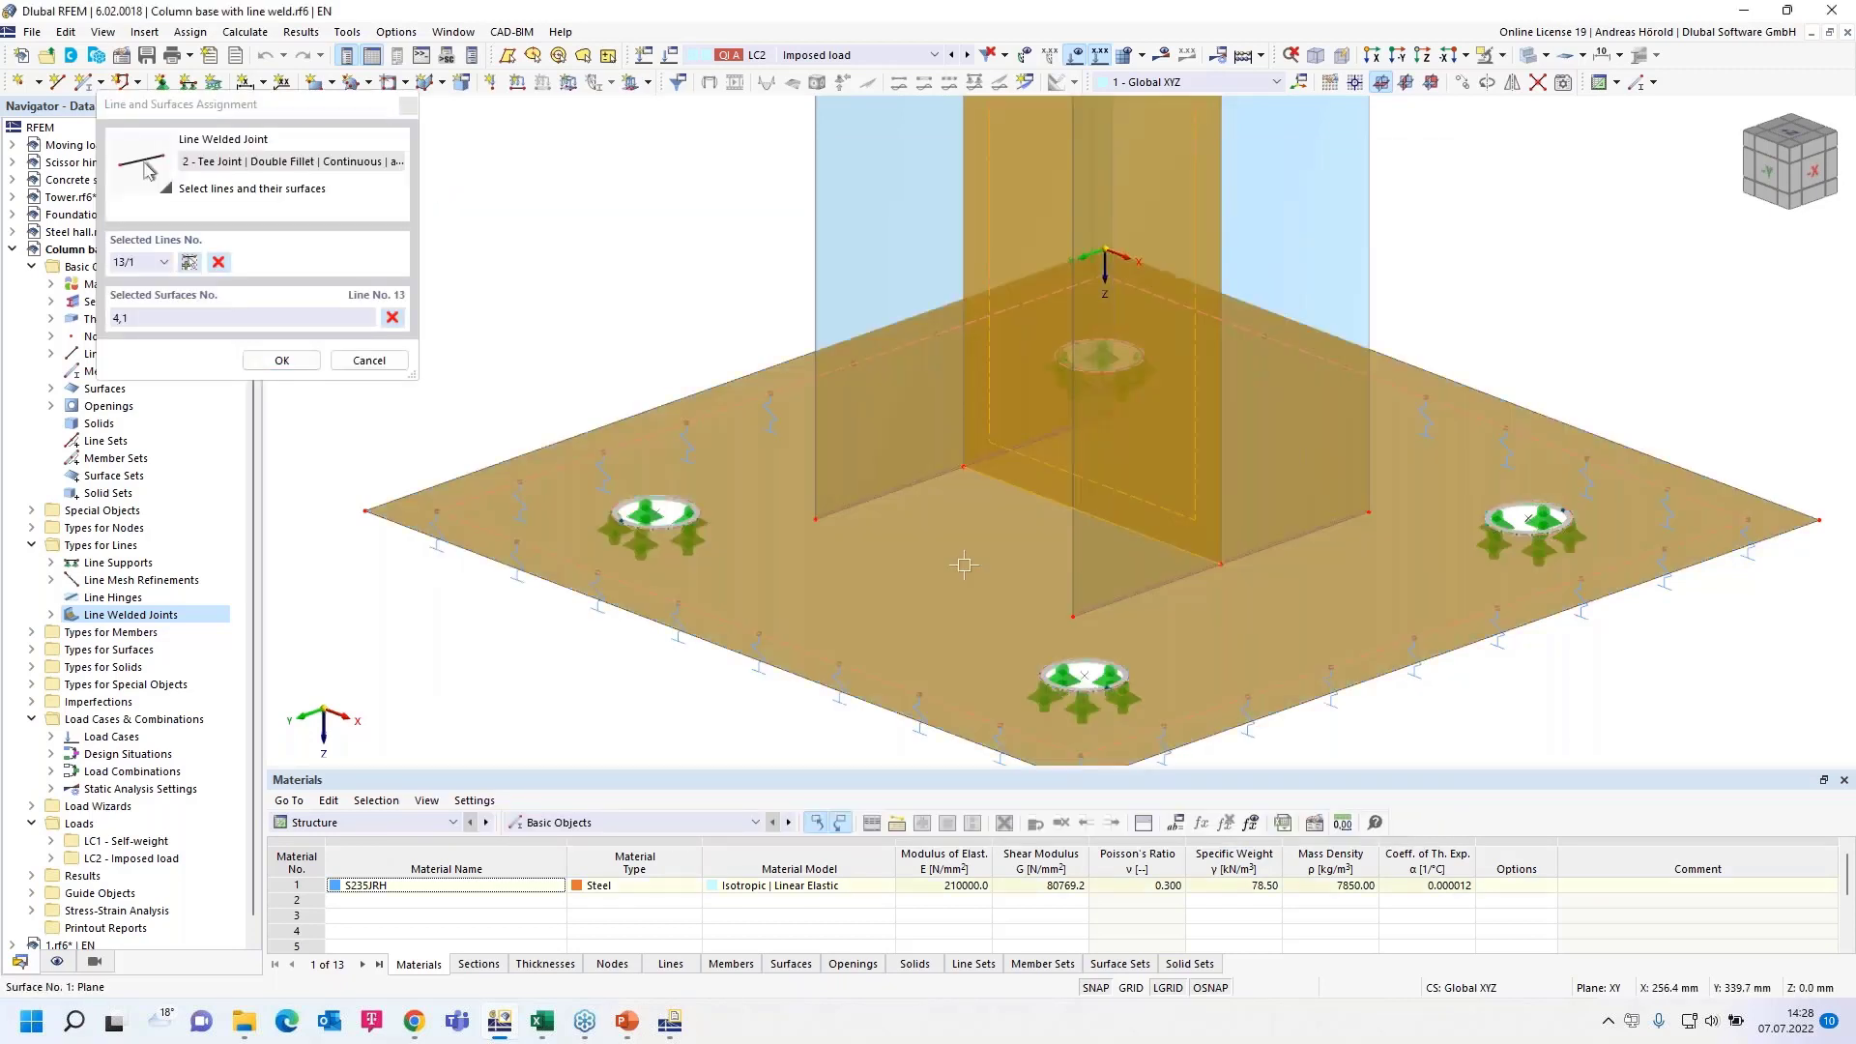
pyautogui.click(283, 360)
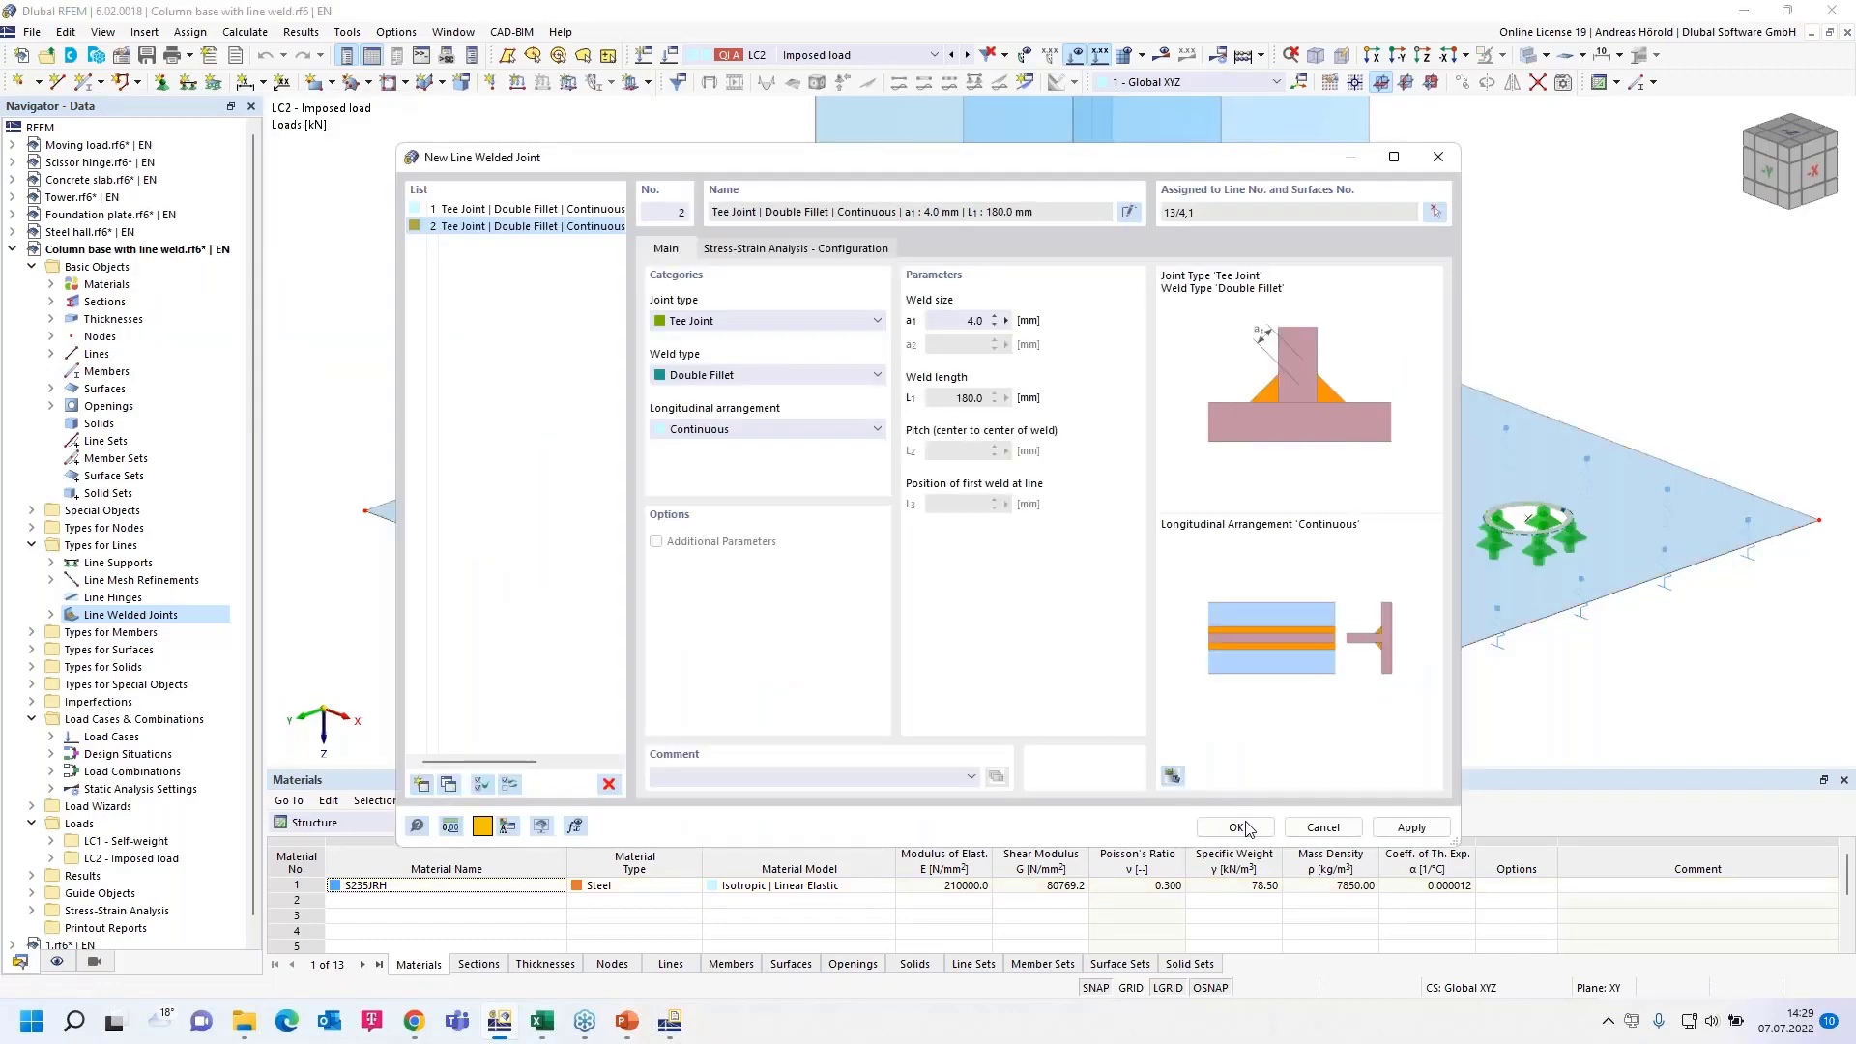
pyautogui.click(1243, 830)
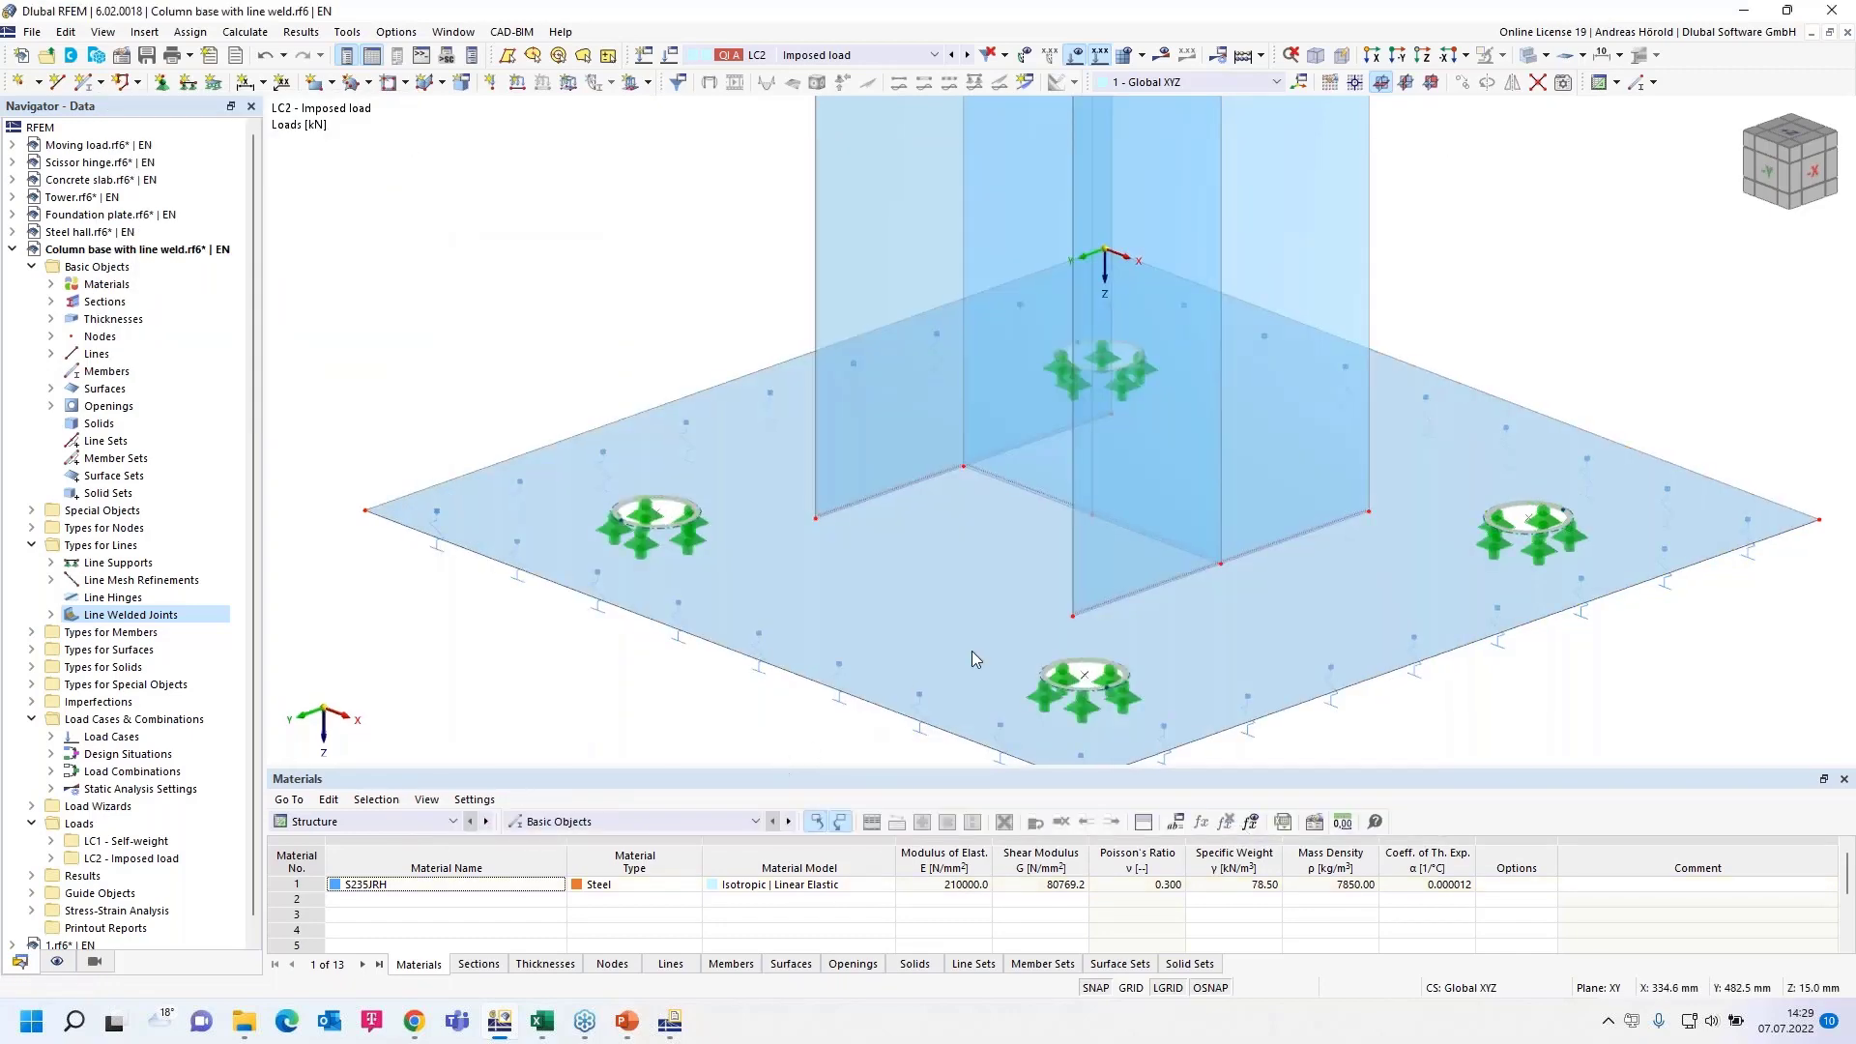
pyautogui.scroll(2, 1043, 466)
pyautogui.scroll(2, 1043, 464)
pyautogui.scroll(2, 1042, 483)
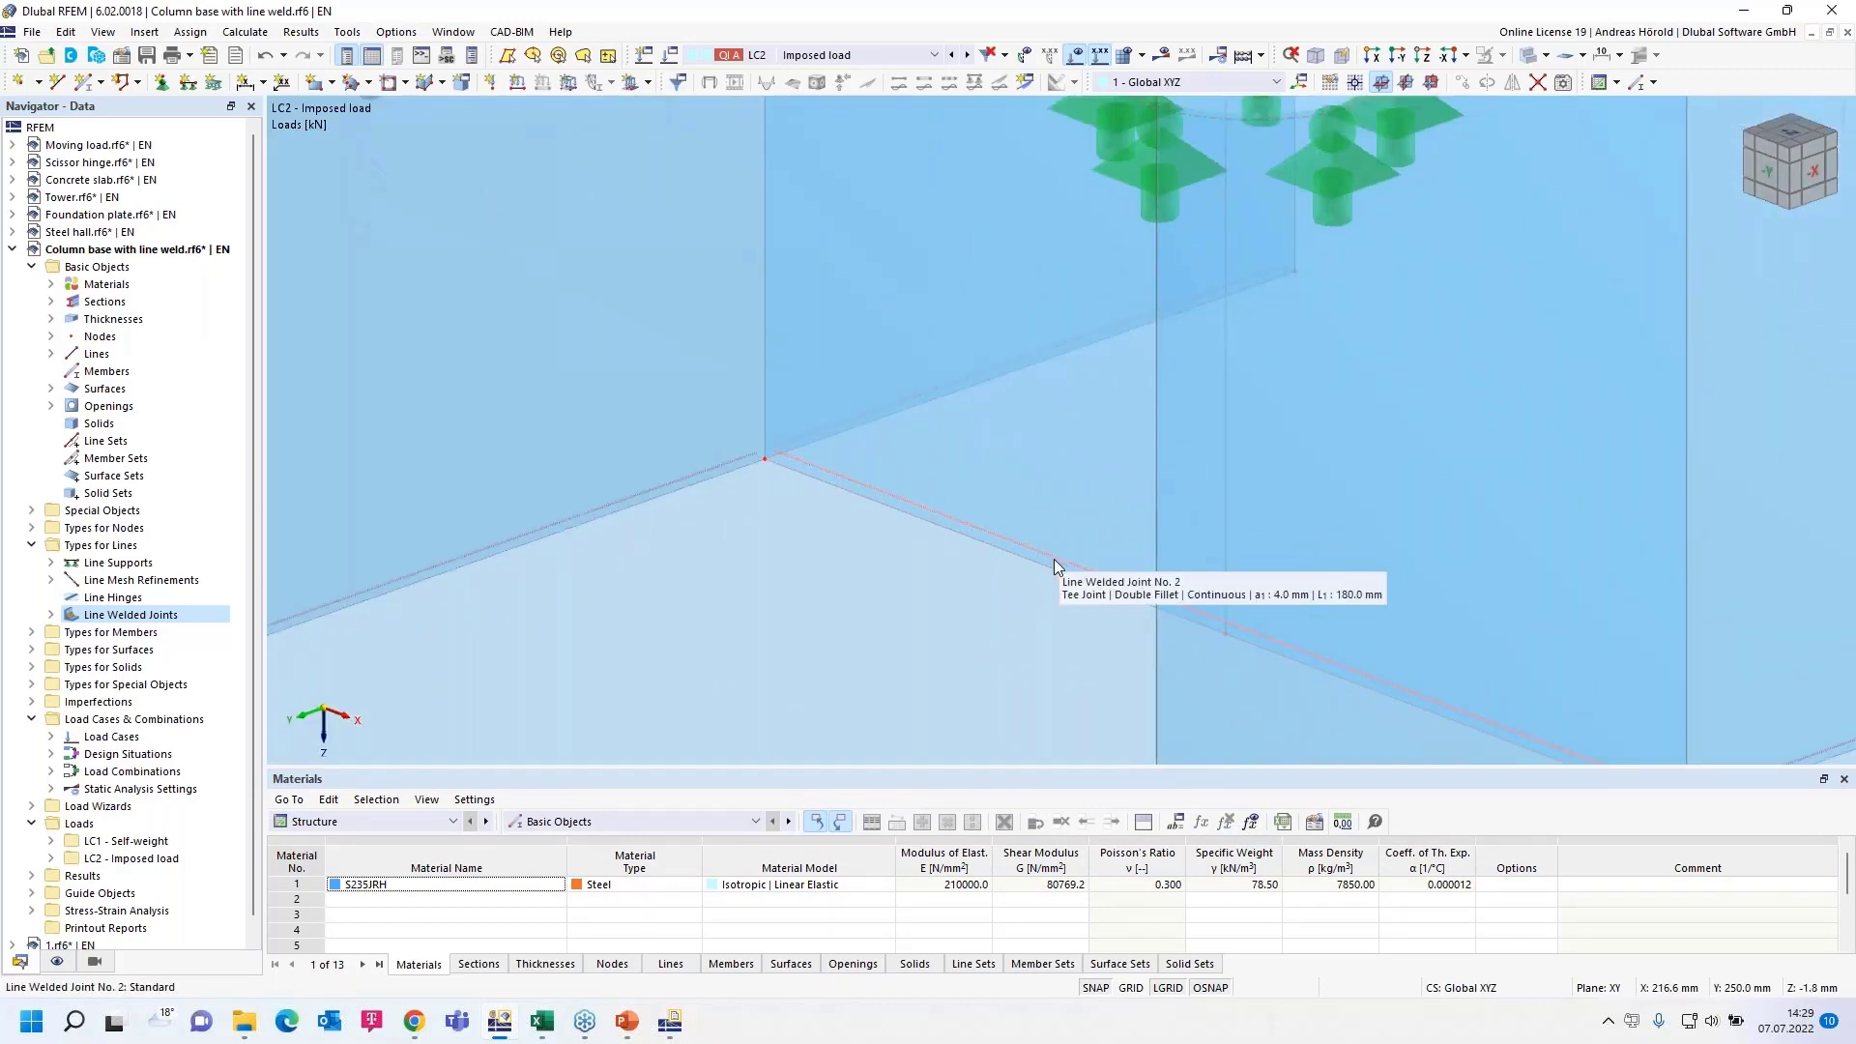
pyautogui.scroll(-3, 1055, 557)
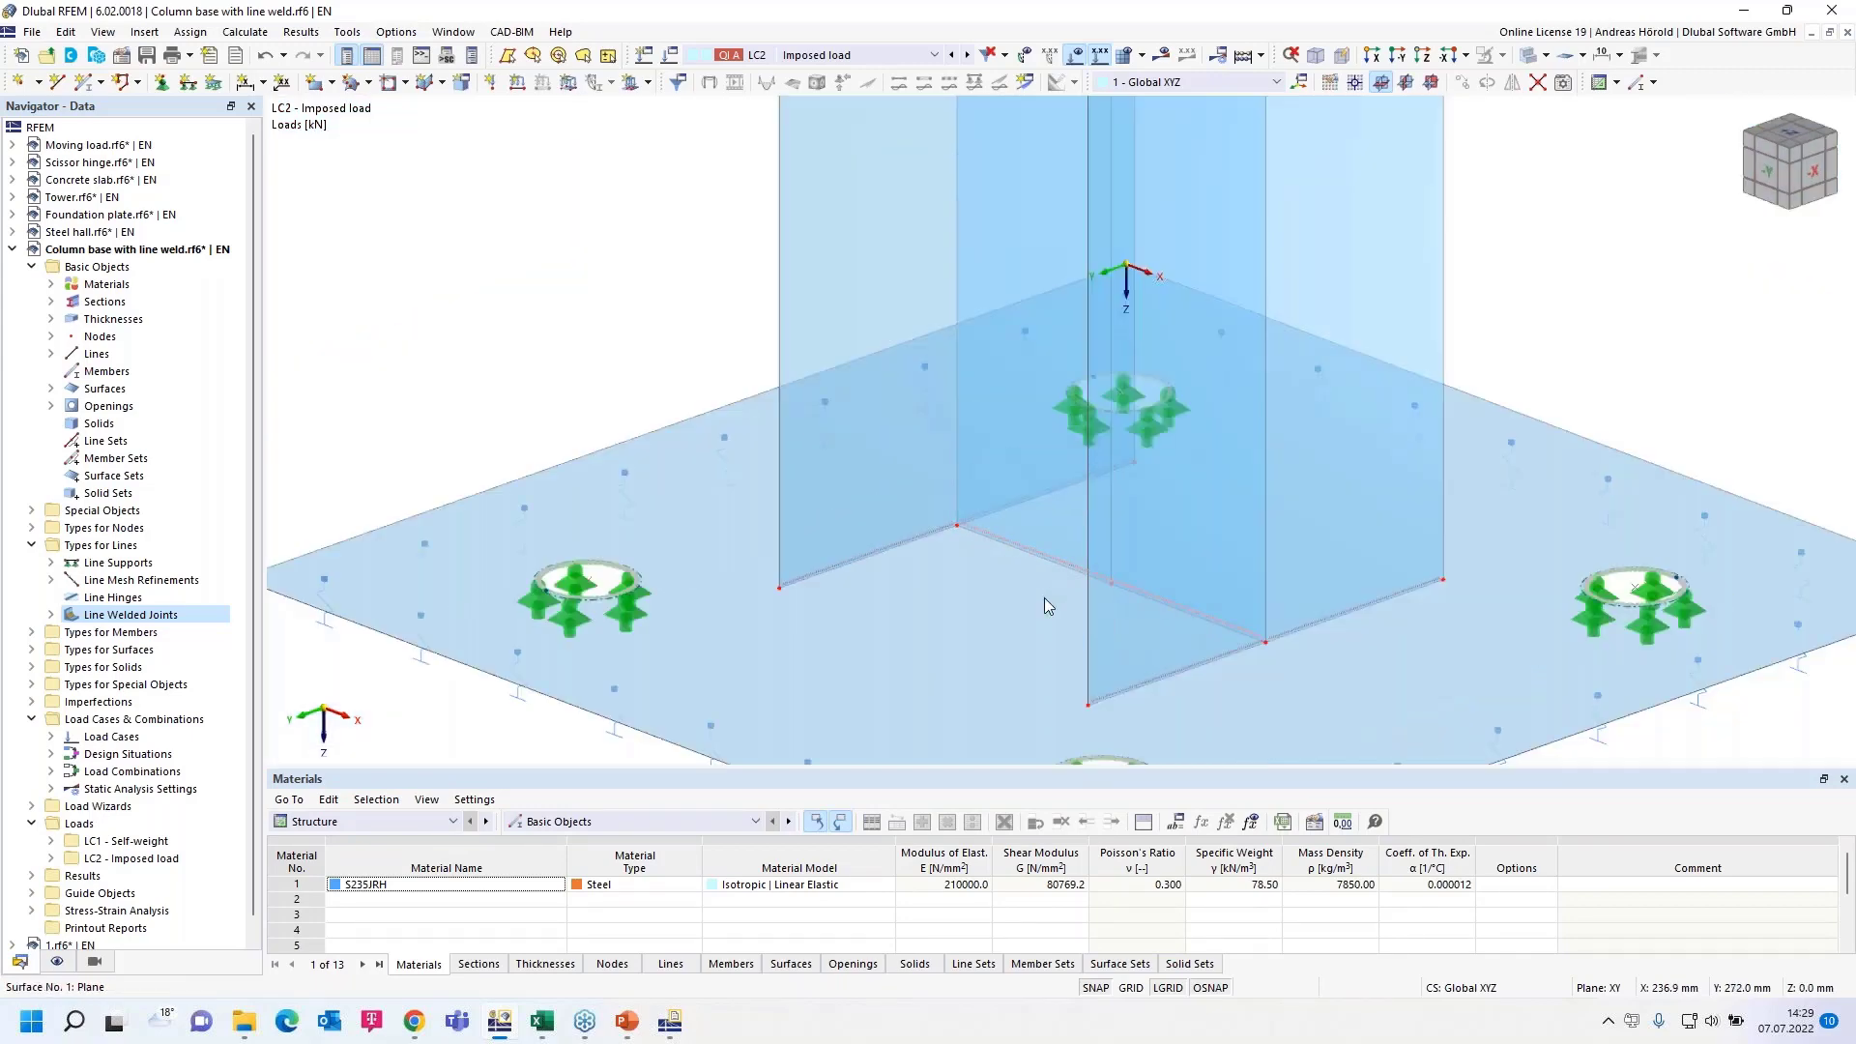
pyautogui.moveTo(1043, 597); pyautogui.dragTo(1003, 547, button='middle')
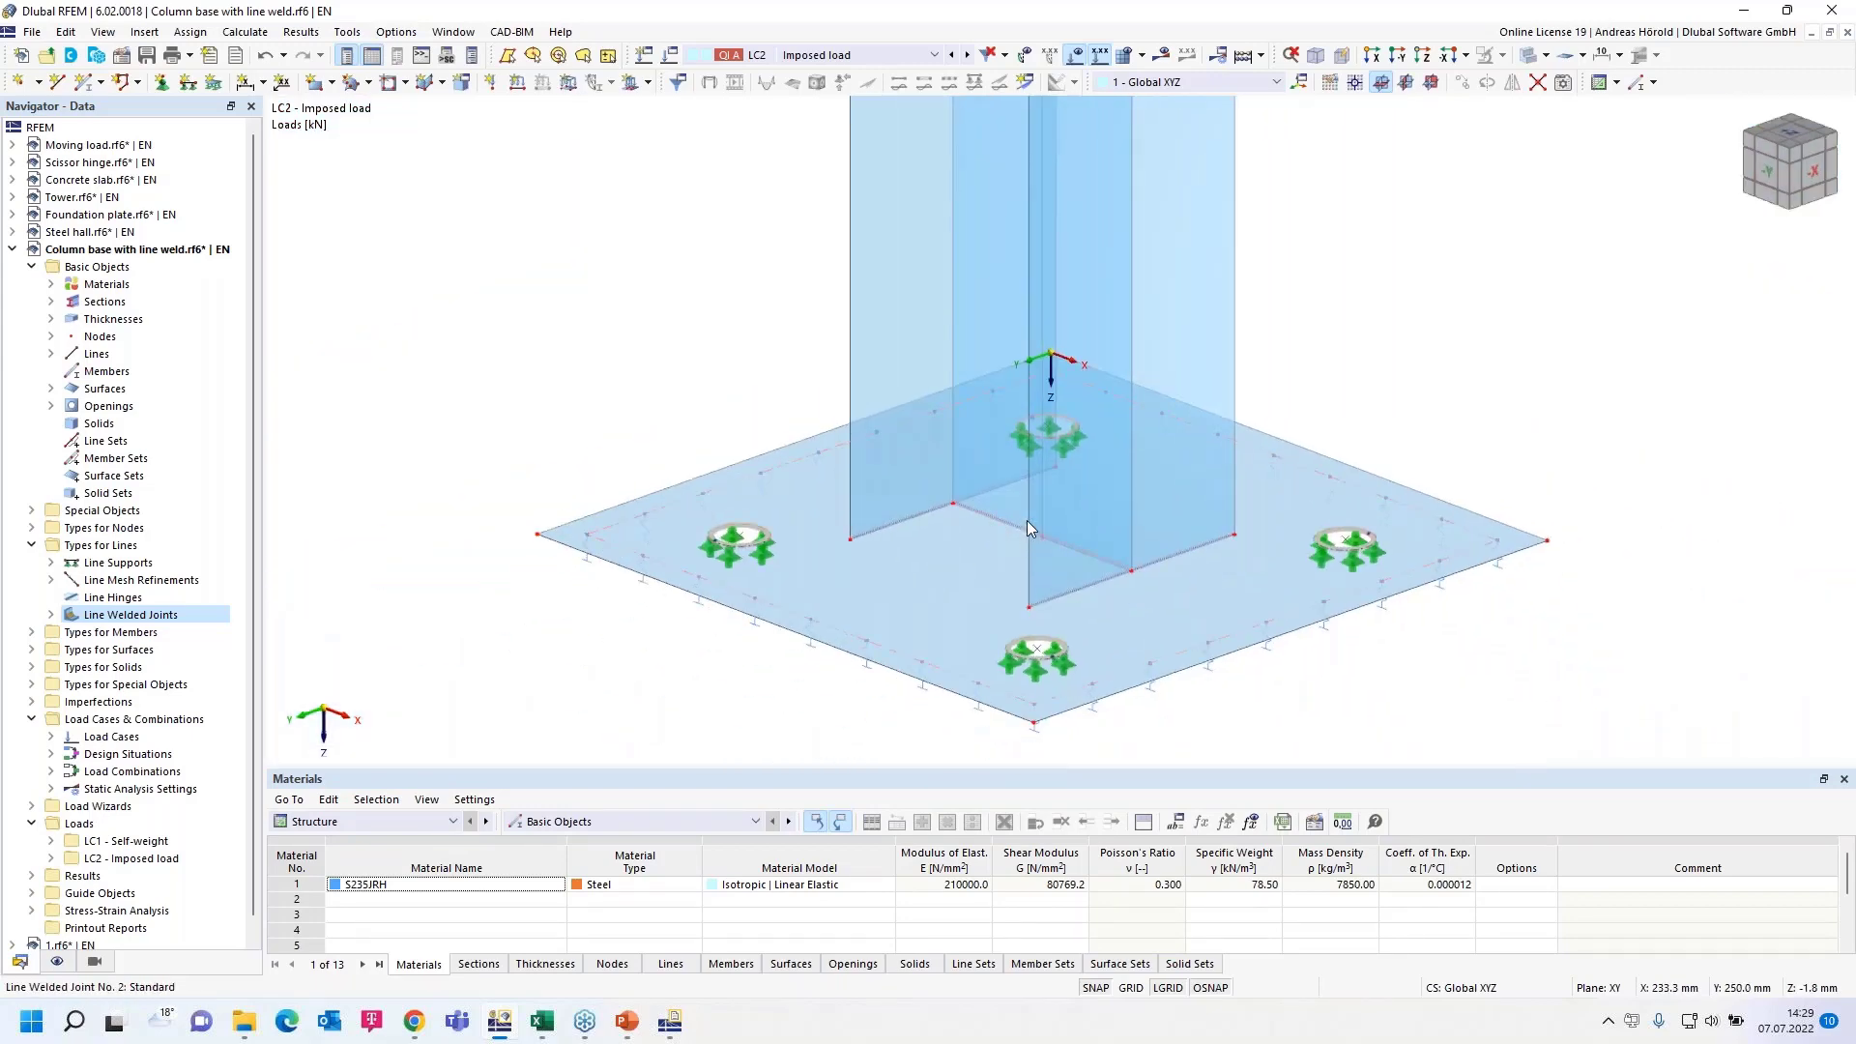
# Step: Calculate Stress-Strain Analysis results, giving line weld stresses up to 4.16 kN/cm² and ratio 1.327
pyautogui.click(1162, 58)
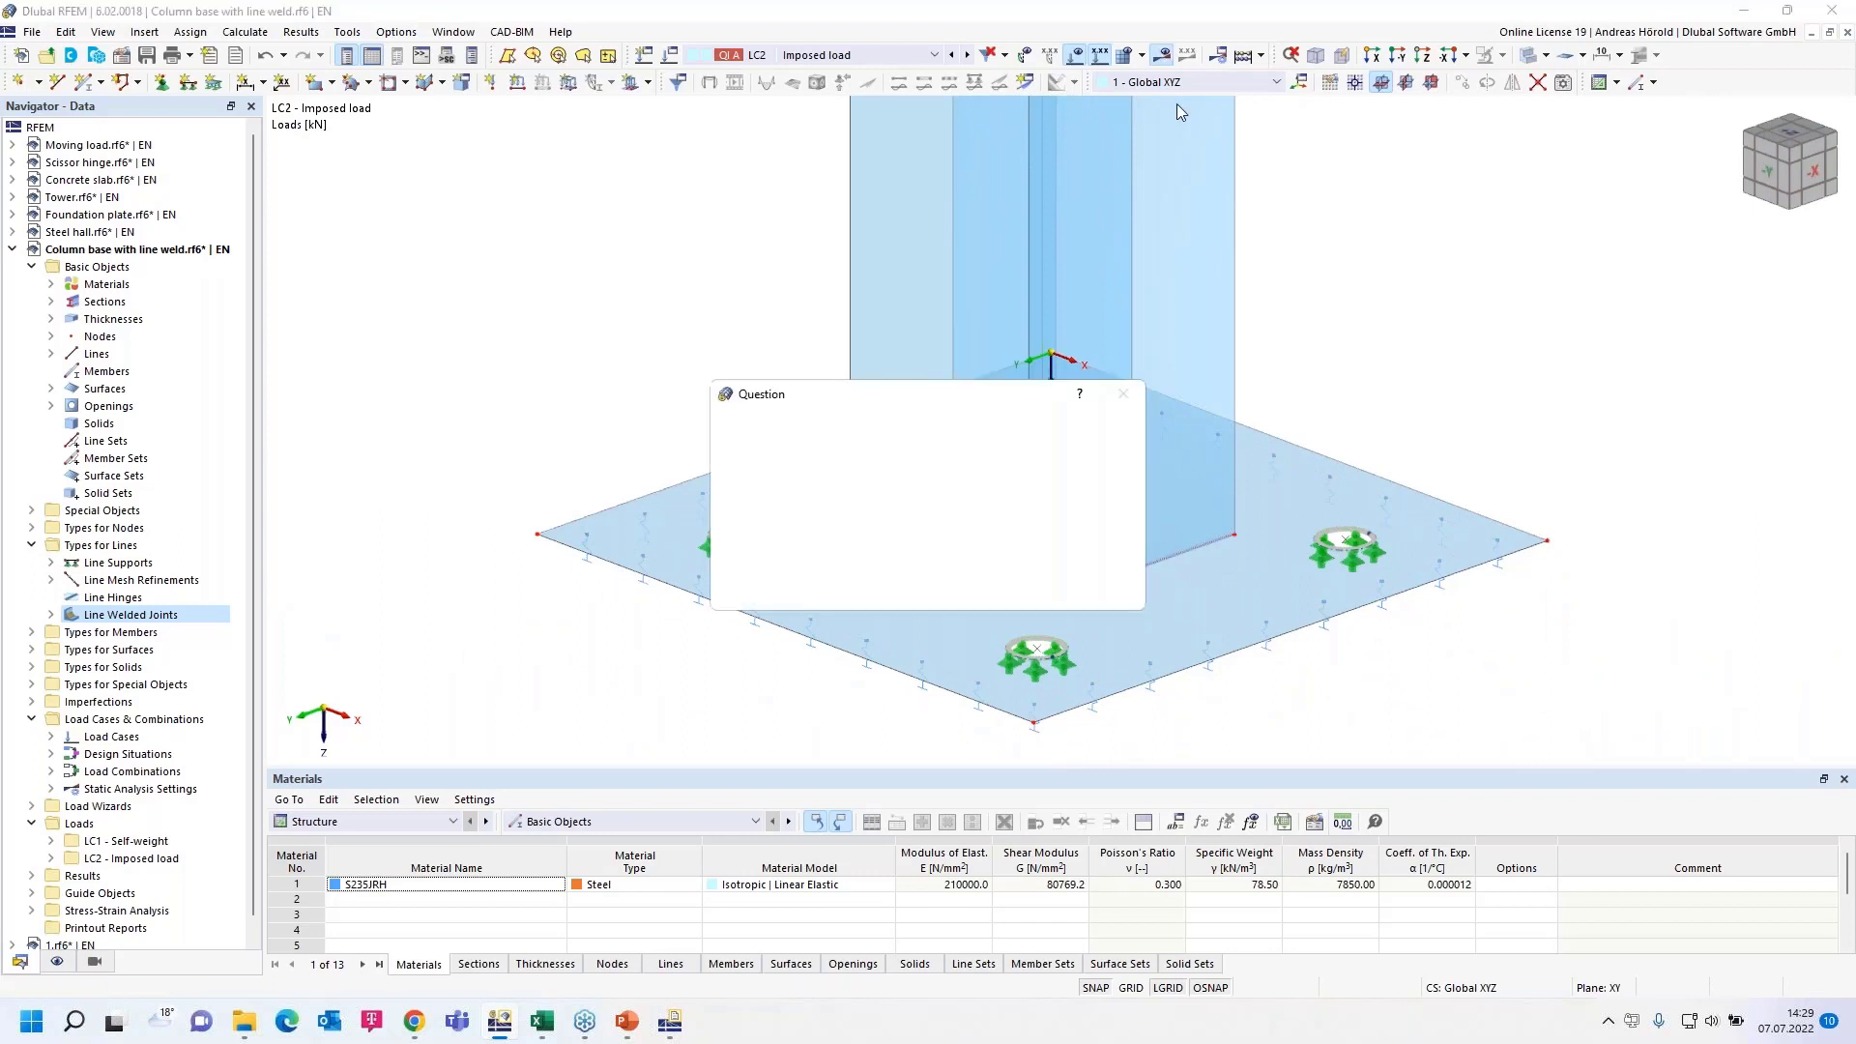
pyautogui.click(1097, 593)
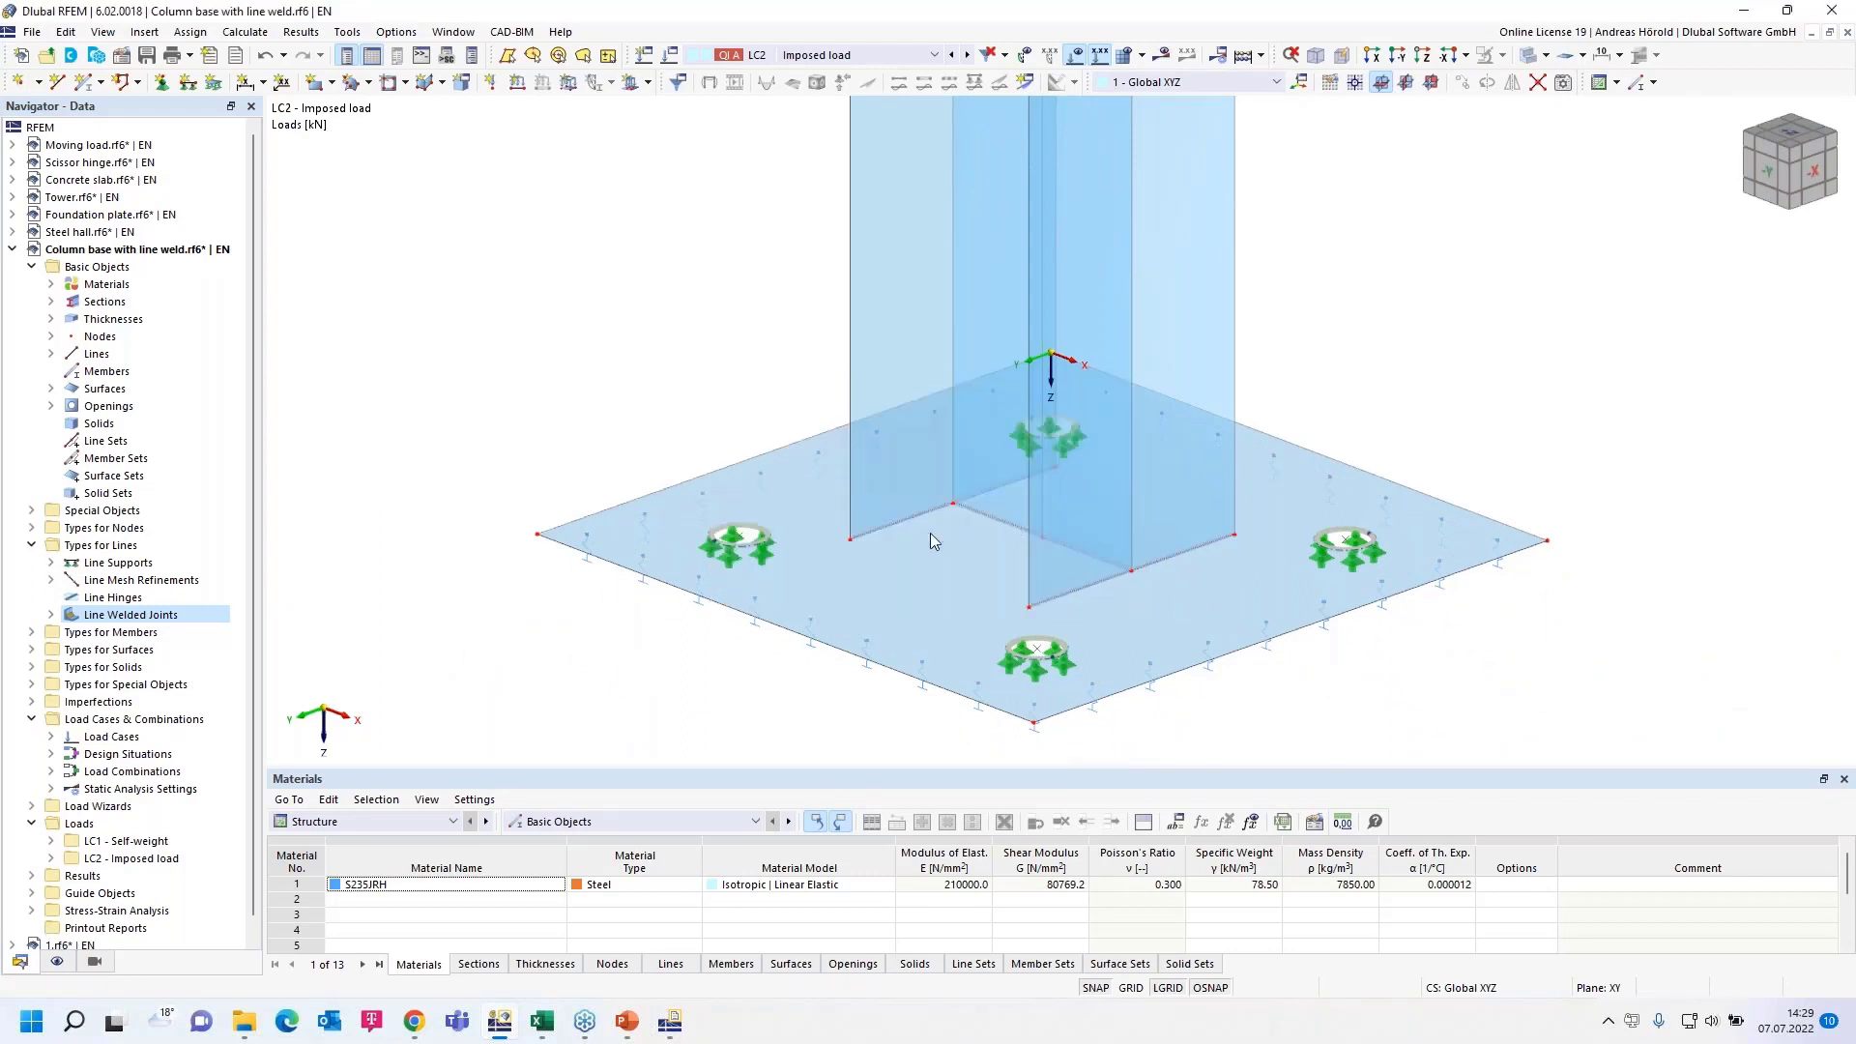
pyautogui.click(388, 821)
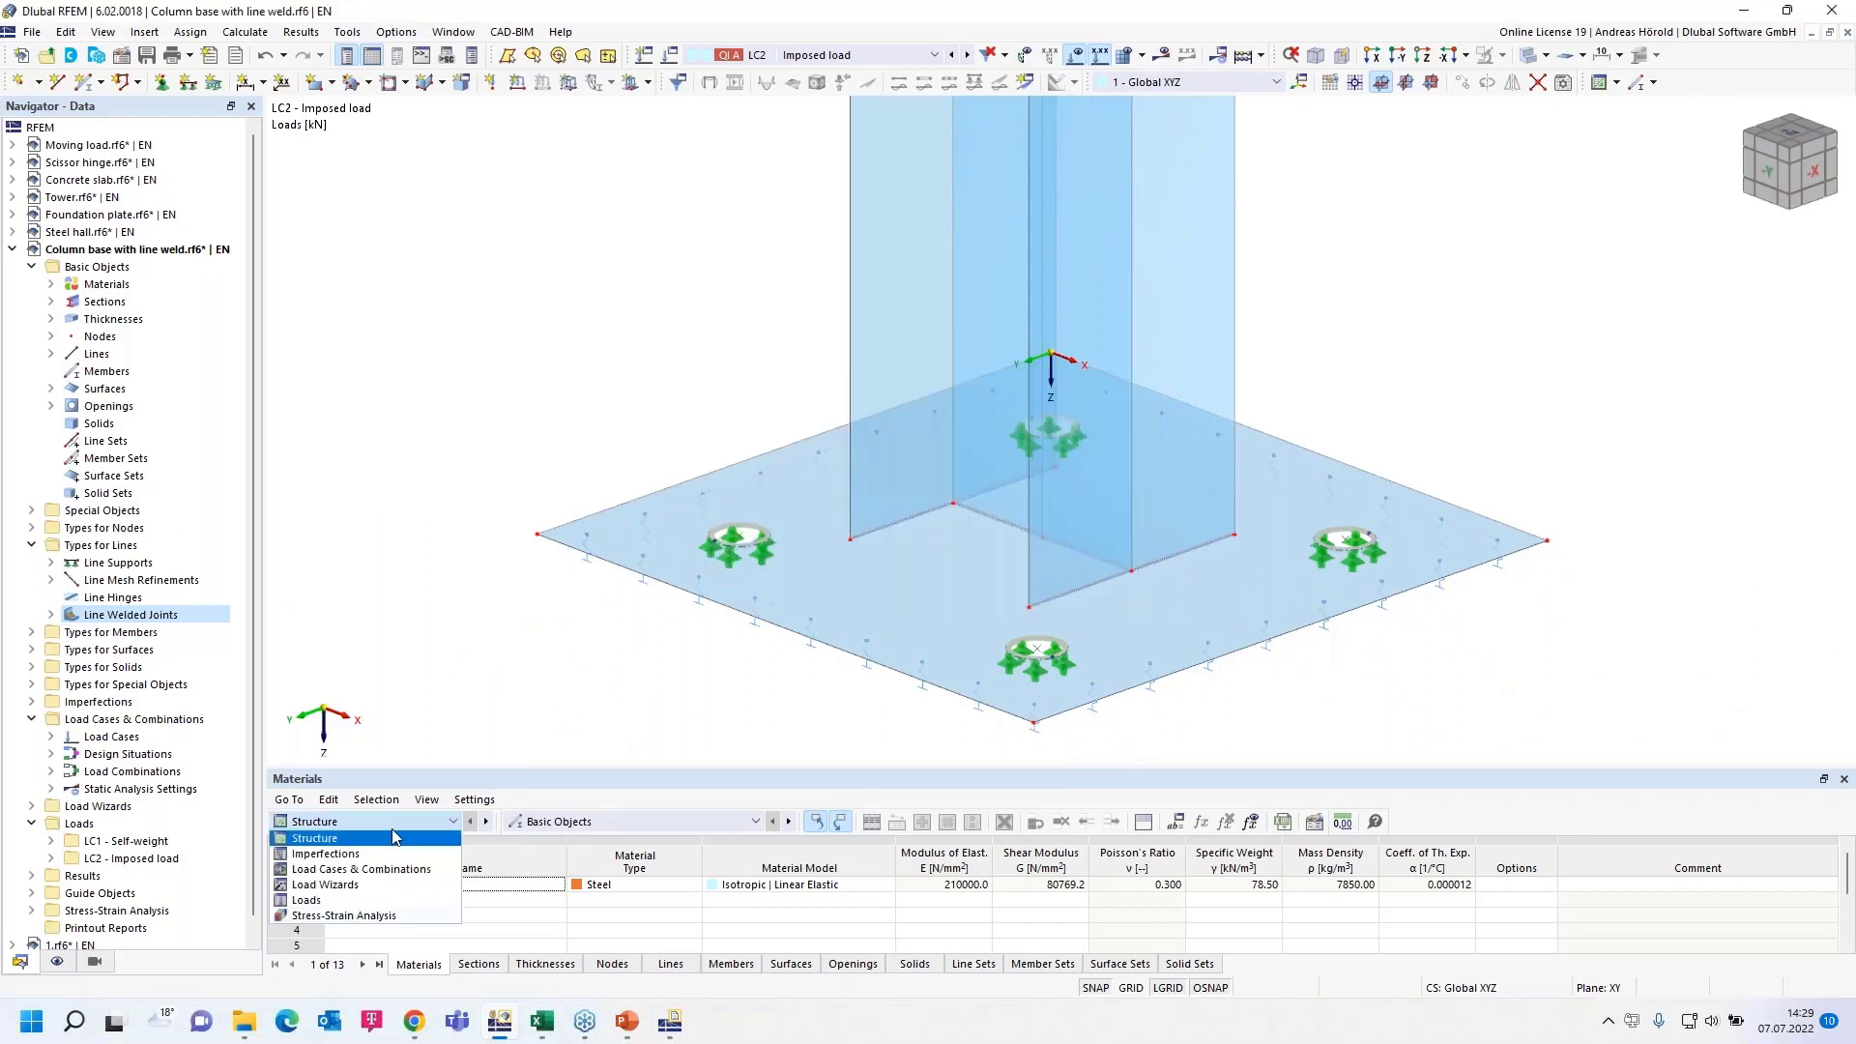
pyautogui.click(404, 917)
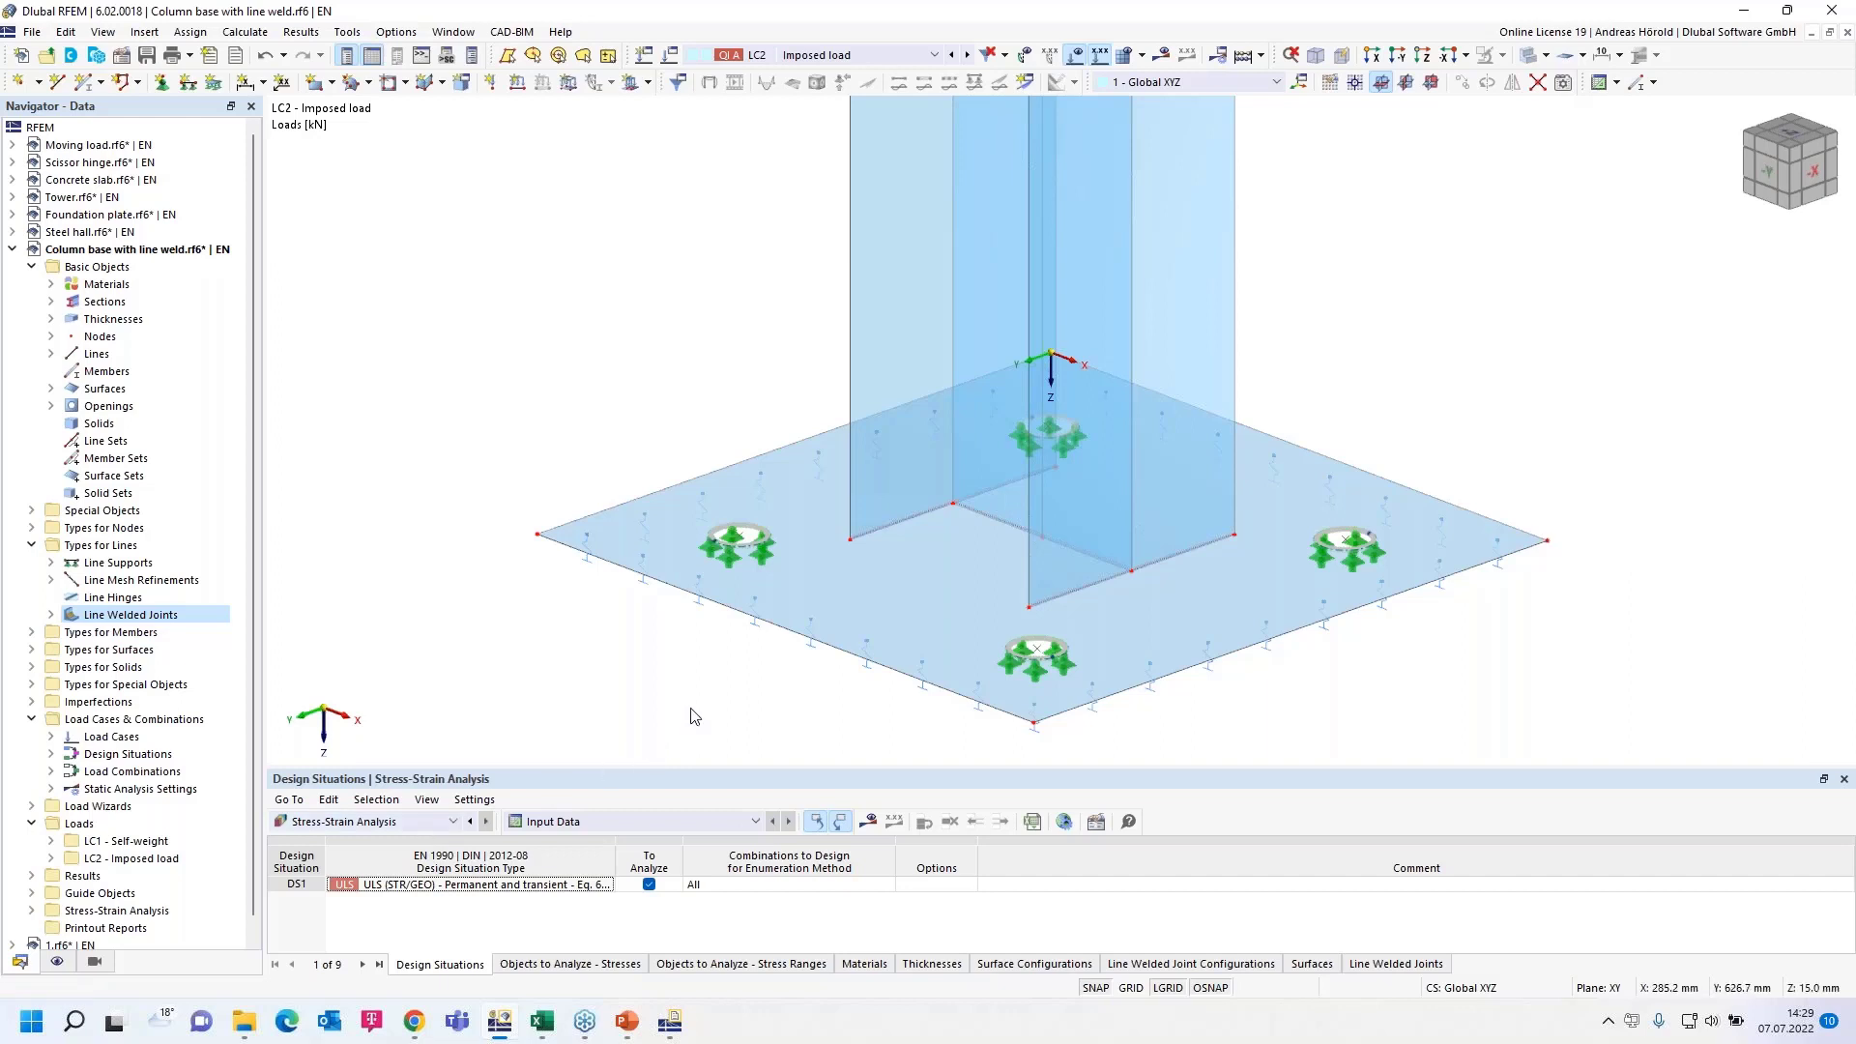
pyautogui.click(867, 826)
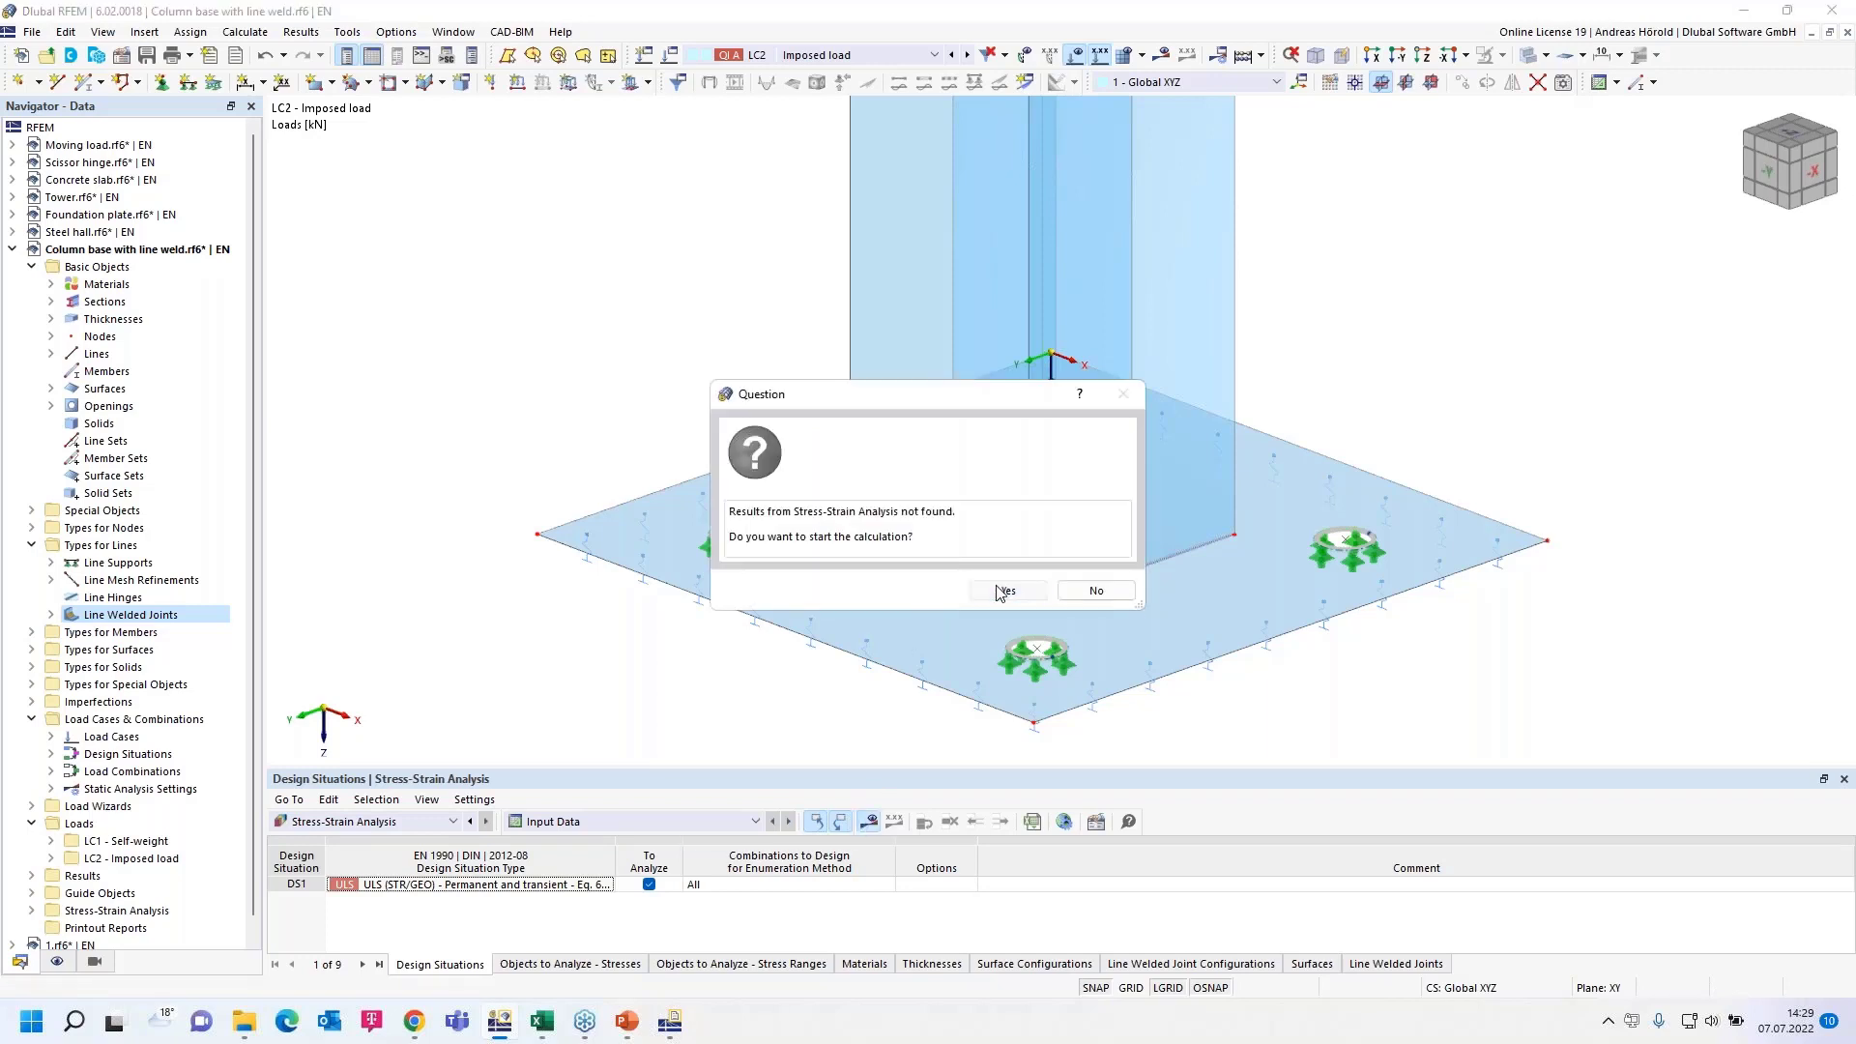
pyautogui.click(998, 592)
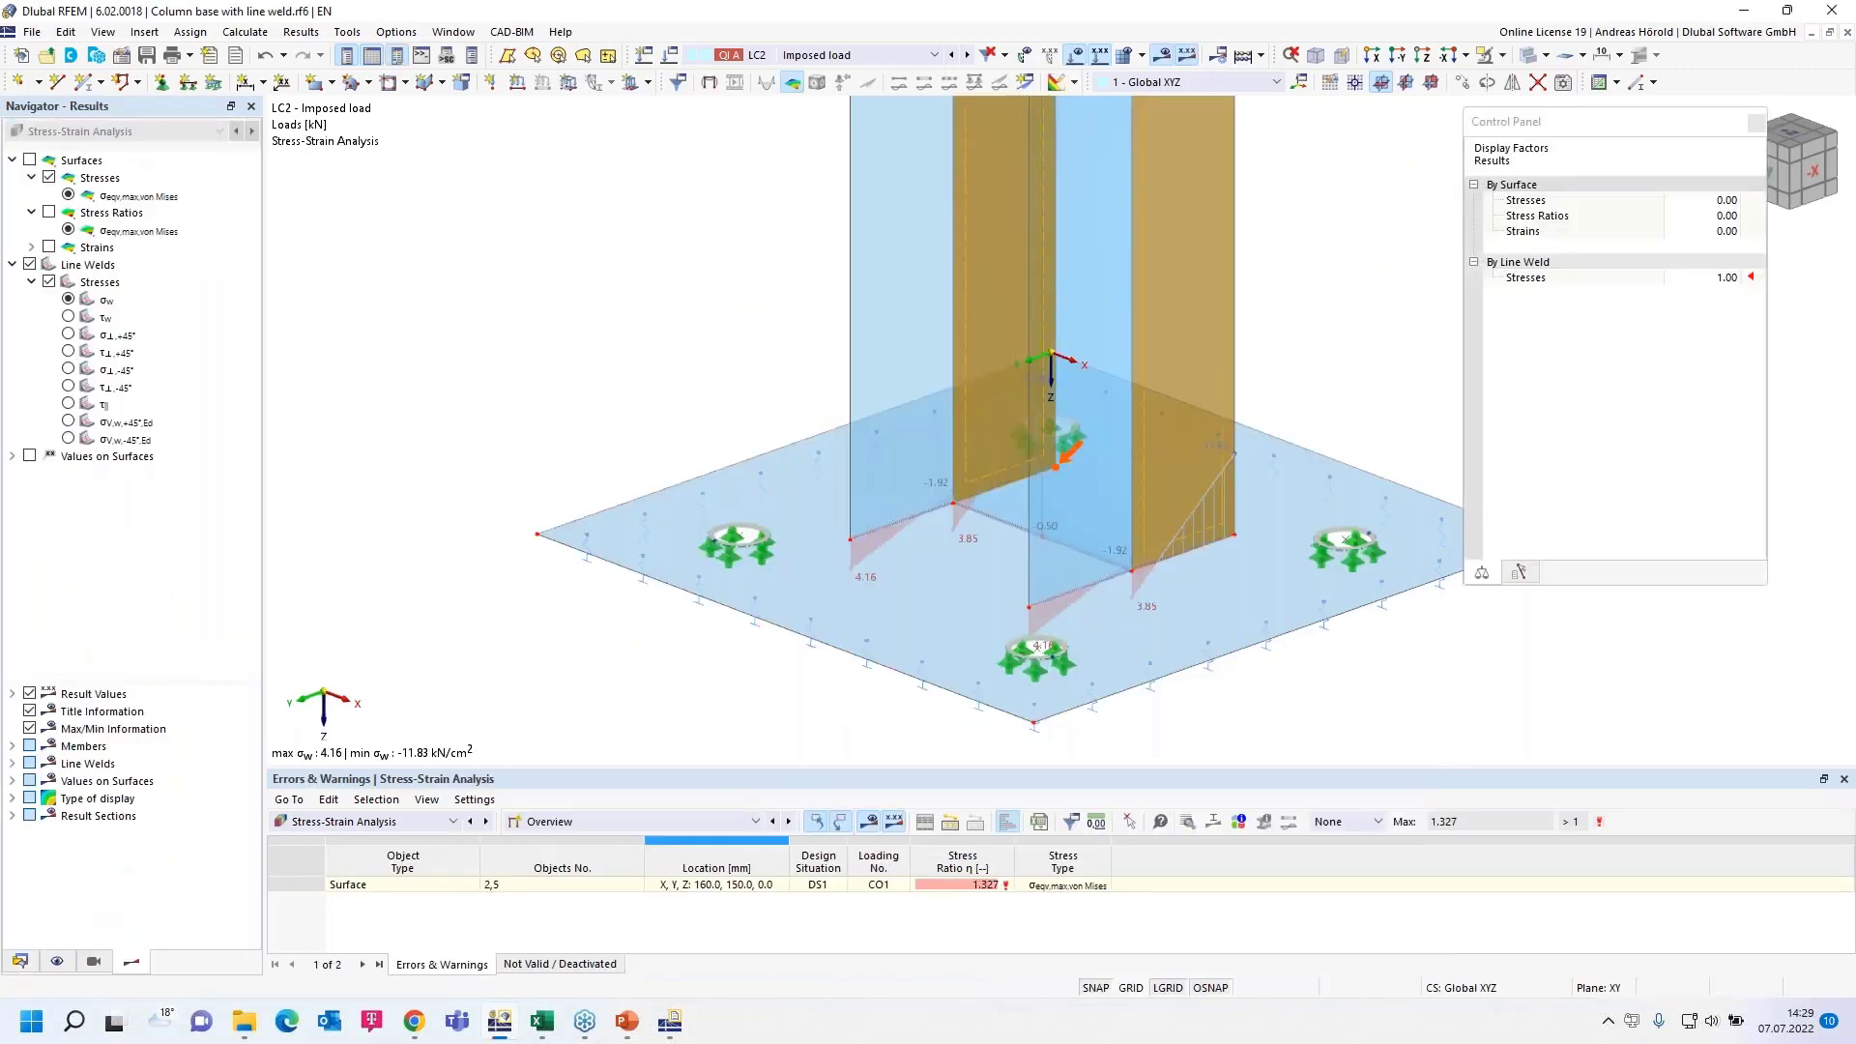
# Step: Show the Stresses in Line Welds table and enlarge it to show more rows
pyautogui.click(580, 821)
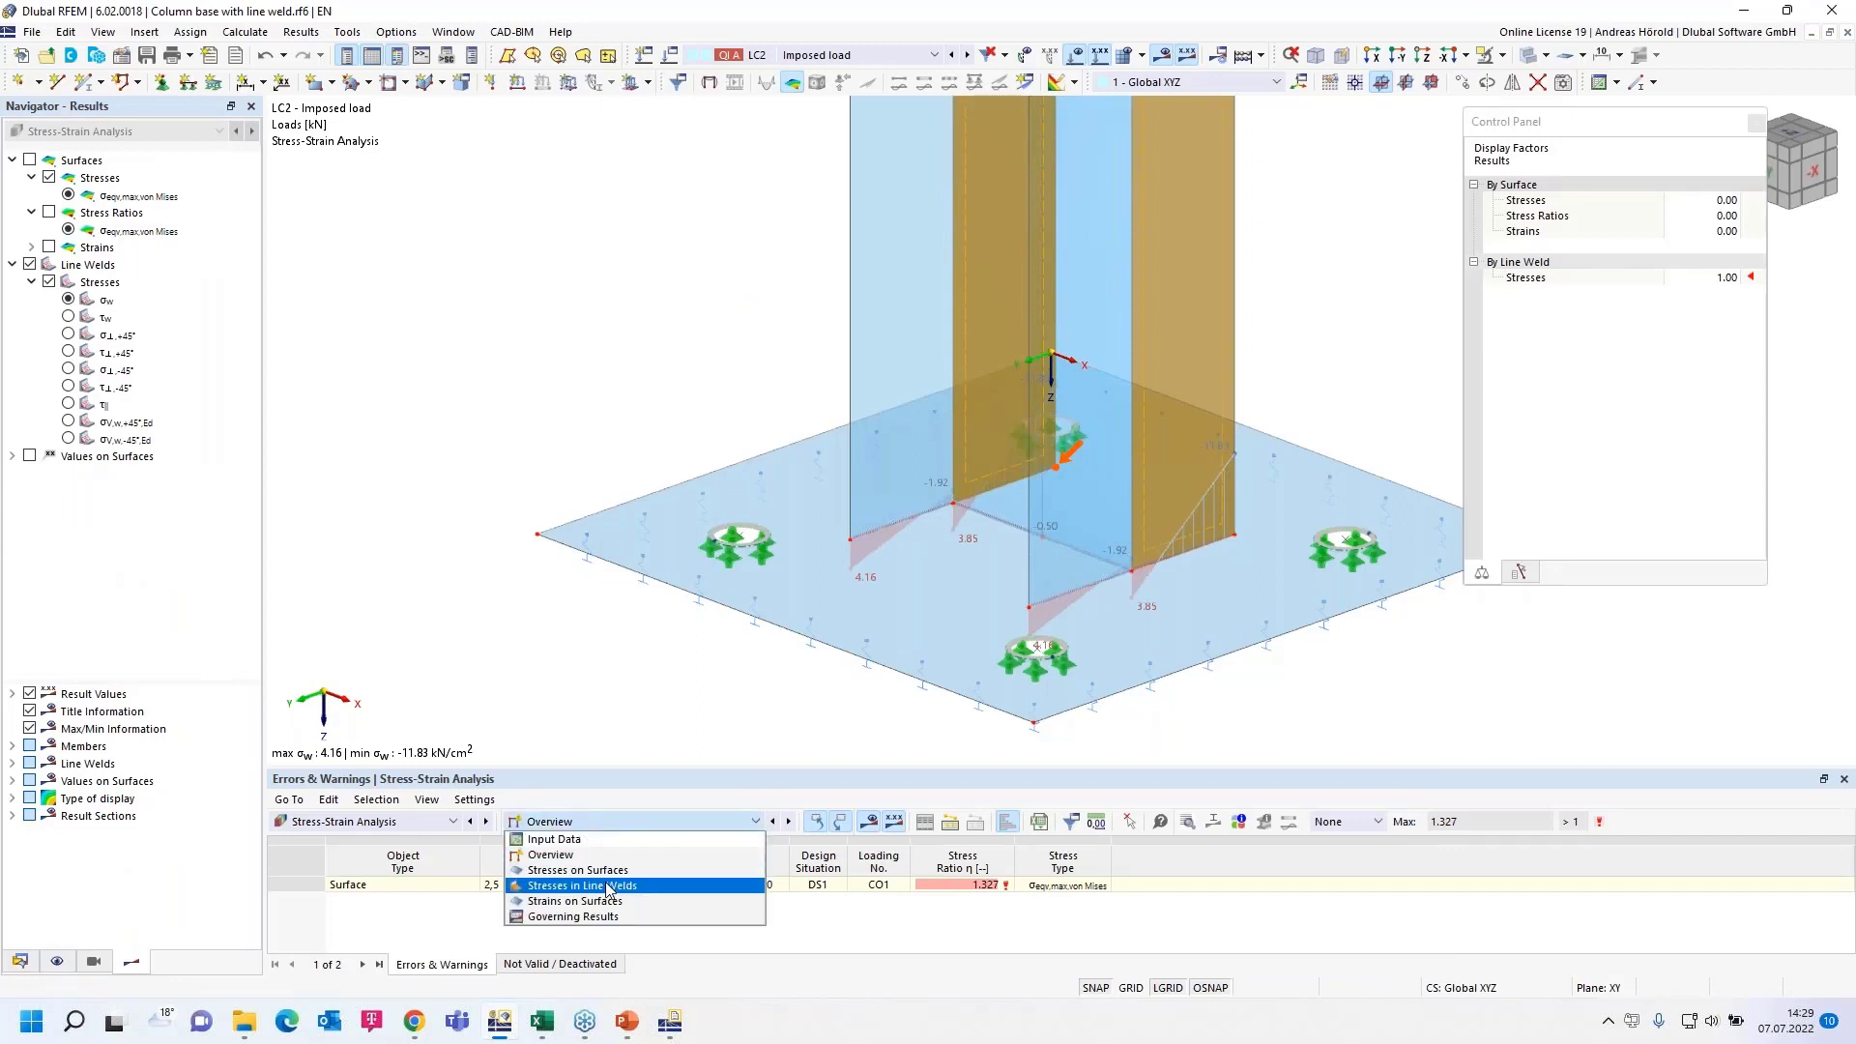
pyautogui.click(636, 887)
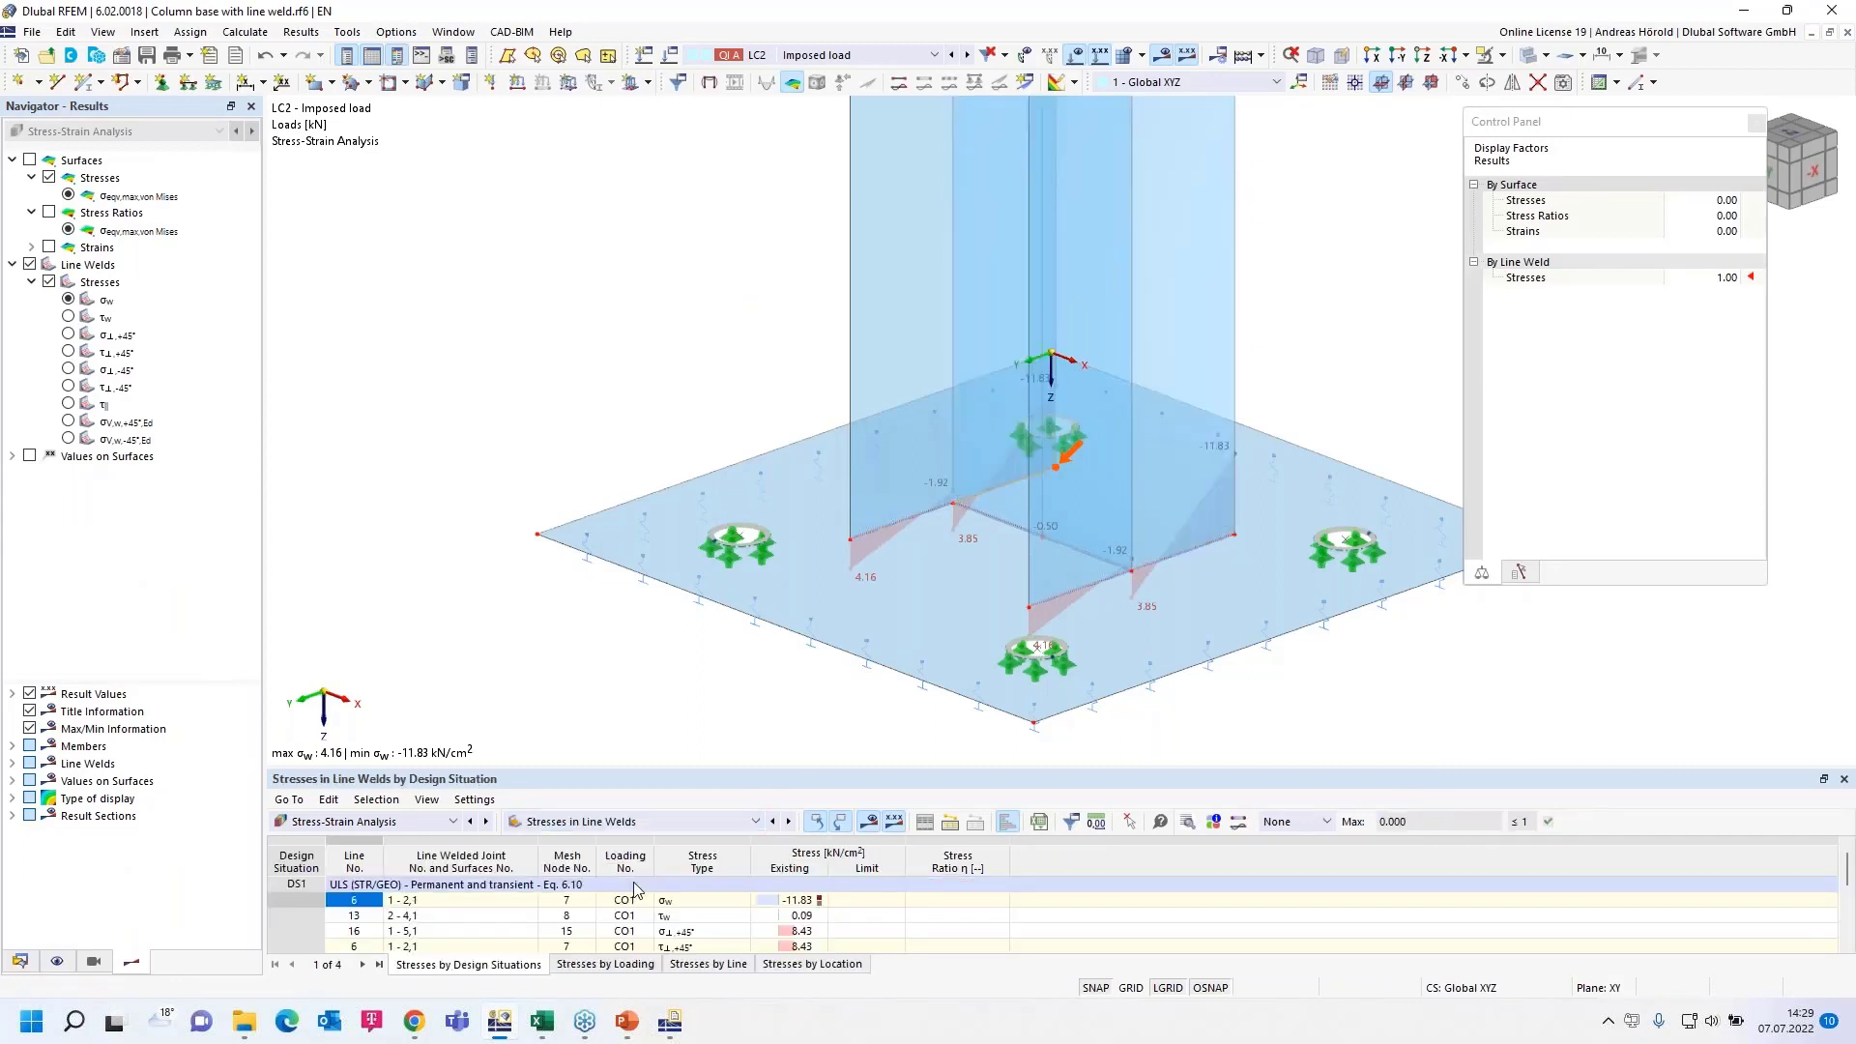
pyautogui.moveTo(783, 774); pyautogui.dragTo(784, 634)
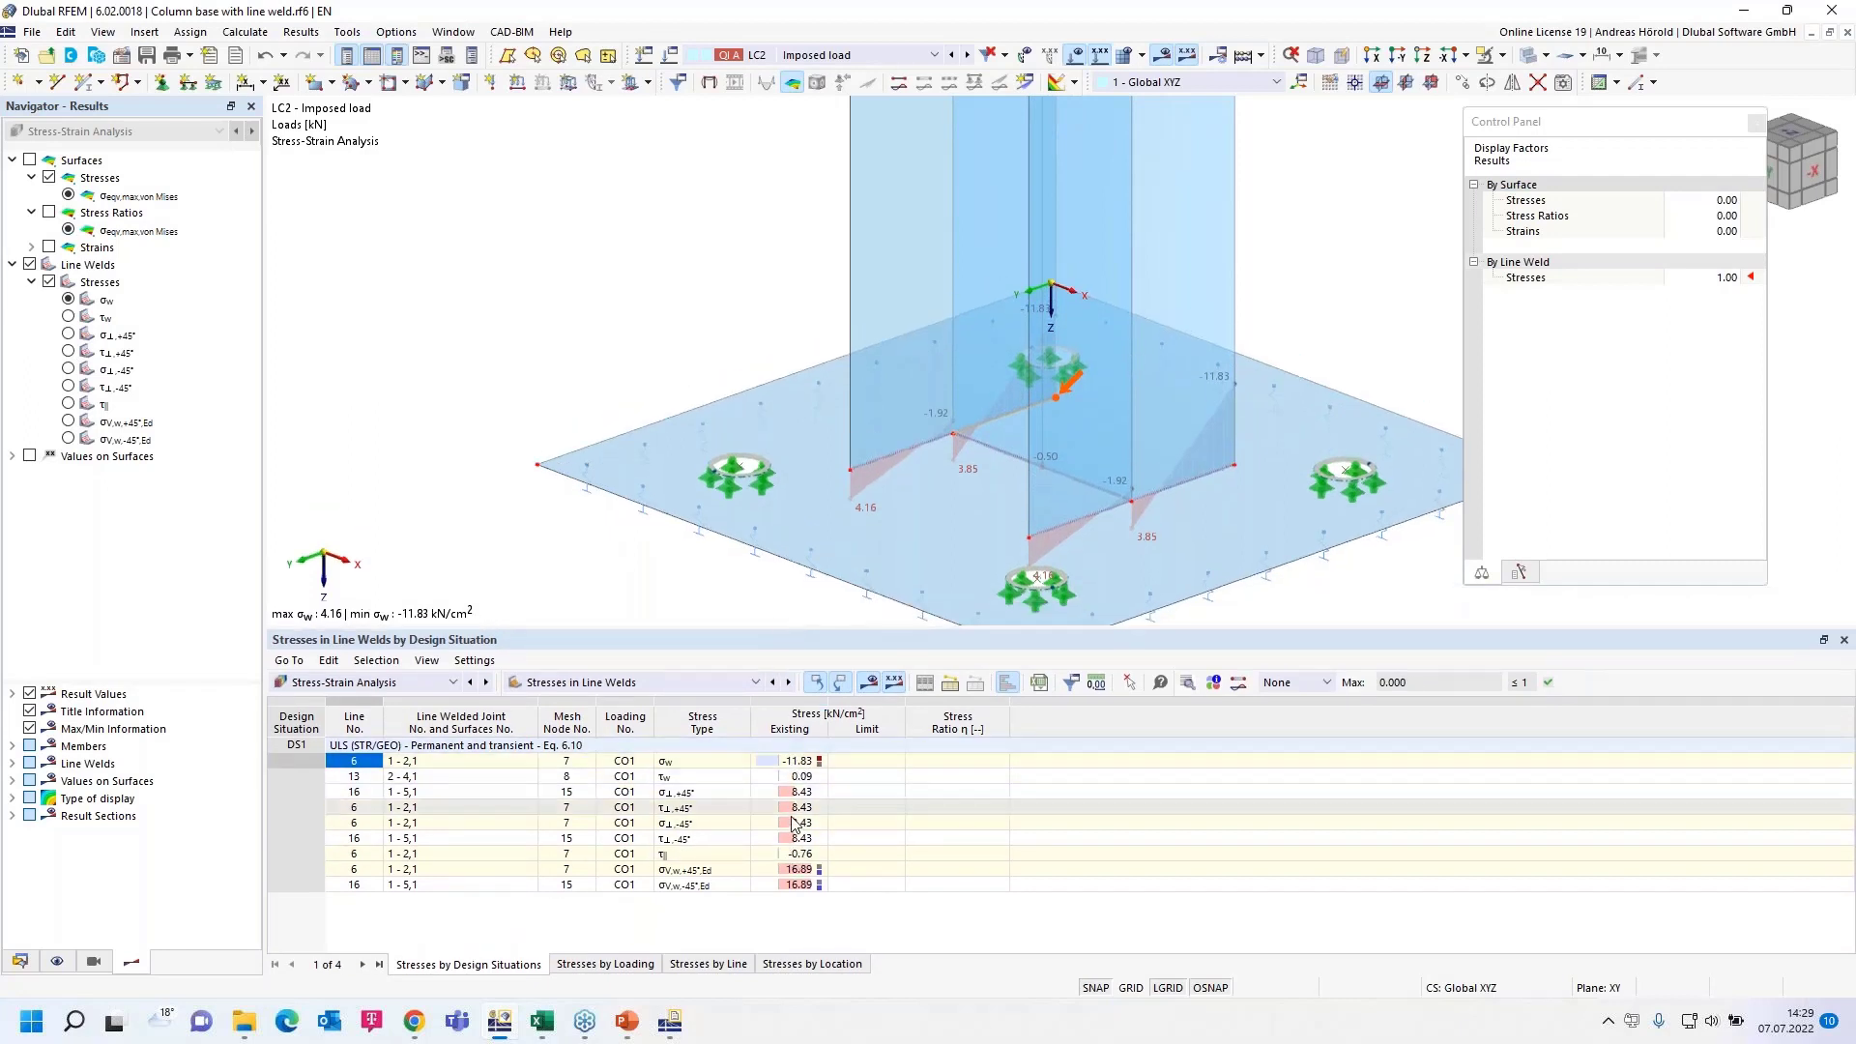
# Step: Display the τw, τ∥, then σV,w,+45°,Ed weld stress diagrams (0.57–16.89 kN/cm²)
pyautogui.click(67, 320)
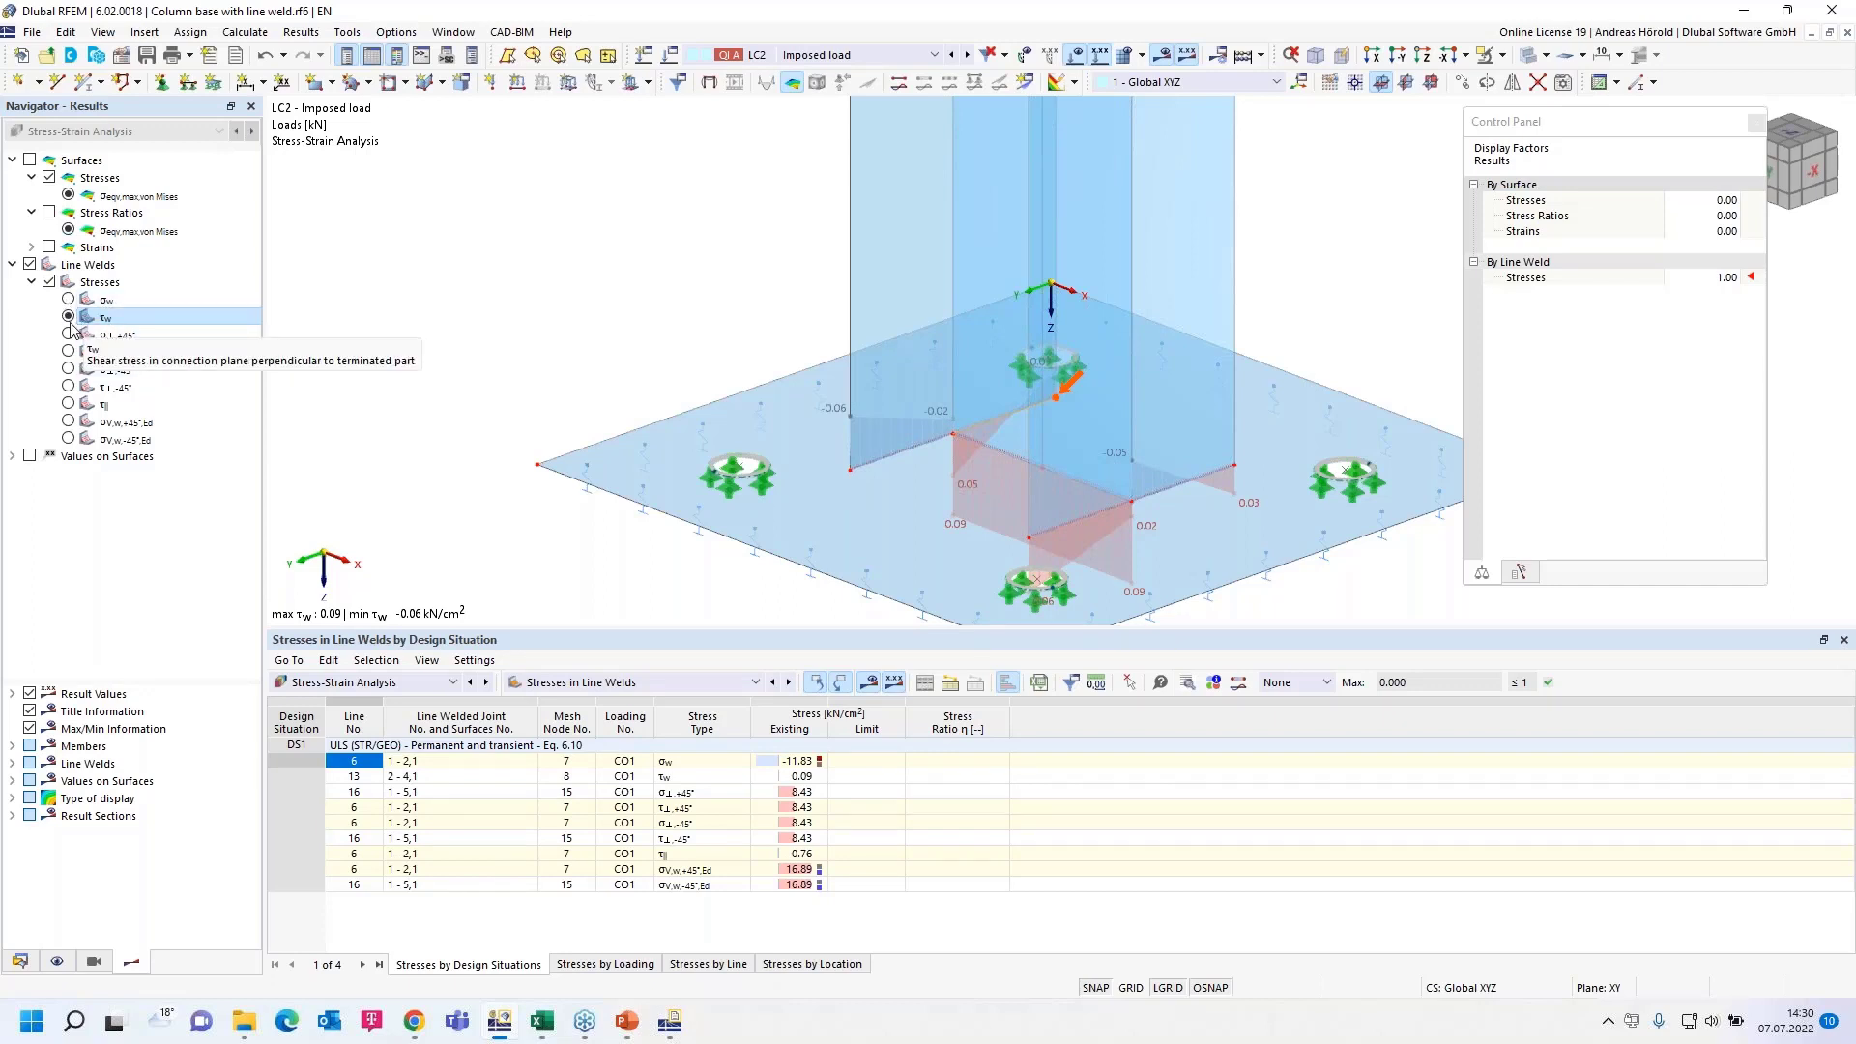
pyautogui.click(68, 405)
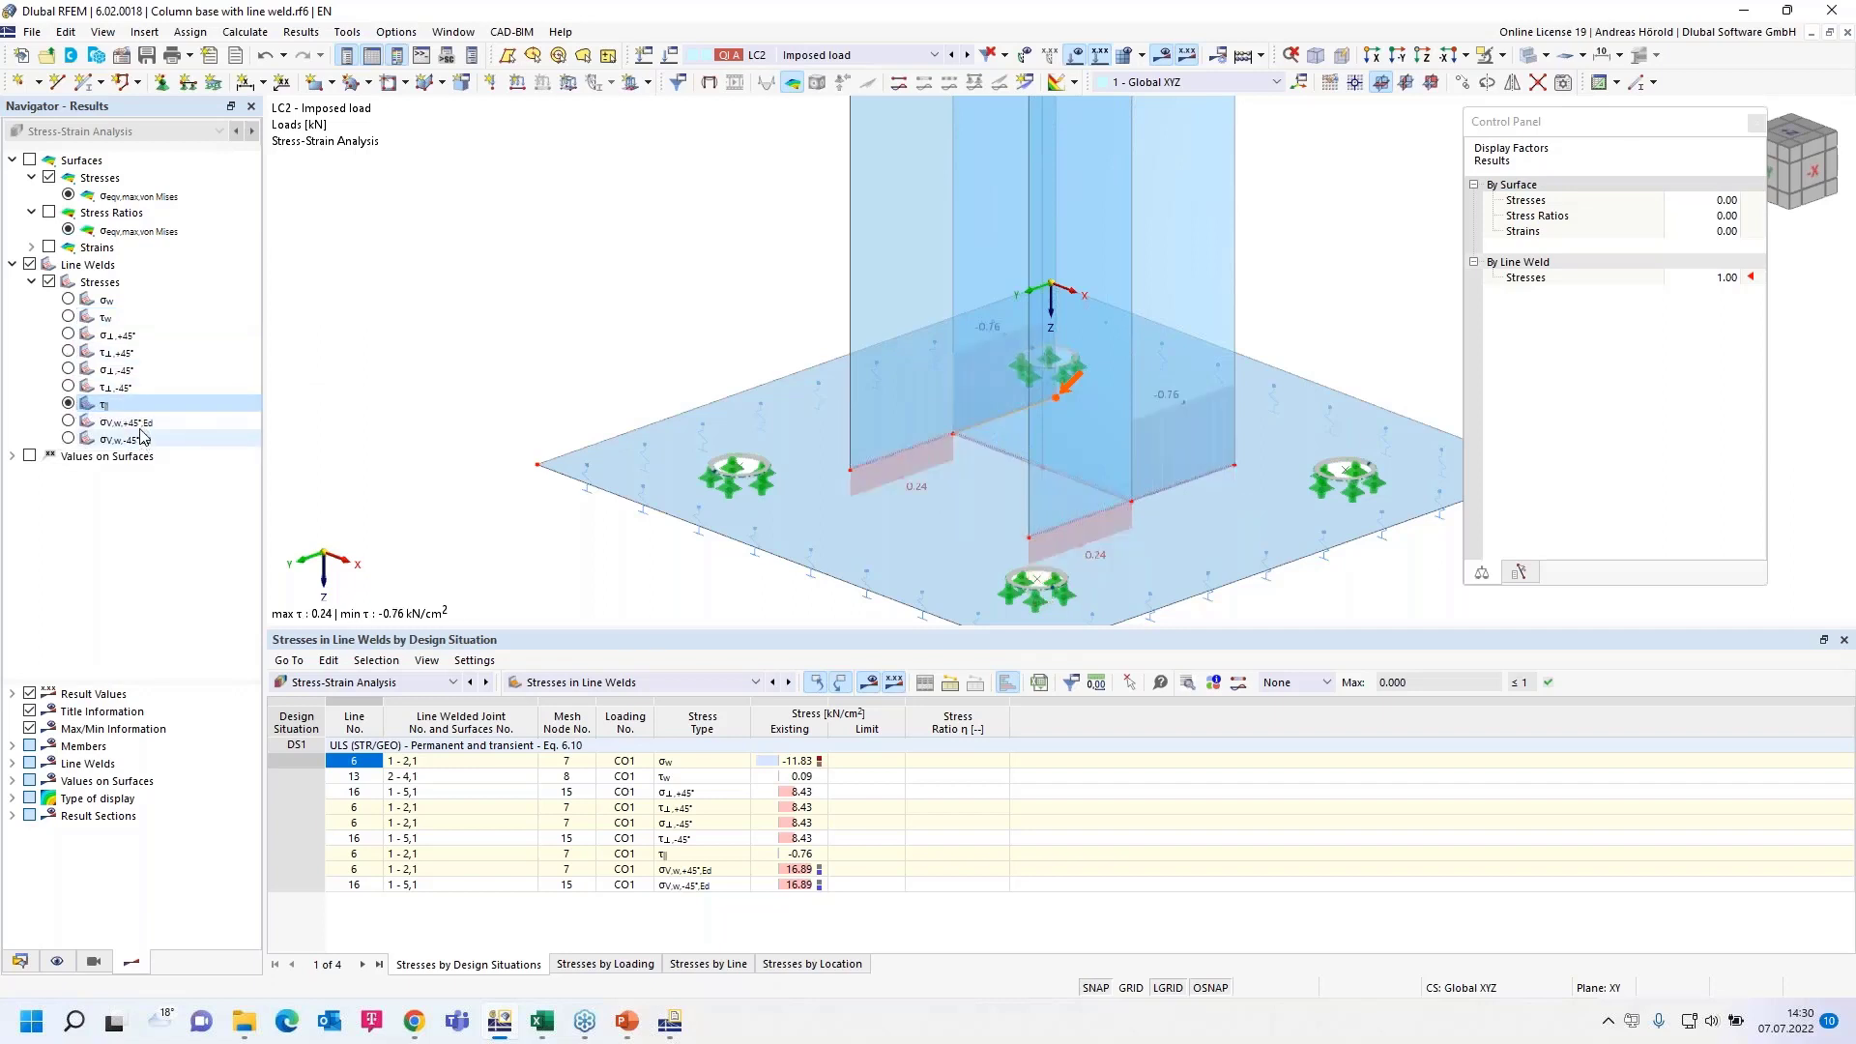
pyautogui.click(68, 420)
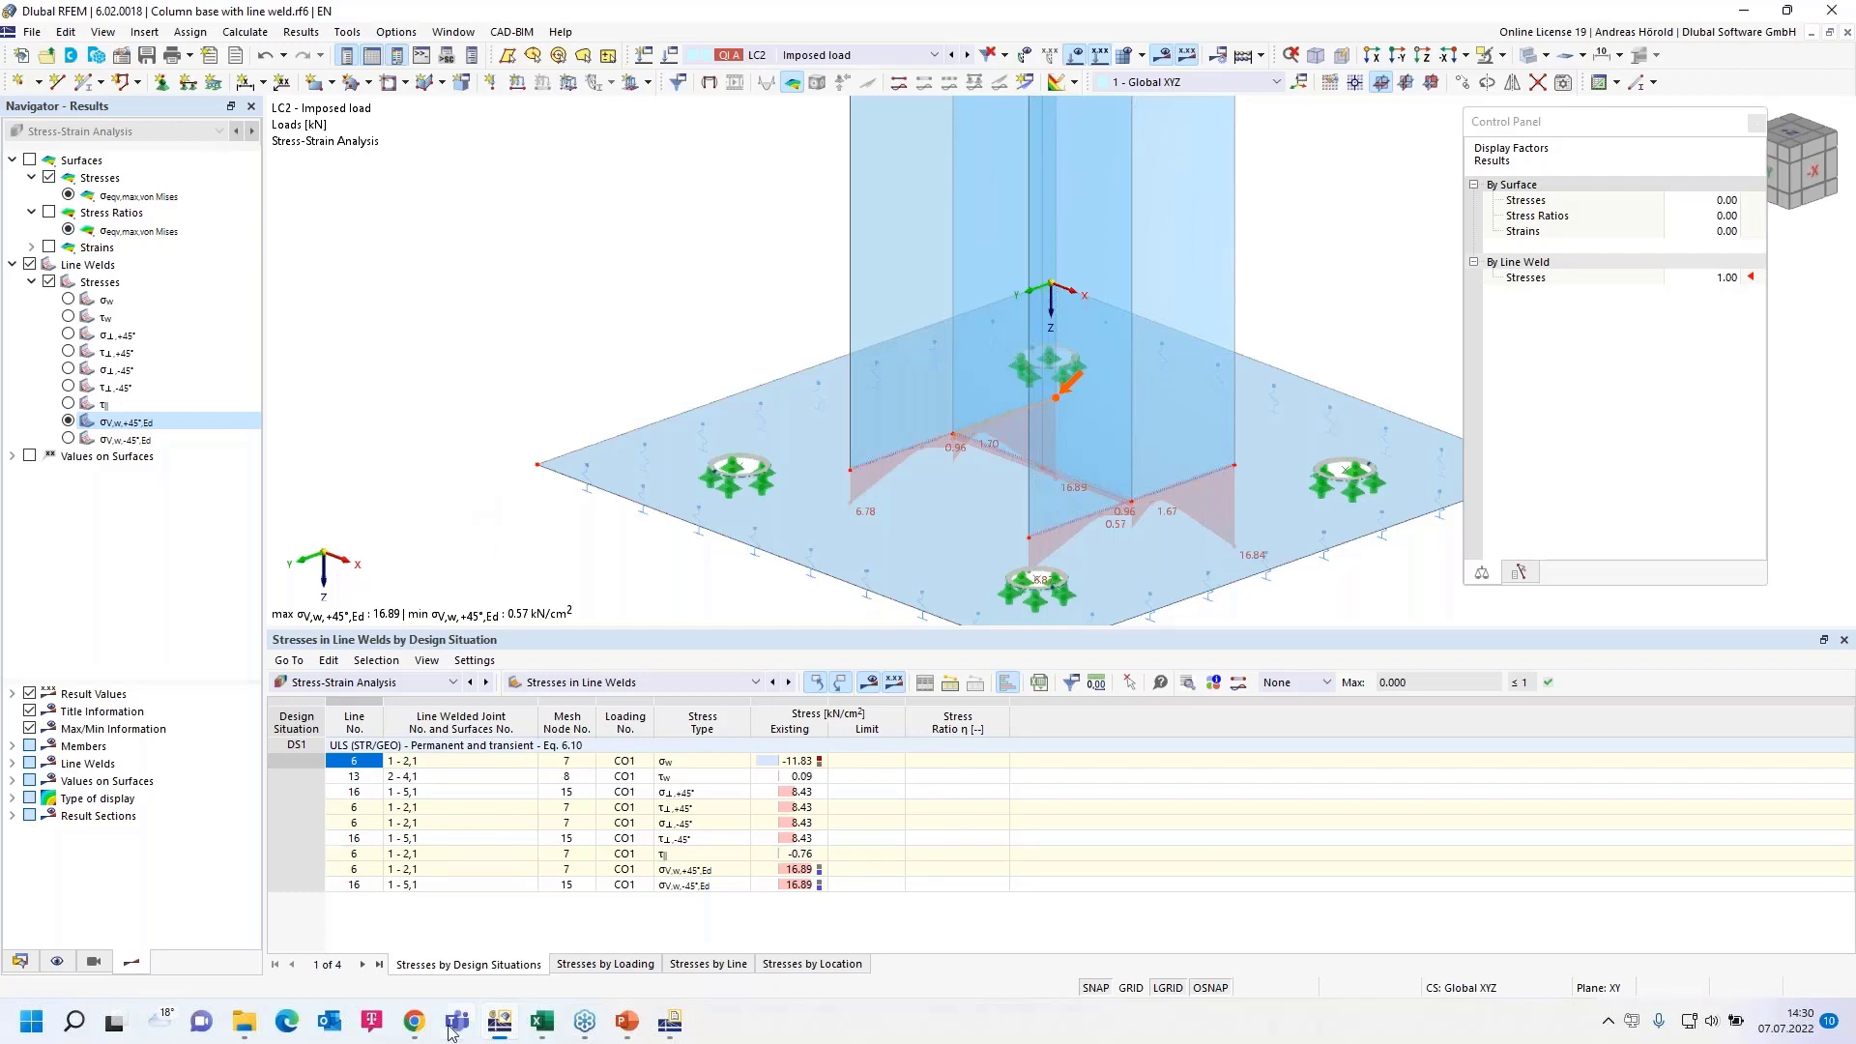
# Step: Return to the Chrome webinar page and go to the overview of all Dlubal webinars
pyautogui.click(416, 1021)
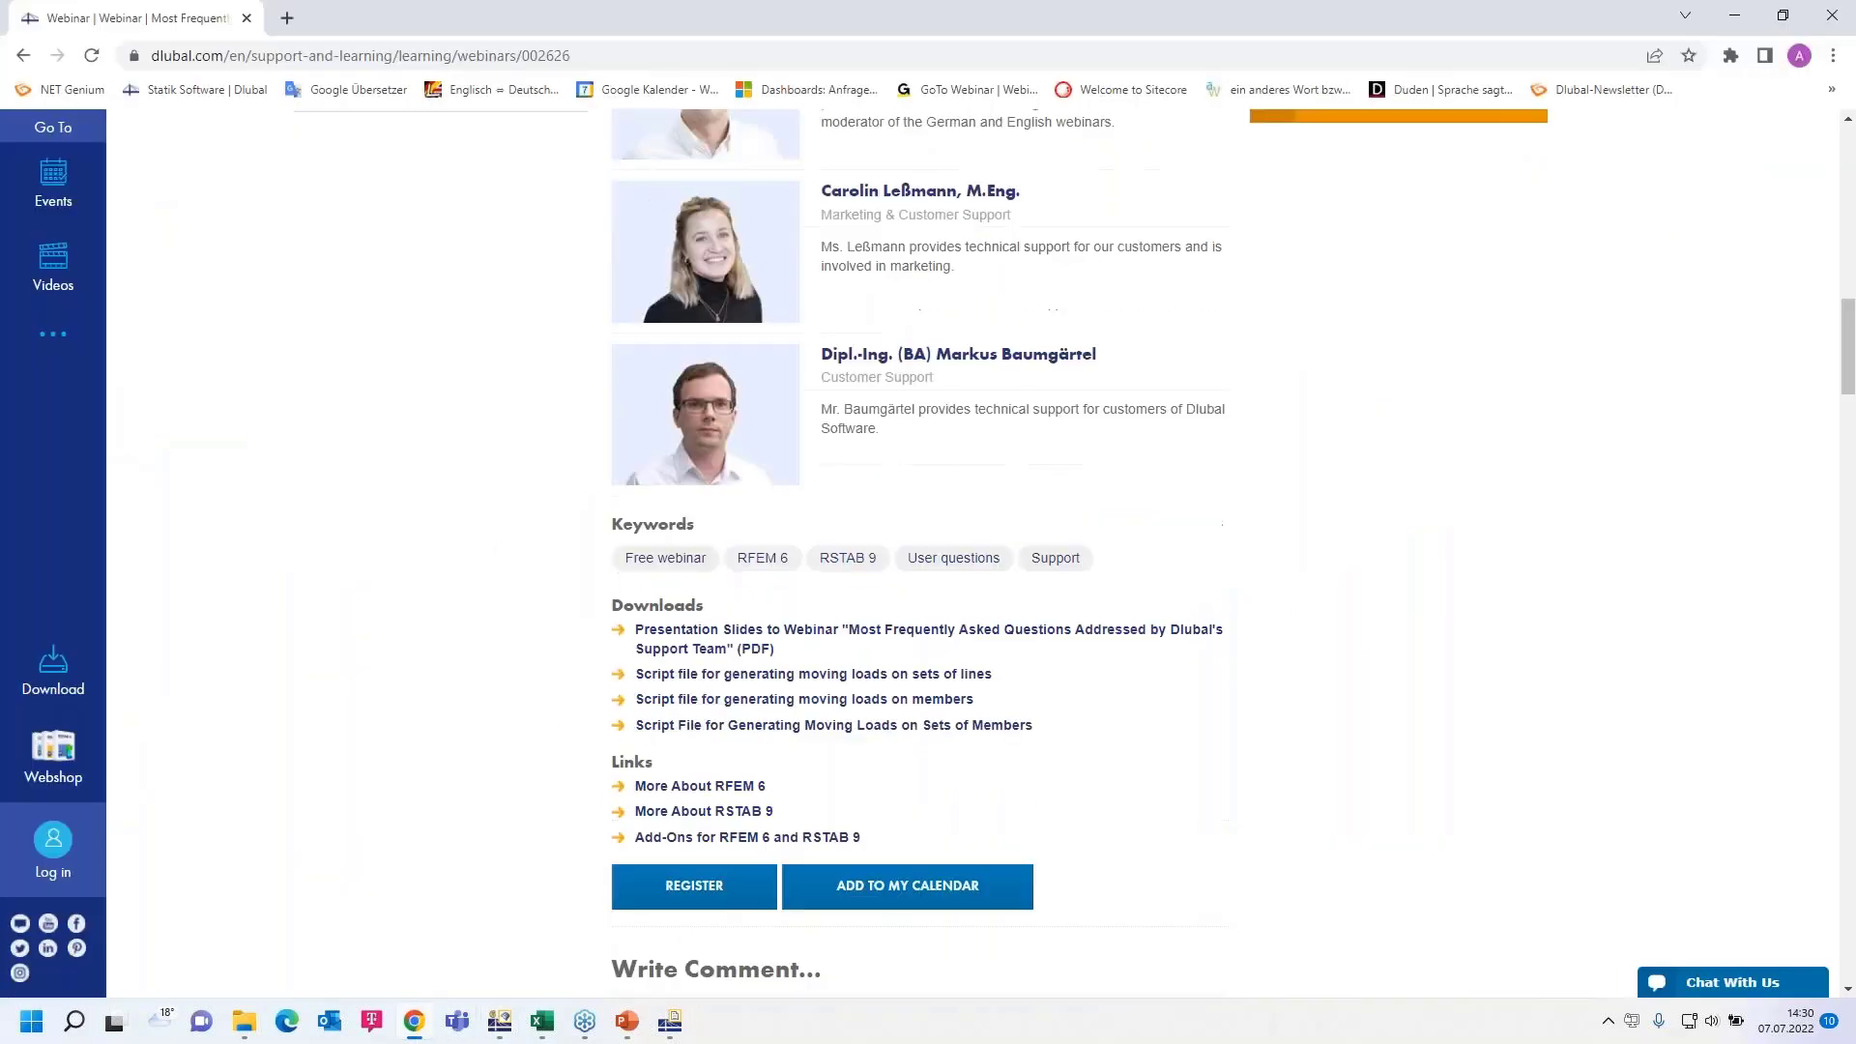
pyautogui.scroll(15, 552, 363)
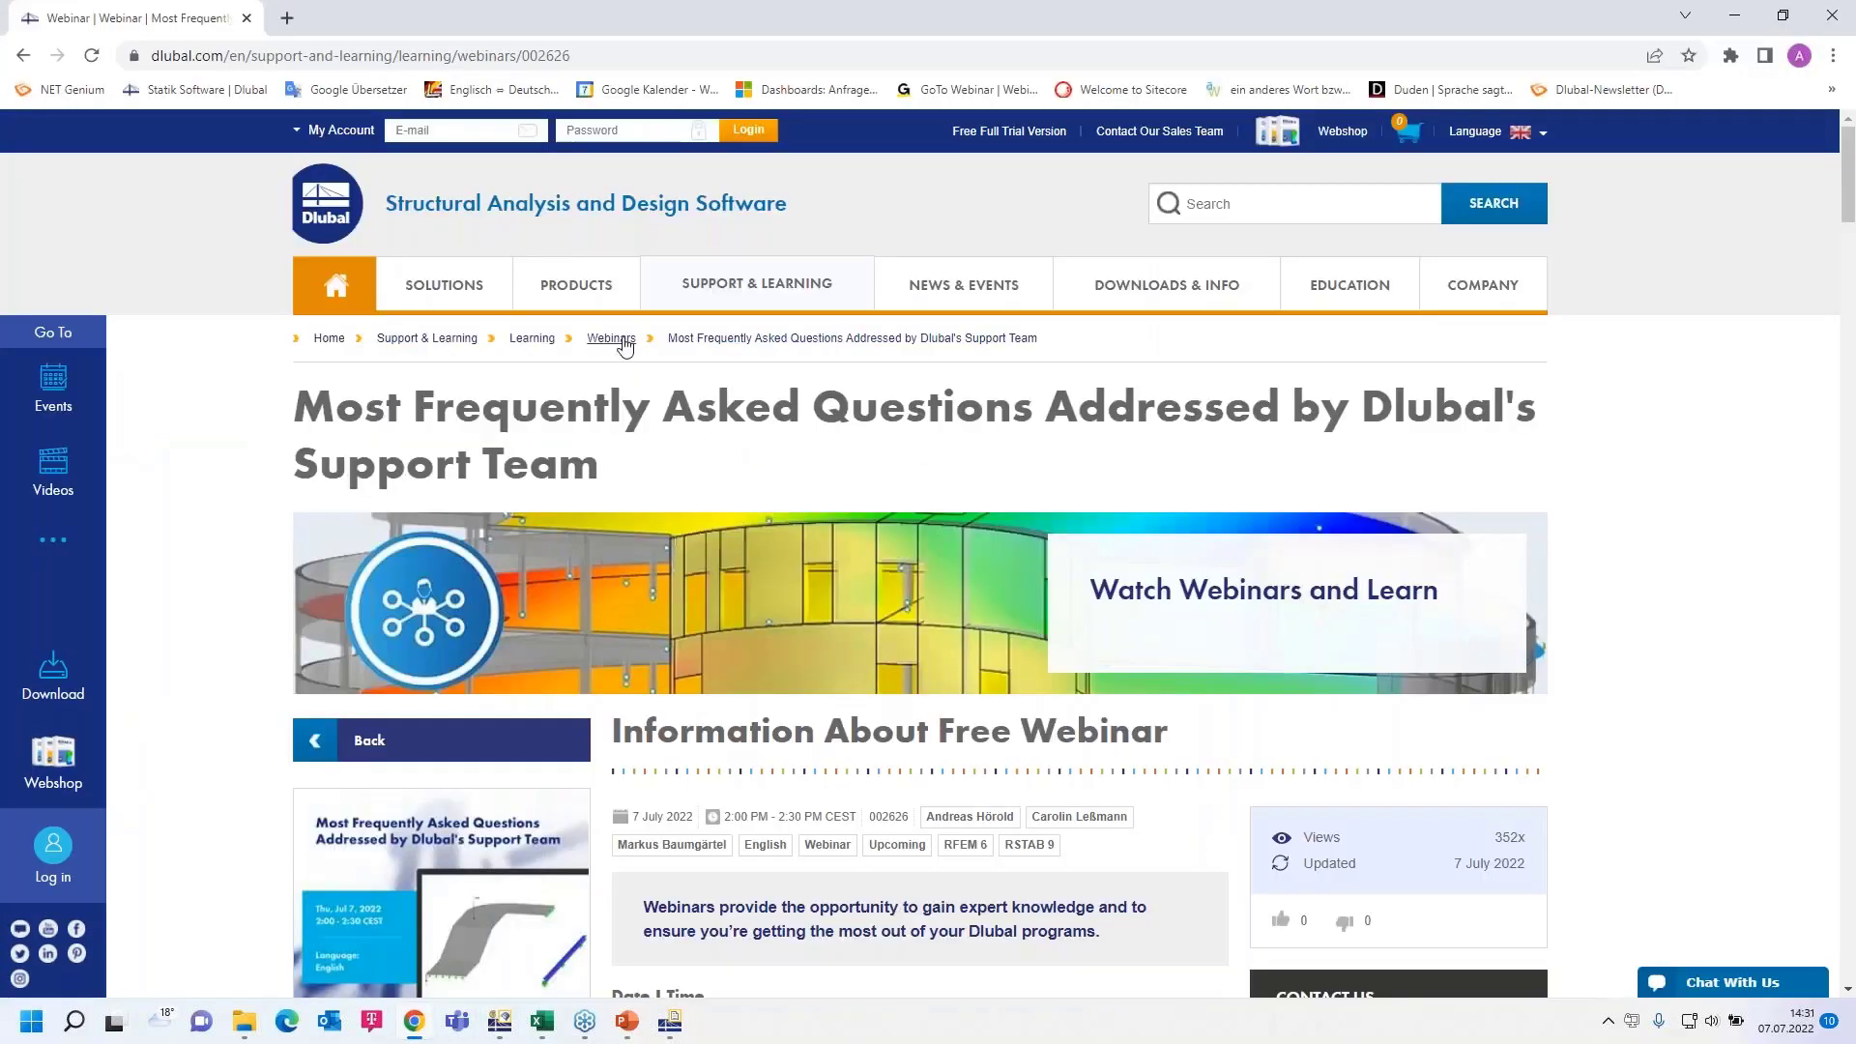
pyautogui.click(611, 342)
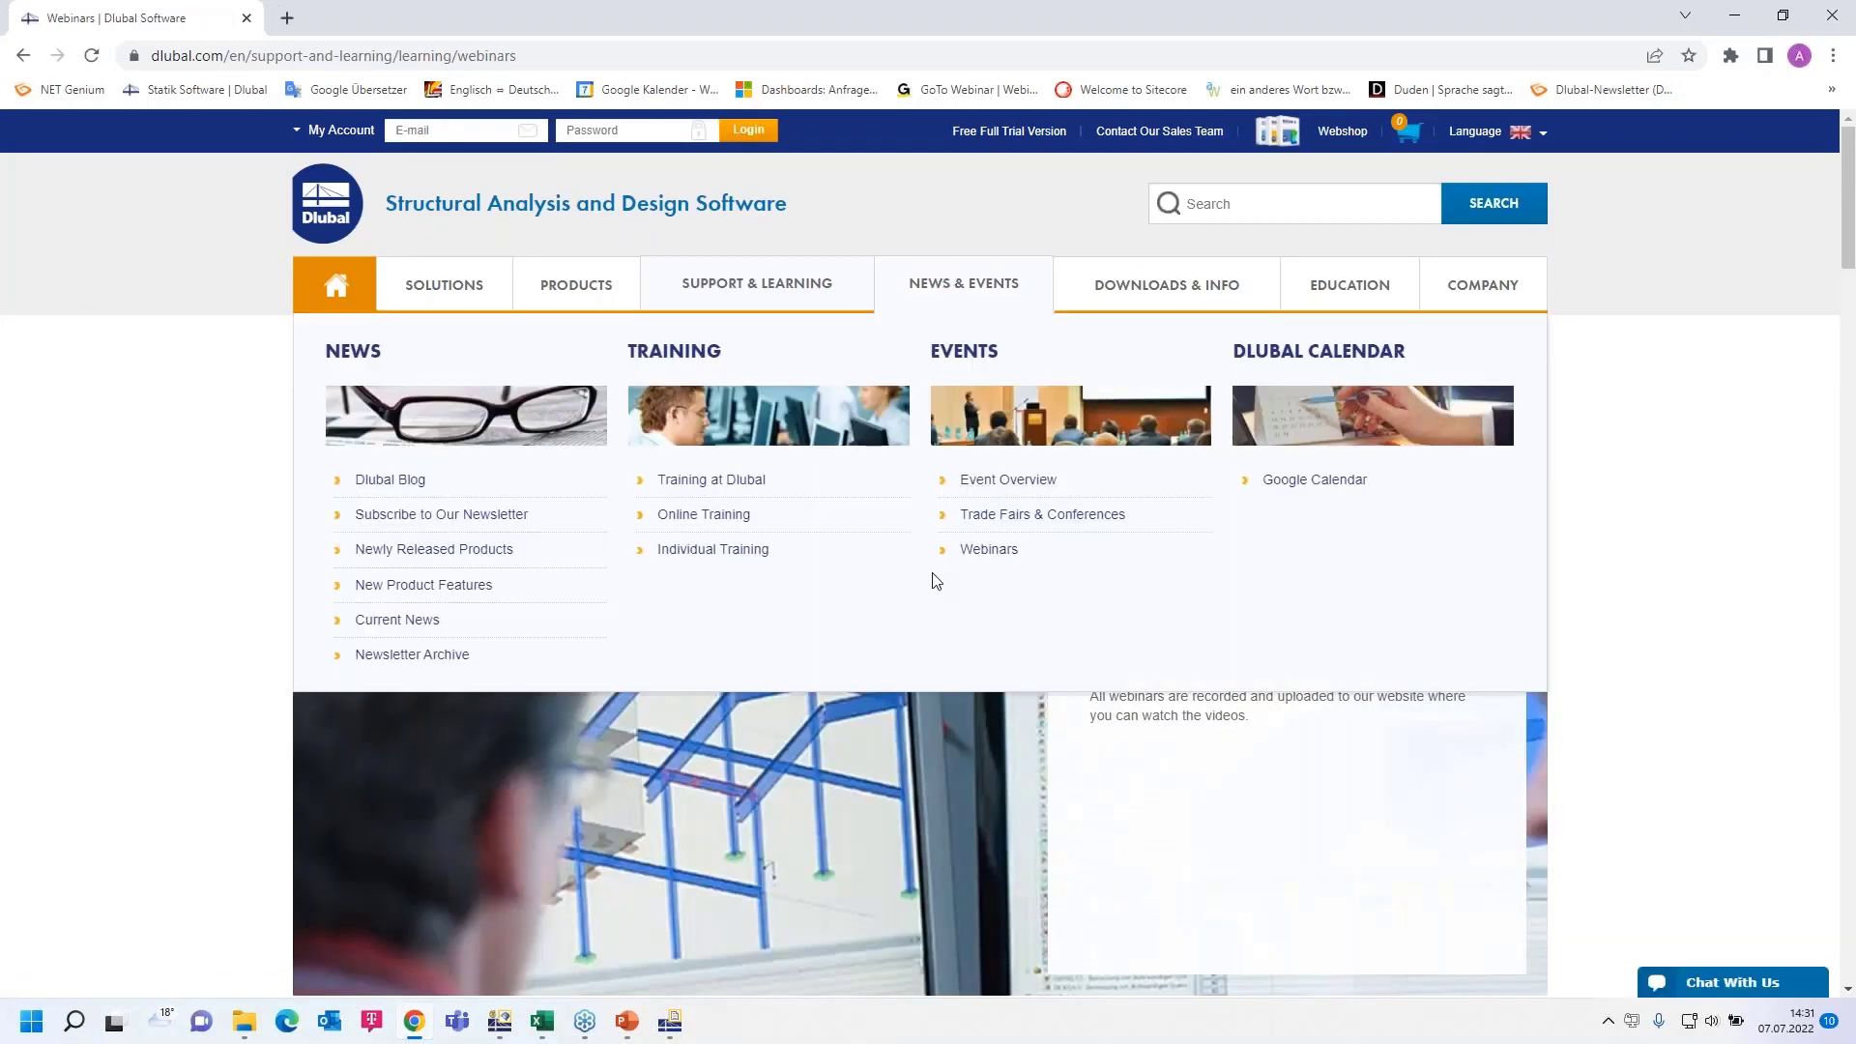
pyautogui.scroll(-6, 928, 578)
pyautogui.scroll(-3, 939, 552)
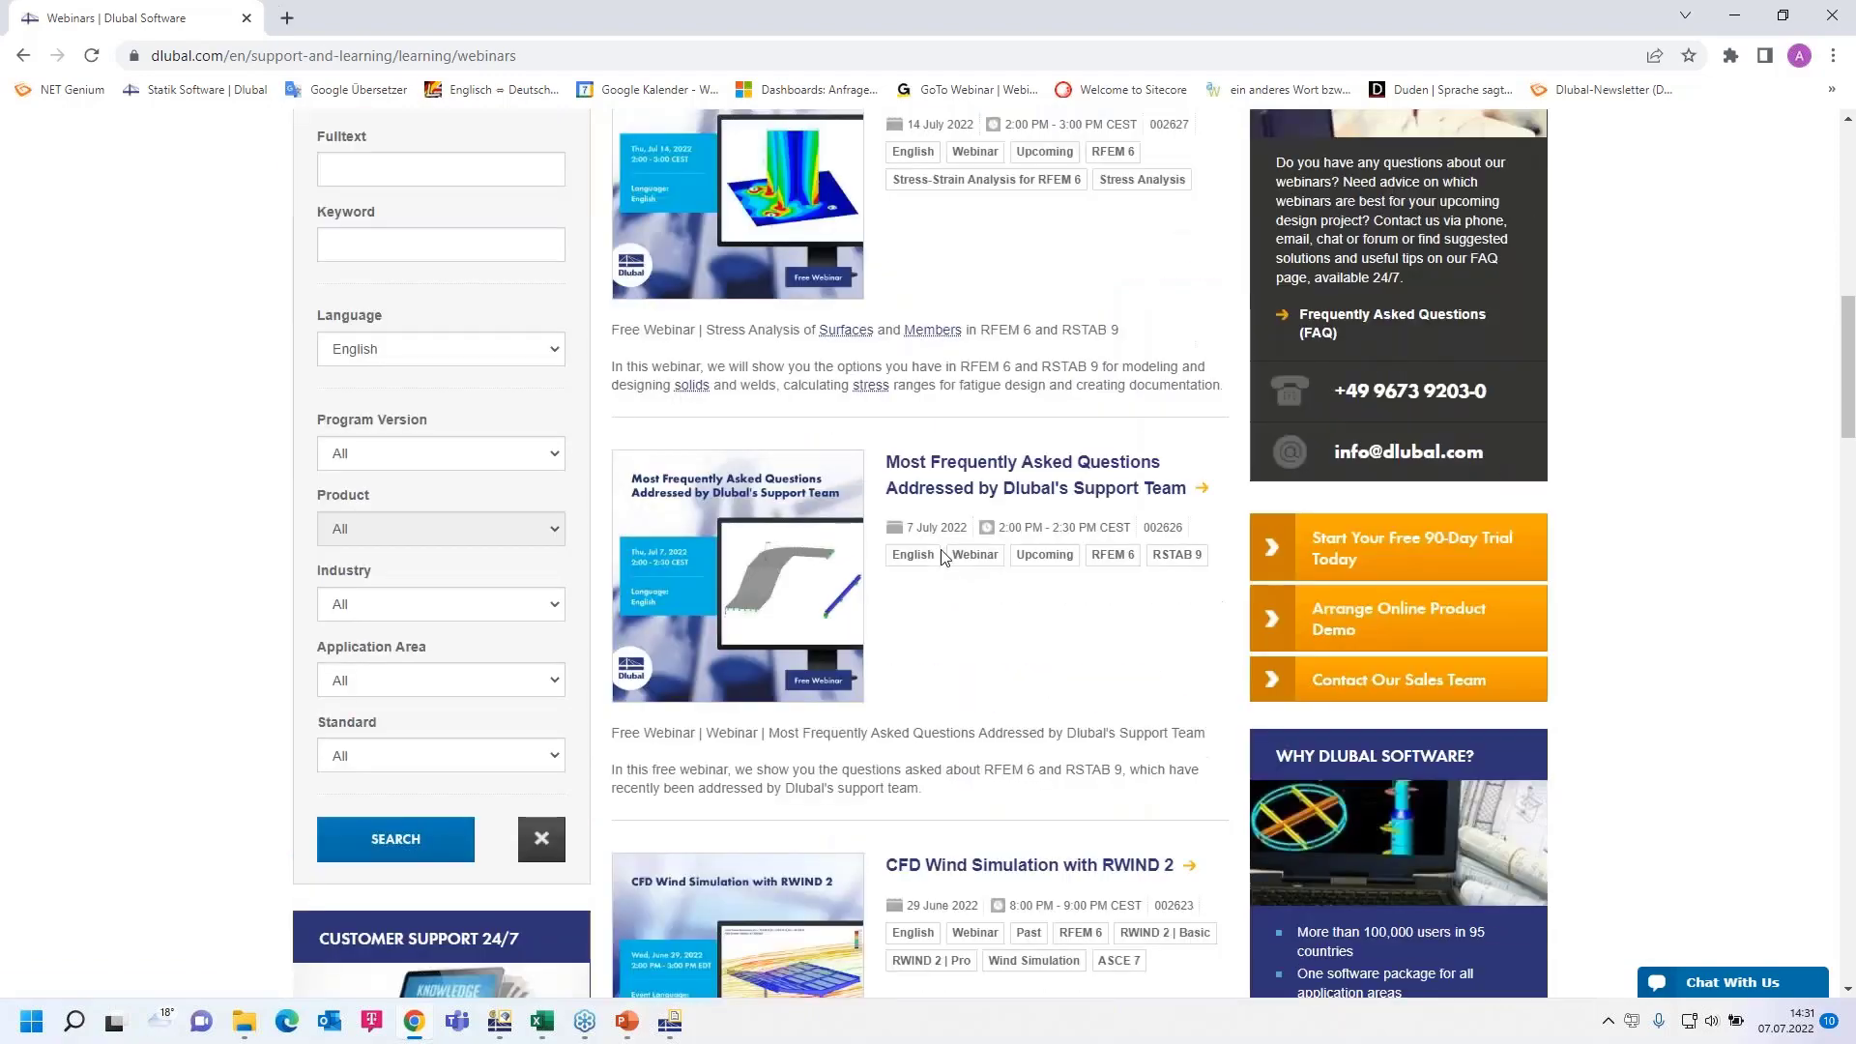
pyautogui.scroll(3, 941, 553)
pyautogui.scroll(1, 946, 525)
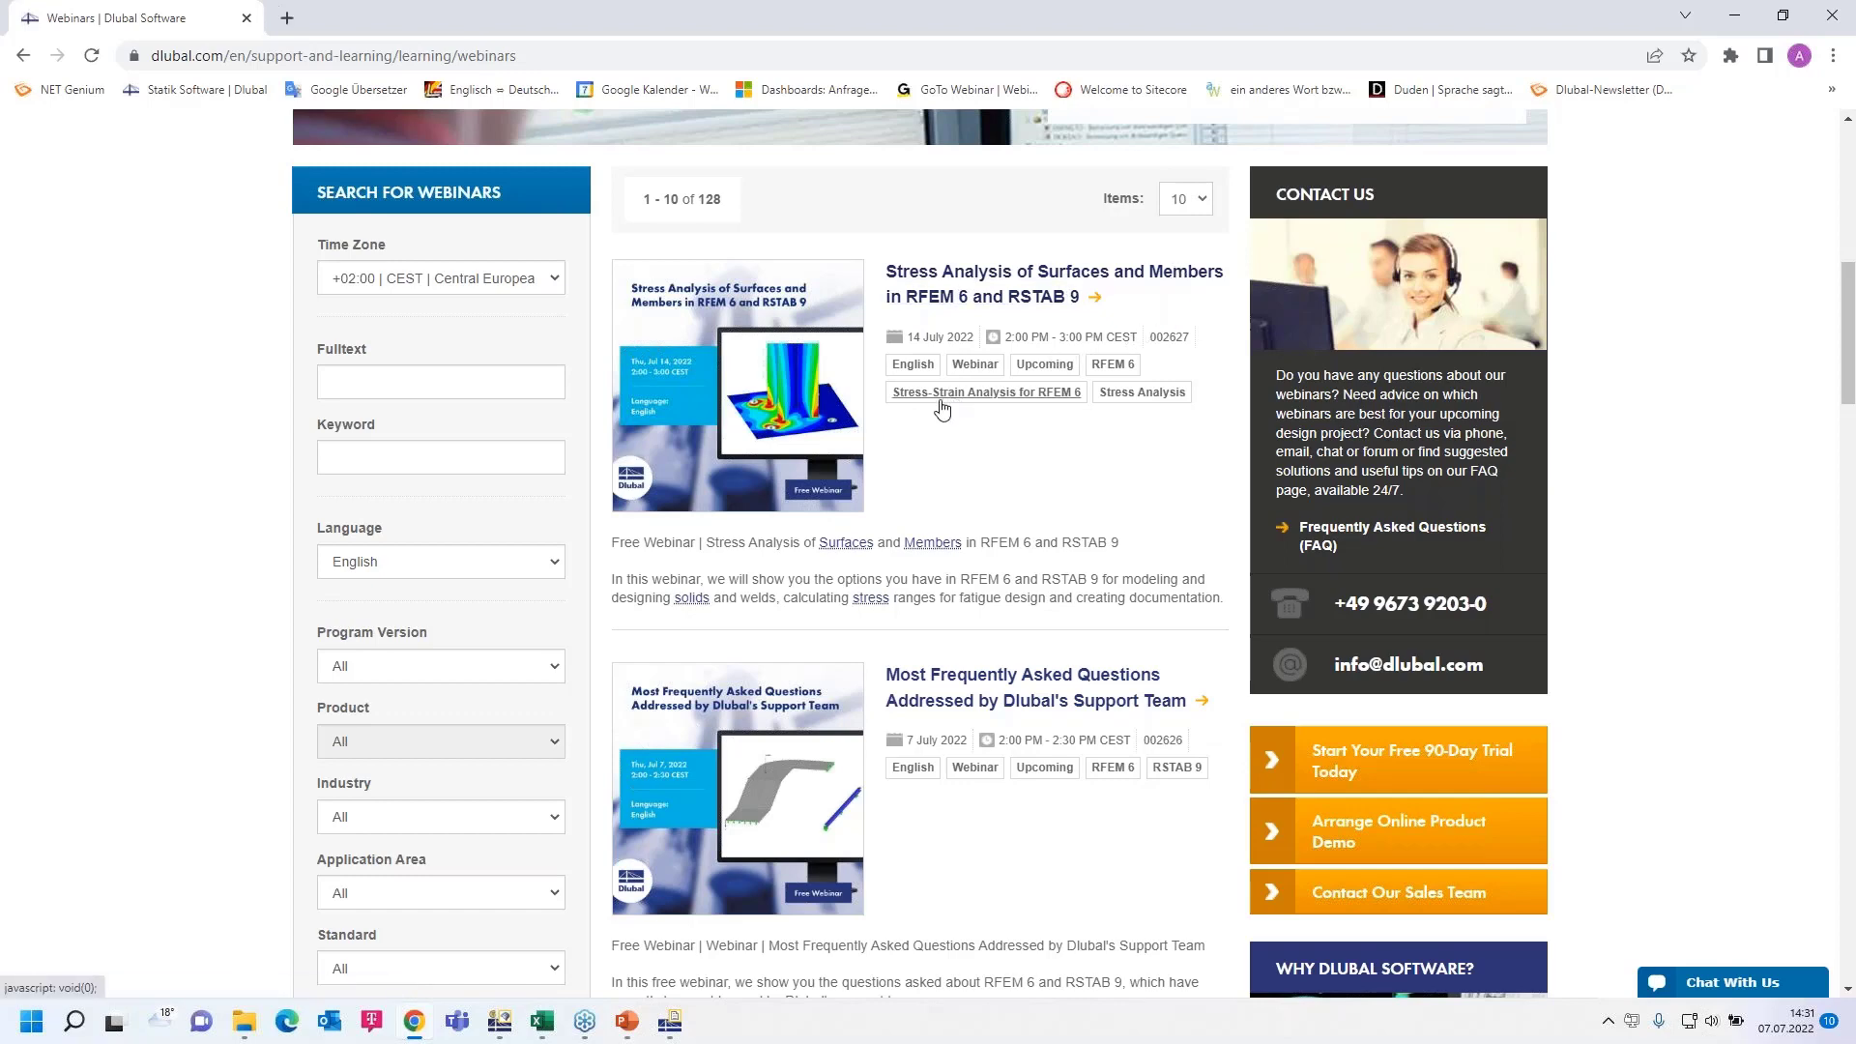
pyautogui.scroll(1, 938, 407)
pyautogui.scroll(5, 814, 363)
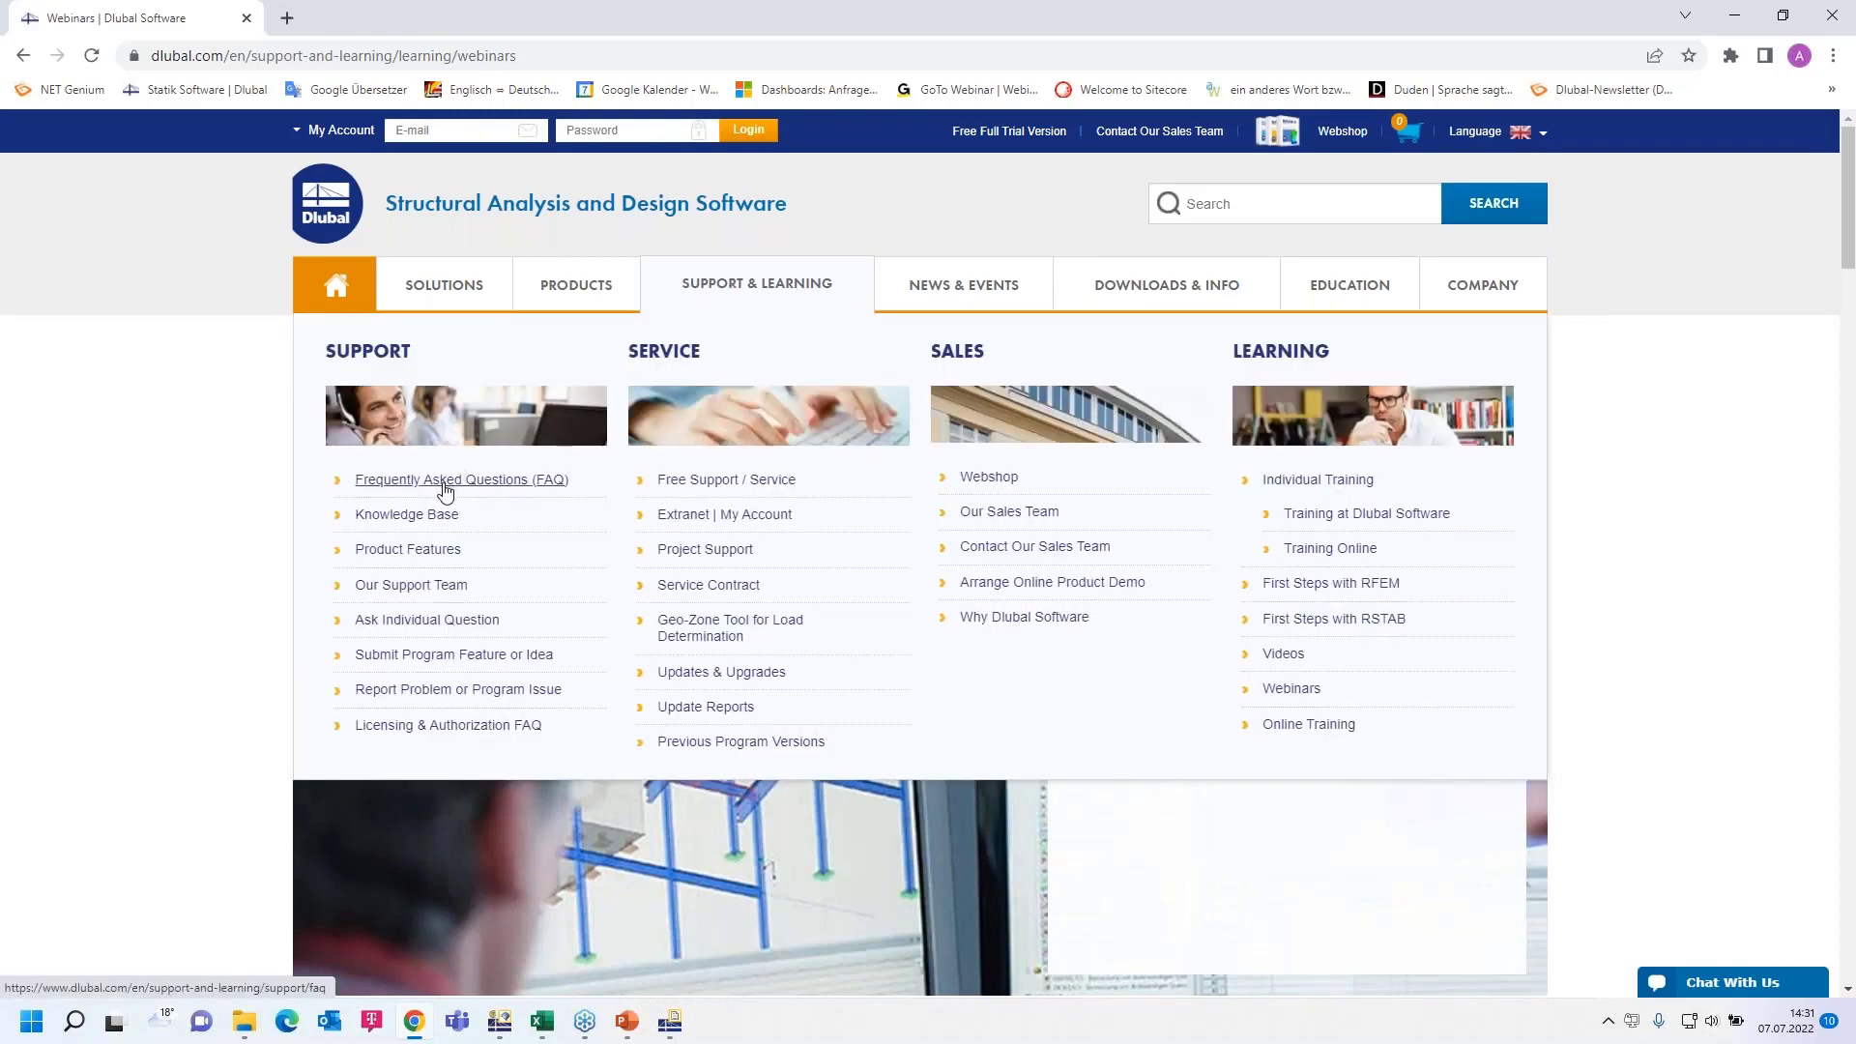
# Step: Search the FAQ for 'Template' and open the Export/Import of Printout Report Templates article
pyautogui.click(446, 492)
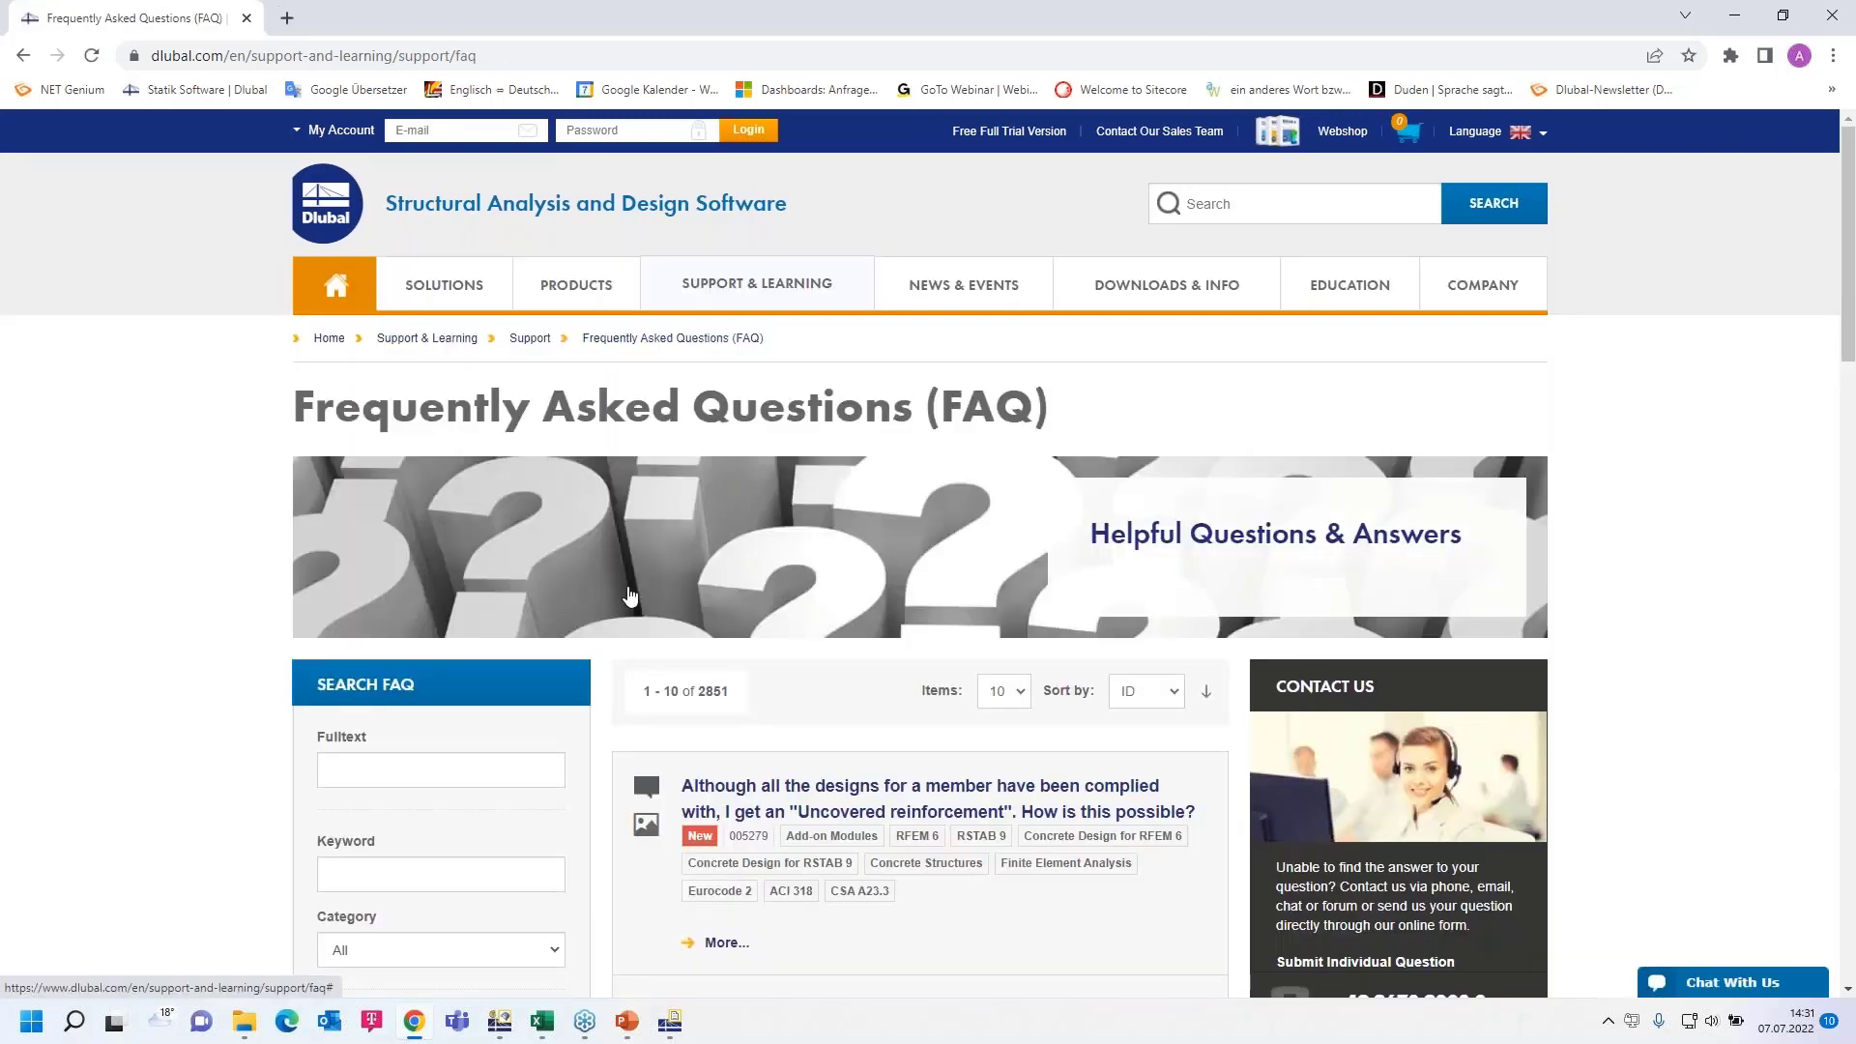
pyautogui.scroll(-2, 629, 595)
pyautogui.scroll(1, 343, 568)
pyautogui.click(399, 661)
pyautogui.write('Template')
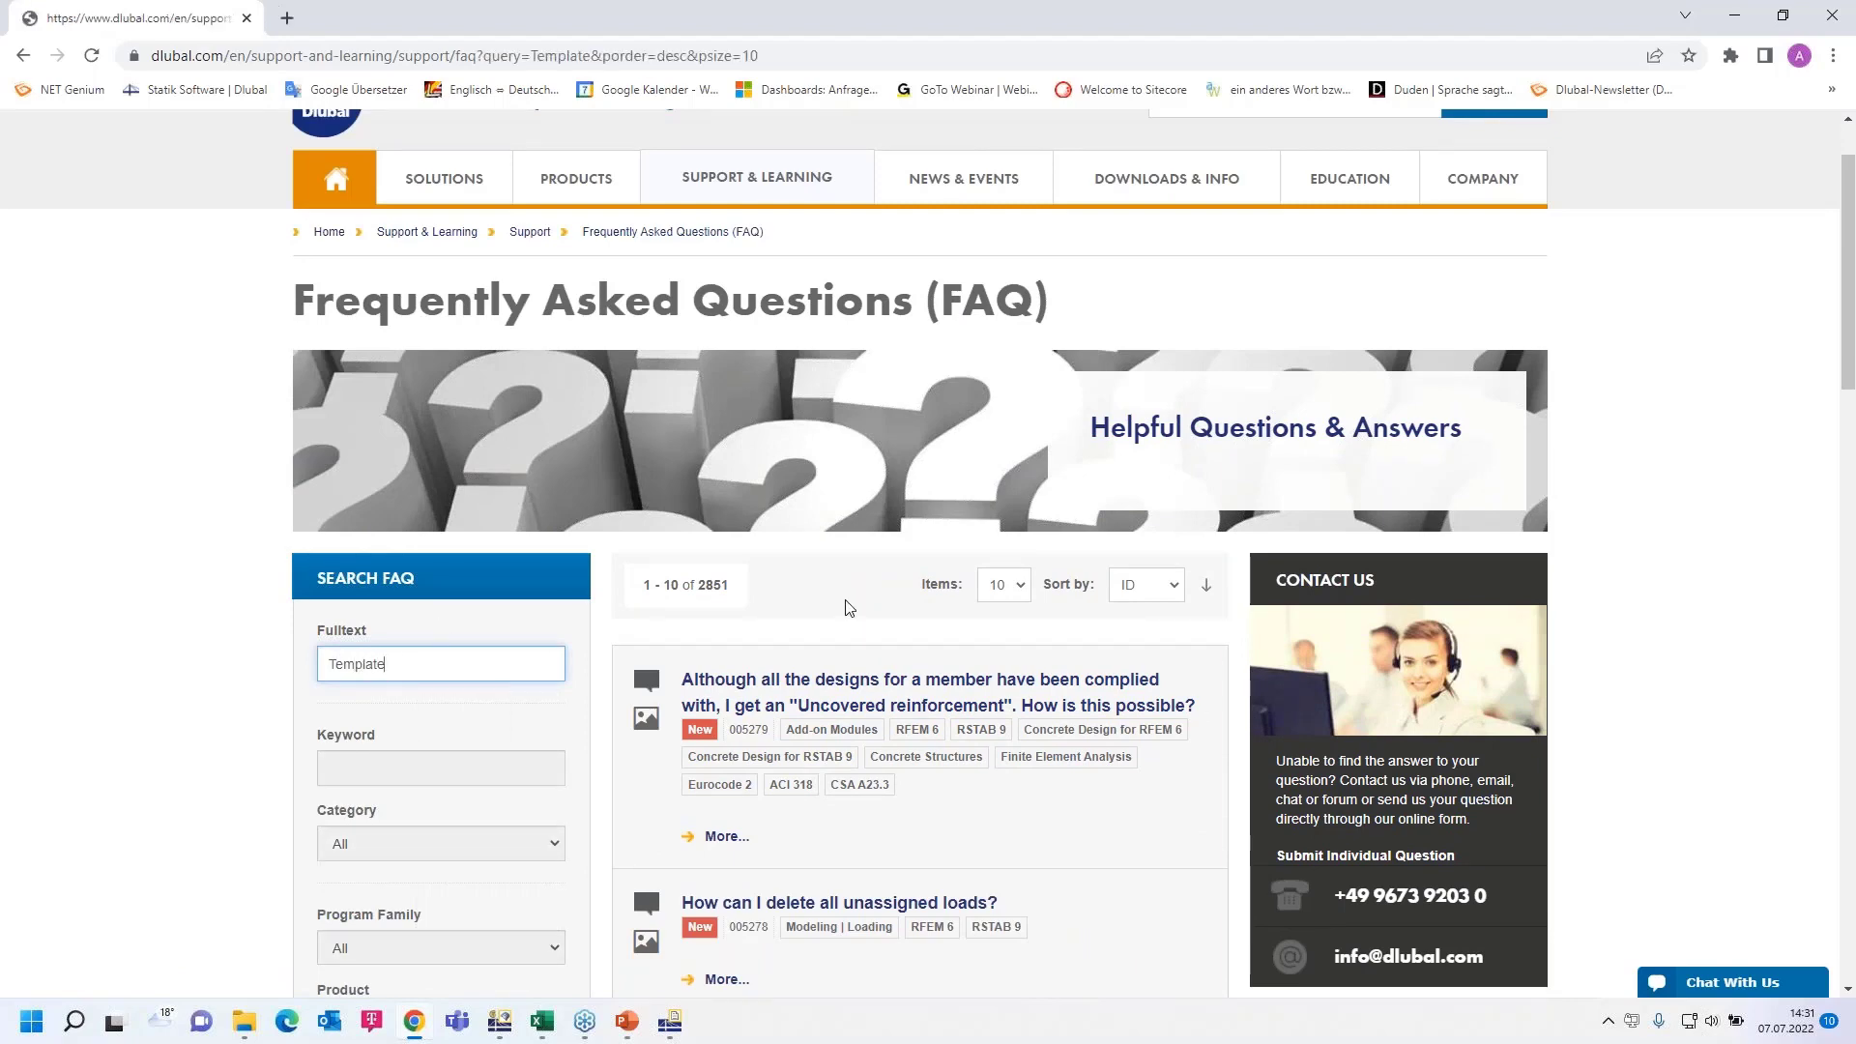
pyautogui.scroll(-2, 929, 674)
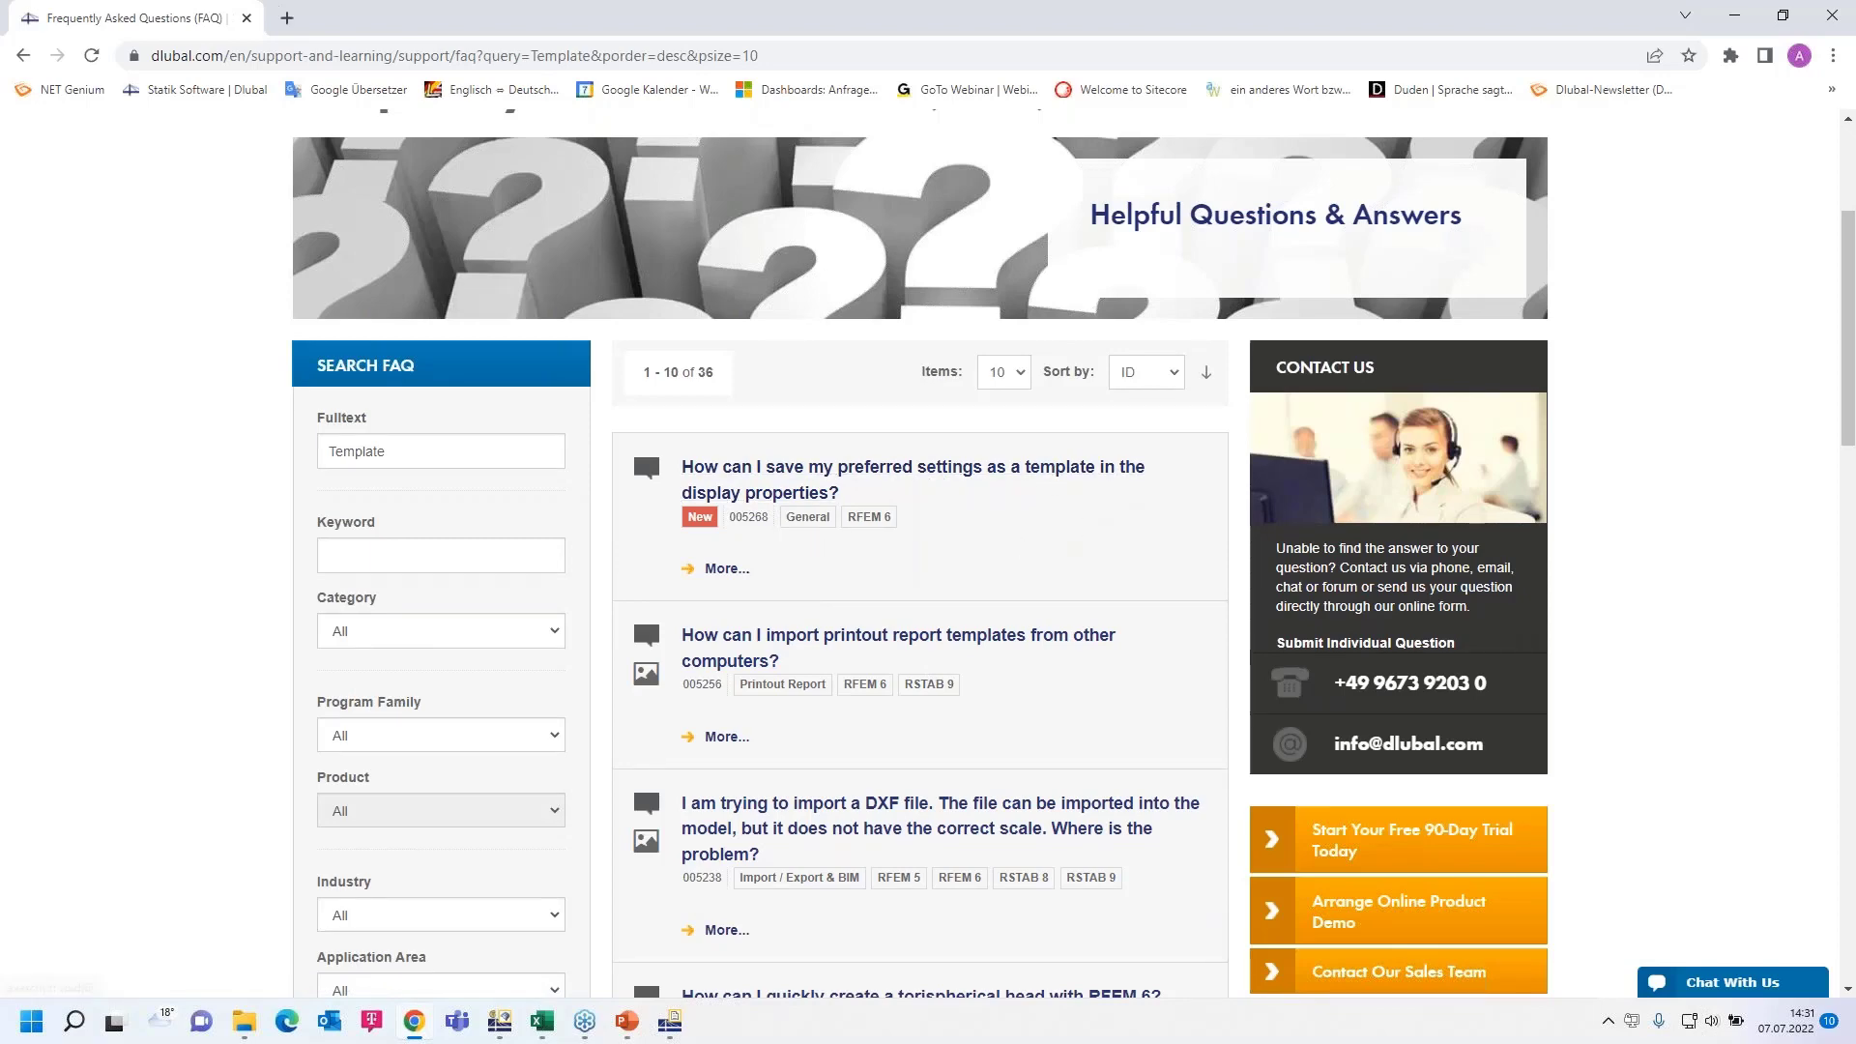
pyautogui.click(744, 498)
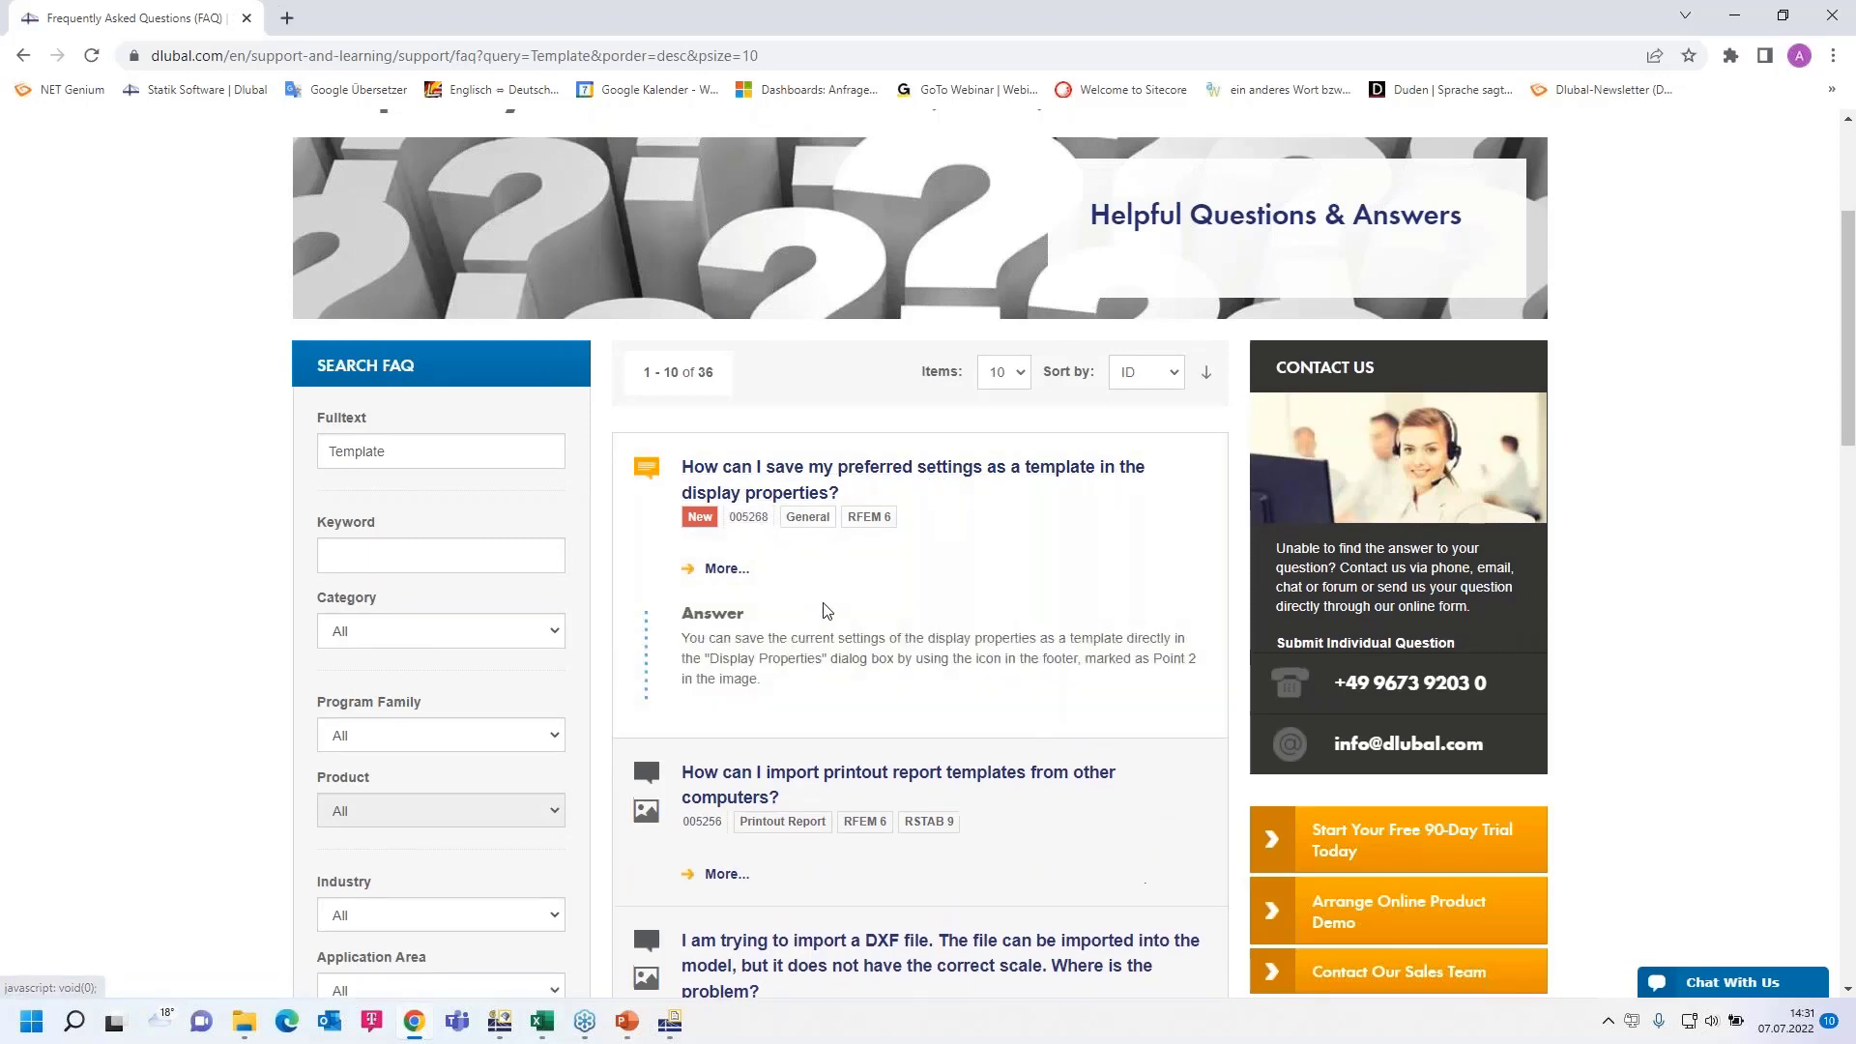
pyautogui.scroll(-2, 822, 602)
pyautogui.scroll(-3, 823, 601)
pyautogui.click(730, 261)
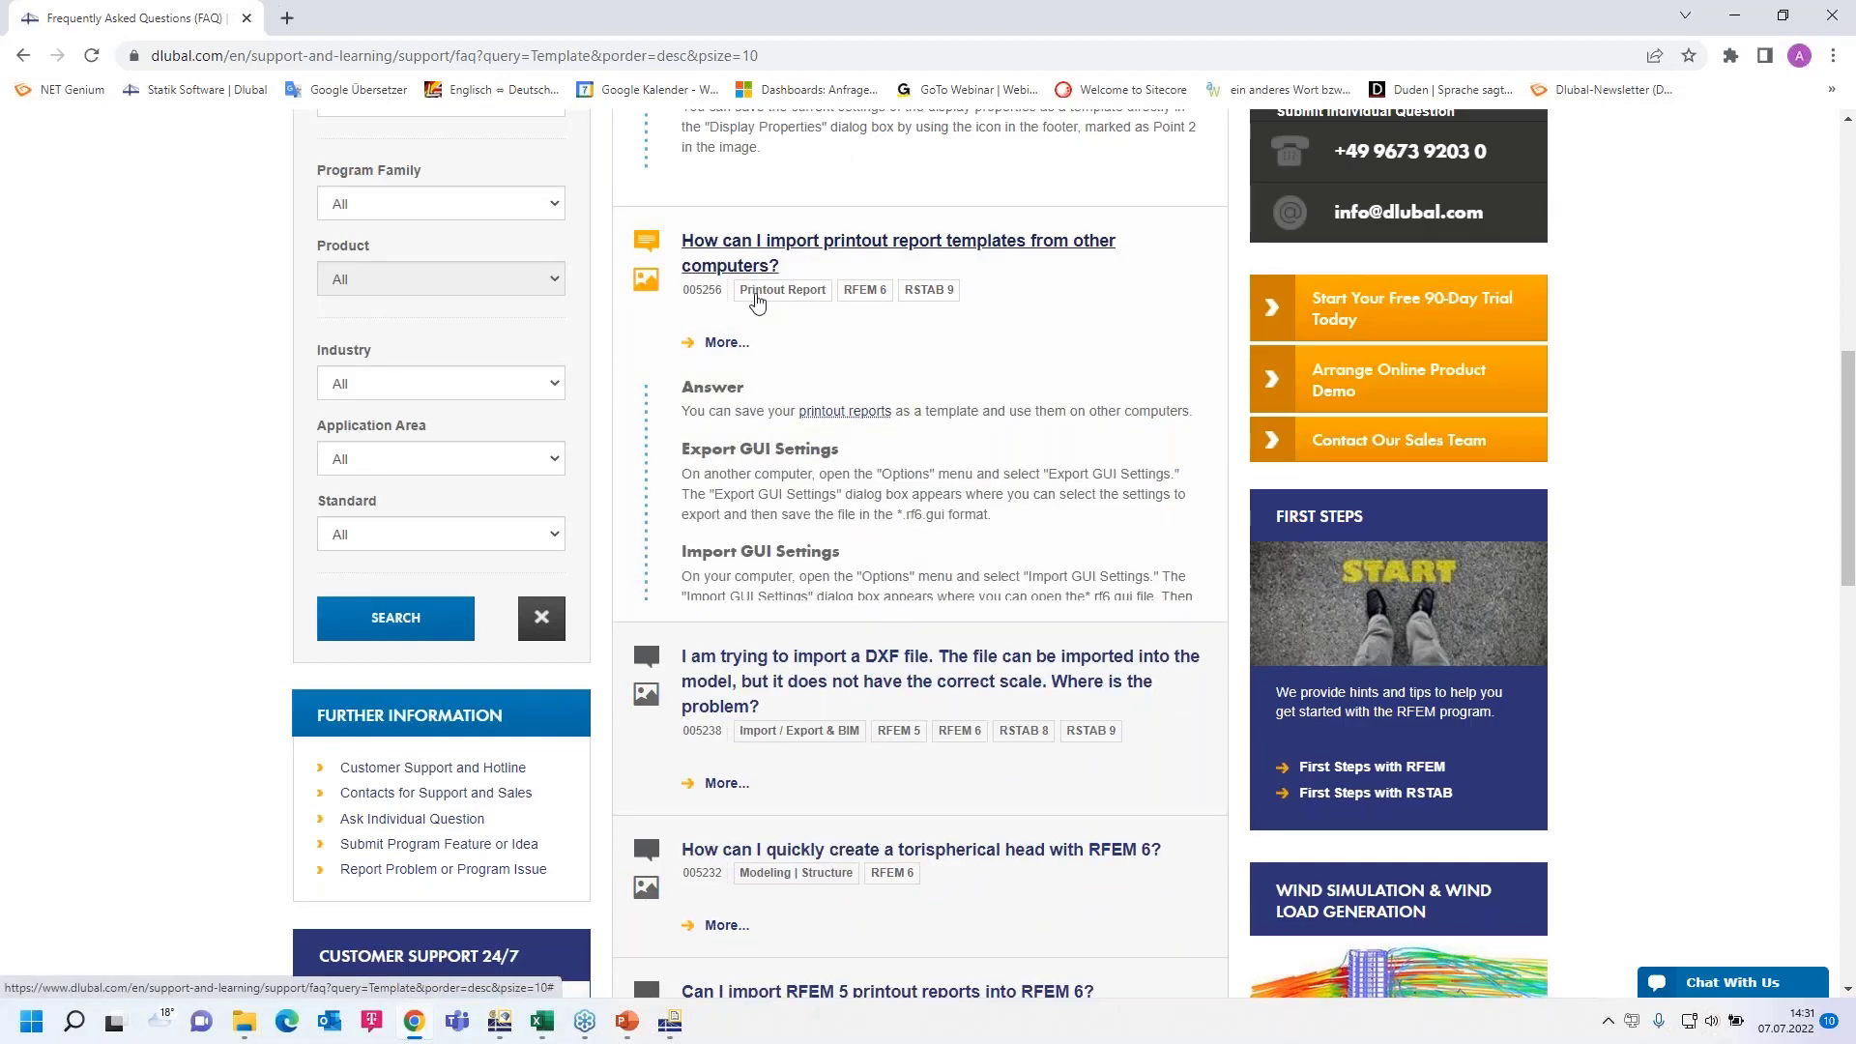
pyautogui.scroll(-3, 752, 491)
pyautogui.scroll(2, 751, 492)
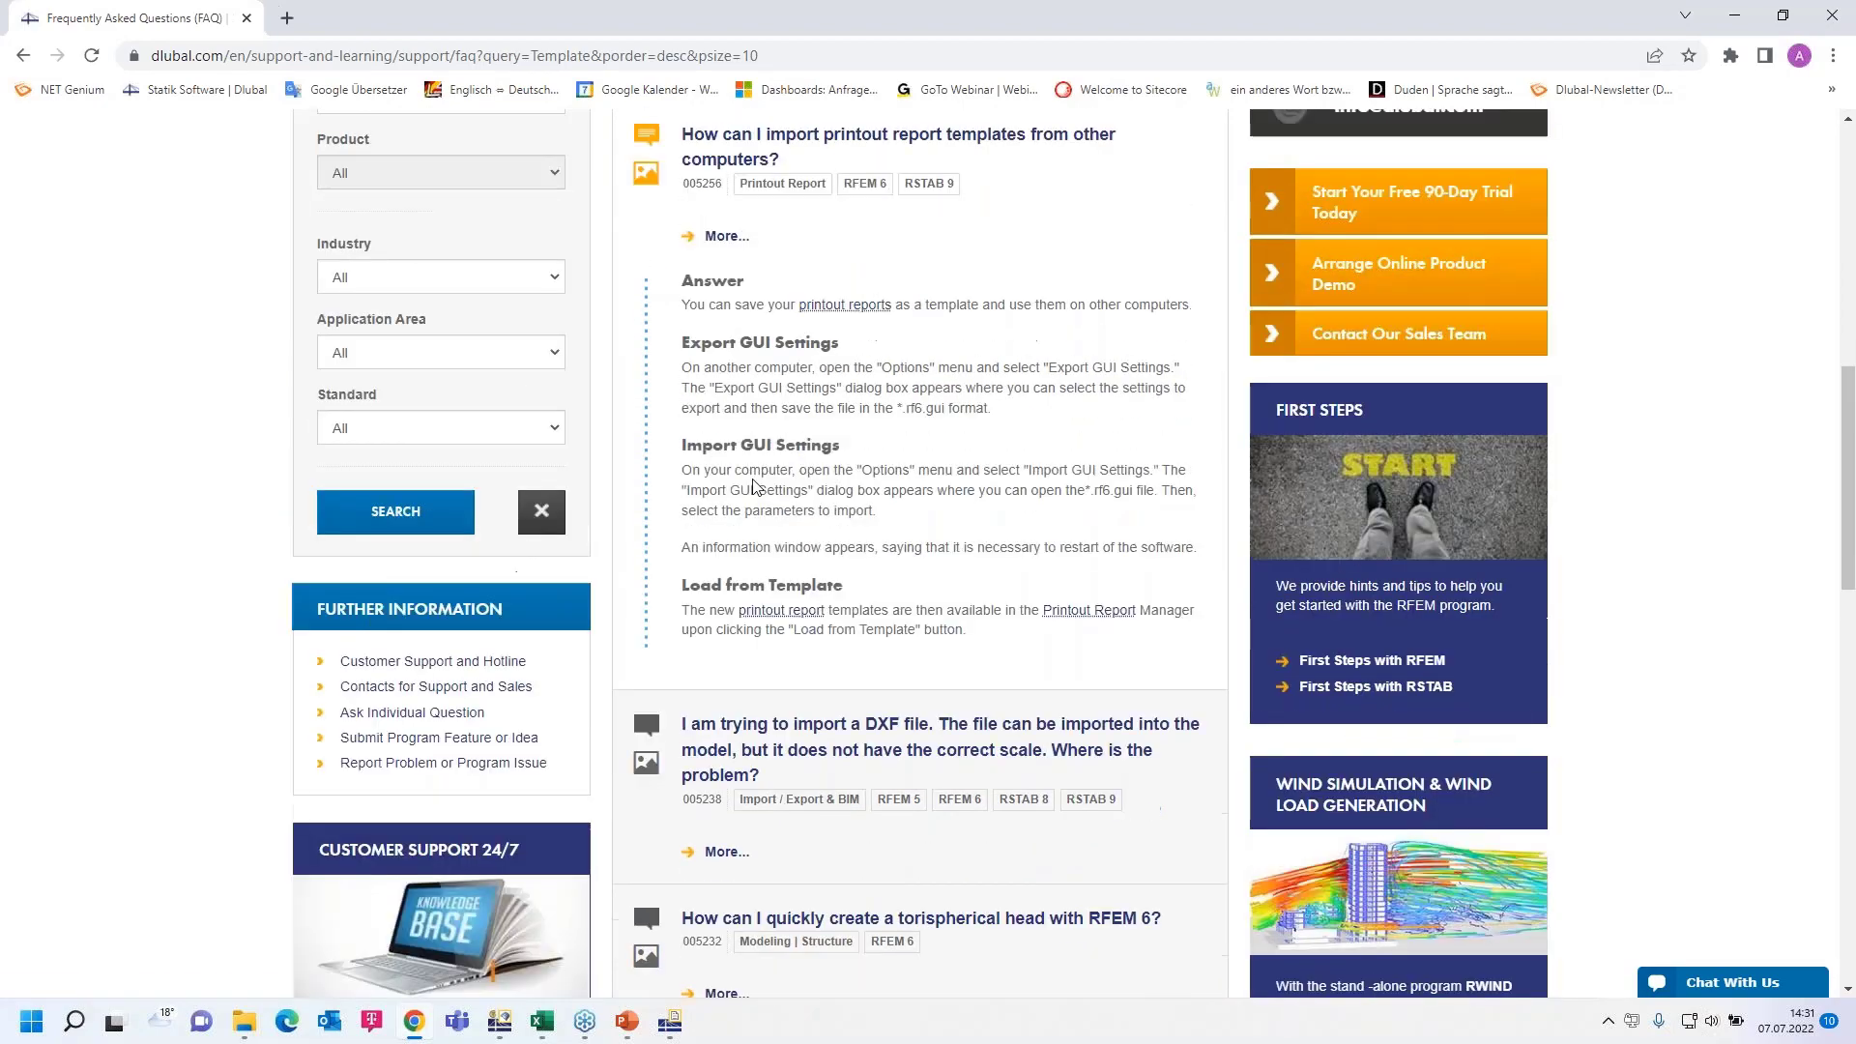
pyautogui.scroll(2, 752, 490)
pyautogui.click(726, 450)
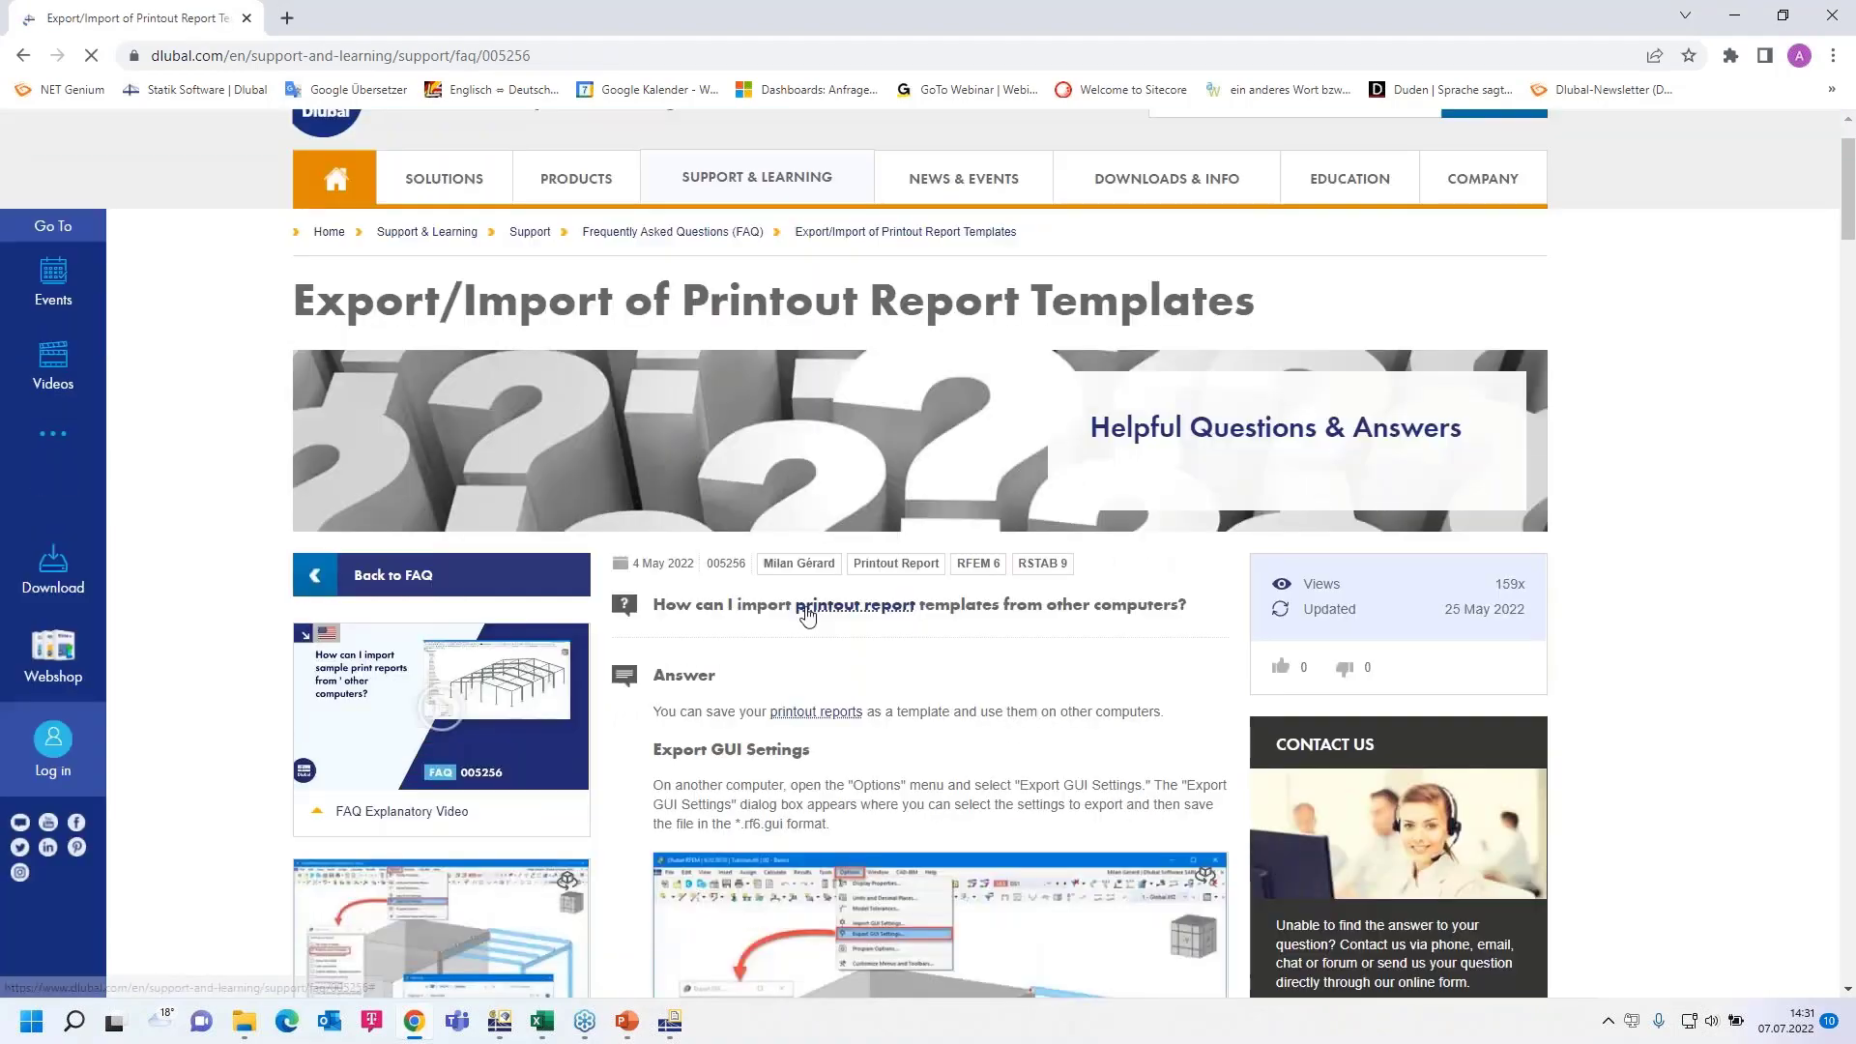
pyautogui.scroll(-5, 807, 610)
pyautogui.scroll(-4, 807, 610)
pyautogui.scroll(4, 808, 607)
pyautogui.scroll(5, 807, 606)
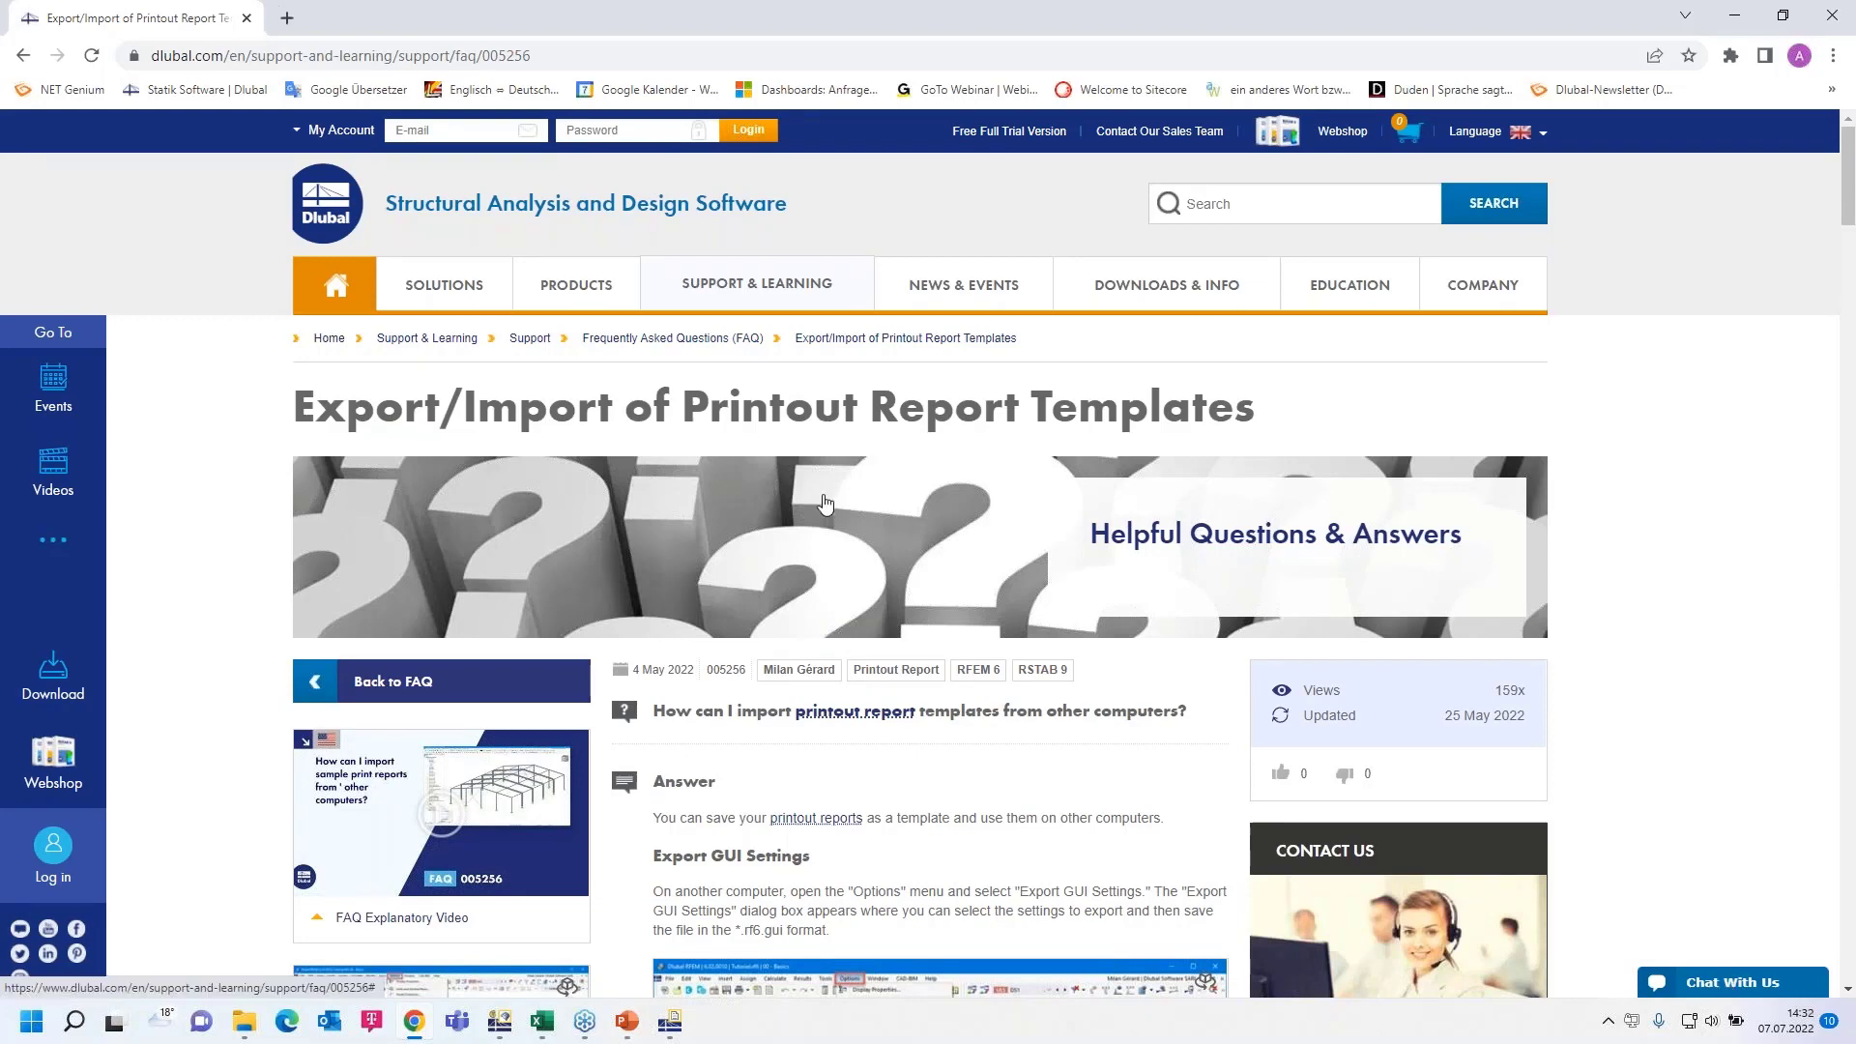
# Step: Open the Free Full Trial Version page from the website header
pyautogui.click(988, 139)
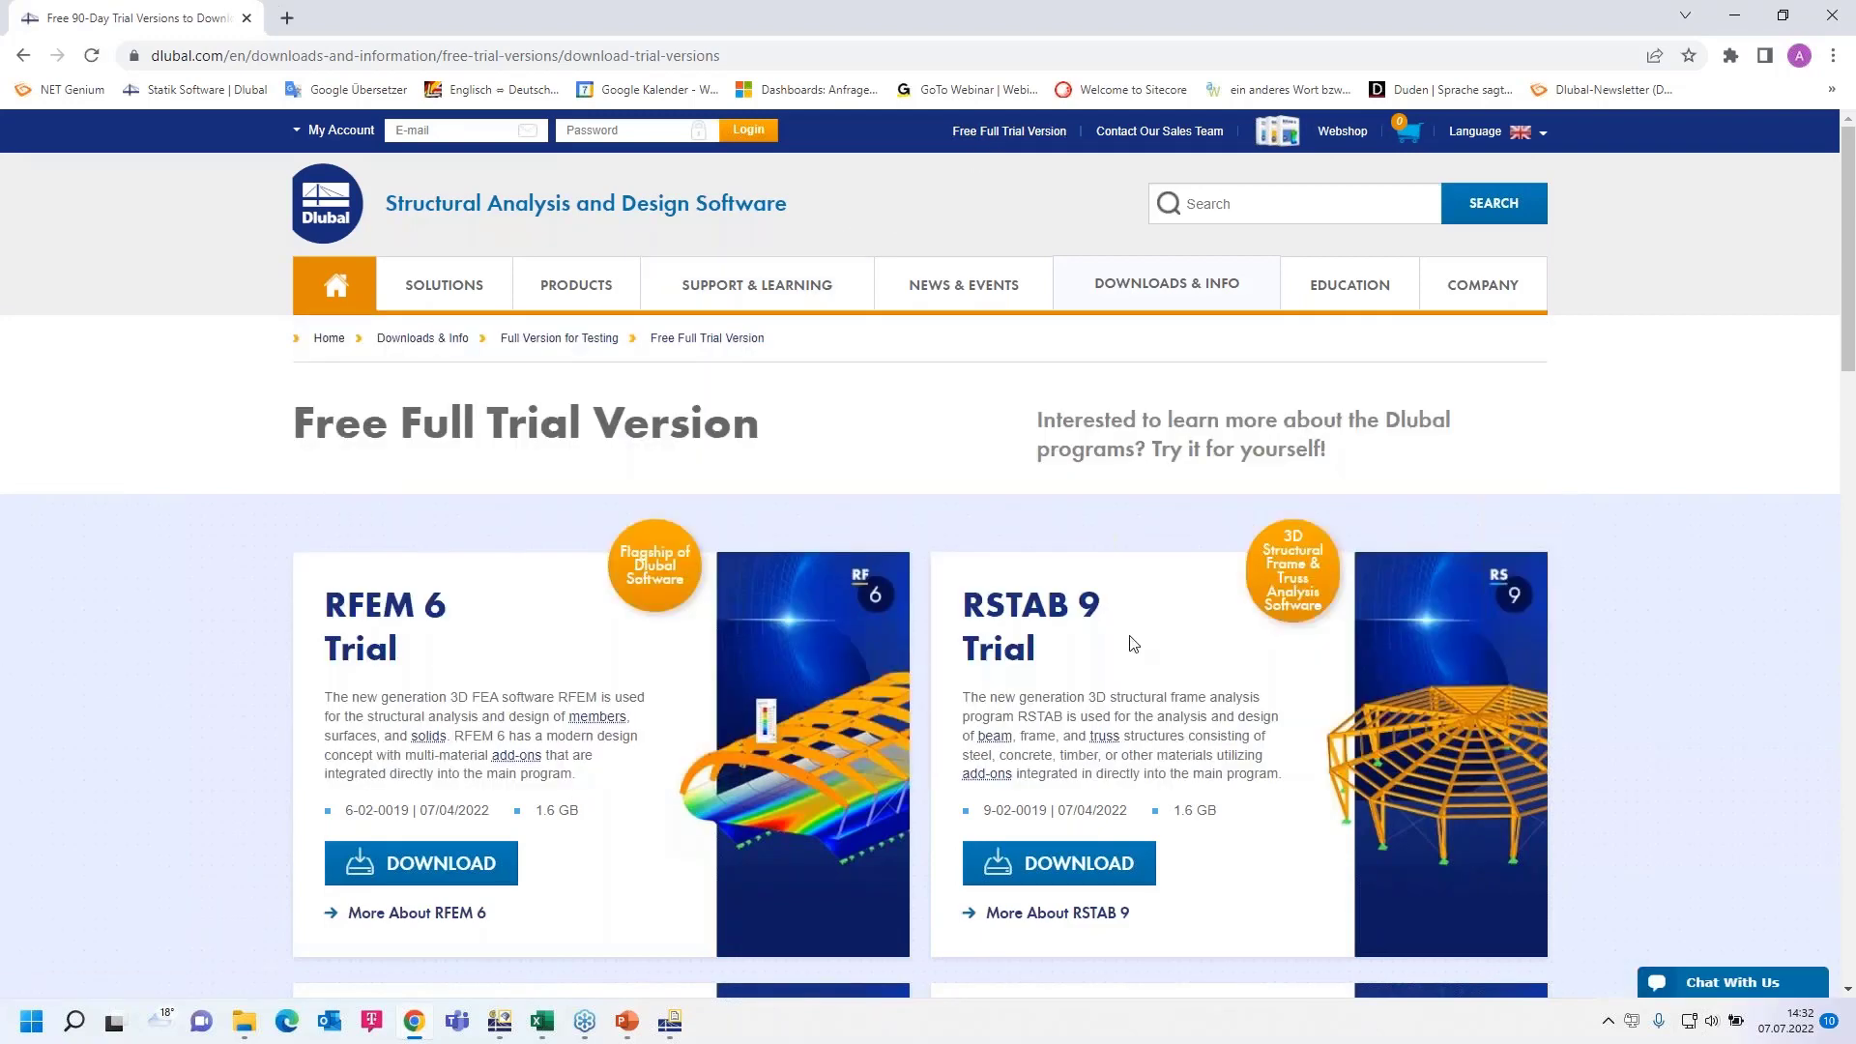
pyautogui.scroll(-3, 1047, 656)
pyautogui.scroll(1, 1044, 814)
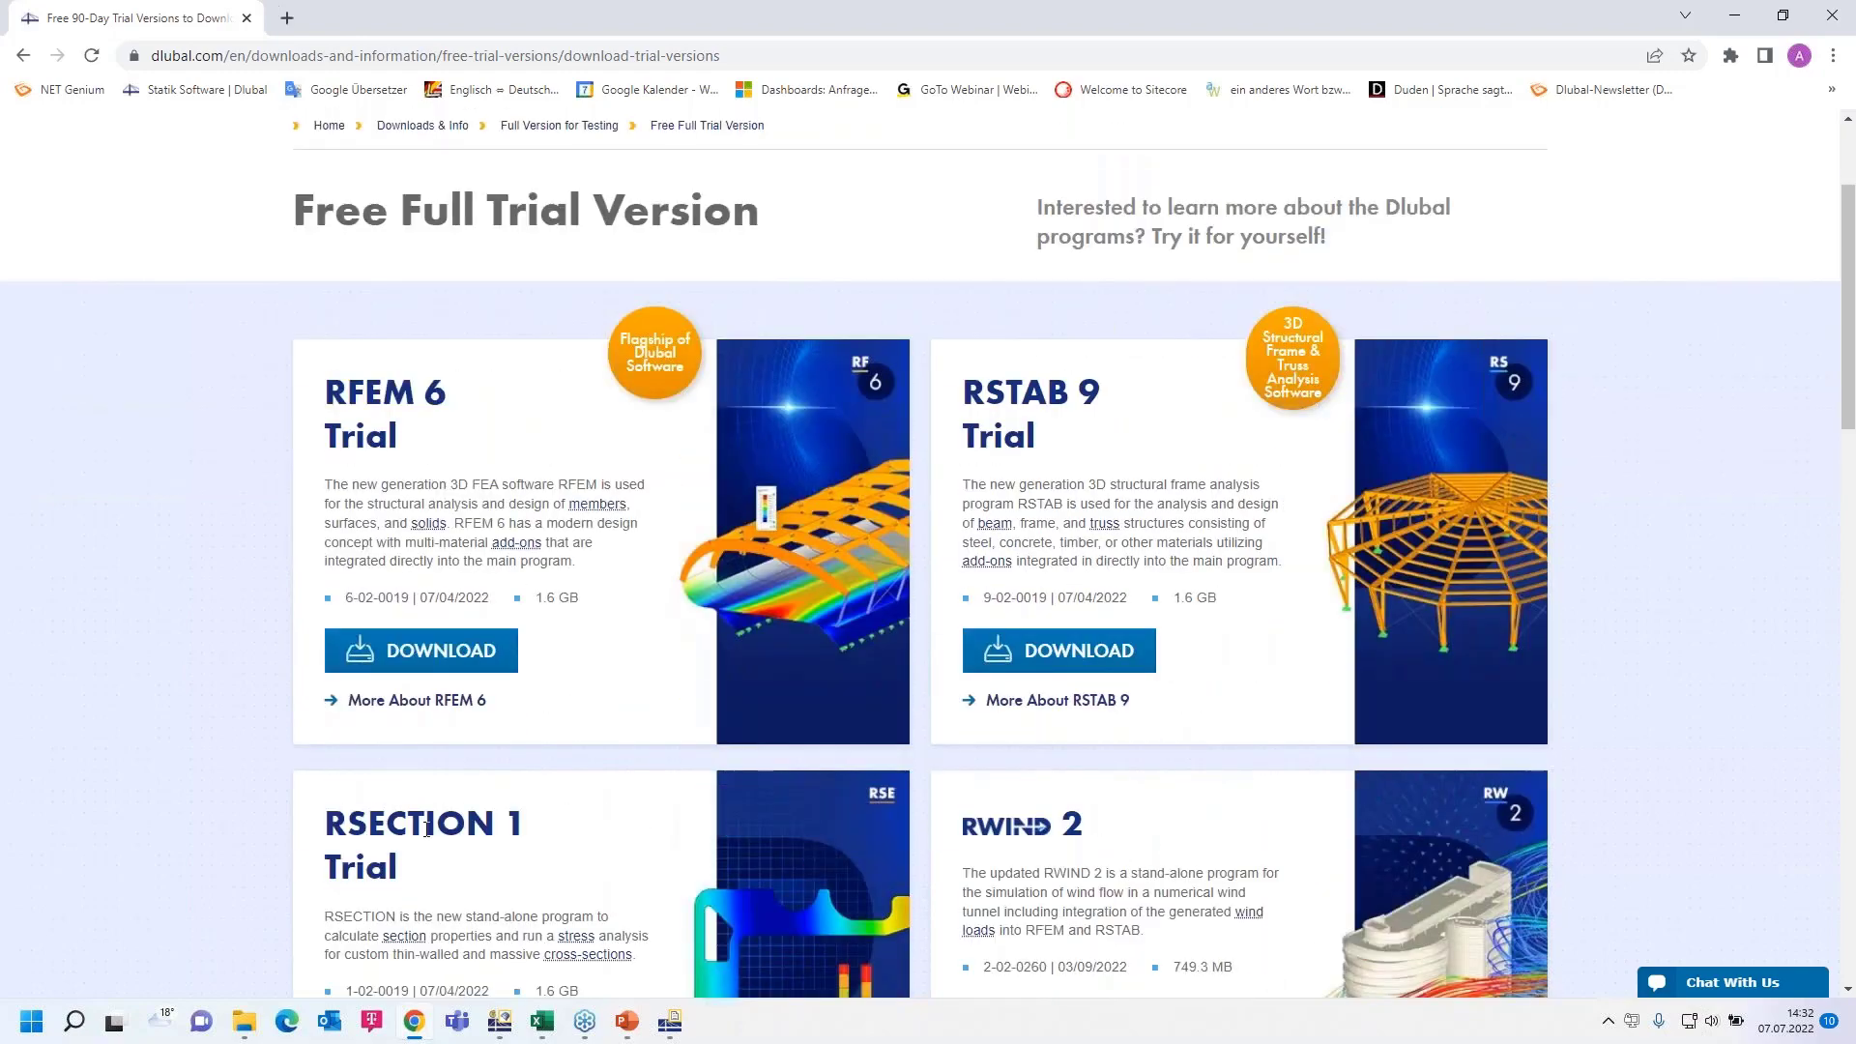
pyautogui.scroll(1, 1136, 844)
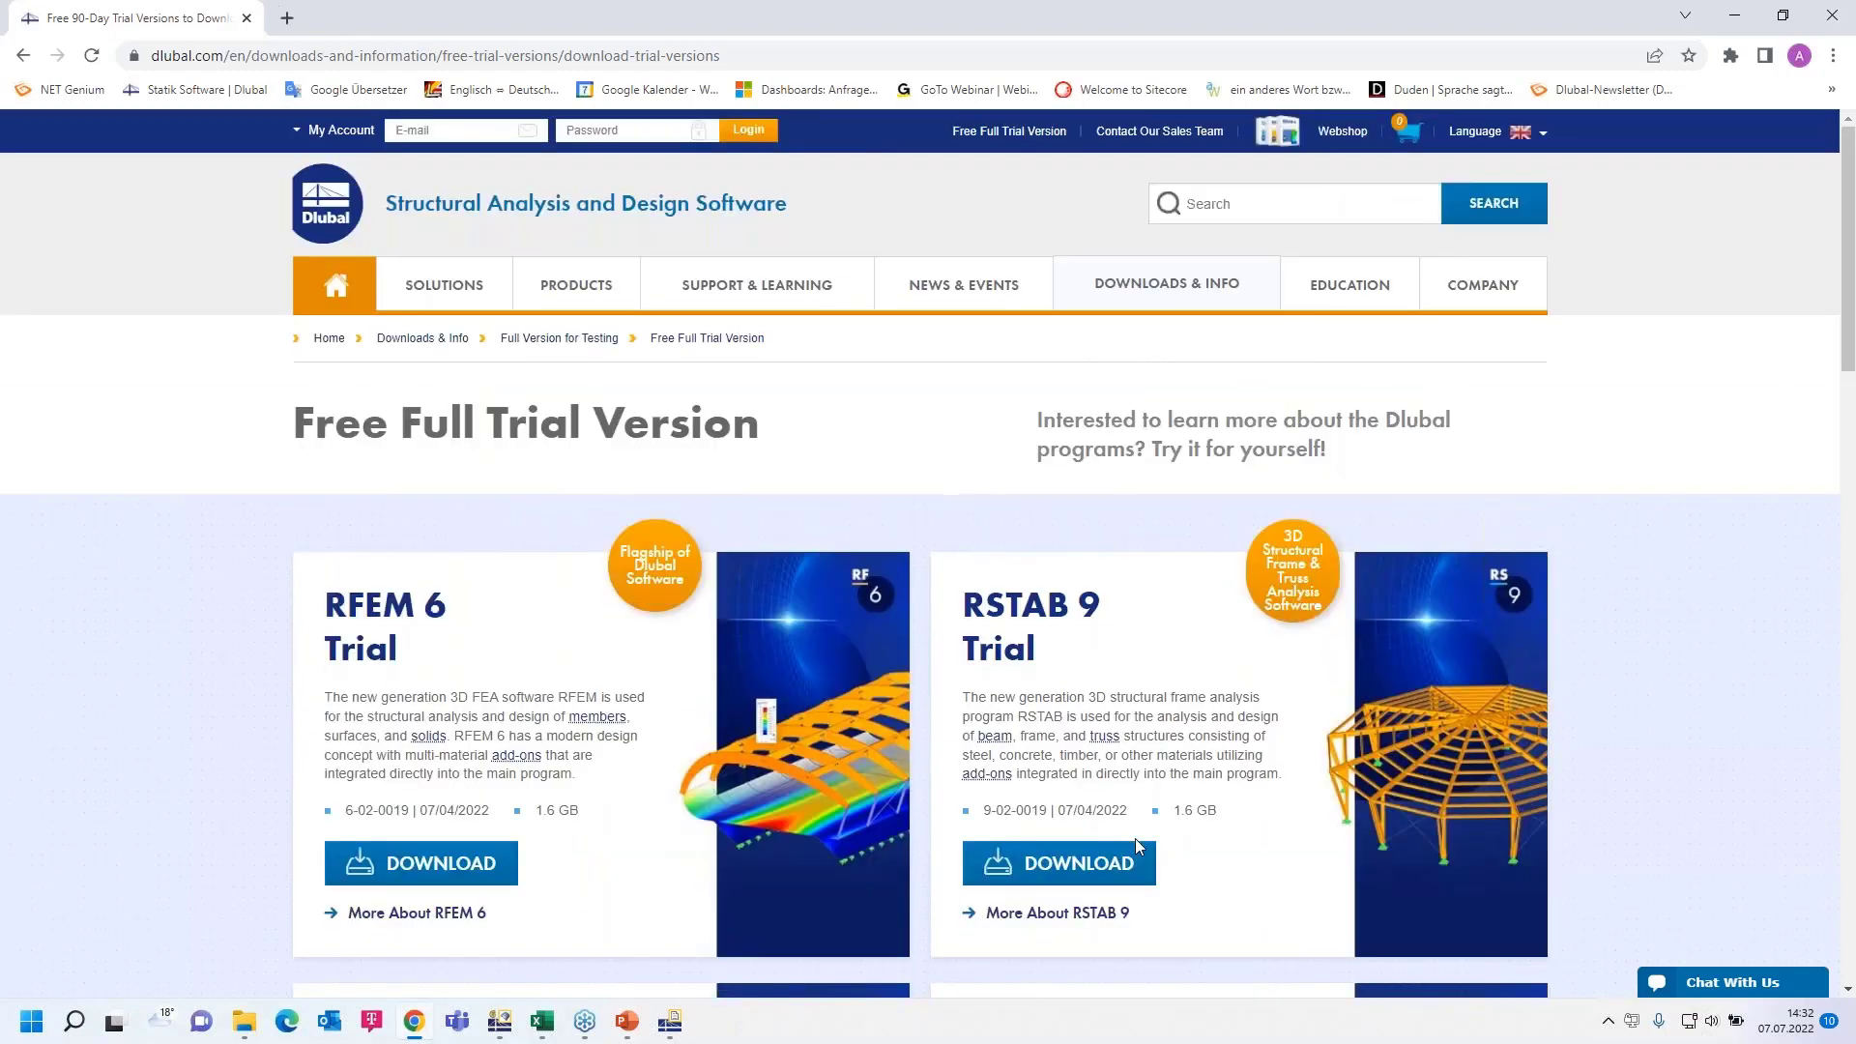
pyautogui.scroll(-2, 1135, 845)
pyautogui.scroll(-6, 1135, 849)
pyautogui.scroll(1, 1136, 849)
pyautogui.scroll(5, 1136, 847)
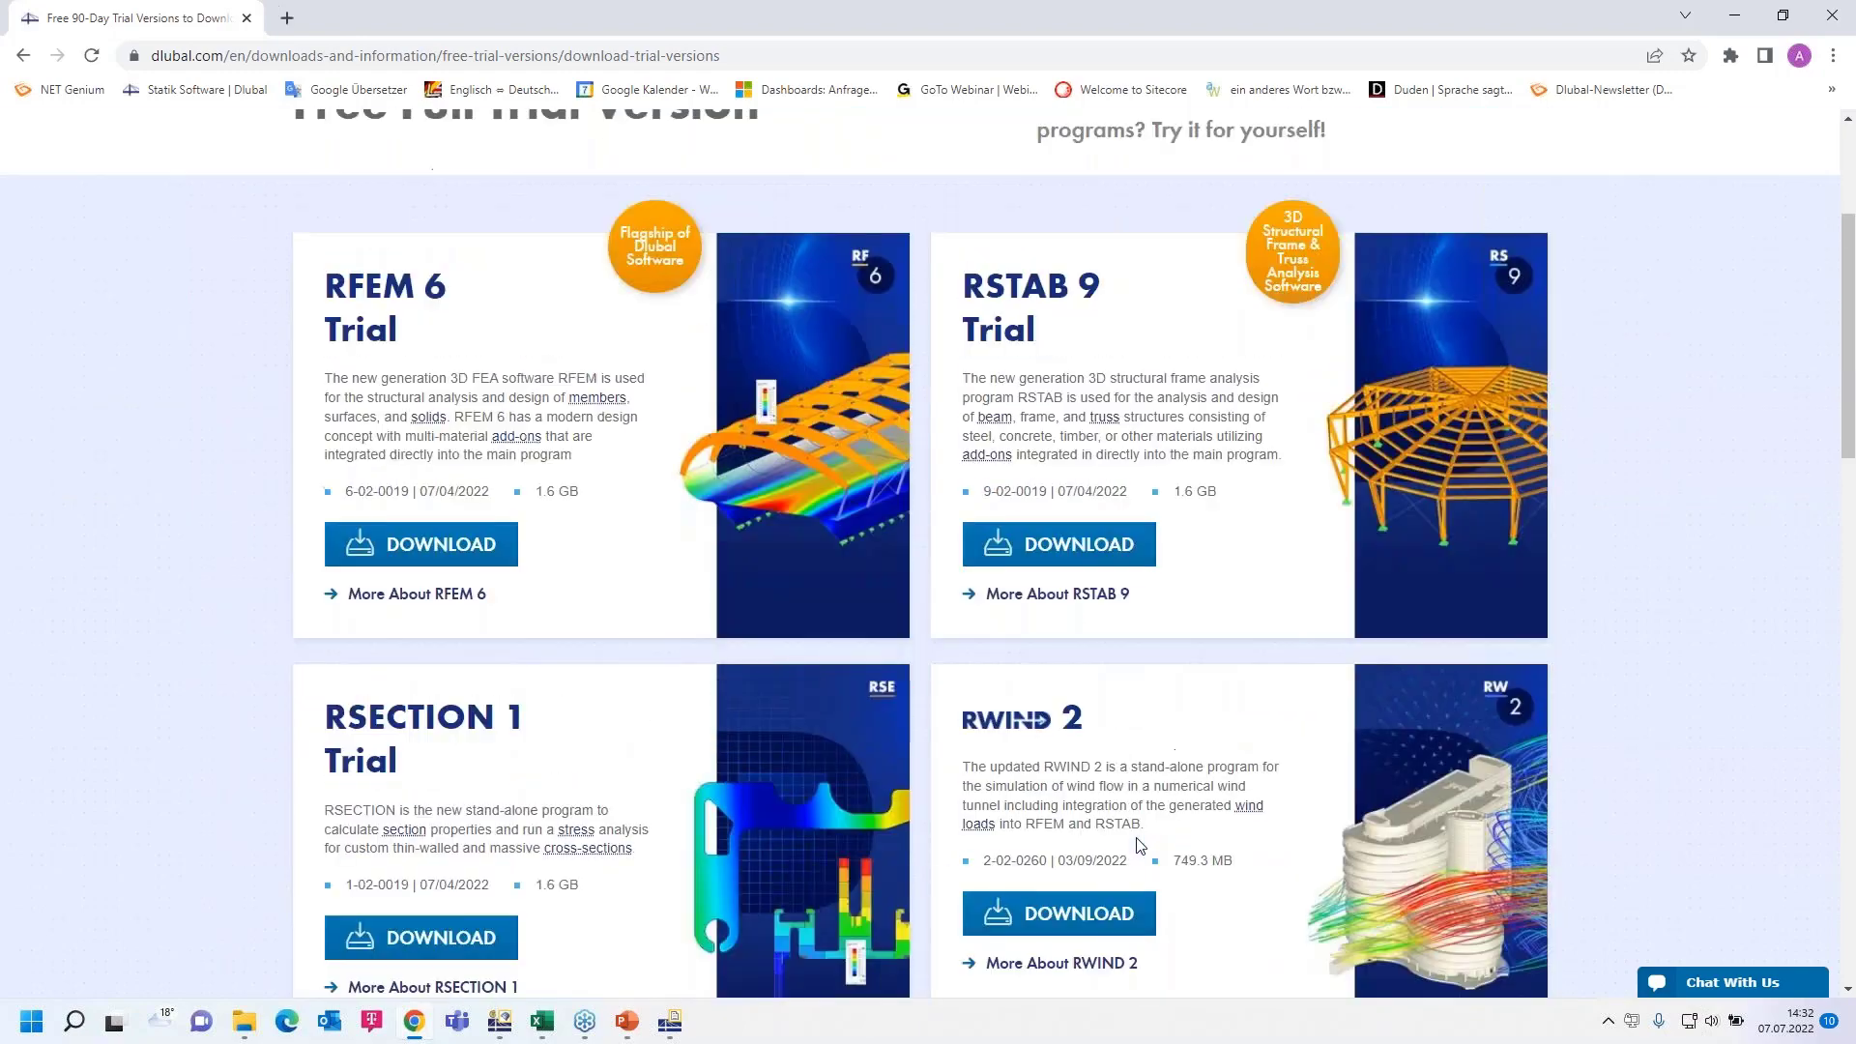
pyautogui.scroll(2, 1136, 848)
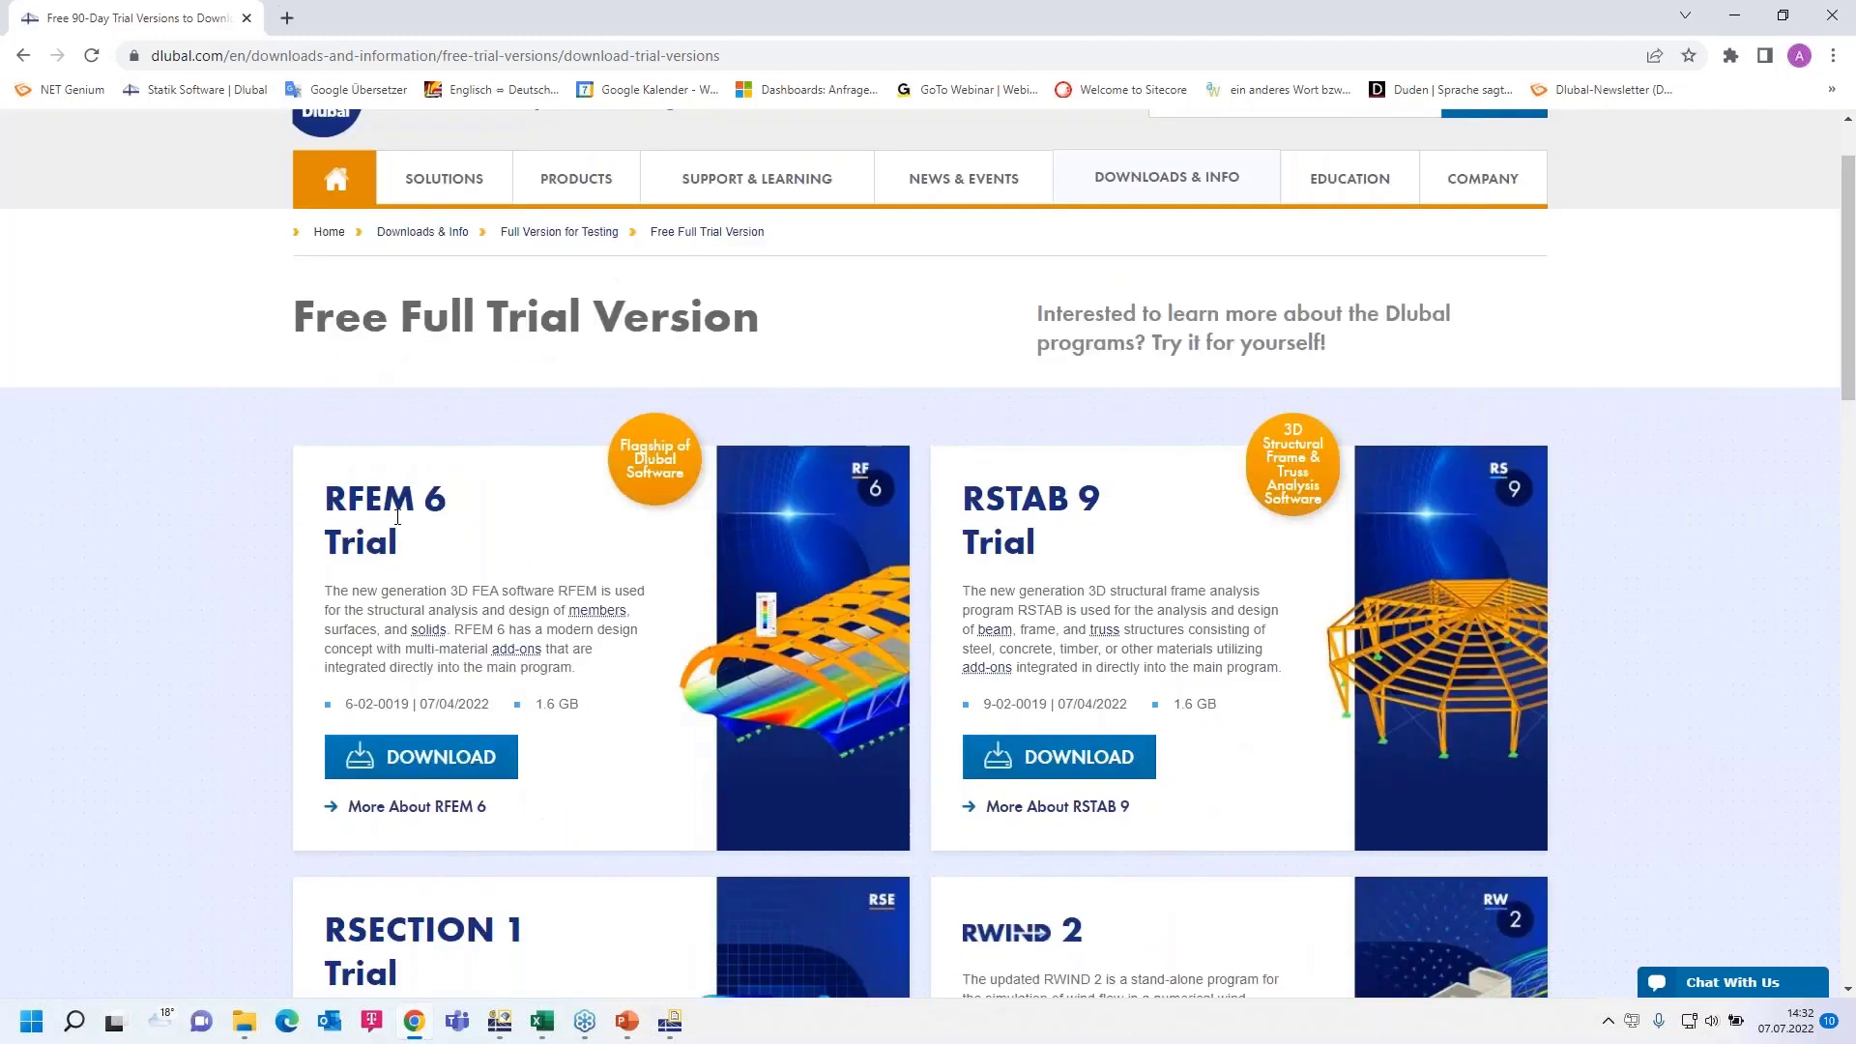